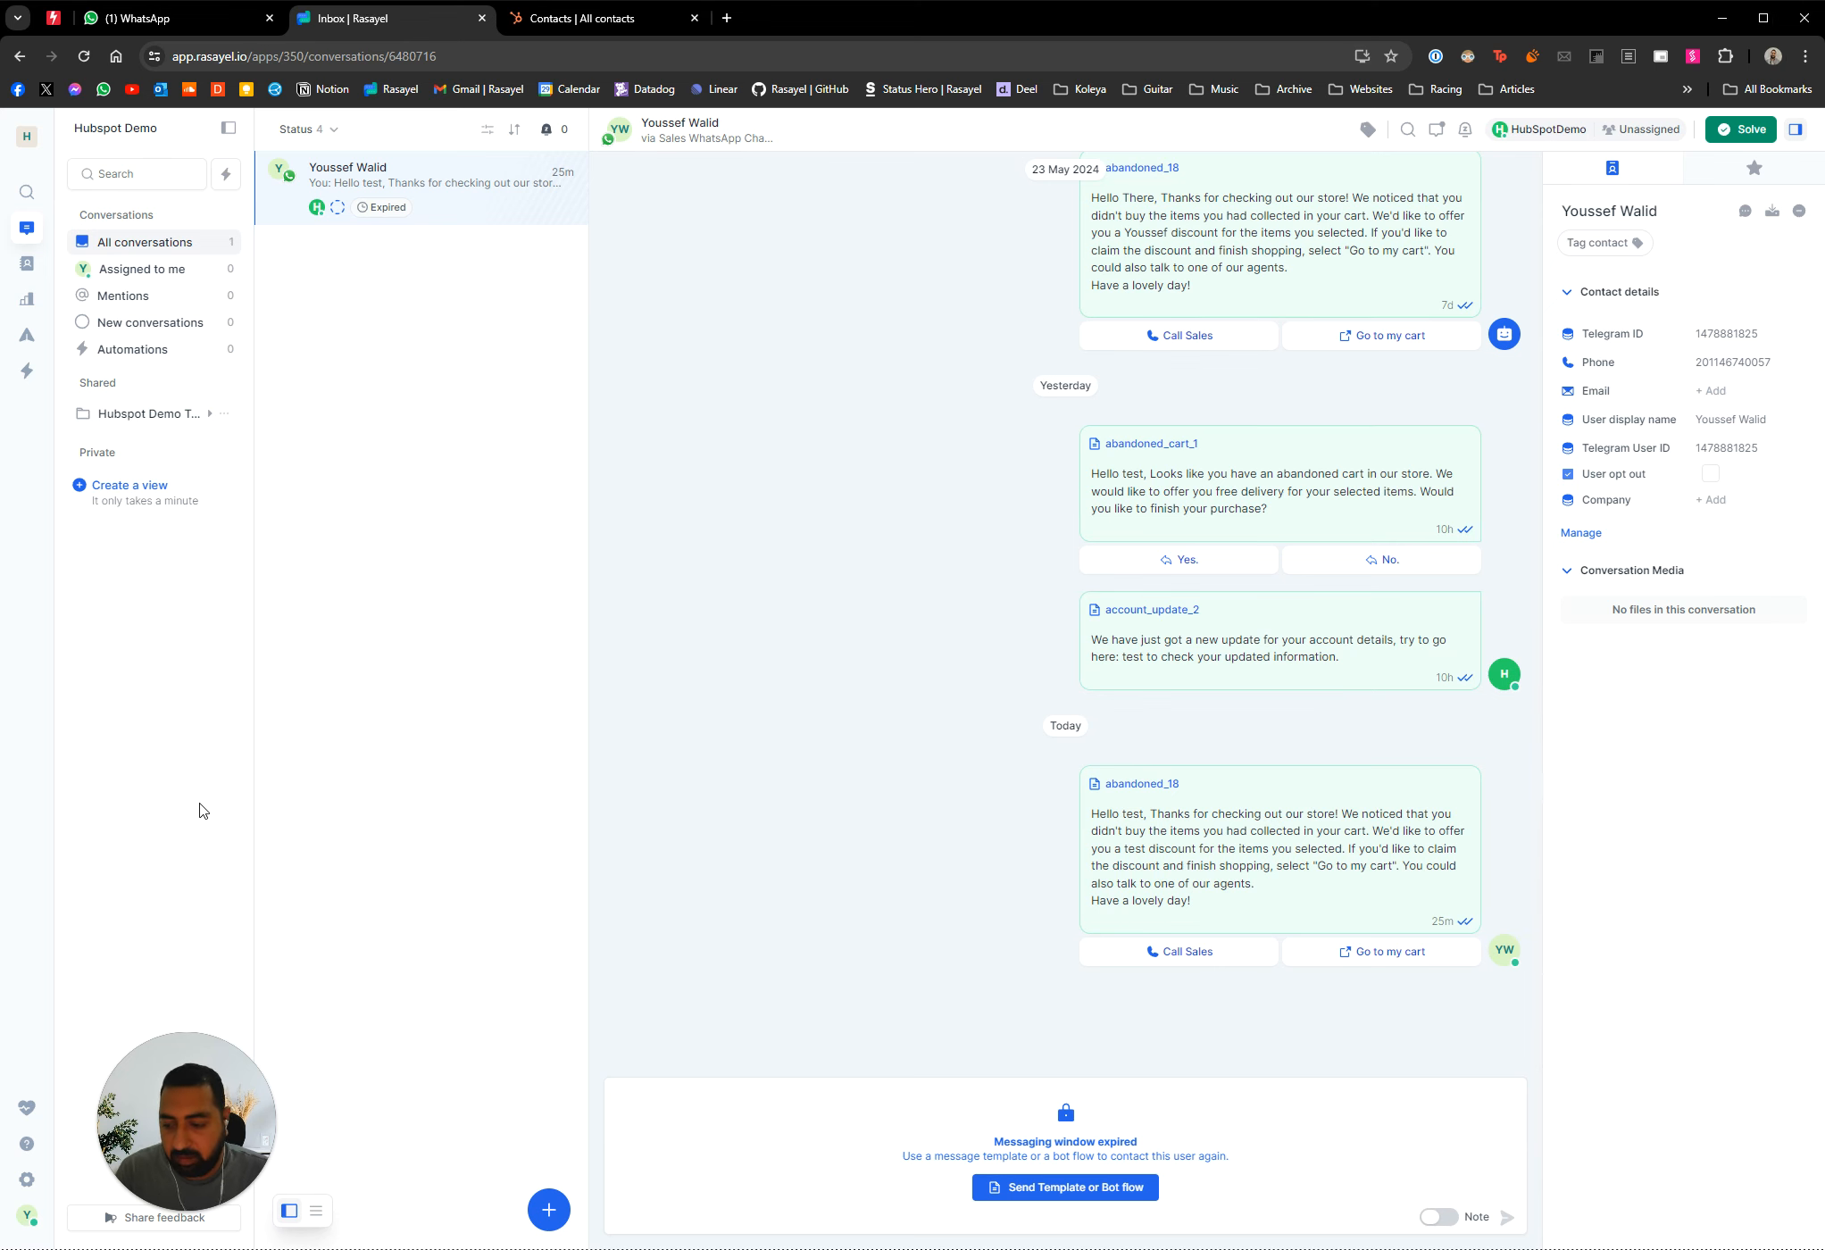
Open the HubSpot integration page in the workspace settings
left_click(28, 1180)
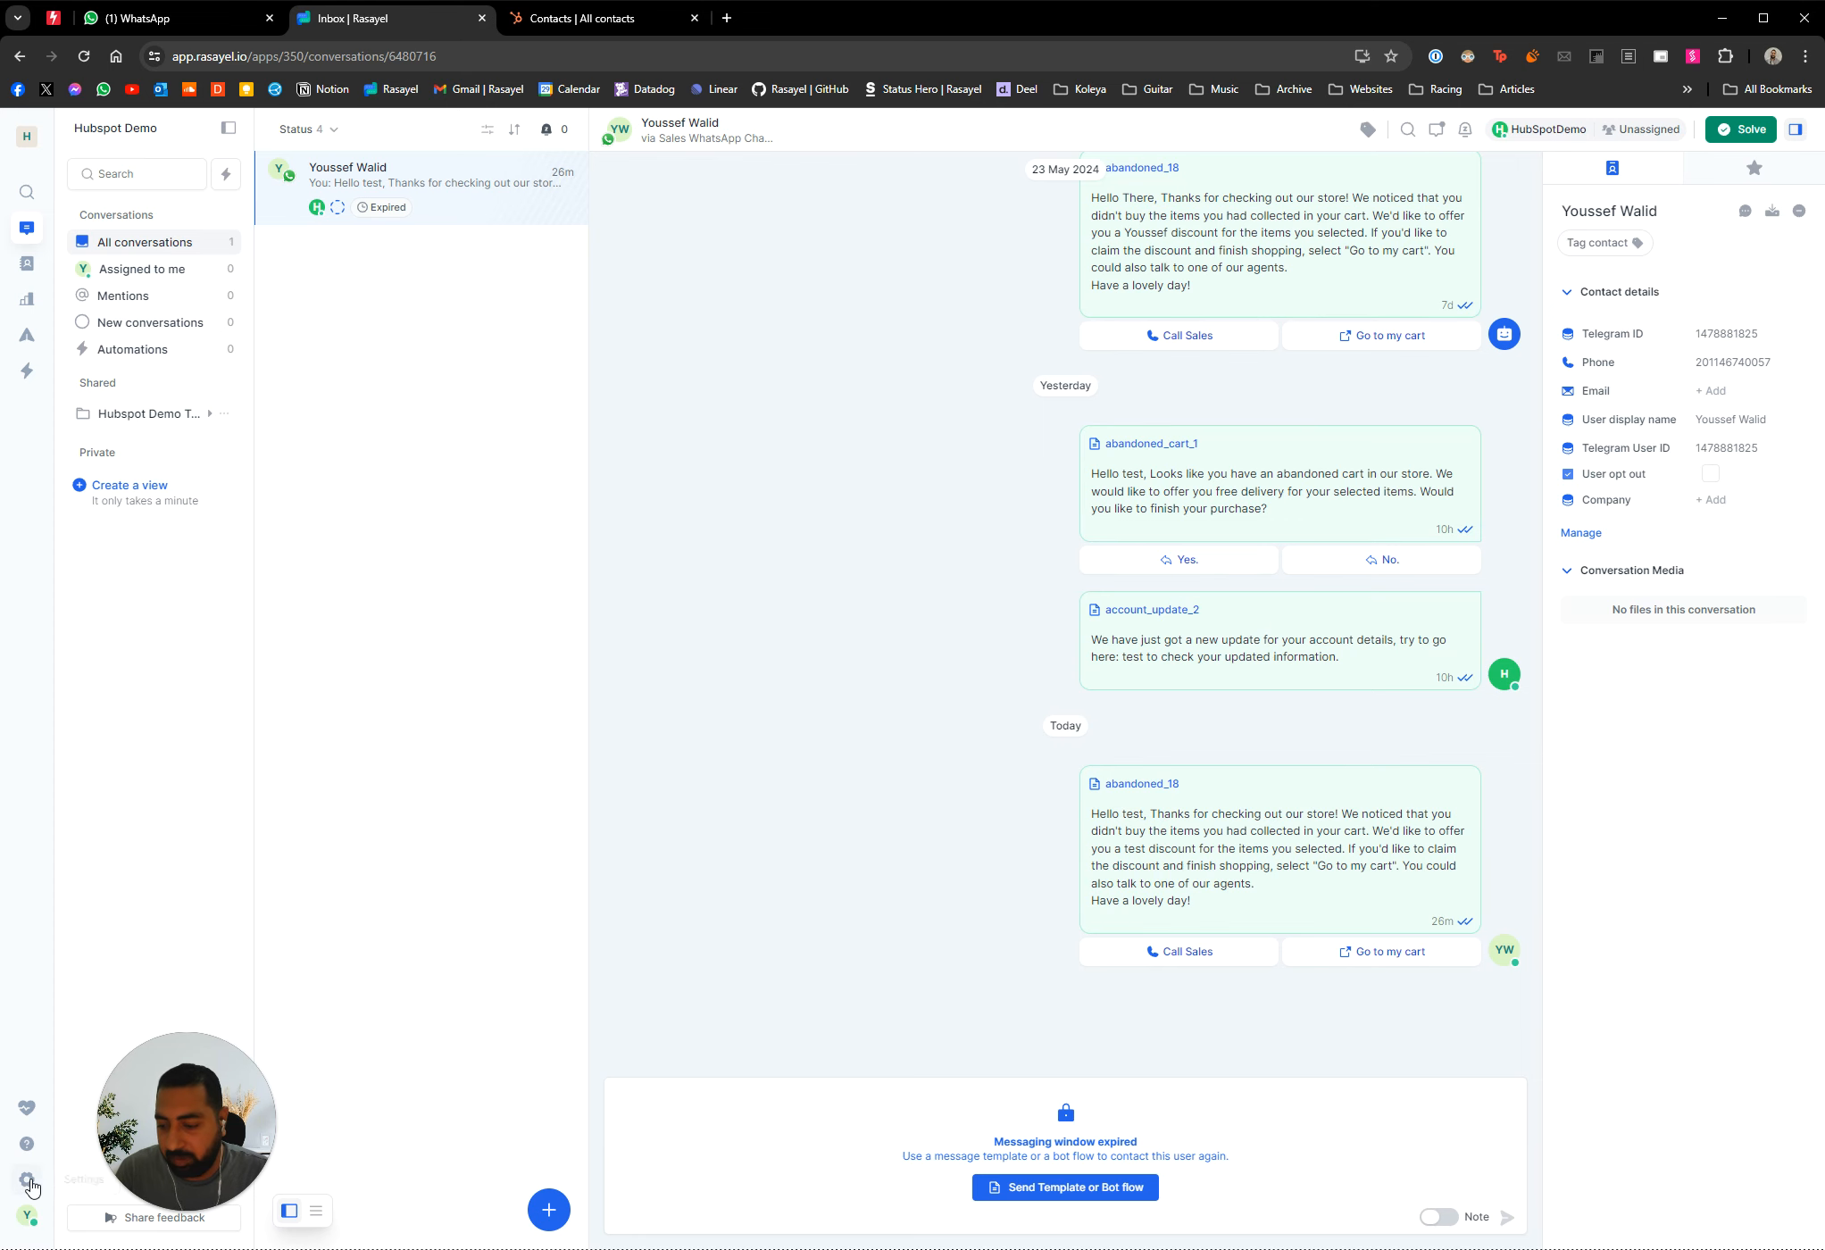
left_click(144, 484)
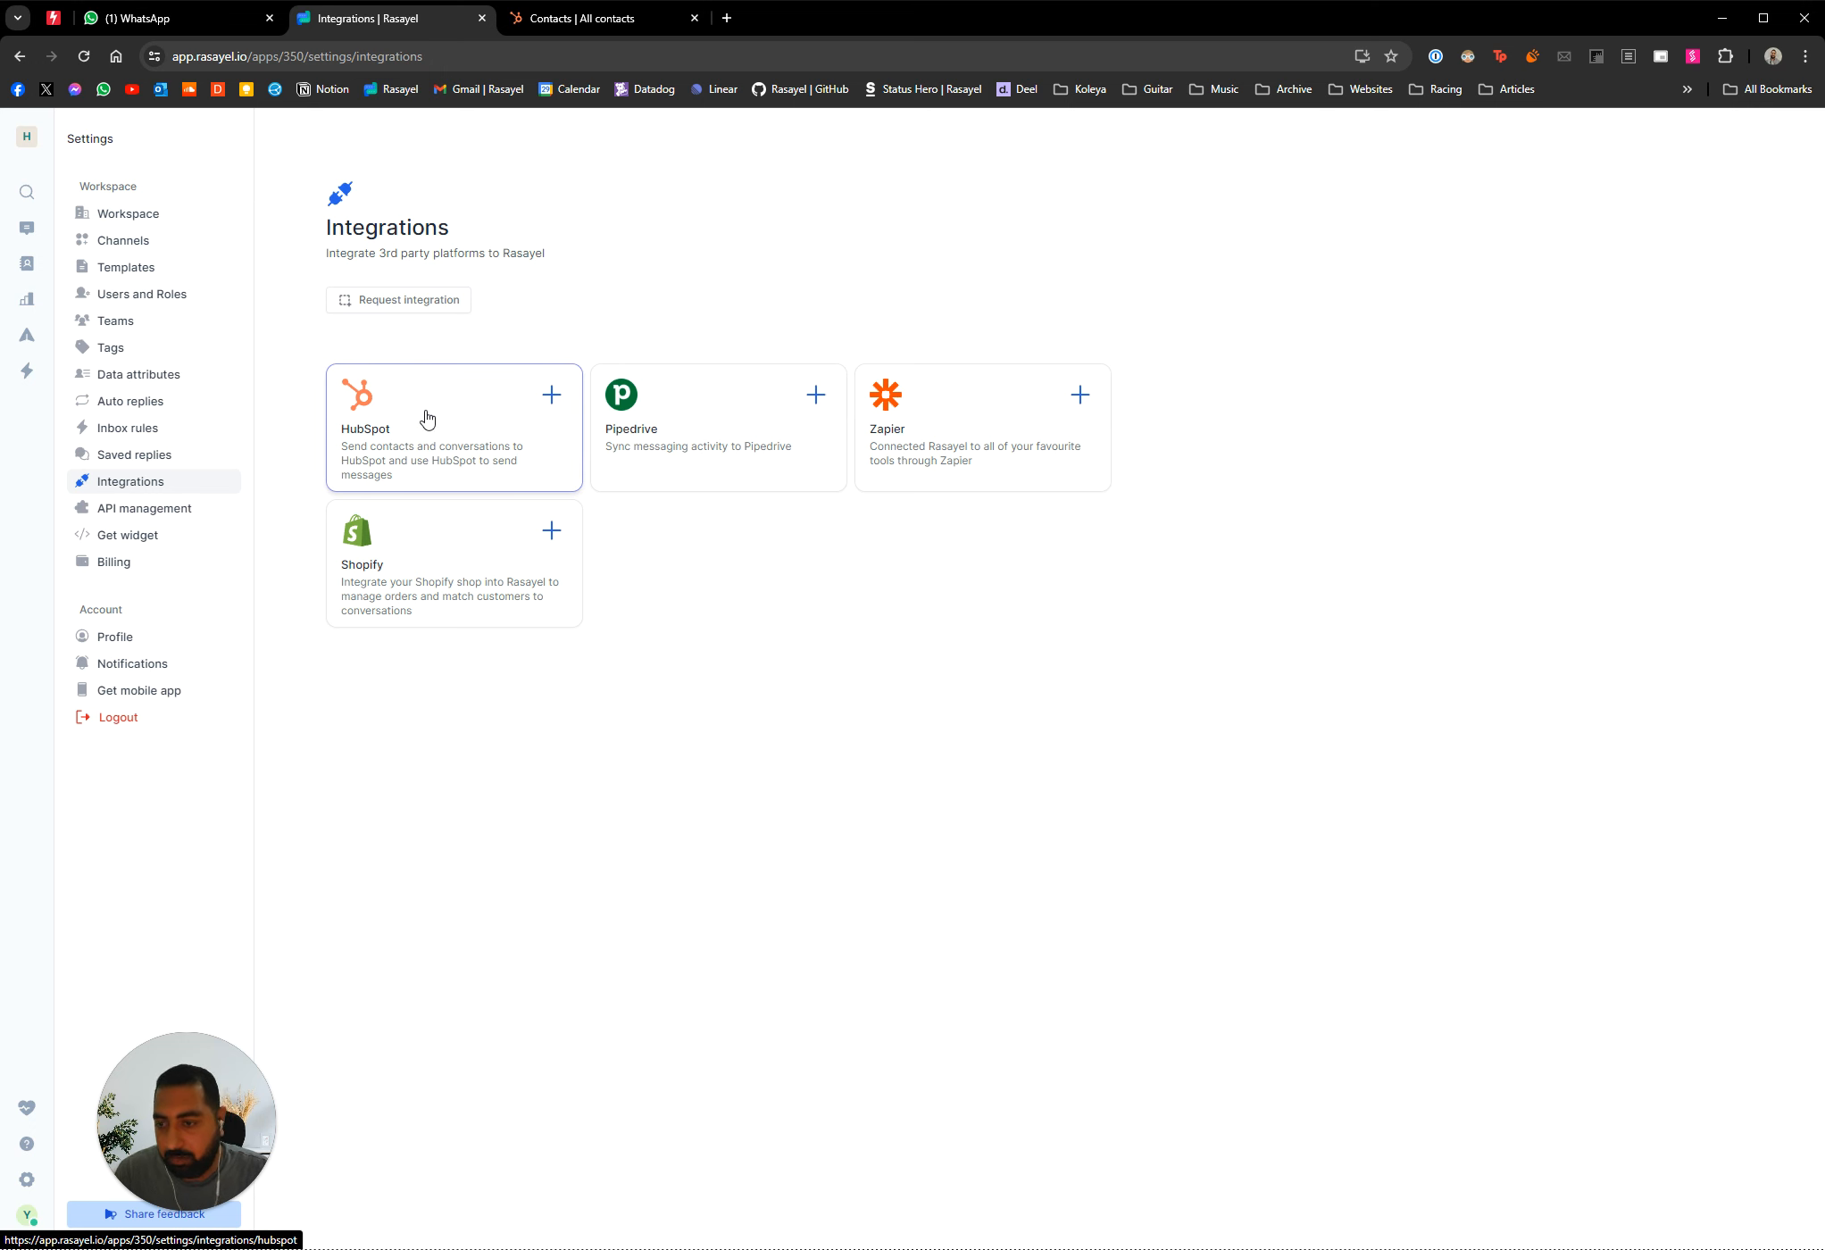
left_click(423, 421)
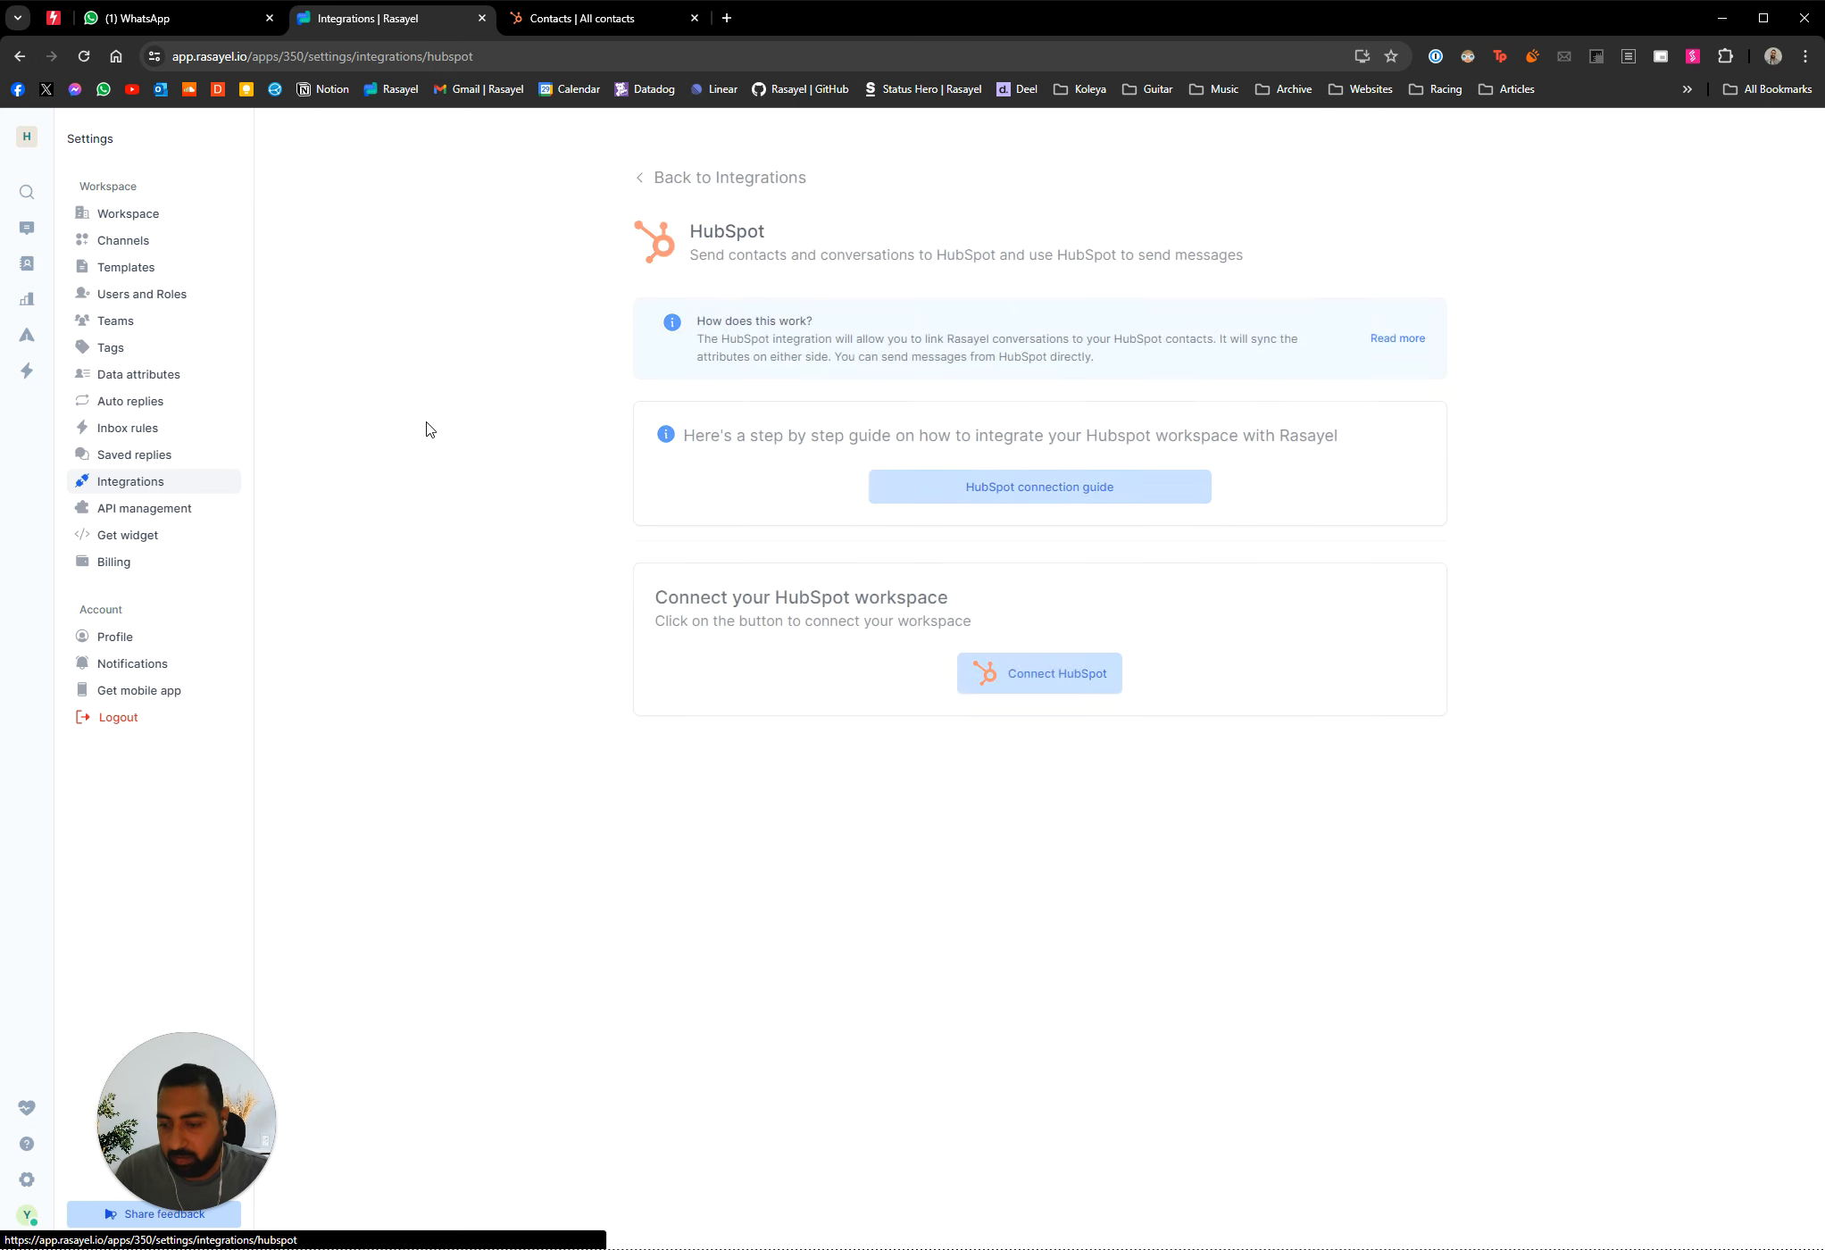
Connect HubSpot to the workspace, choosing the Rasayel HubSpot Demo account
left_click(1044, 691)
left_click_drag(379, 14, 695, 215)
left_click_drag(859, 527, 1247, 886)
scroll(647, 607, "down", 1)
left_click(534, 682)
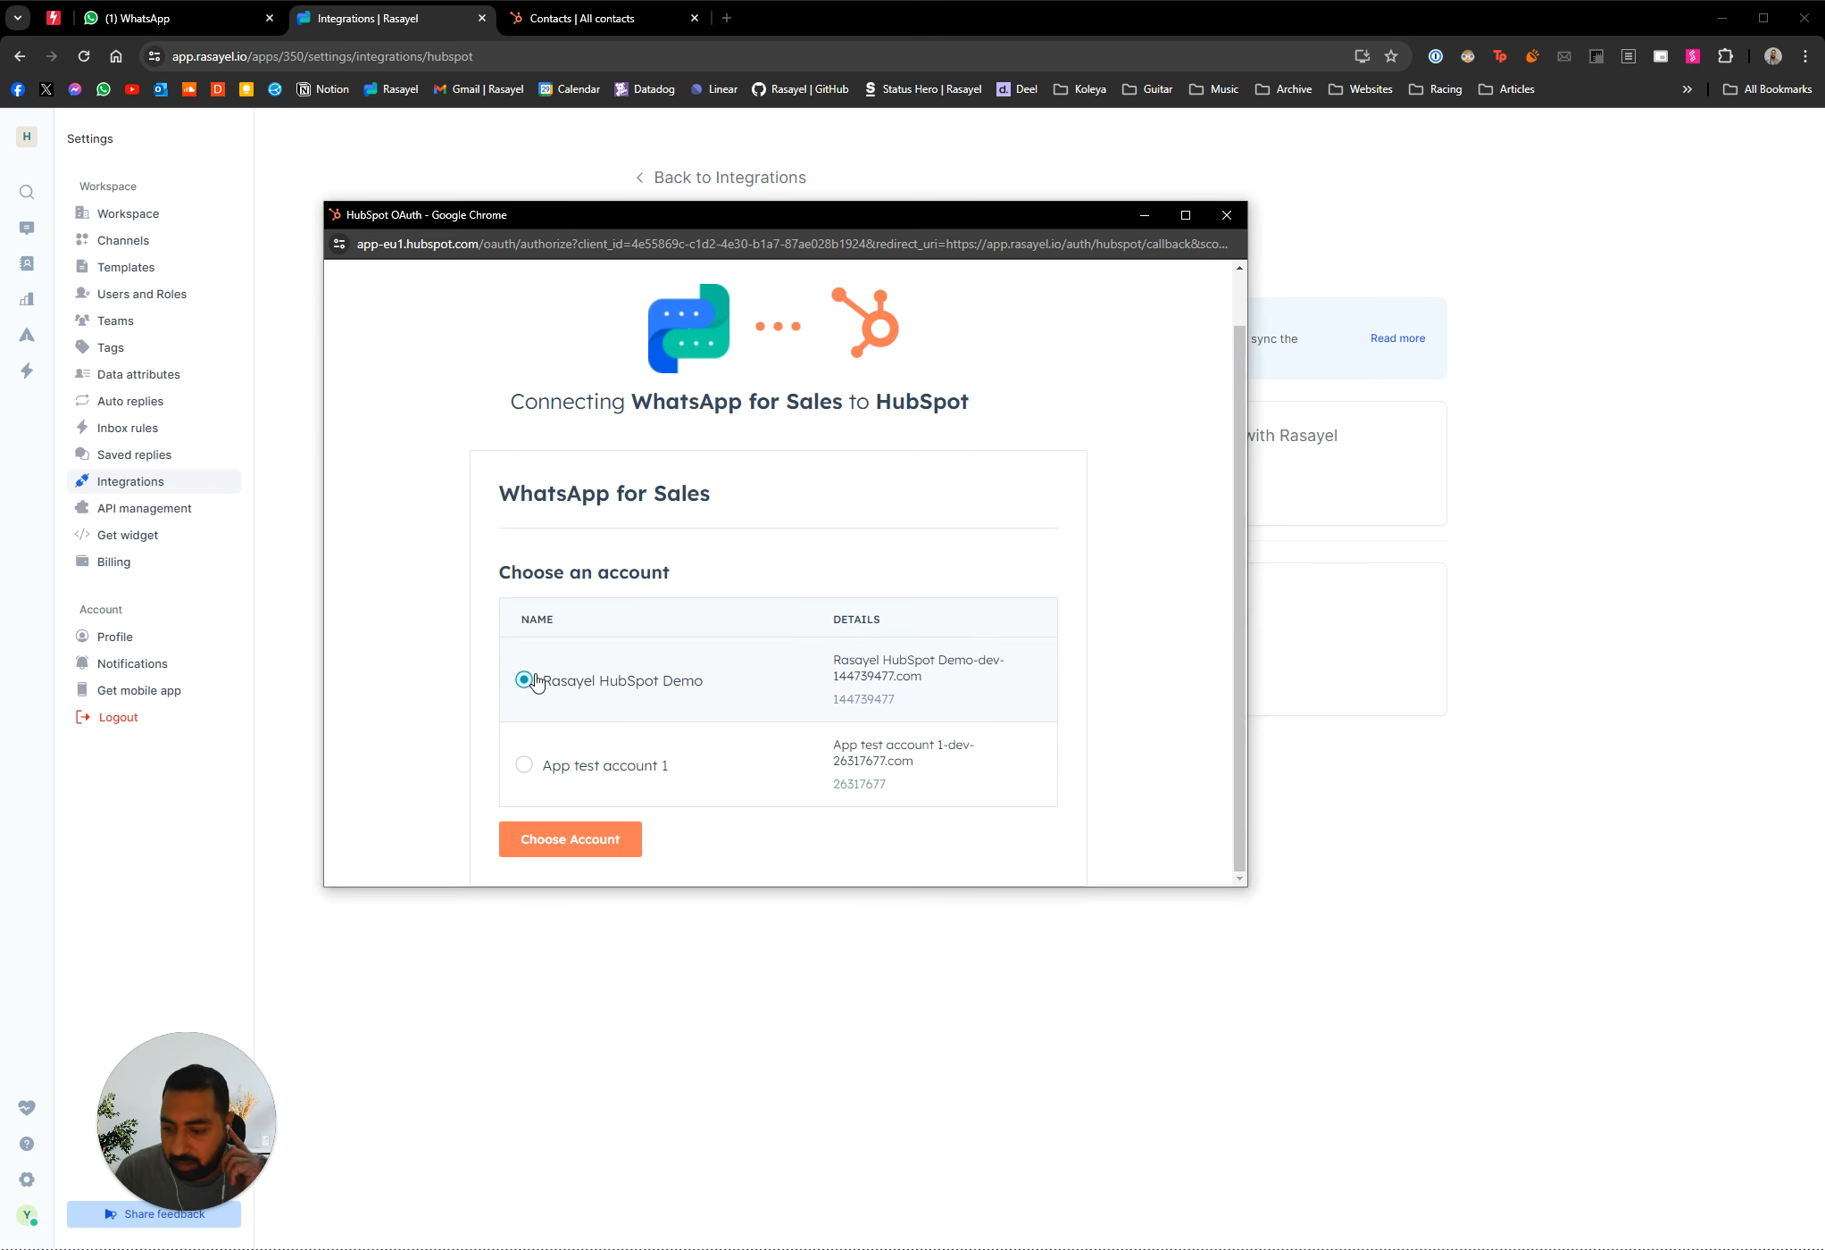
left_click(598, 858)
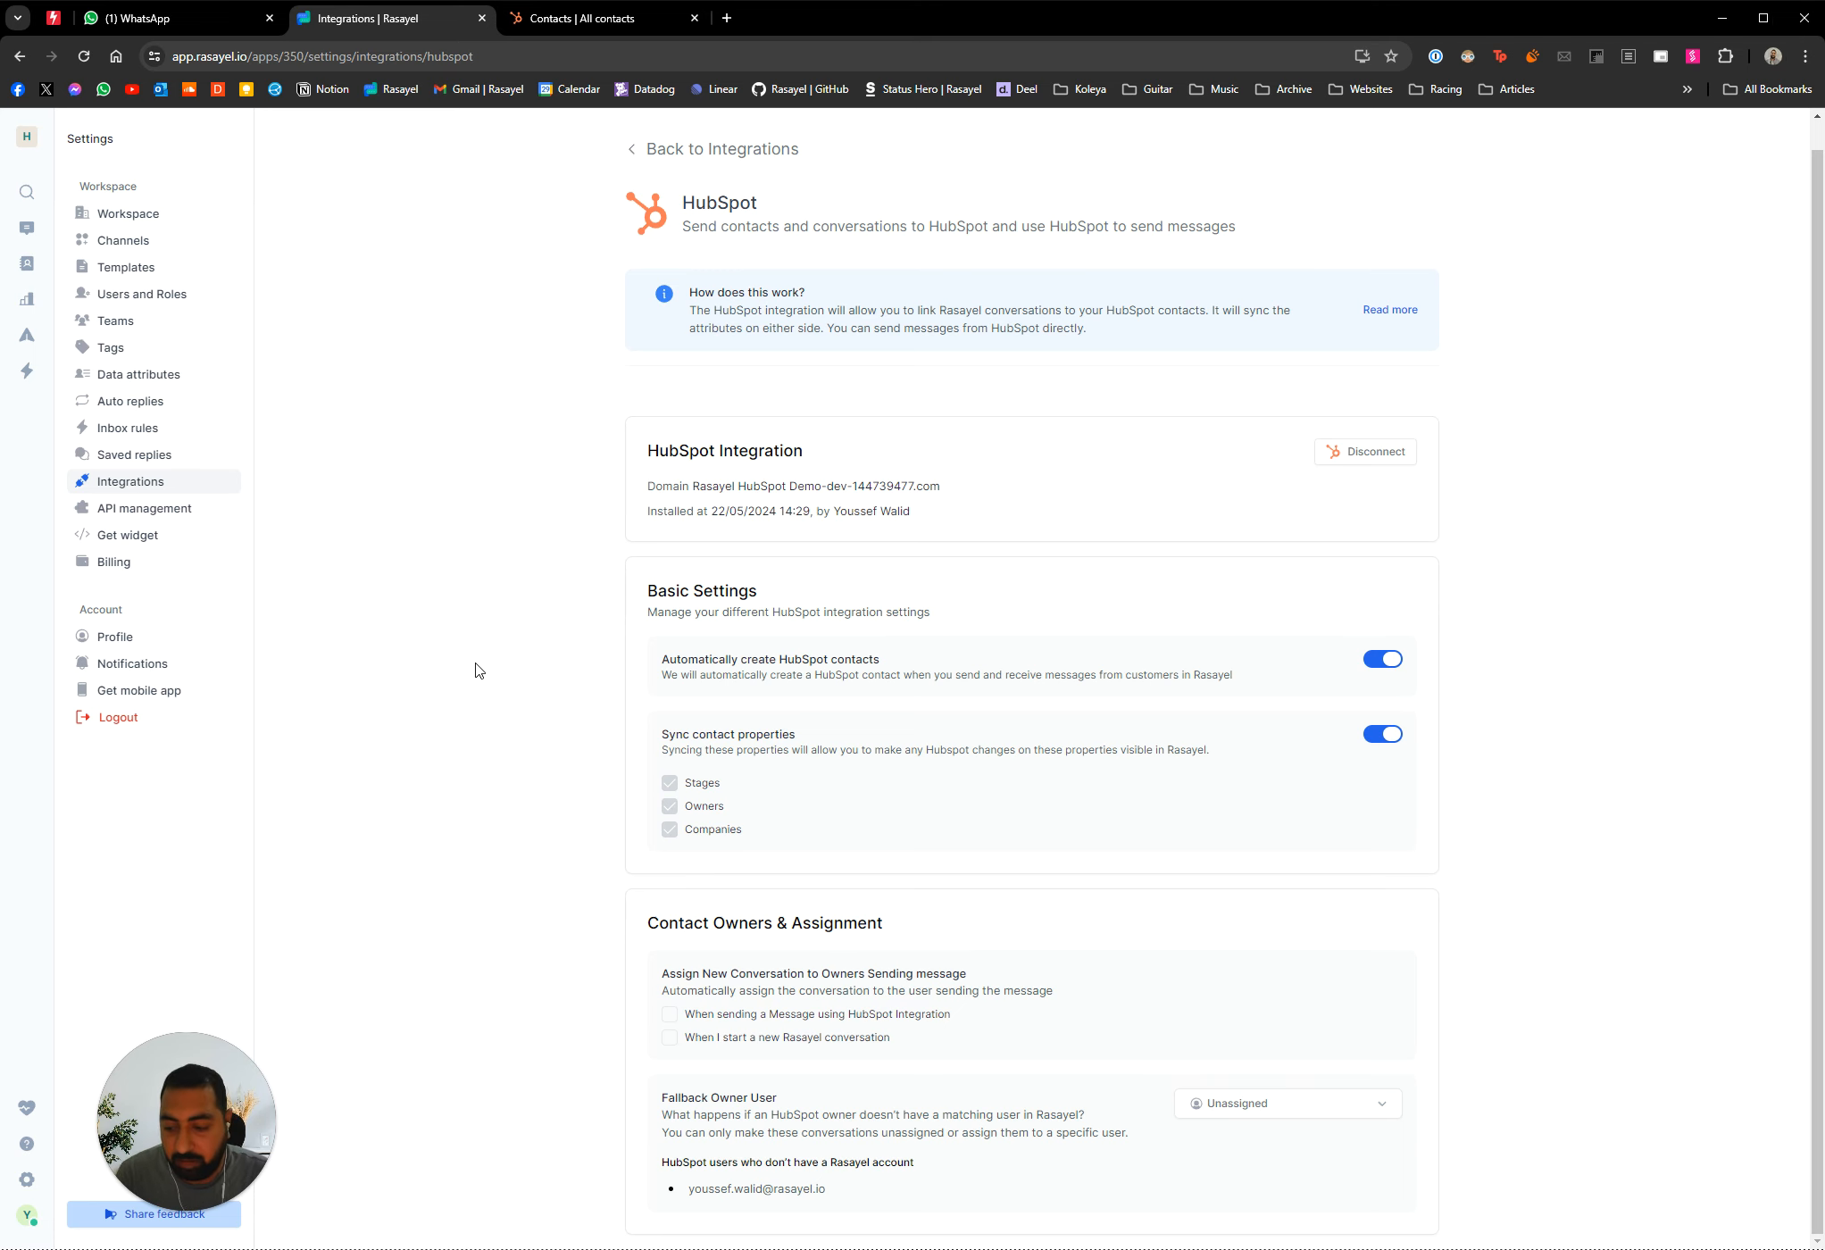
Examine the inbox conversation's contact phone number and its matching Blue Shirt Co chat in WhatsApp Web, ending back in the Rasayel inbox
left_click(40, 234)
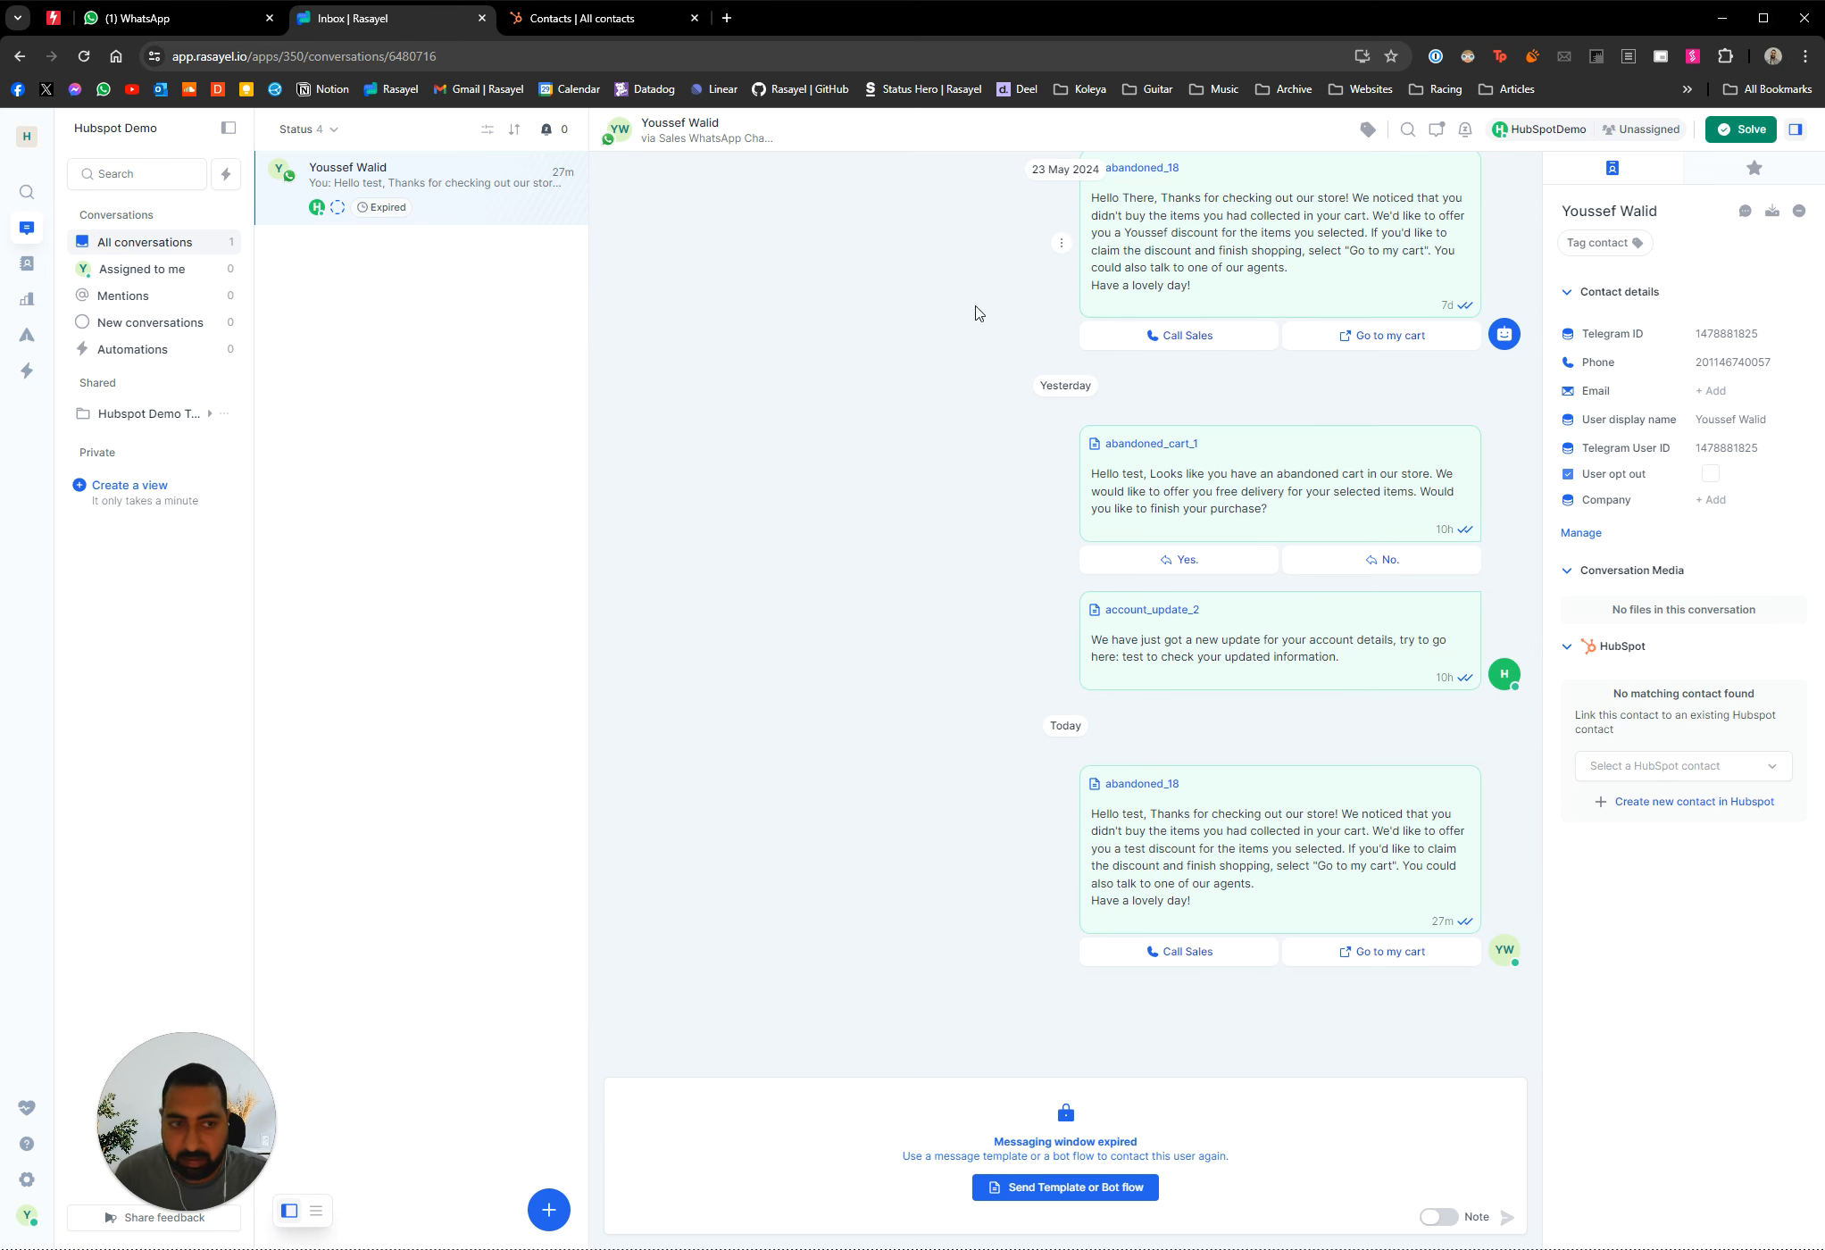
double_click(1726, 366)
left_click(879, 381)
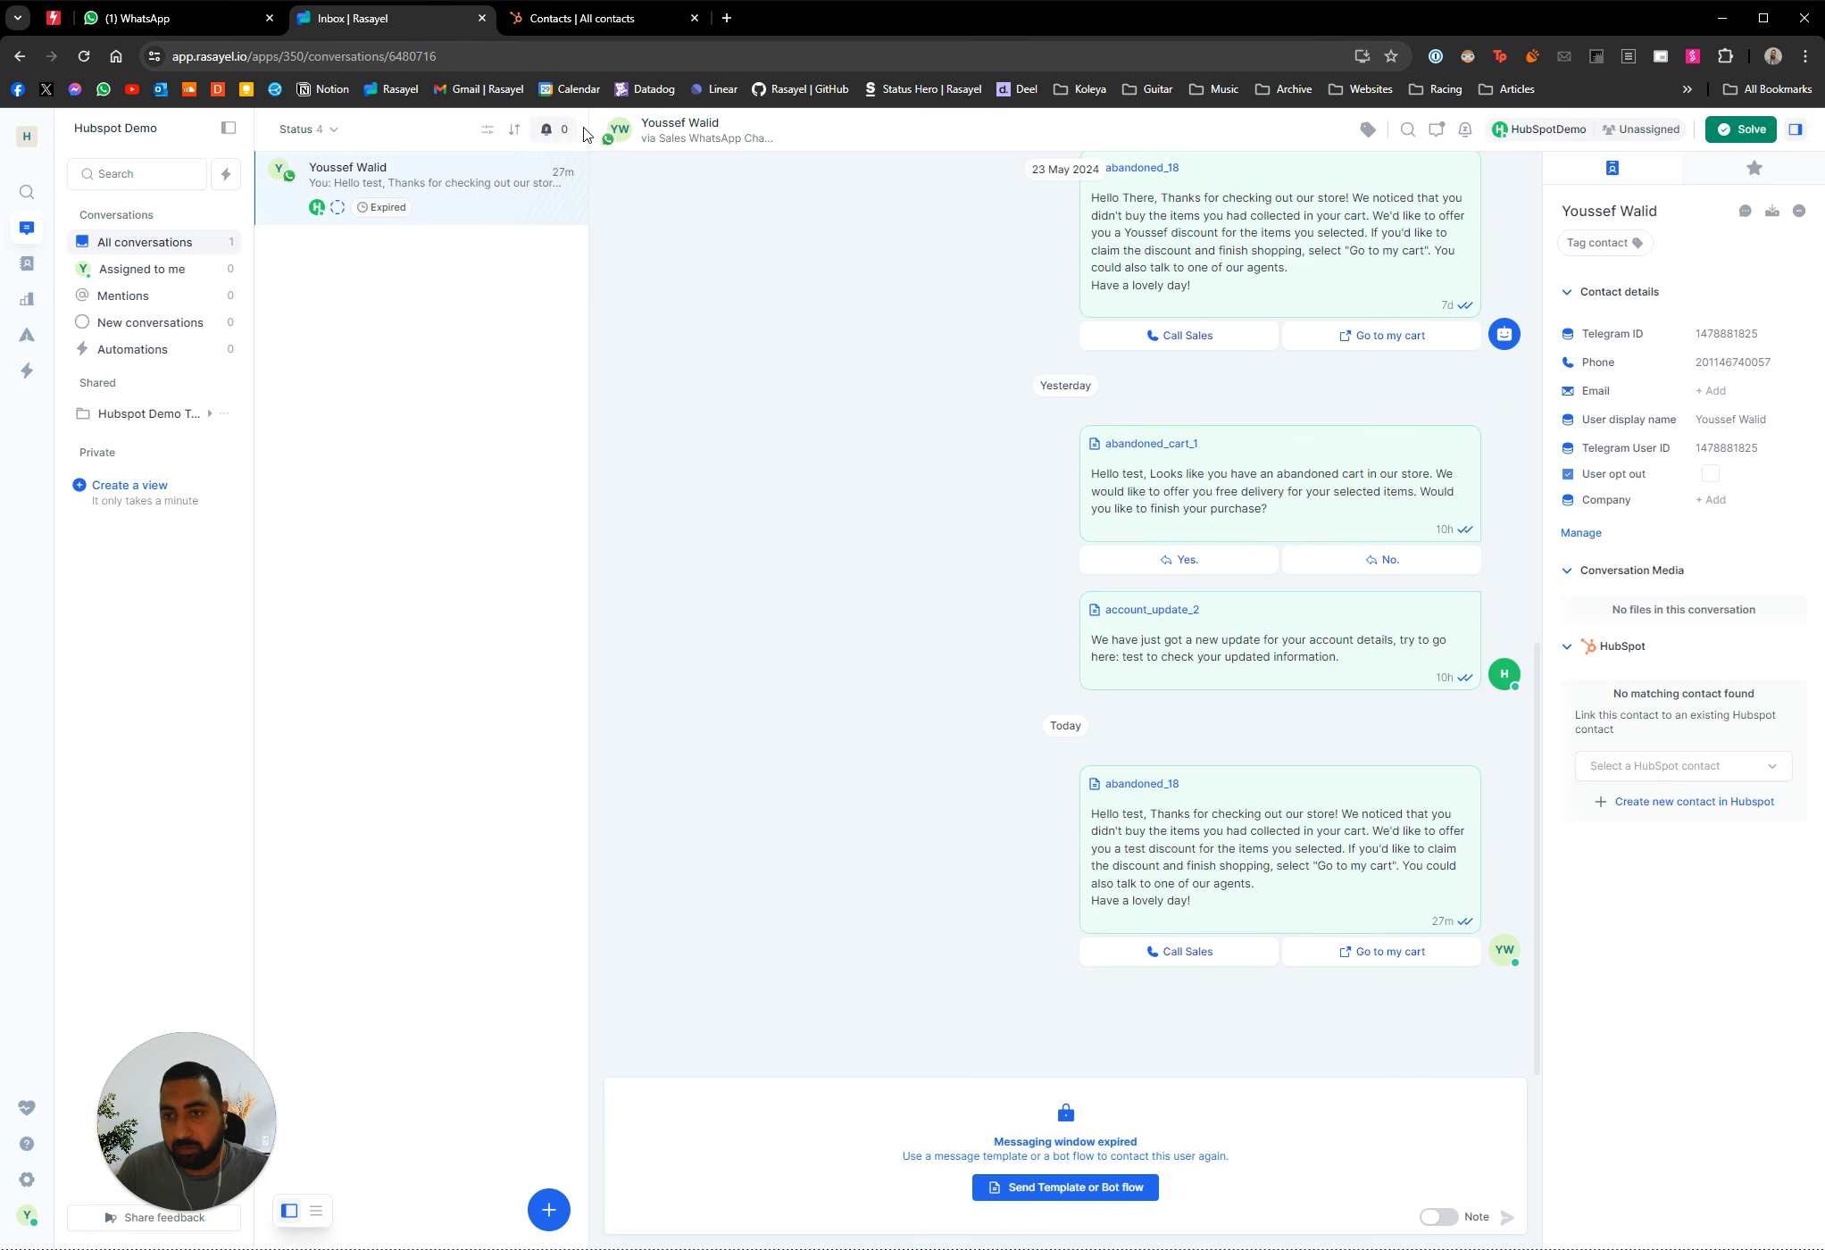
left_click(202, 22)
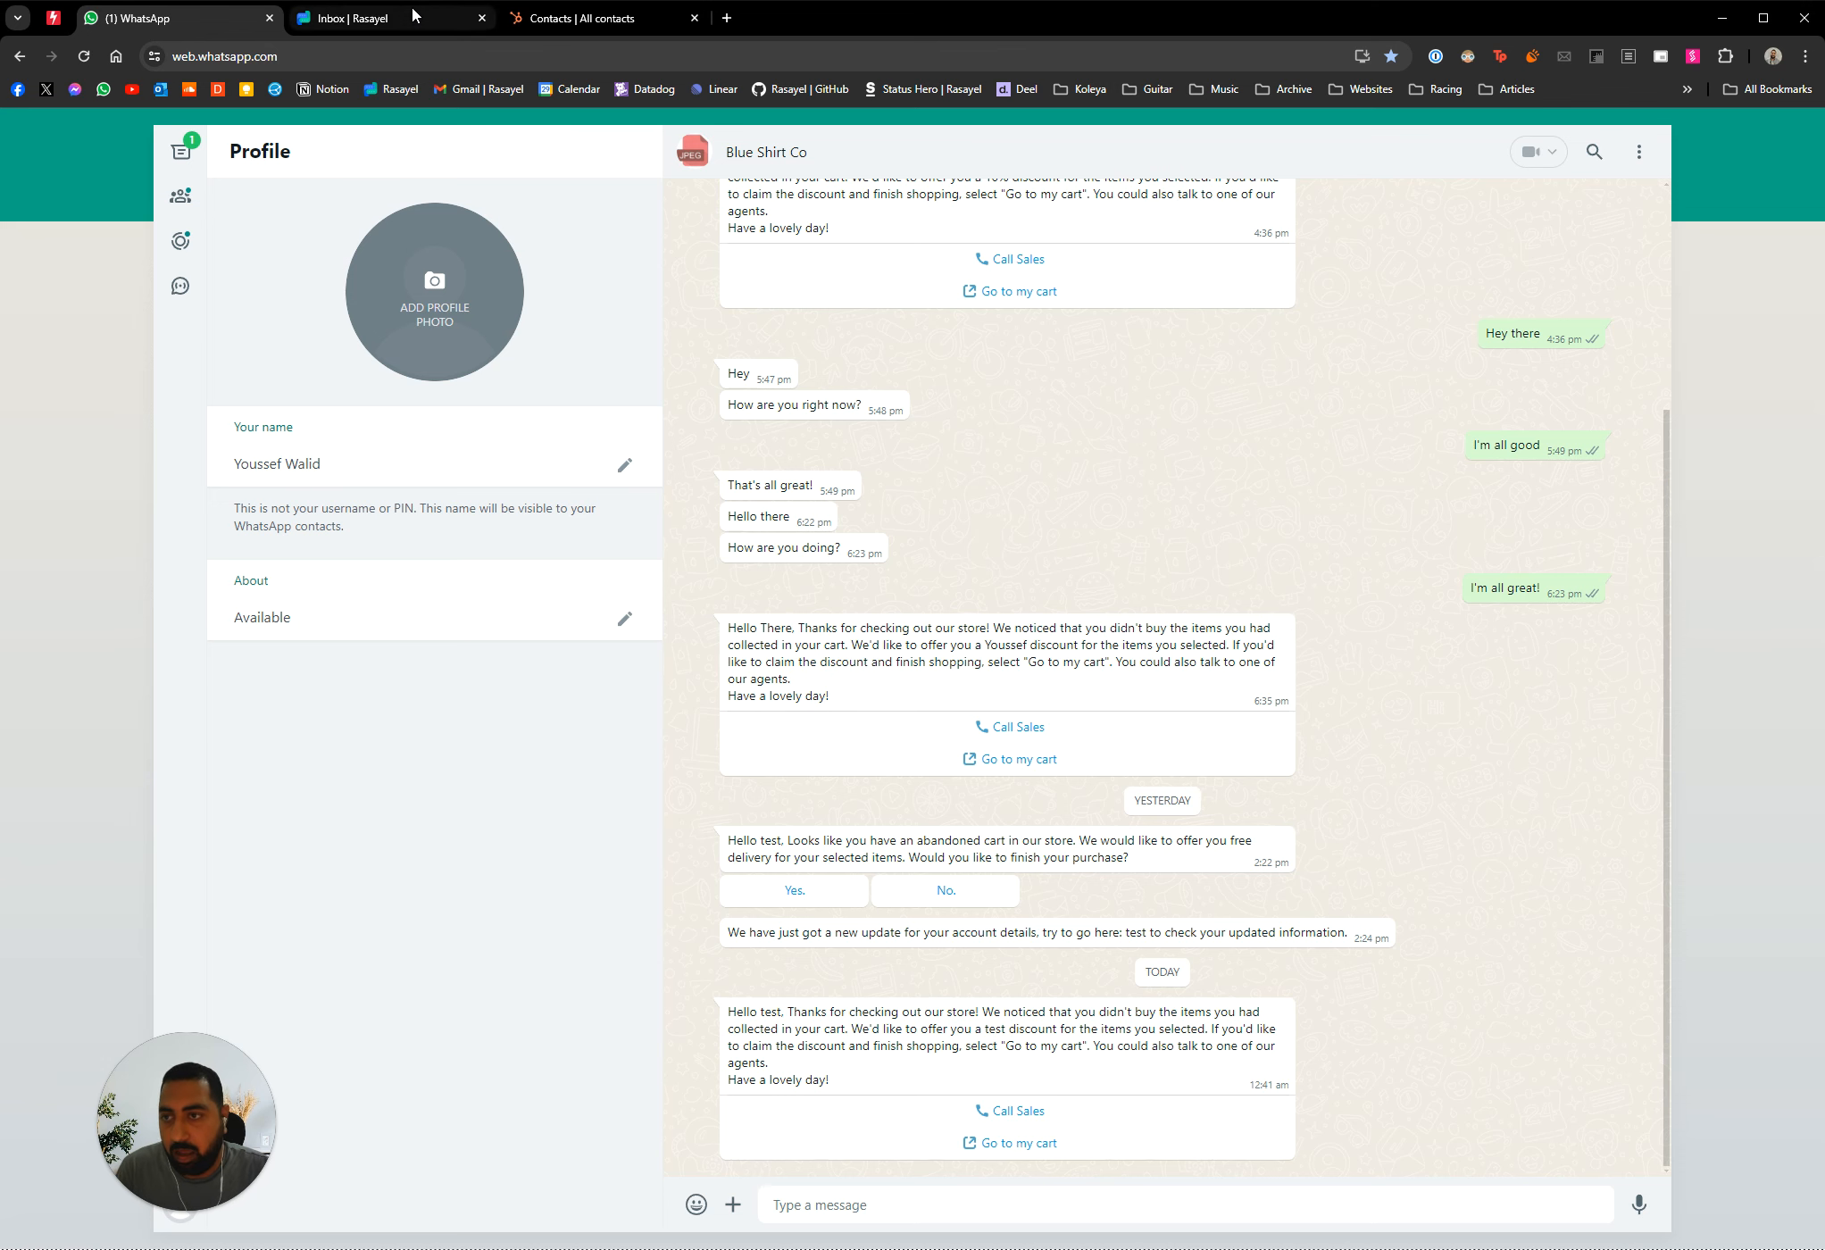
left_click(384, 18)
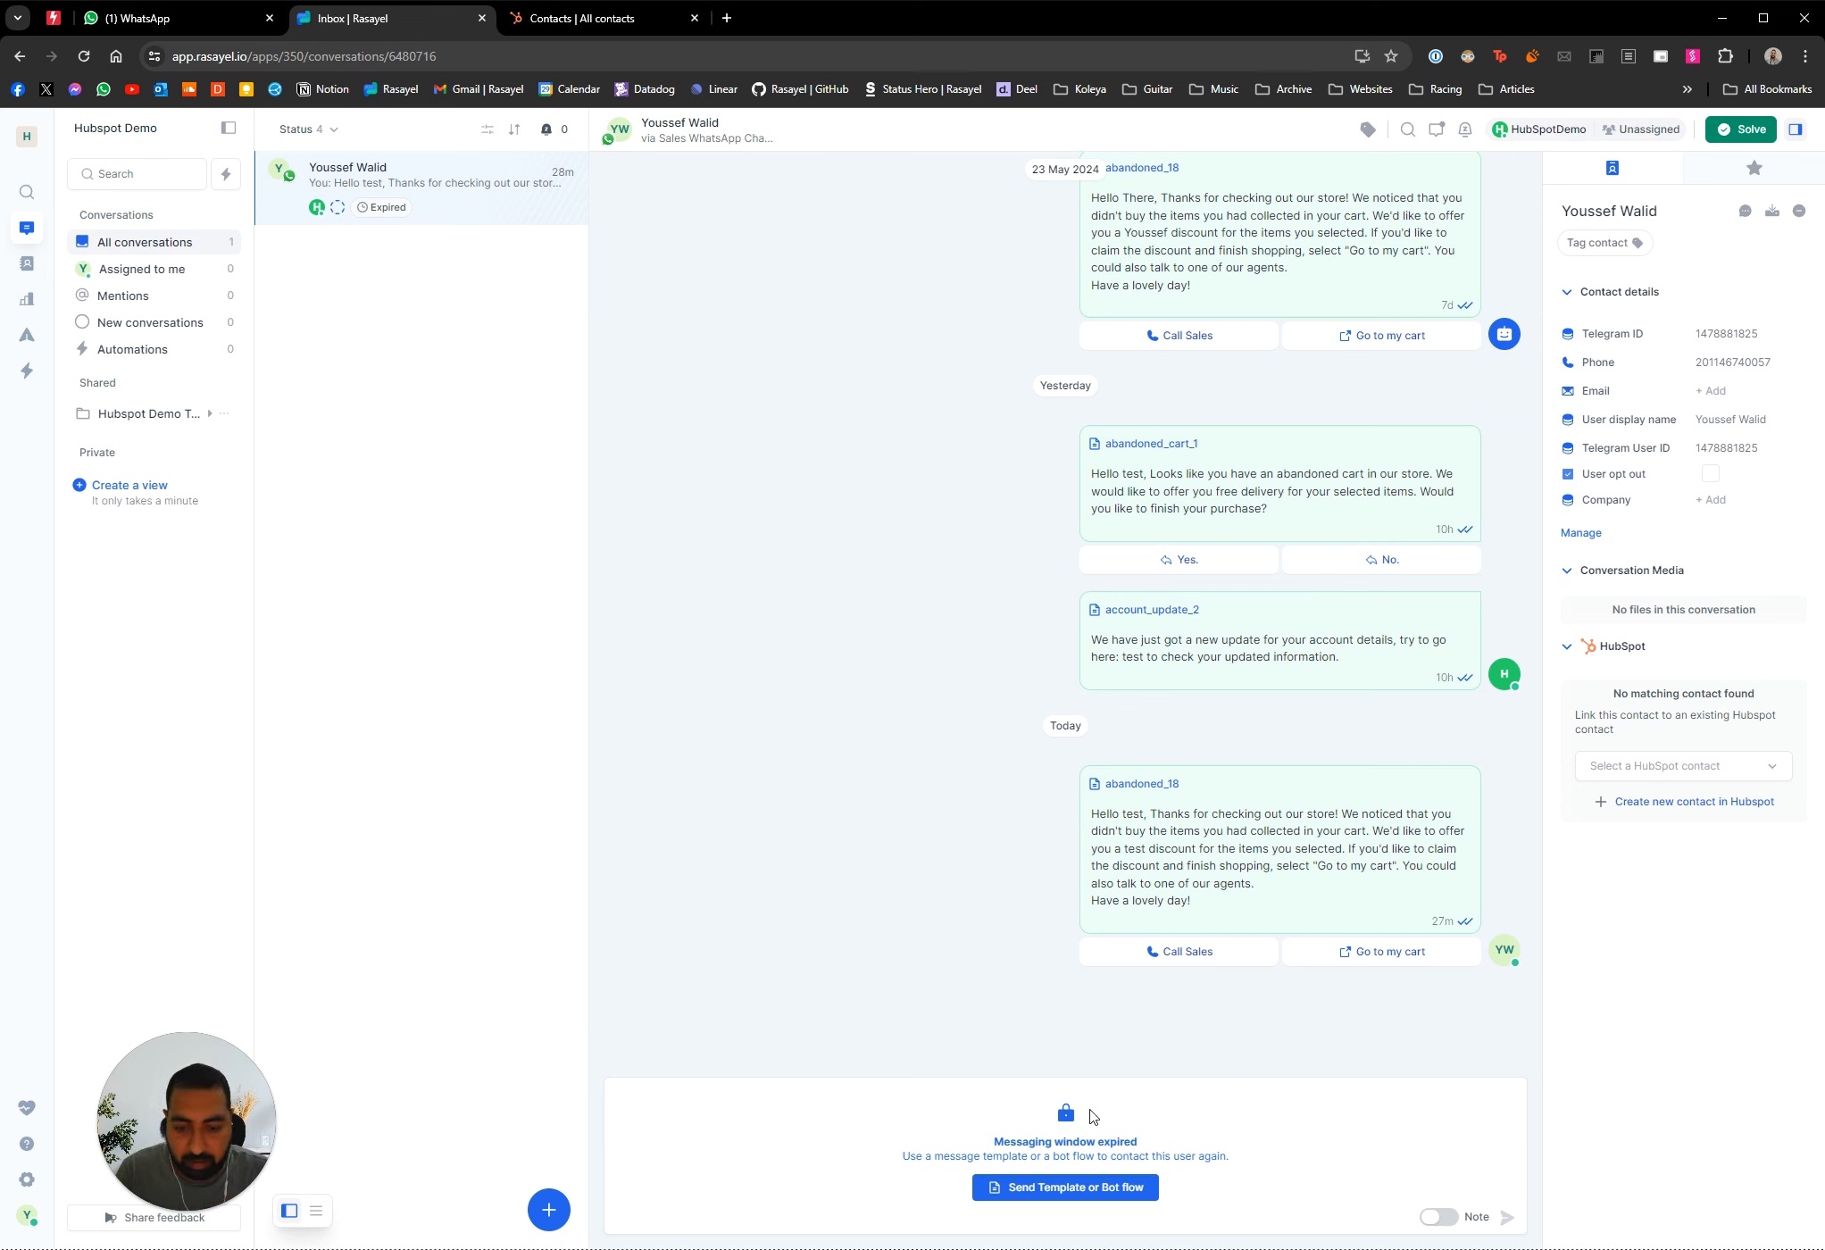
Send the abandoned_18 template in the conversation, filling its variables with "there" and "10%"
left_click(1070, 1194)
left_click(688, 888)
left_click(886, 904)
type("there")
key("Tab")
type("125")
key("BackSpace")
type("%")
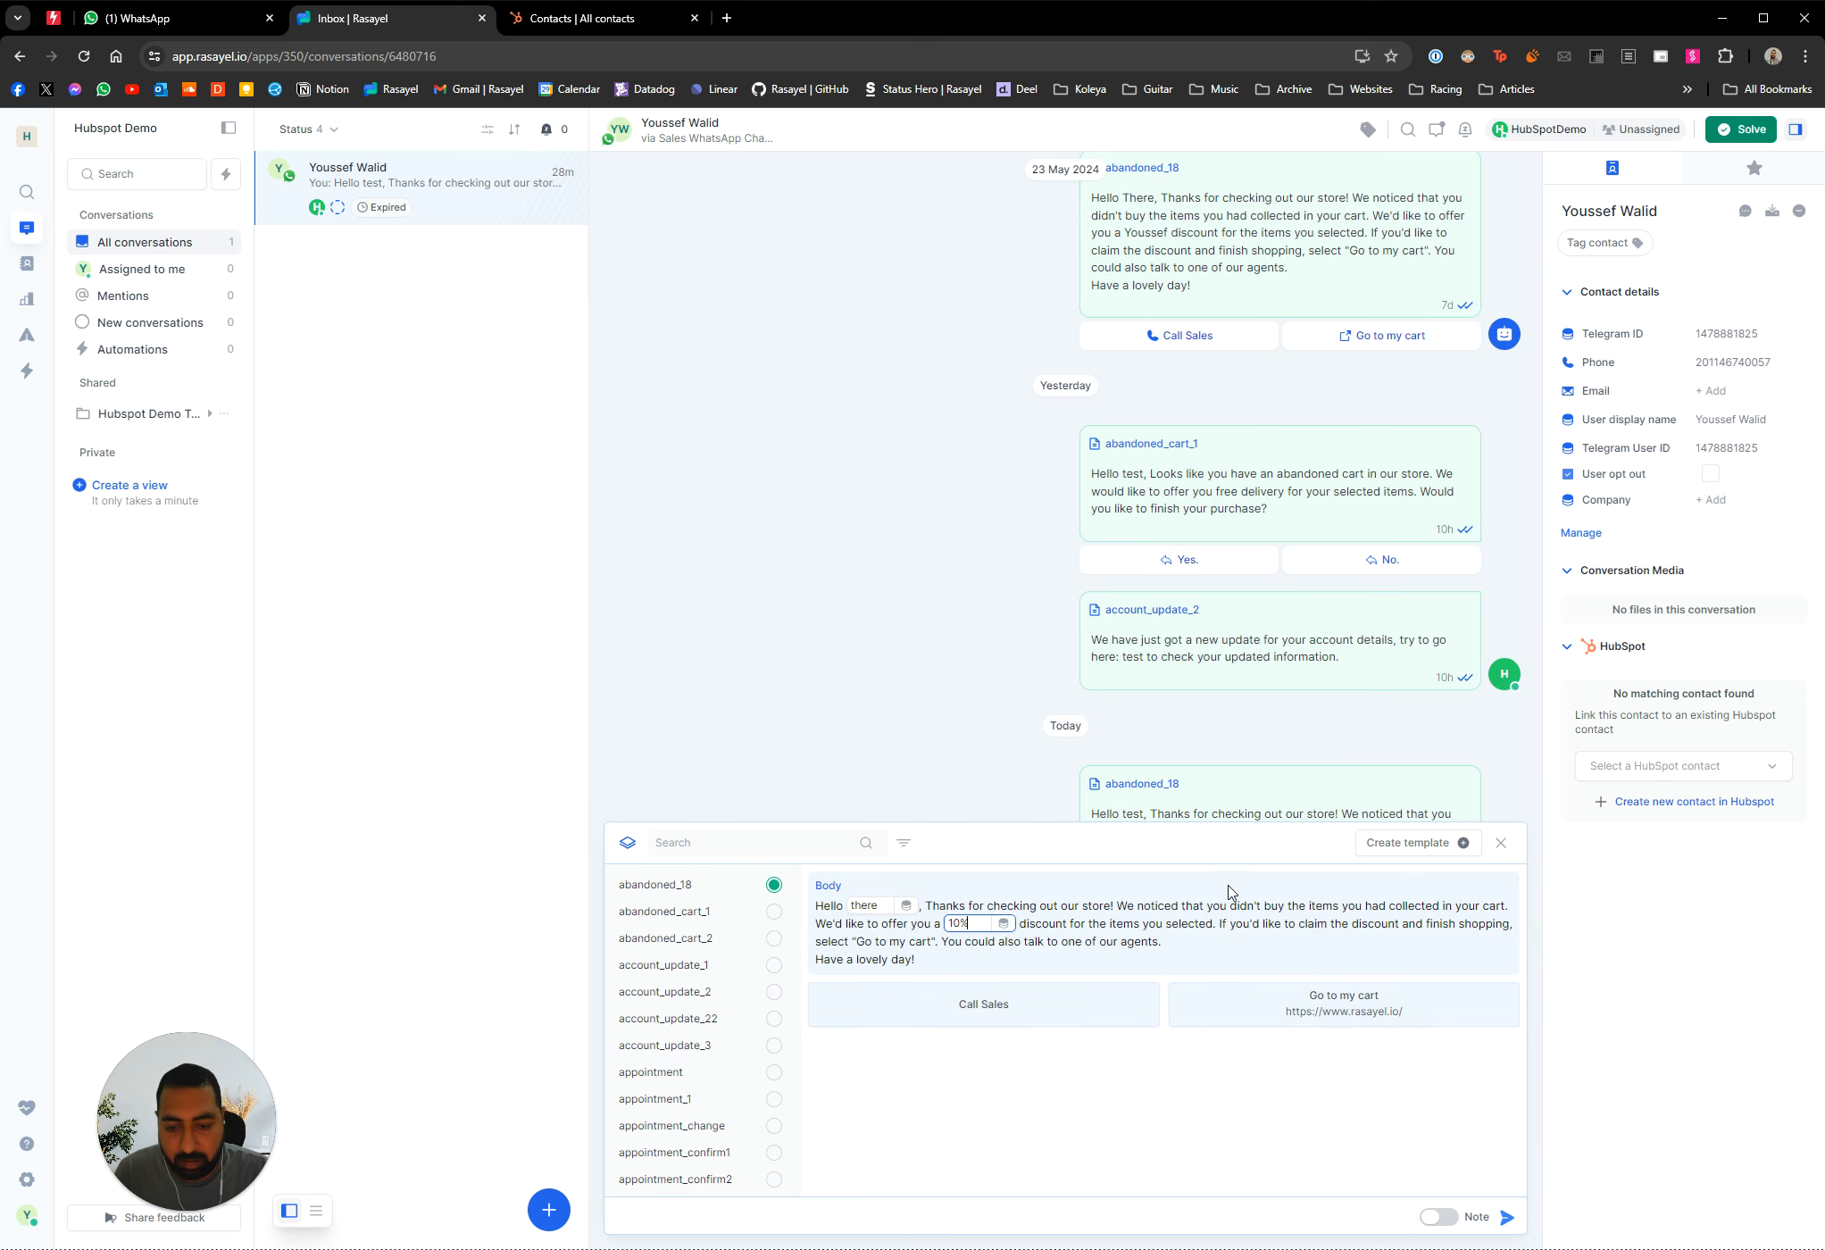
left_click(1506, 1217)
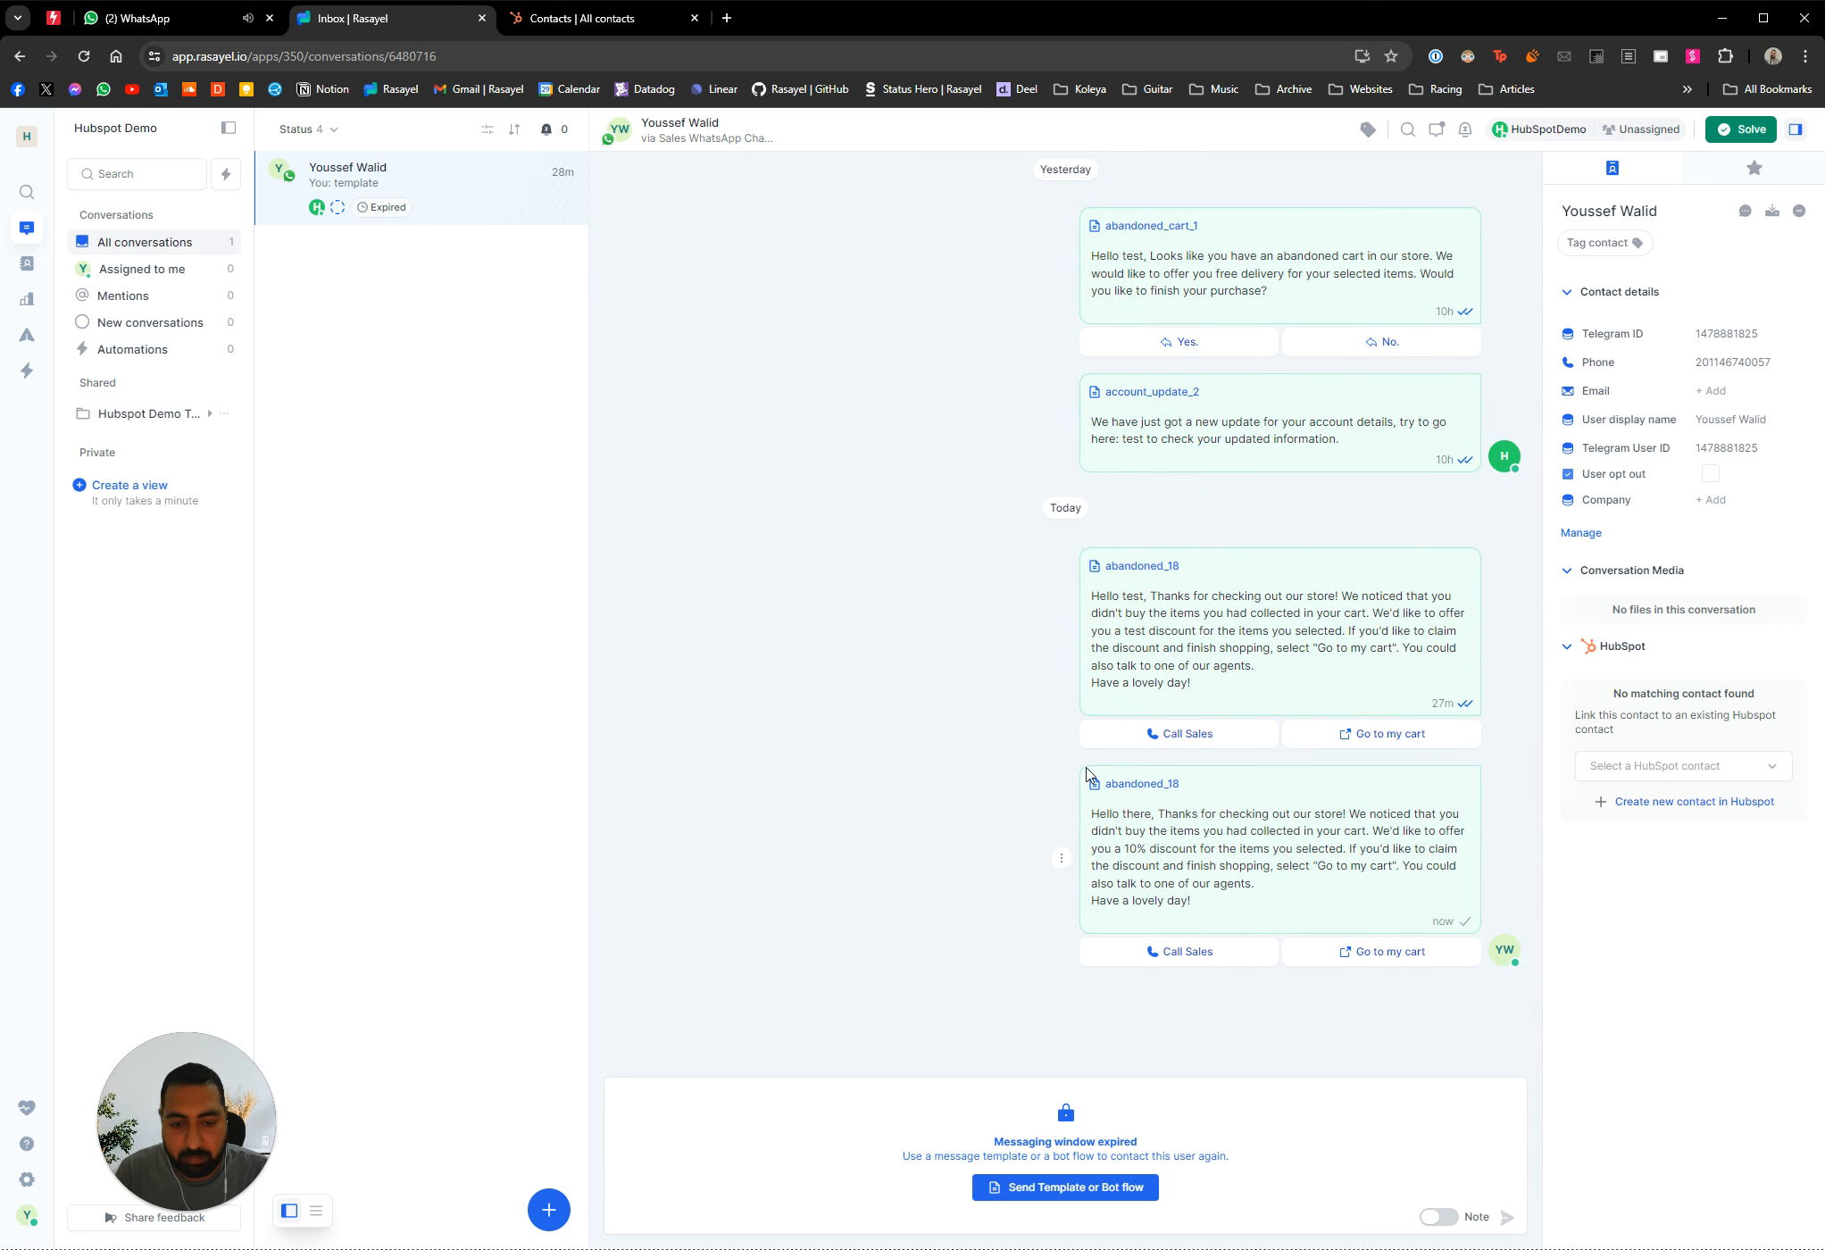
Switch to WhatsApp Web, reply "Hey there!" in the Blue Shirt Co chat, and return to the Rasayel inbox
left_click(178, 19)
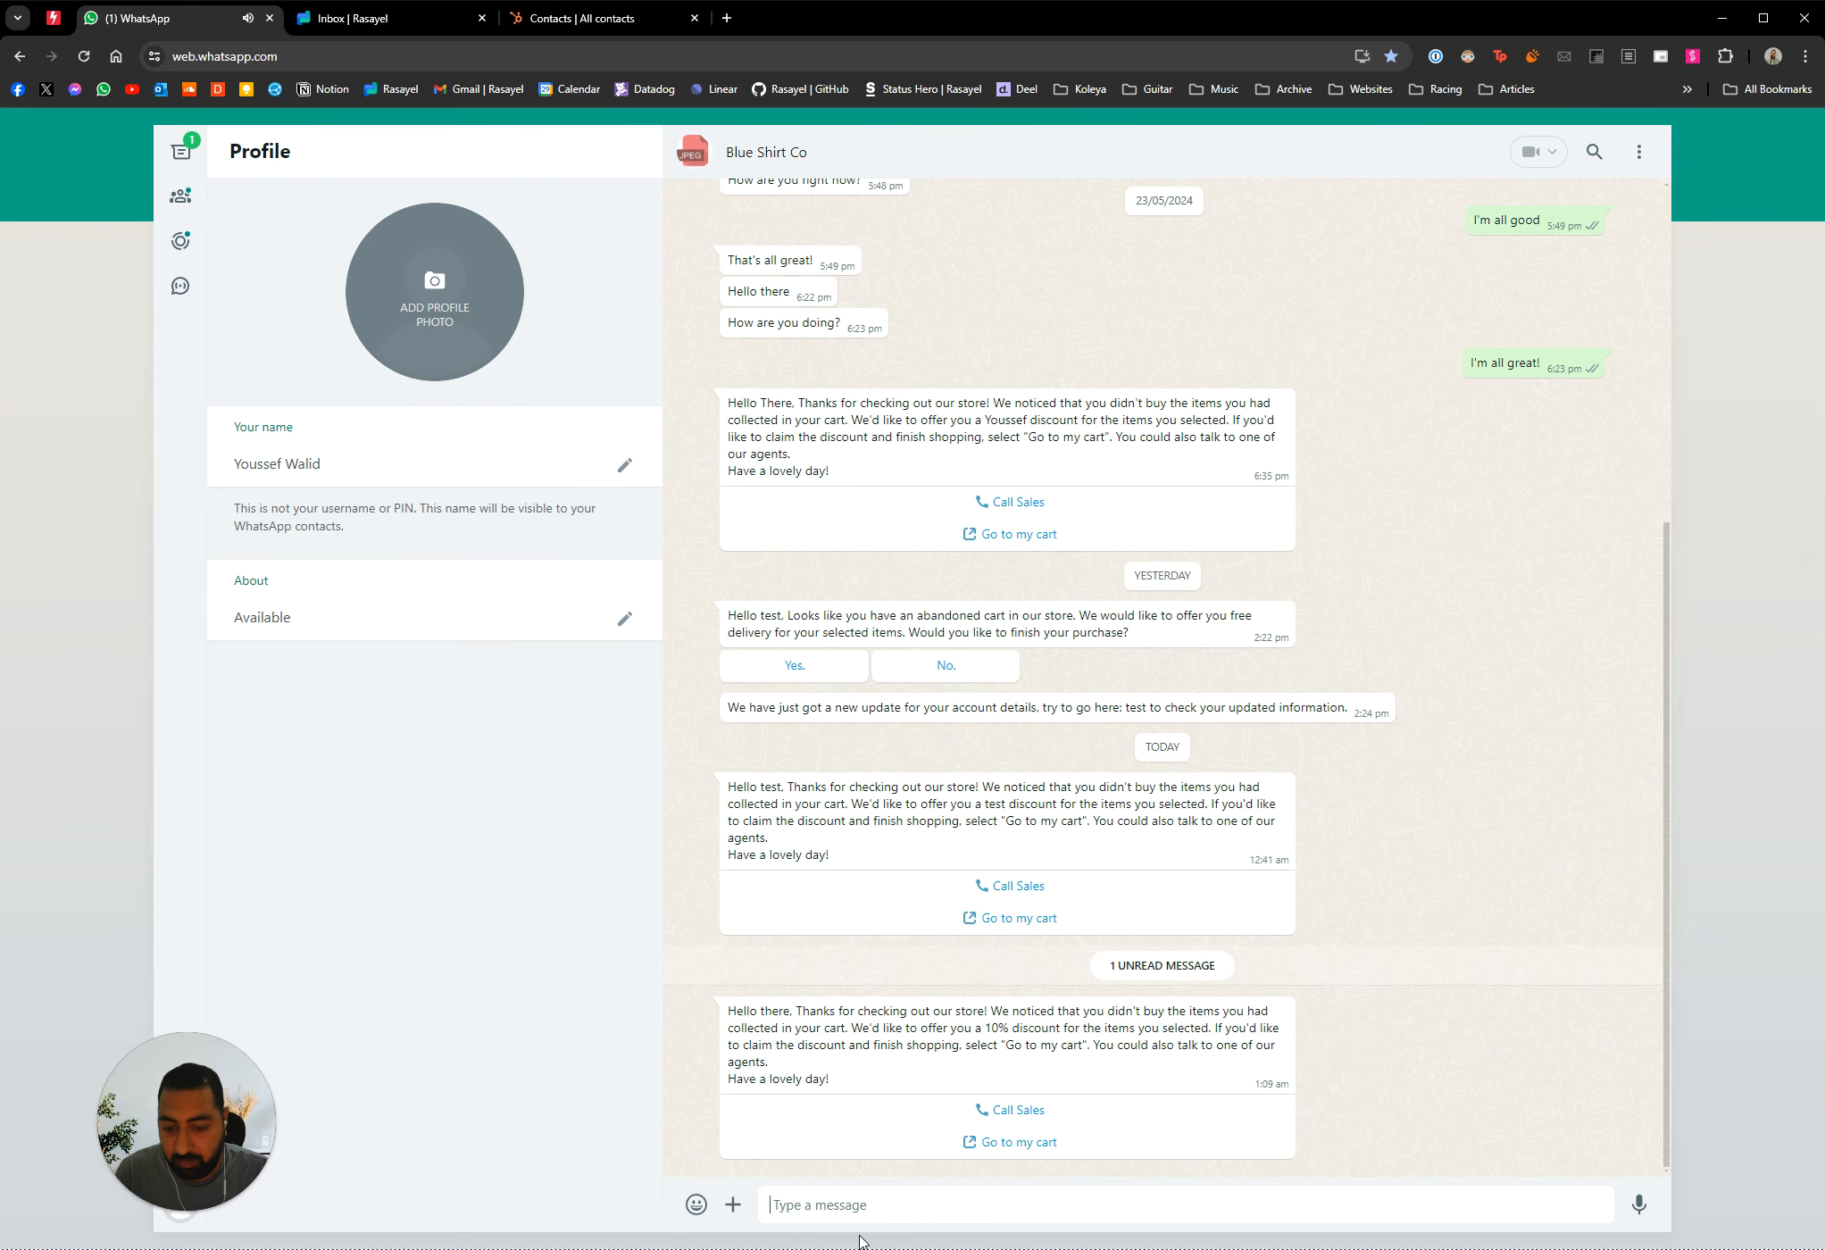
type("Hey there!")
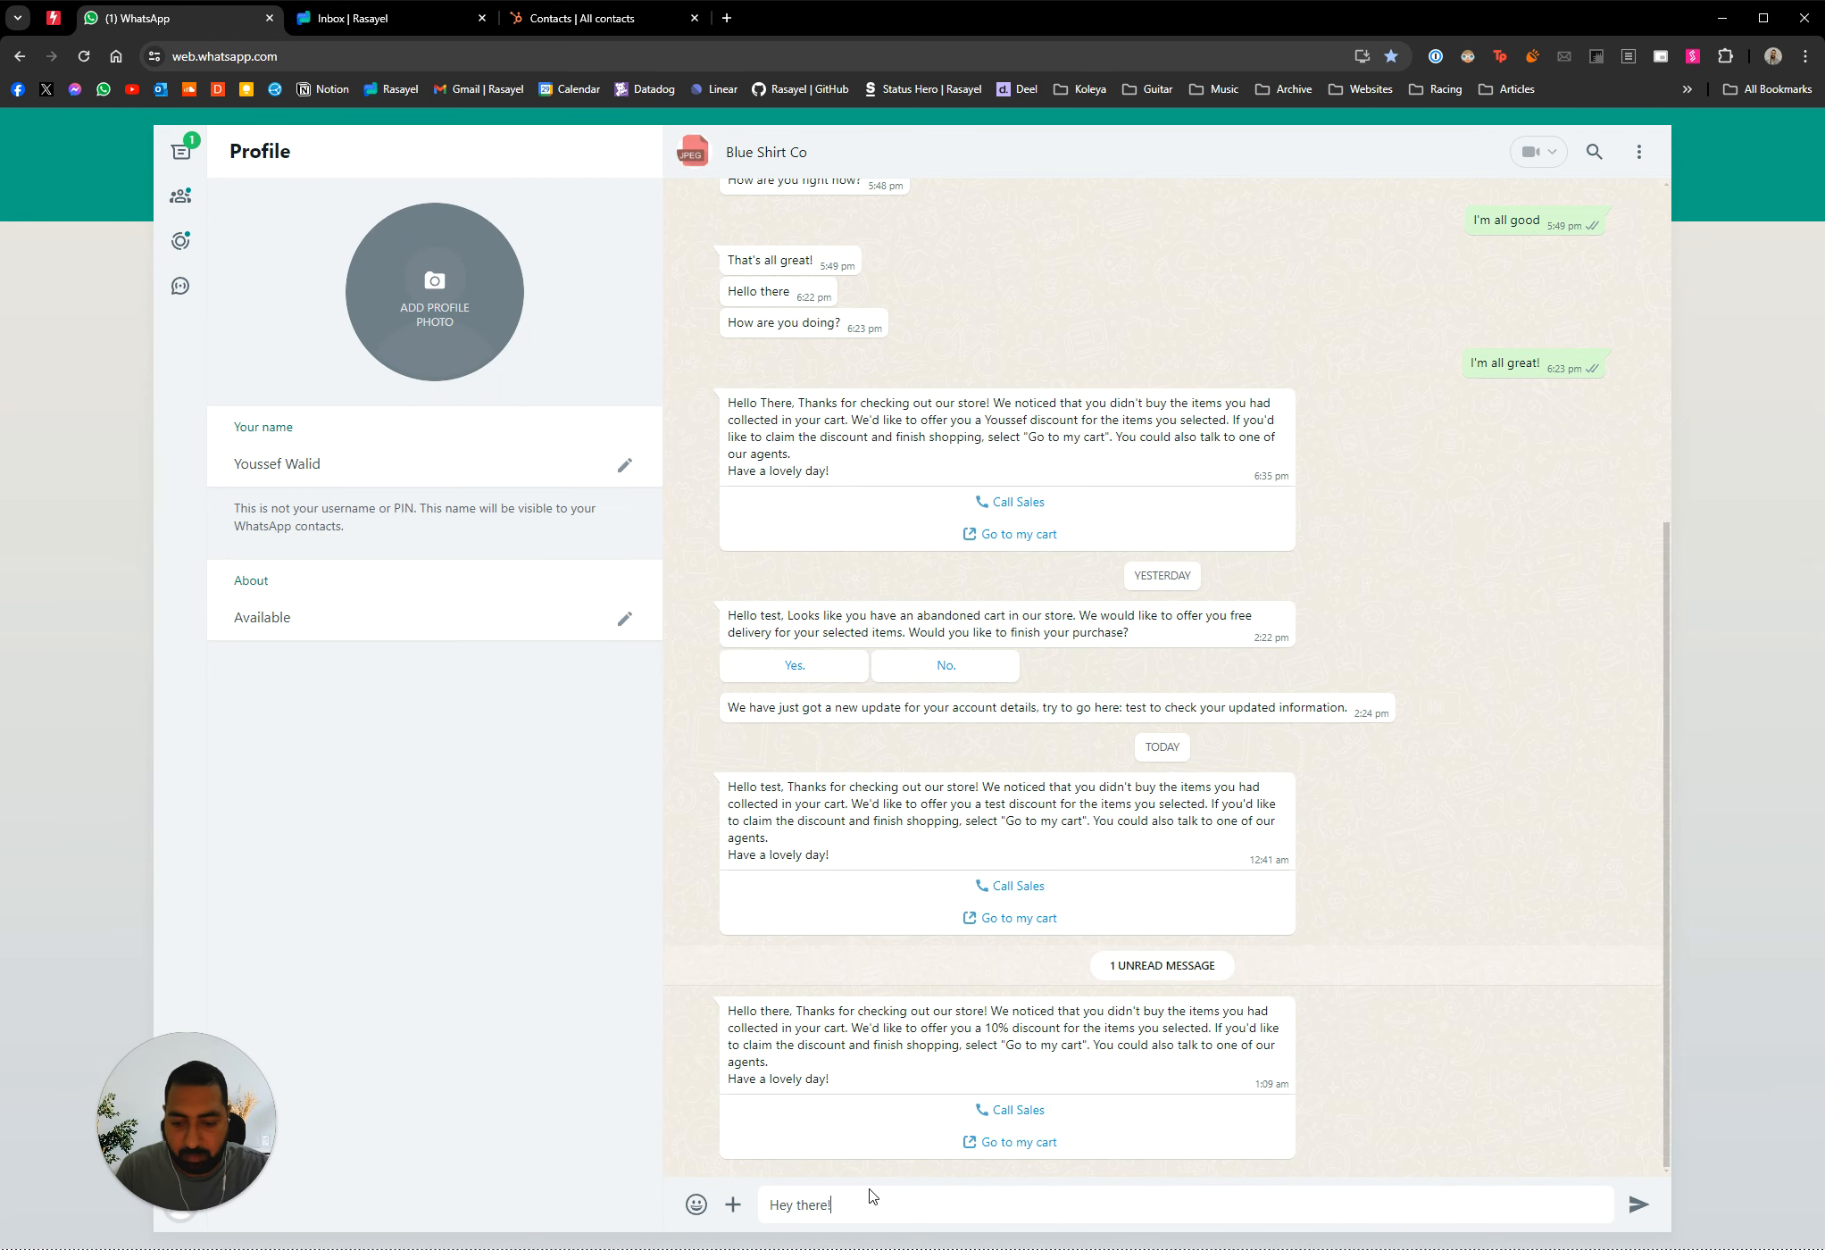
key("Return")
key("ctrl+Tab")
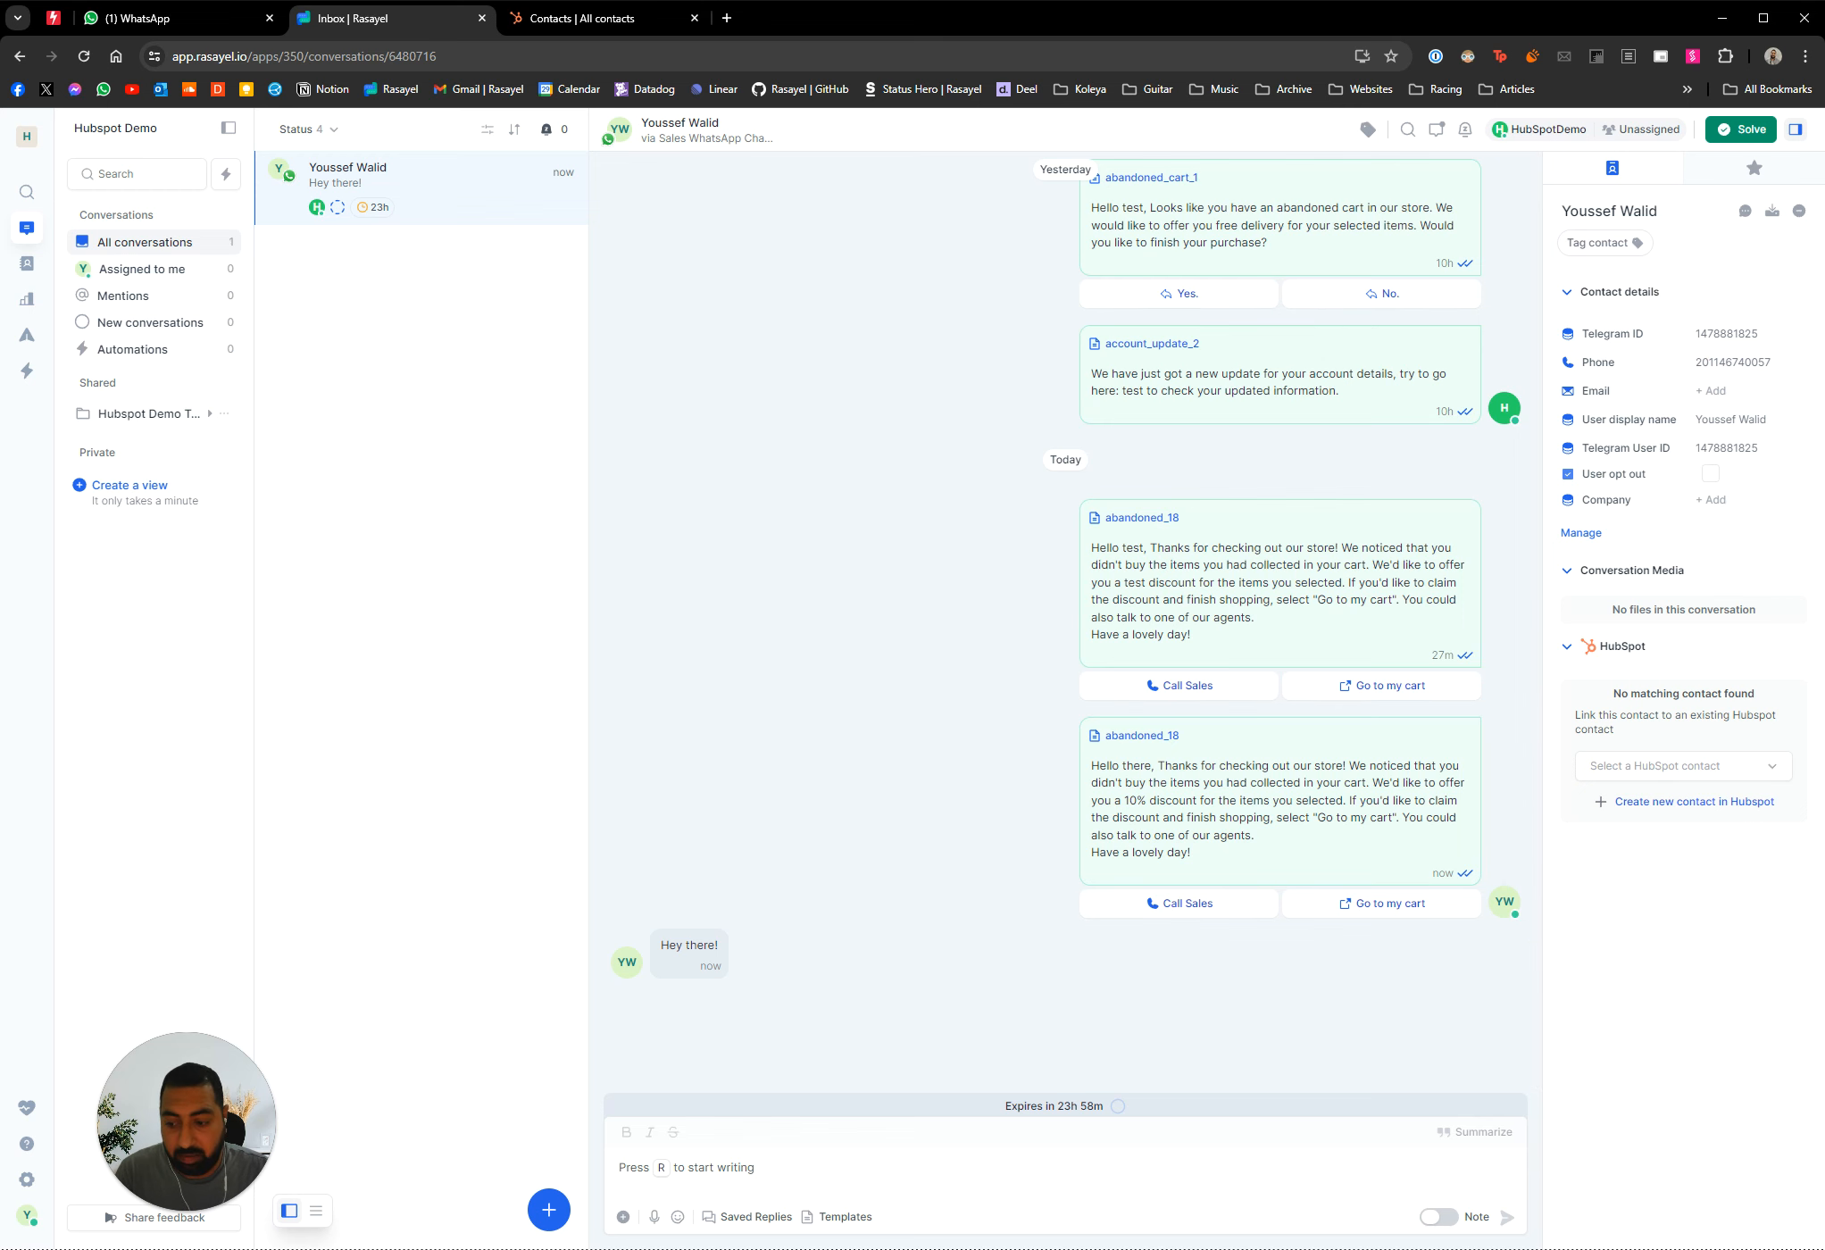
Check the HubSpot contacts list, then link the Rasayel conversation's contact to the existing HubSpot contact by searching the first name
left_click(549, 18)
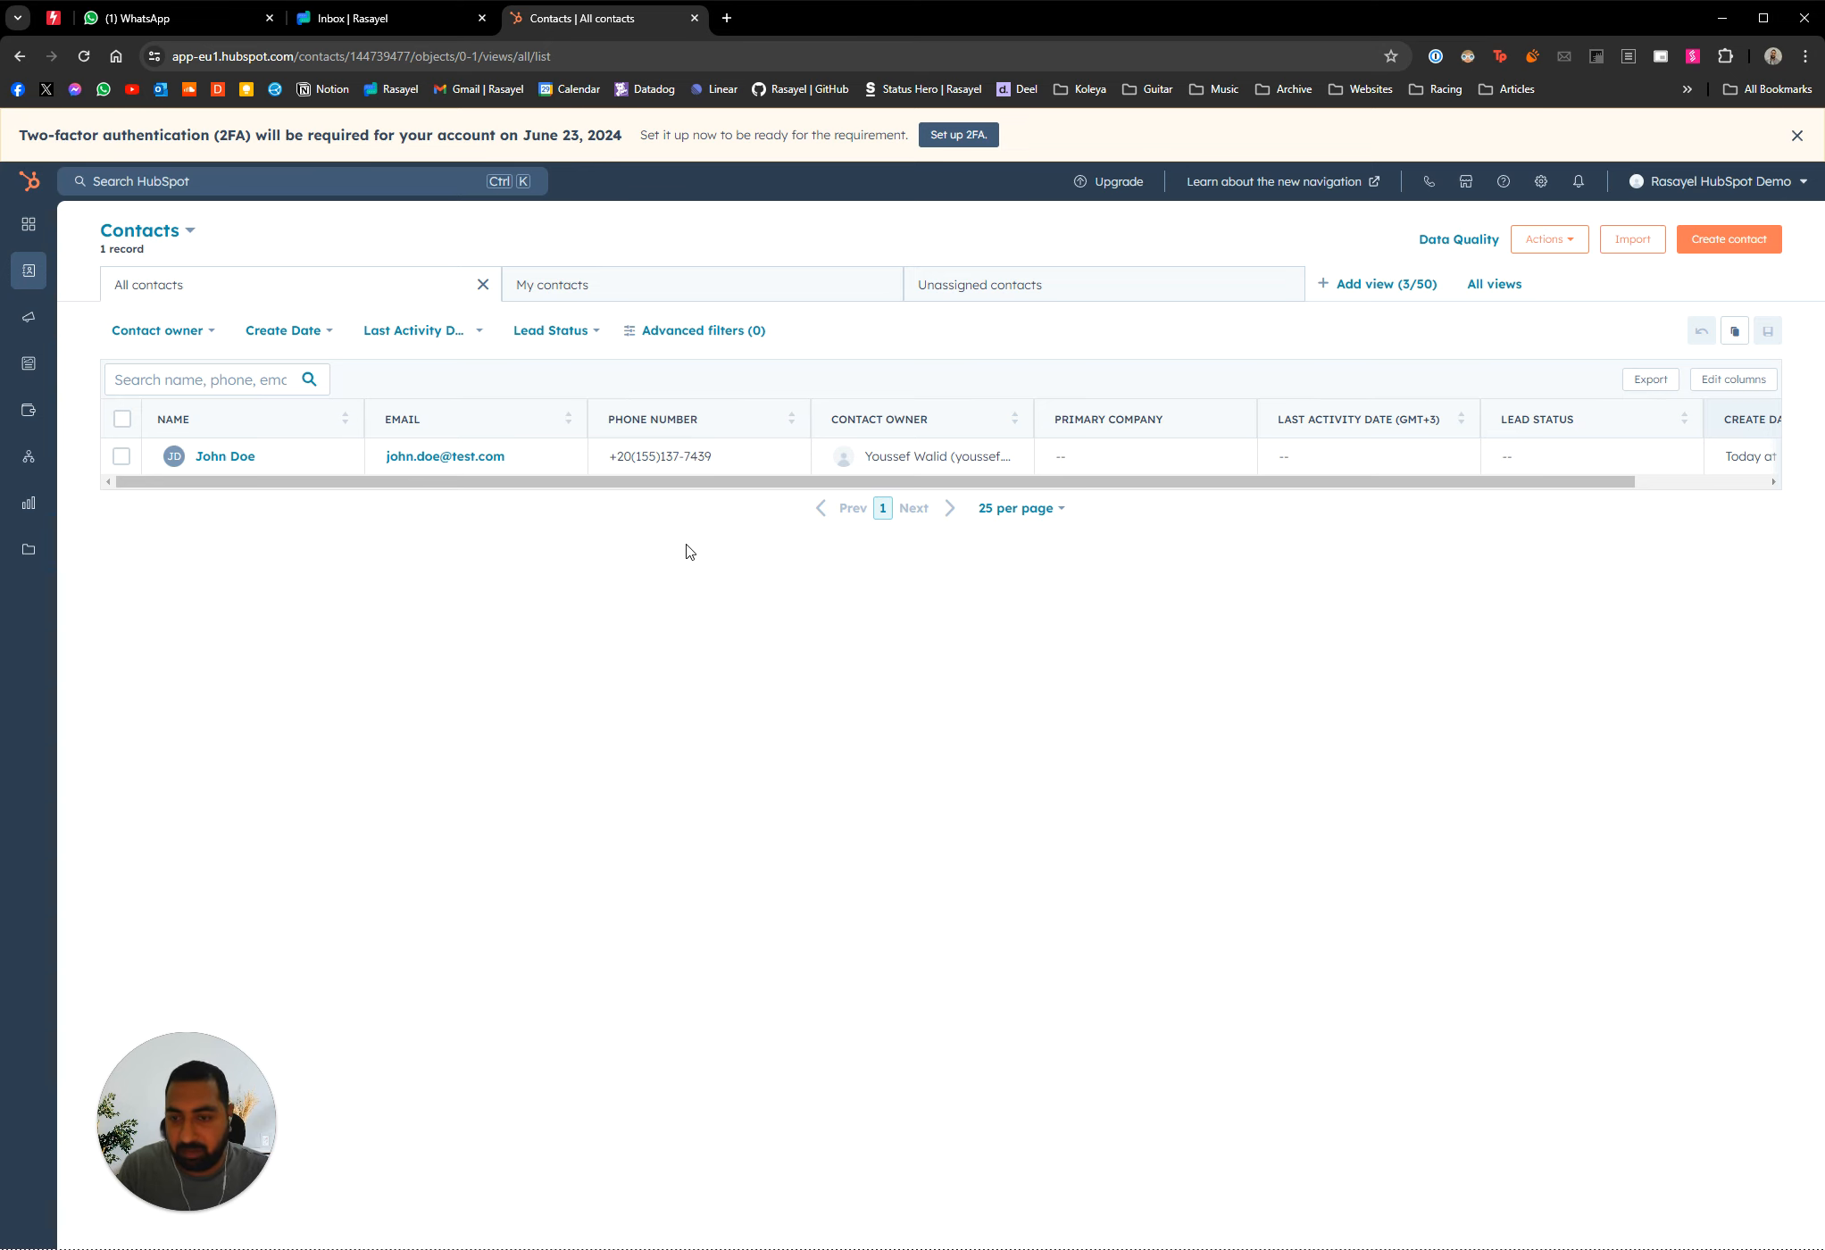
left_click(338, 22)
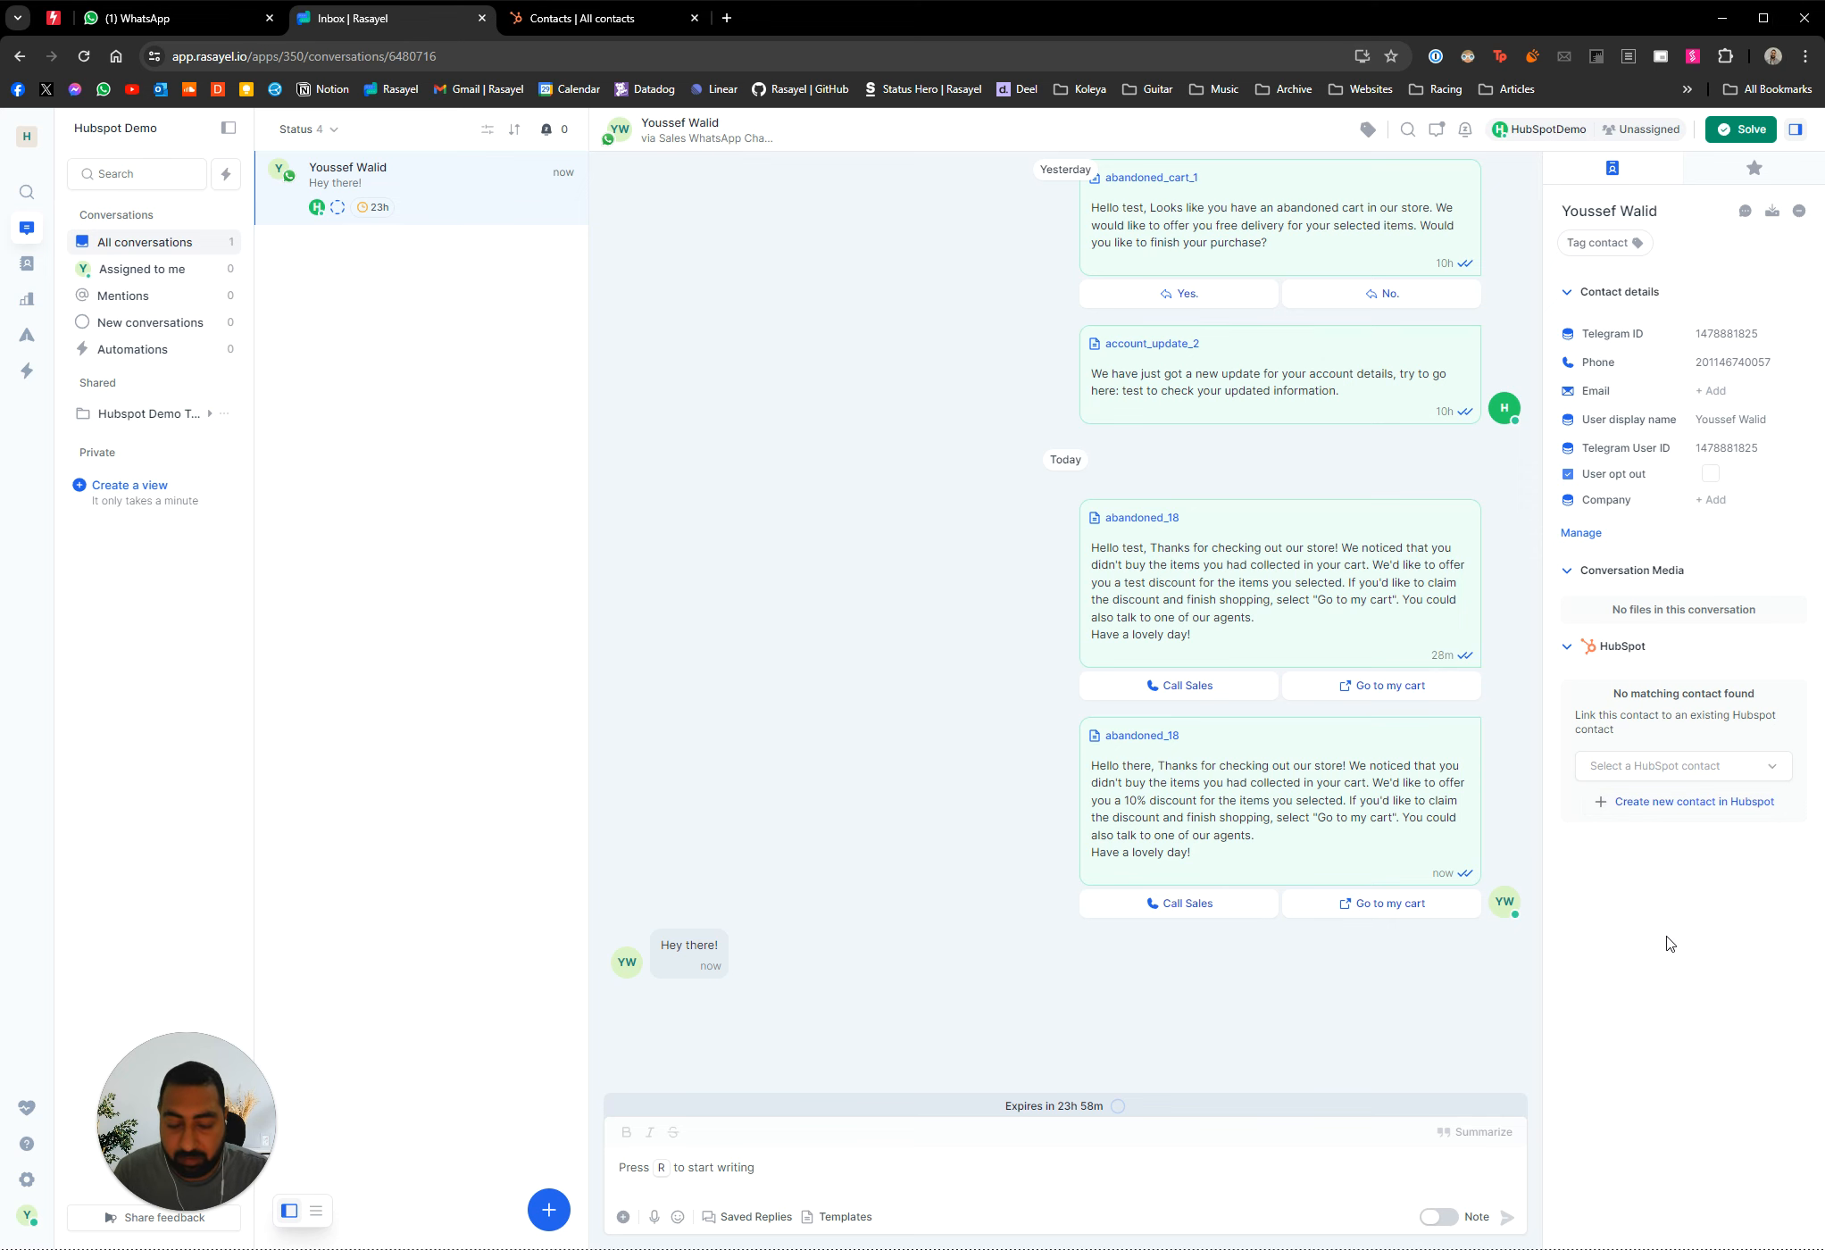
left_click(1679, 782)
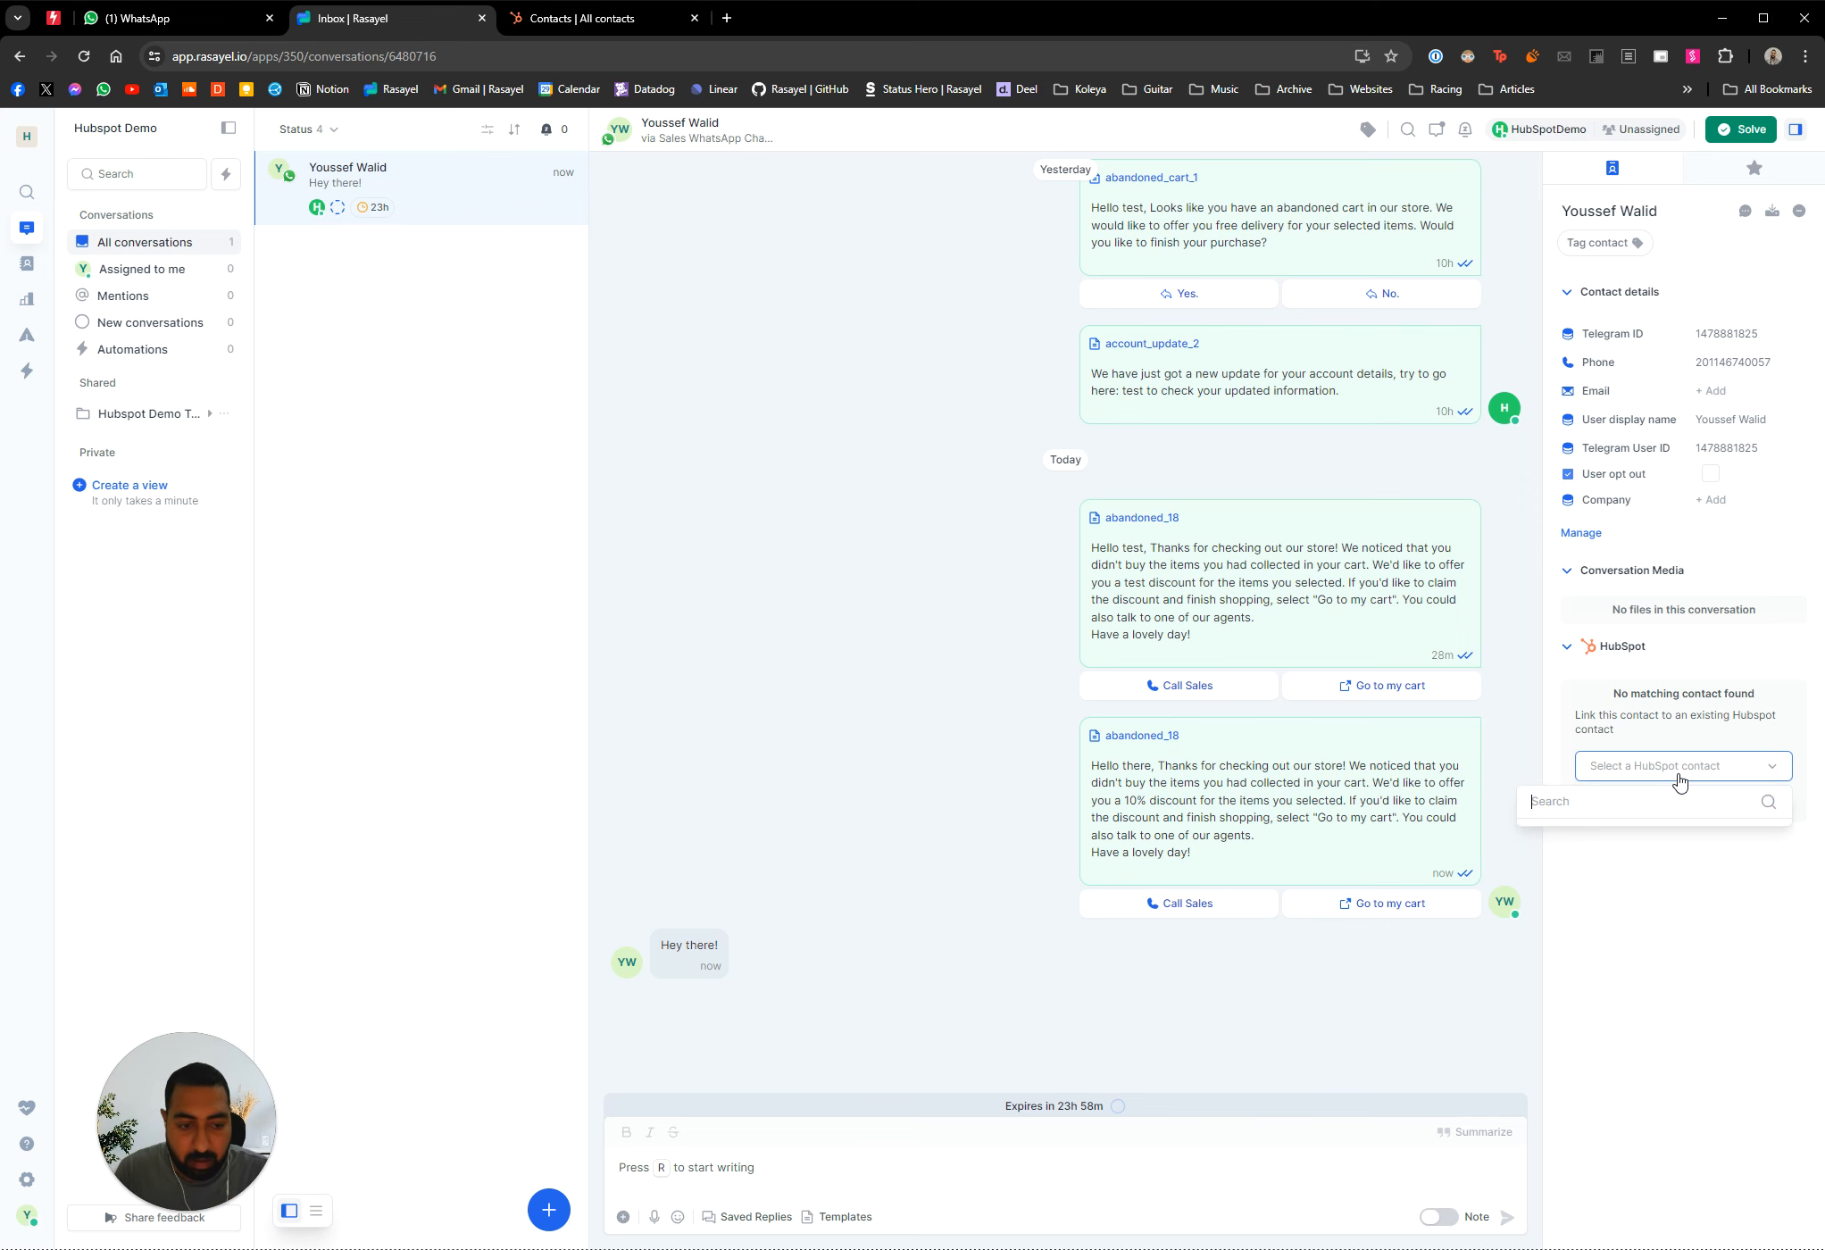
type("John")
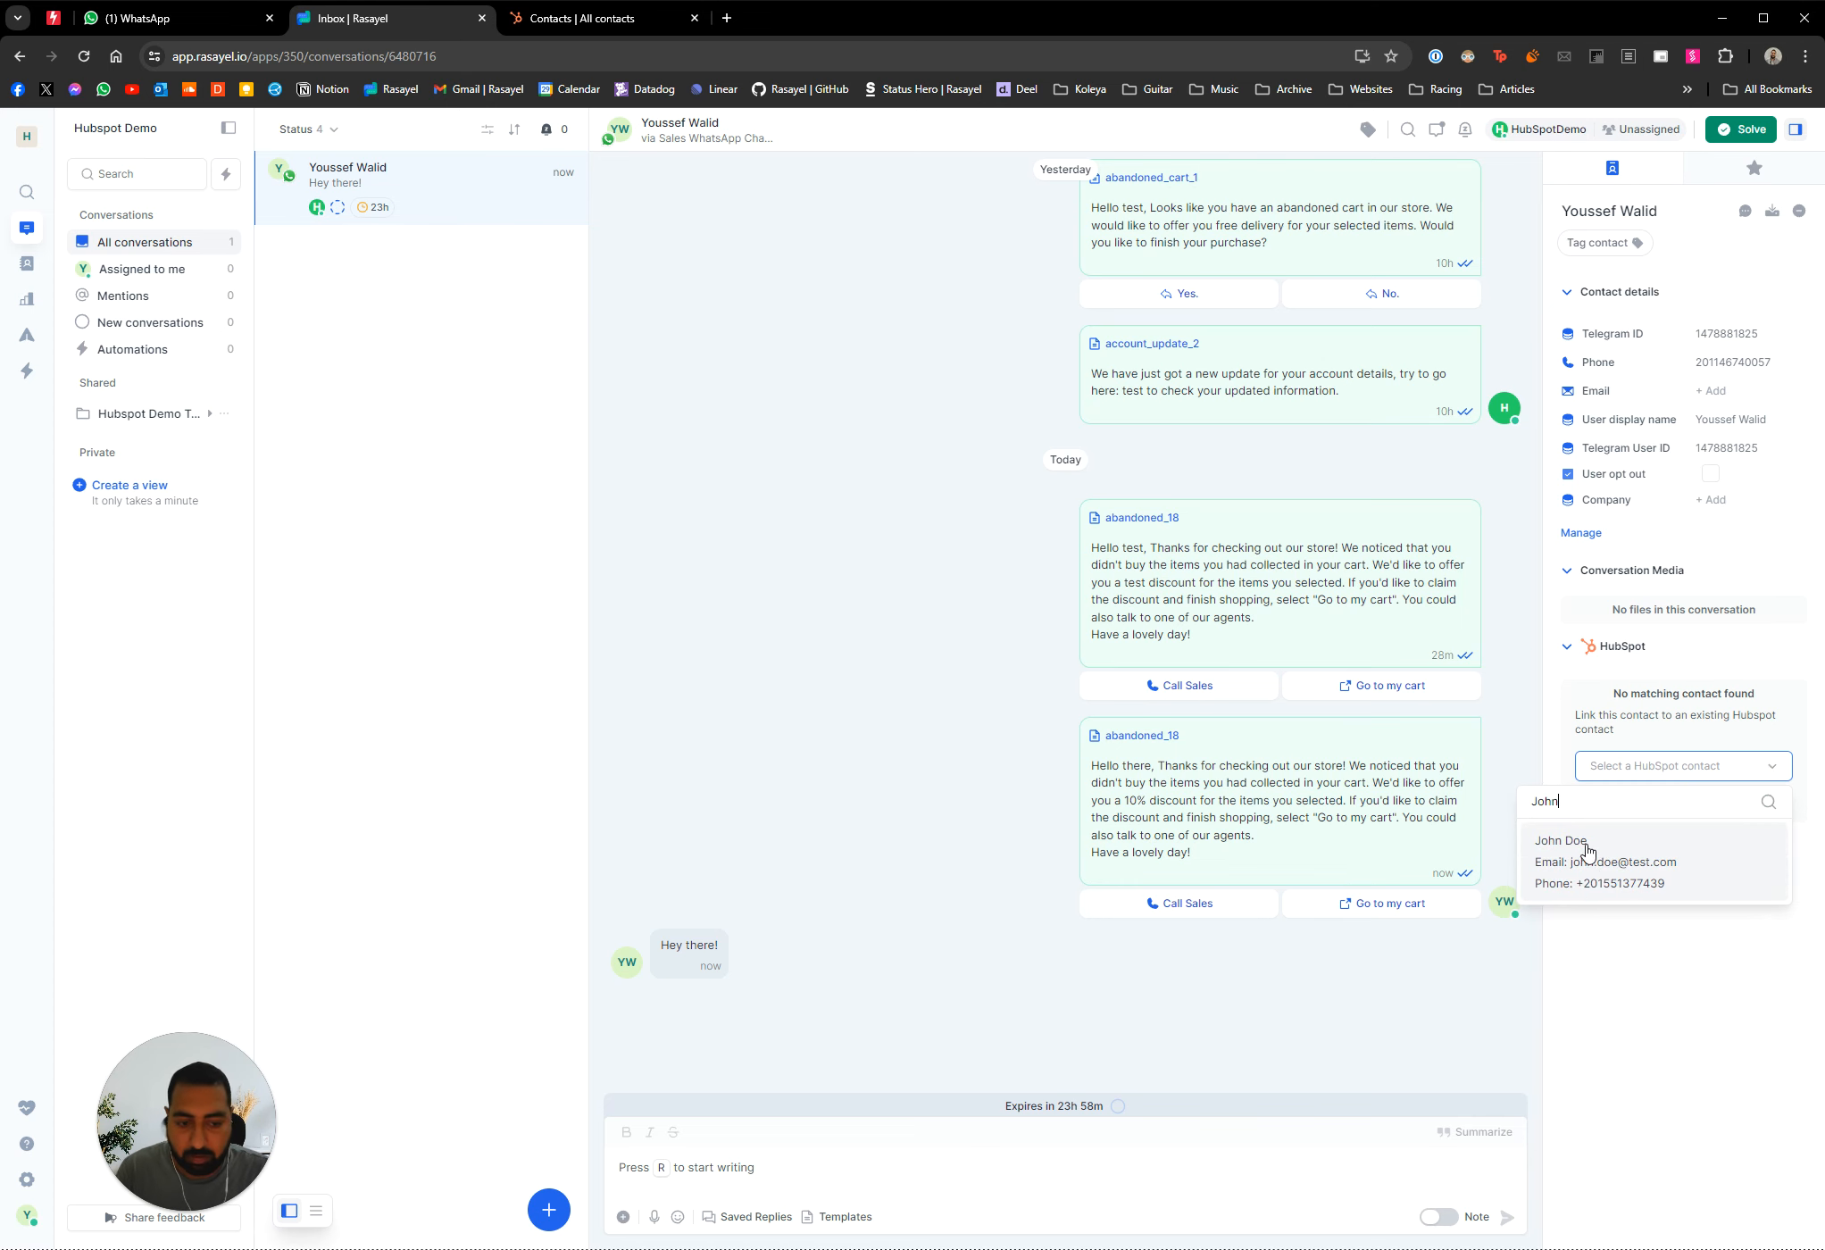
left_click(560, 16)
left_click(390, 18)
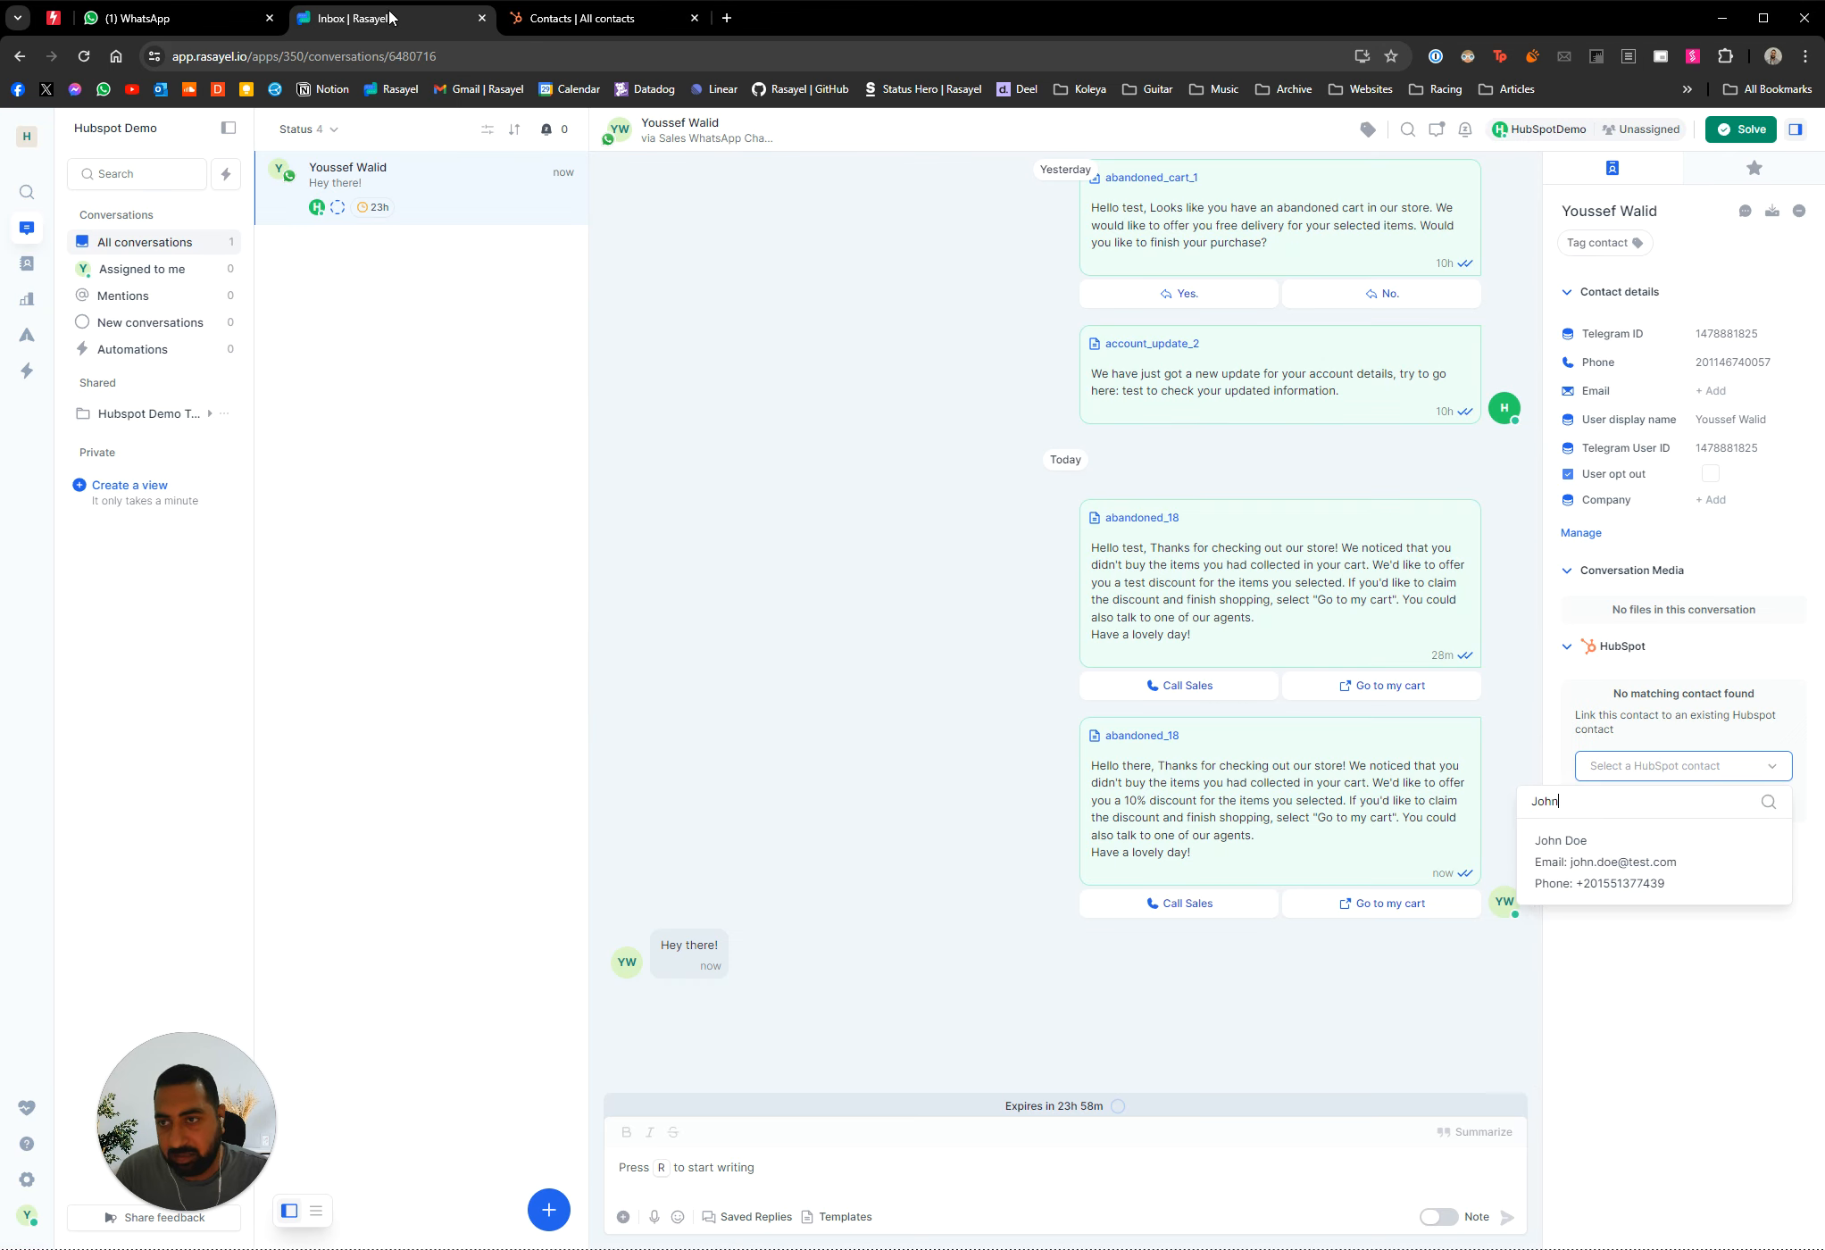
left_click(1607, 863)
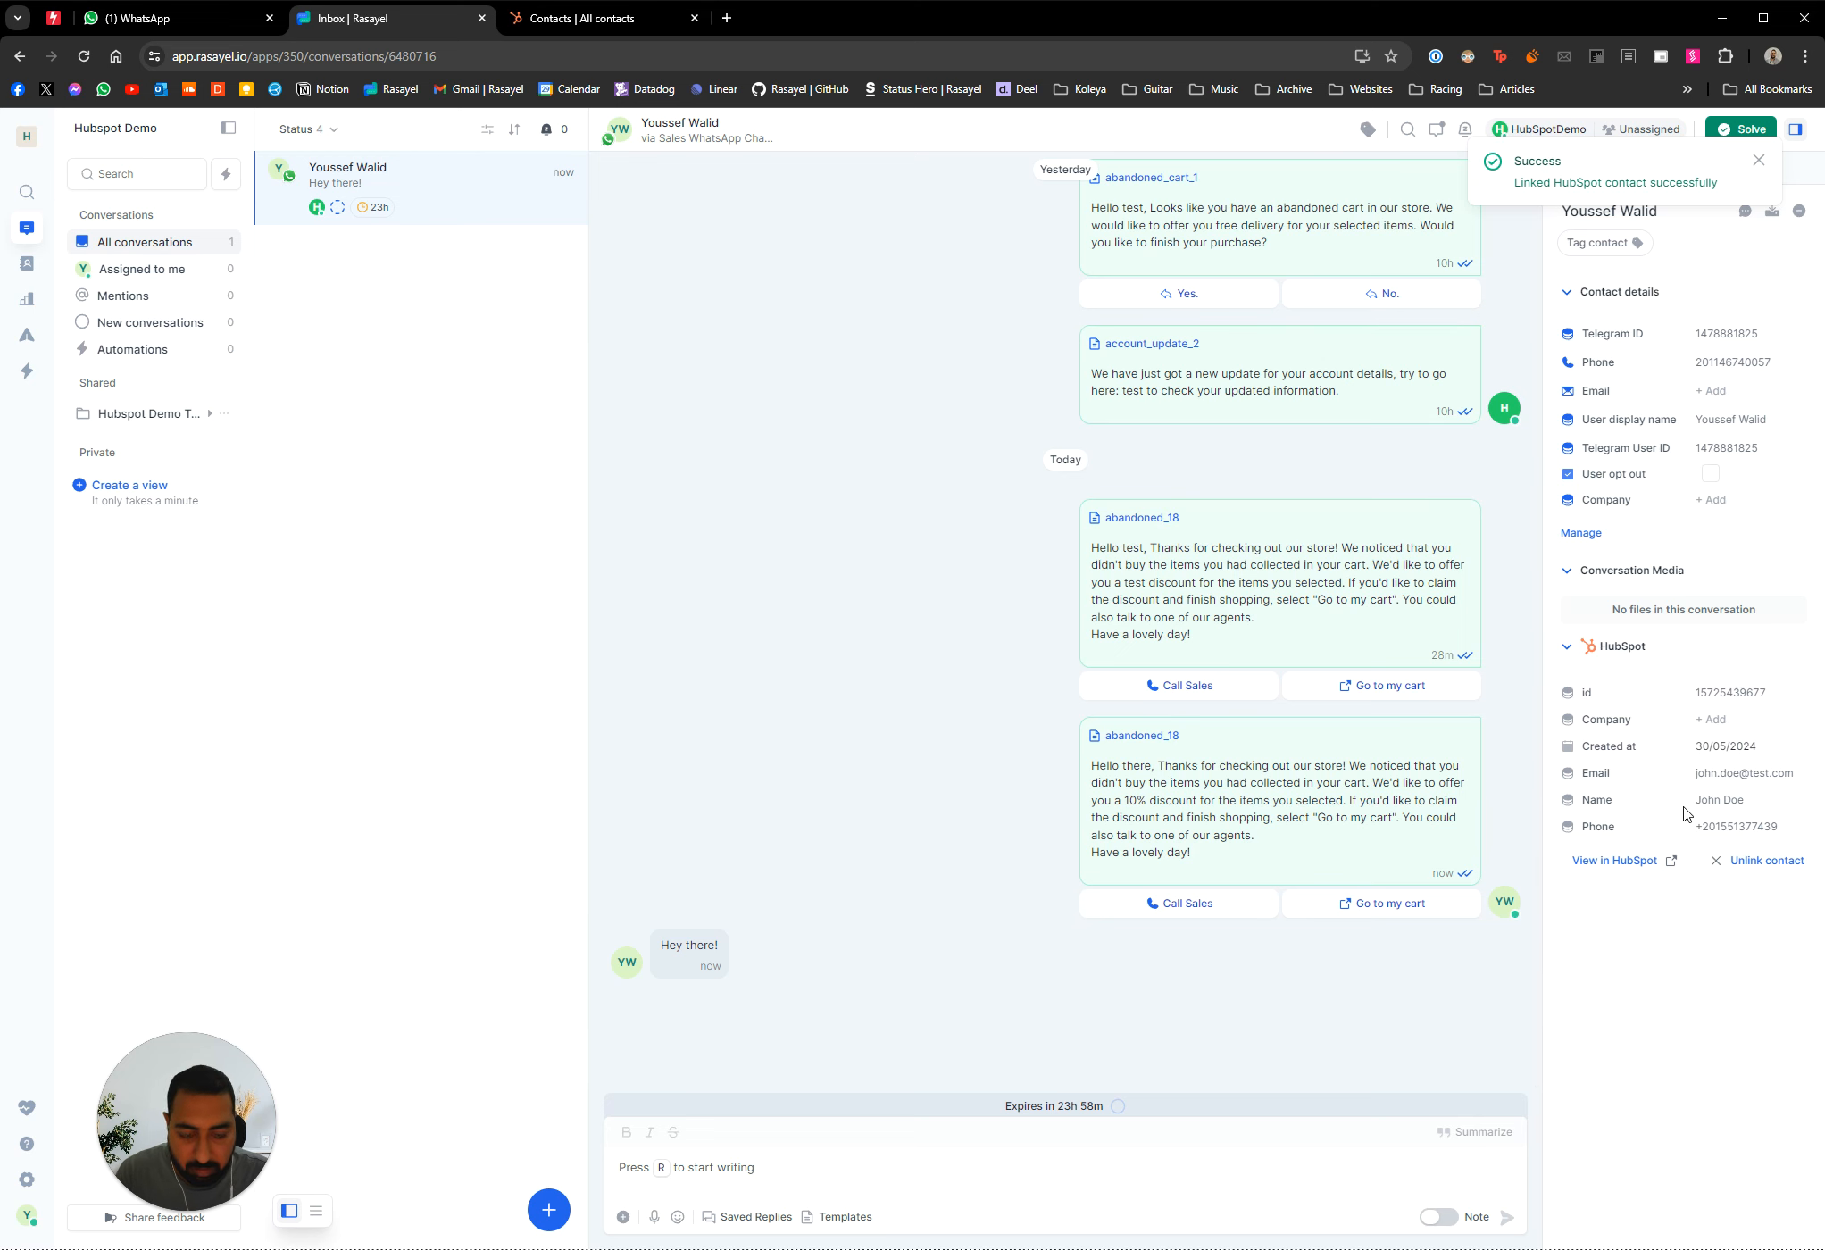
Reload the conversation and view the linked contact's record in HubSpot, closing it when finished
key("F5")
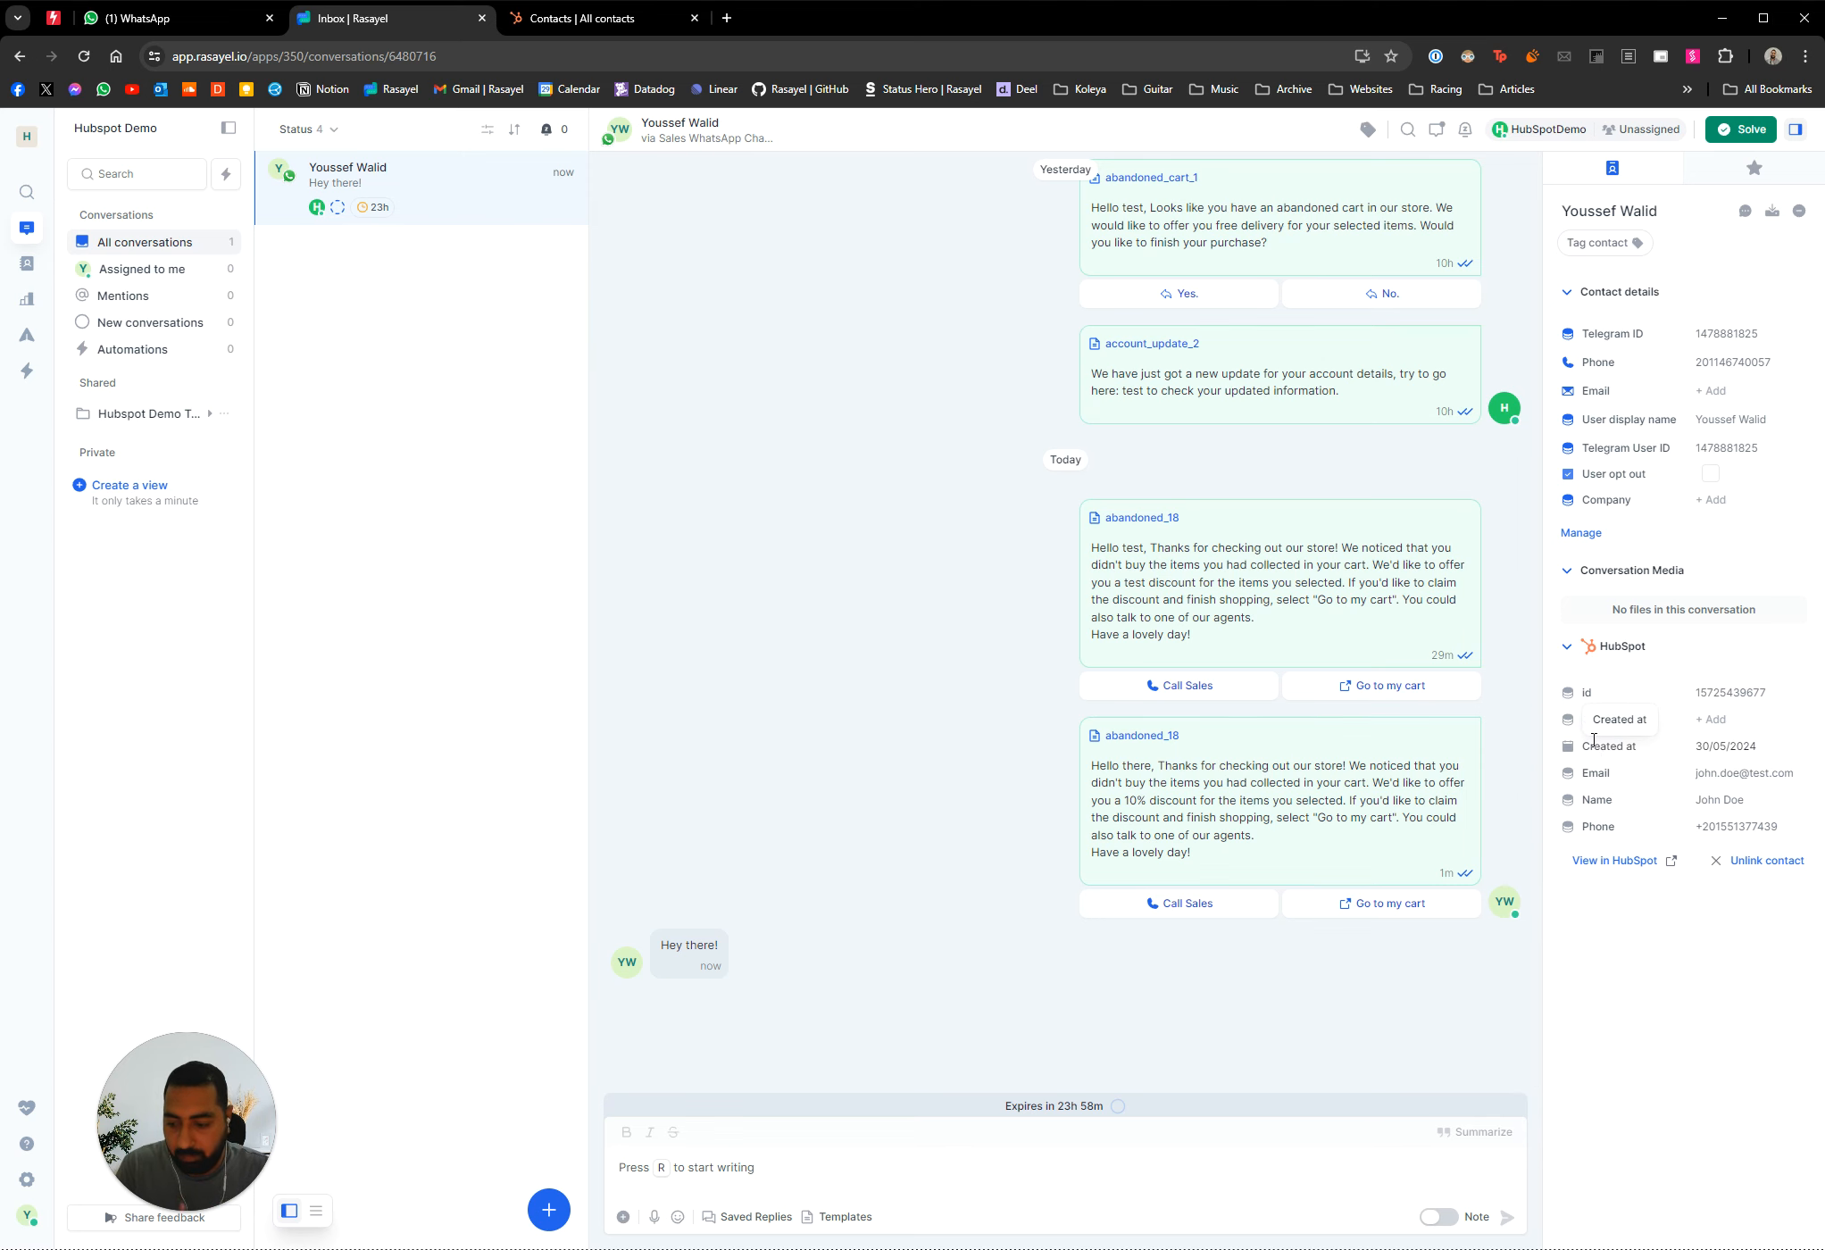
left_click(1614, 862)
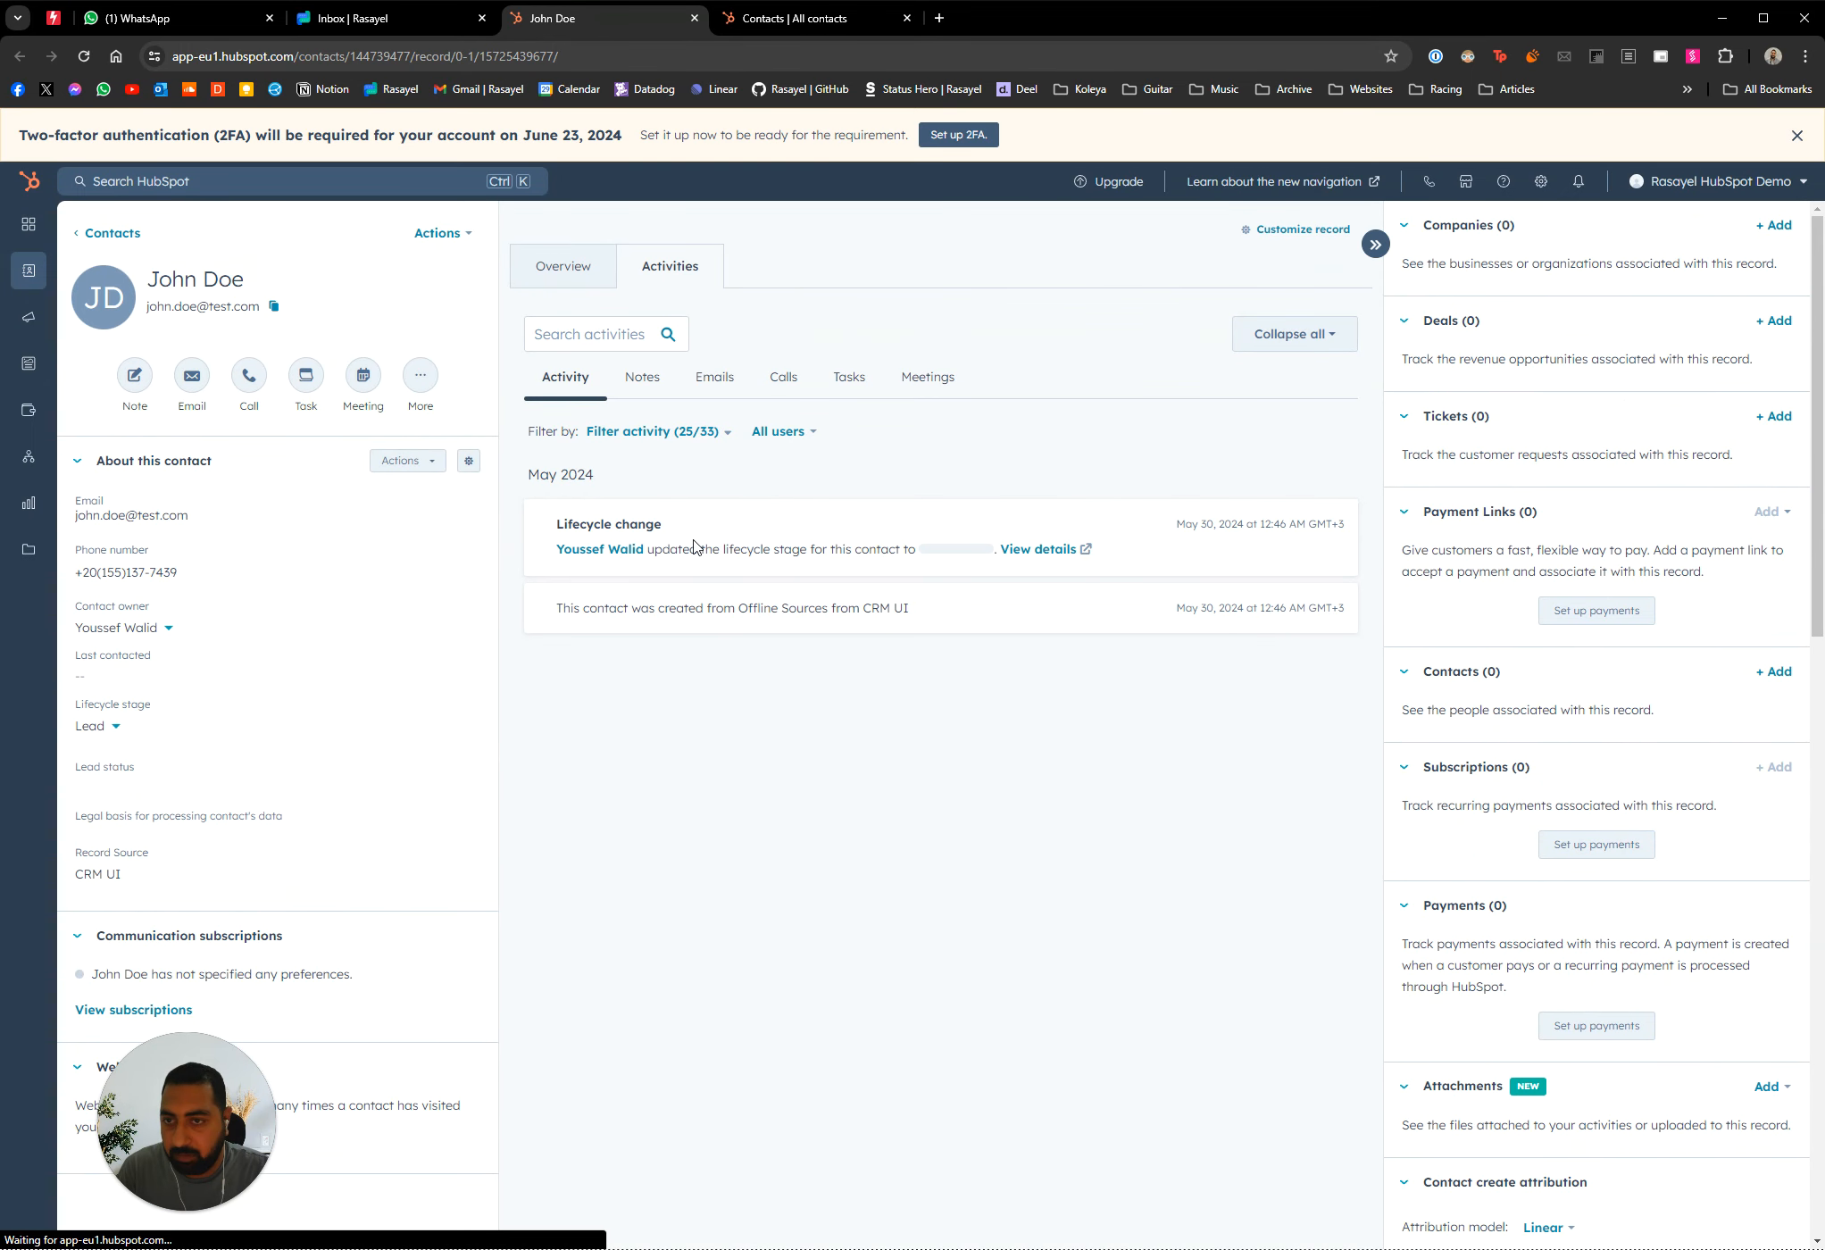
key("ctrl+w")
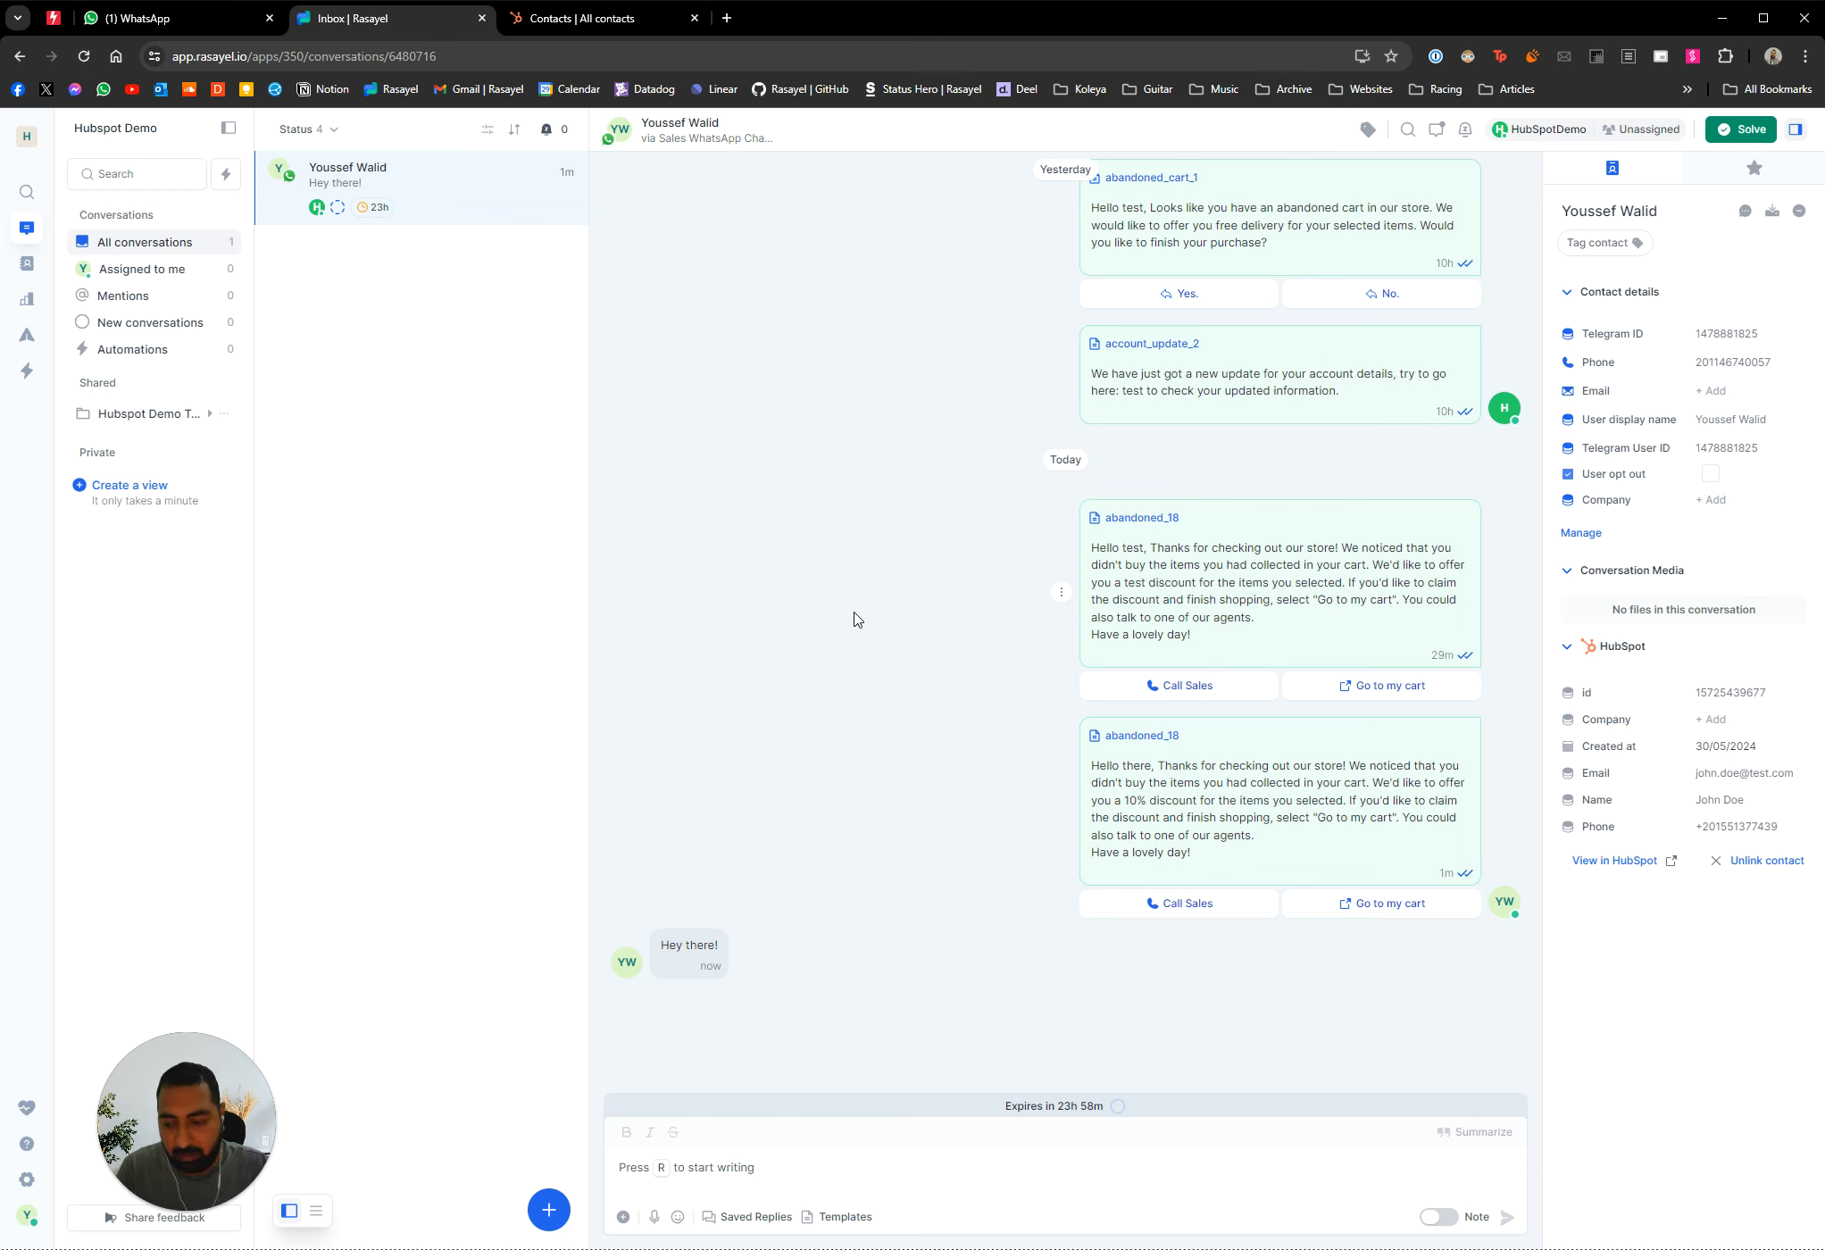
Unlink the HubSpot contact from the conversation and create a new HubSpot contact in its place
left_click(1745, 861)
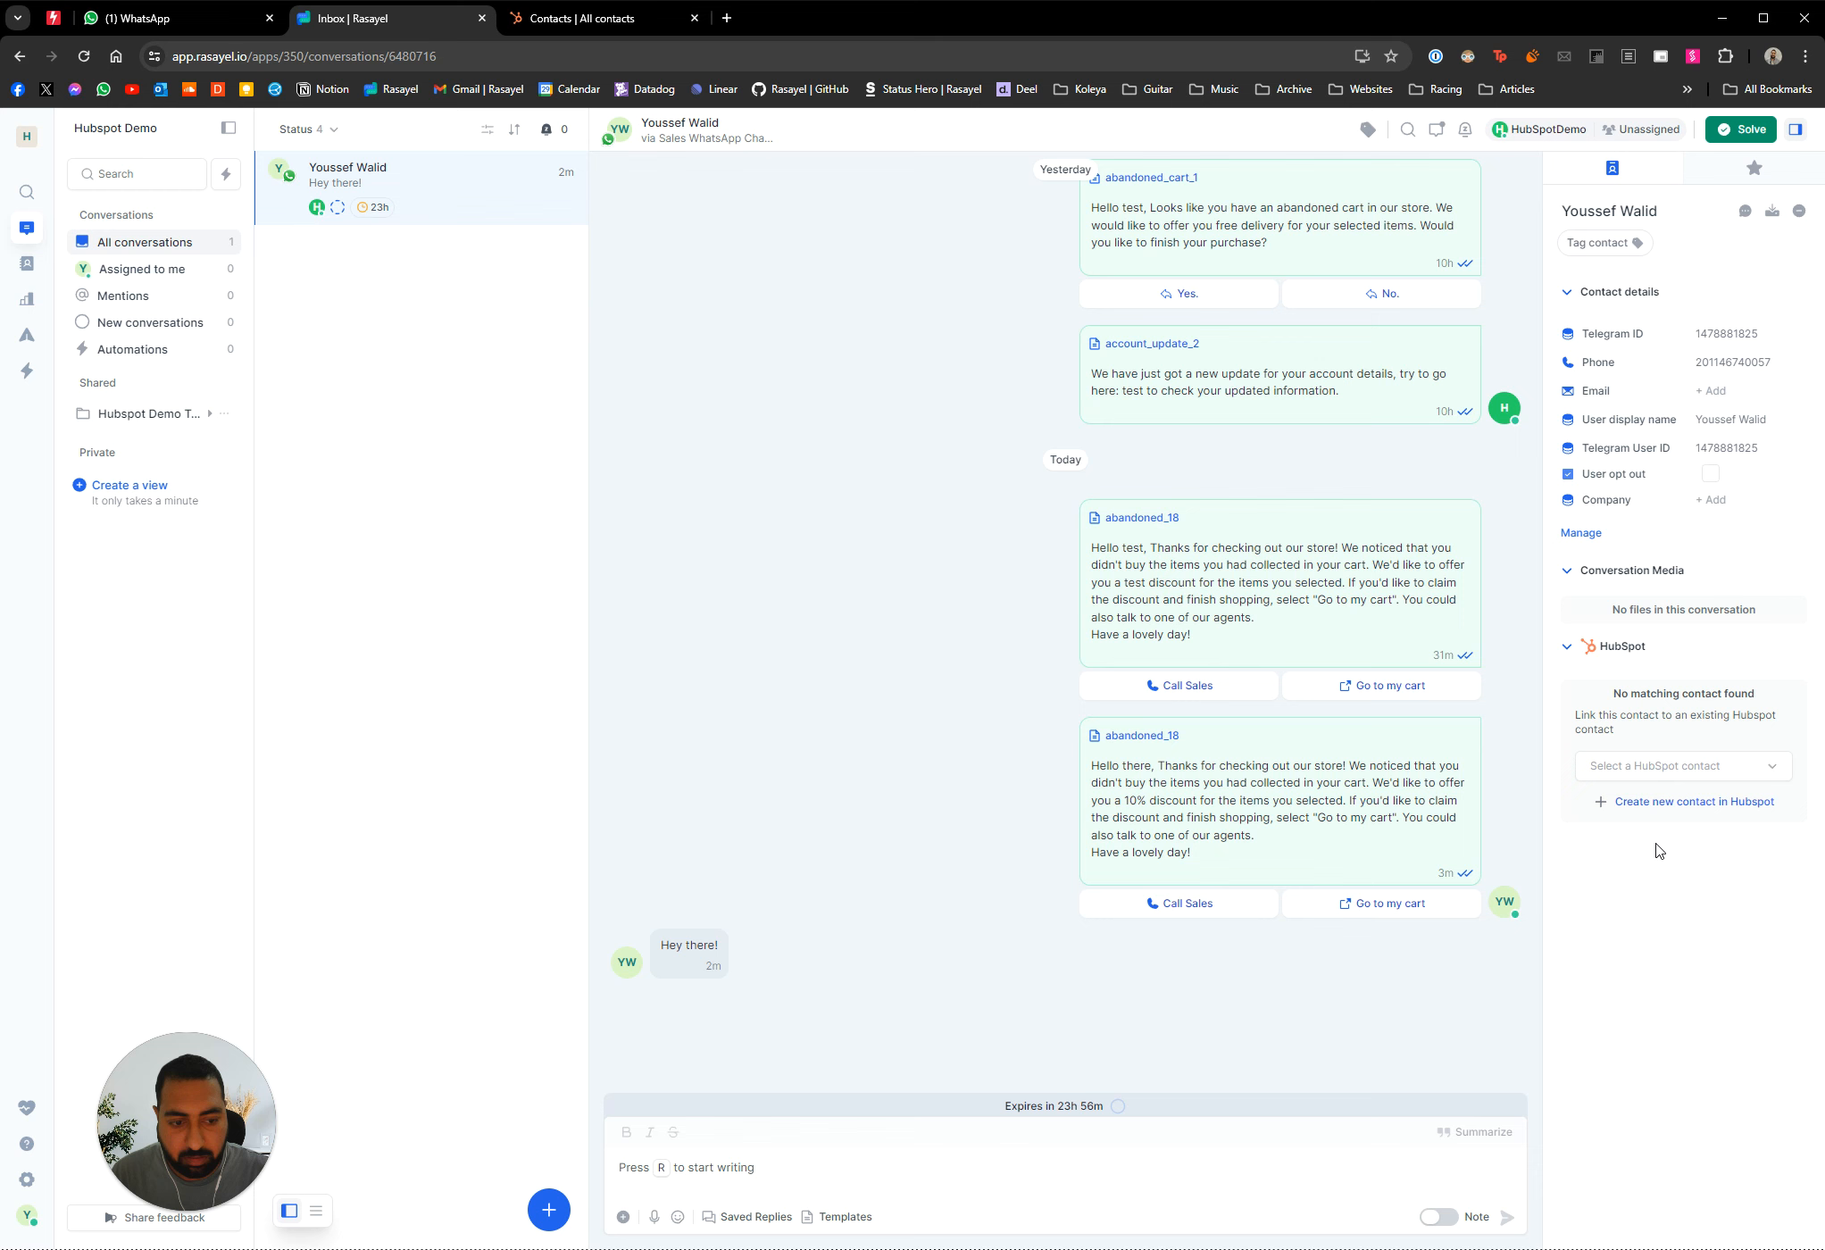
left_click(1676, 800)
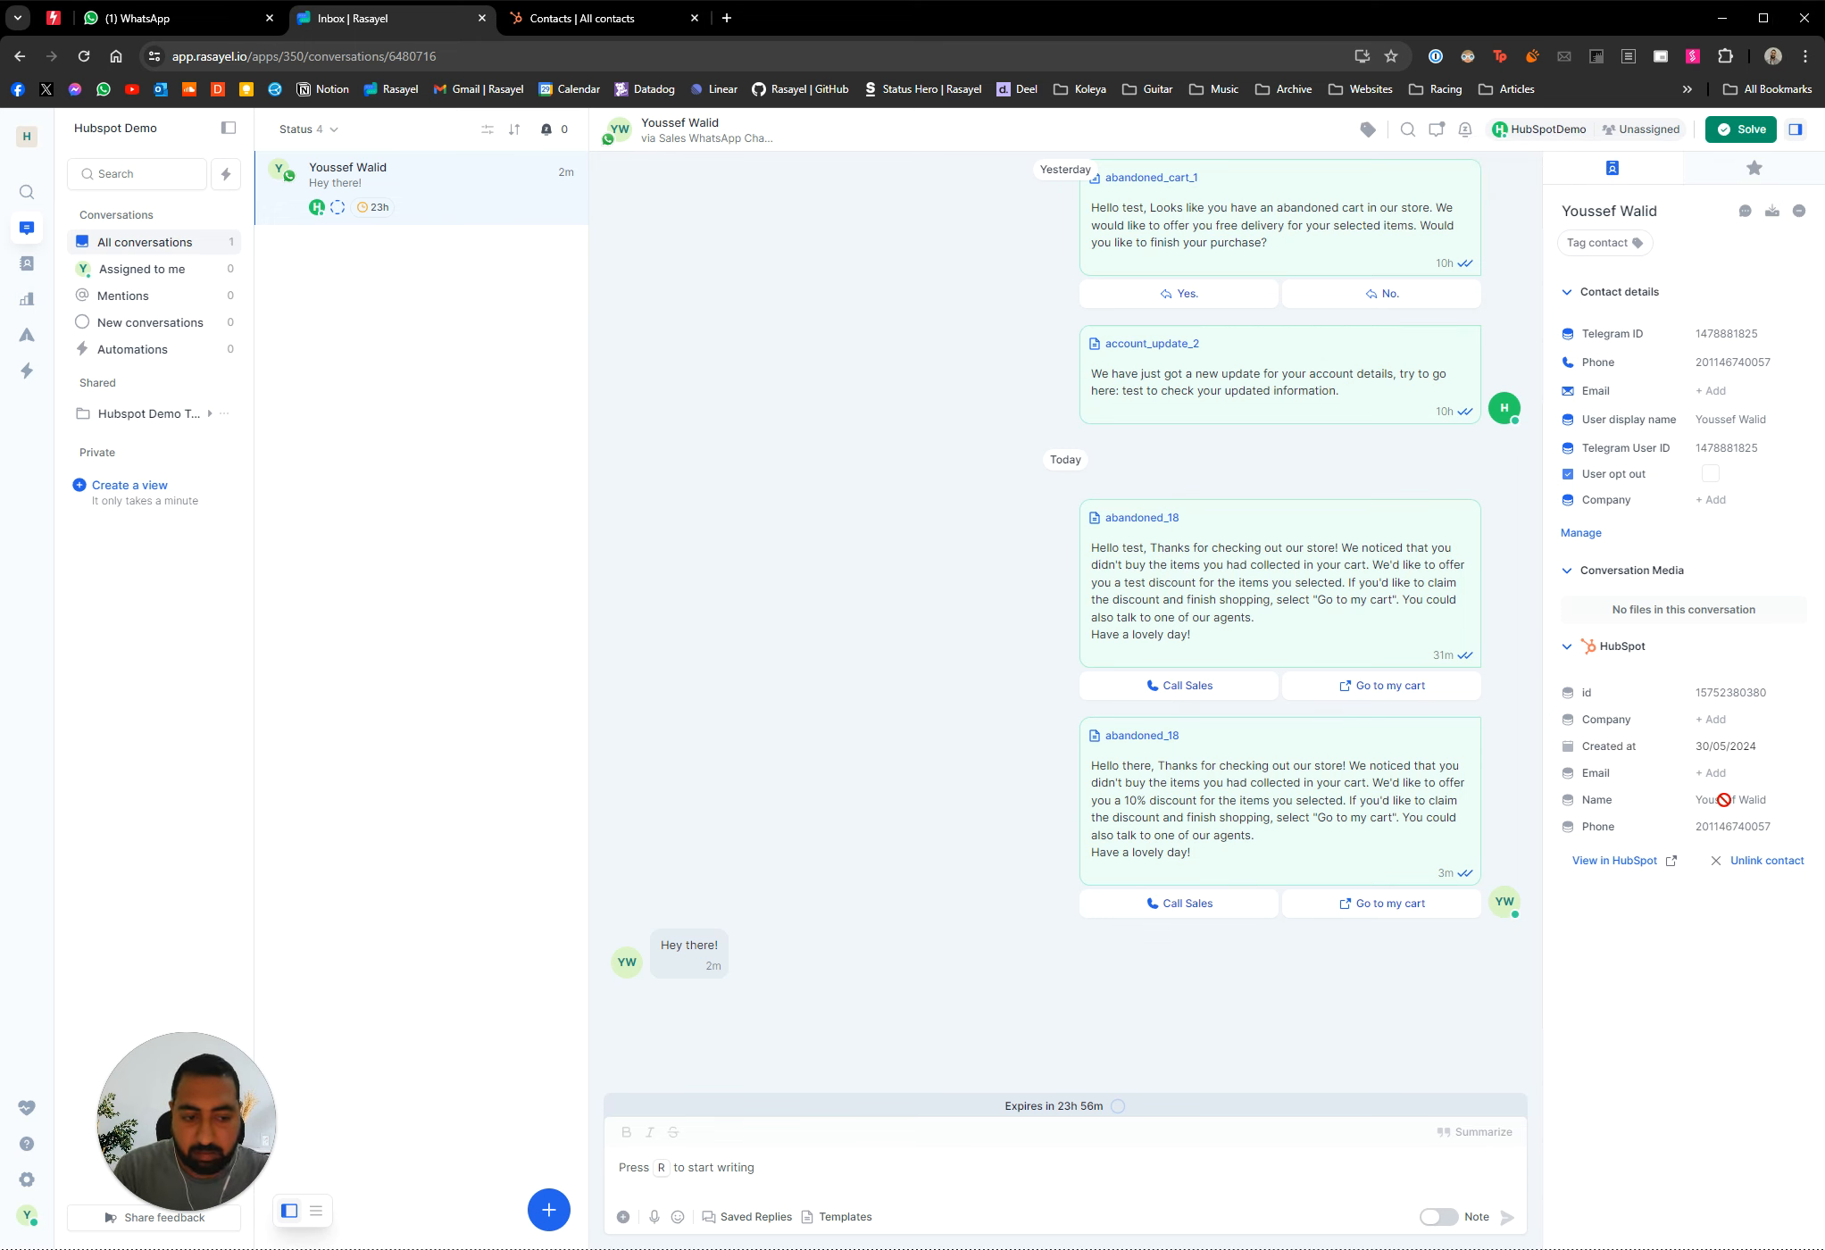
View the new contact's record in HubSpot and find its Rasayel Conversations section
left_click(1653, 861)
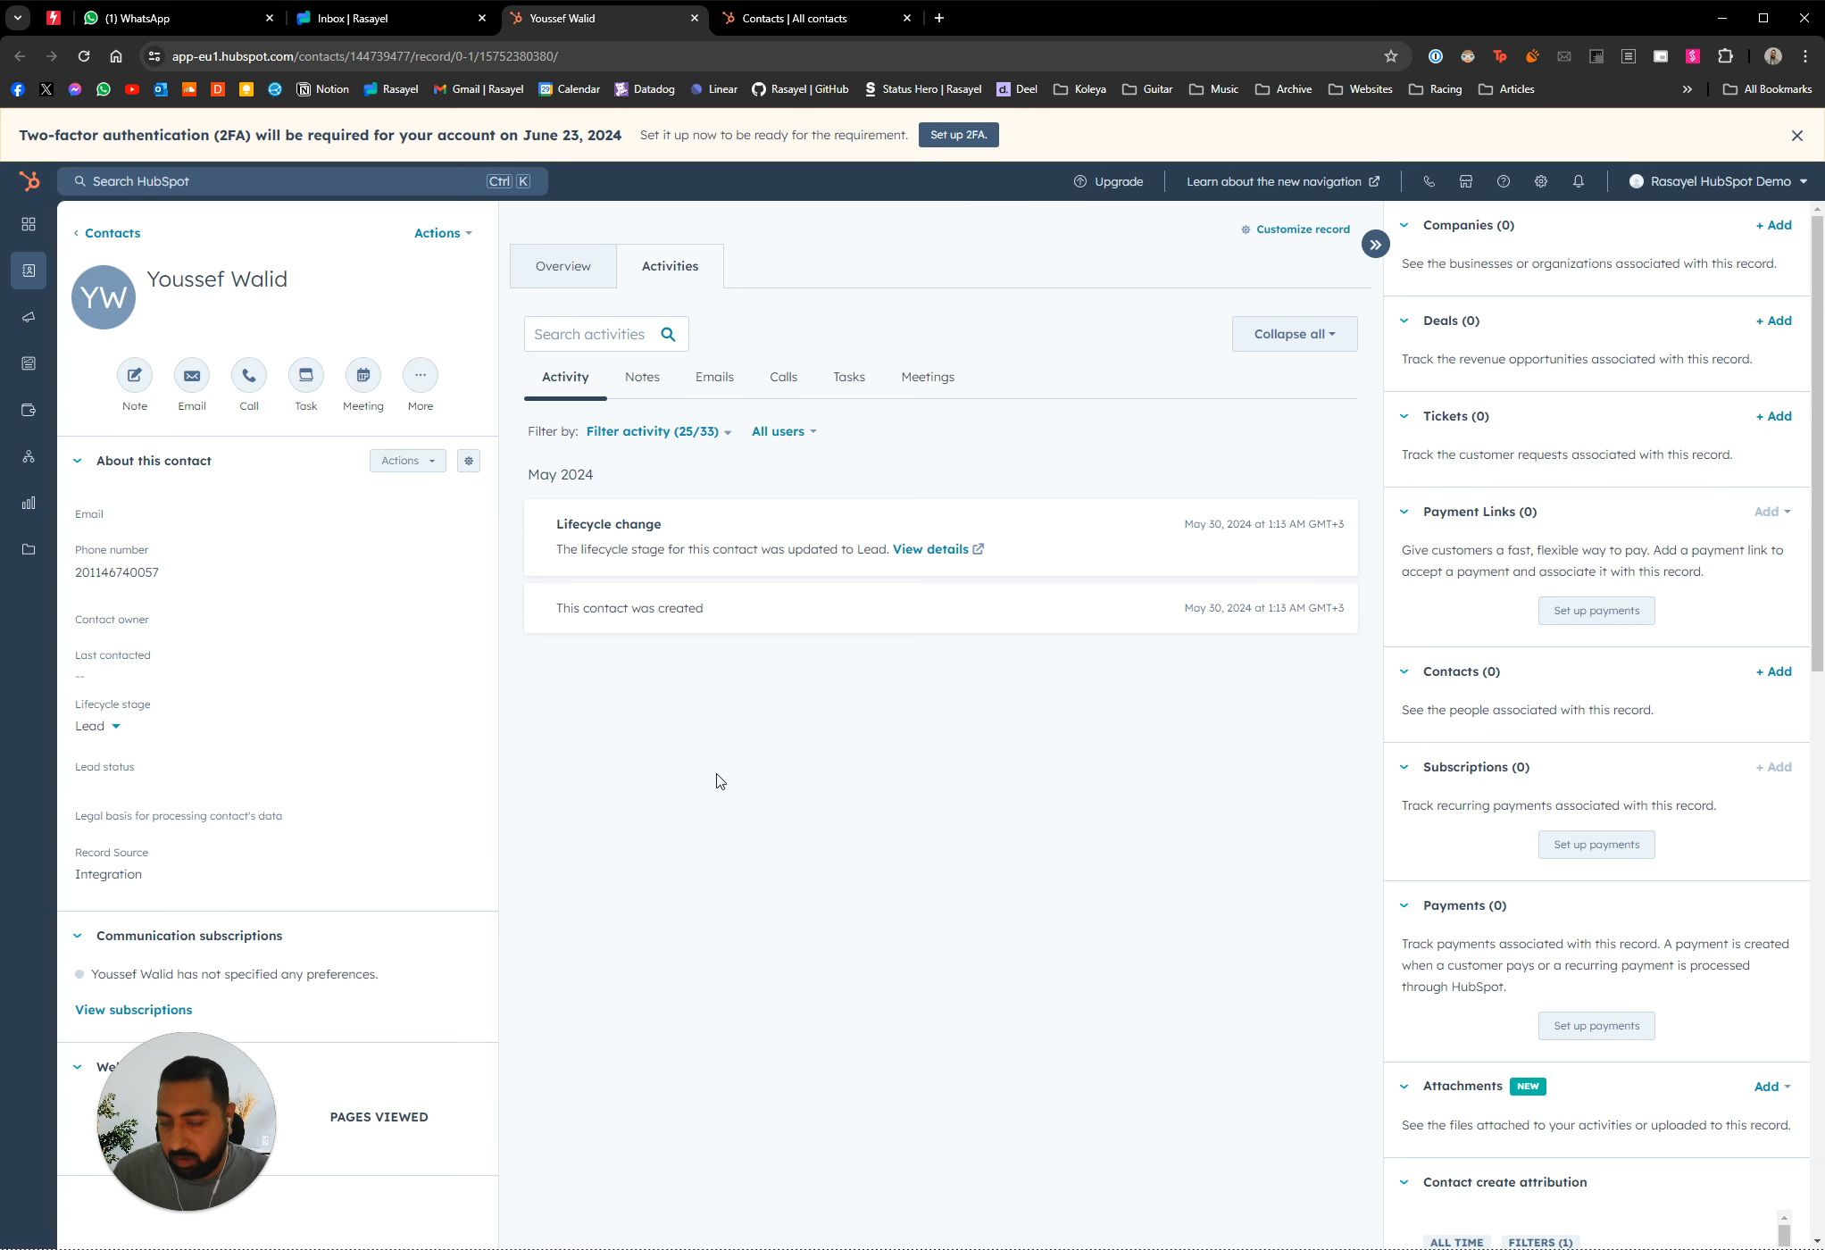
left_click(387, 17)
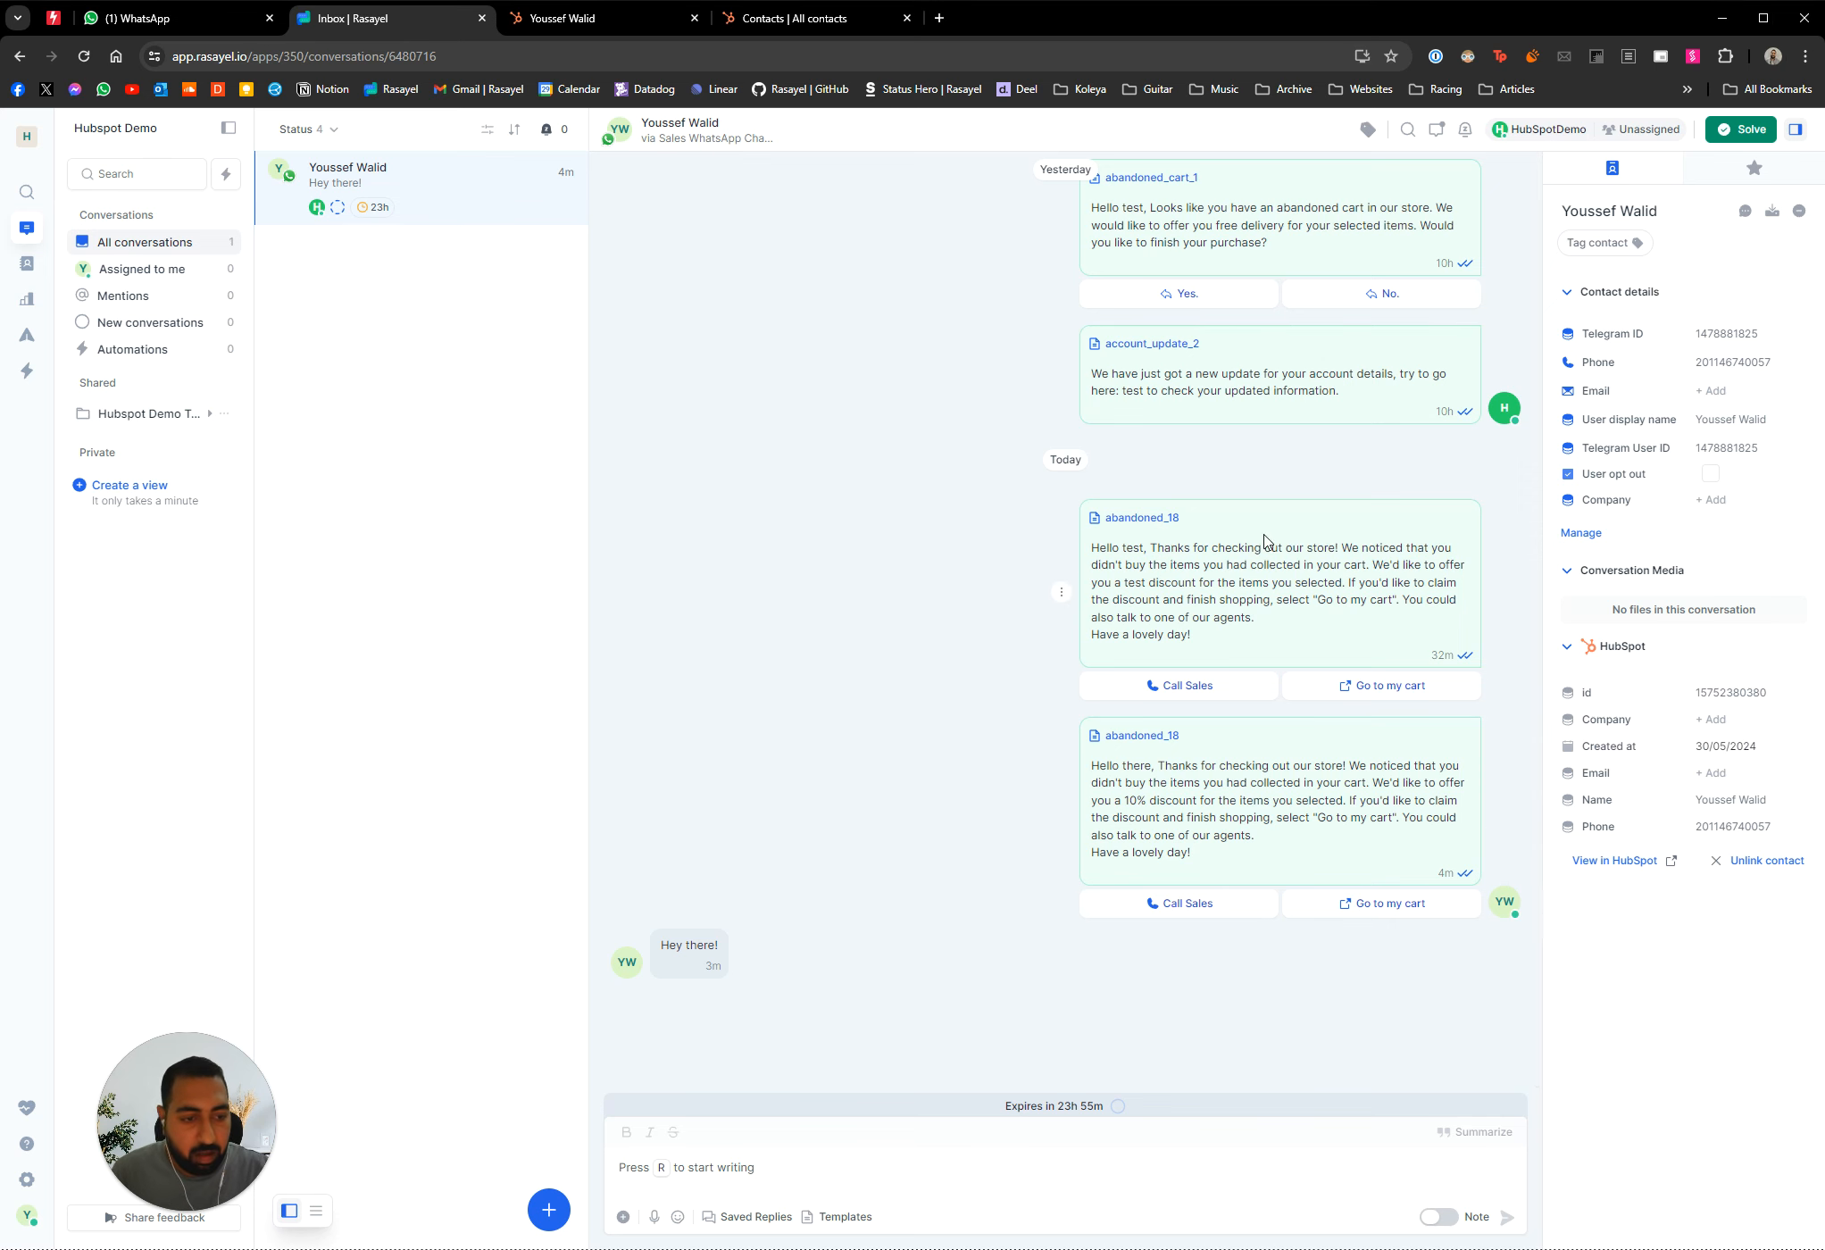
left_click(1619, 865)
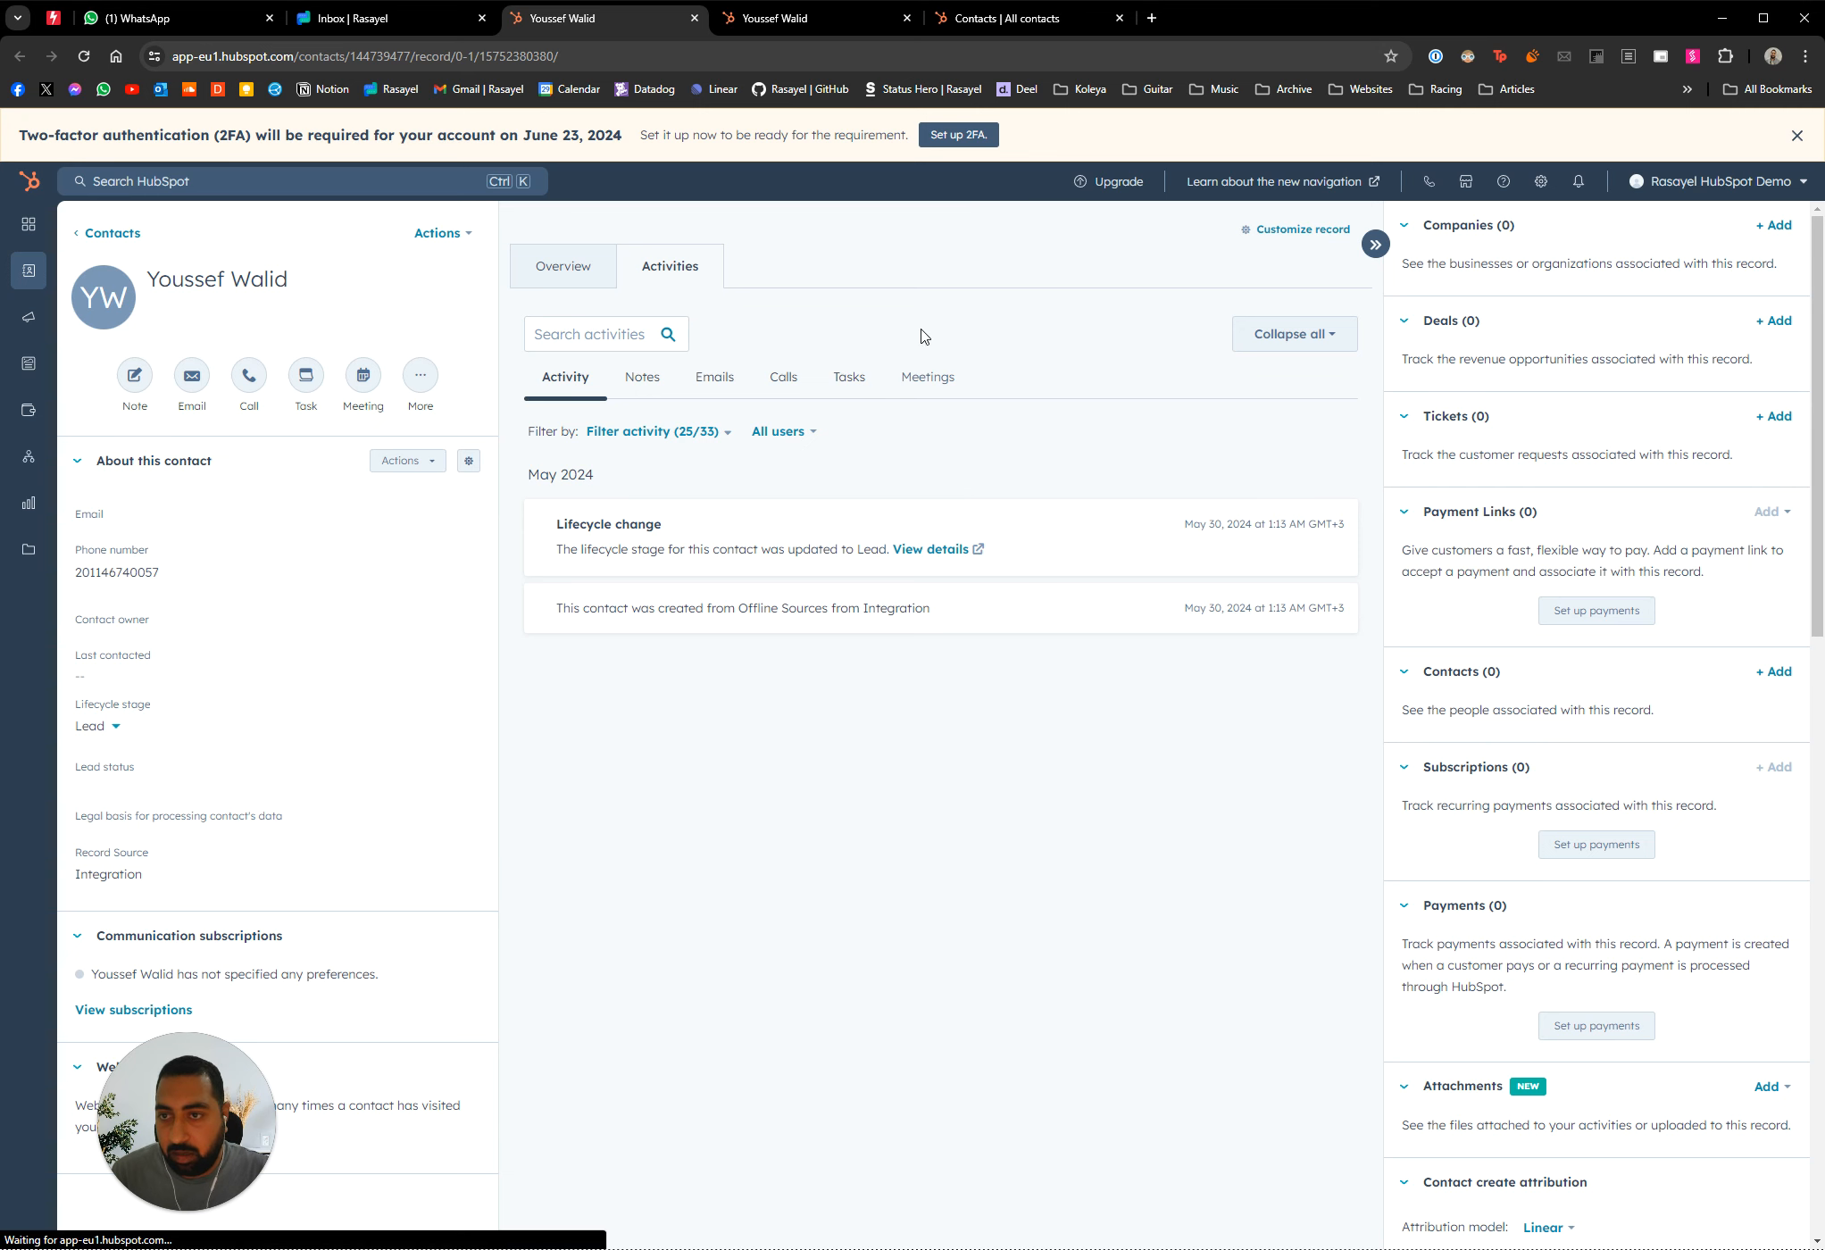
scroll(1718, 482, "down", 15)
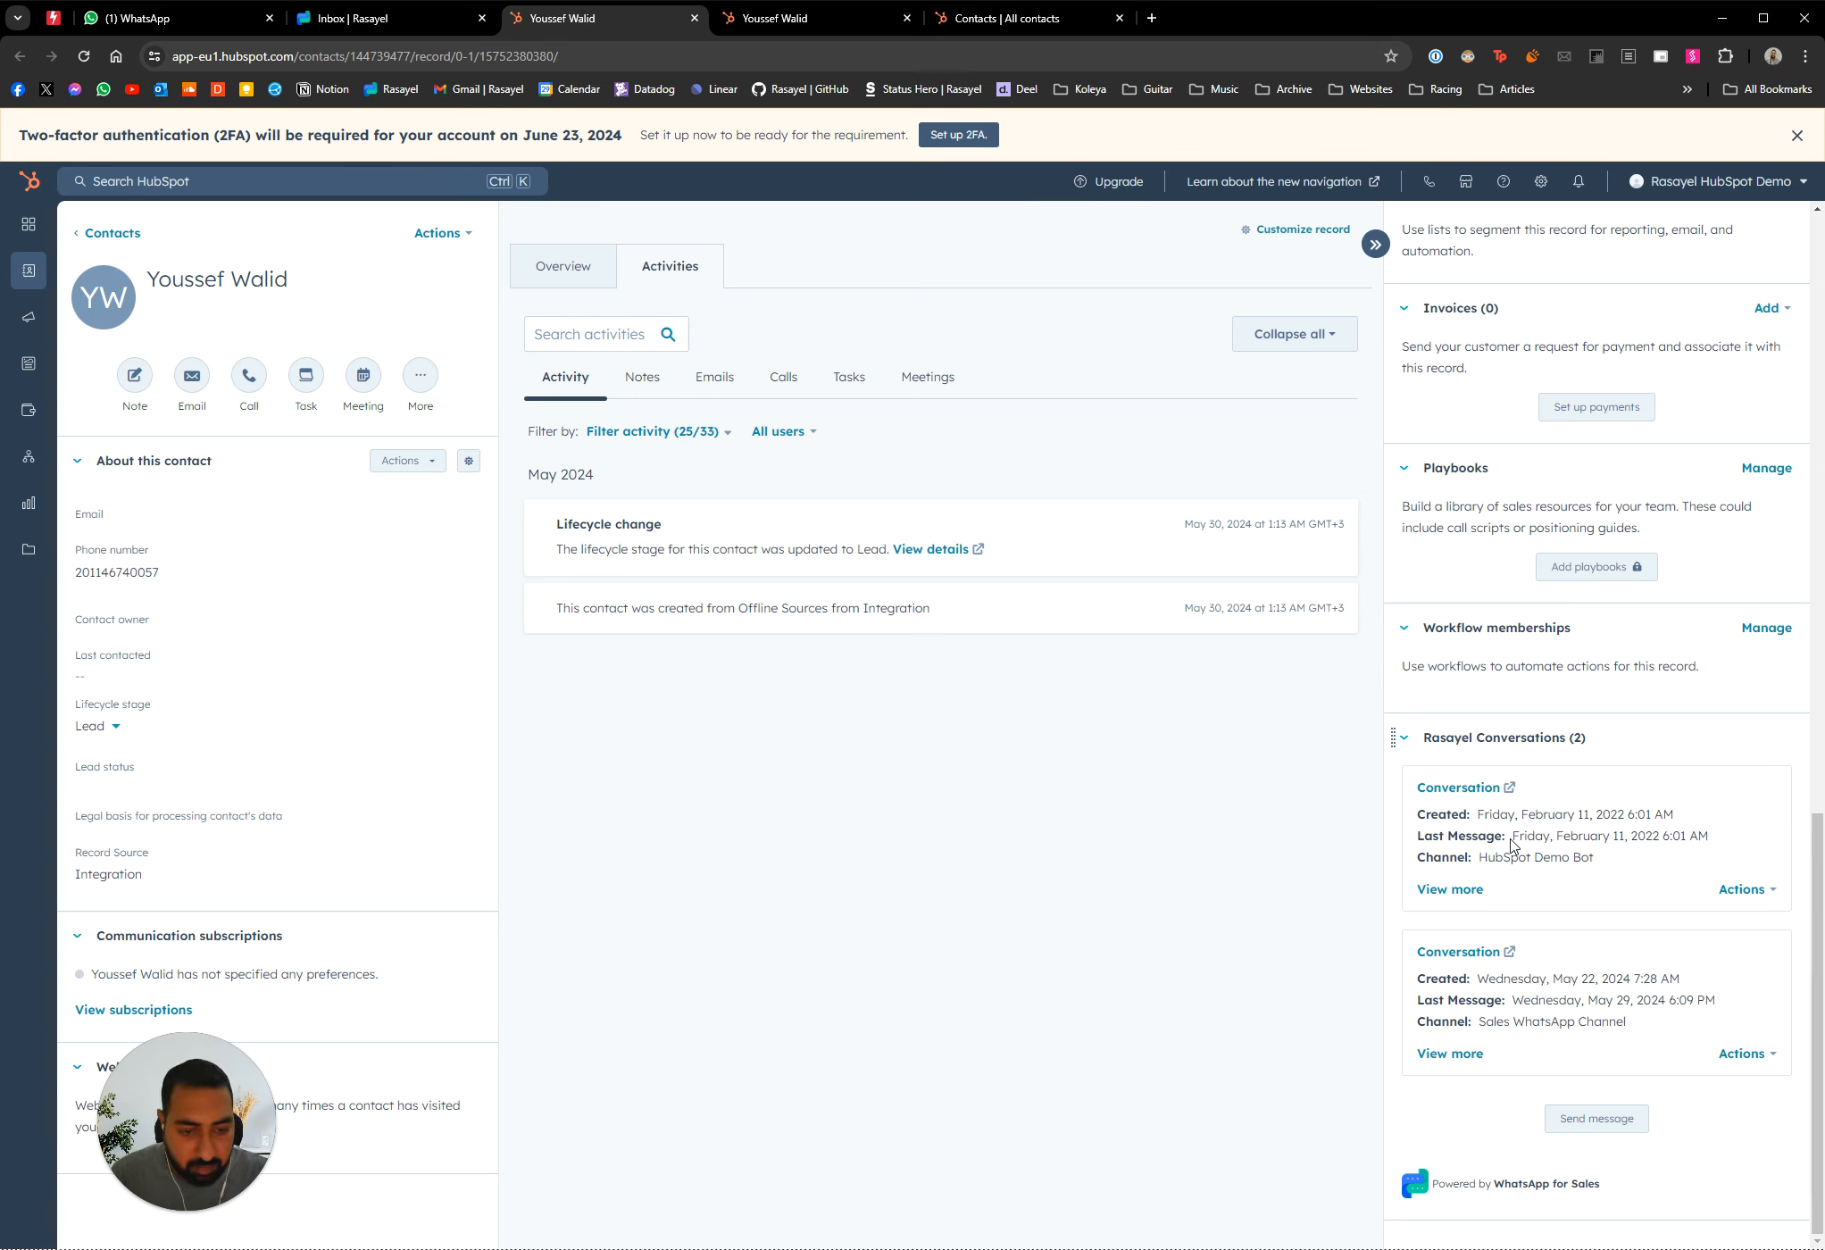
Check the channels of both Rasayel conversations on the record and open the Sales WhatsApp Channel conversation in Rasayel
triple_click(1461, 859)
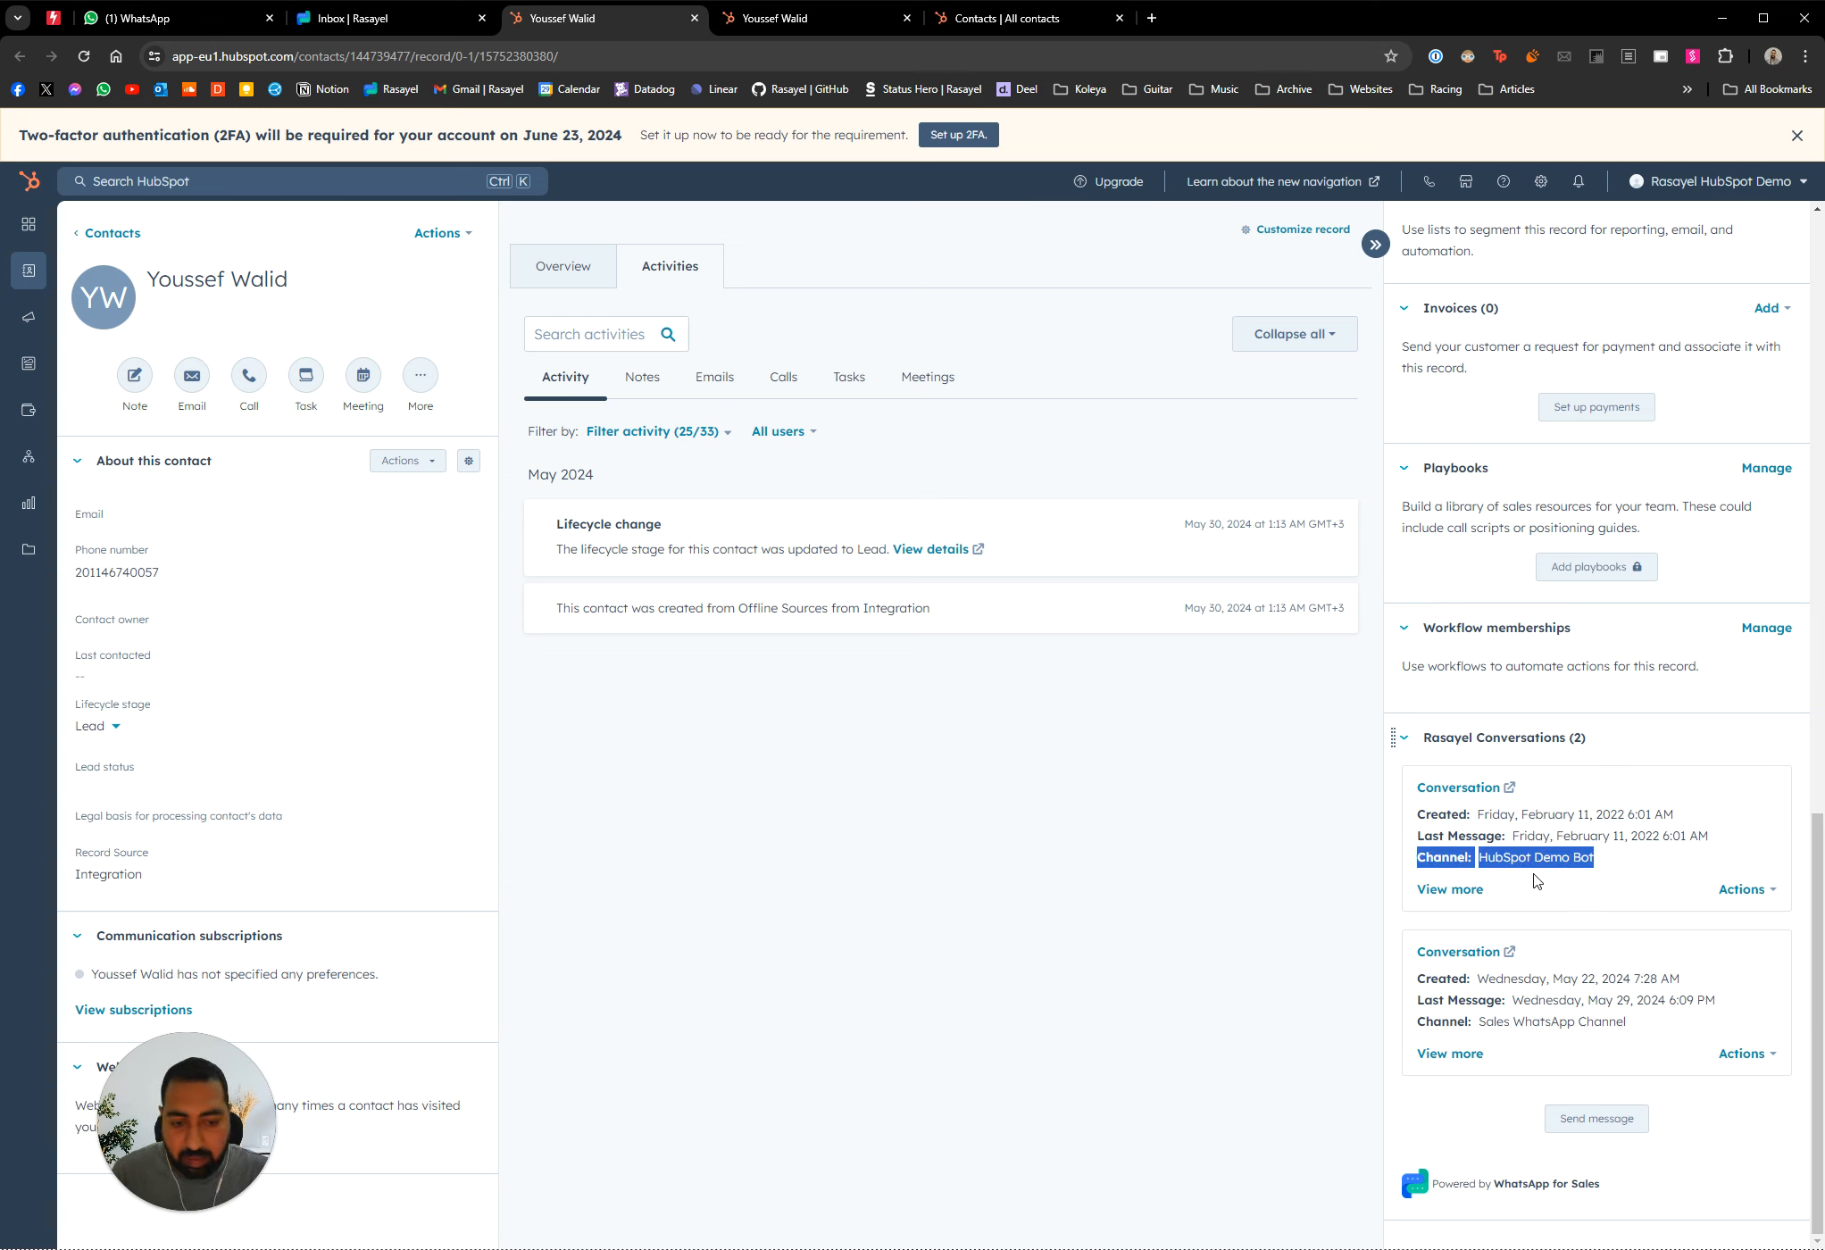
left_click(1481, 858)
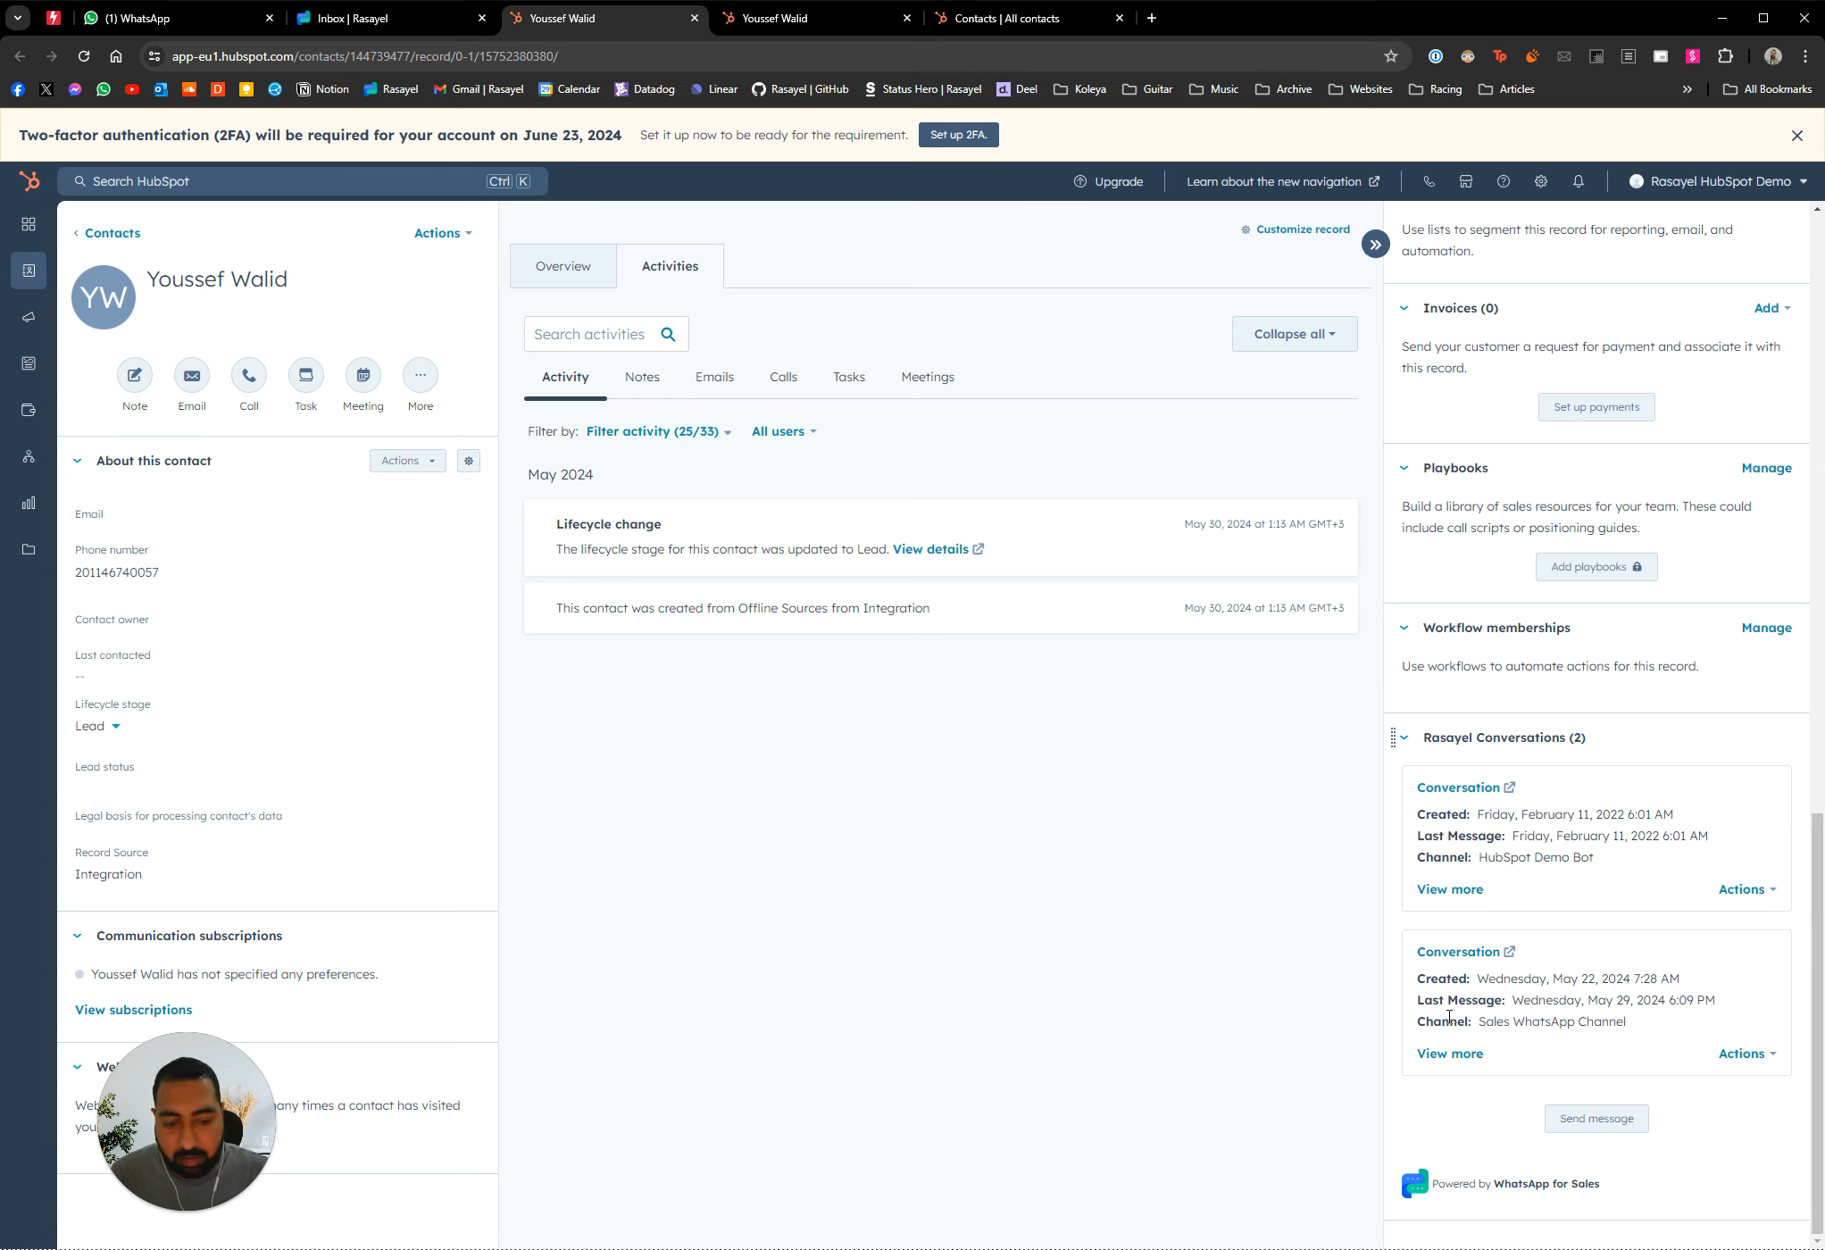
left_click_drag(1480, 1025, 1629, 1025)
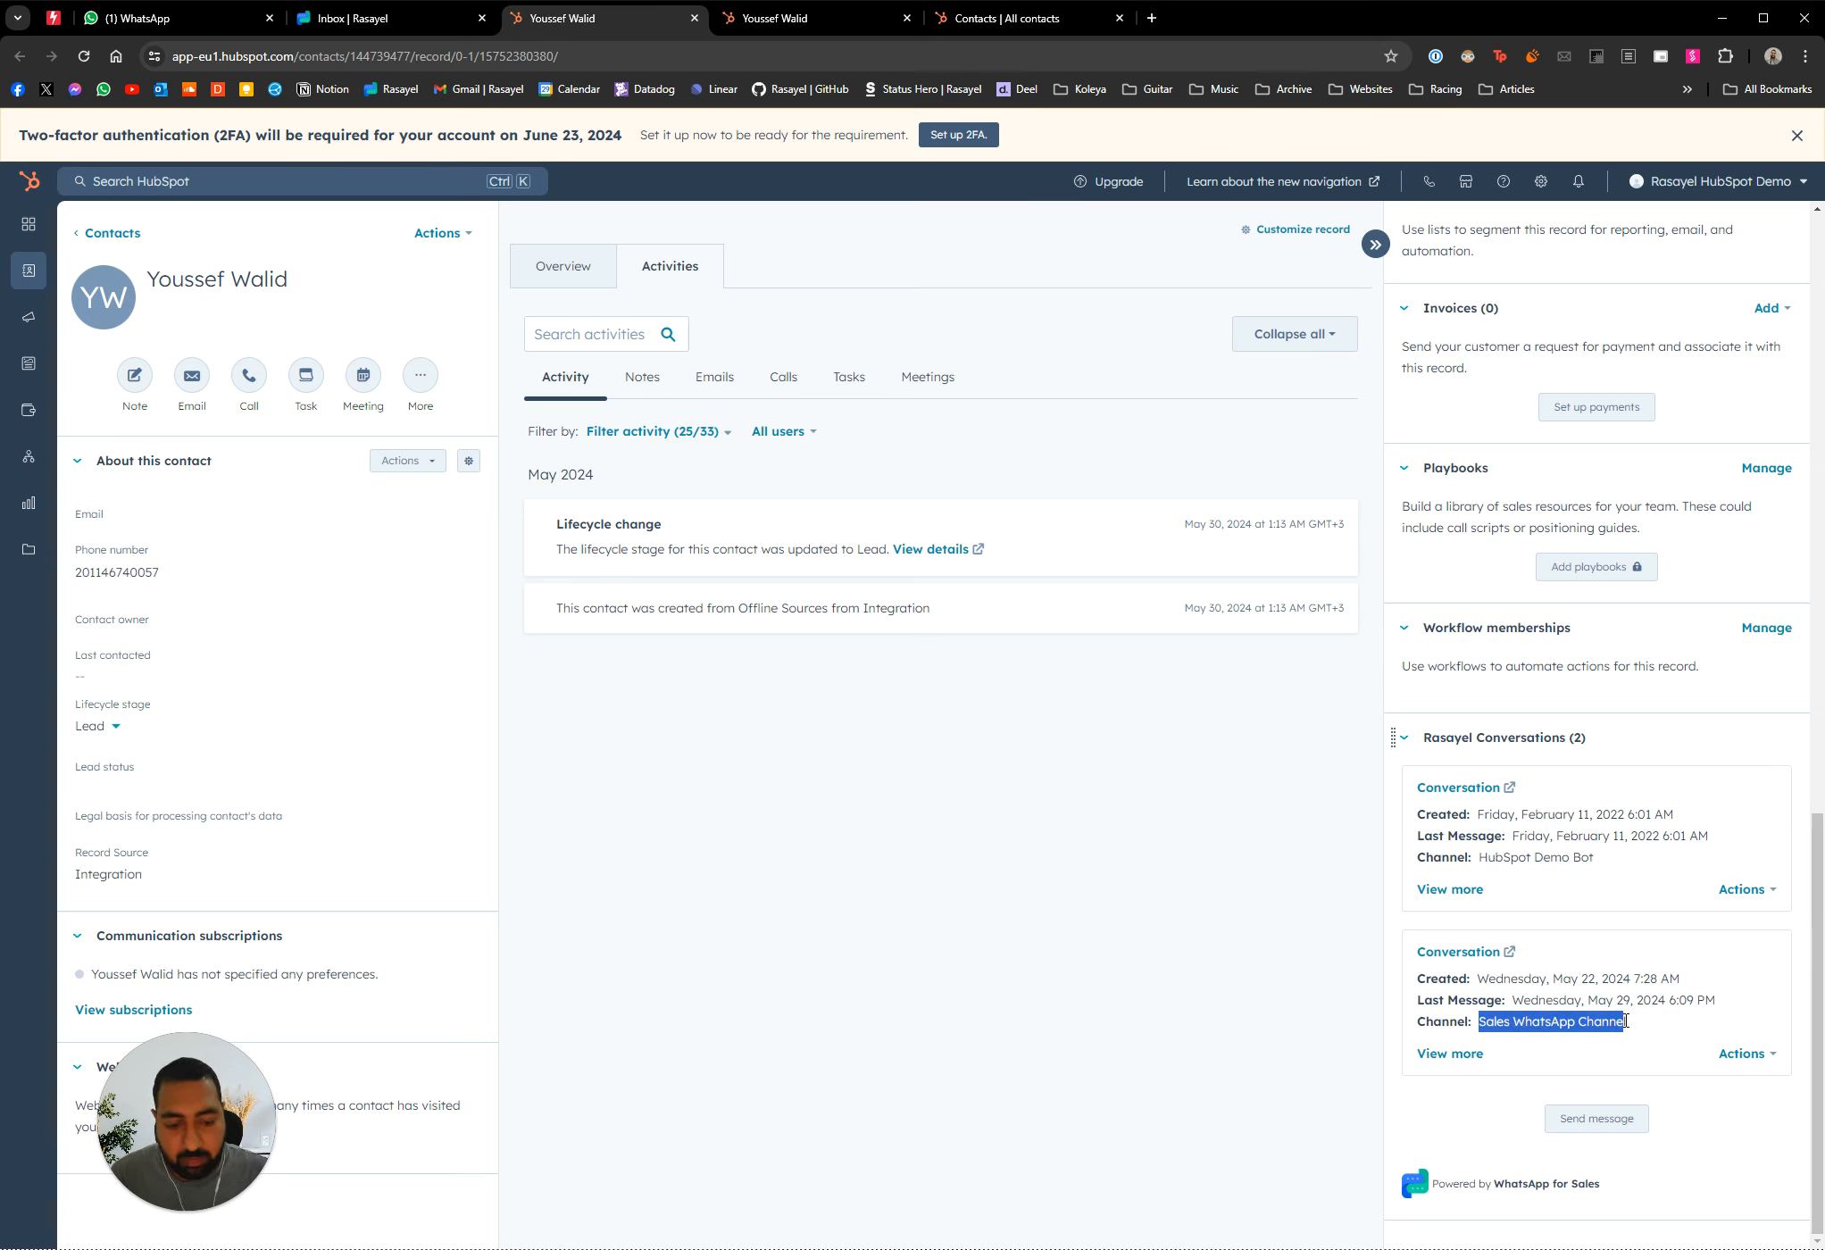
left_click(1648, 1027)
triple_click(1609, 1018)
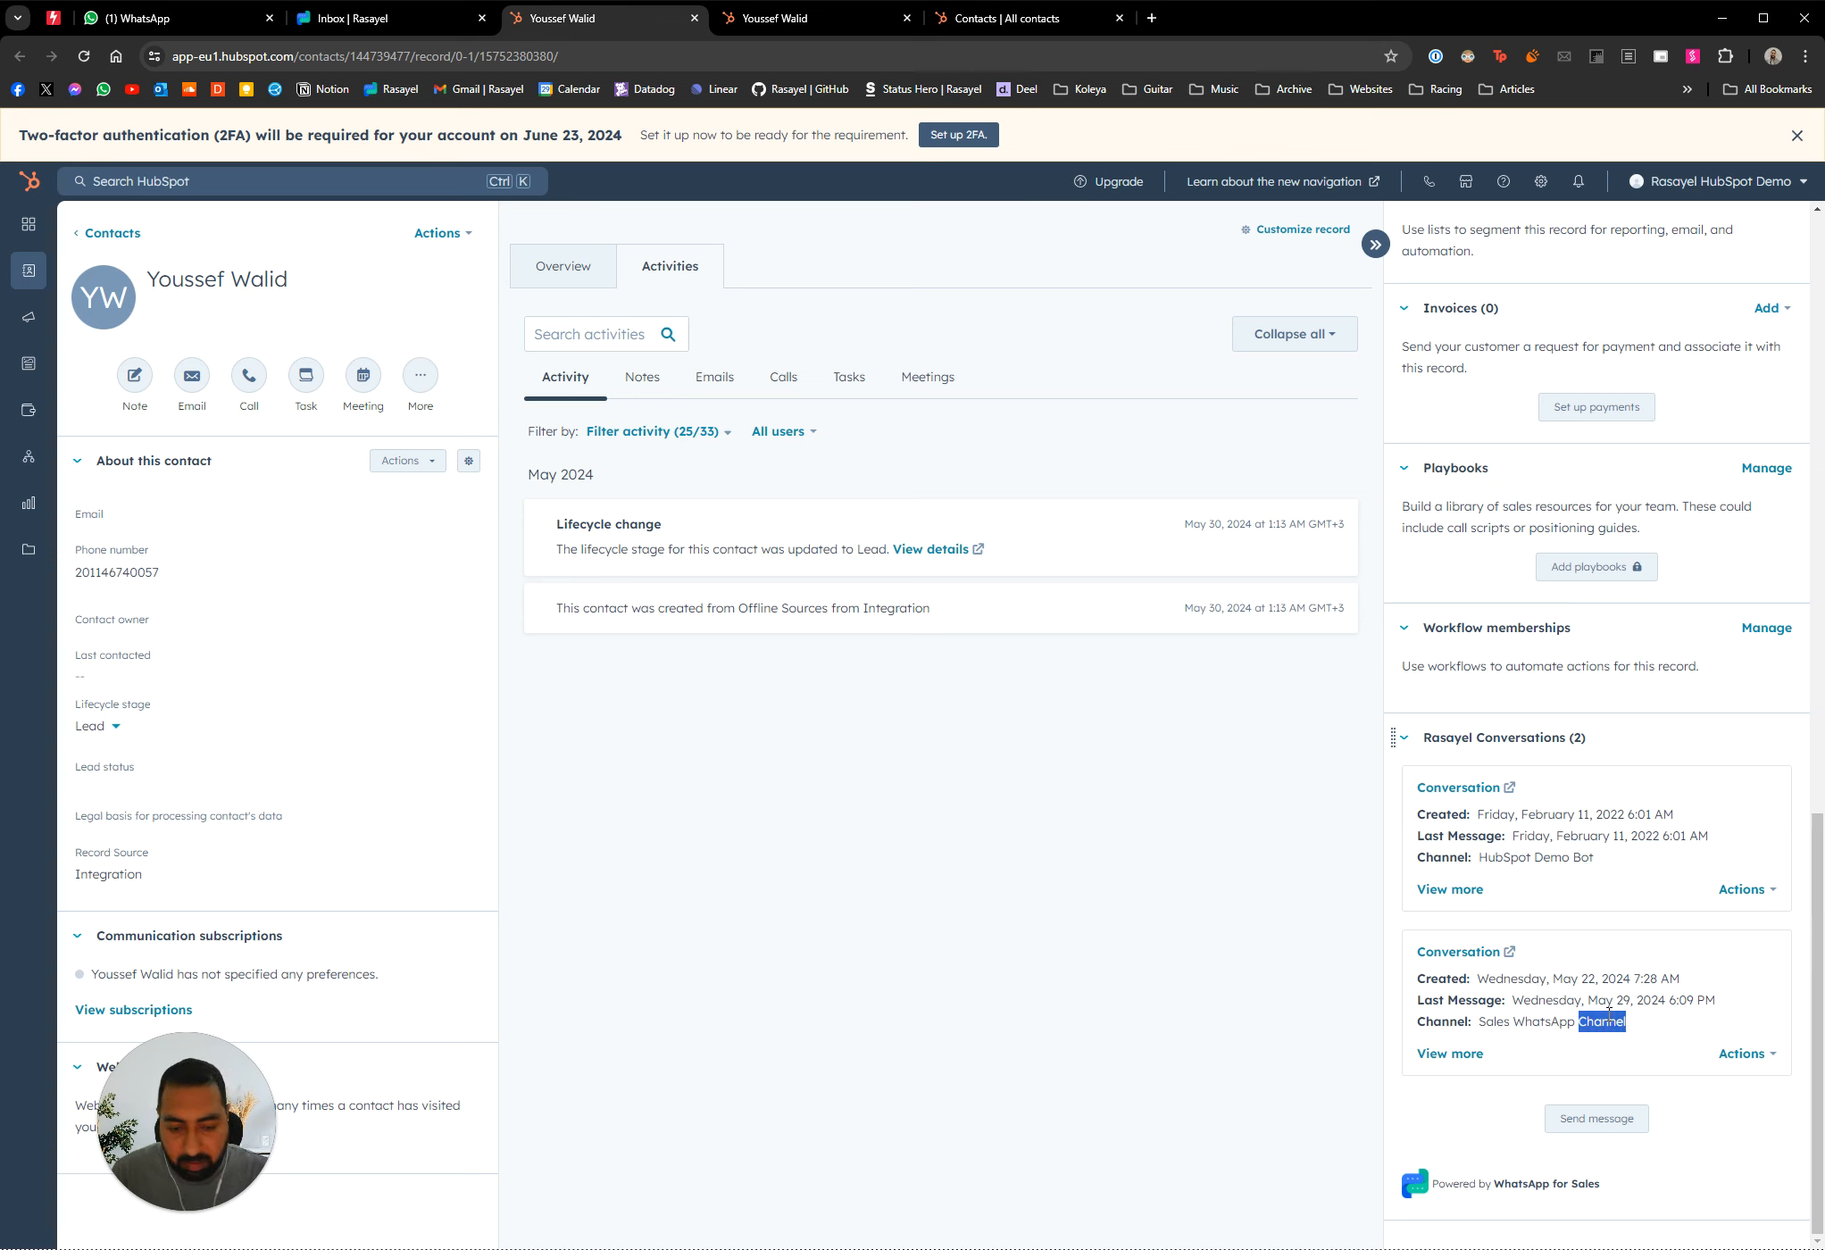
left_click(1649, 1023)
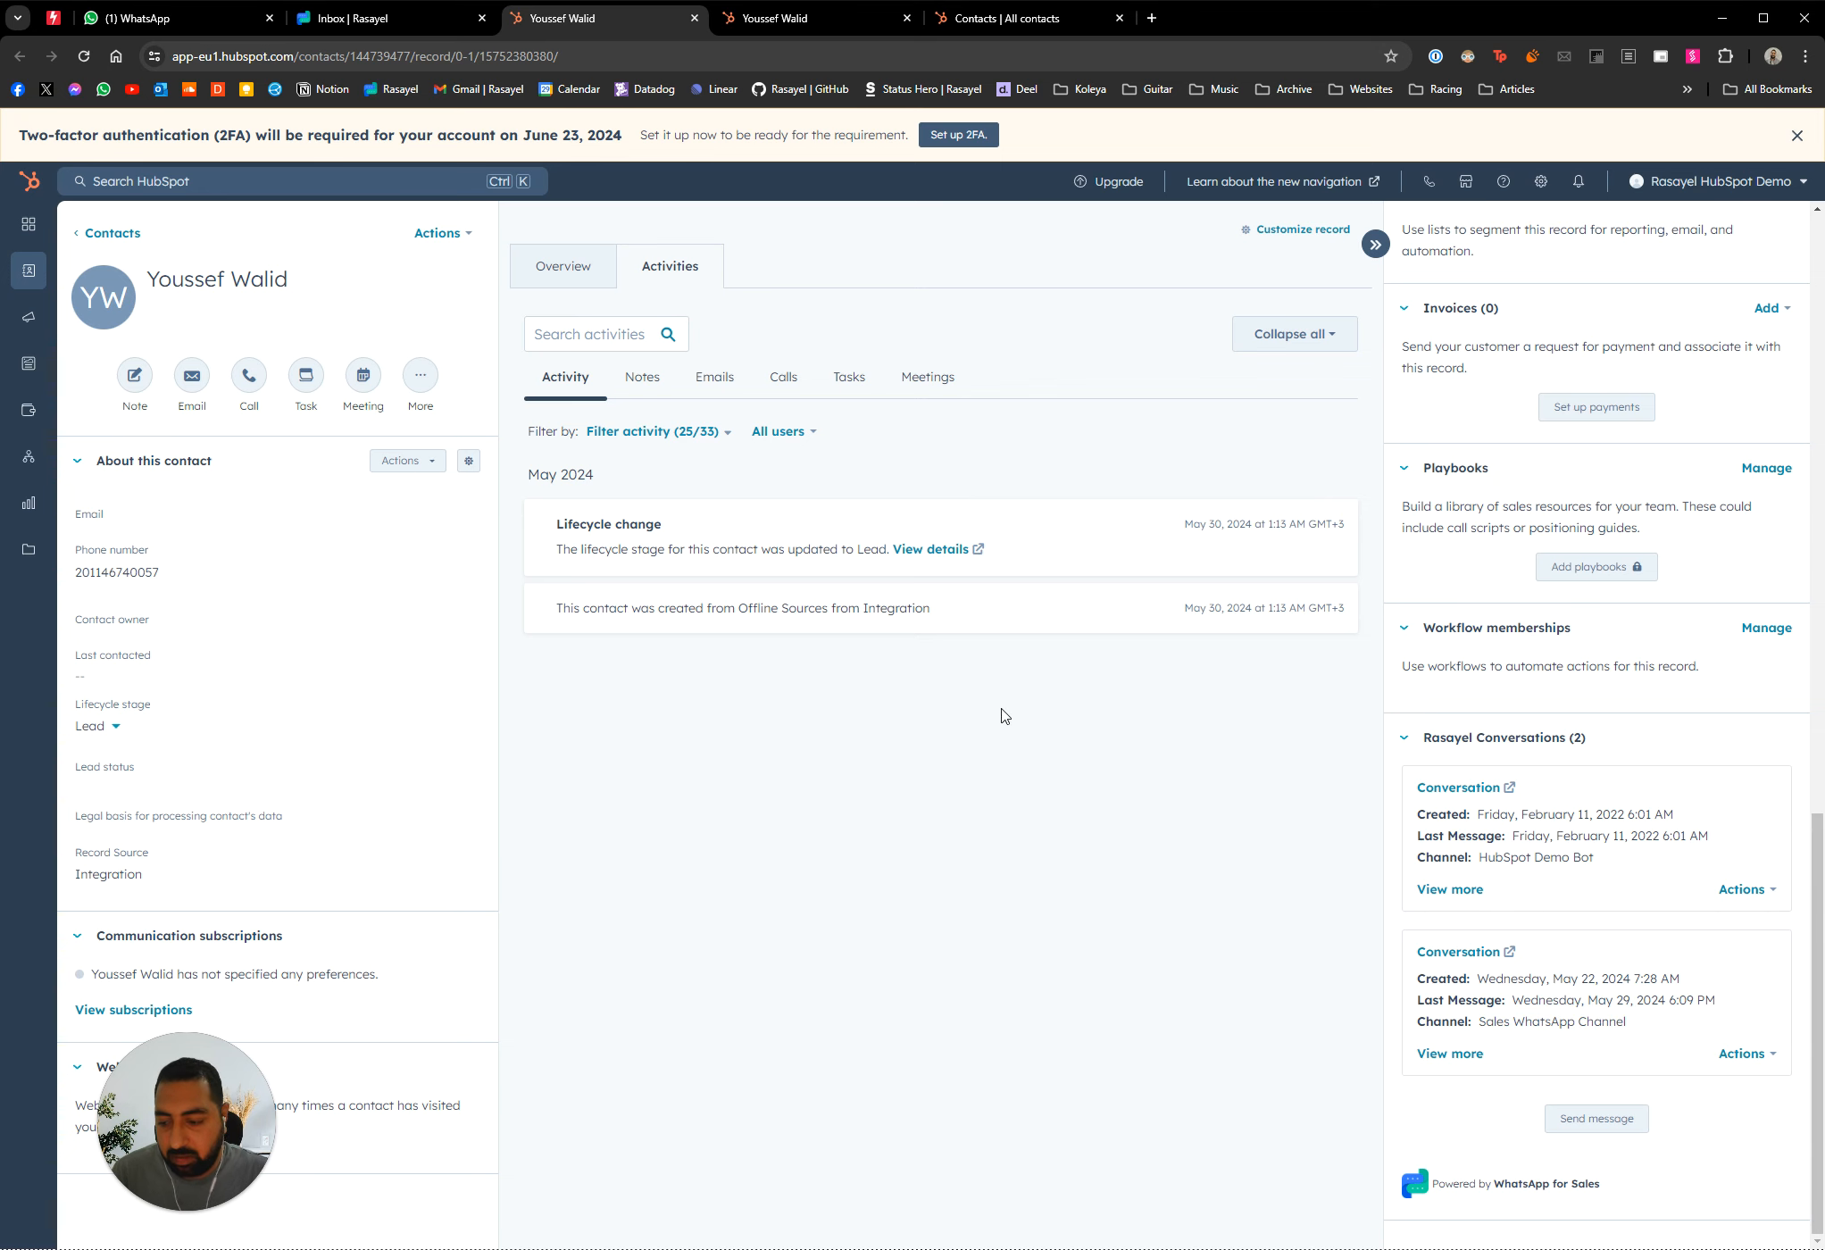
left_click(1468, 955)
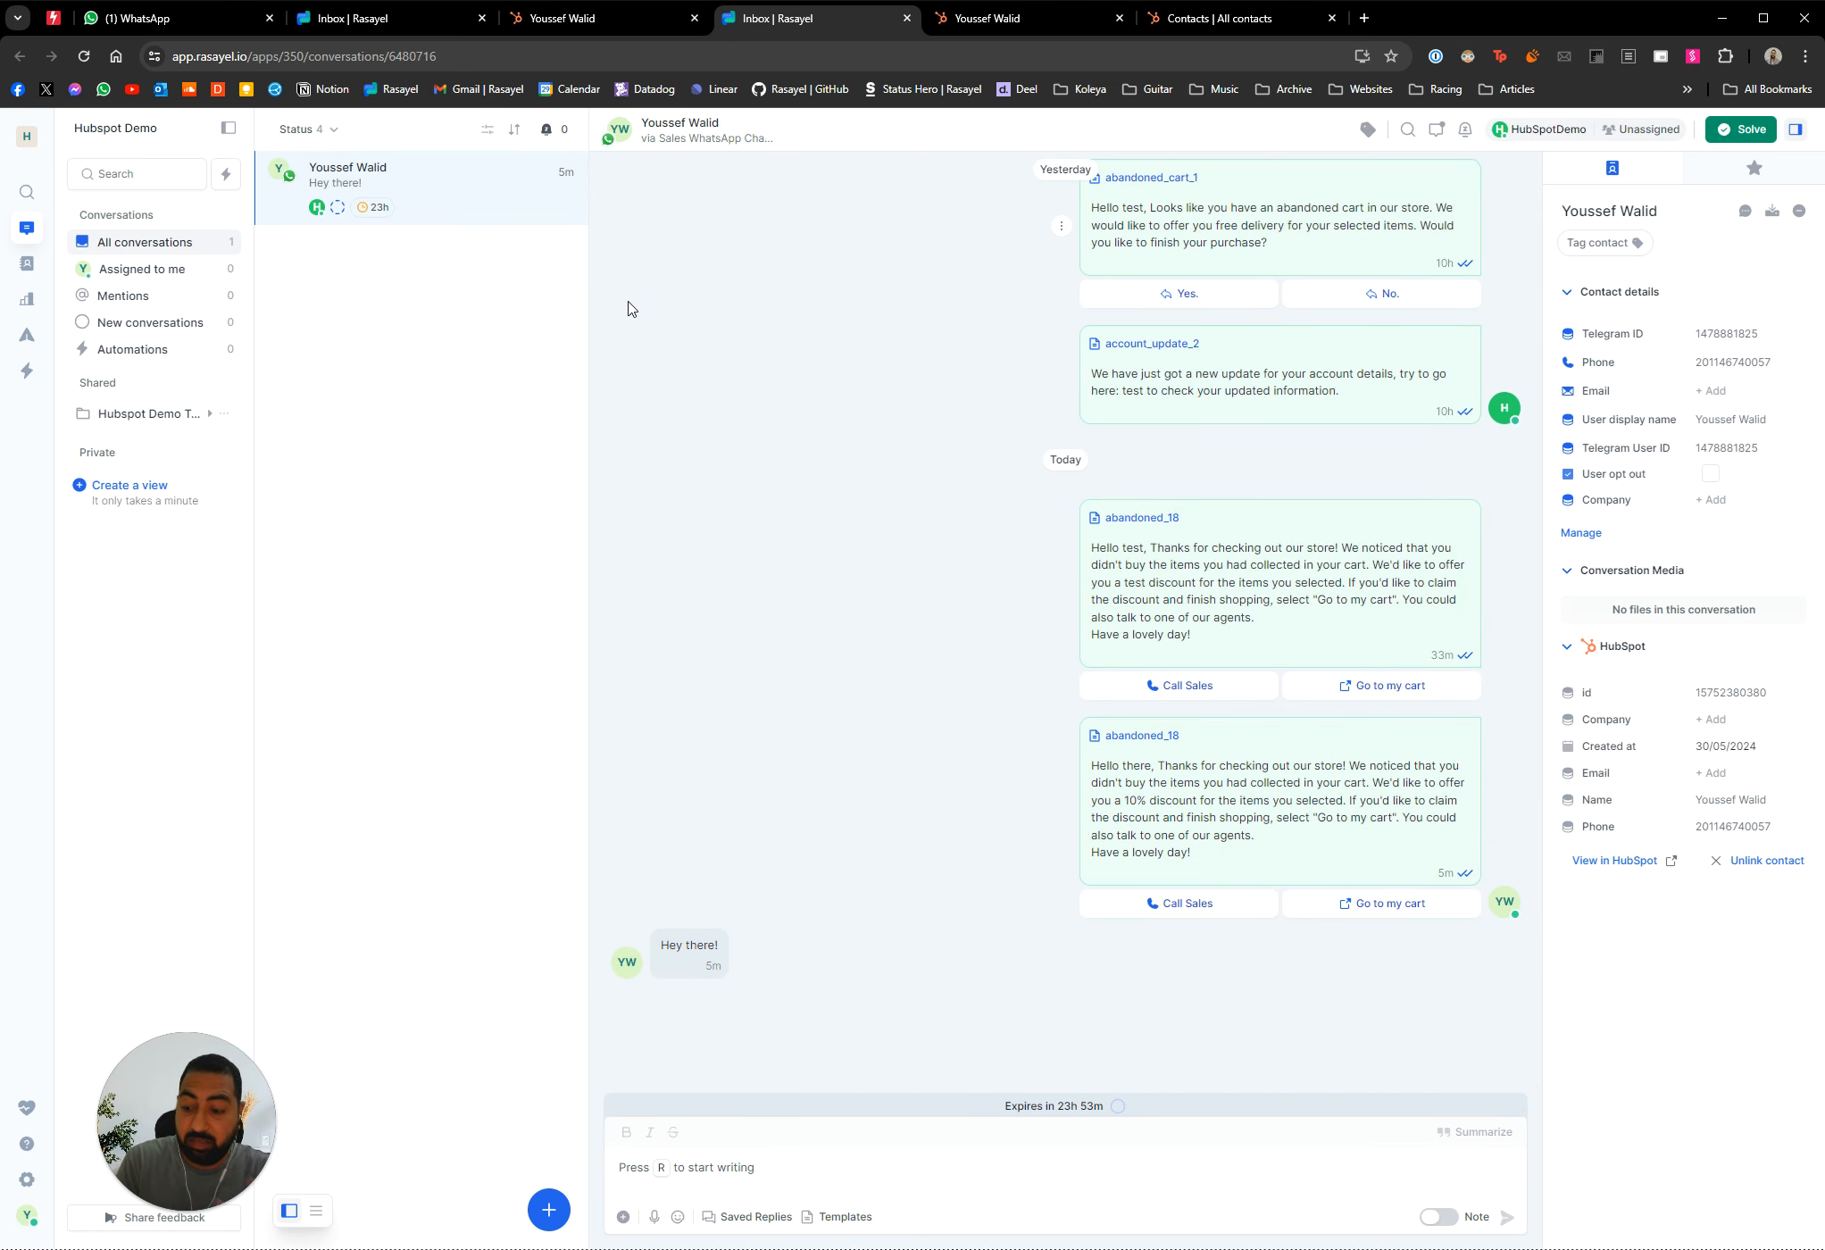
Close the Rasayel conversation, open the Sales WhatsApp Channel conversation inside the HubSpot contact record, and send the message "Hey"
key("ctrl+w")
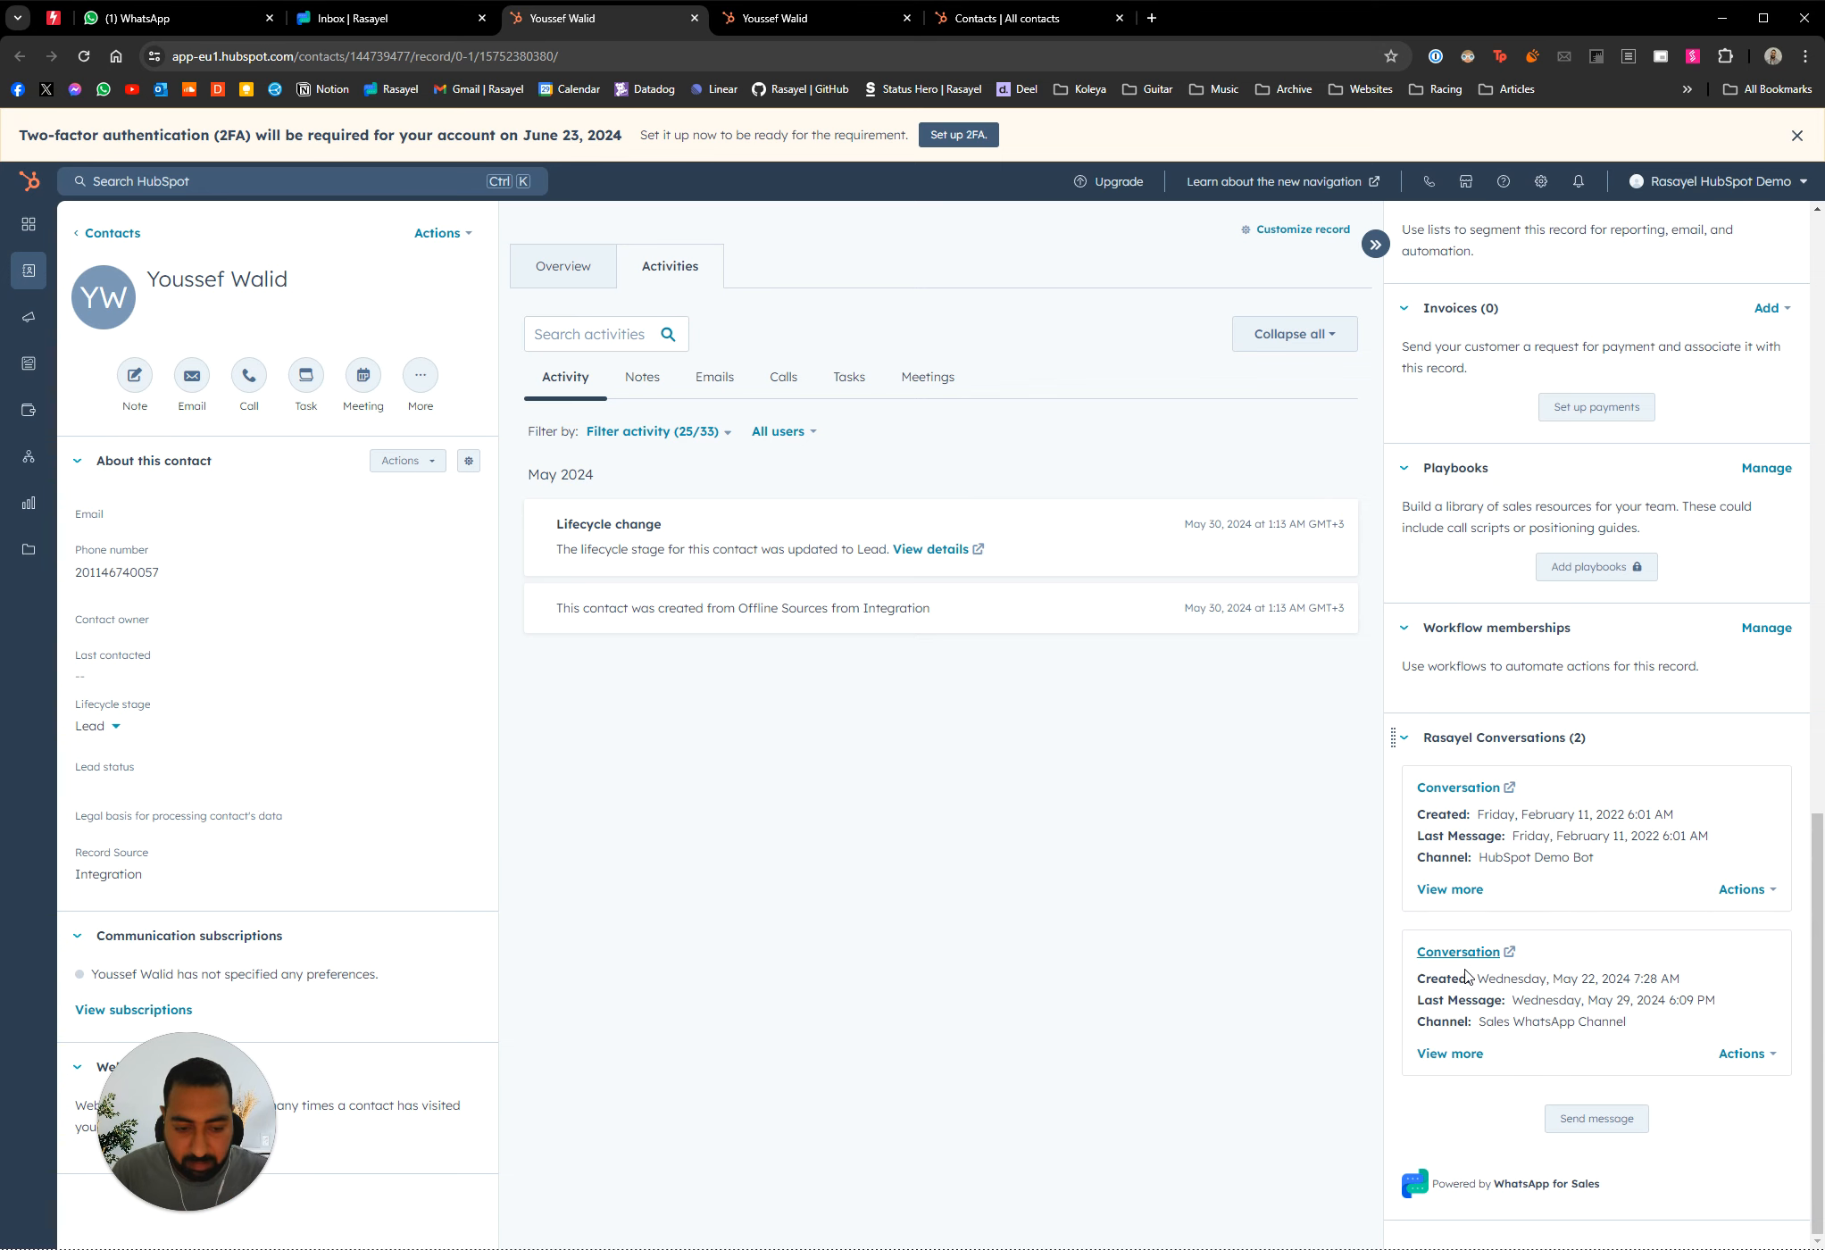
left_click(1746, 1054)
left_click(1745, 1105)
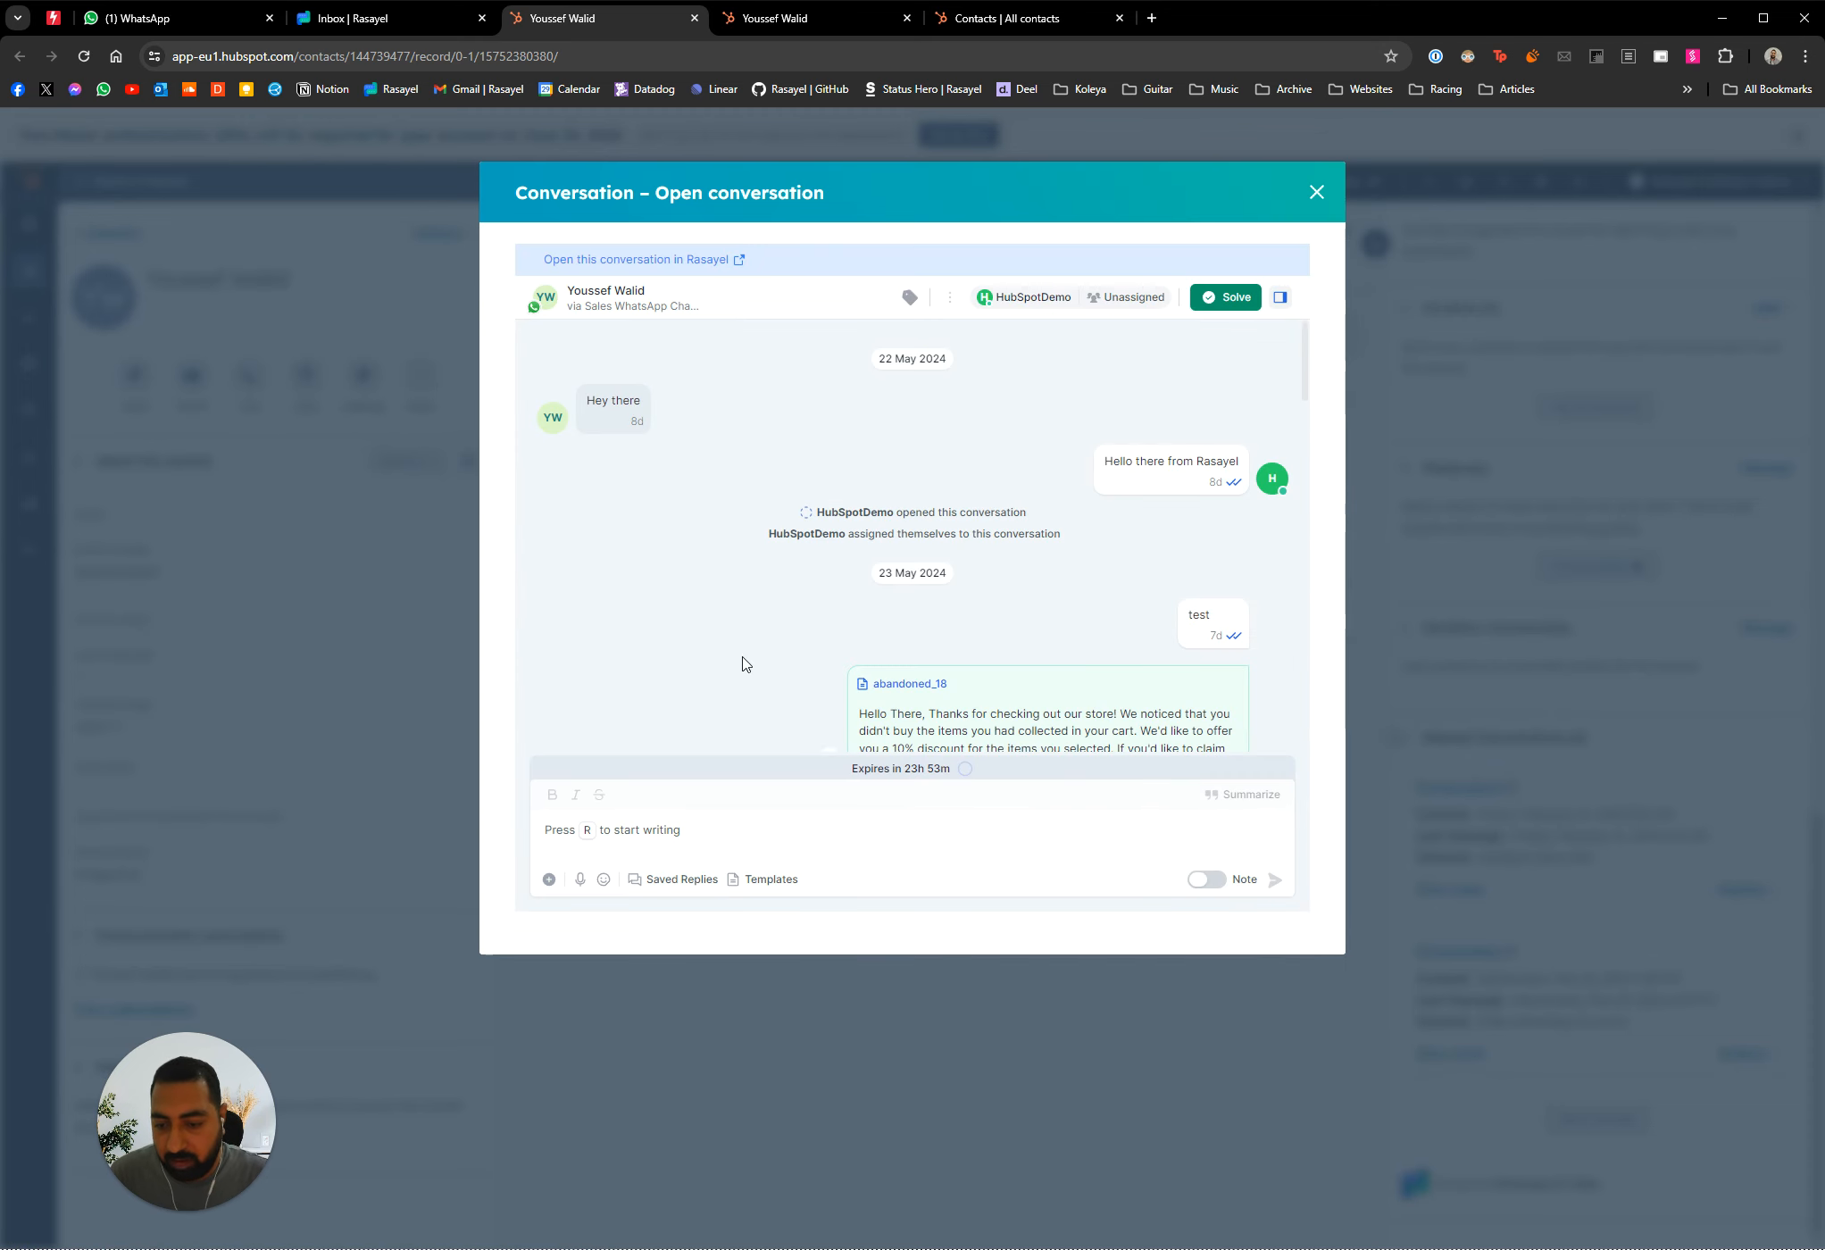
scroll(741, 664, "down", 10)
type("rHey")
left_click(1275, 879)
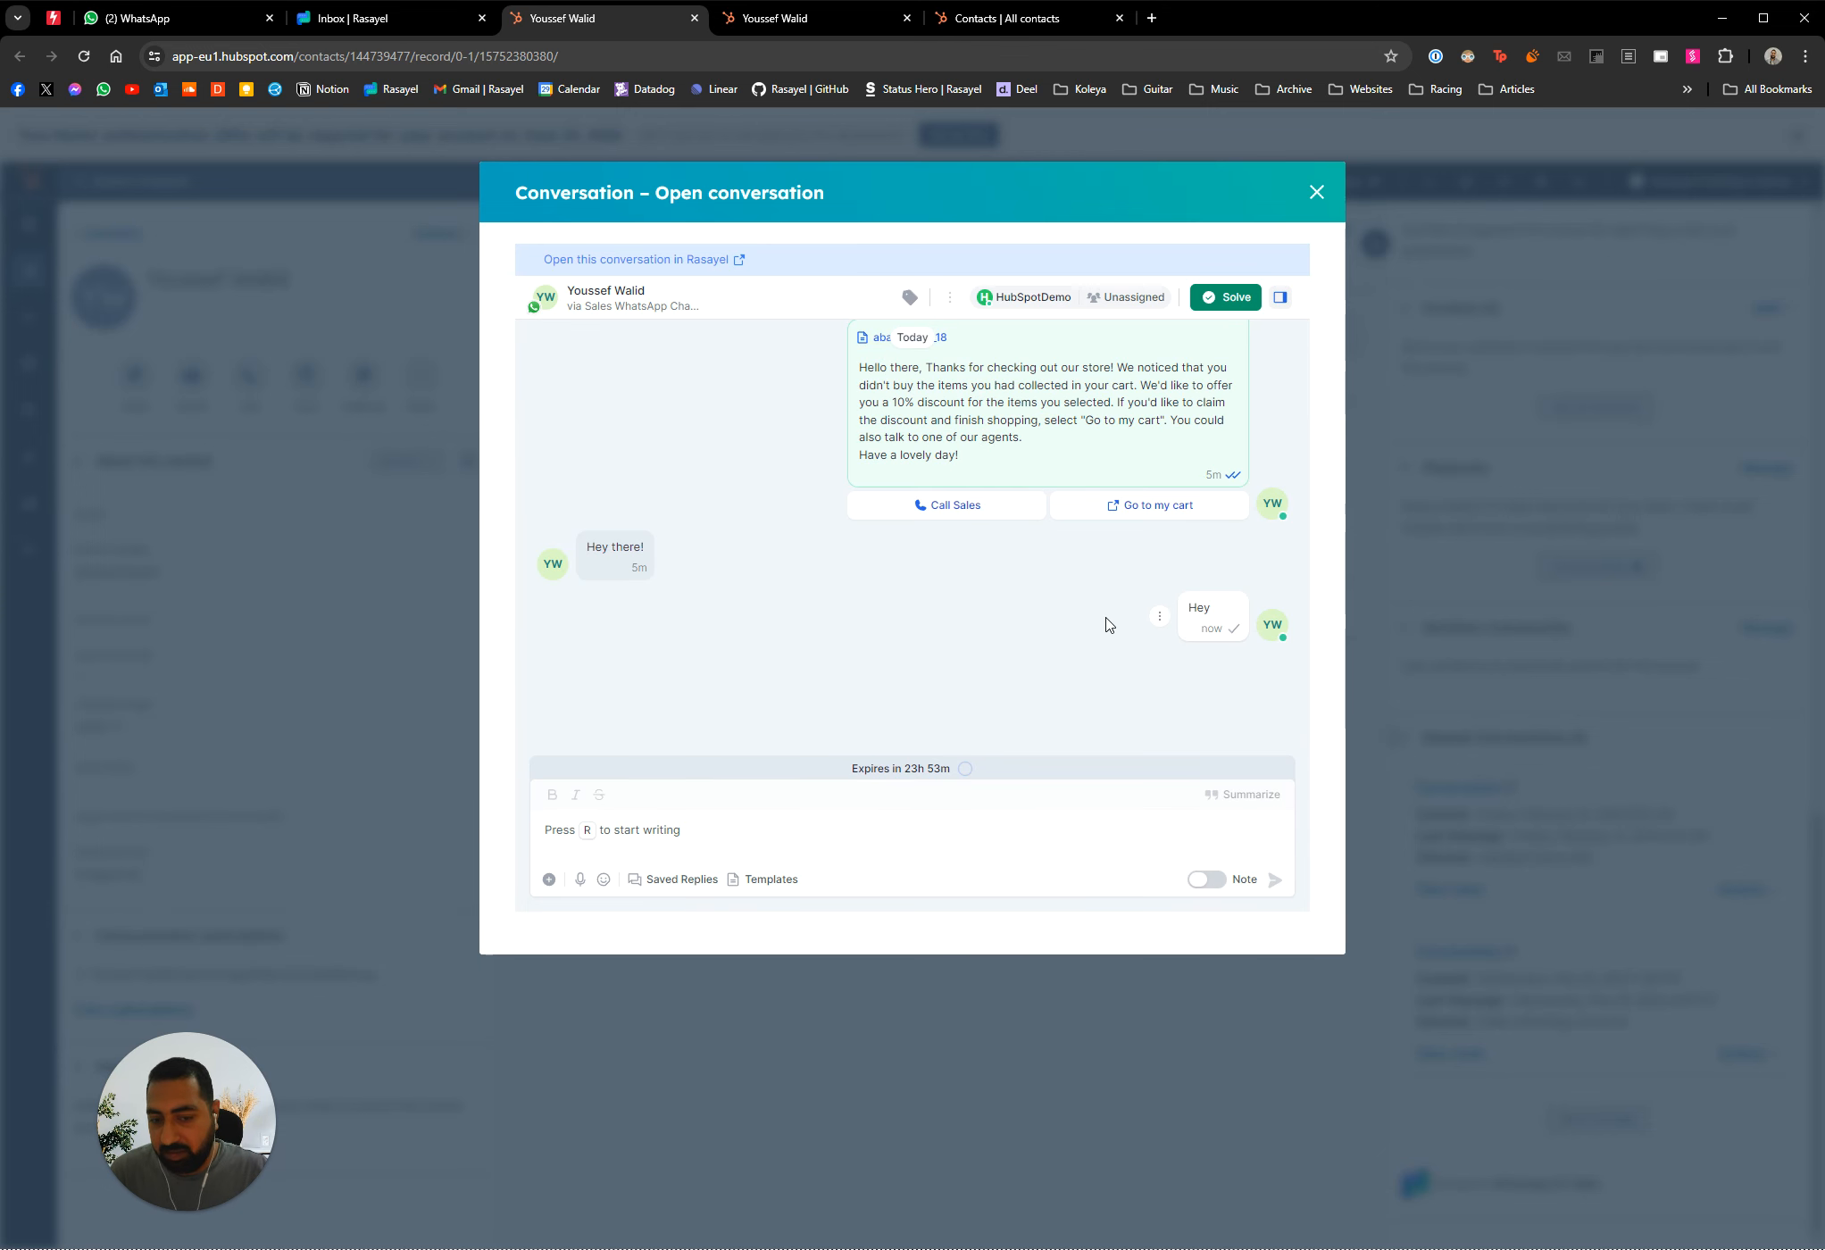
Reply "There" from the contact's WhatsApp chat with Blue Shirt Co, check it in the HubSpot conversation window, and close that window
left_click(183, 24)
type("There")
key("Return")
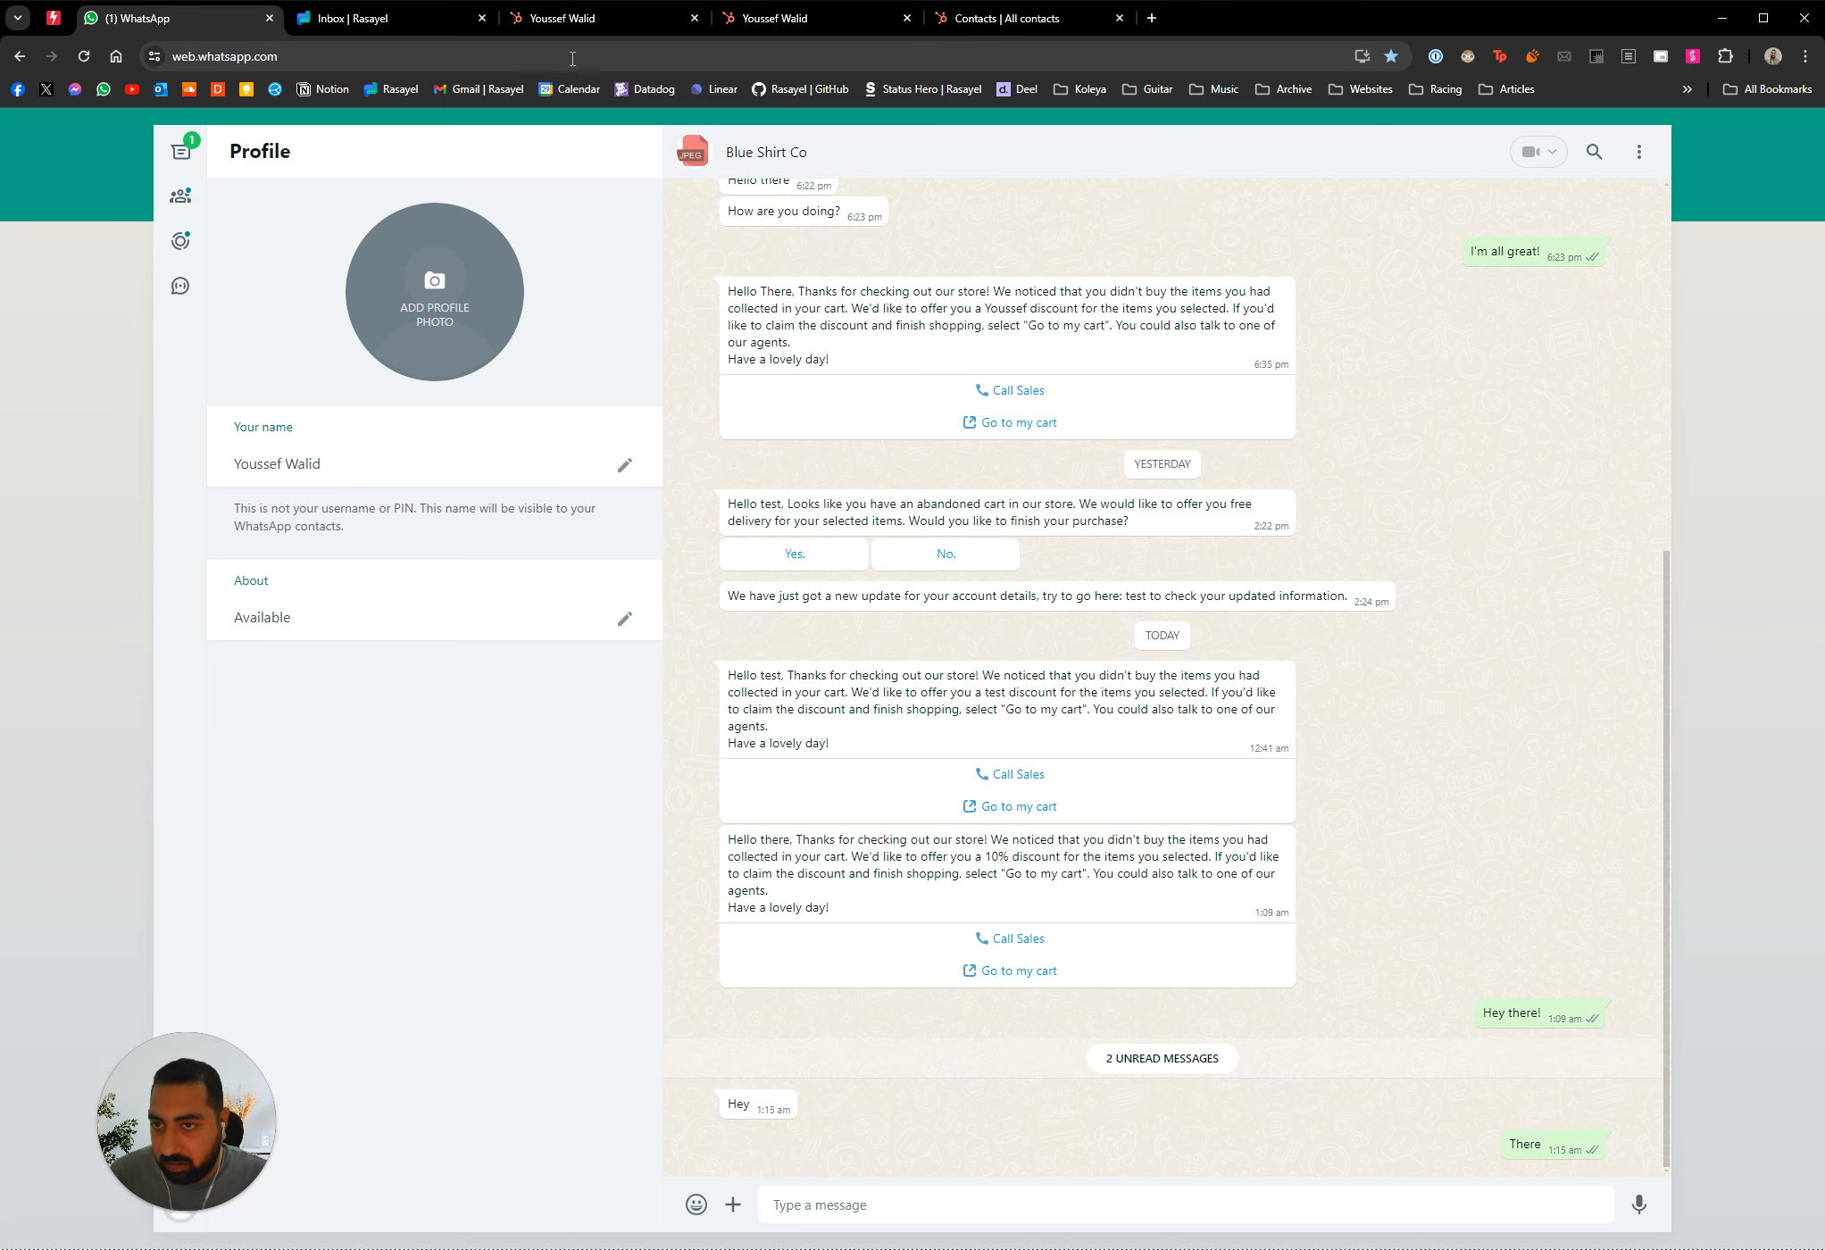
left_click(578, 18)
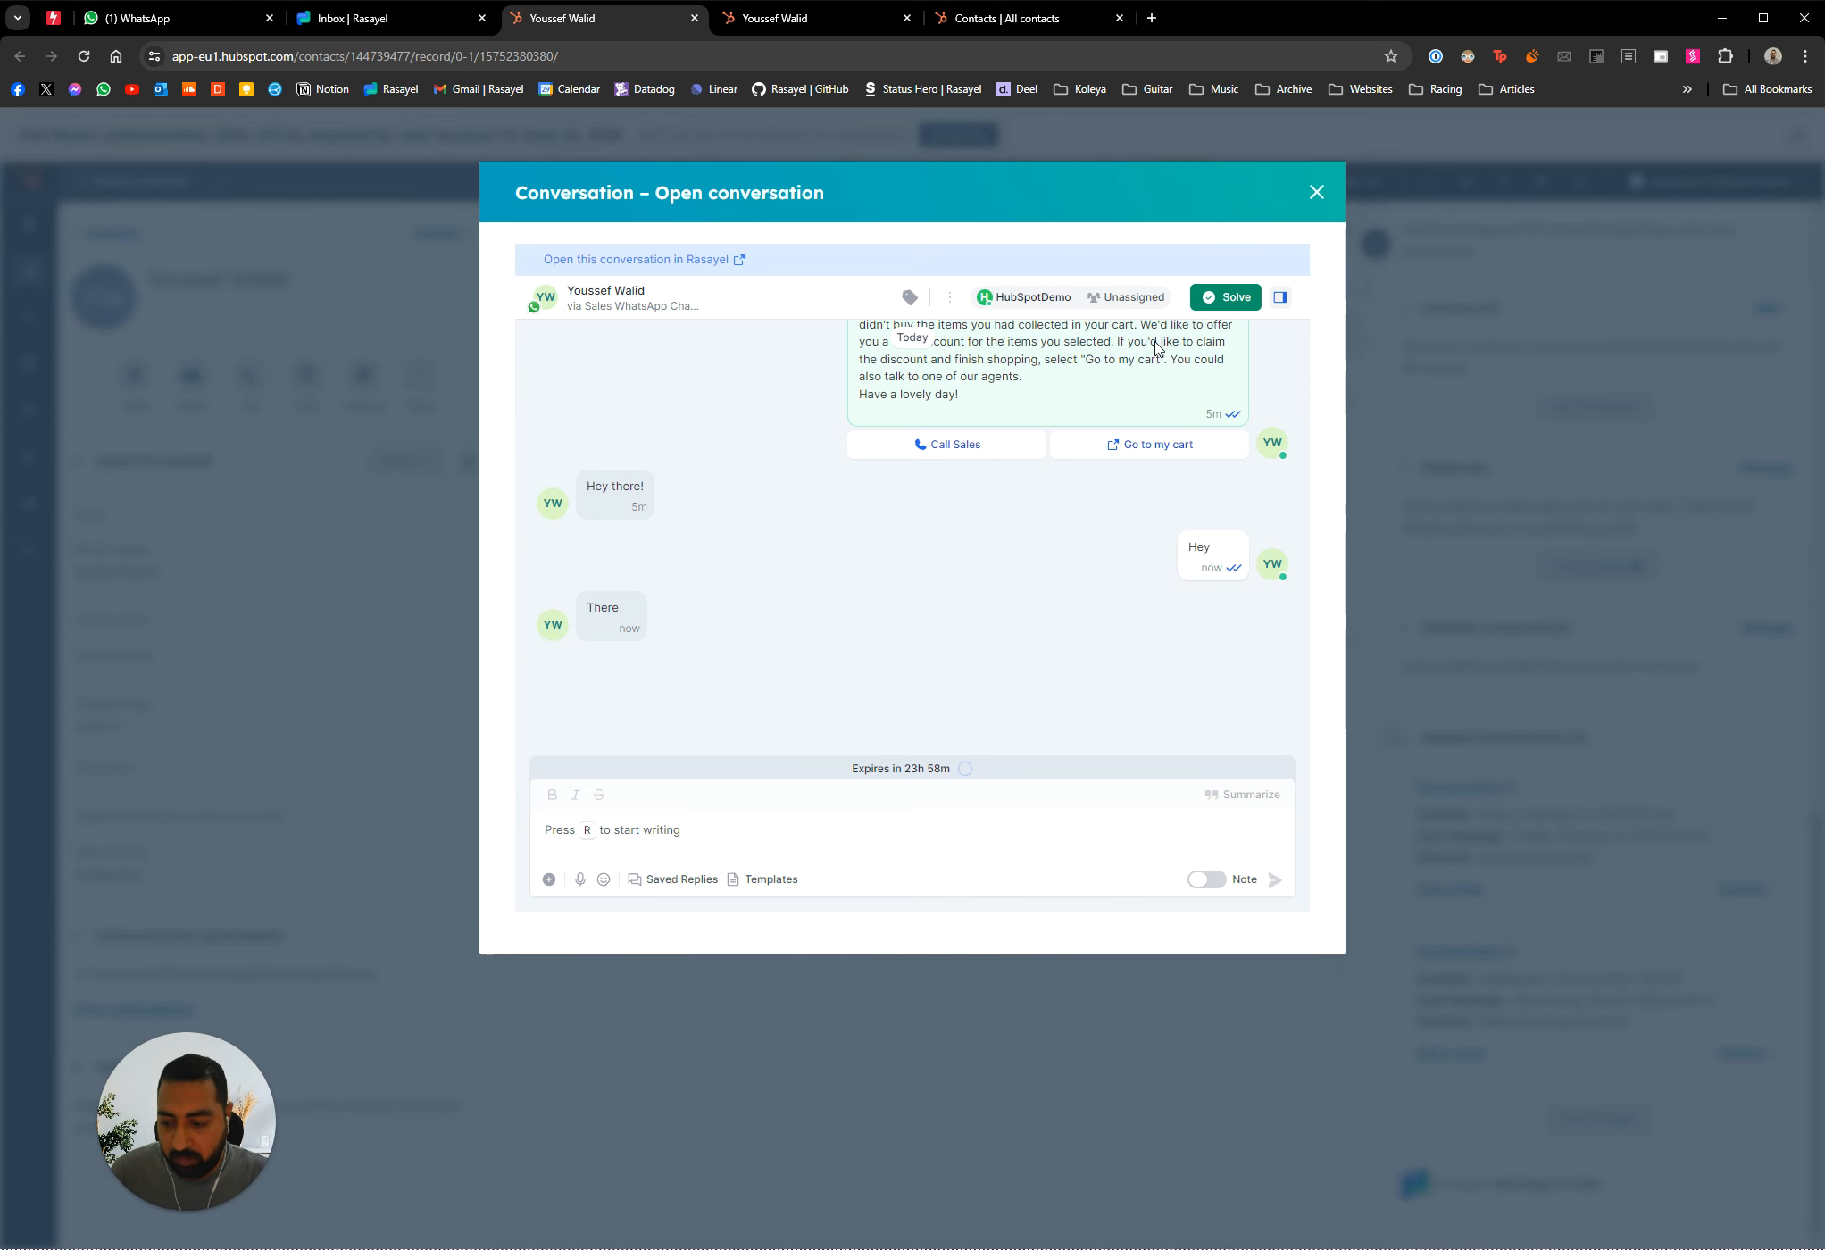
left_click(1314, 193)
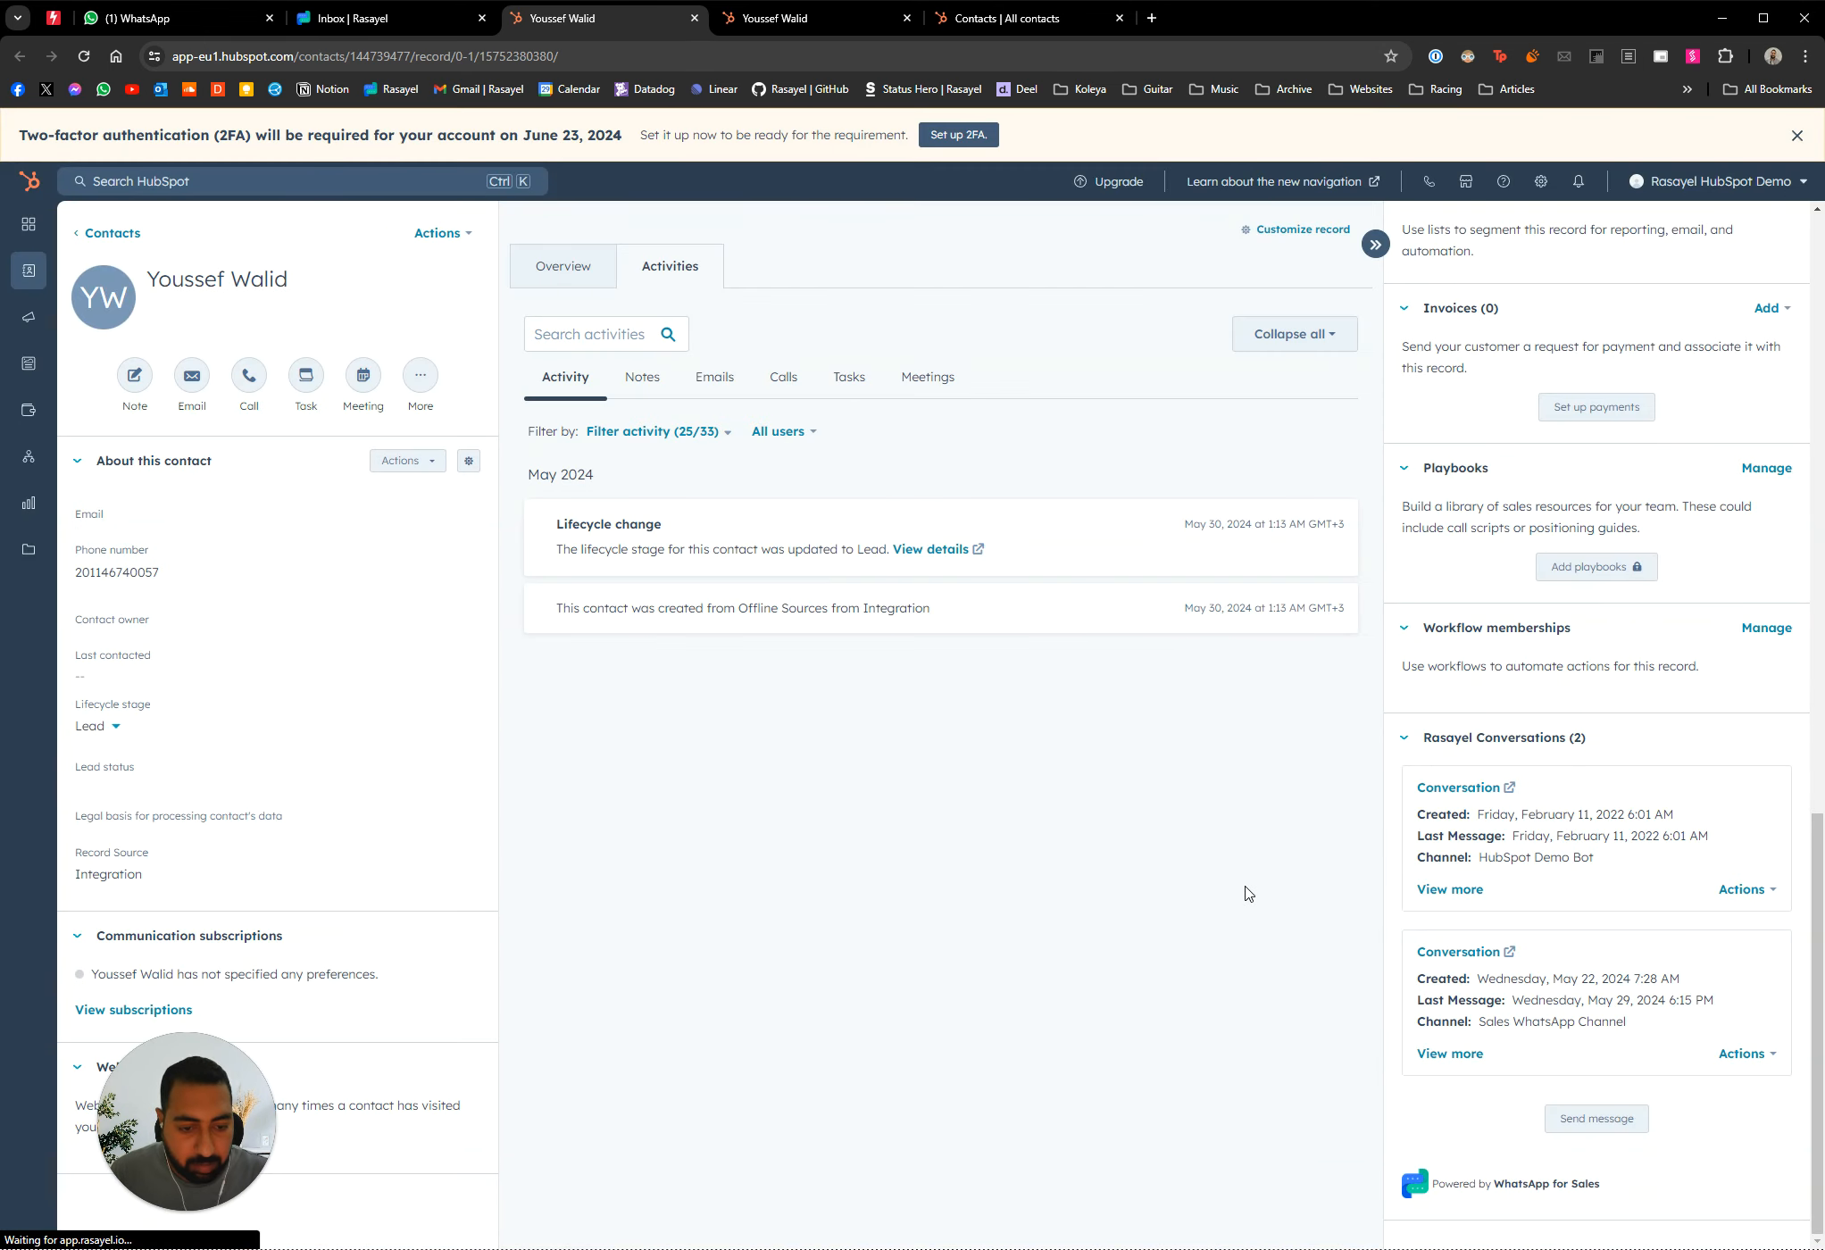
View the additional details of the Sales WhatsApp Channel conversation, including its channel type, and collapse them again
left_click(1482, 1053)
left_click(1450, 1075)
left_click(1482, 1054)
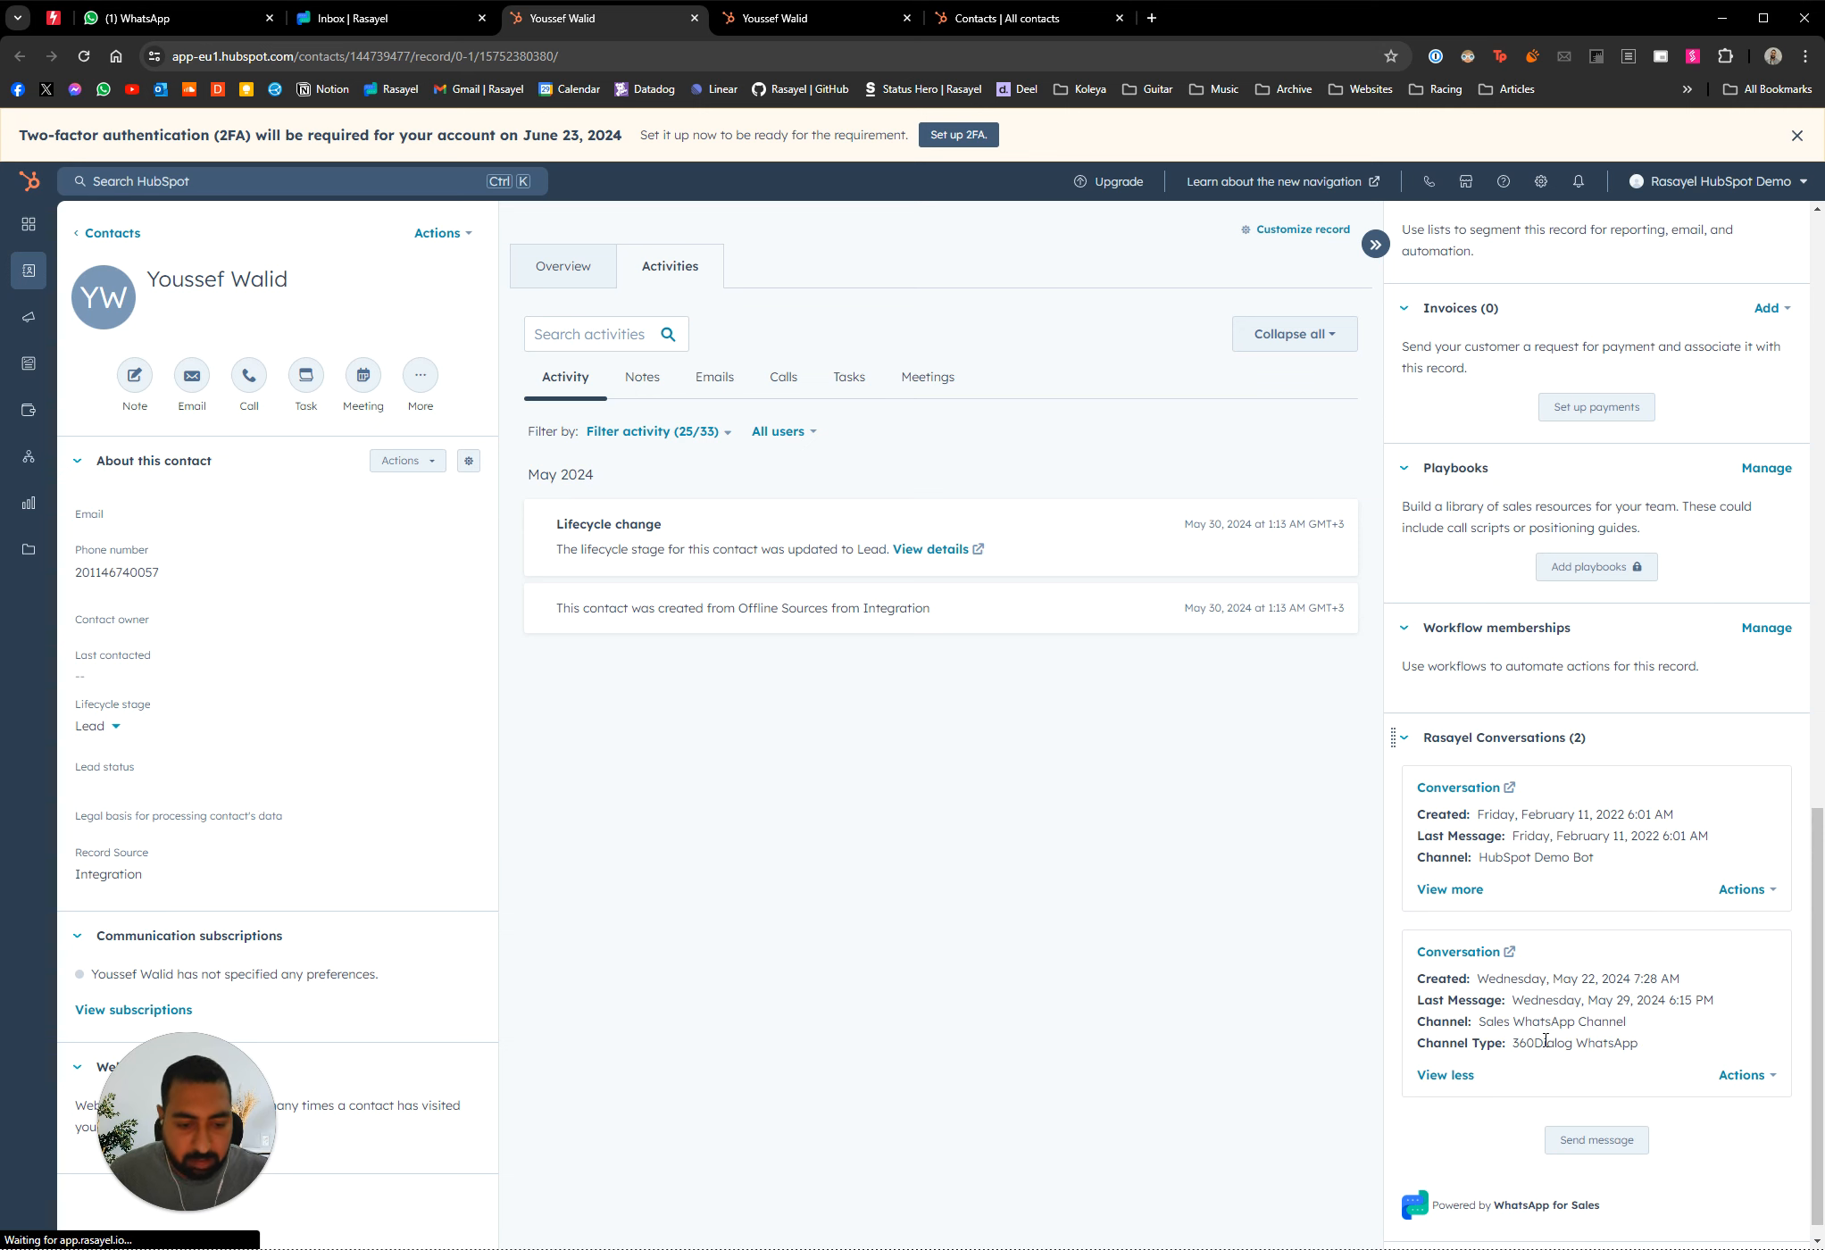
left_click(1446, 1076)
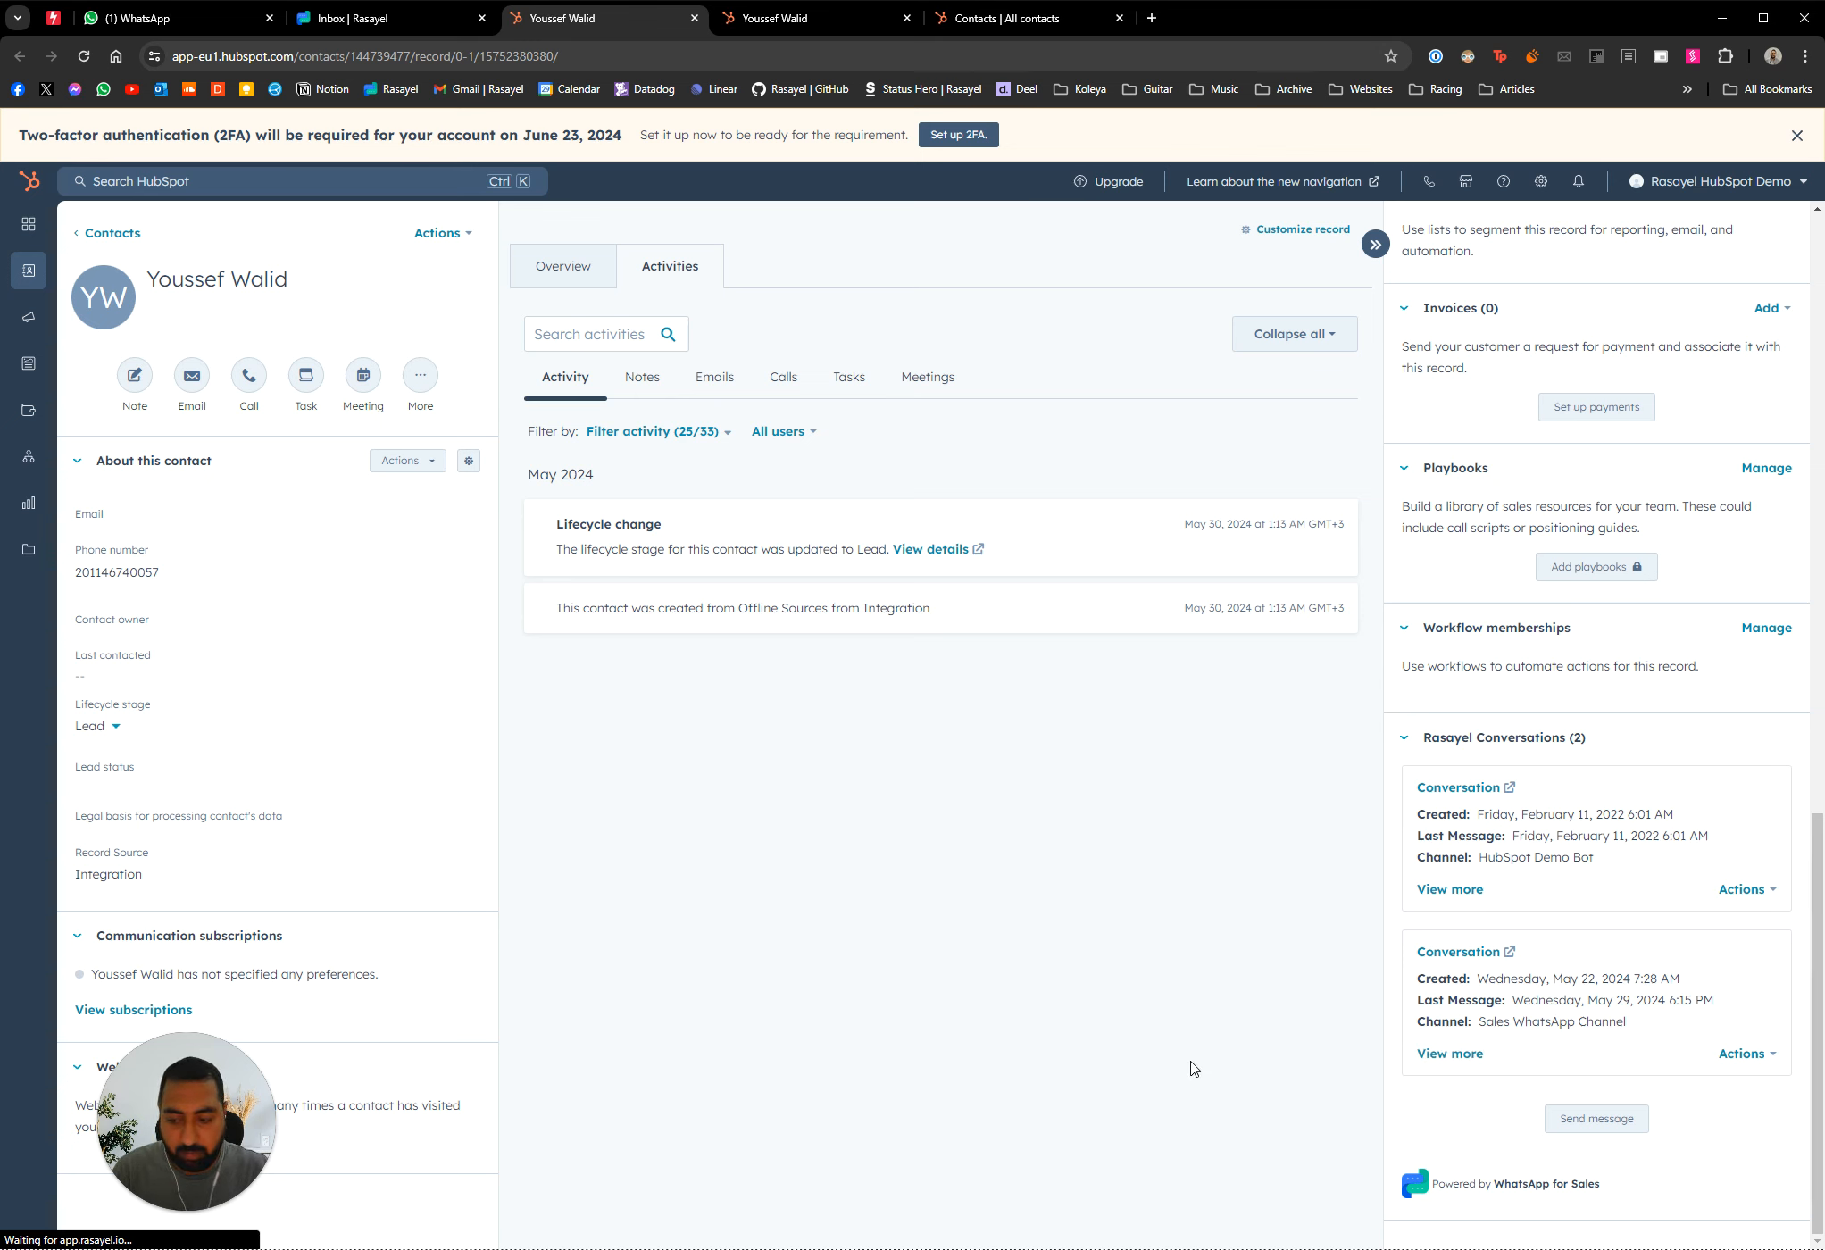
Start a new message to the contact from the Sales WhatsApp Channel, view the available templates, and close it without sending
left_click(1585, 1134)
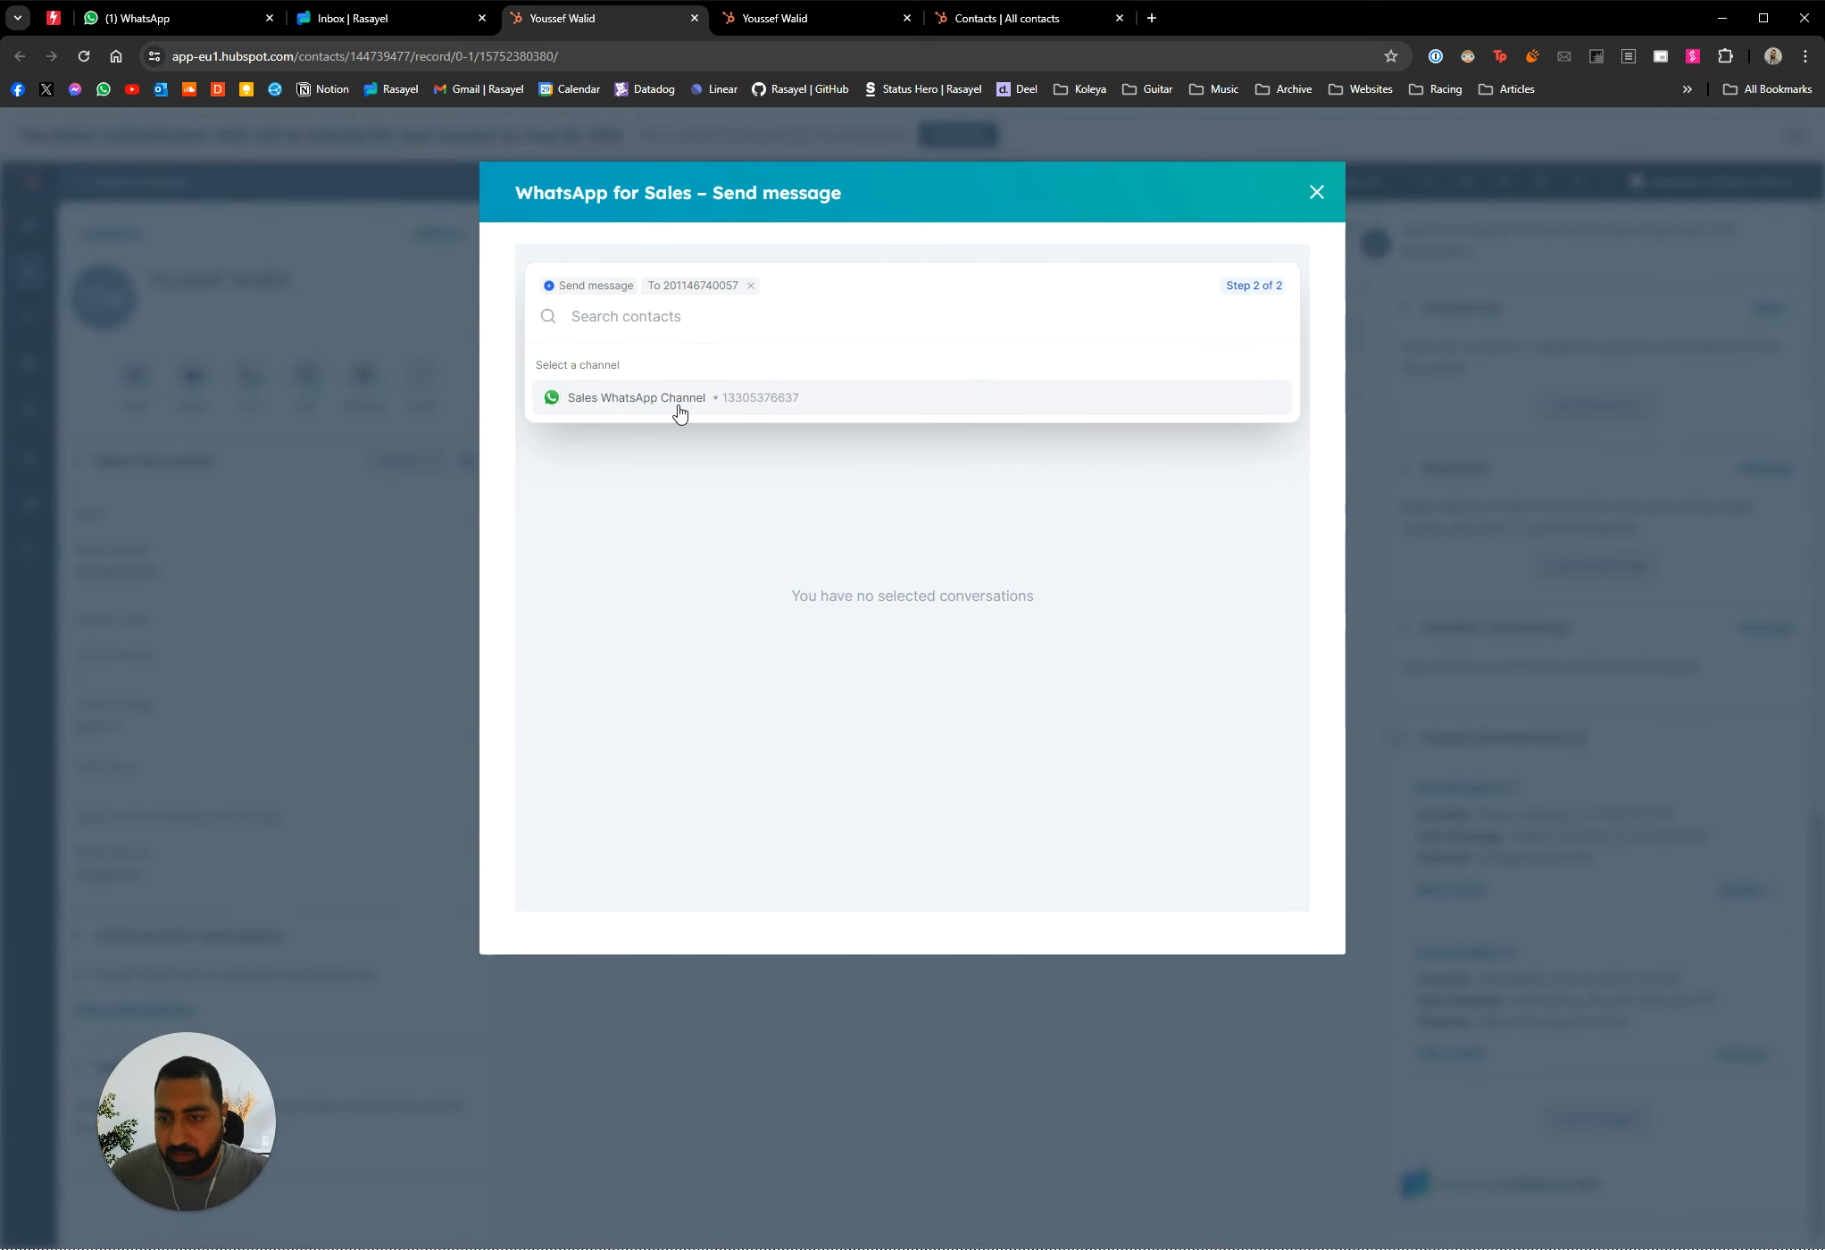
left_click(678, 408)
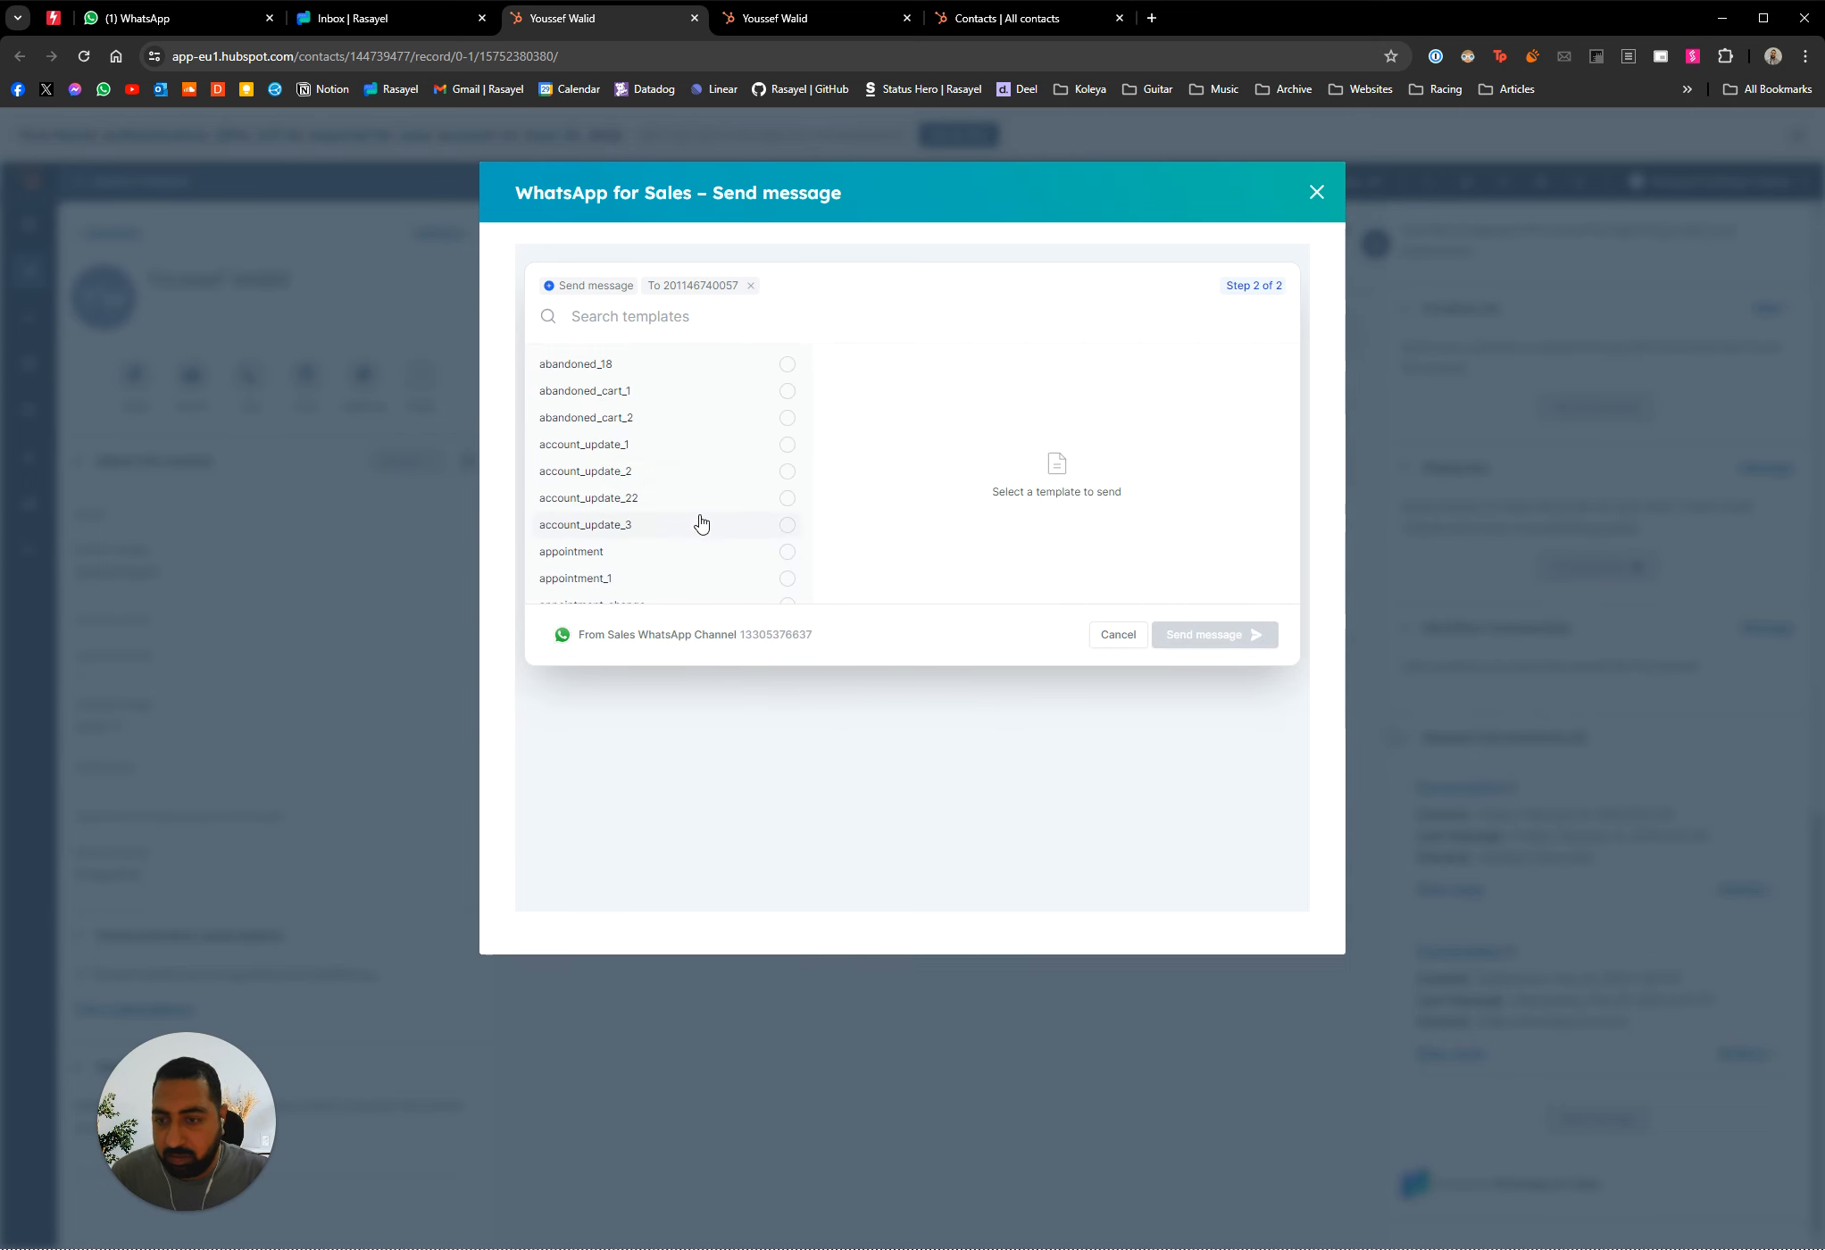
left_click(653, 394)
left_click(1316, 192)
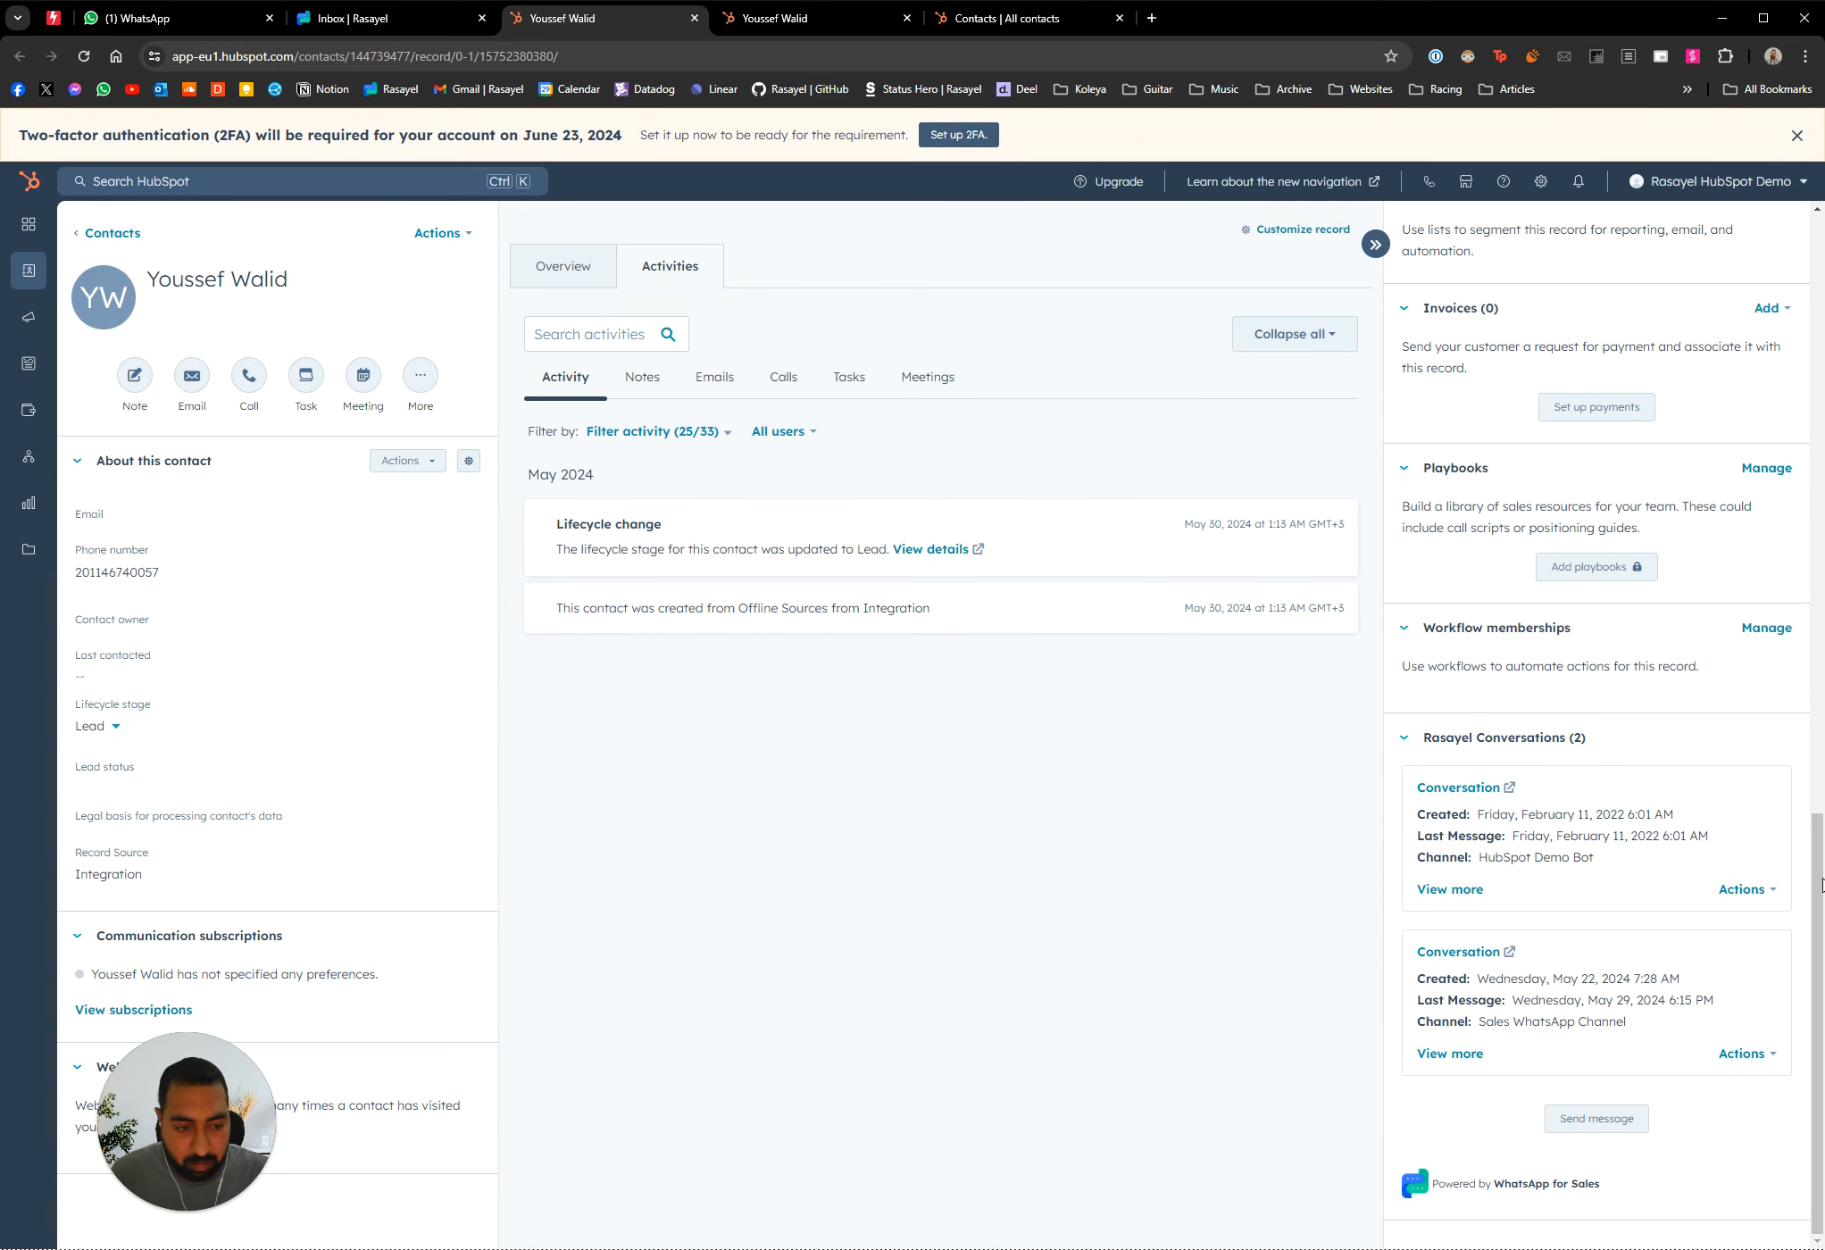
Create a deal named "Deal Name" associated with the contact, and find the Rasayel Conversations section on the deal's record
scroll(1598, 625, "up", 15)
left_click(1773, 321)
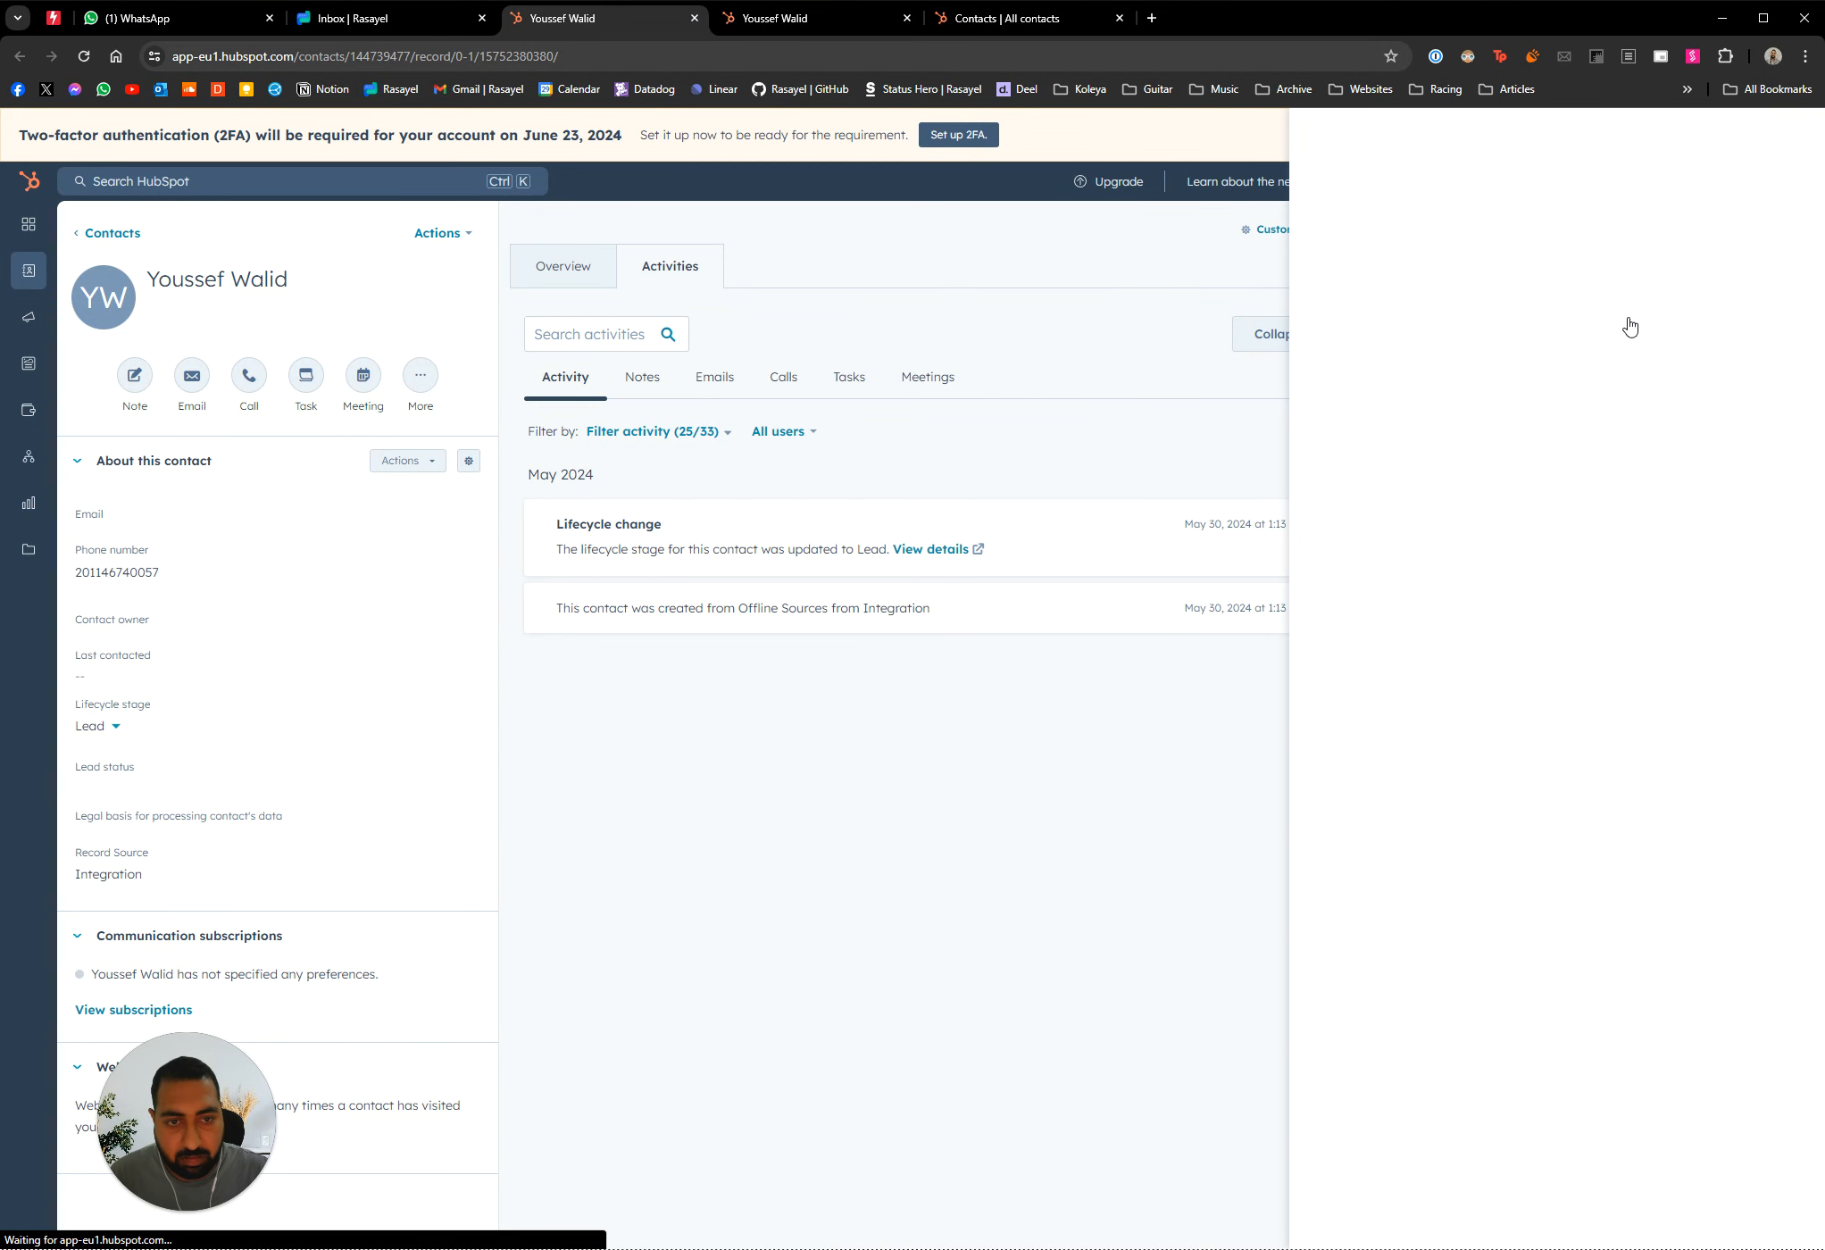
type("There")
key("ctrl+a")
type("Deal ")
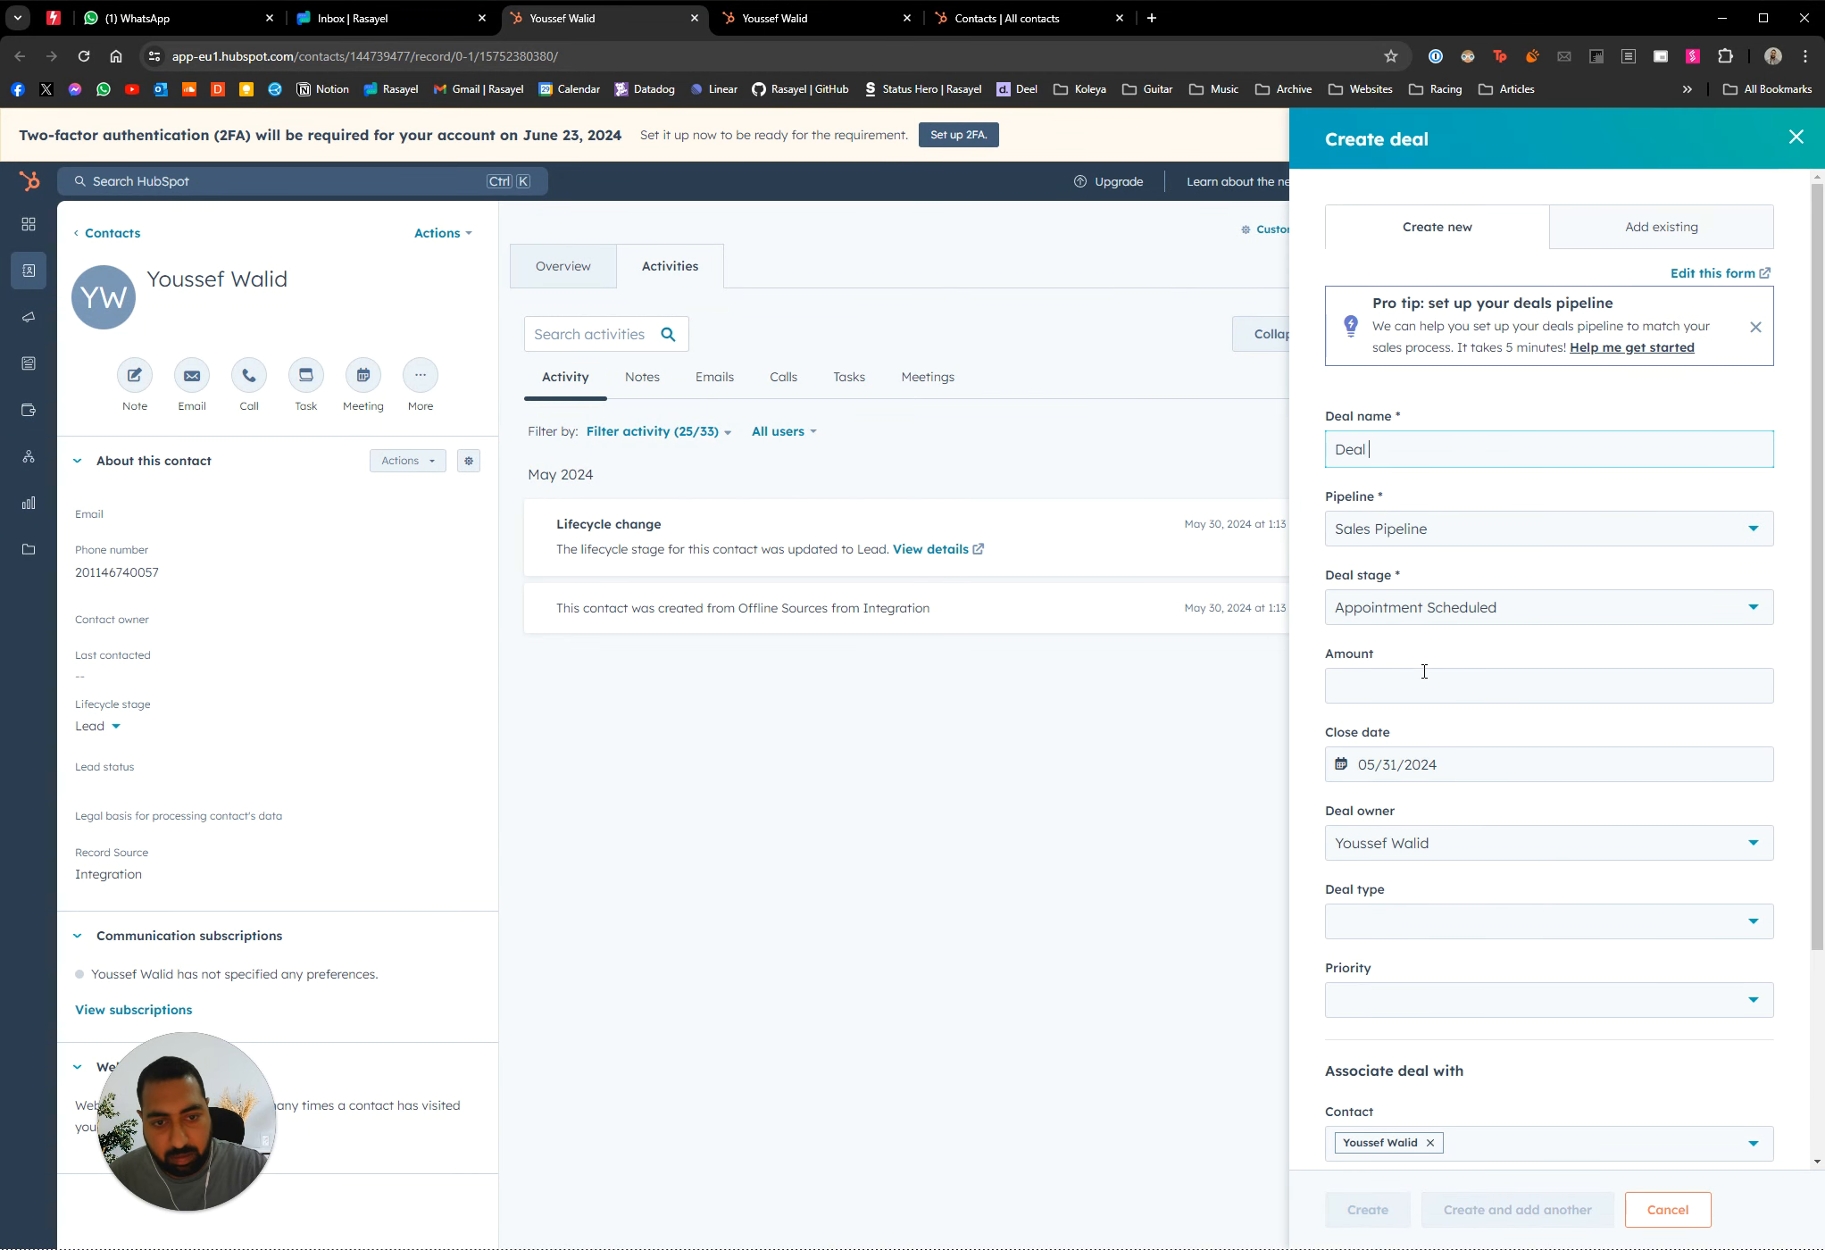
type("Name")
left_click(1367, 1209)
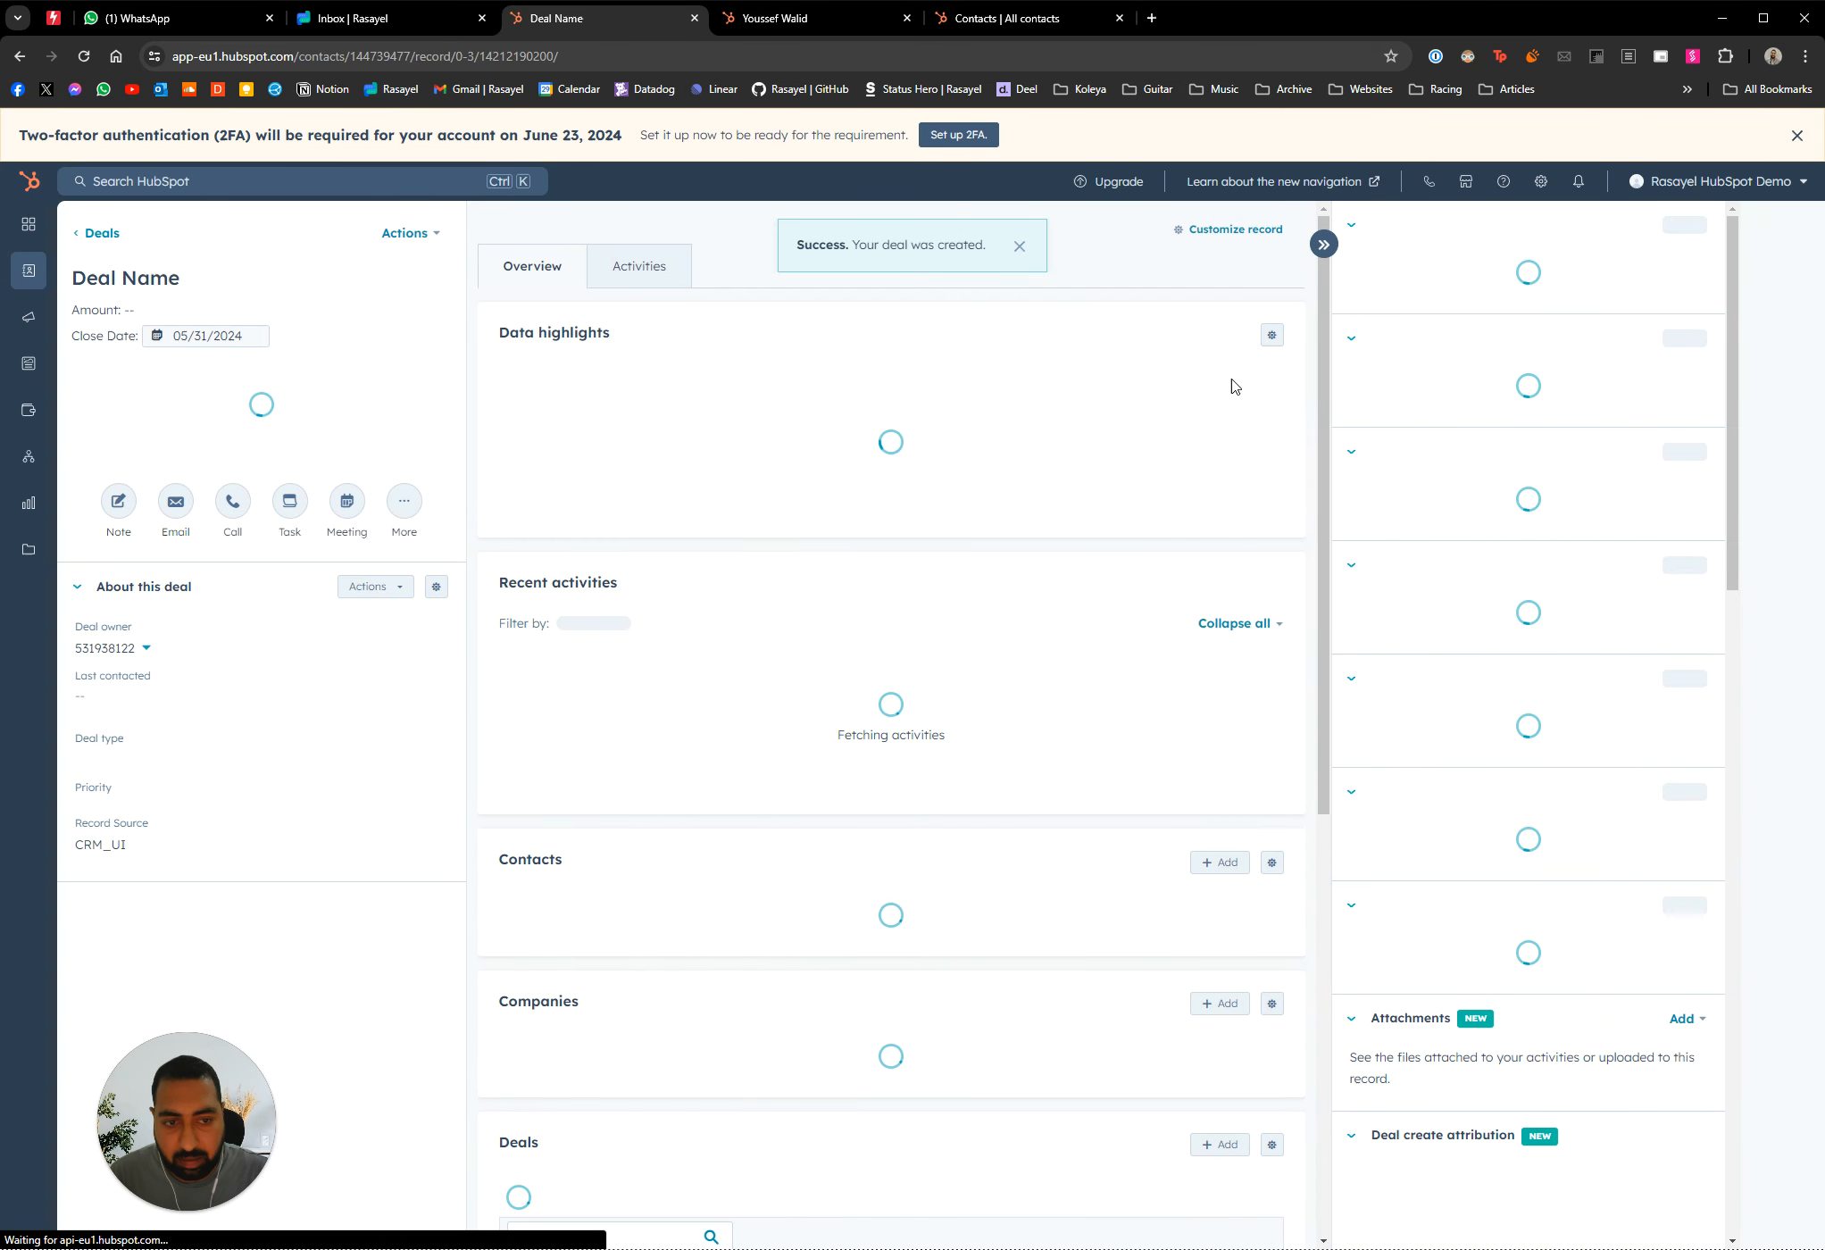
scroll(1781, 625, "down", 20)
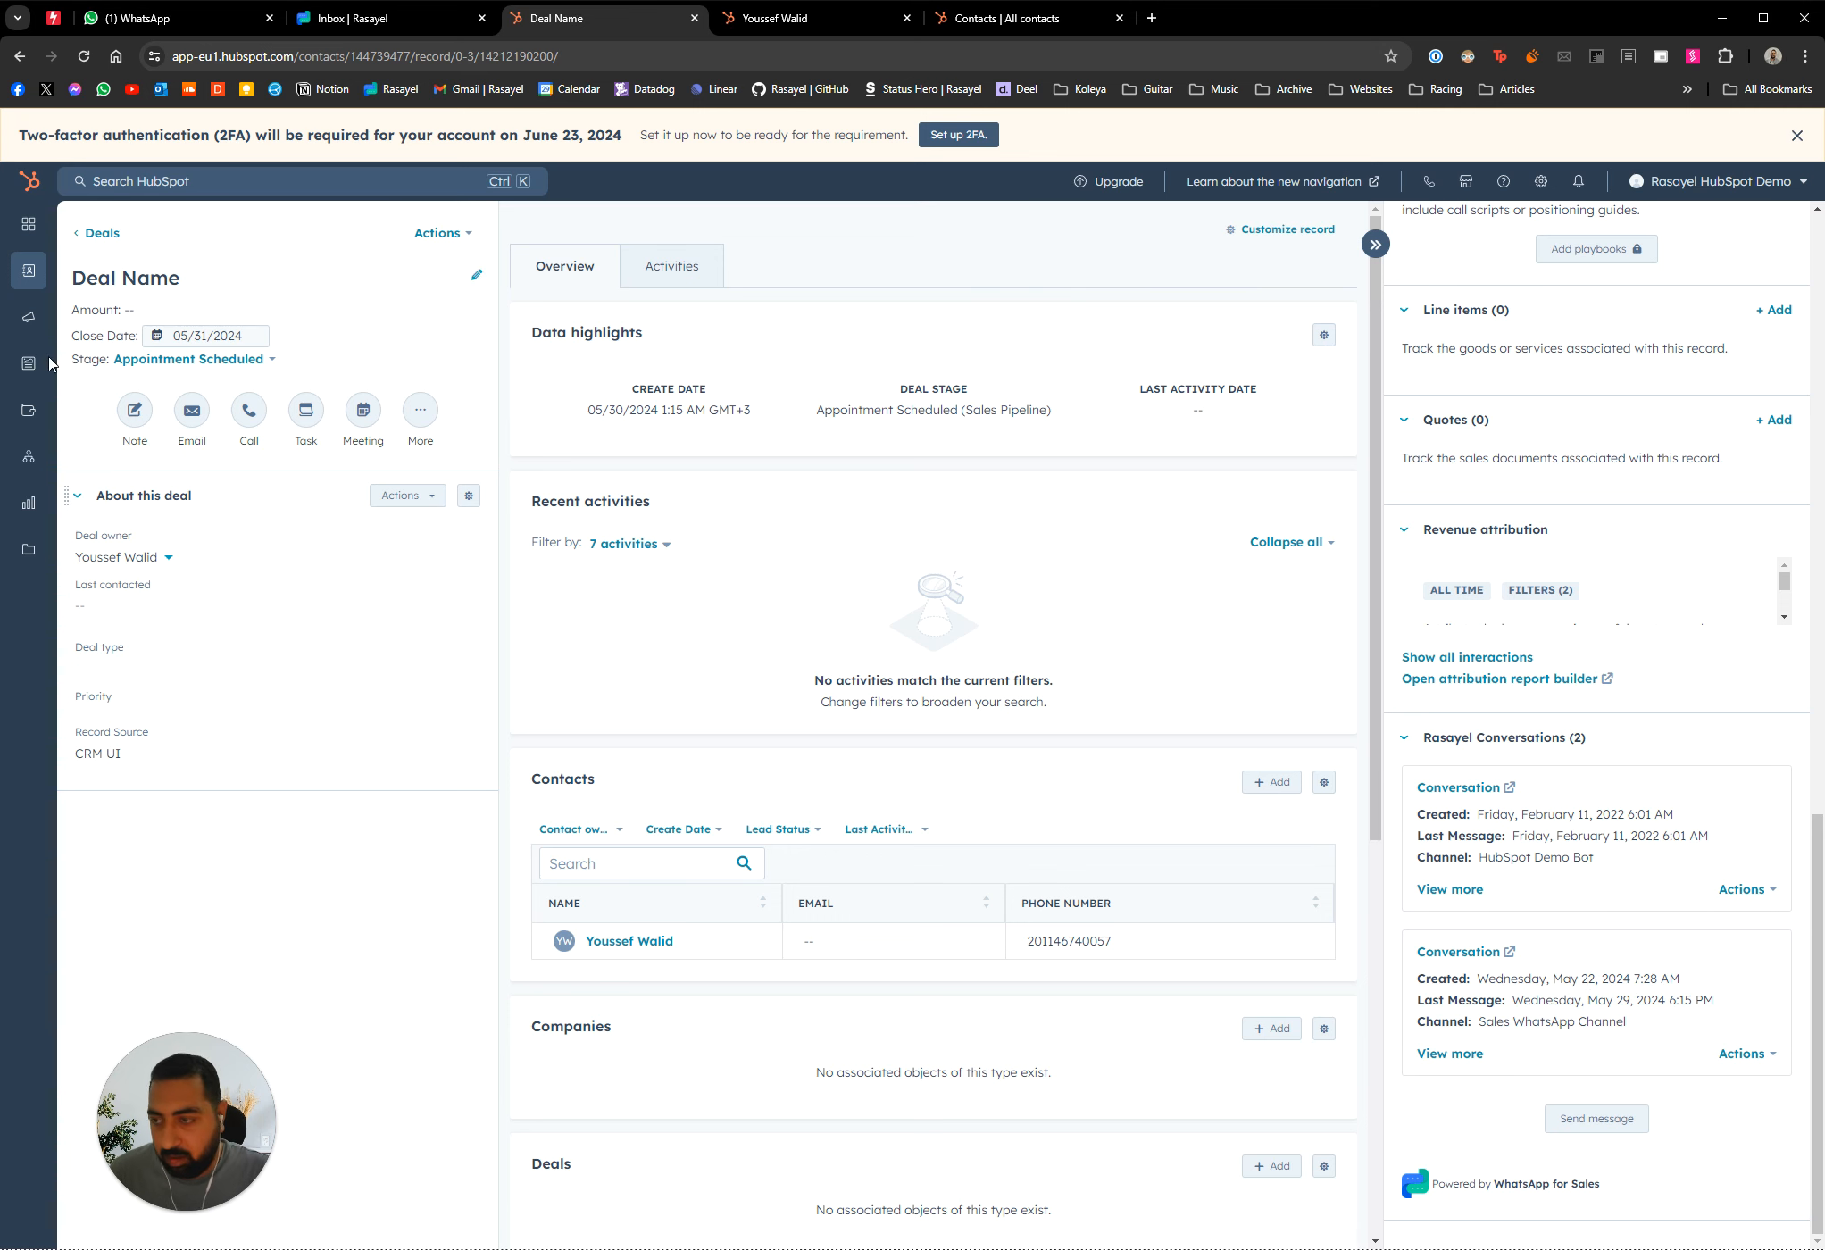
Go to the HubSpot contacts list, check the conversation in Rasayel, and open the WhatsApp contact's record to view its activity timeline
mouse_move(90, 273)
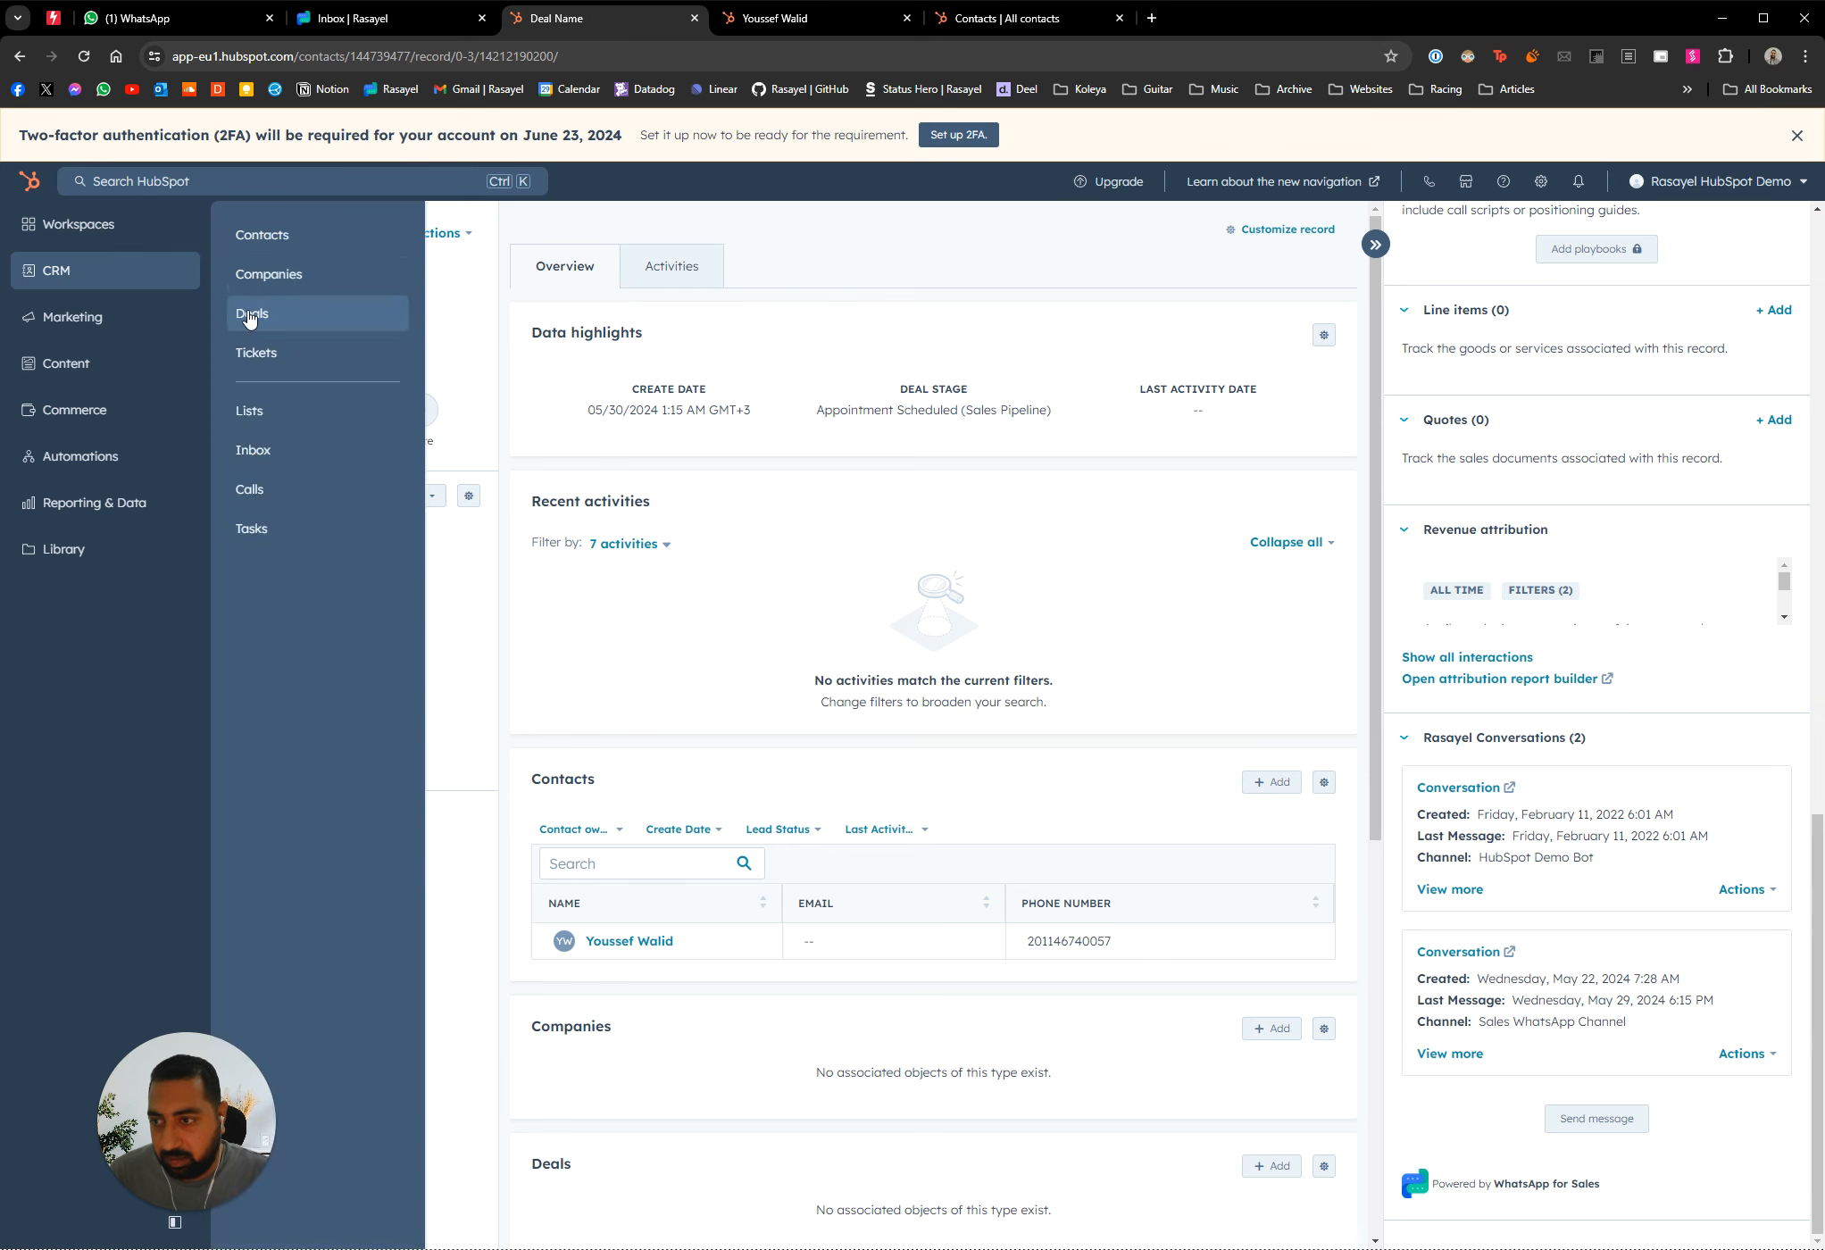
left_click(304, 247)
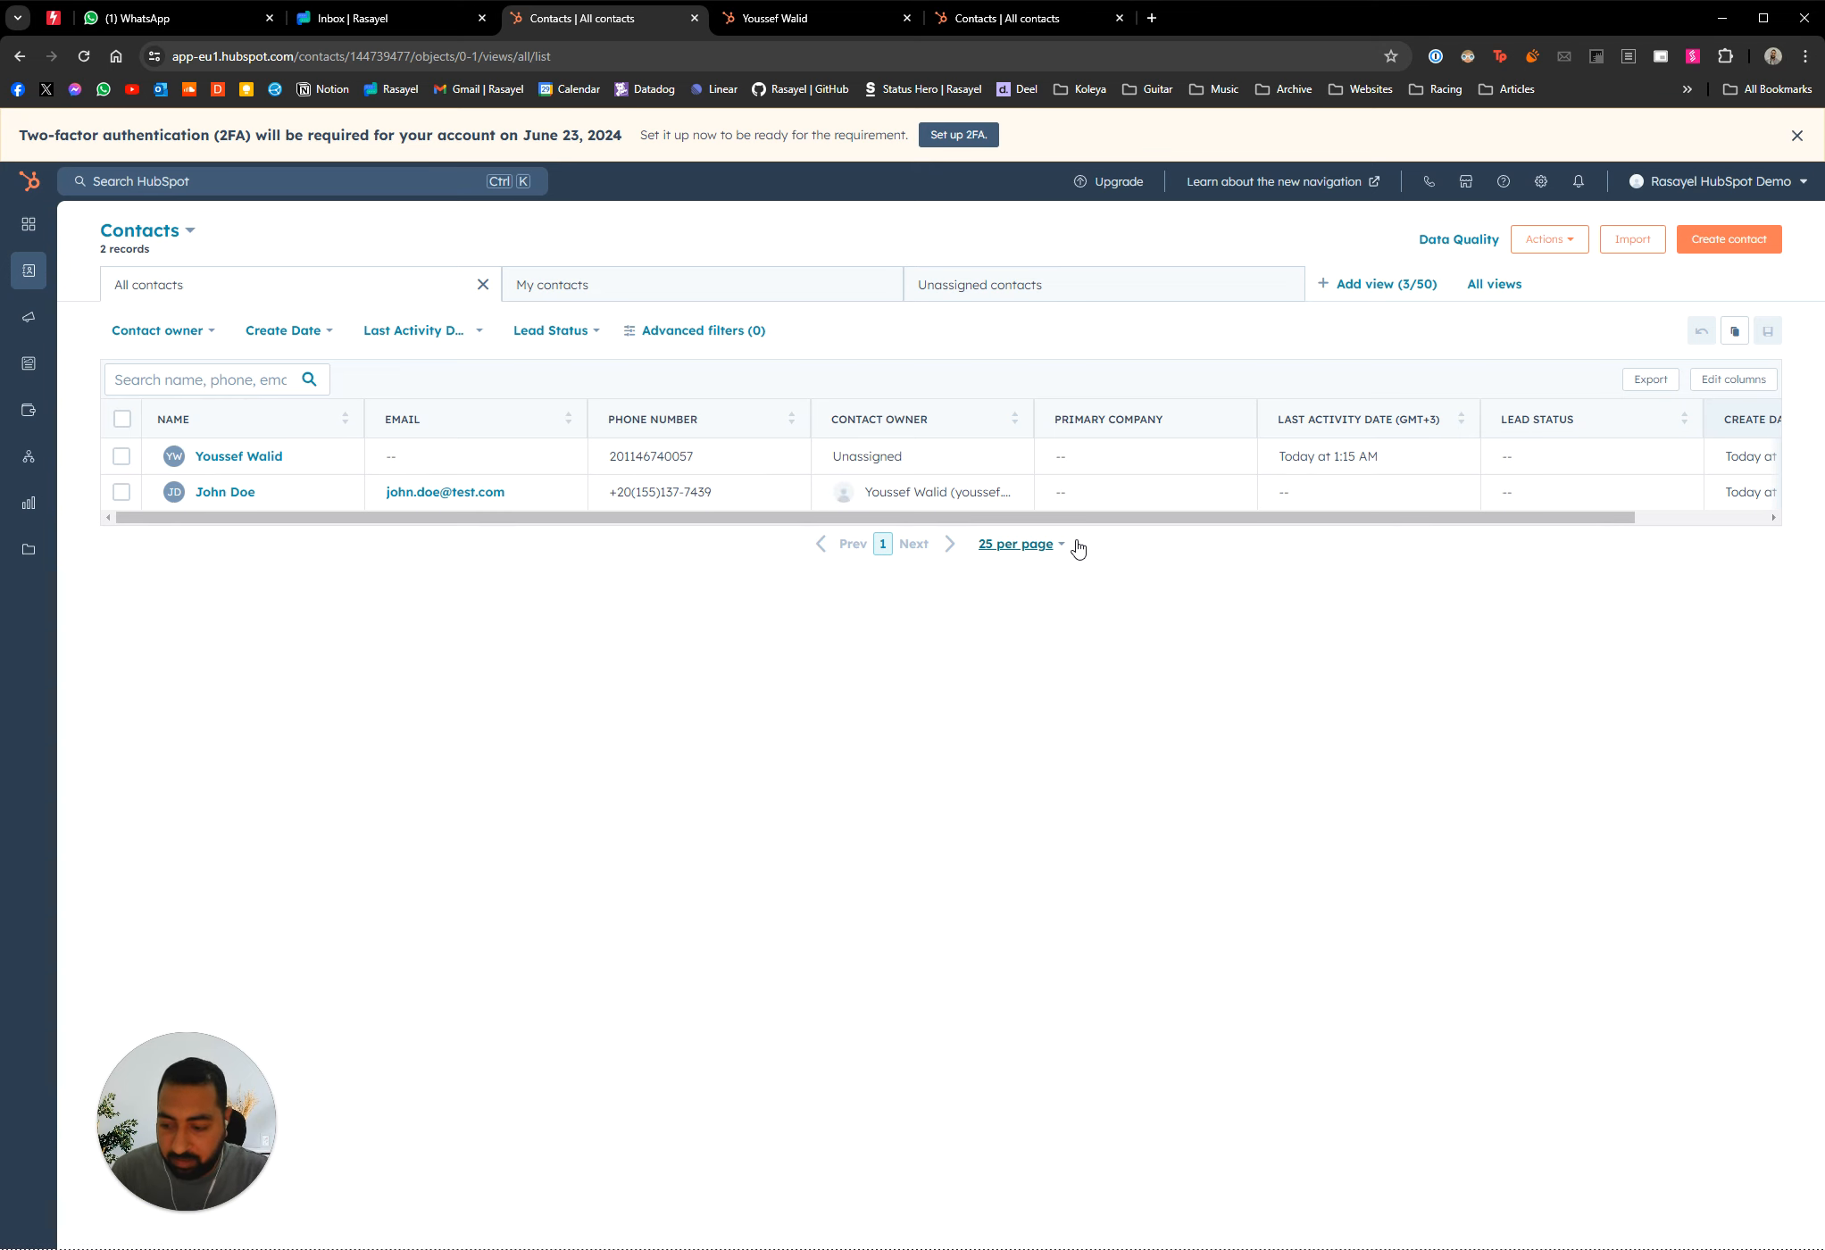
left_click(341, 18)
left_click(804, 1170)
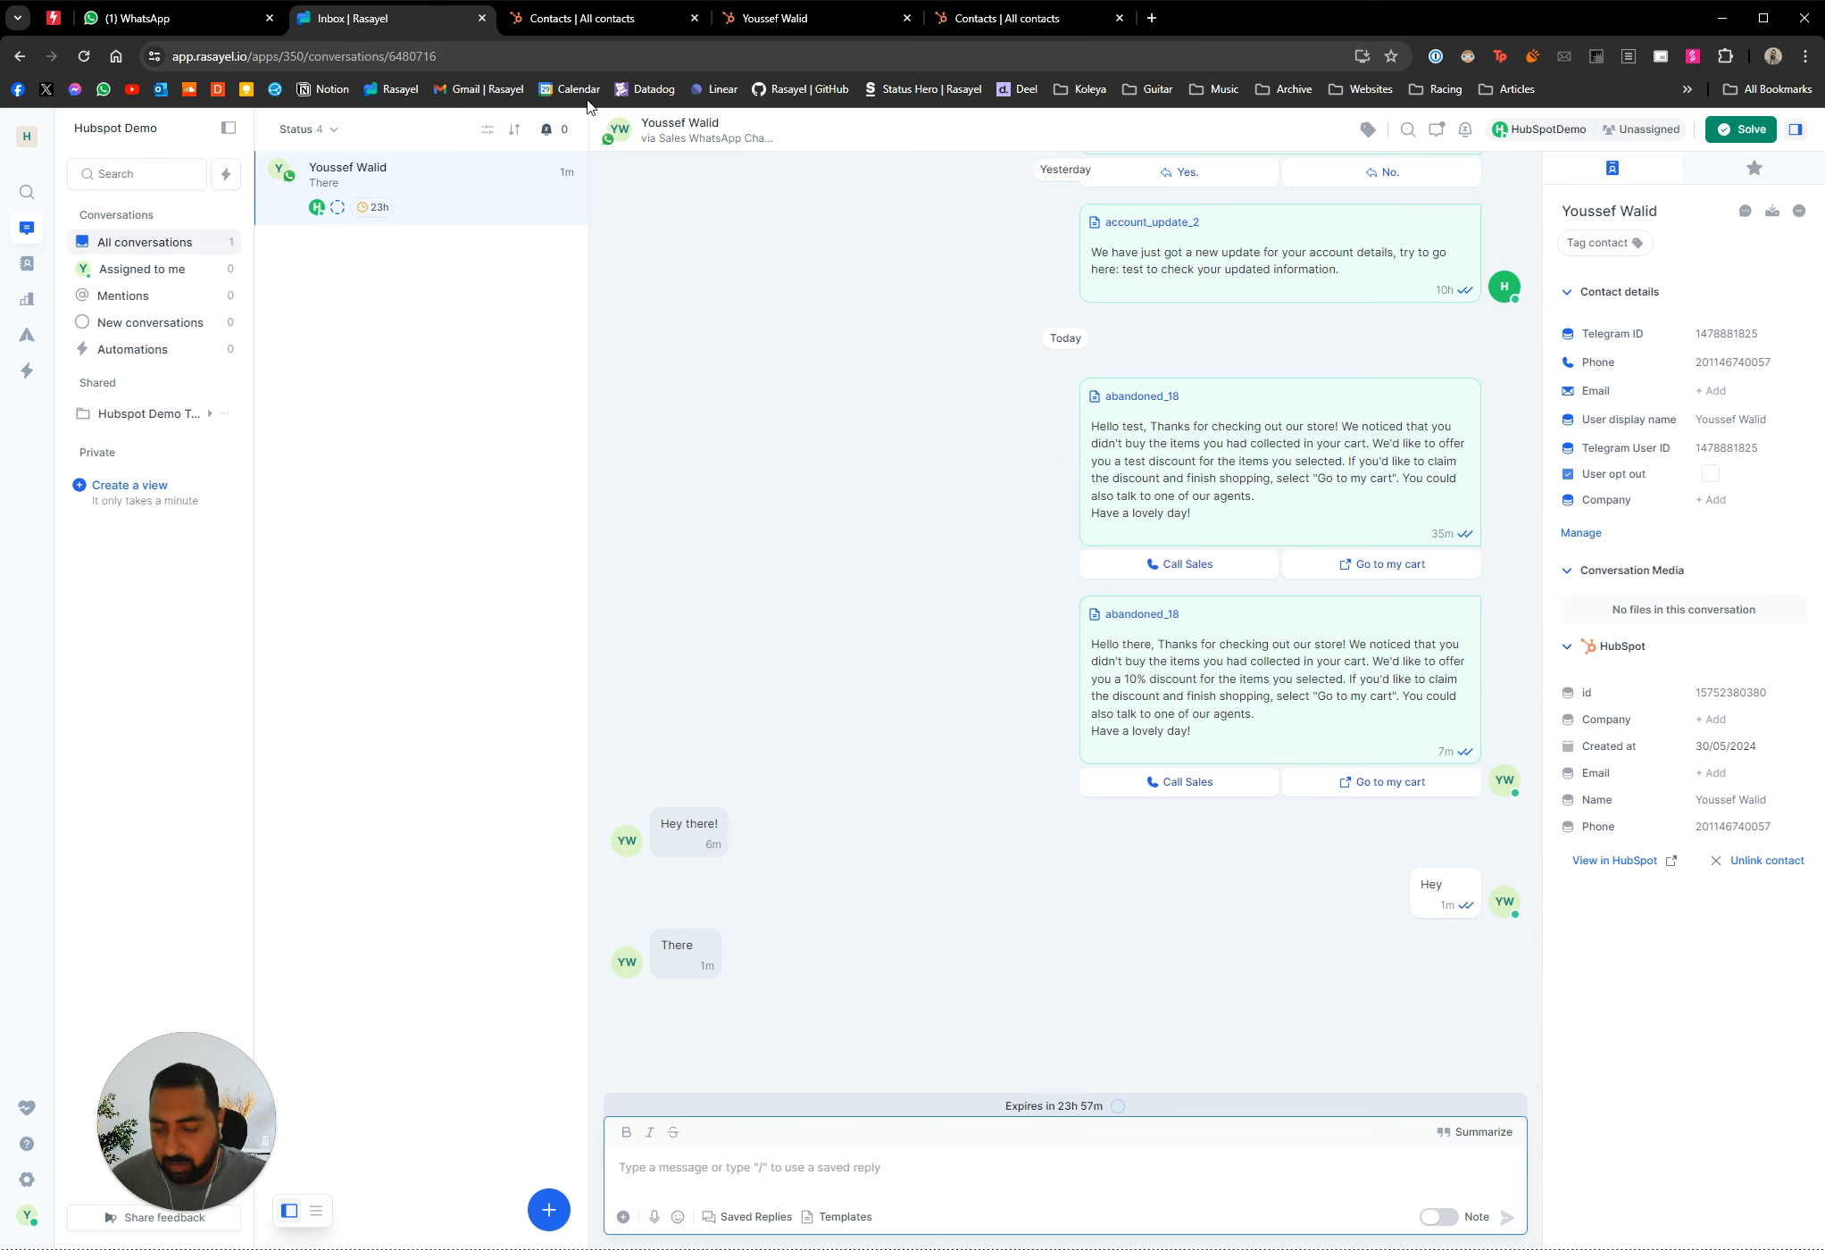
left_click(575, 22)
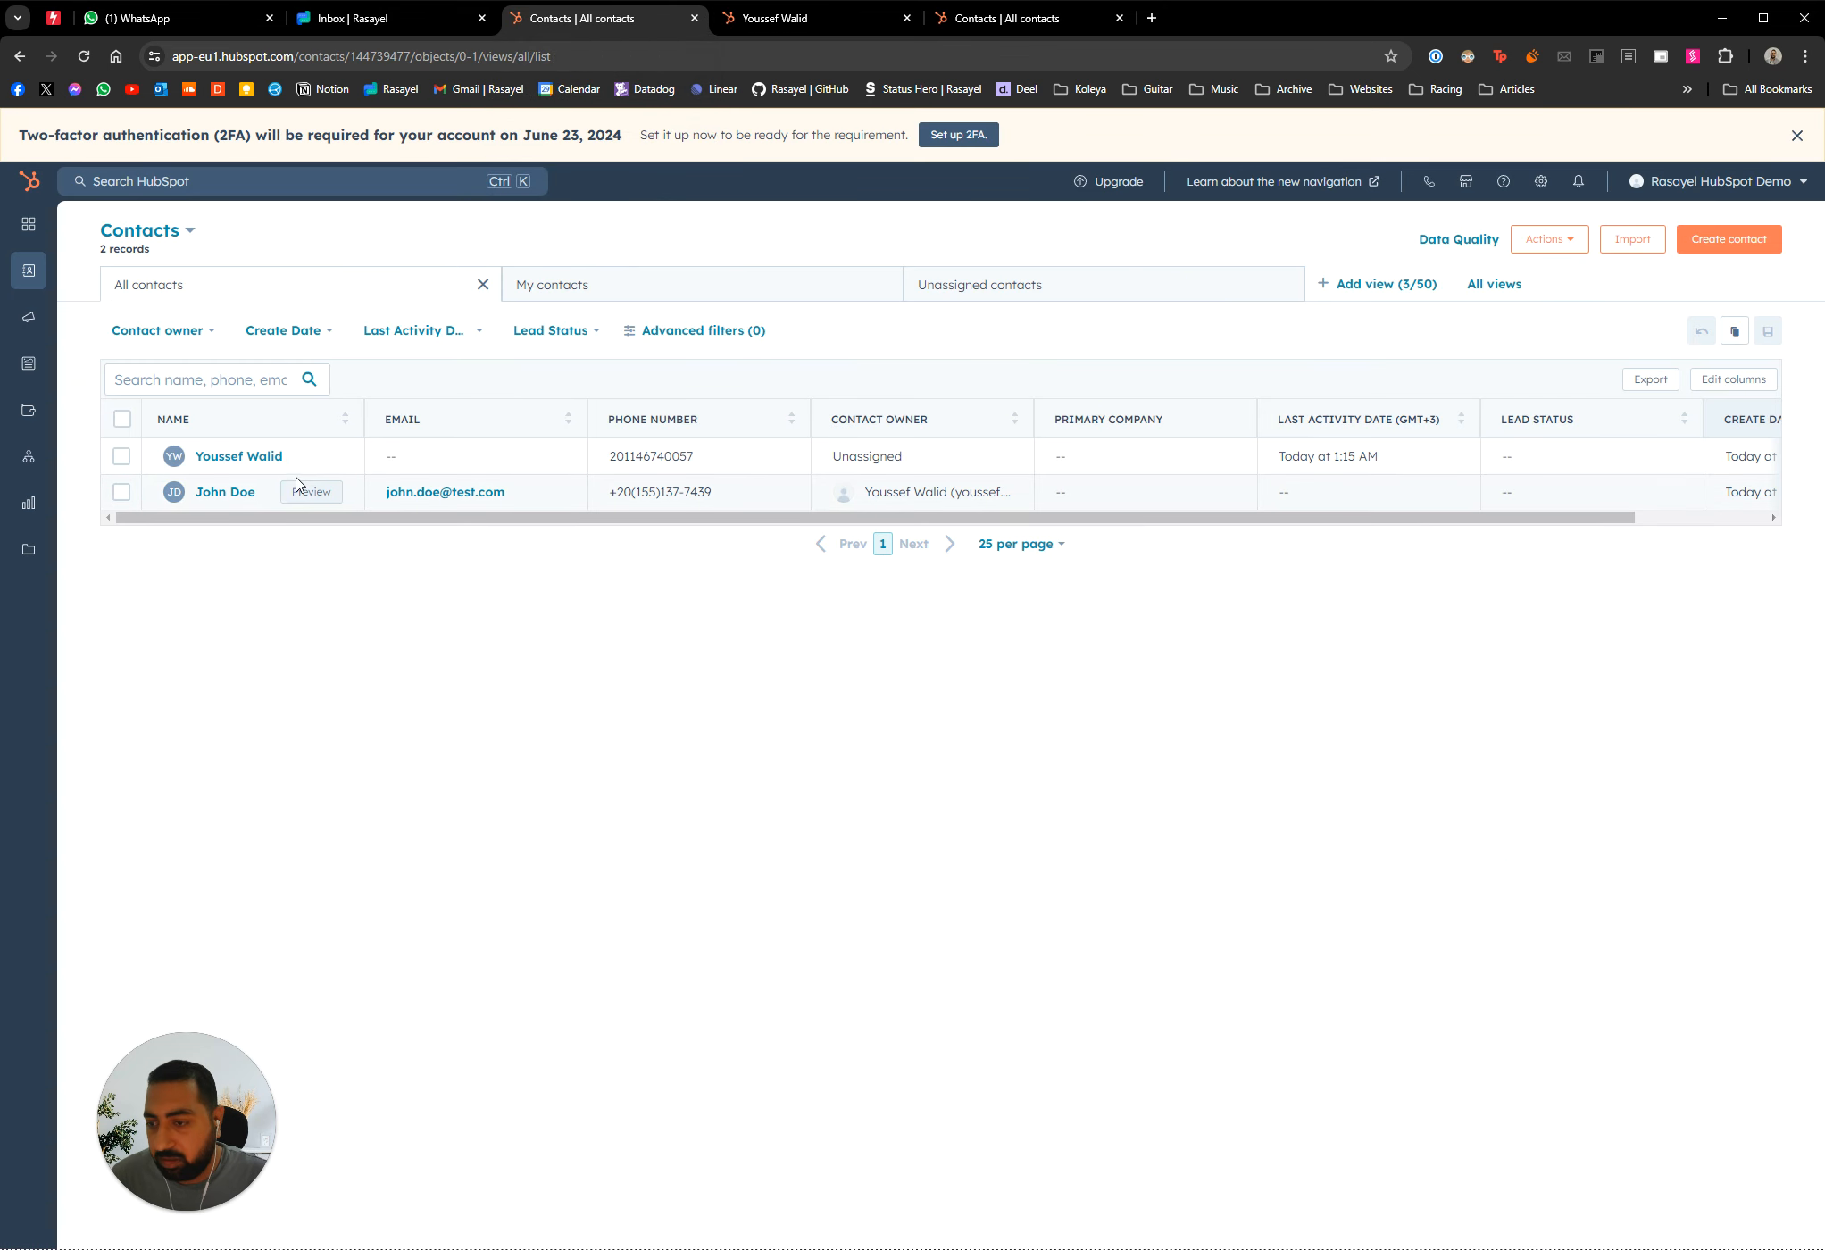
left_click(234, 459)
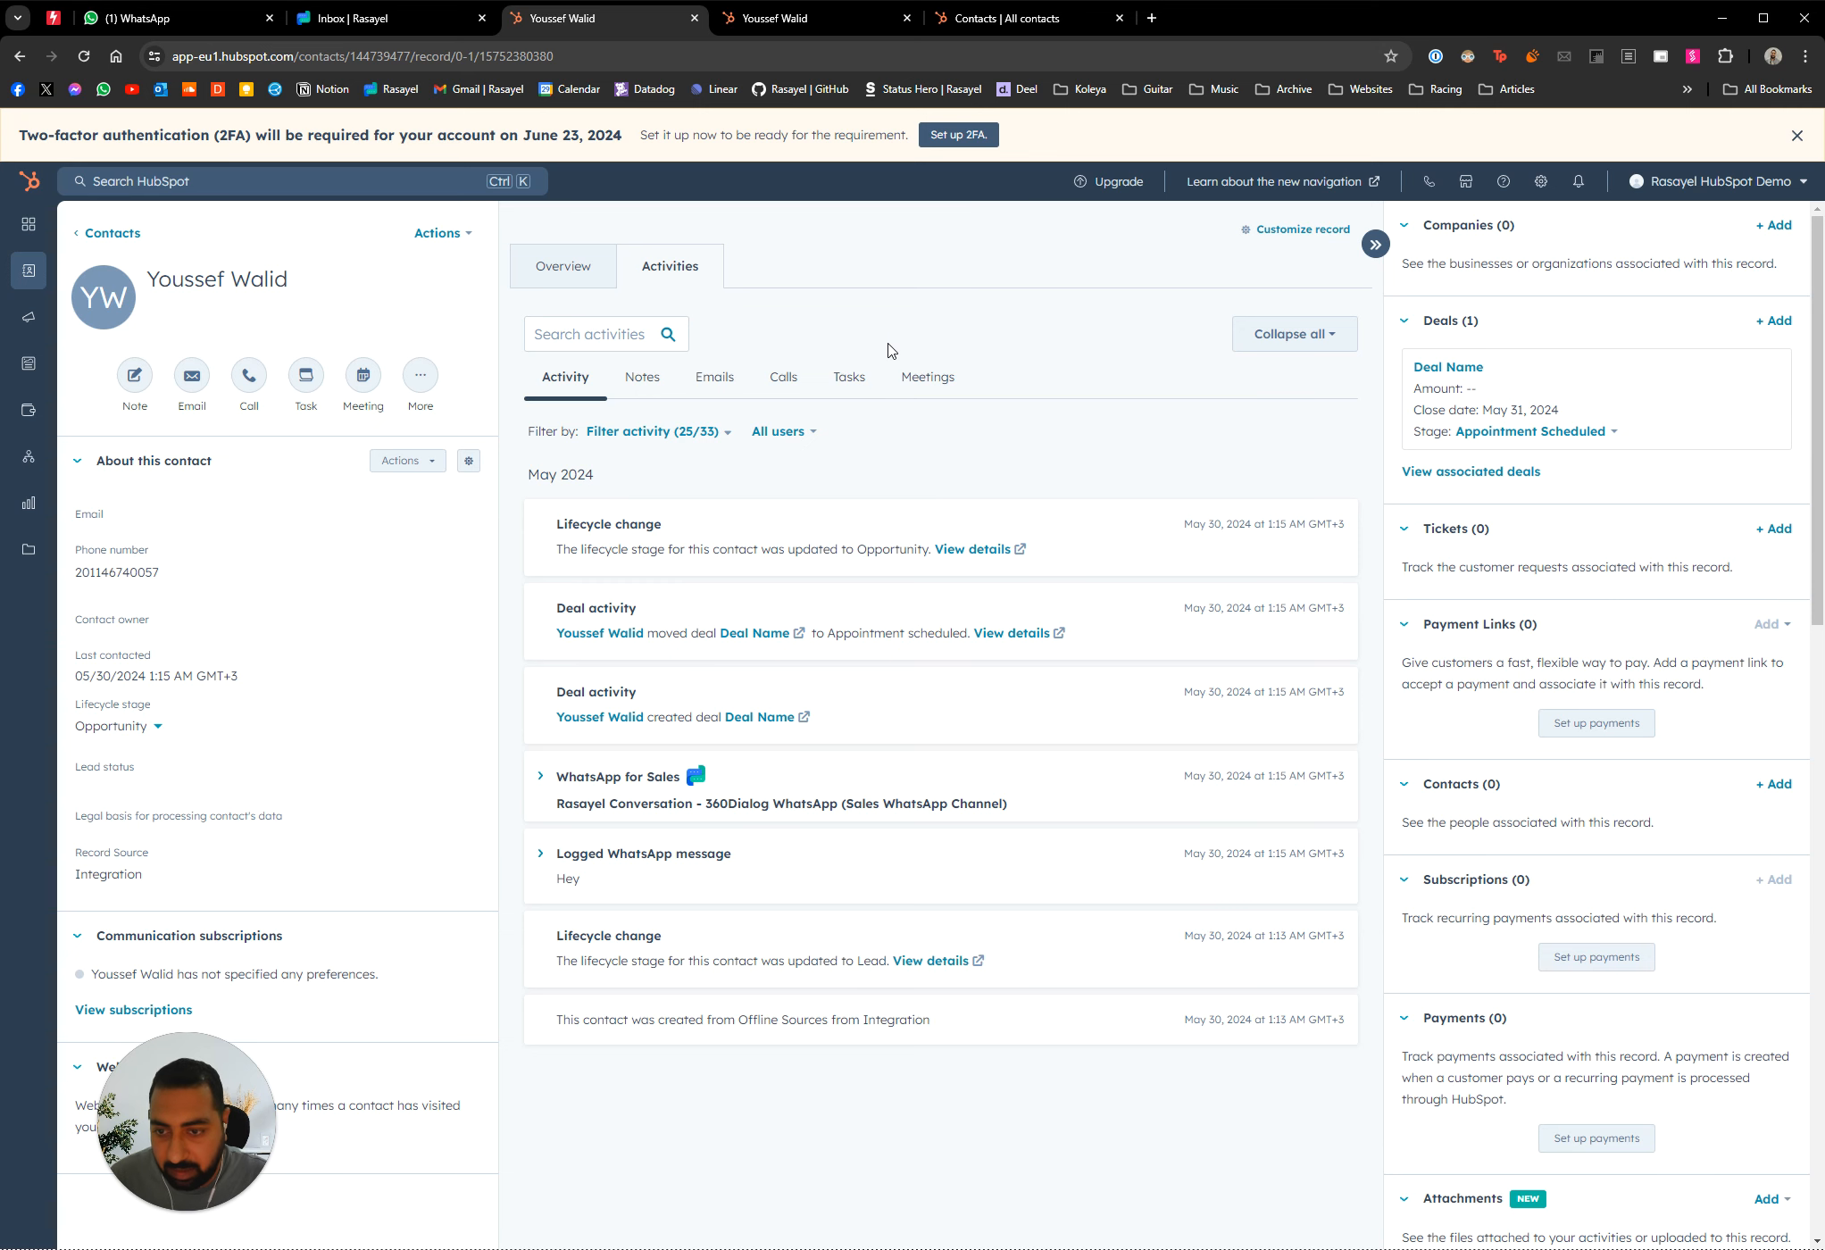
key("ctrl+shift+Tab")
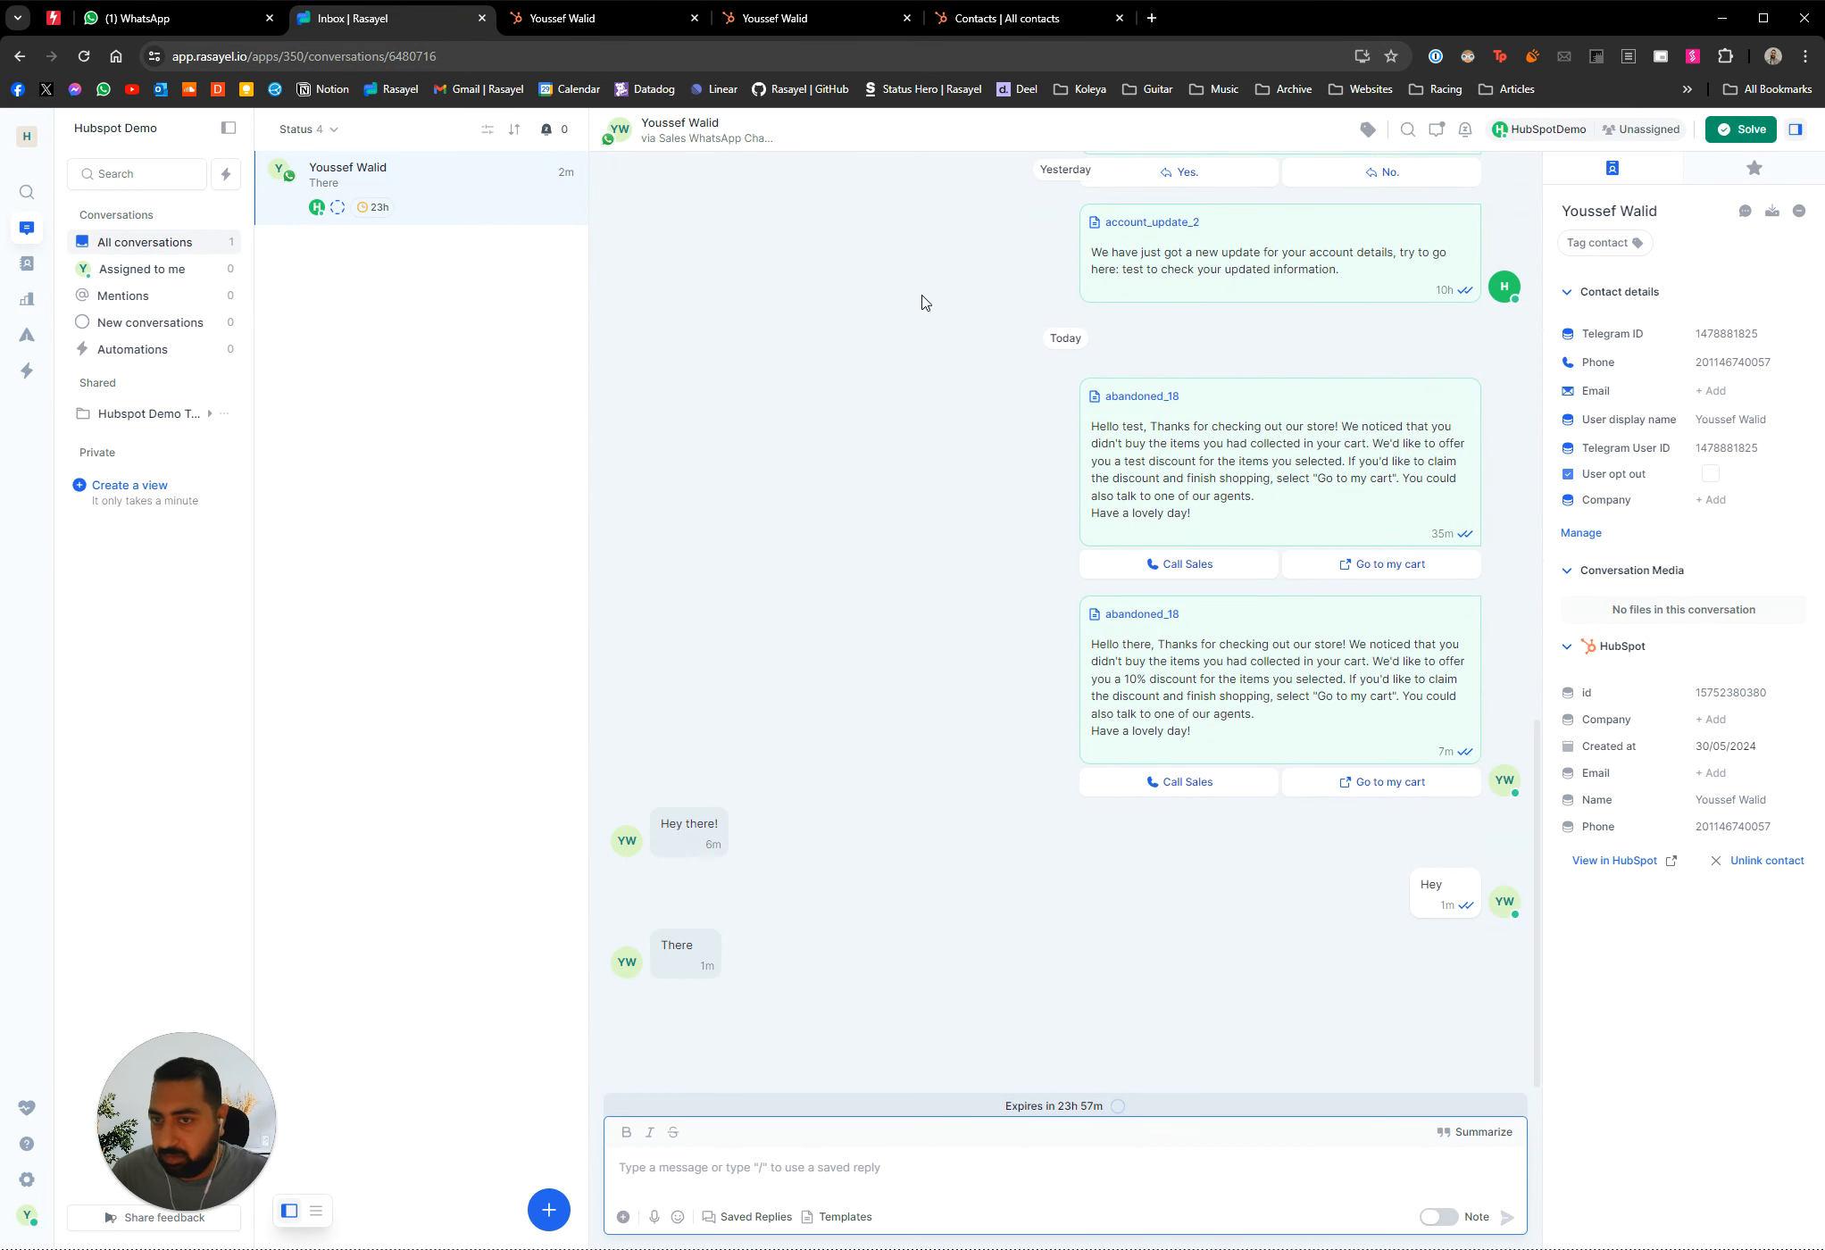
key("ctrl+Tab")
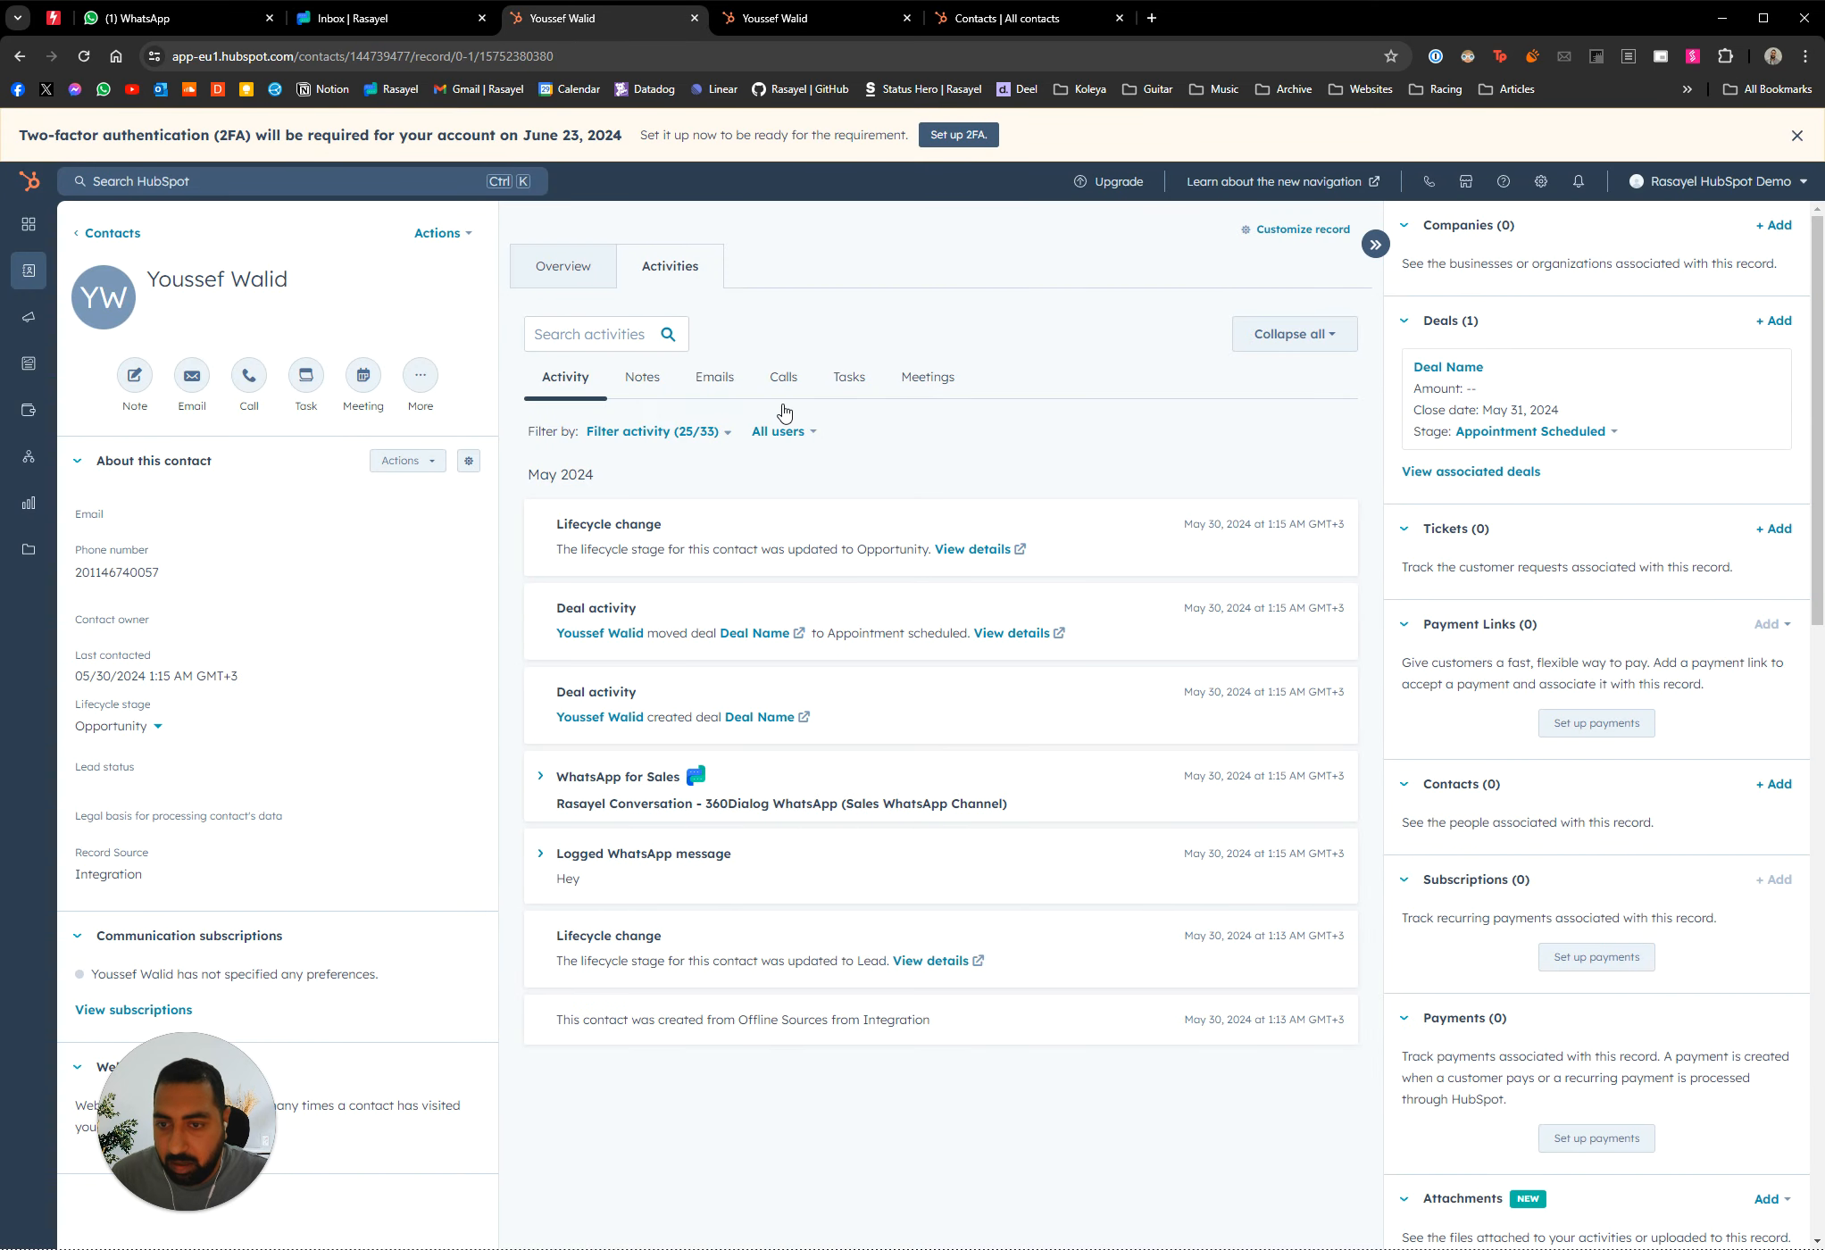
Check the timeline's activity filter for WhatsApp for Sales, and expand the WhatsApp for Sales entry to read the logged conversation
left_click(719, 432)
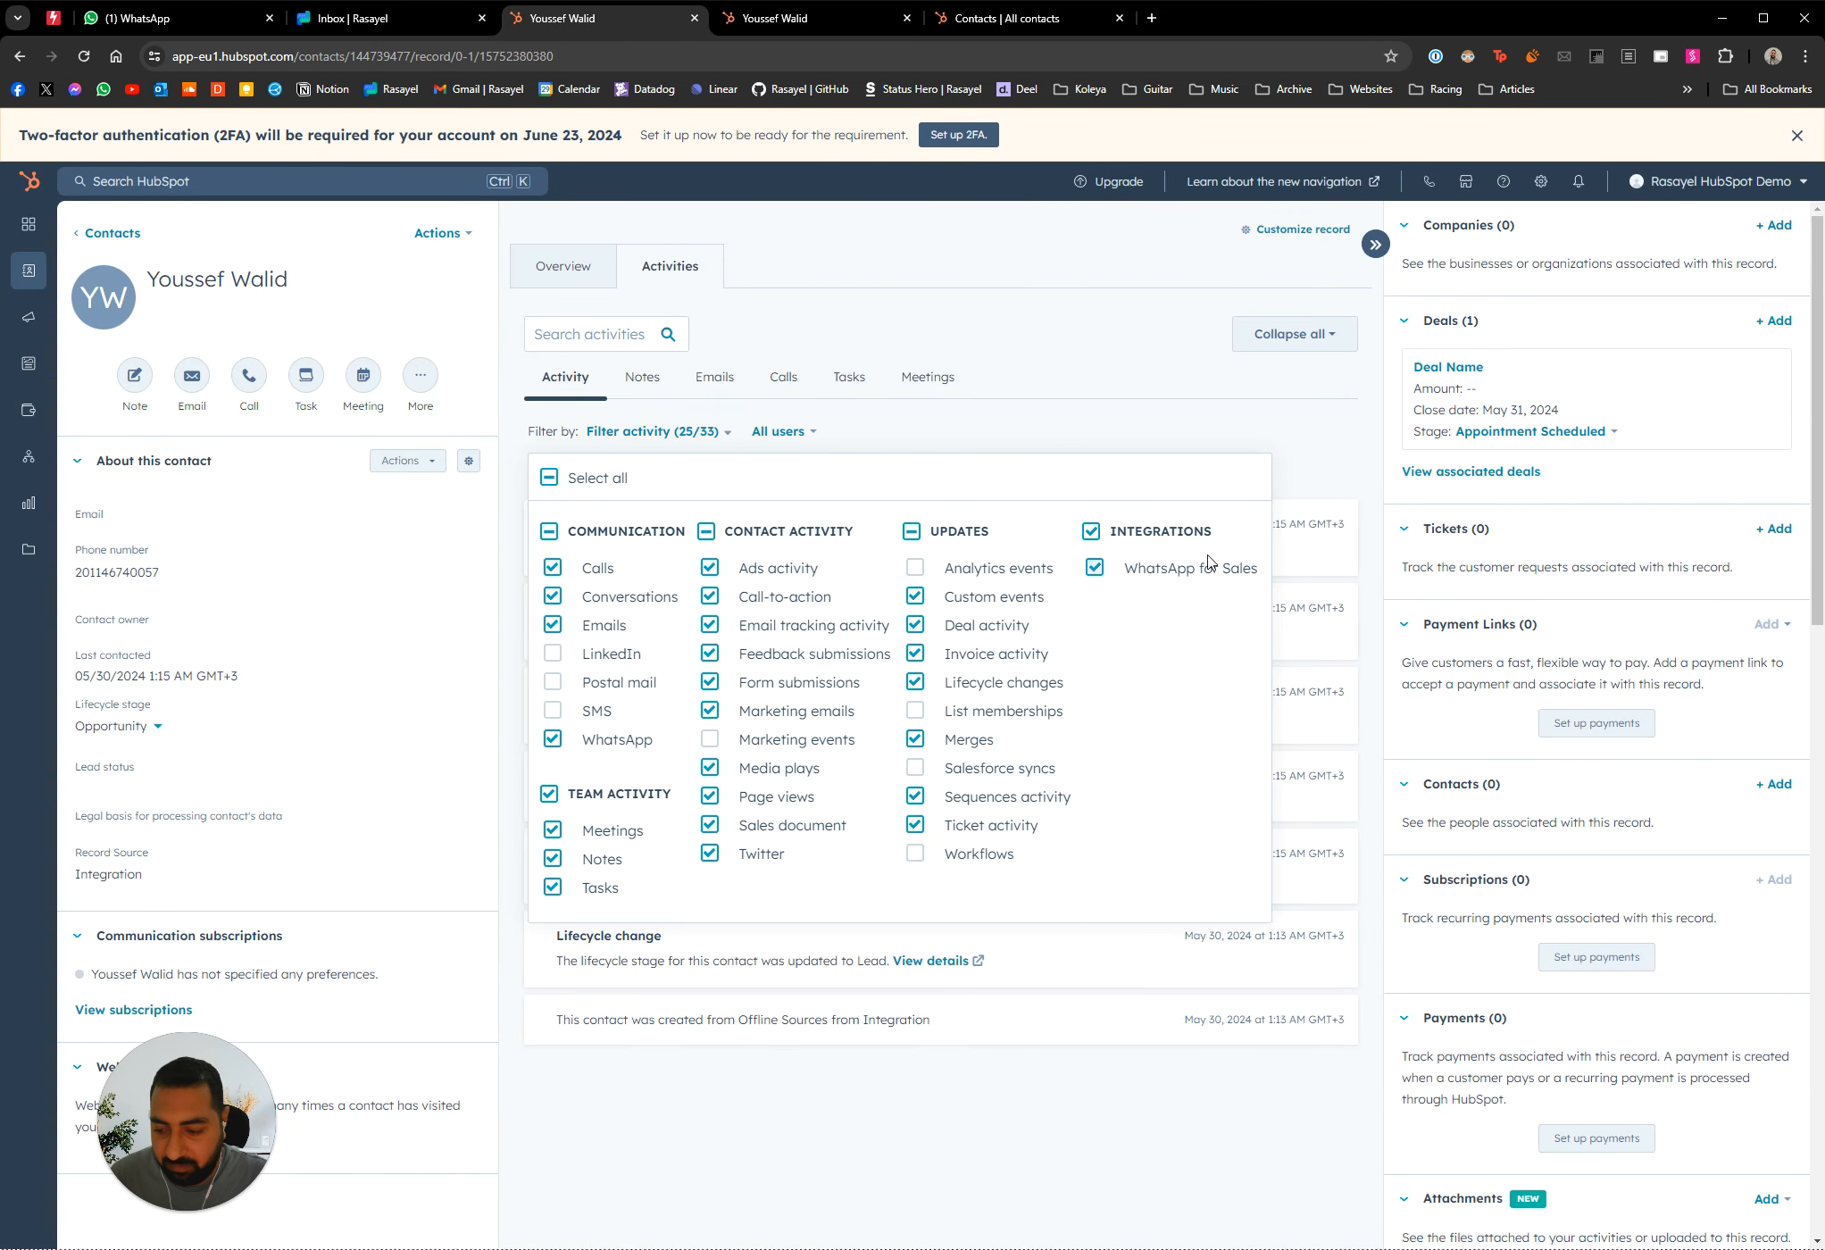
left_click(1102, 398)
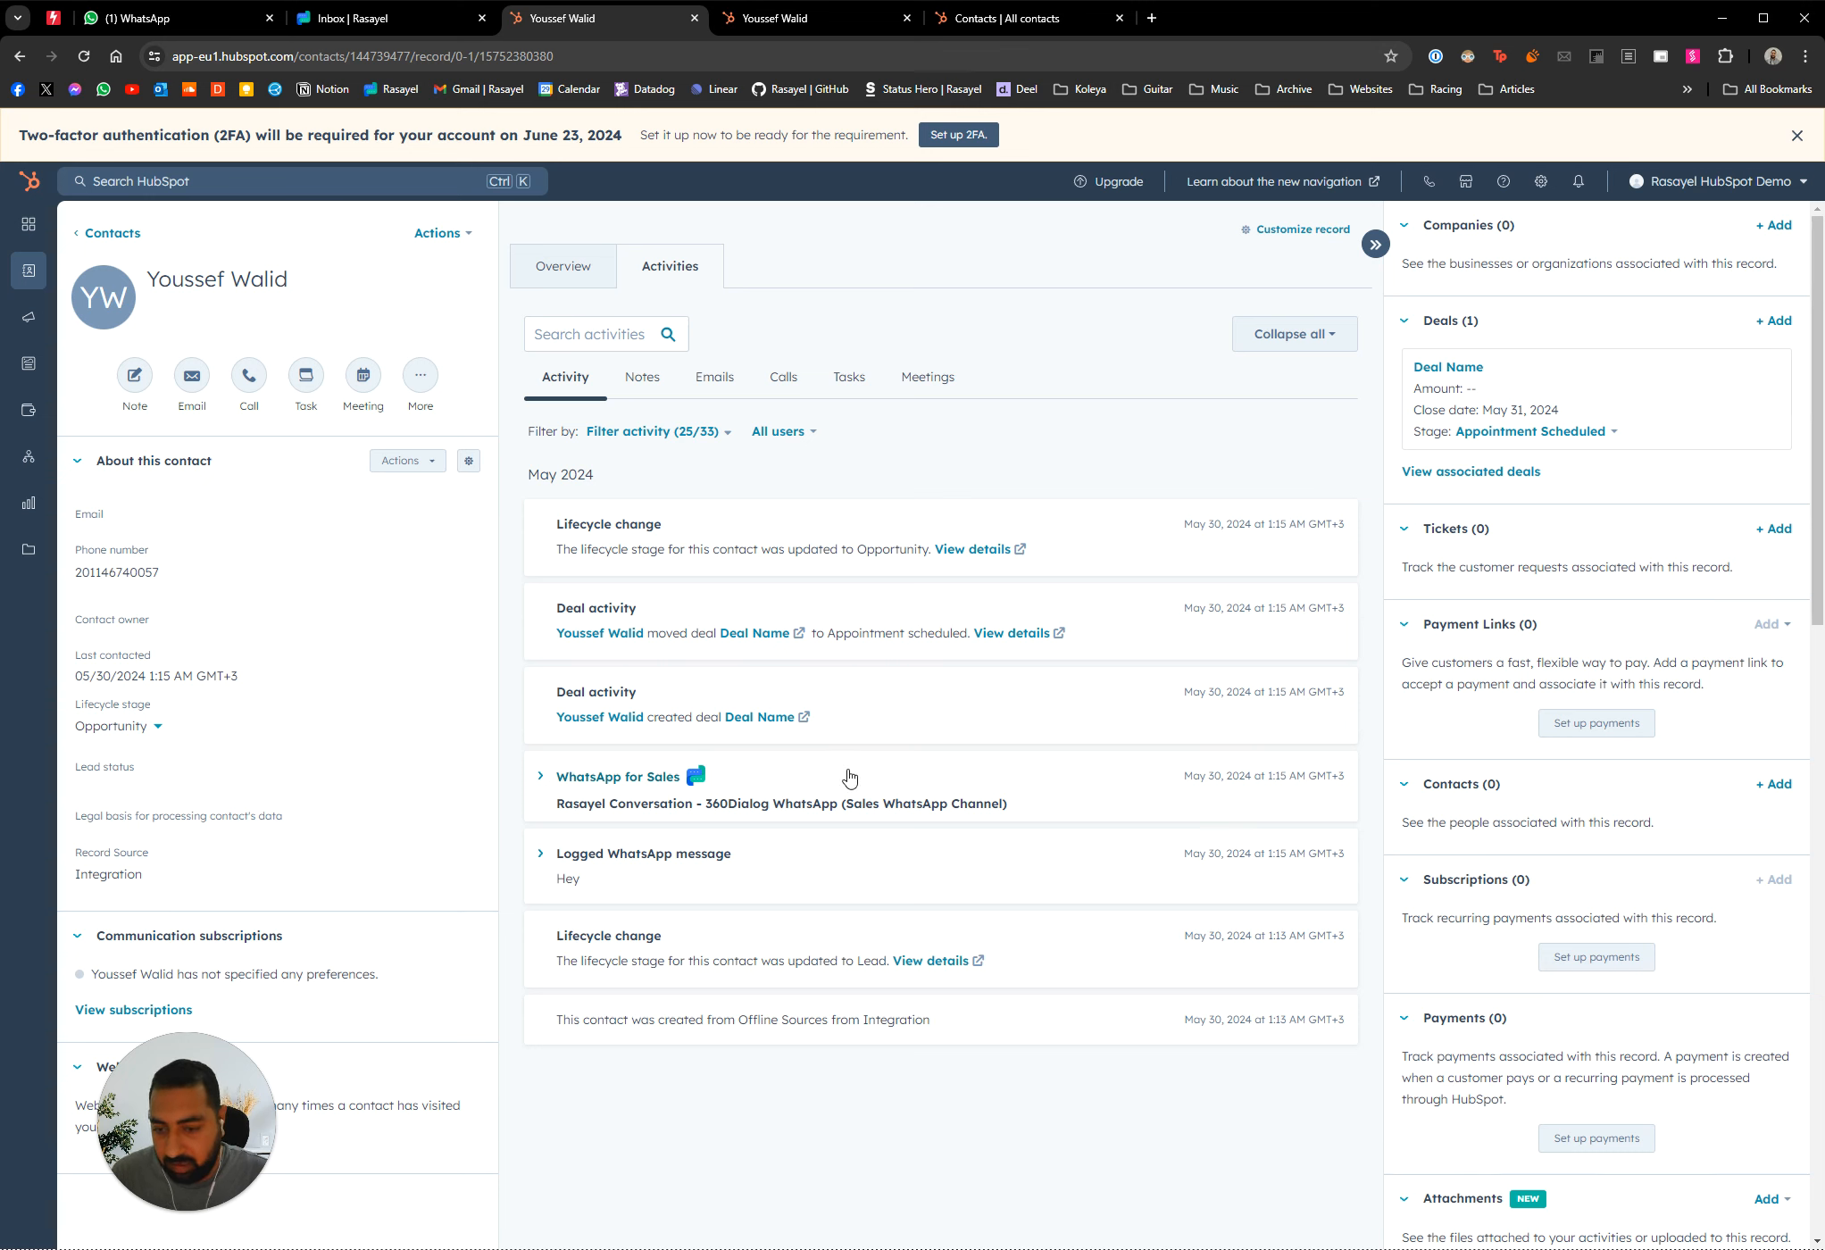
left_click(542, 777)
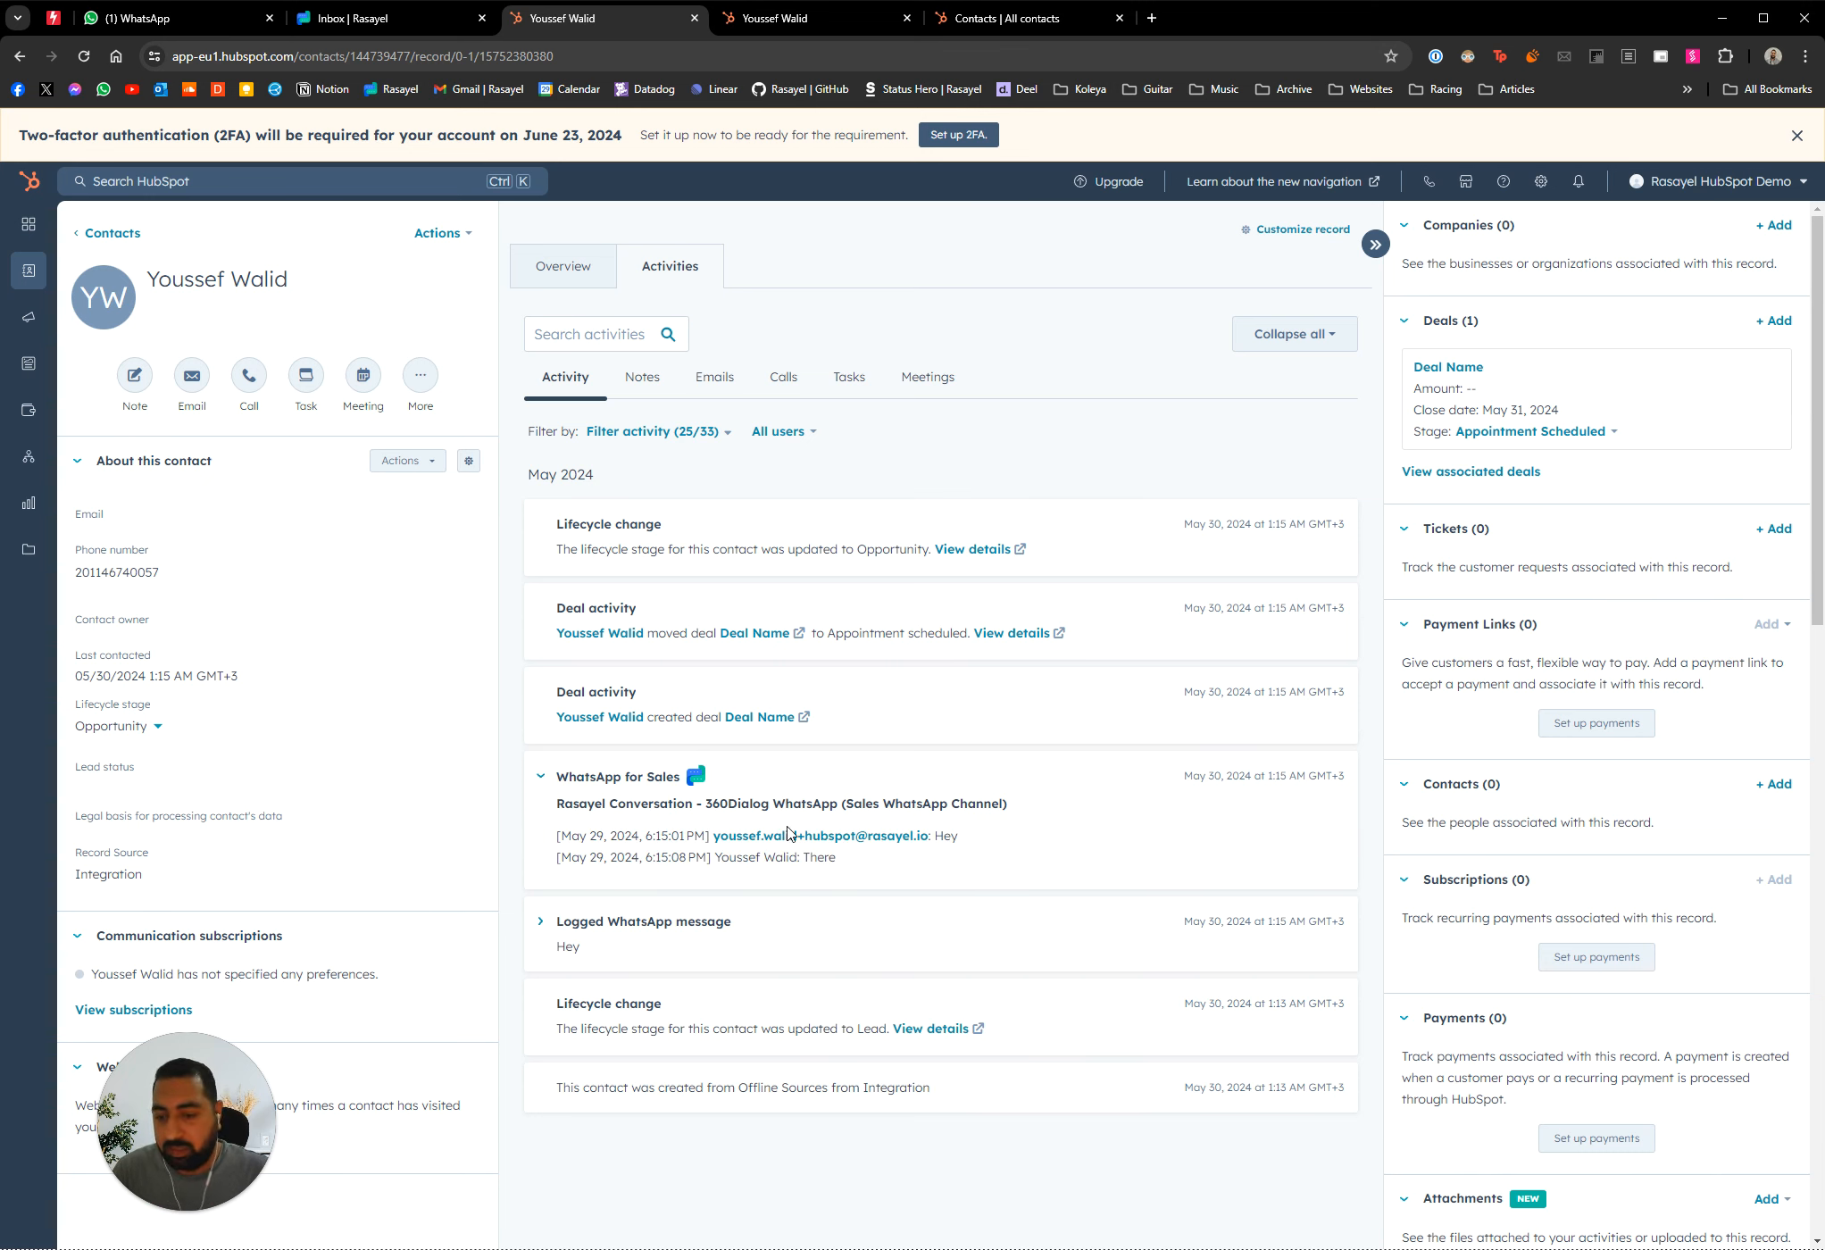
double_click(819, 858)
left_click(825, 1171)
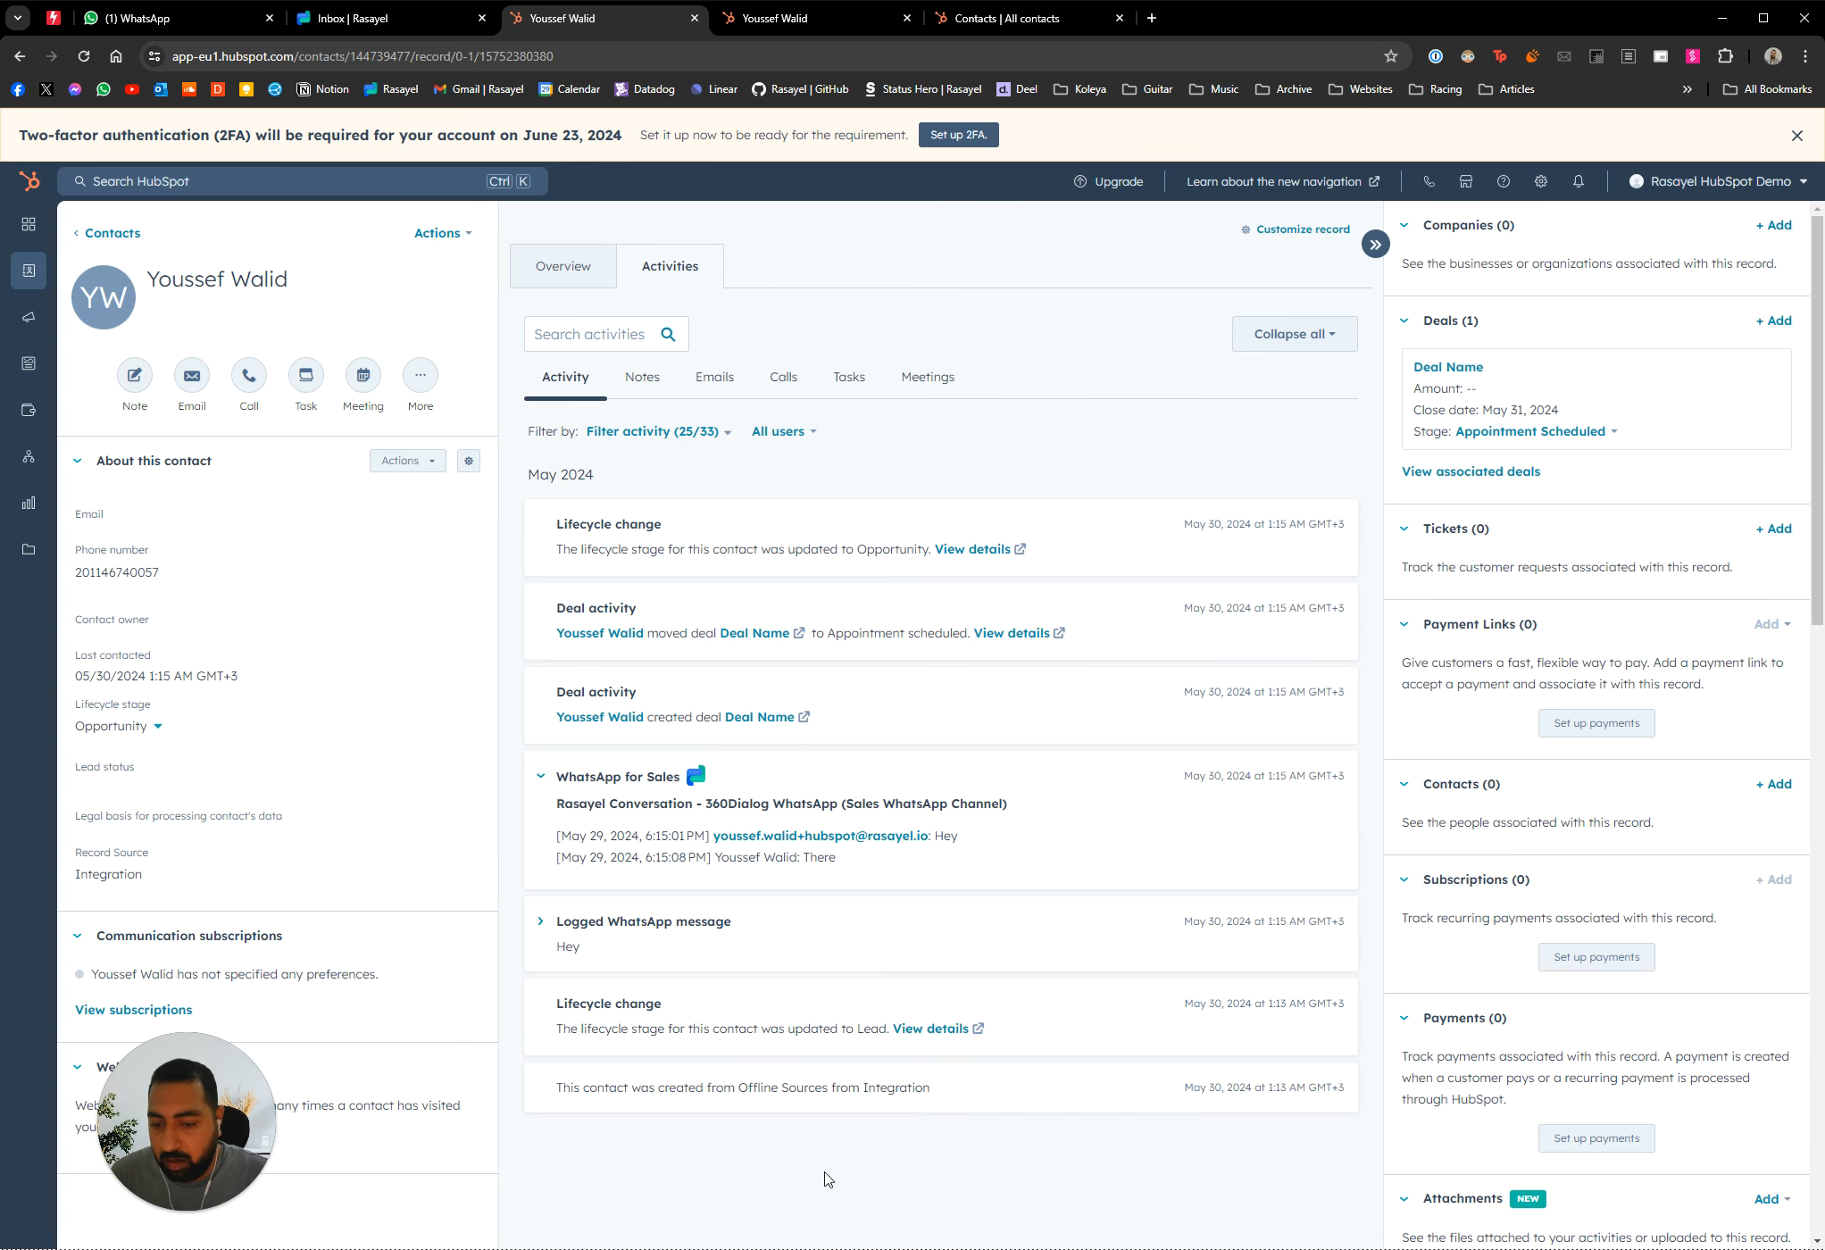
Send "Another message" to the contact from the Rasayel conversation and check that it arrives in WhatsApp
left_click(329, 18)
type("An")
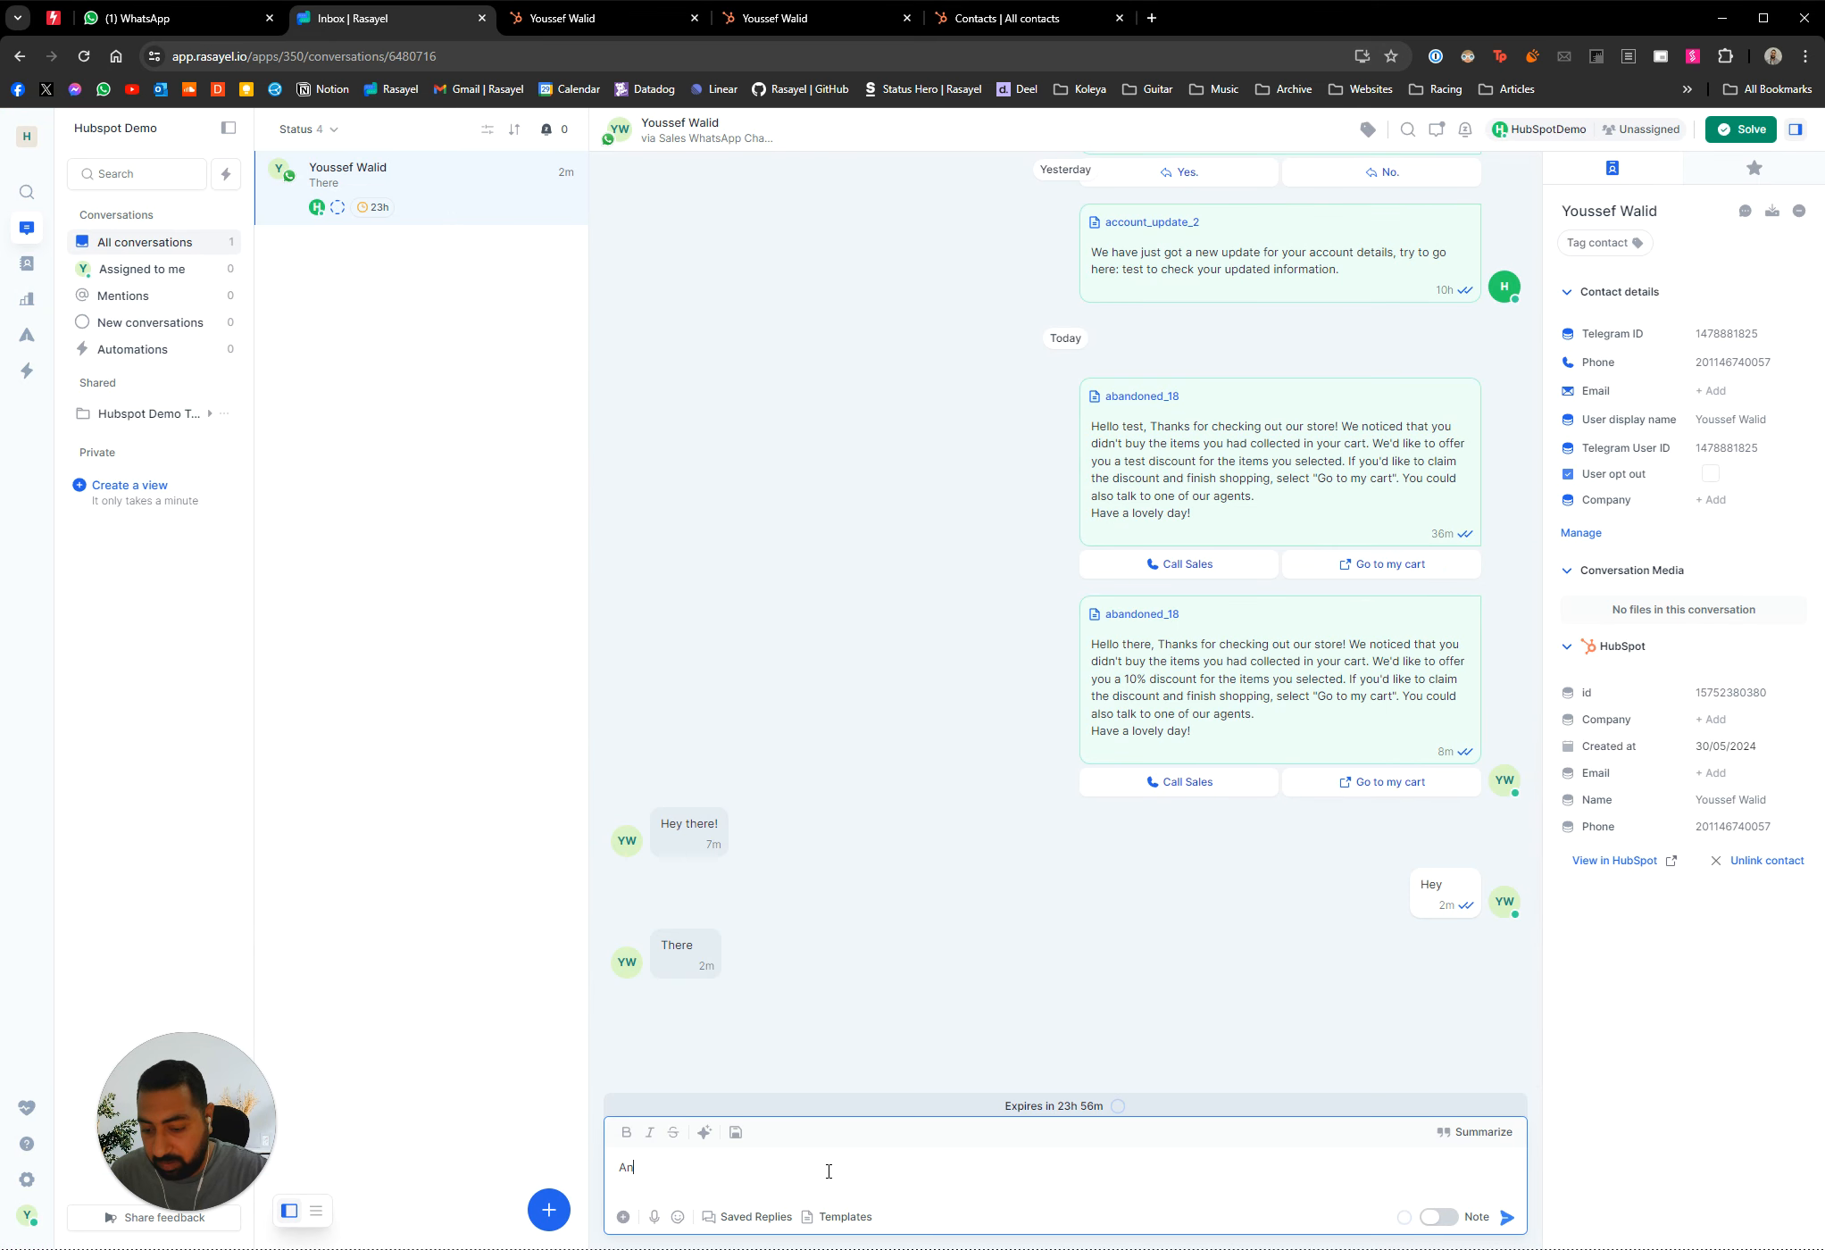
type("other message")
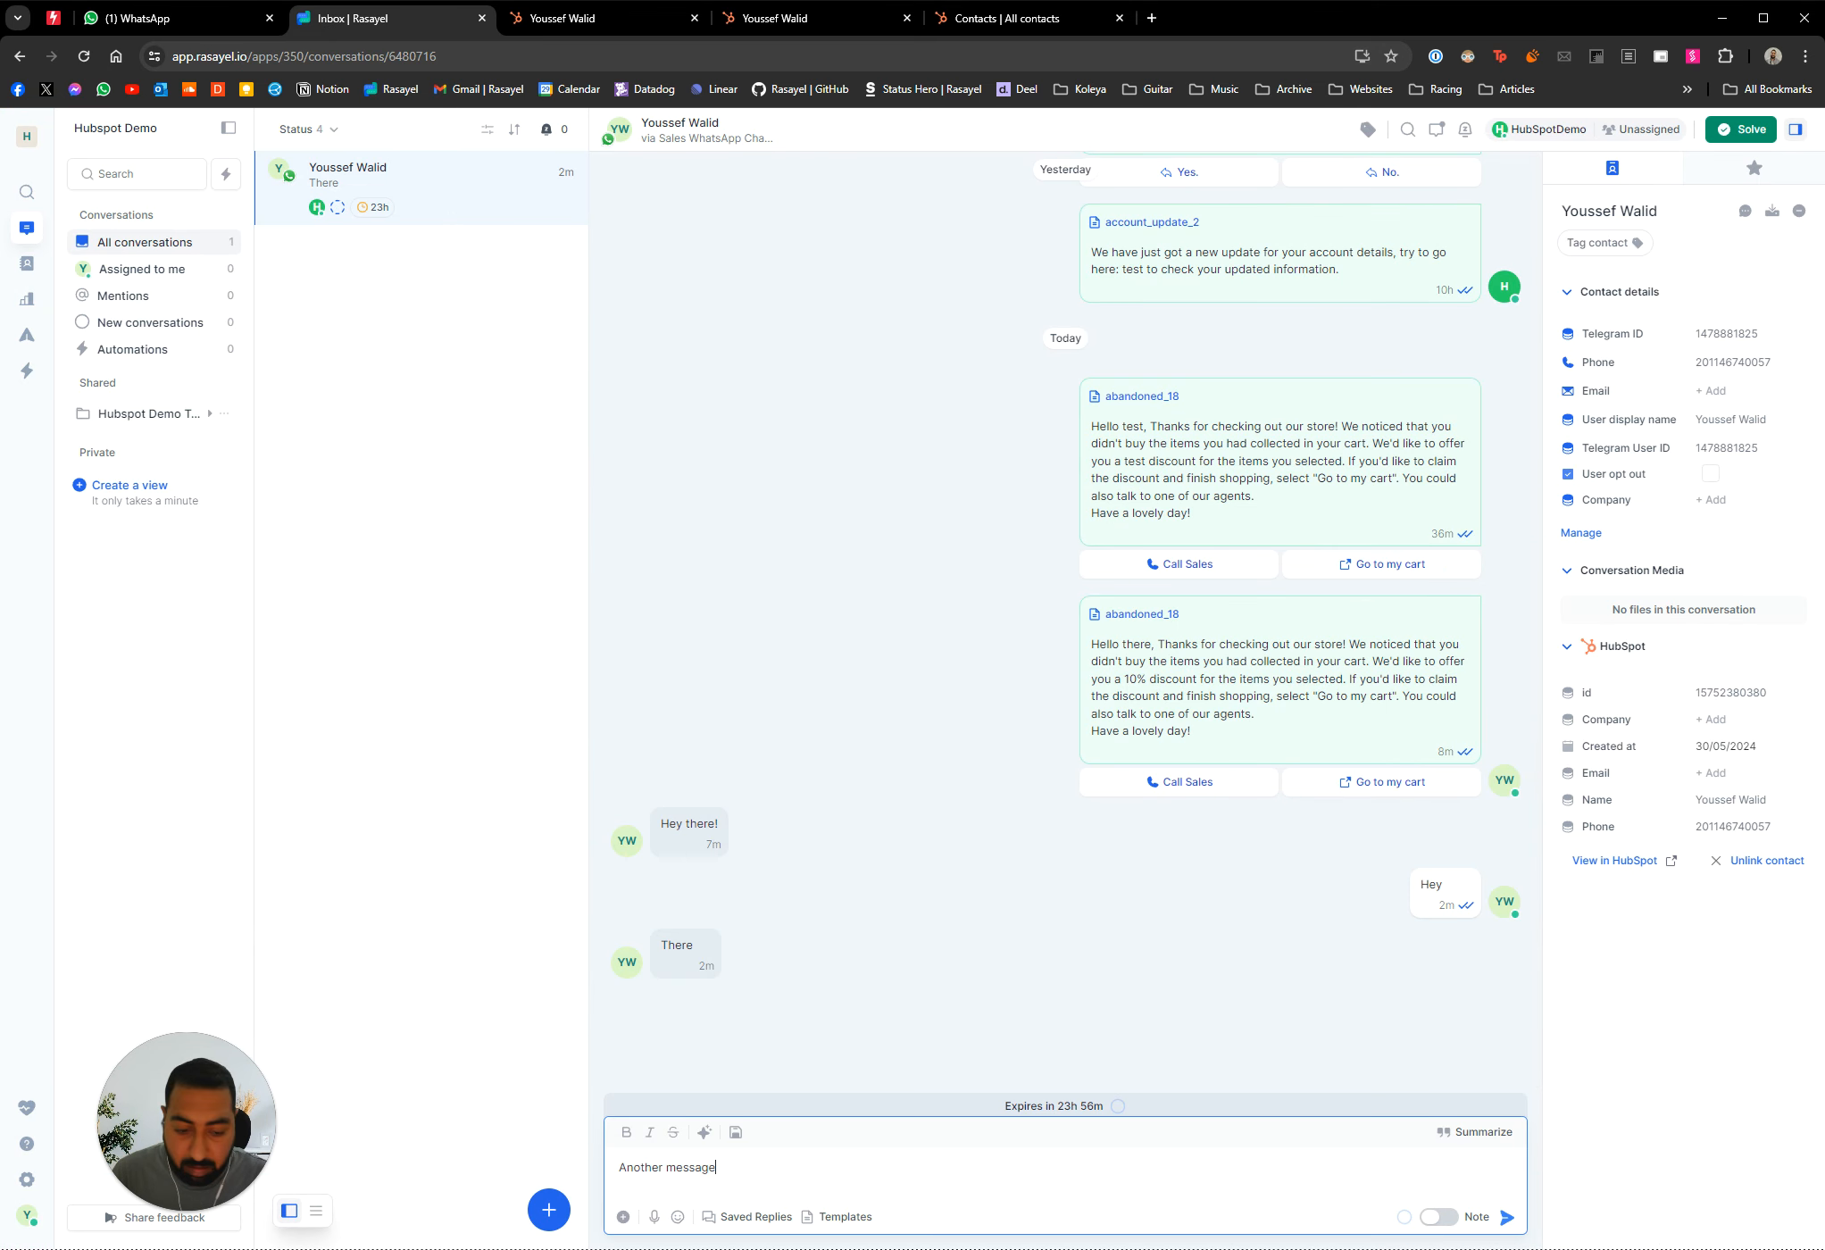
left_click(1513, 1216)
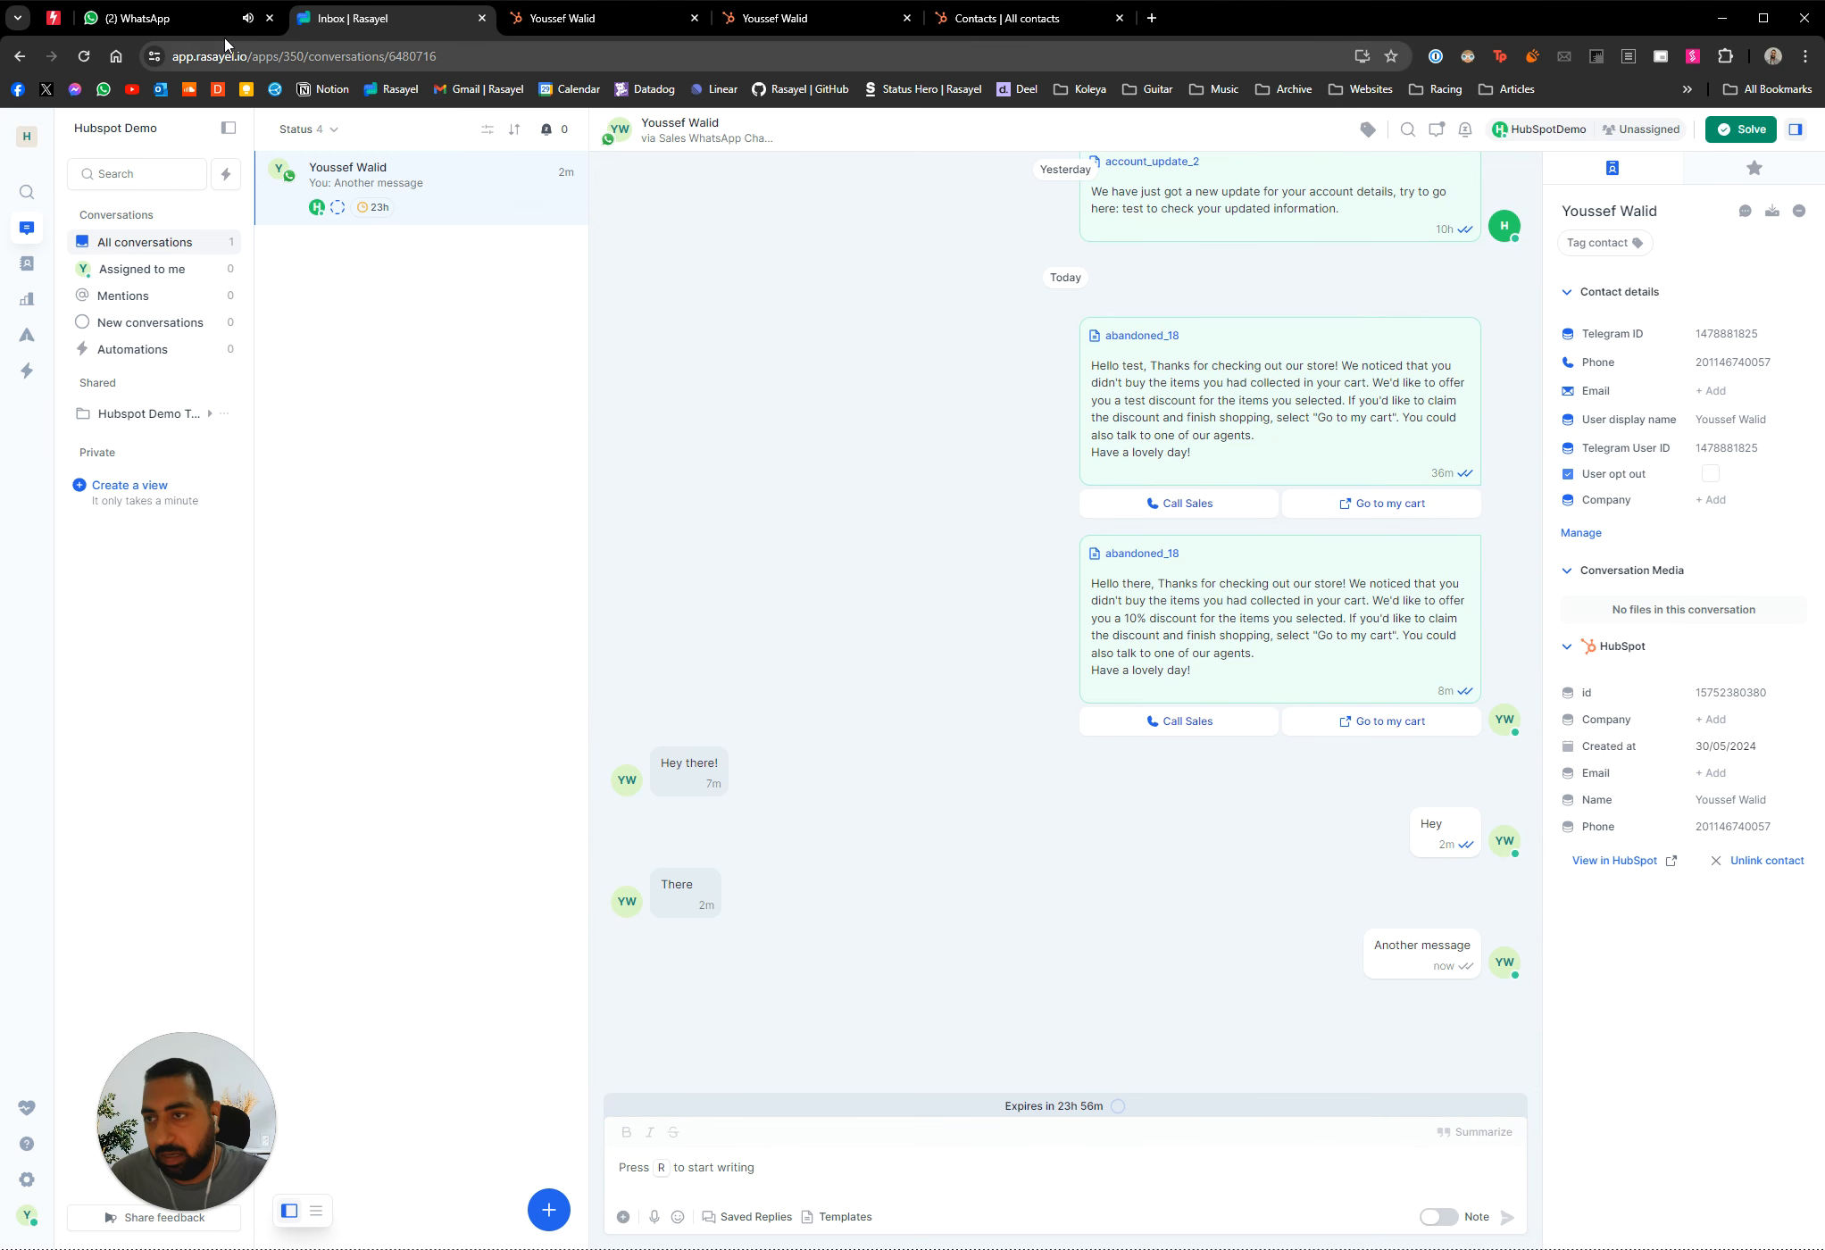
left_click(197, 29)
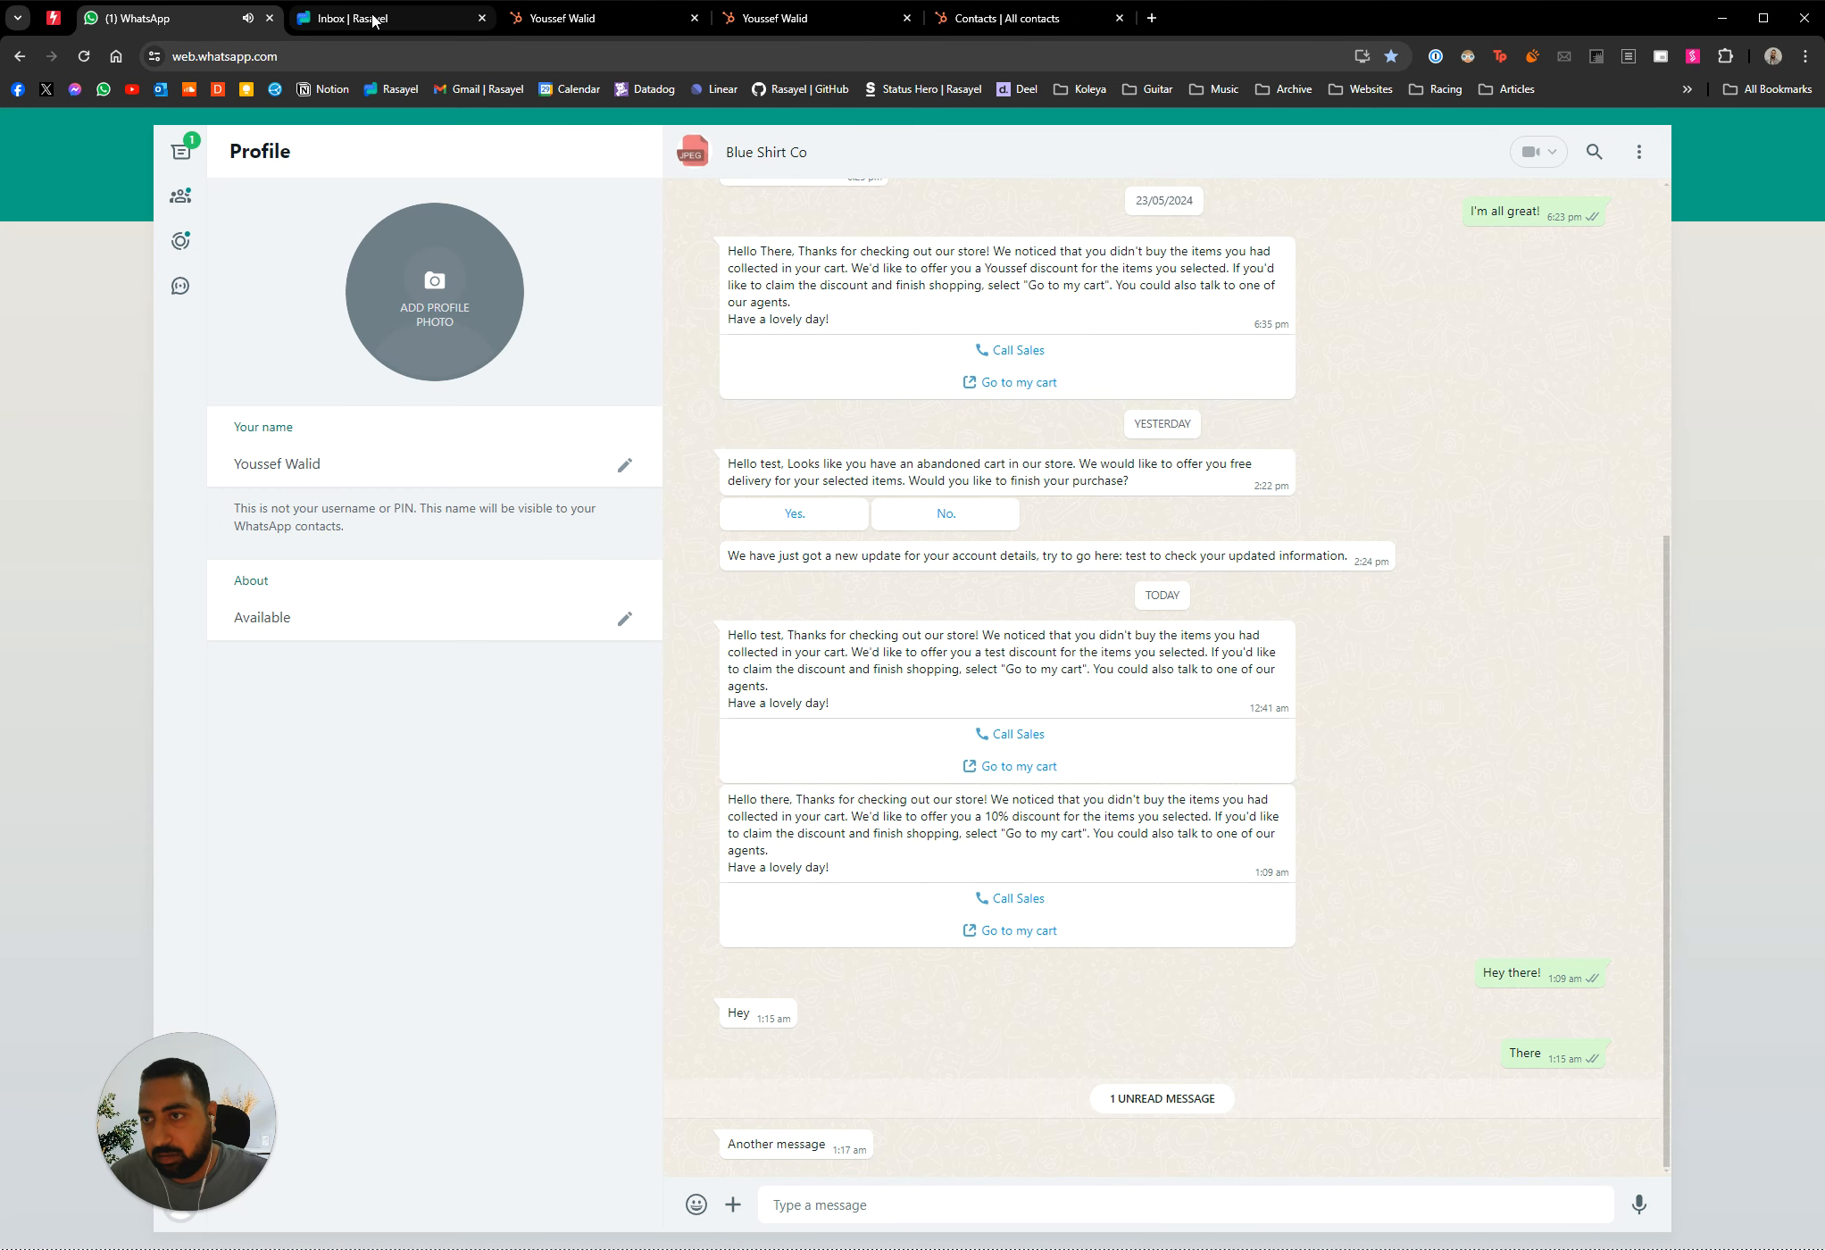
triple_click(776, 1143)
Reload the contact's HubSpot record and expand the WhatsApp for Sales activity to find the newly logged message
left_click(589, 18)
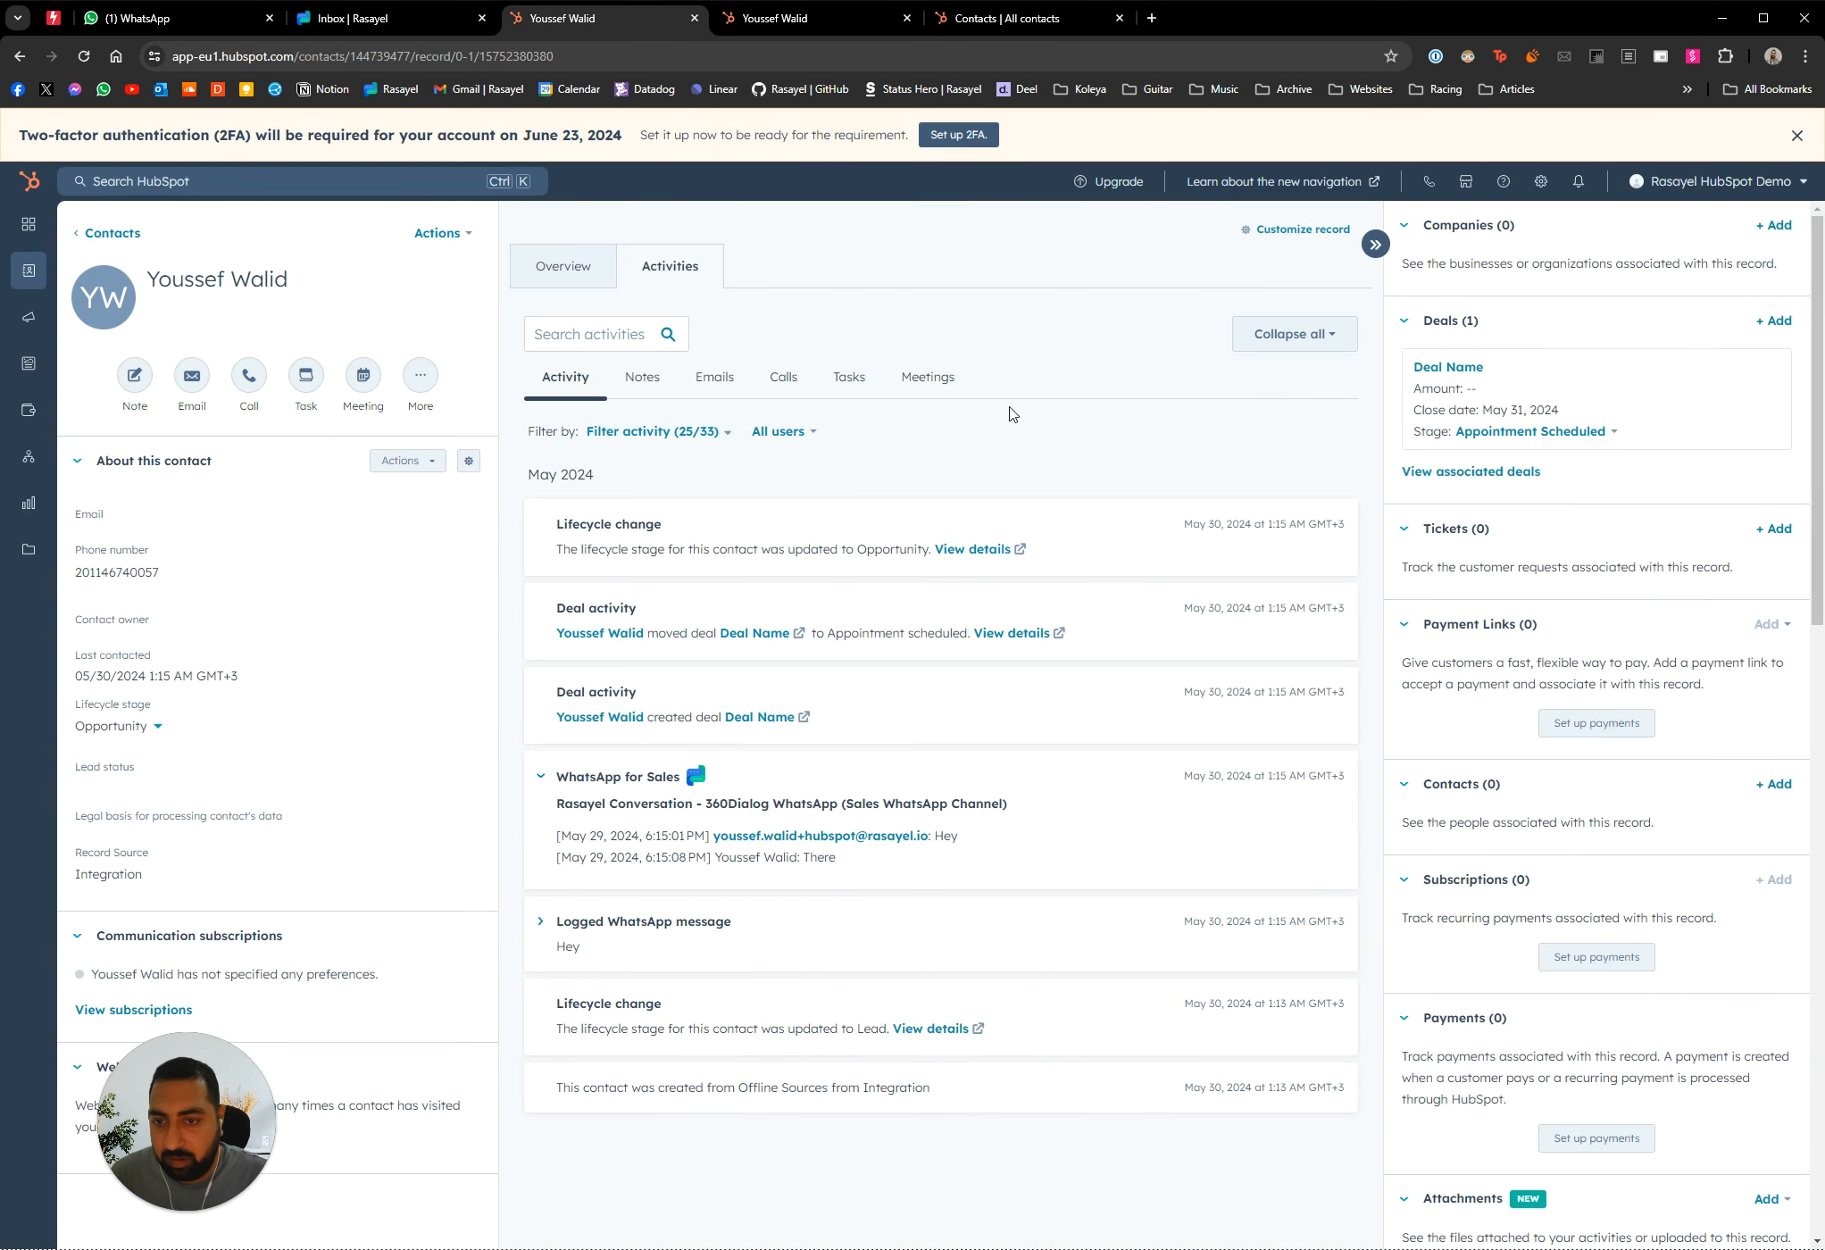
key("F5")
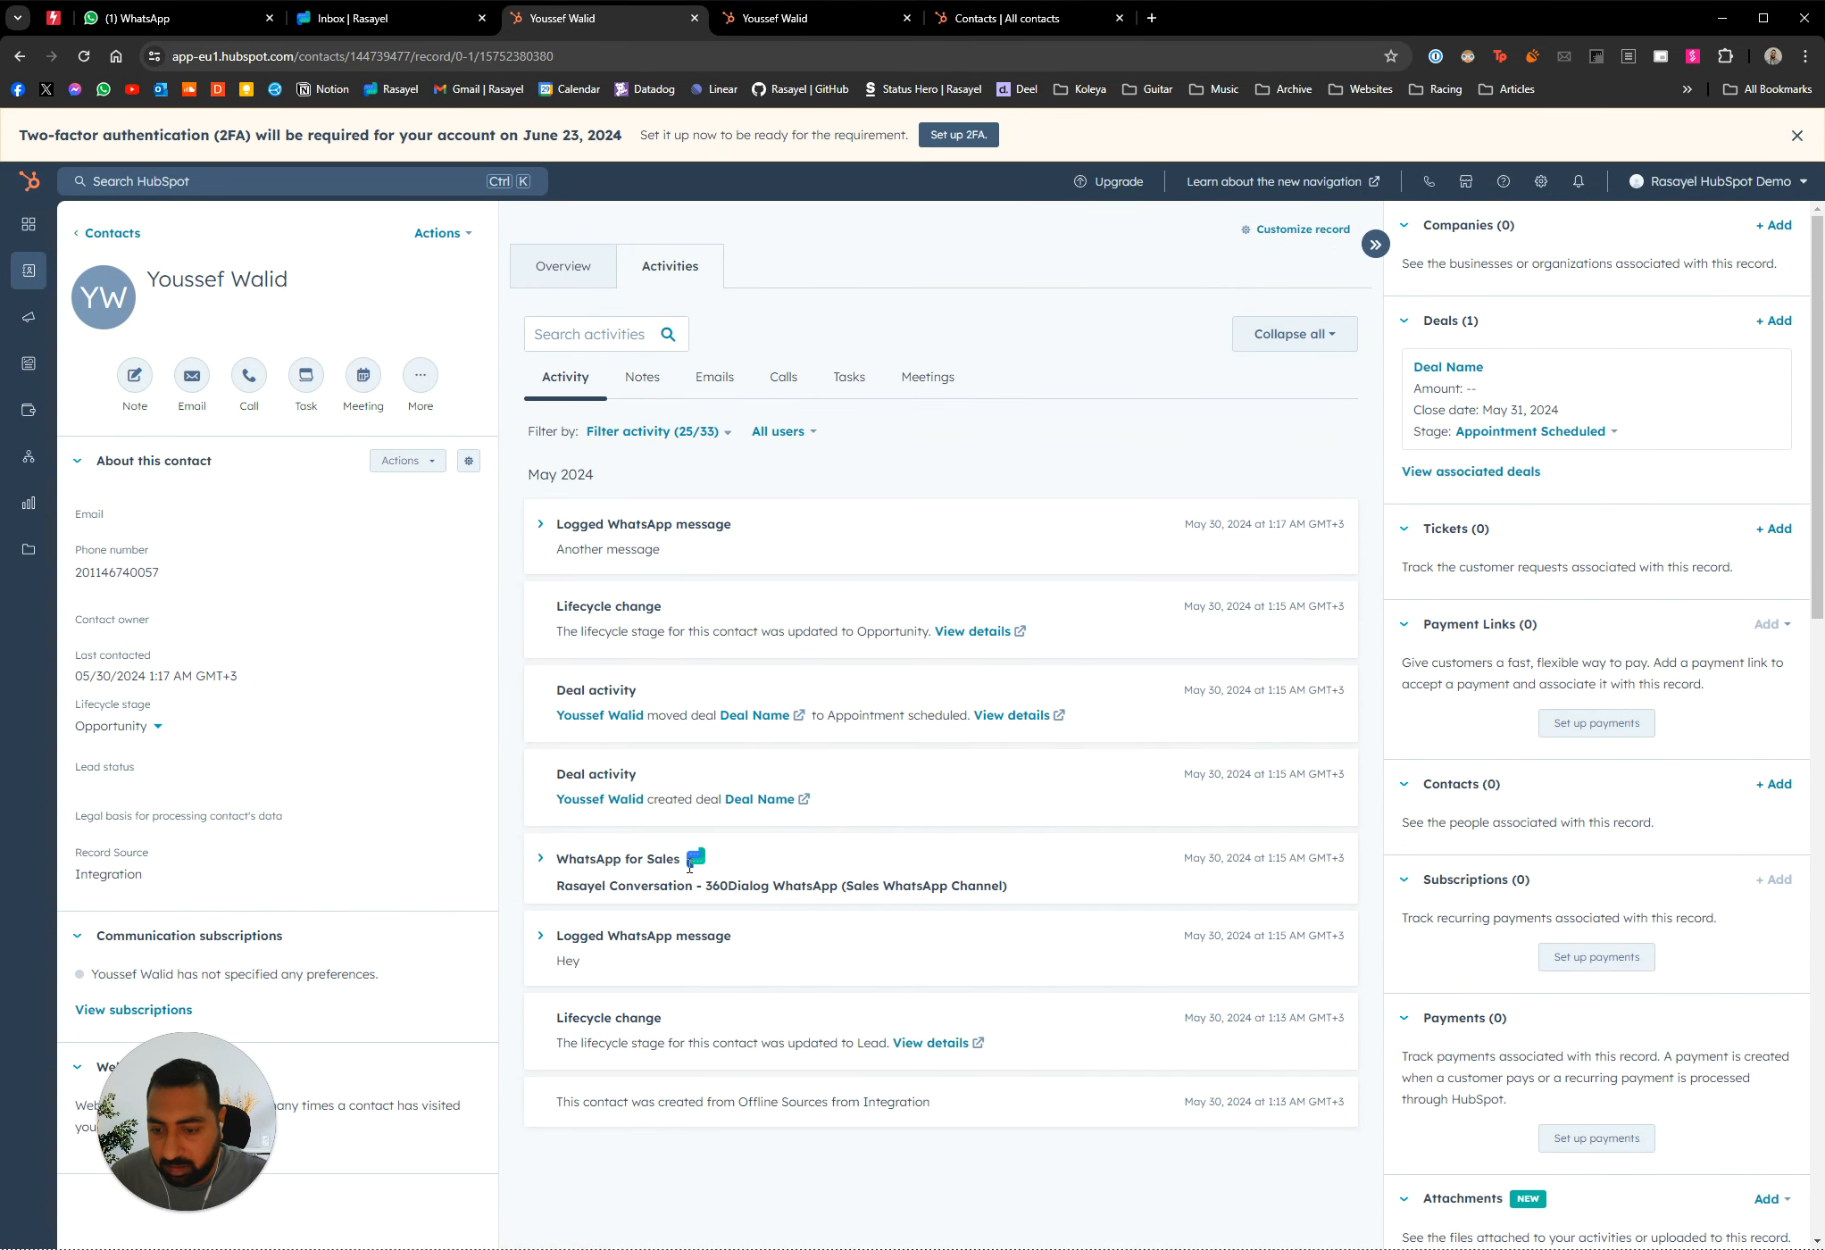
left_click(625, 859)
left_click_drag(1039, 944, 890, 946)
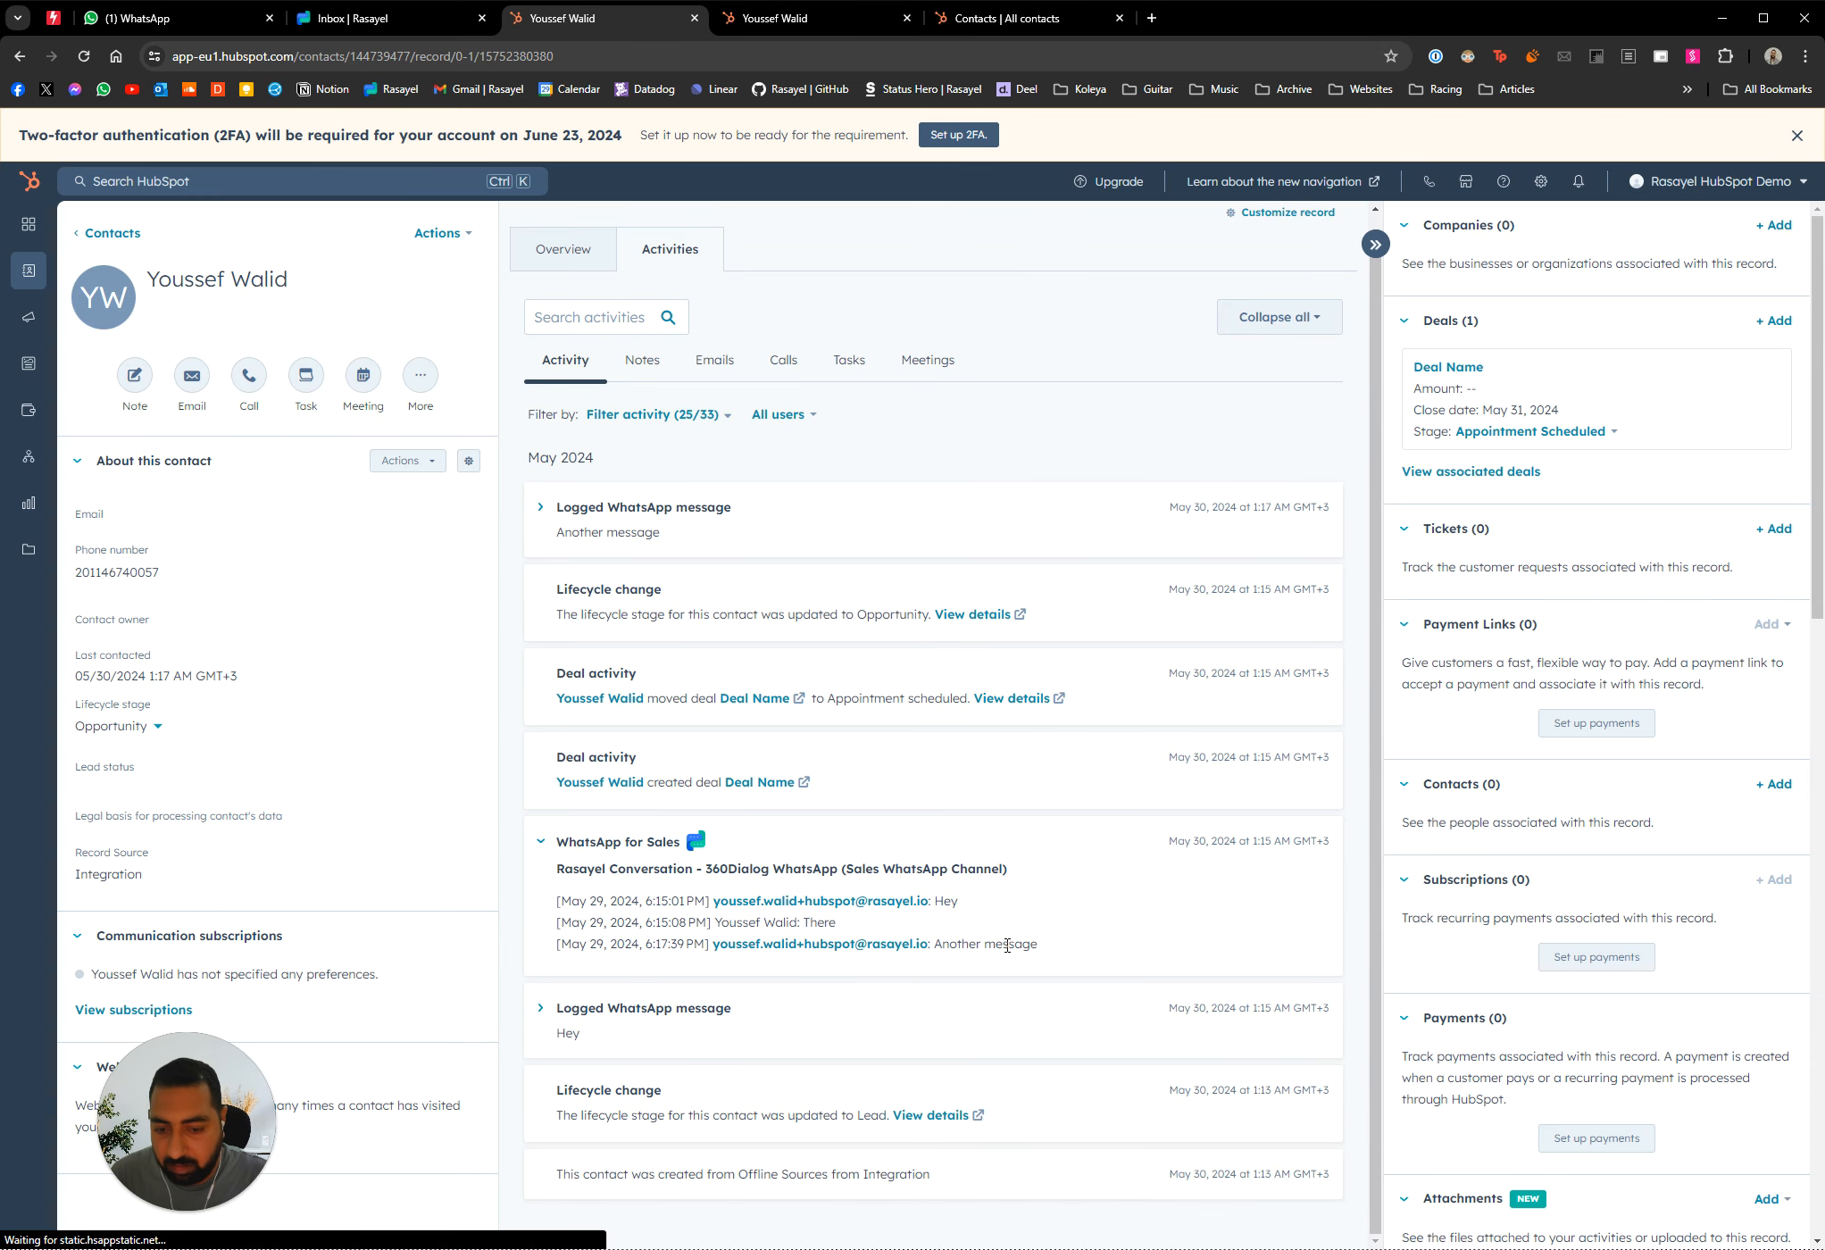
Switch to WhatsApp and send "The other side" in the Blue Shirt Co chat
key("ctrl+2")
left_click(986, 1189)
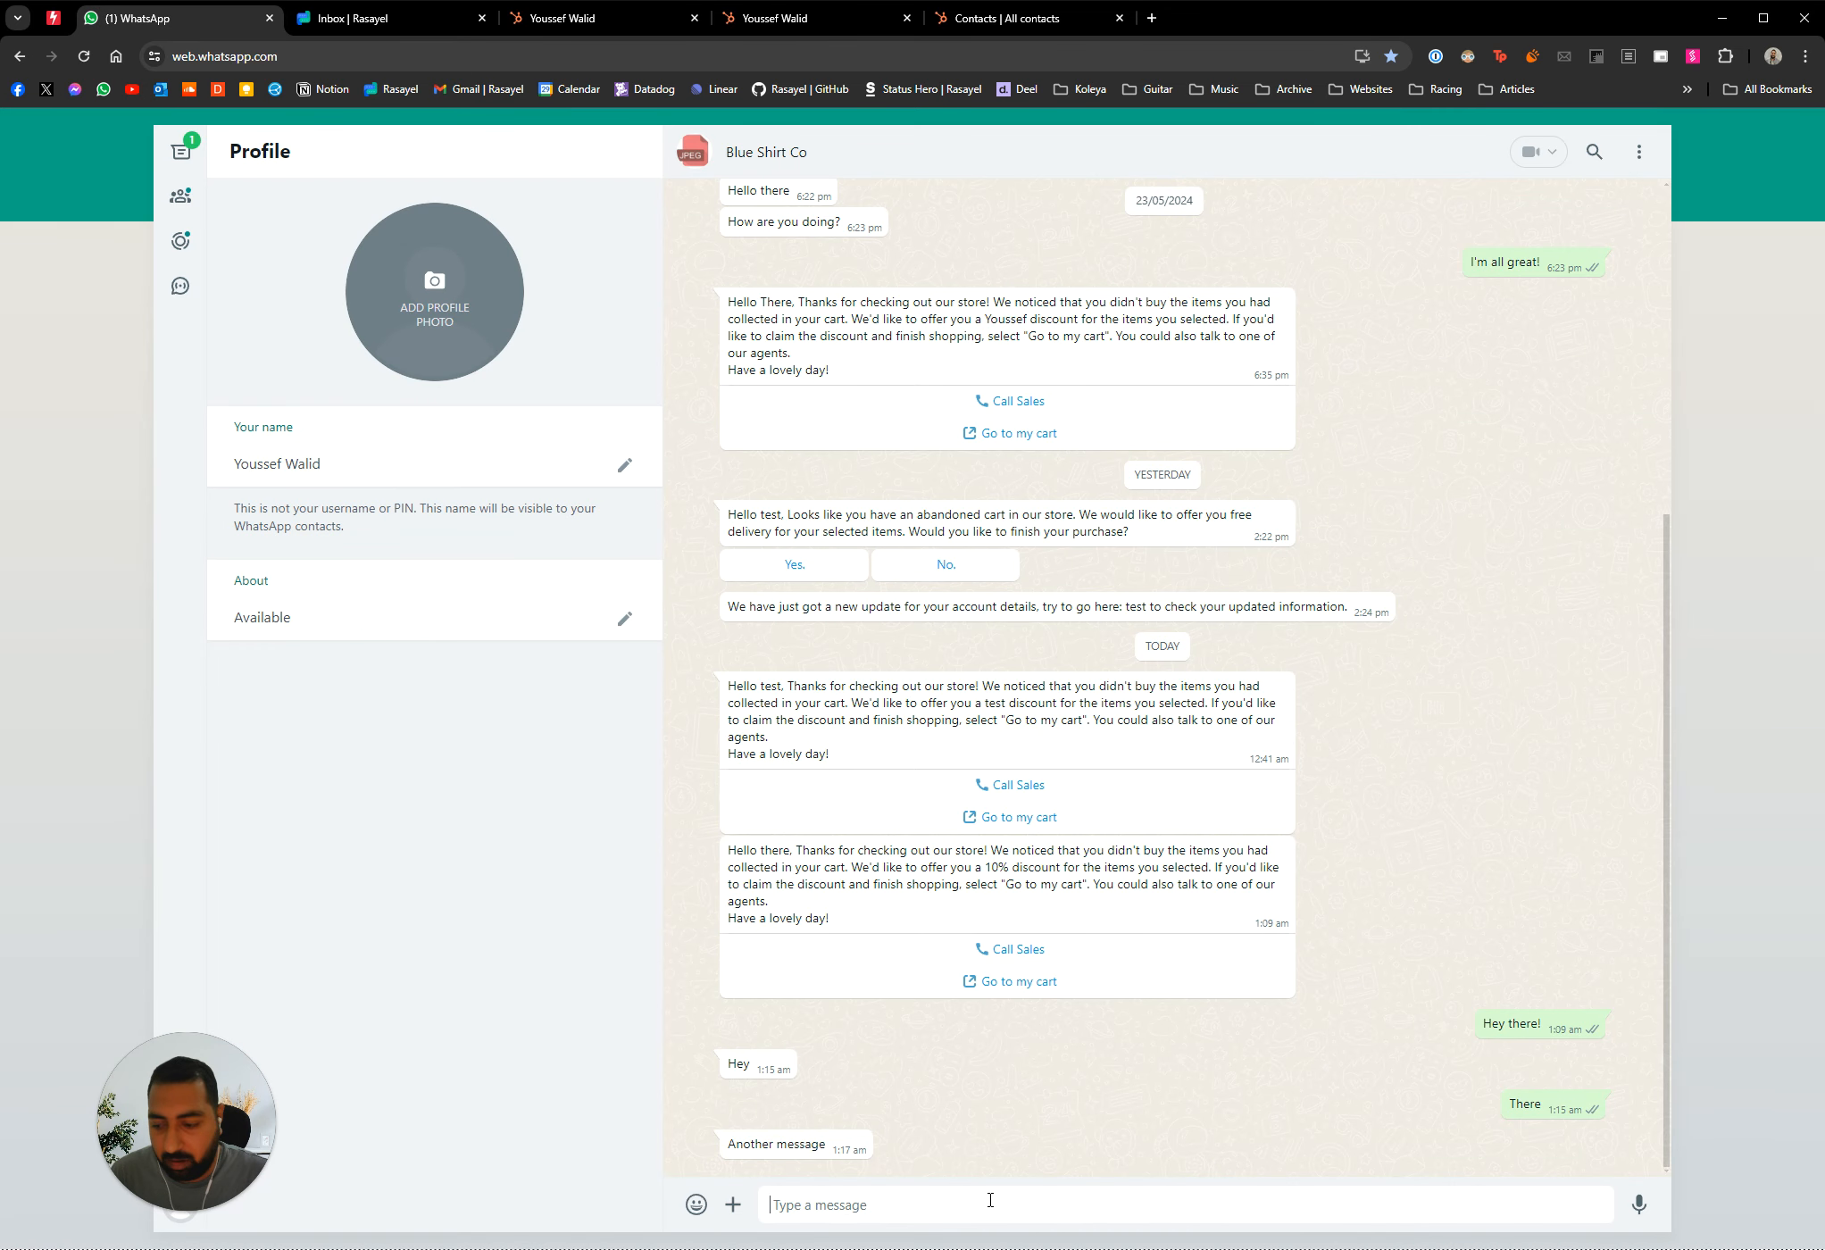
type("The other side")
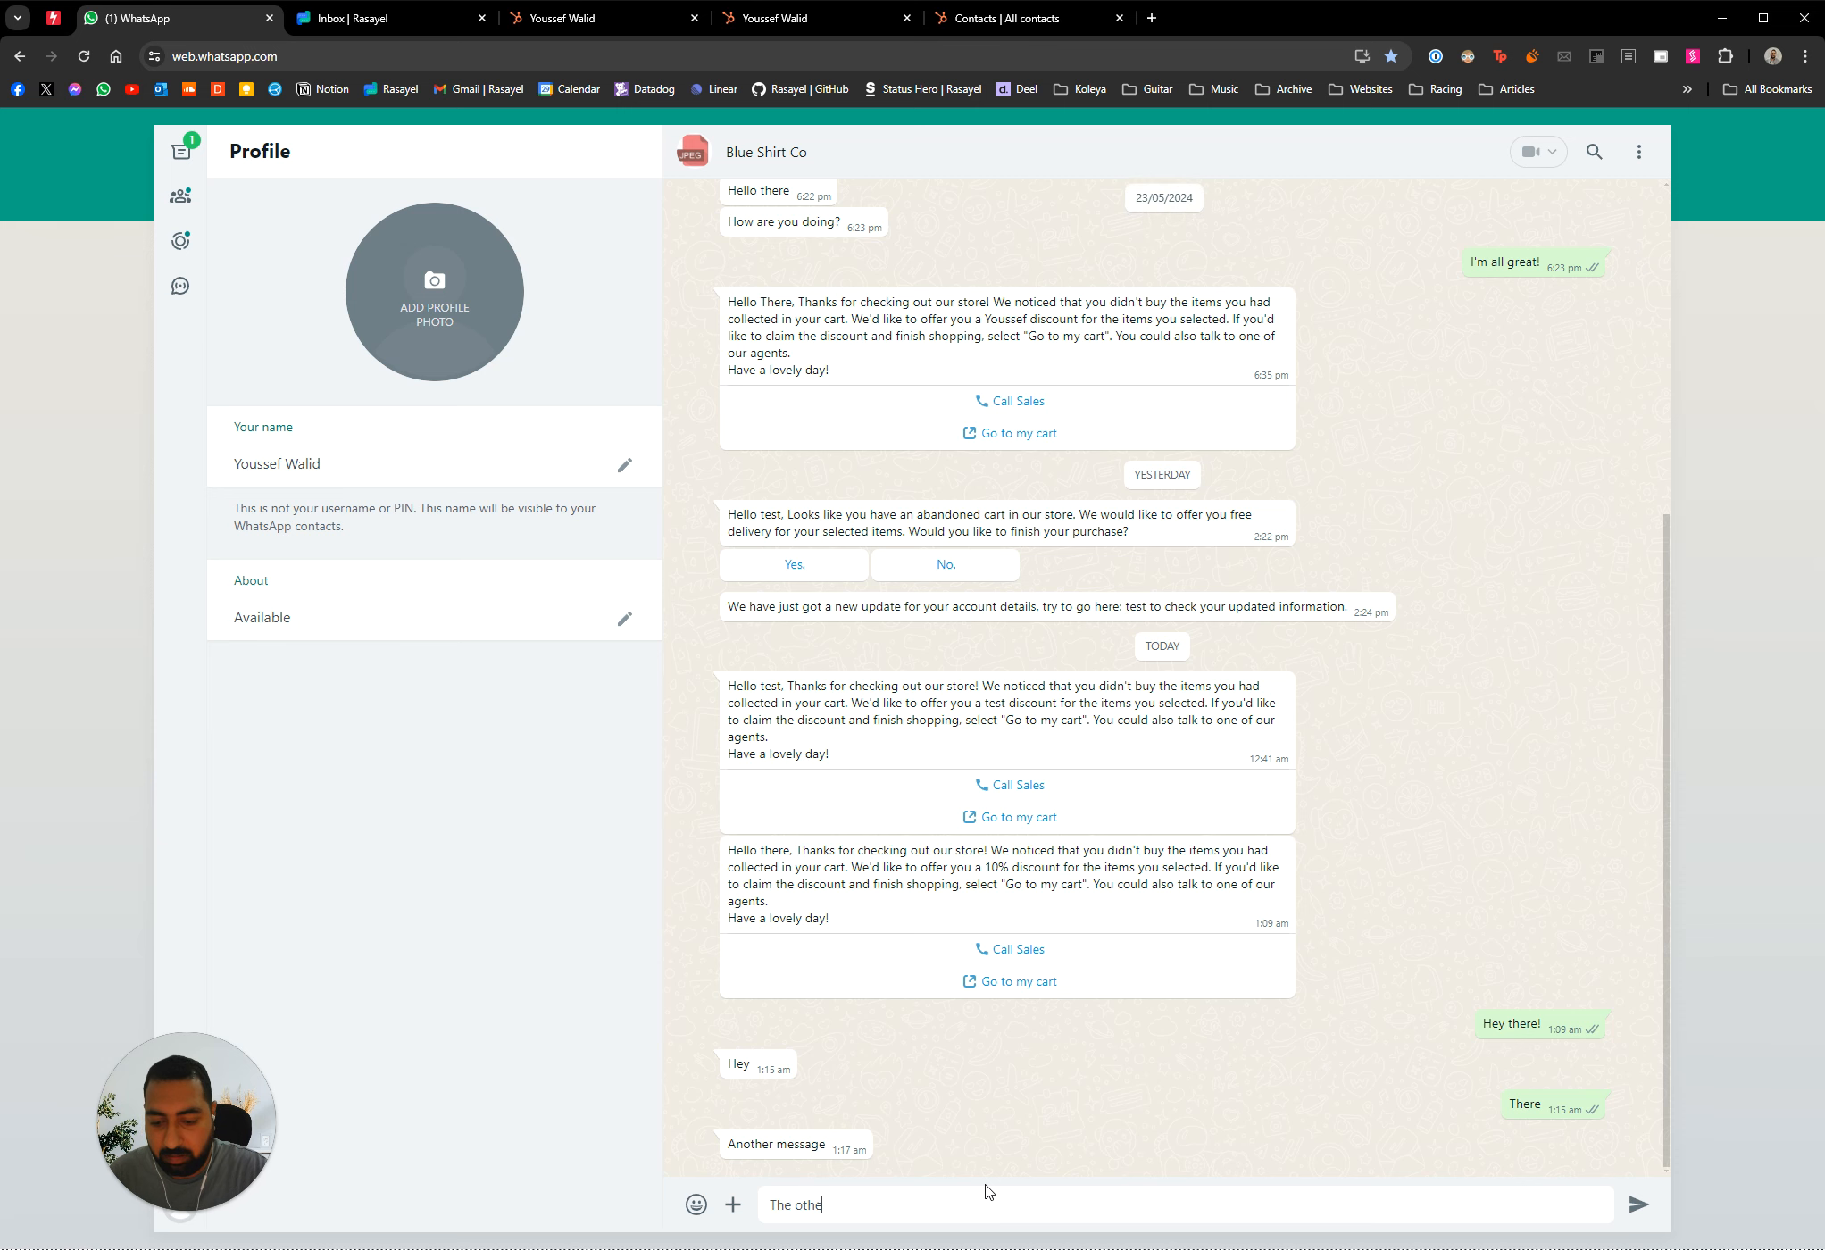
key("Return")
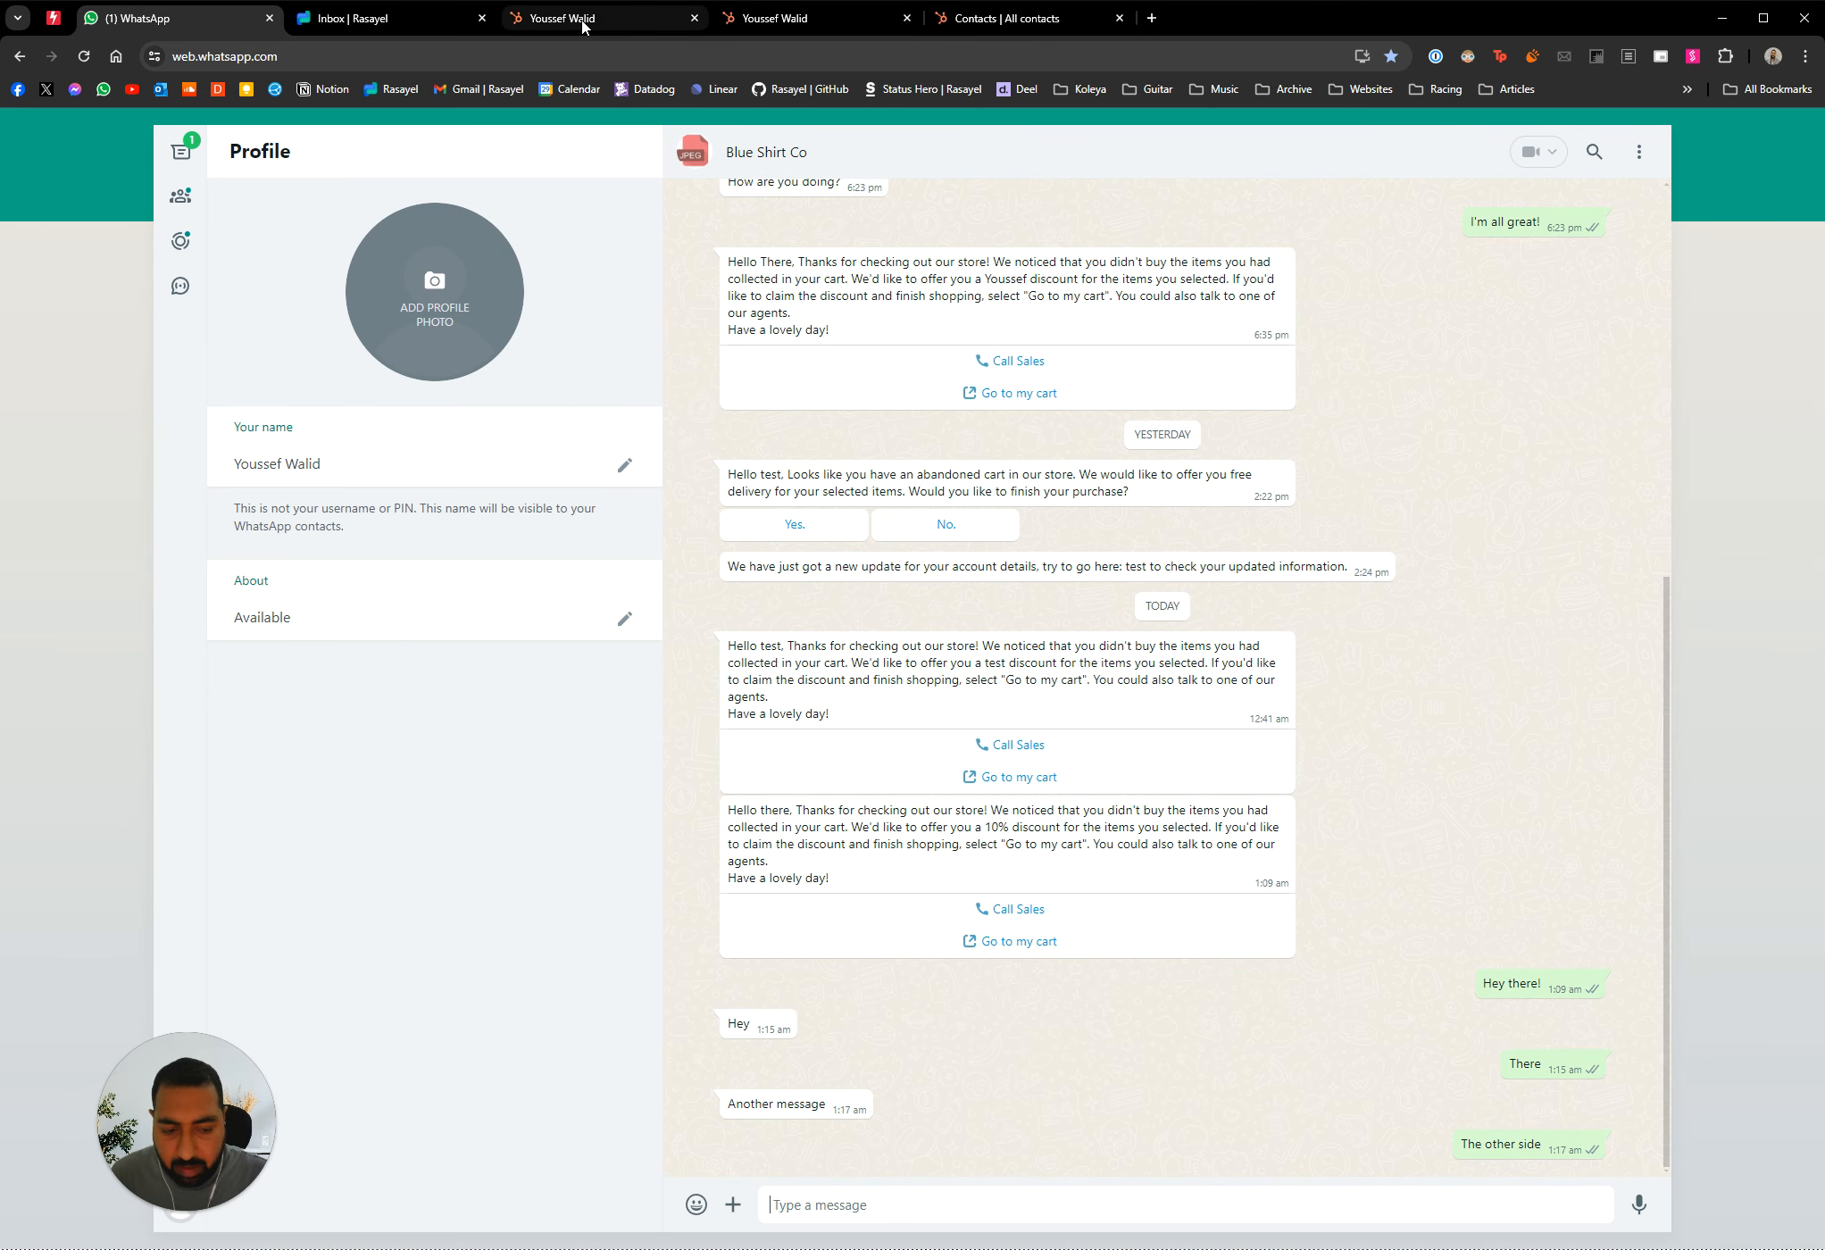
Reload the contact's HubSpot record, expand the WhatsApp for Sales activity, and compare the logged messages with the Rasayel conversation
left_click(585, 20)
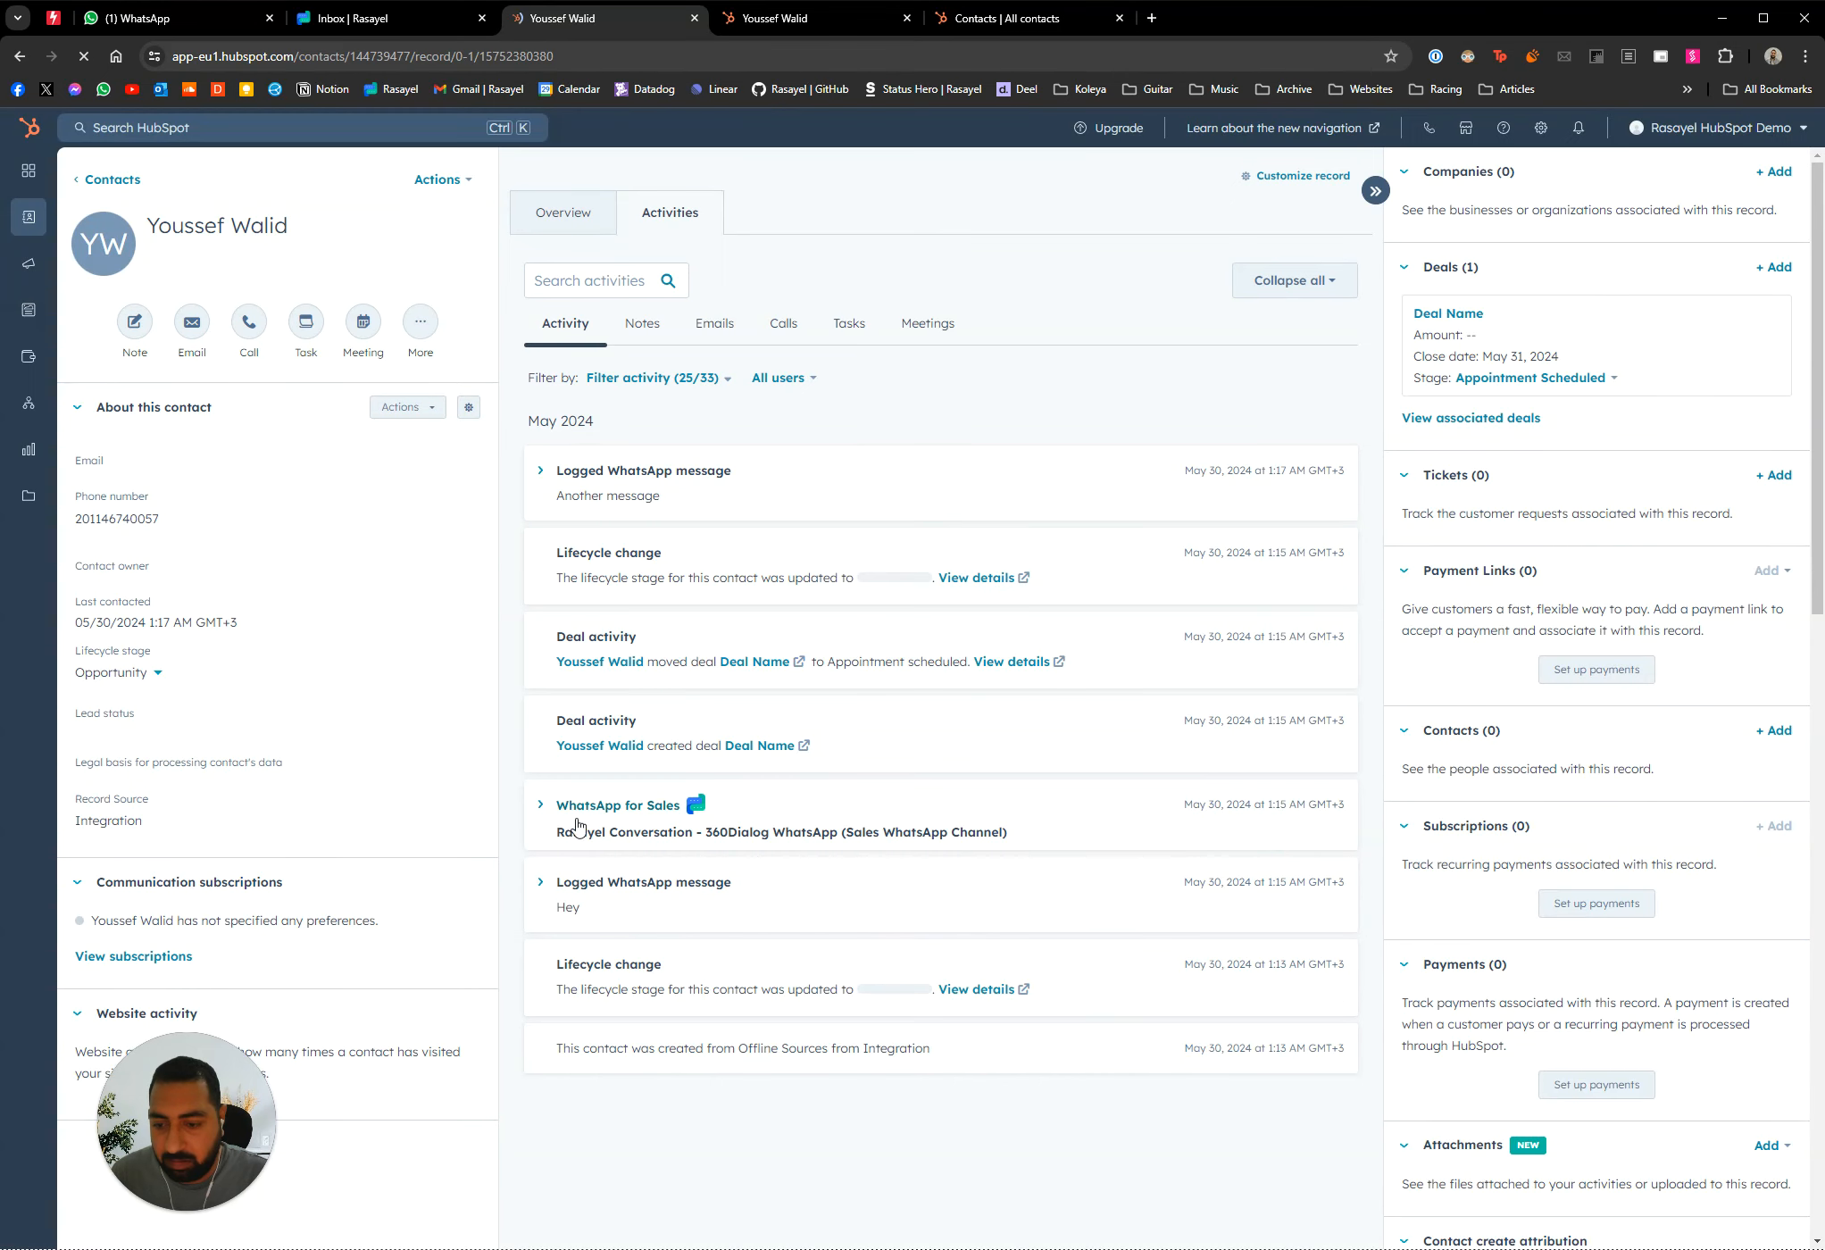
left_click(540, 858)
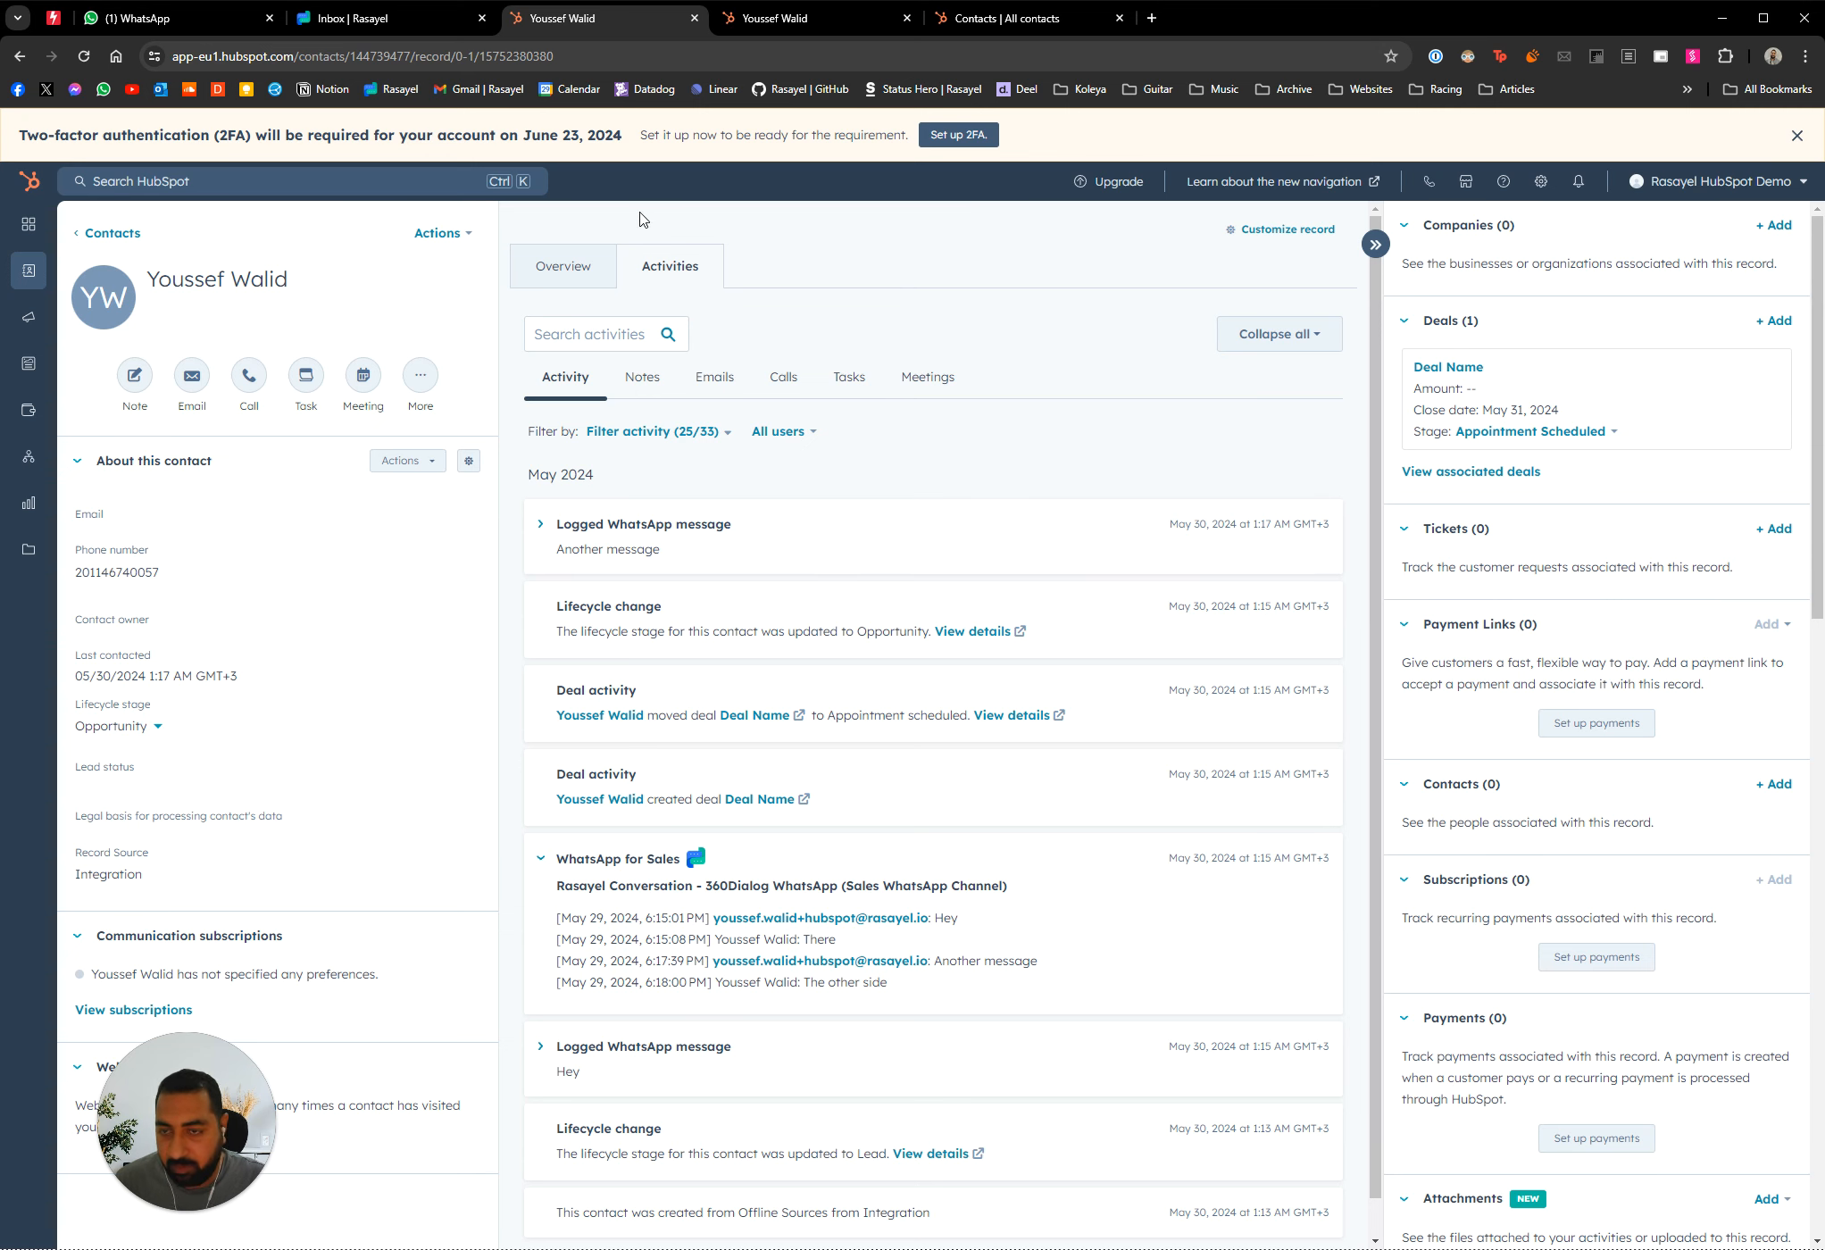
left_click(423, 26)
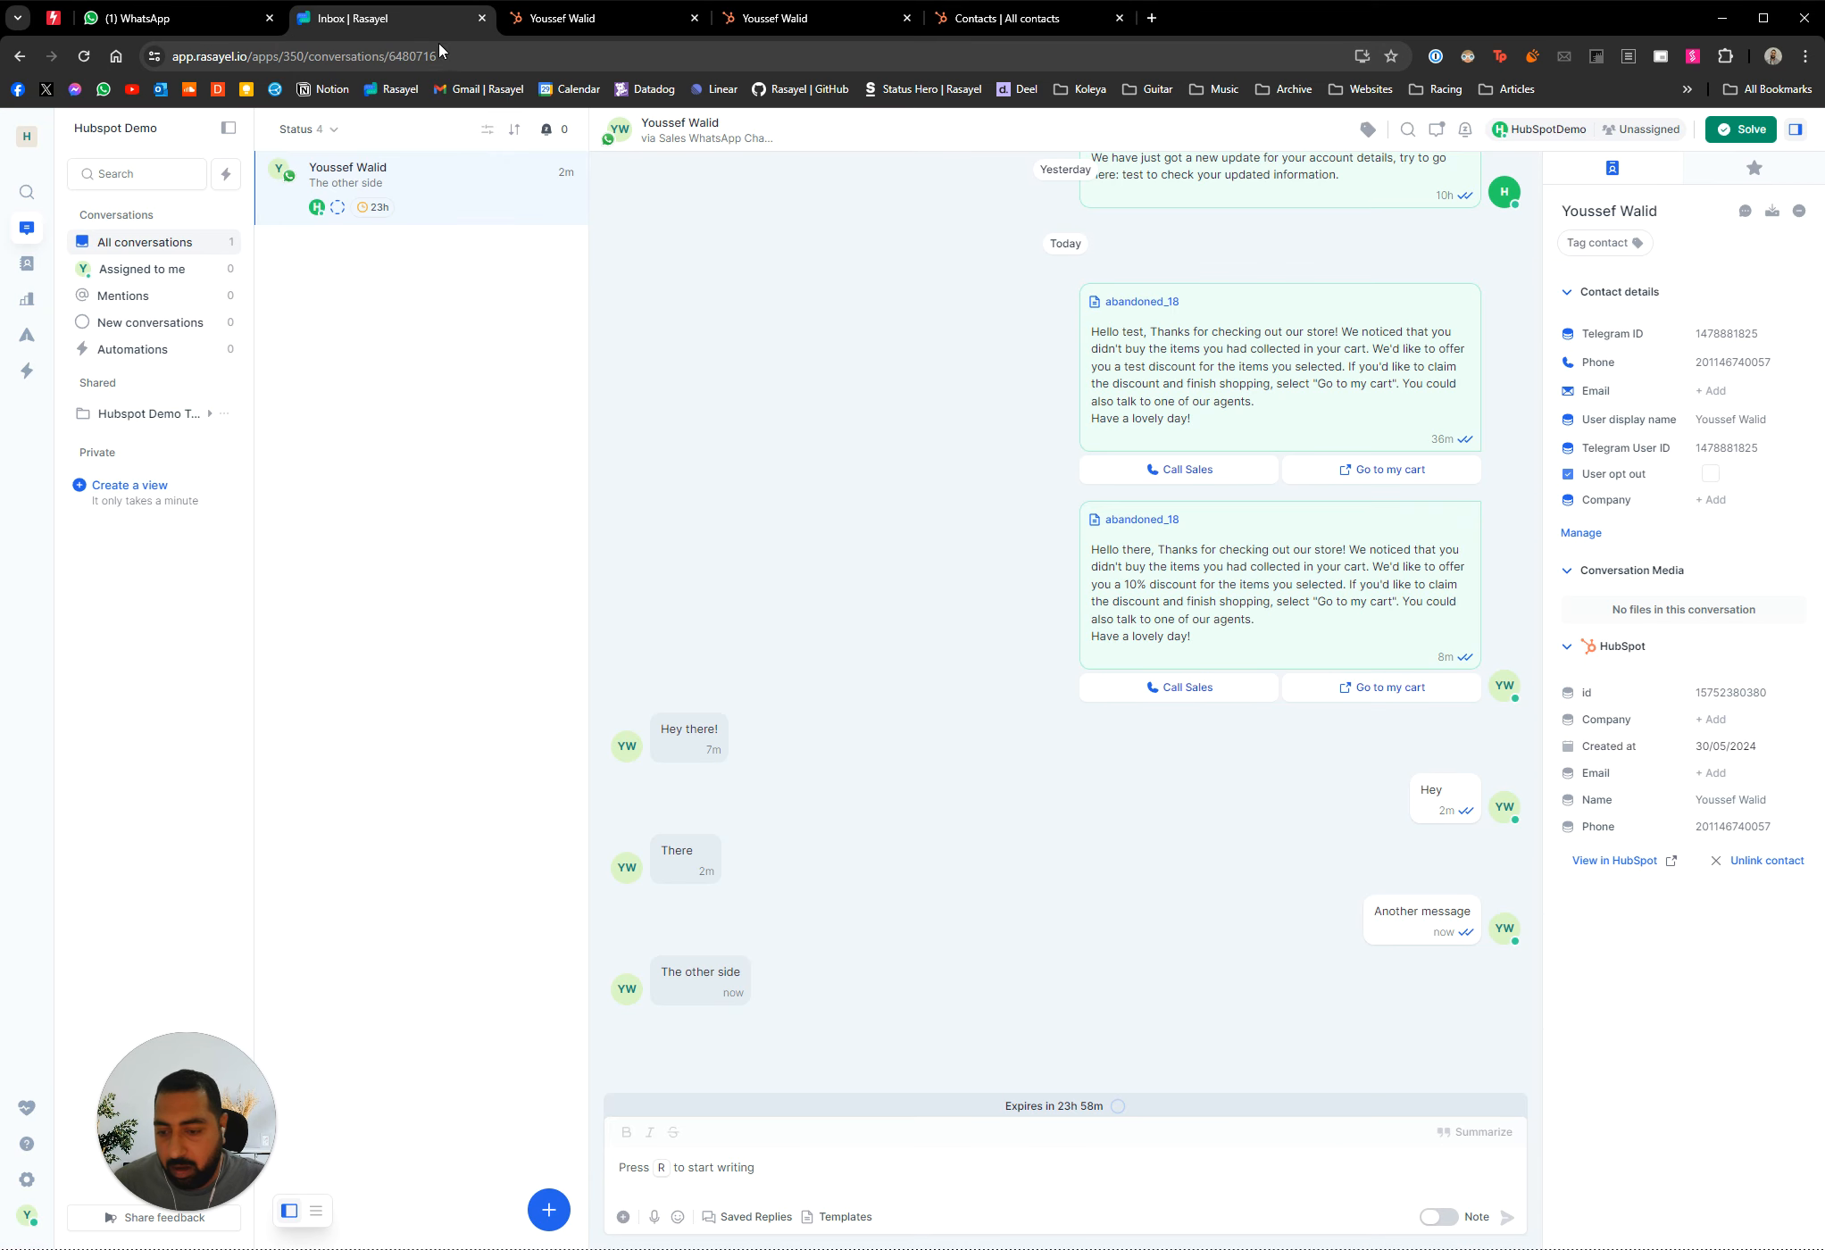
left_click(912, 1165)
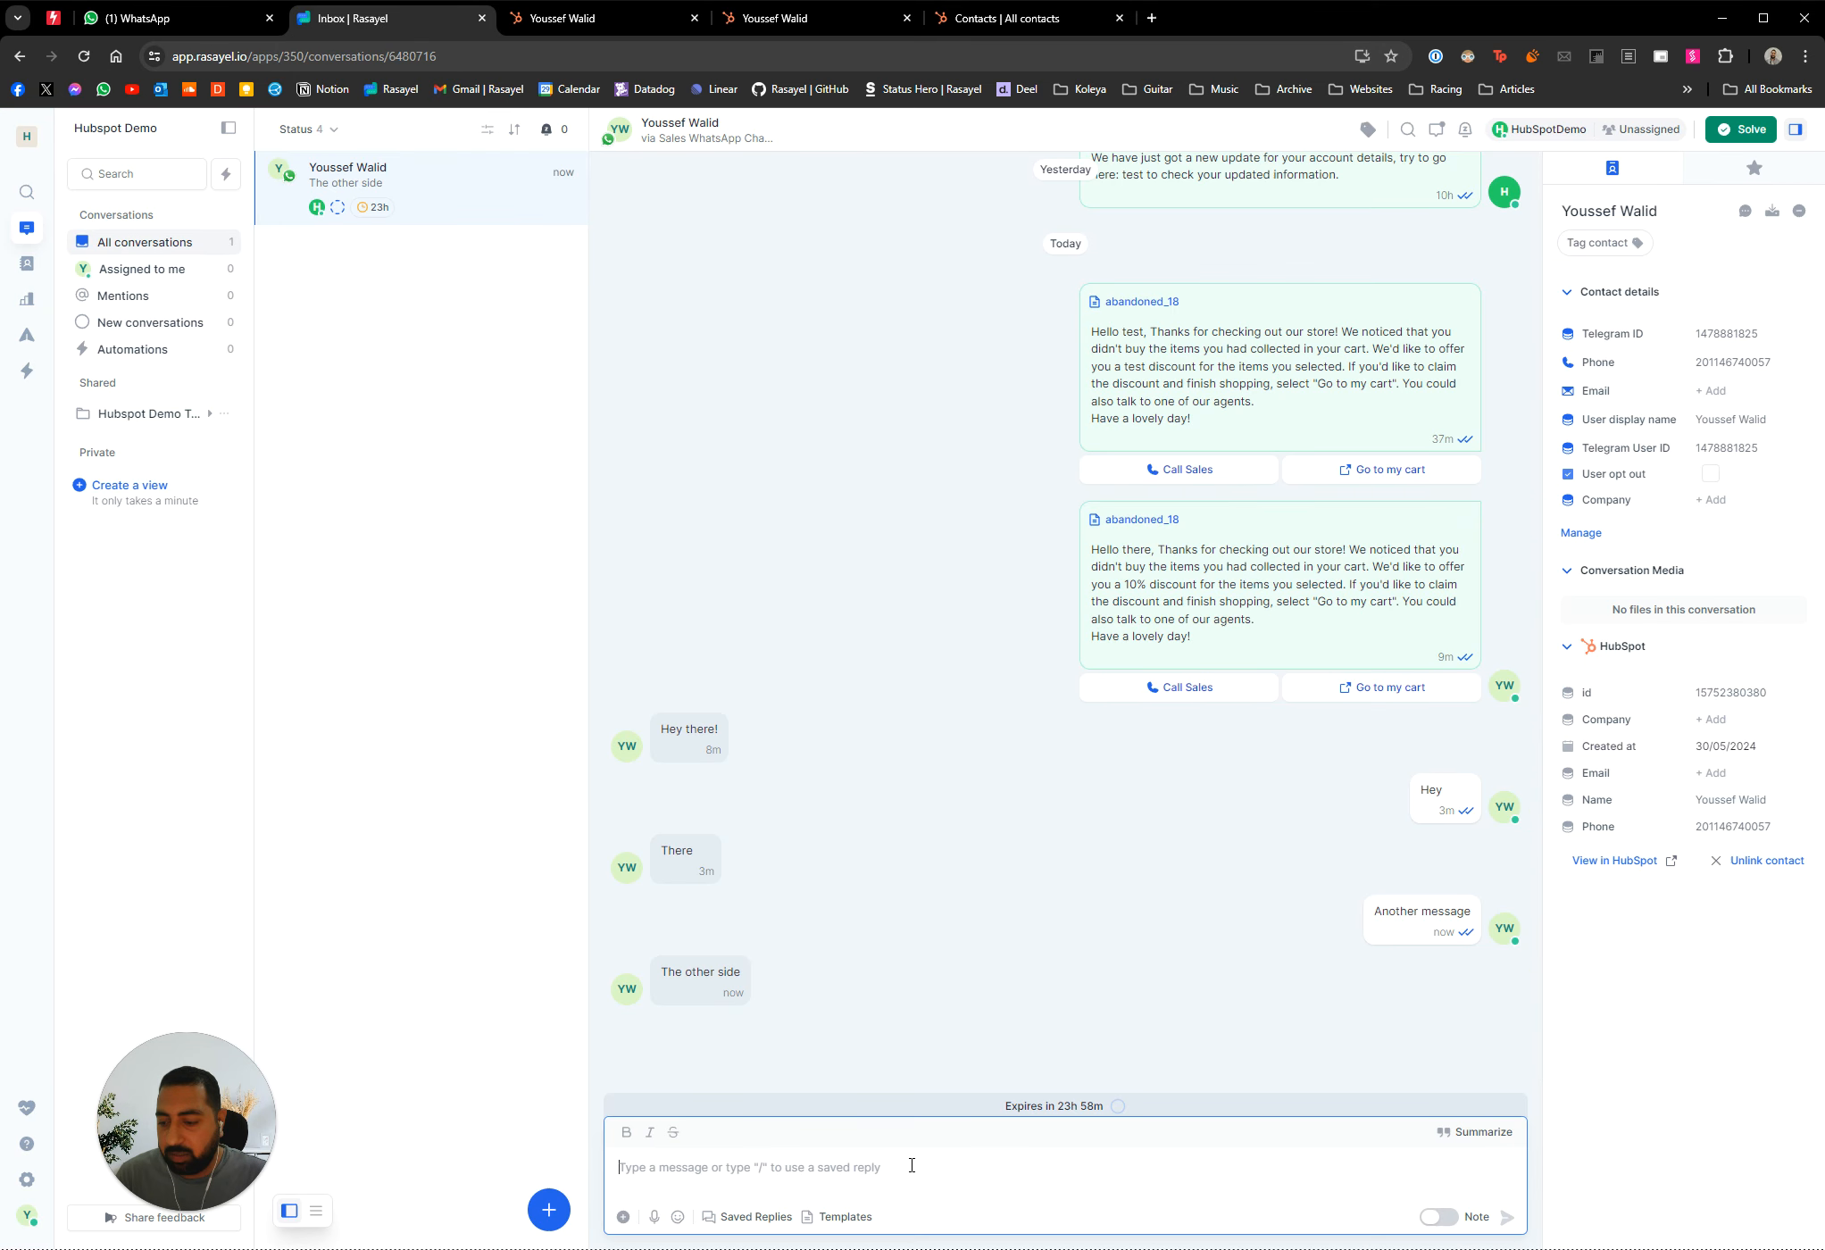
key("ctrl+Tab")
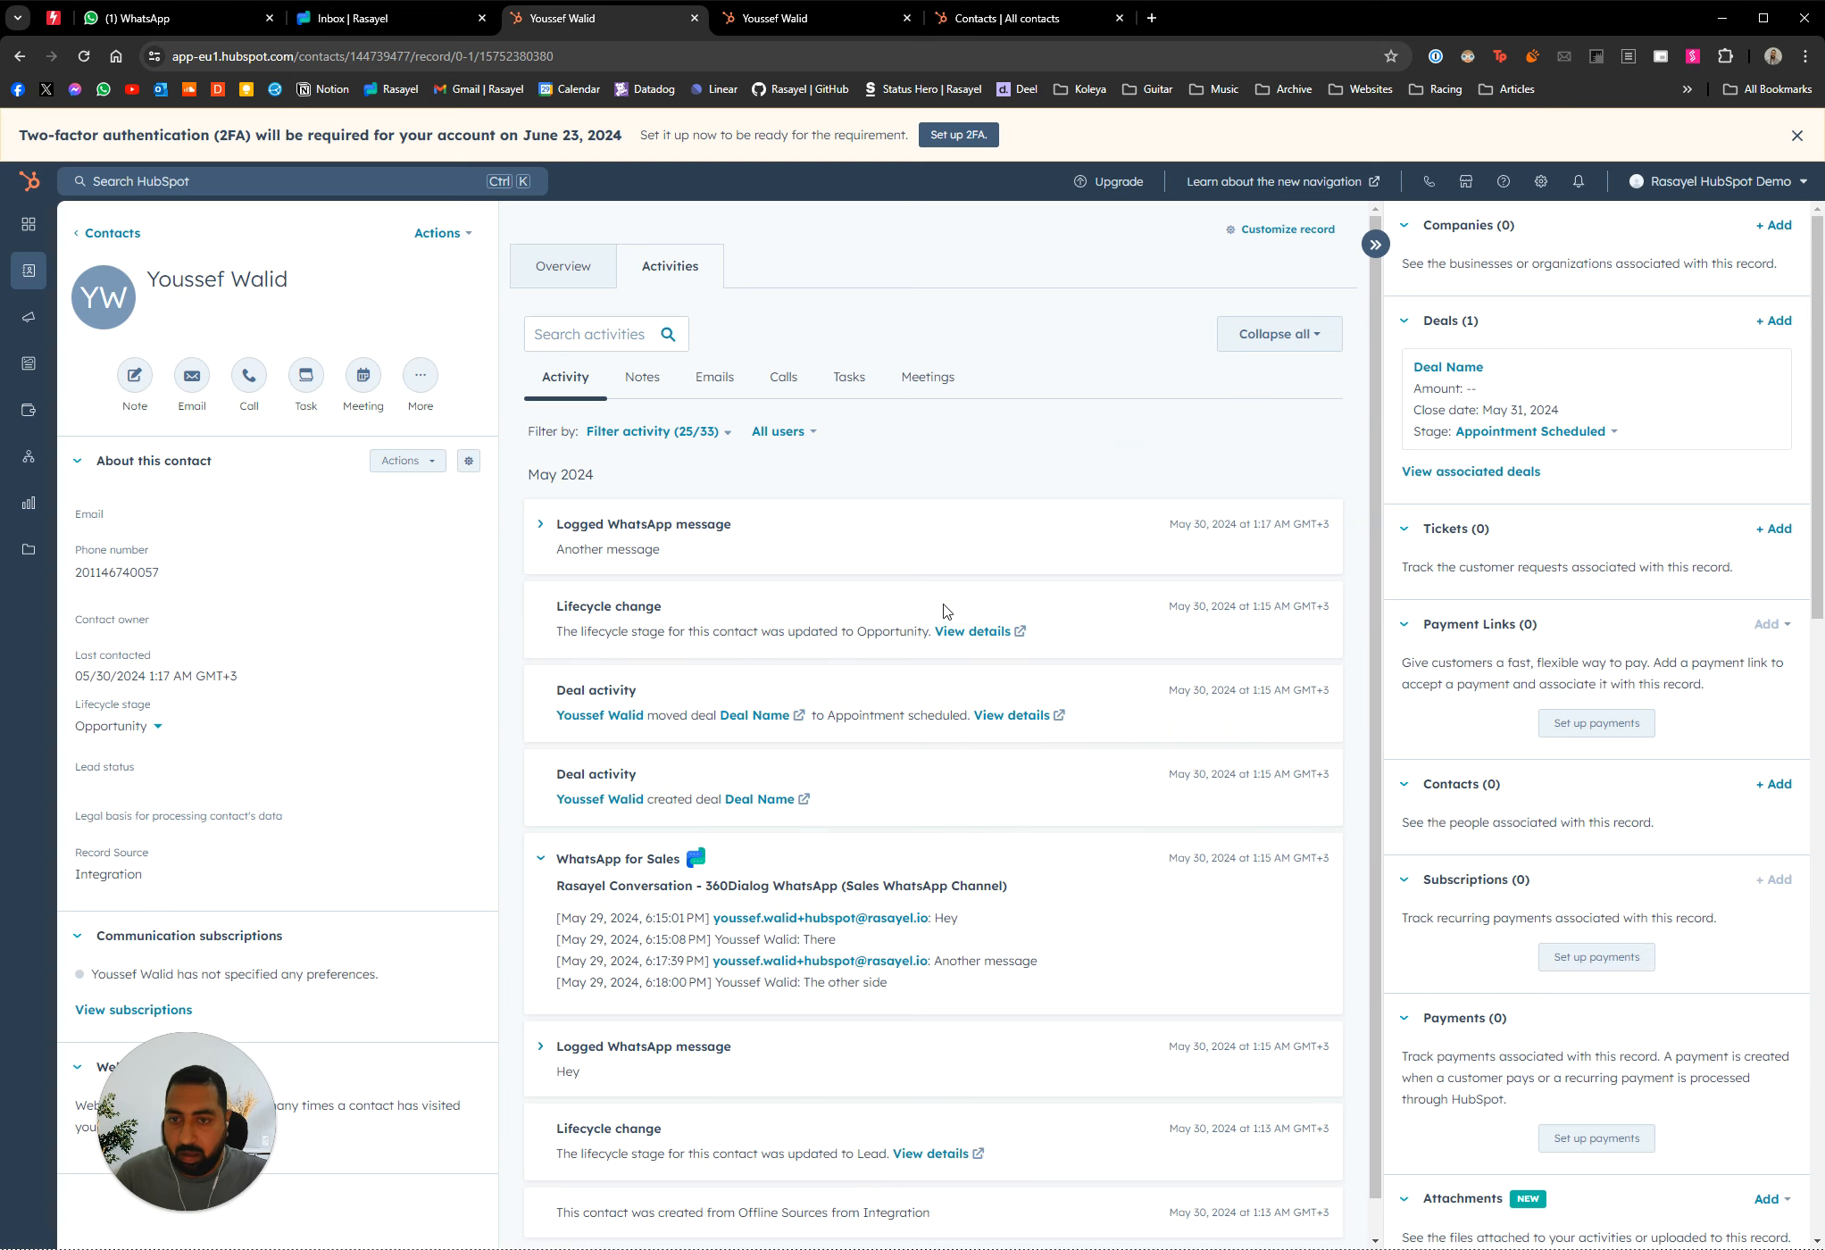
Check the WhatsApp and WhatsApp for Sales options in the contact timeline's activity filter
left_click(654, 432)
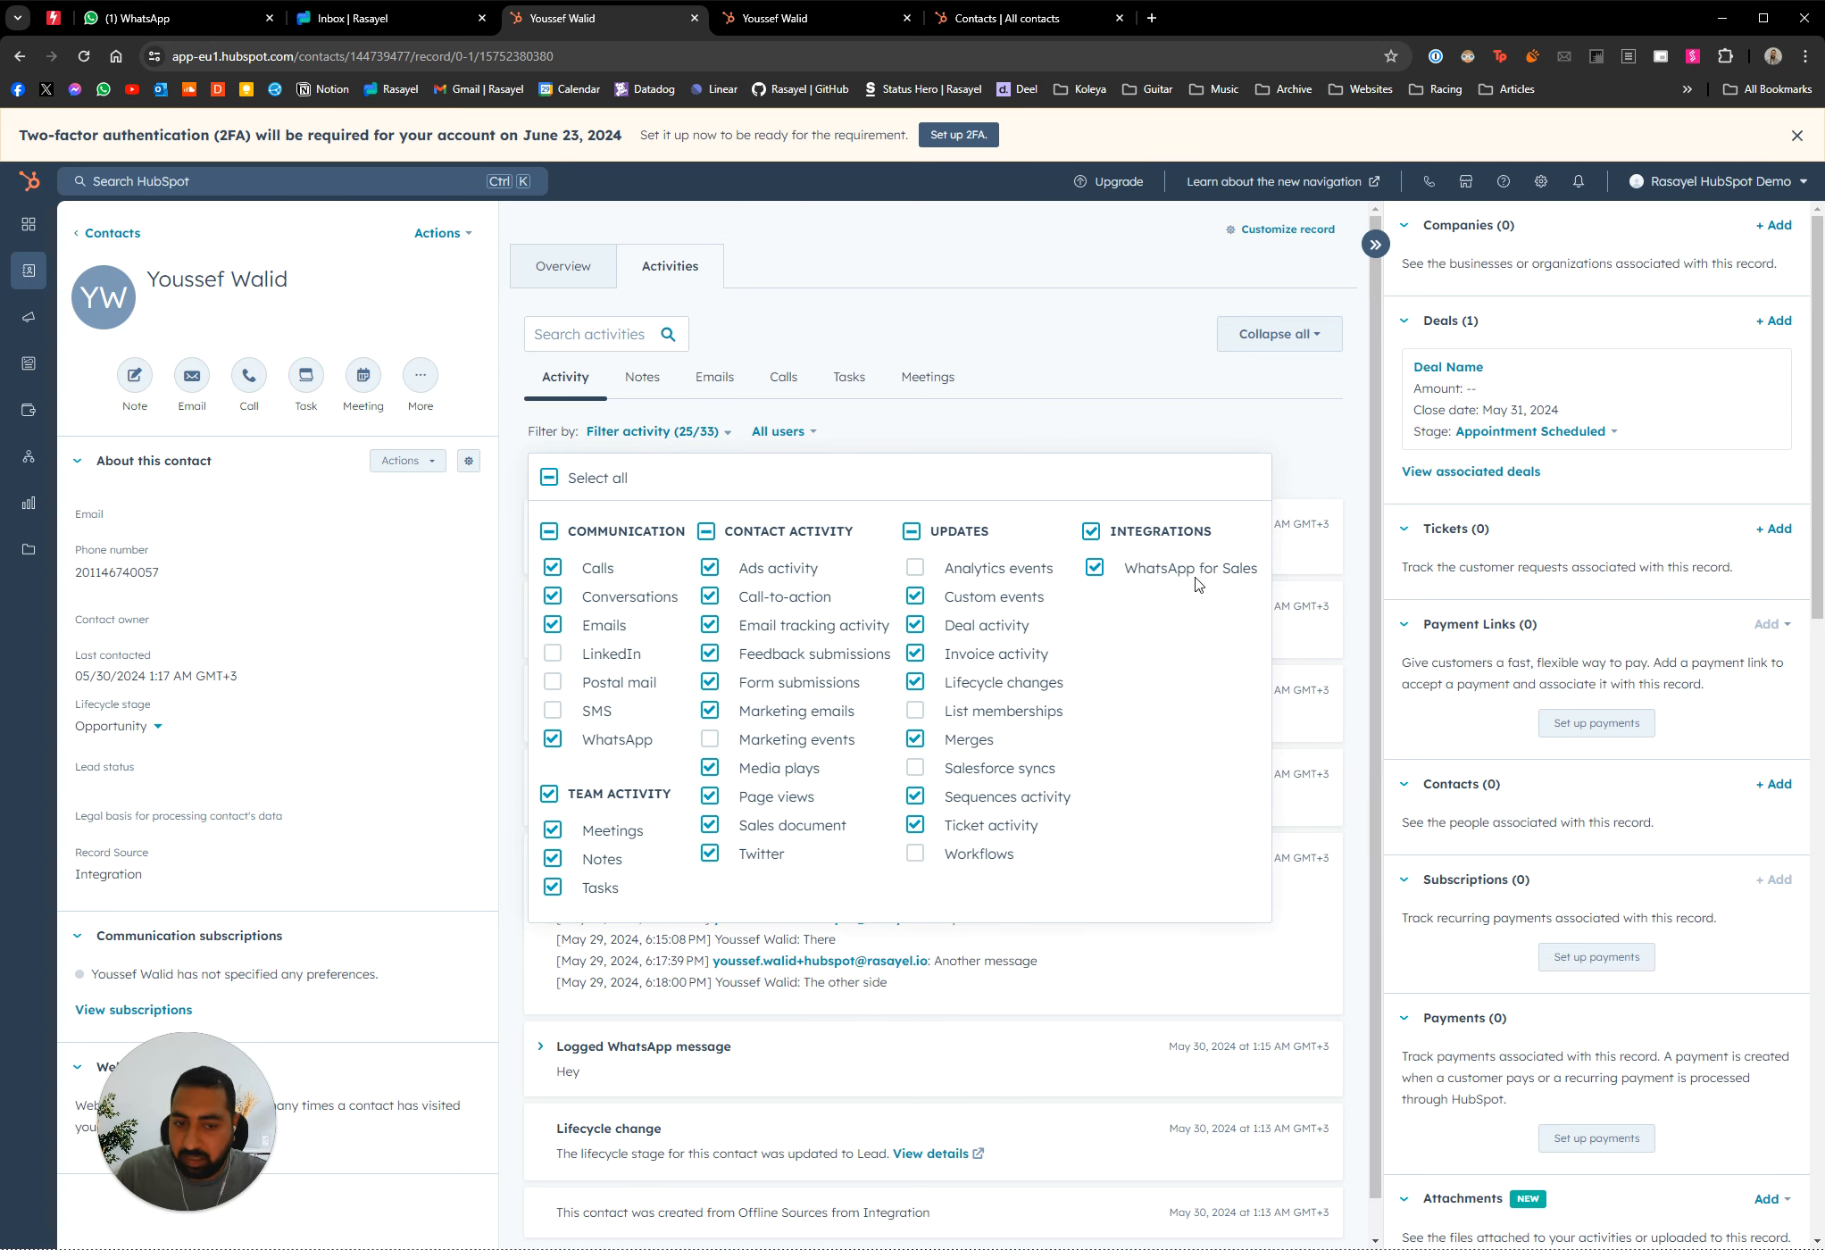
left_click(552, 740)
left_click(552, 741)
left_click(1006, 312)
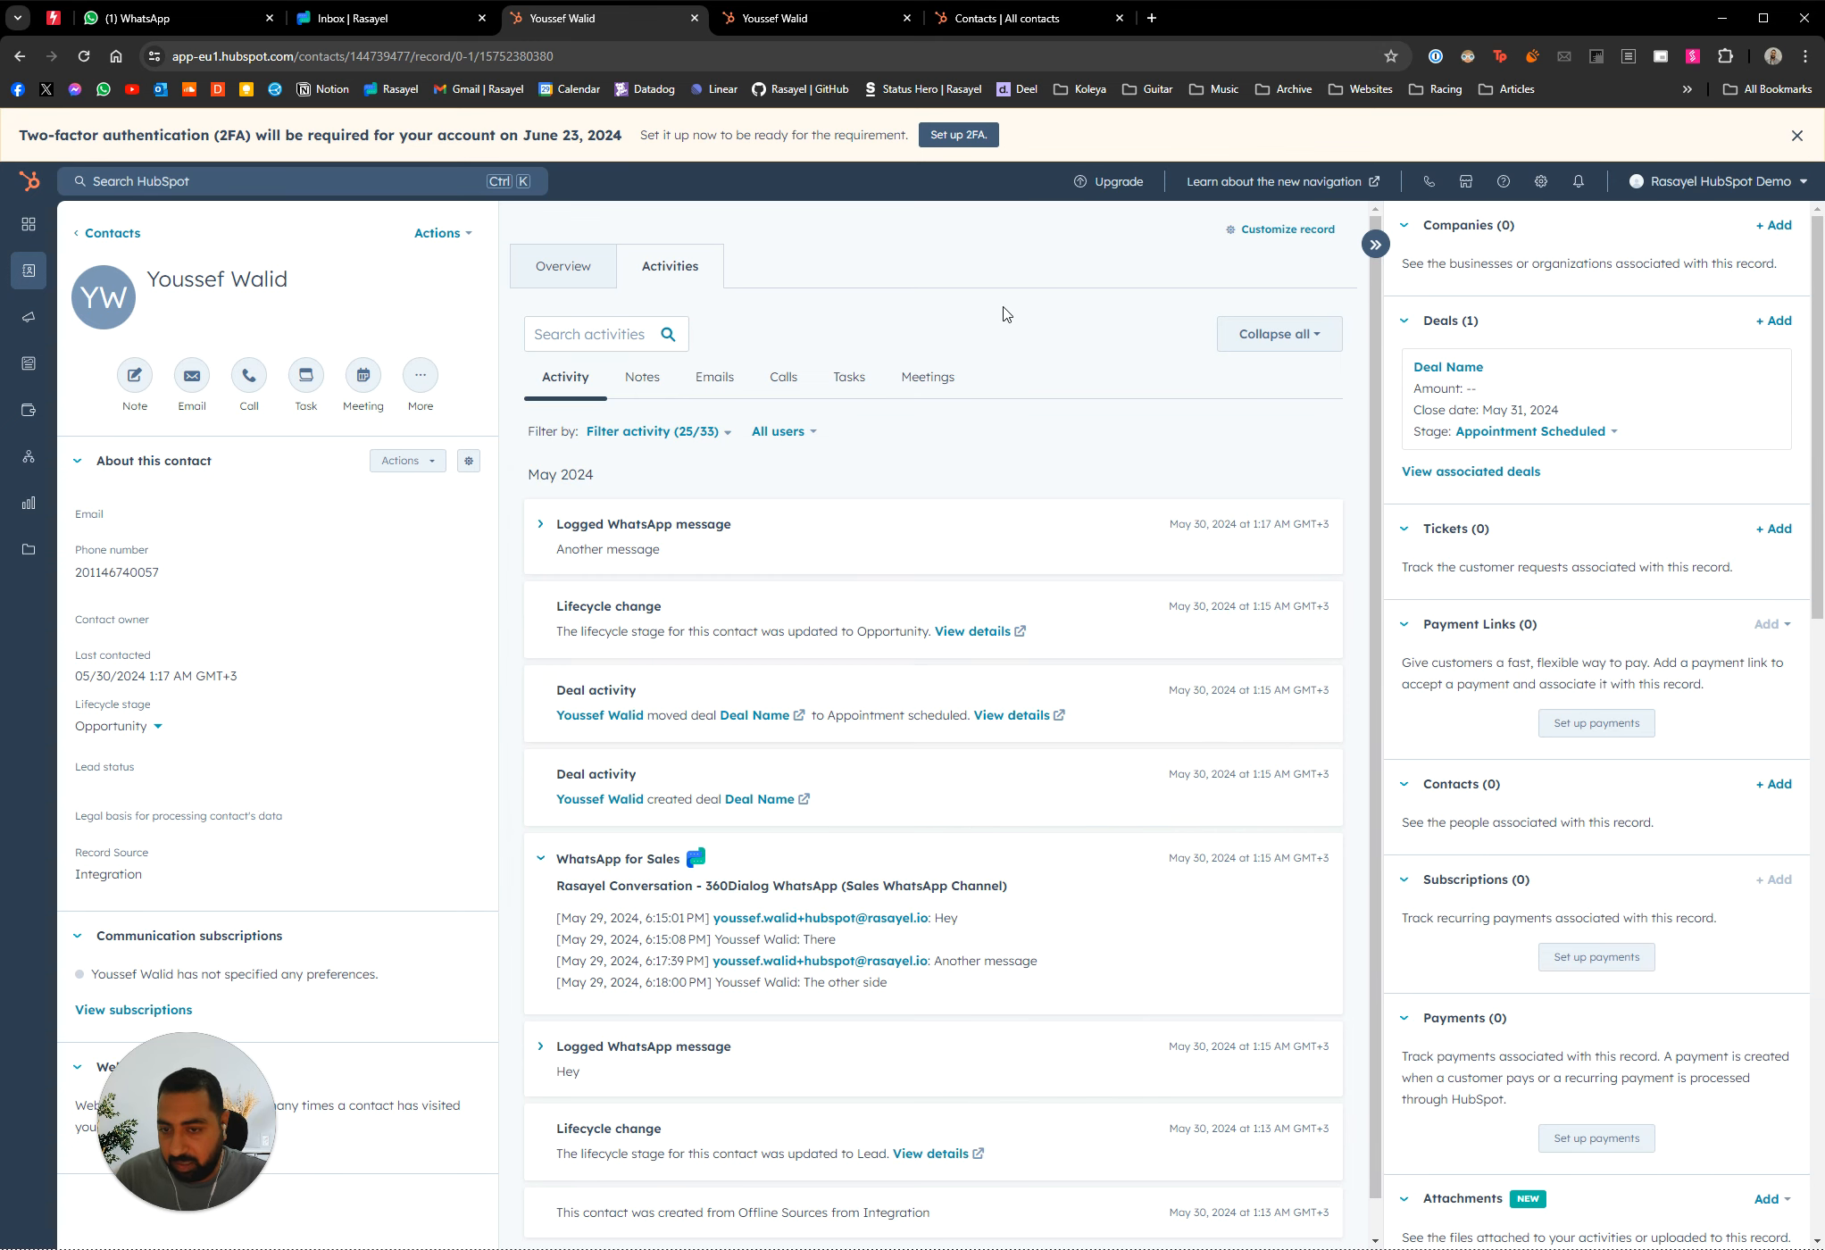
left_click(686, 431)
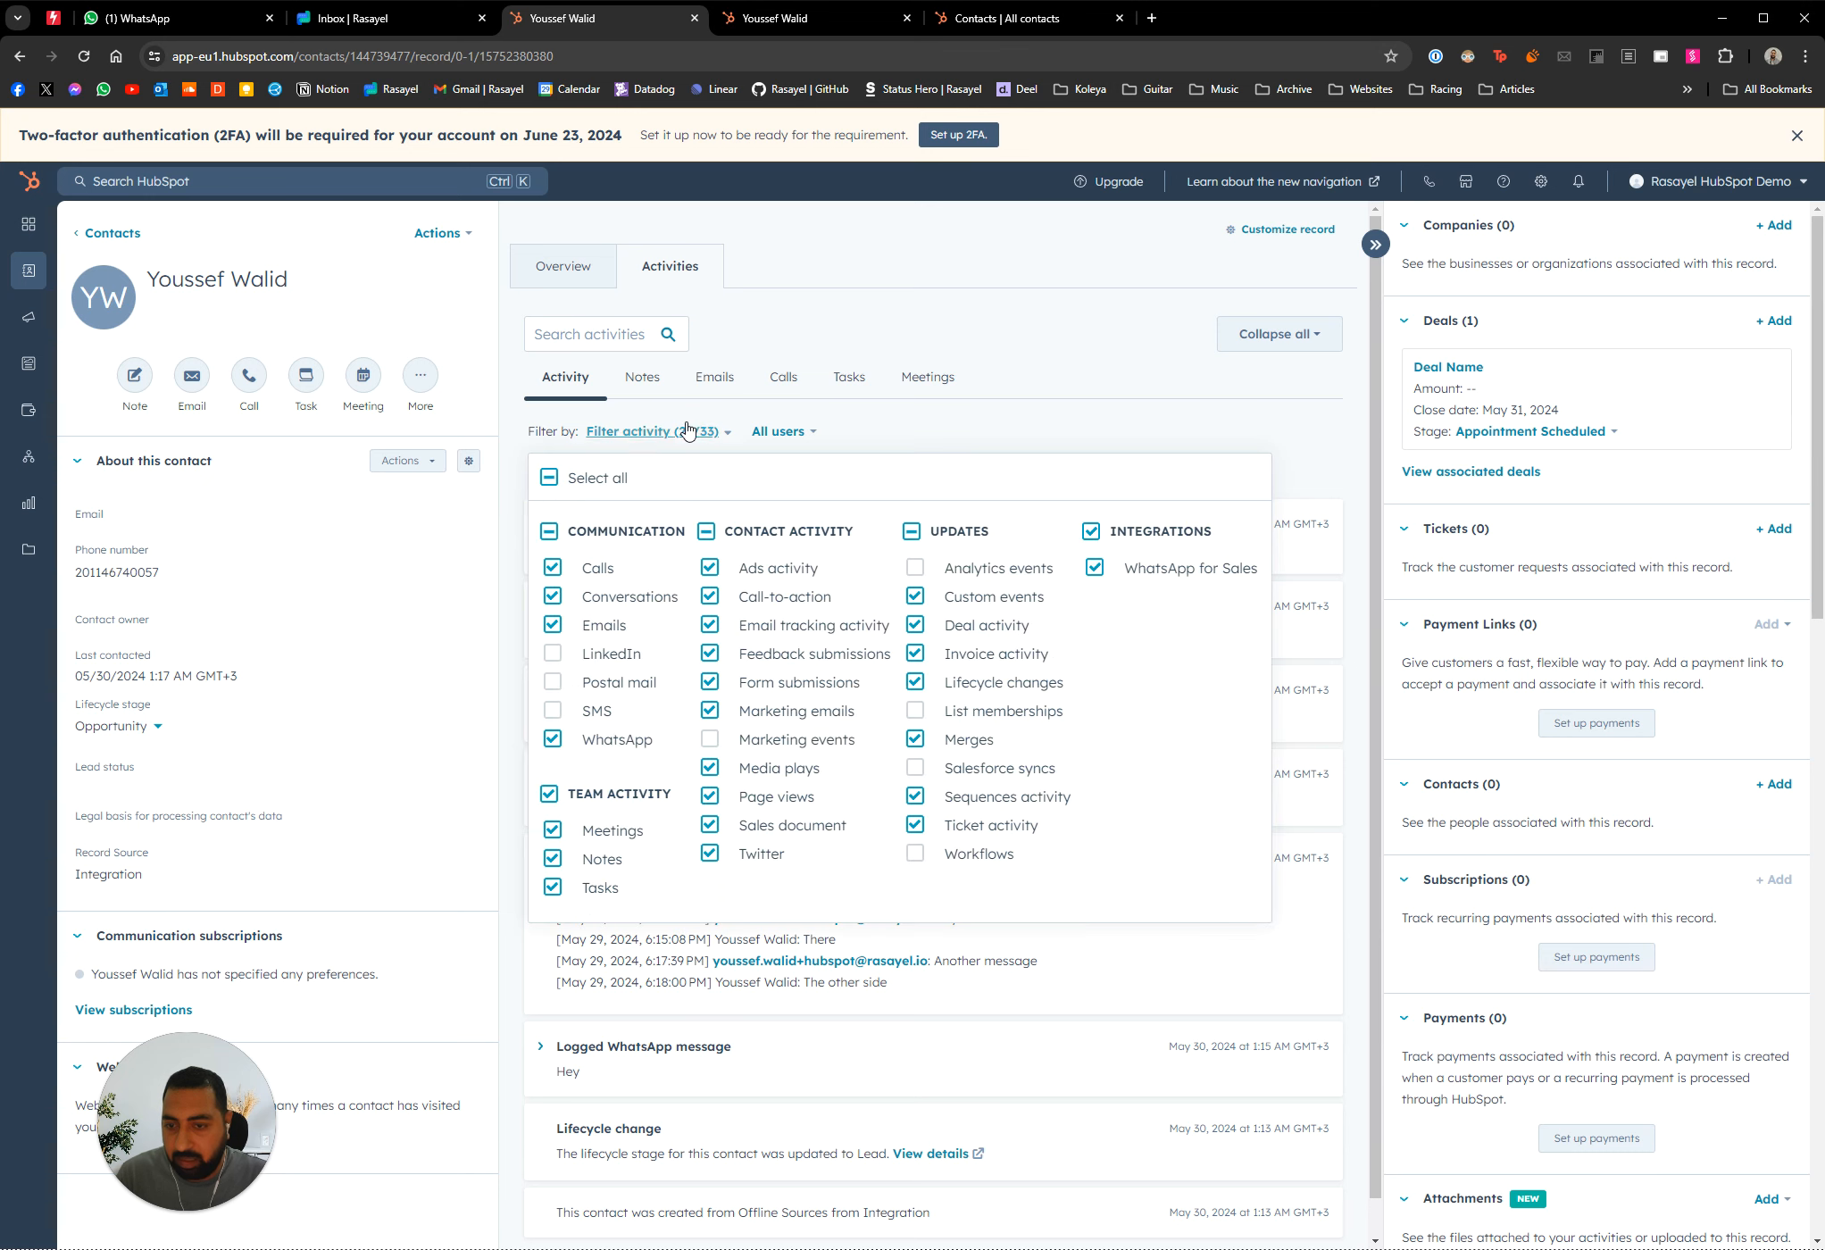
left_click(1088, 370)
scroll(954, 628, "down", 1)
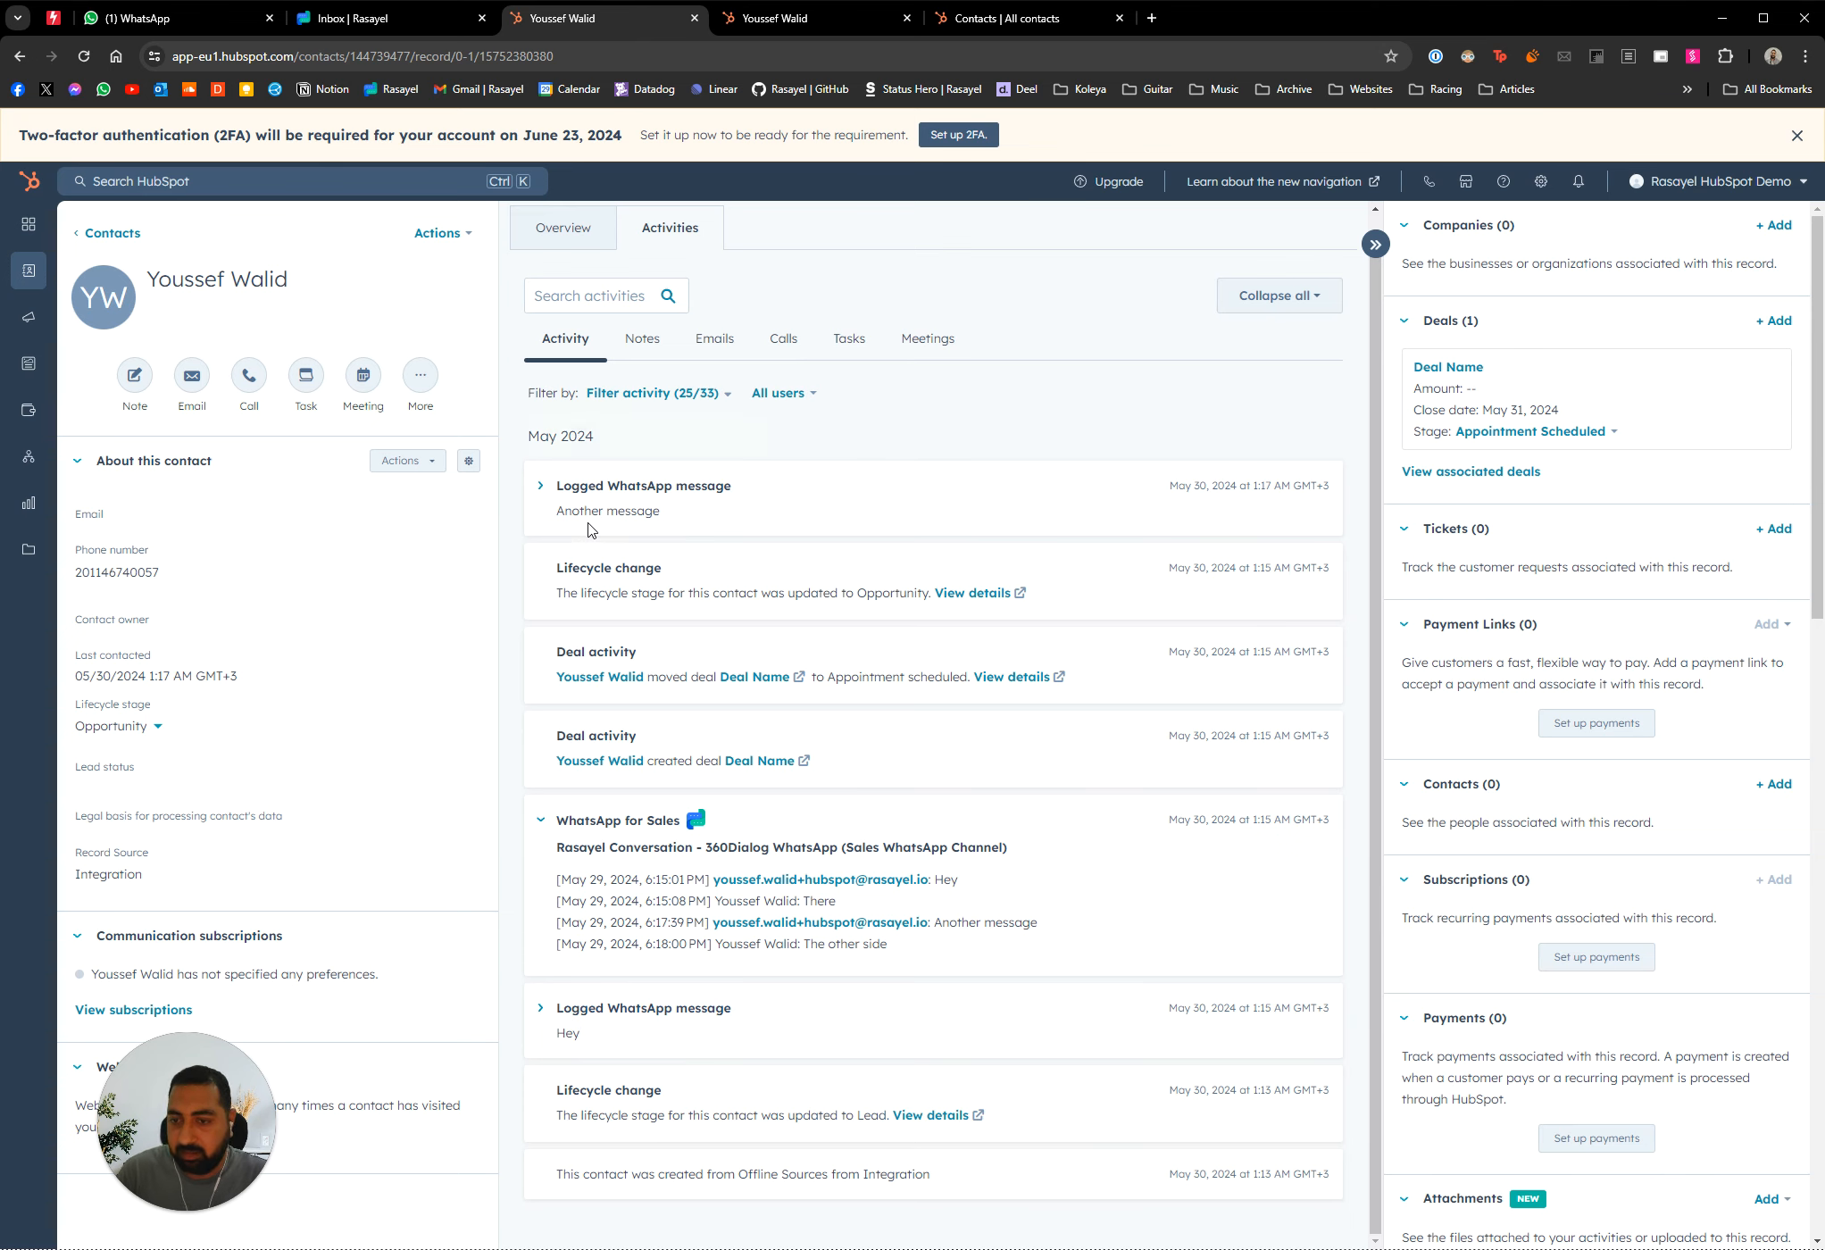
Review the sent messages in the Rasayel conversation and return to the contact's HubSpot timeline
left_click(384, 18)
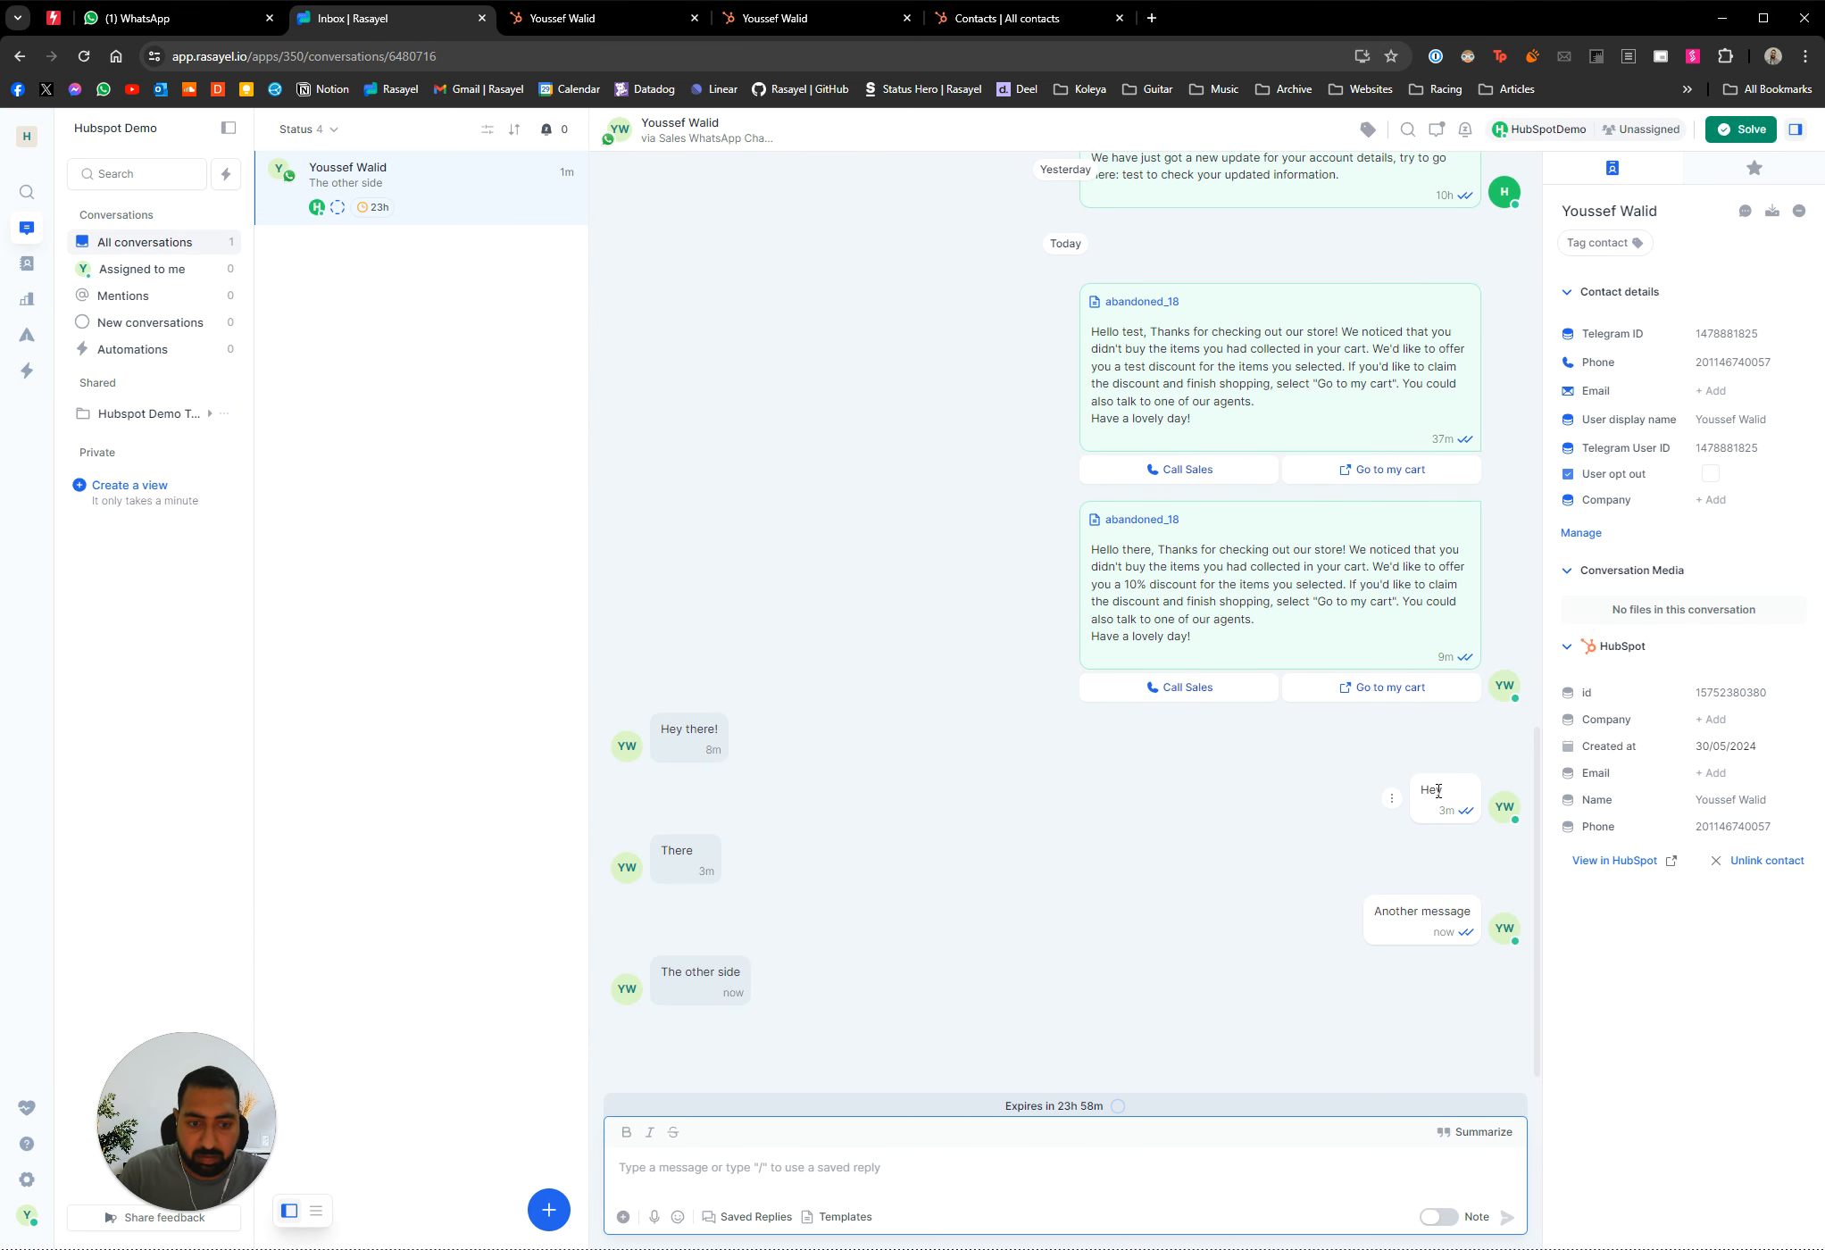
mouse_move(1453, 811)
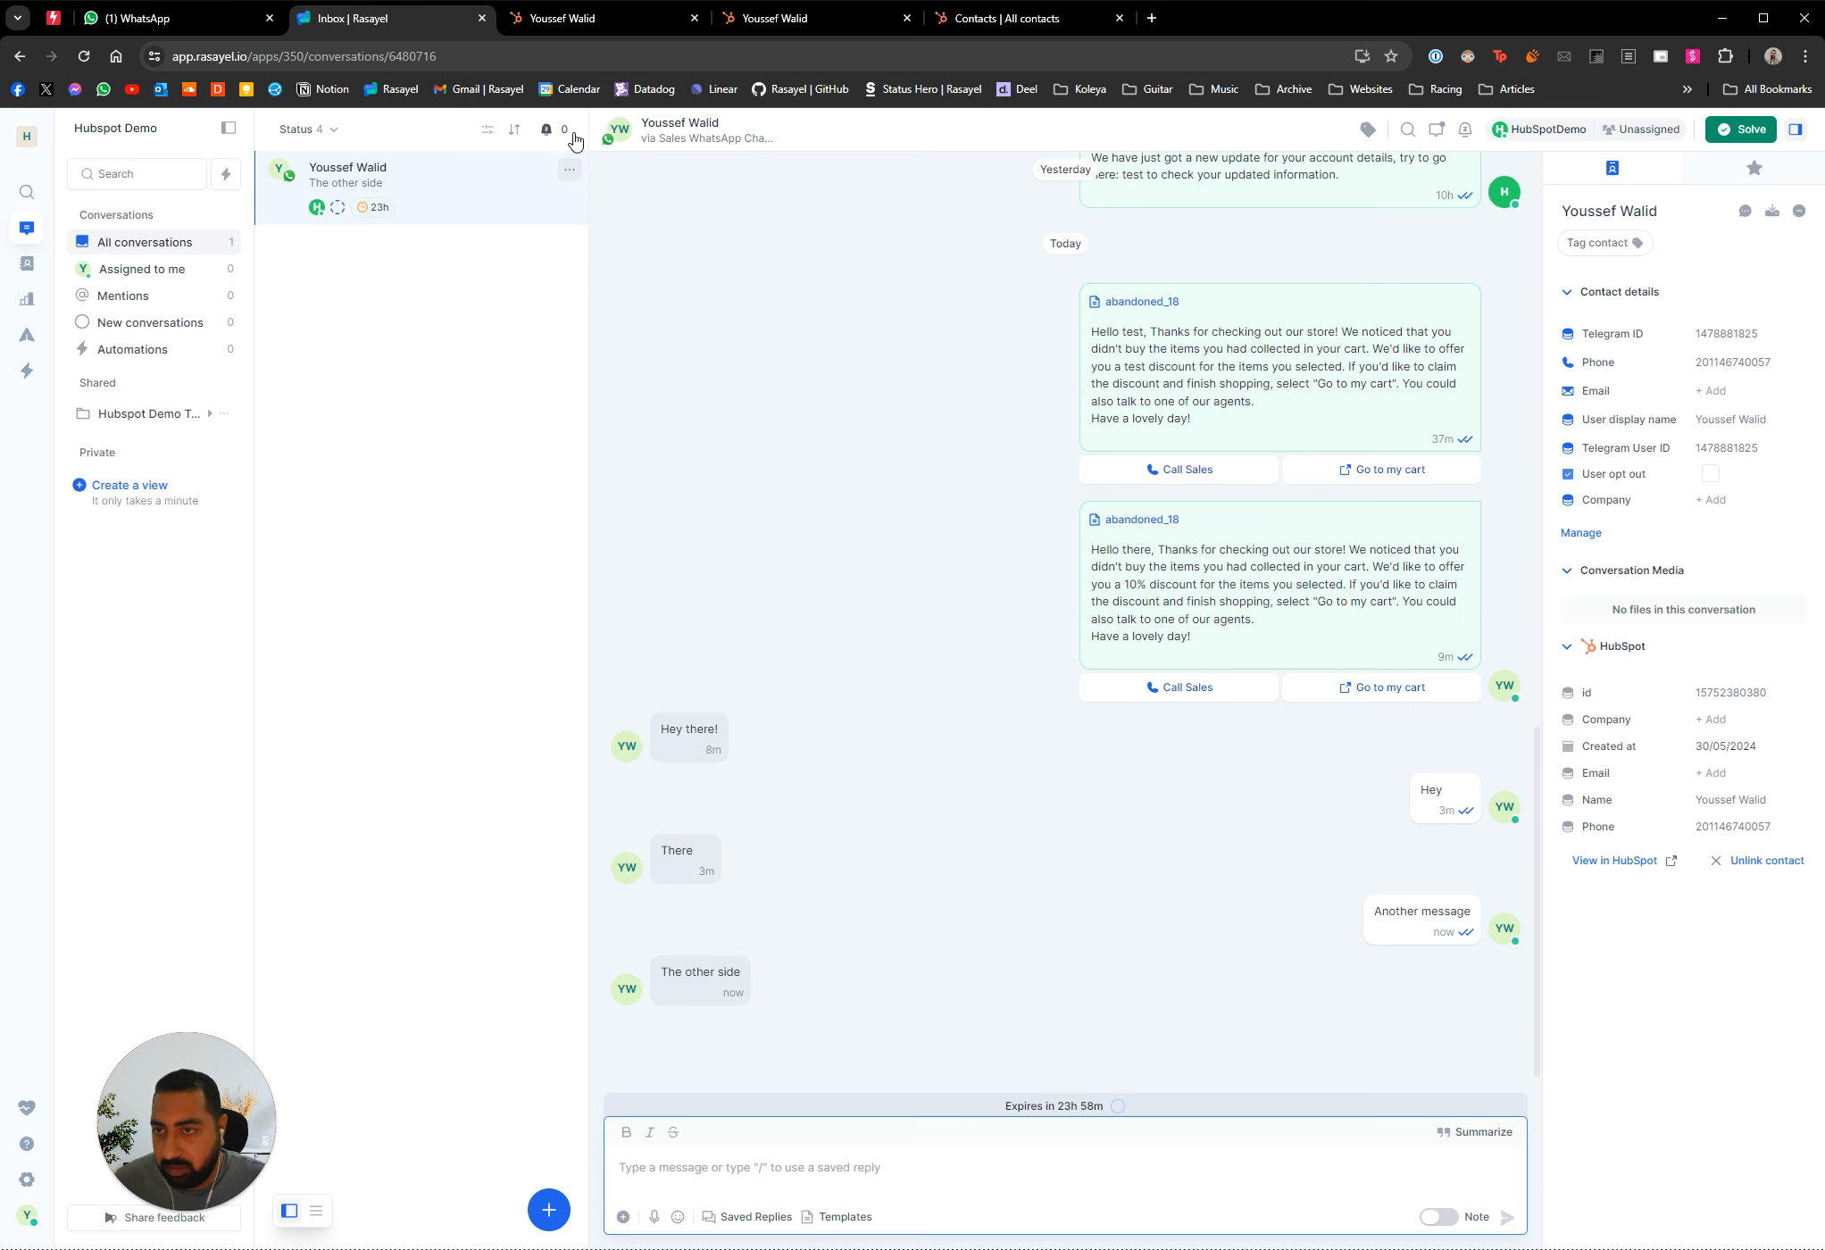
left_click(574, 18)
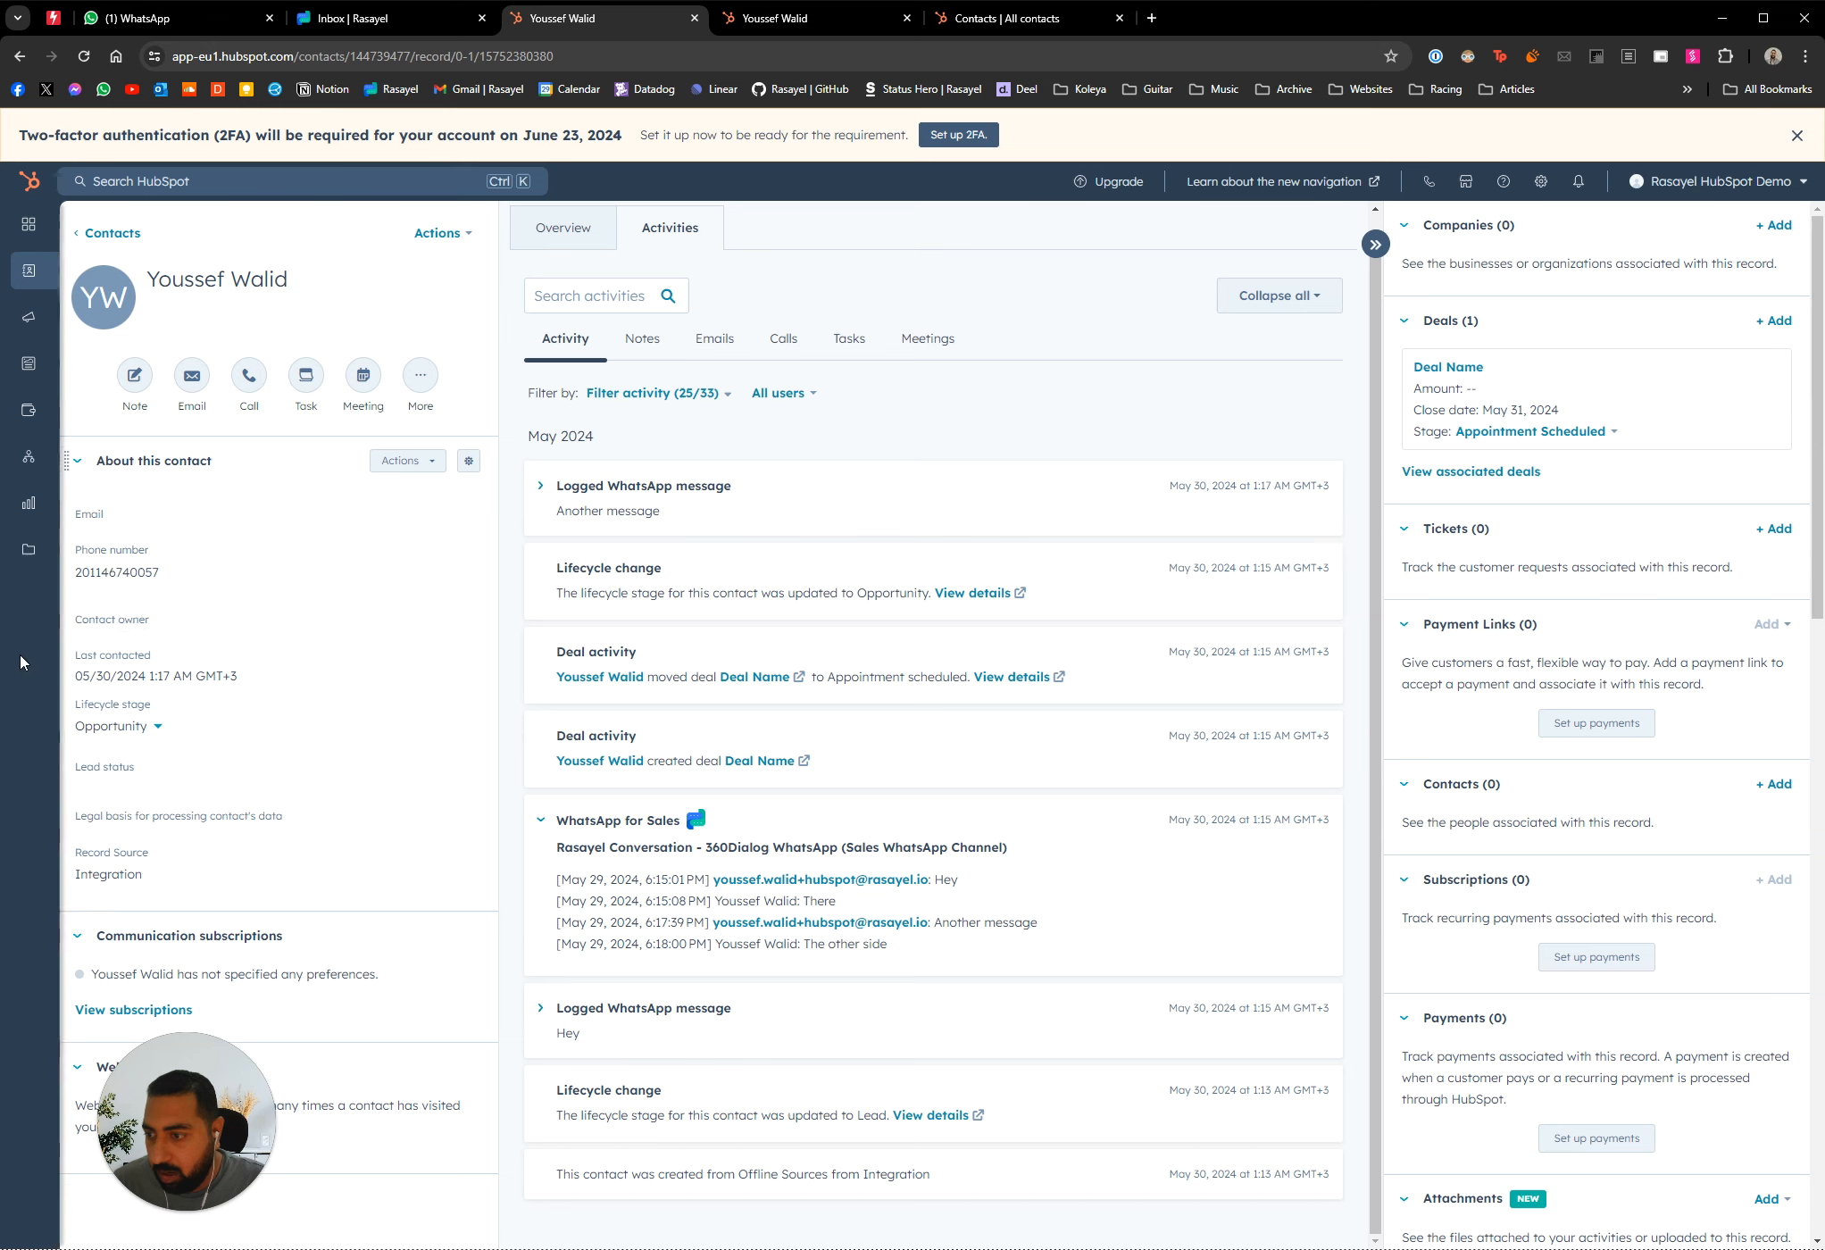
Open the Messages Sent by Agents report, inspect its text and template message breakdown, and close it
mouse_move(27, 665)
mouse_move(92, 510)
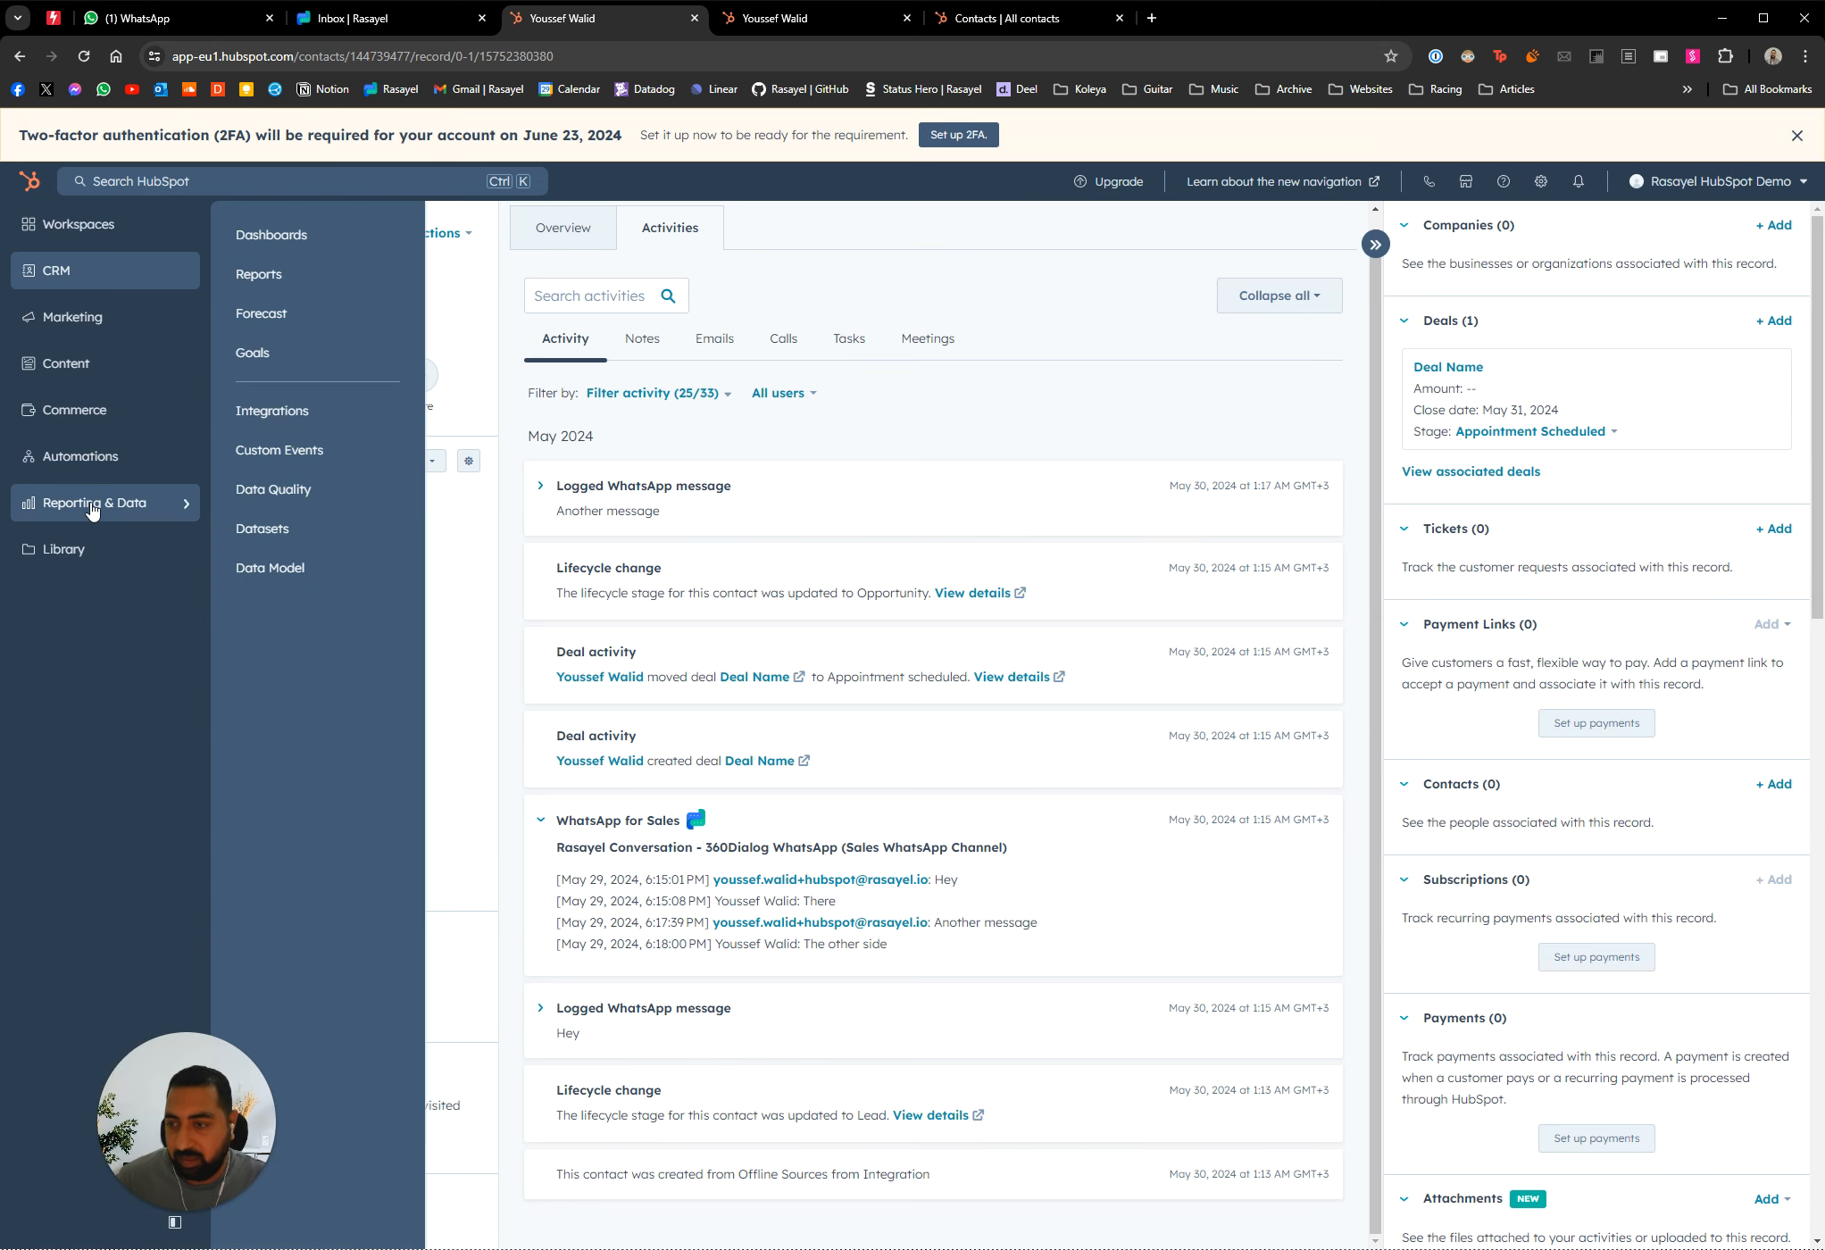
left_click(264, 282)
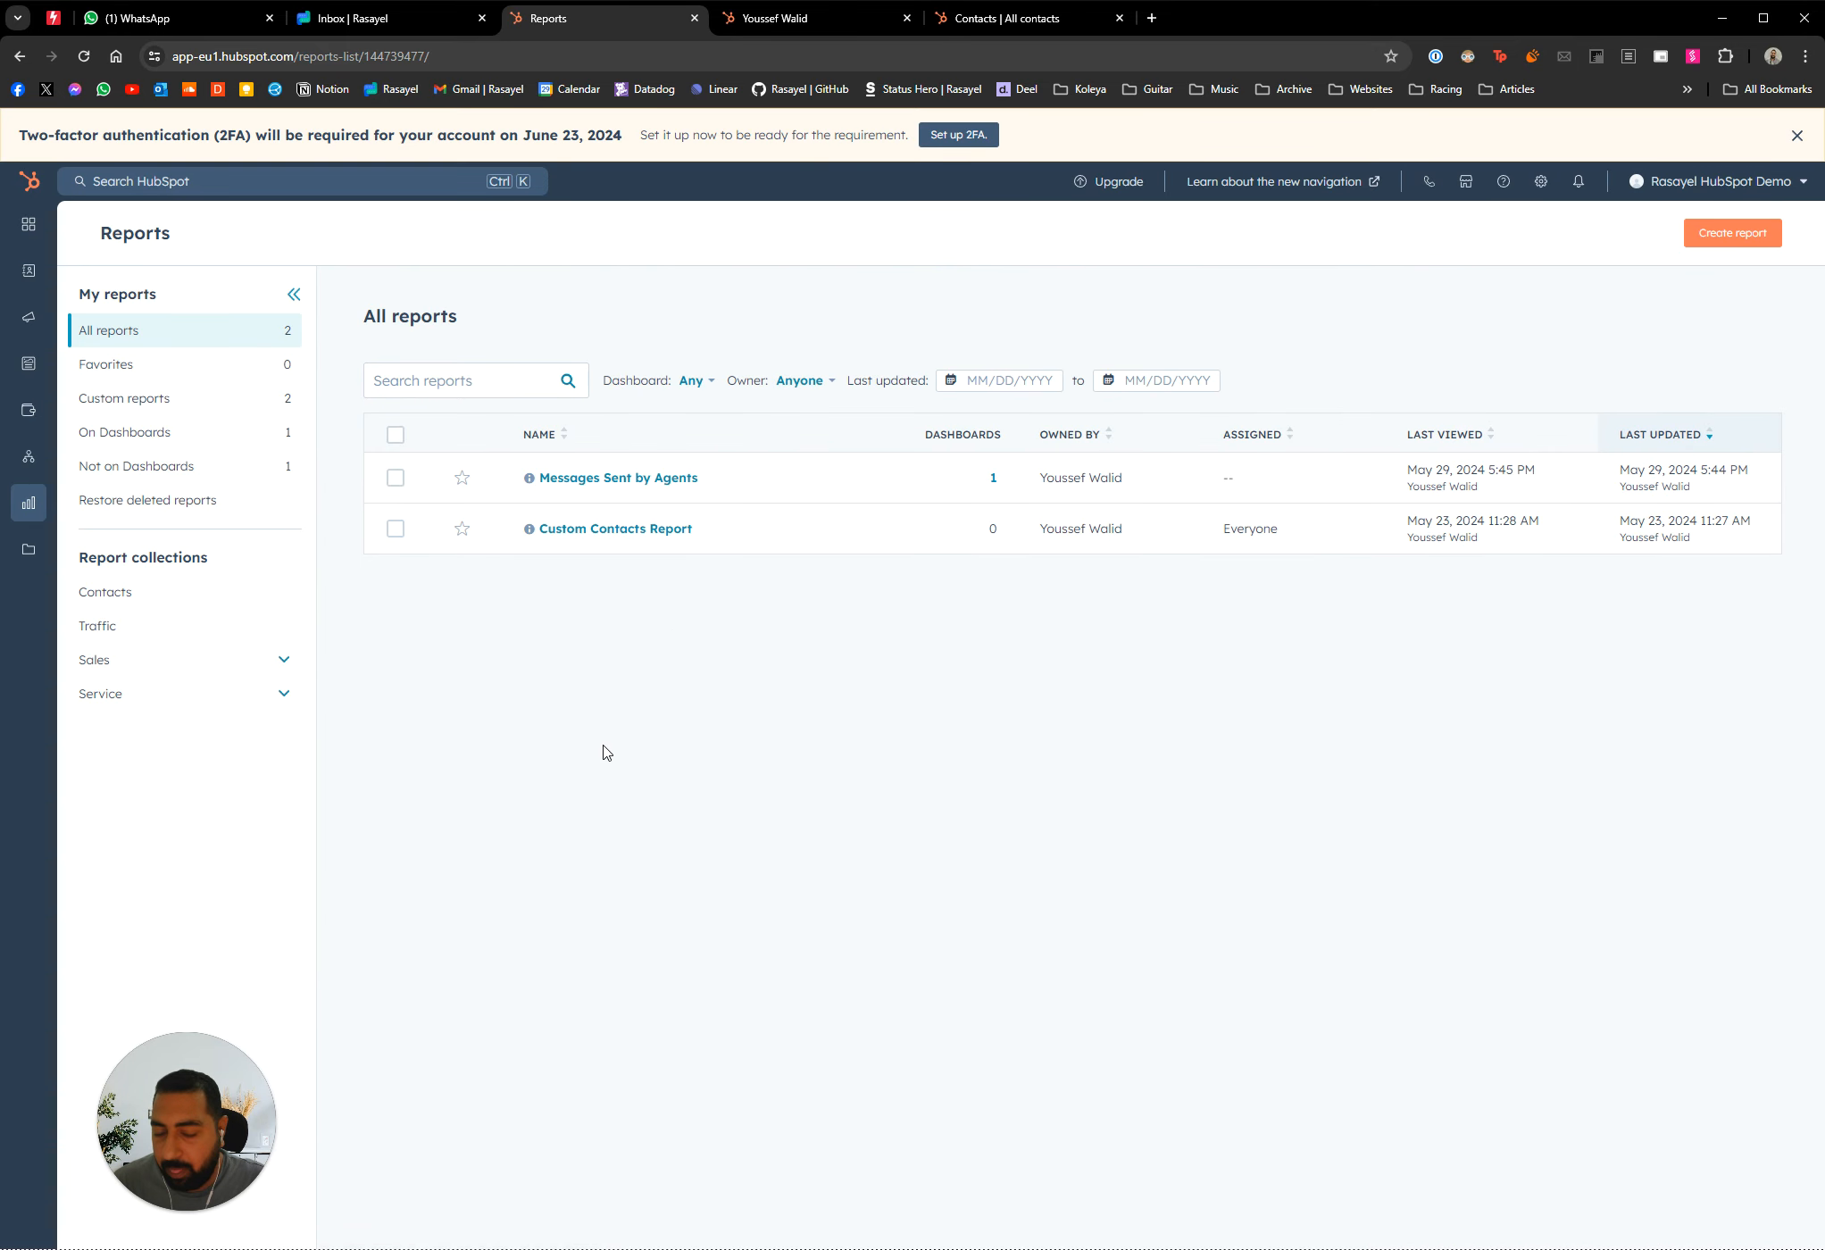
left_click(582, 481)
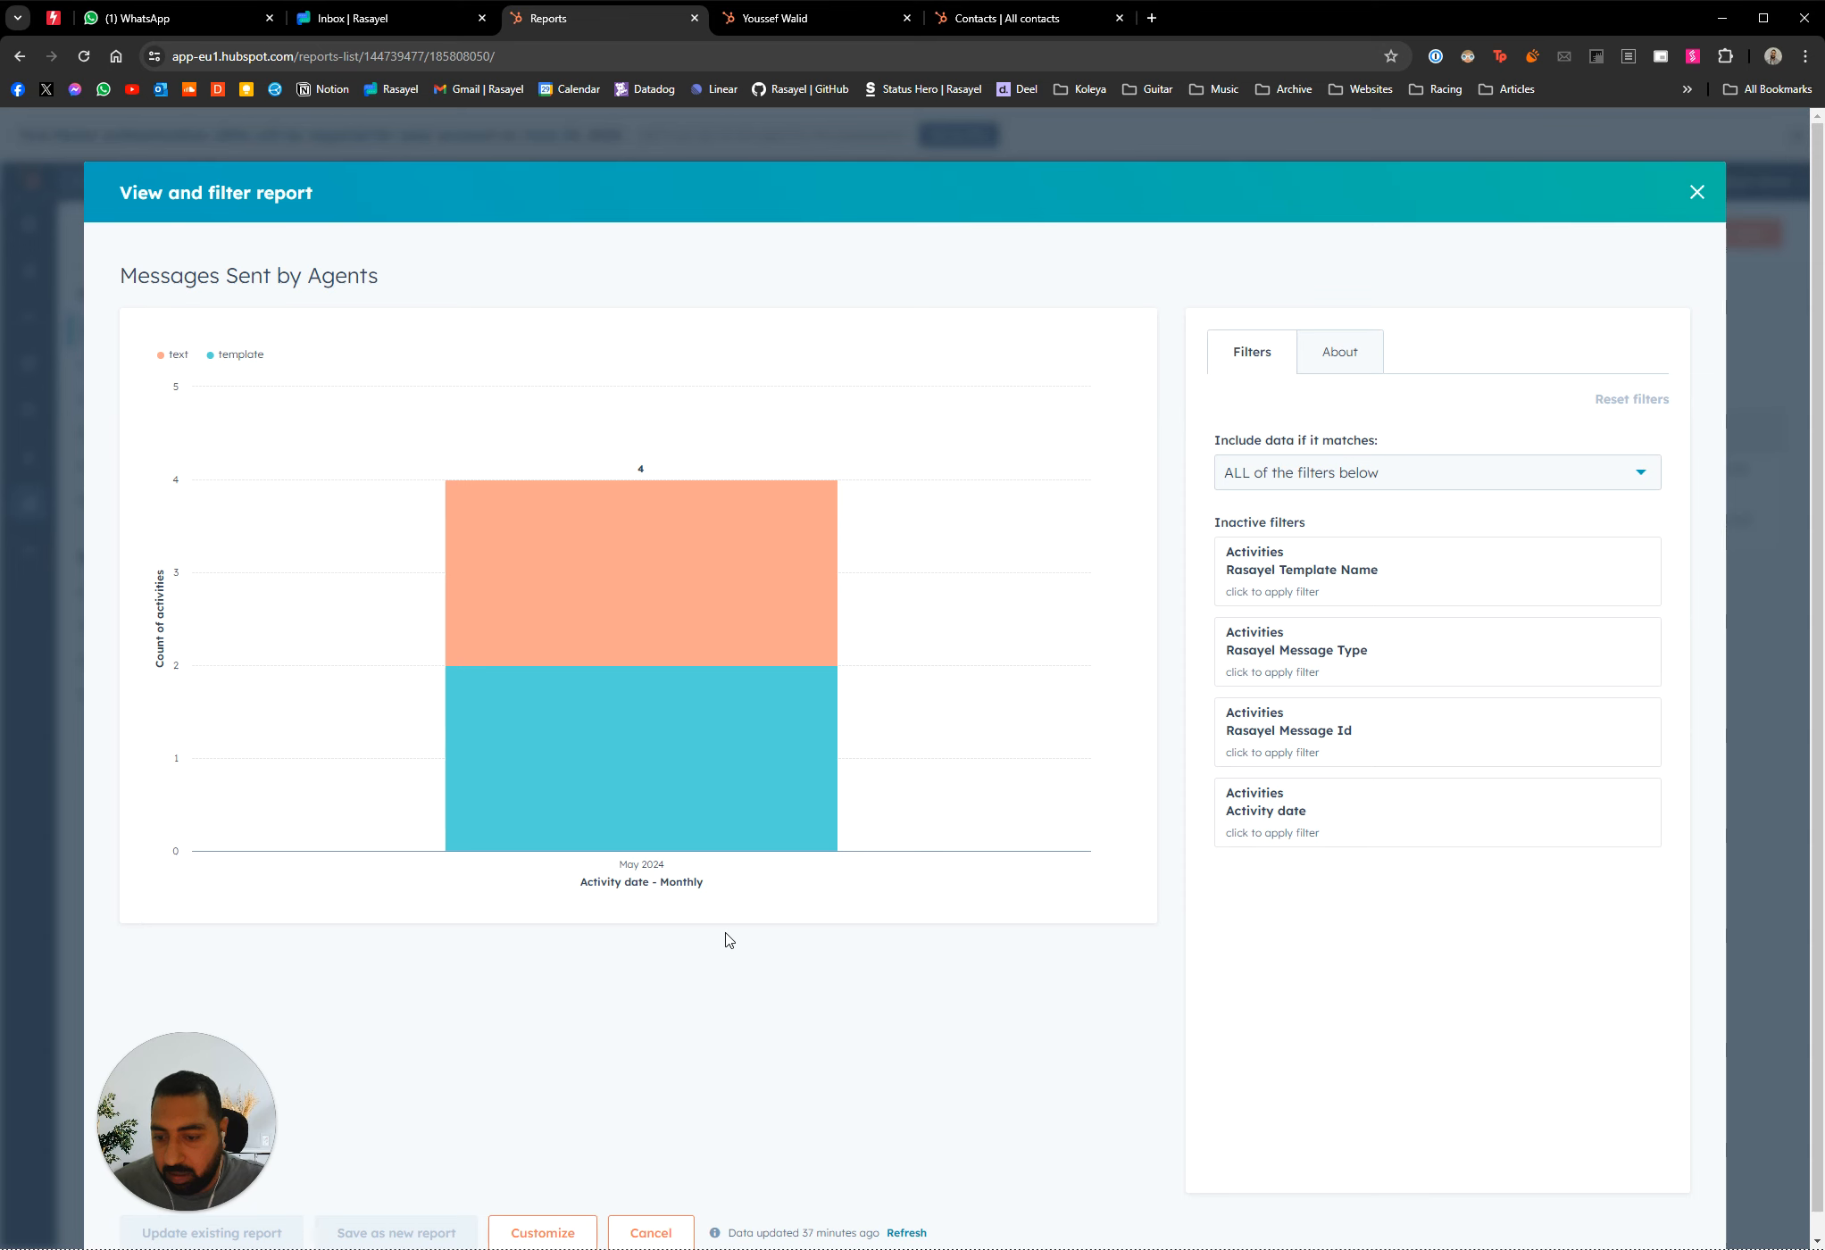
mouse_move(703, 783)
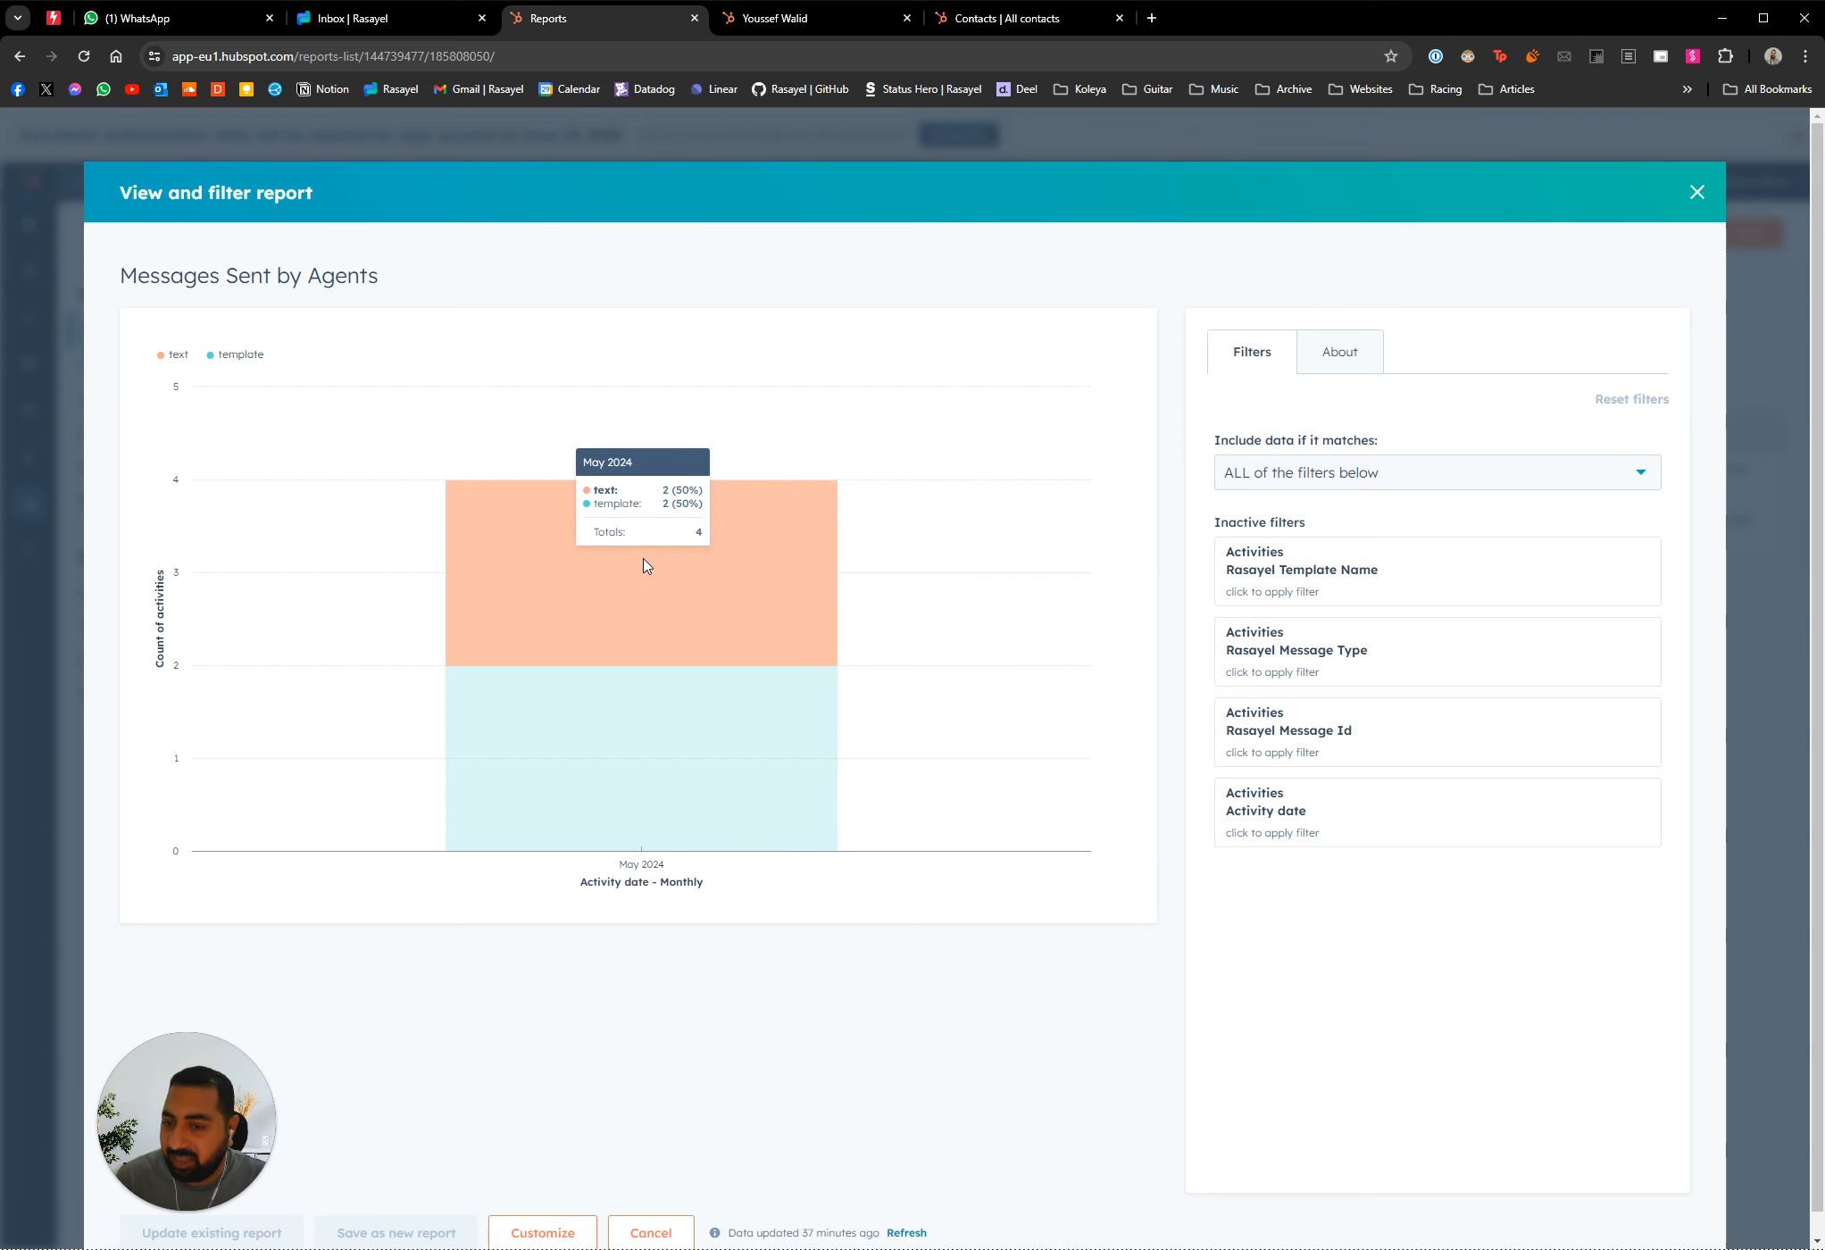
left_click(1697, 193)
Start a new report in the Custom Report Builder with self-chosen data sources
left_click(1719, 237)
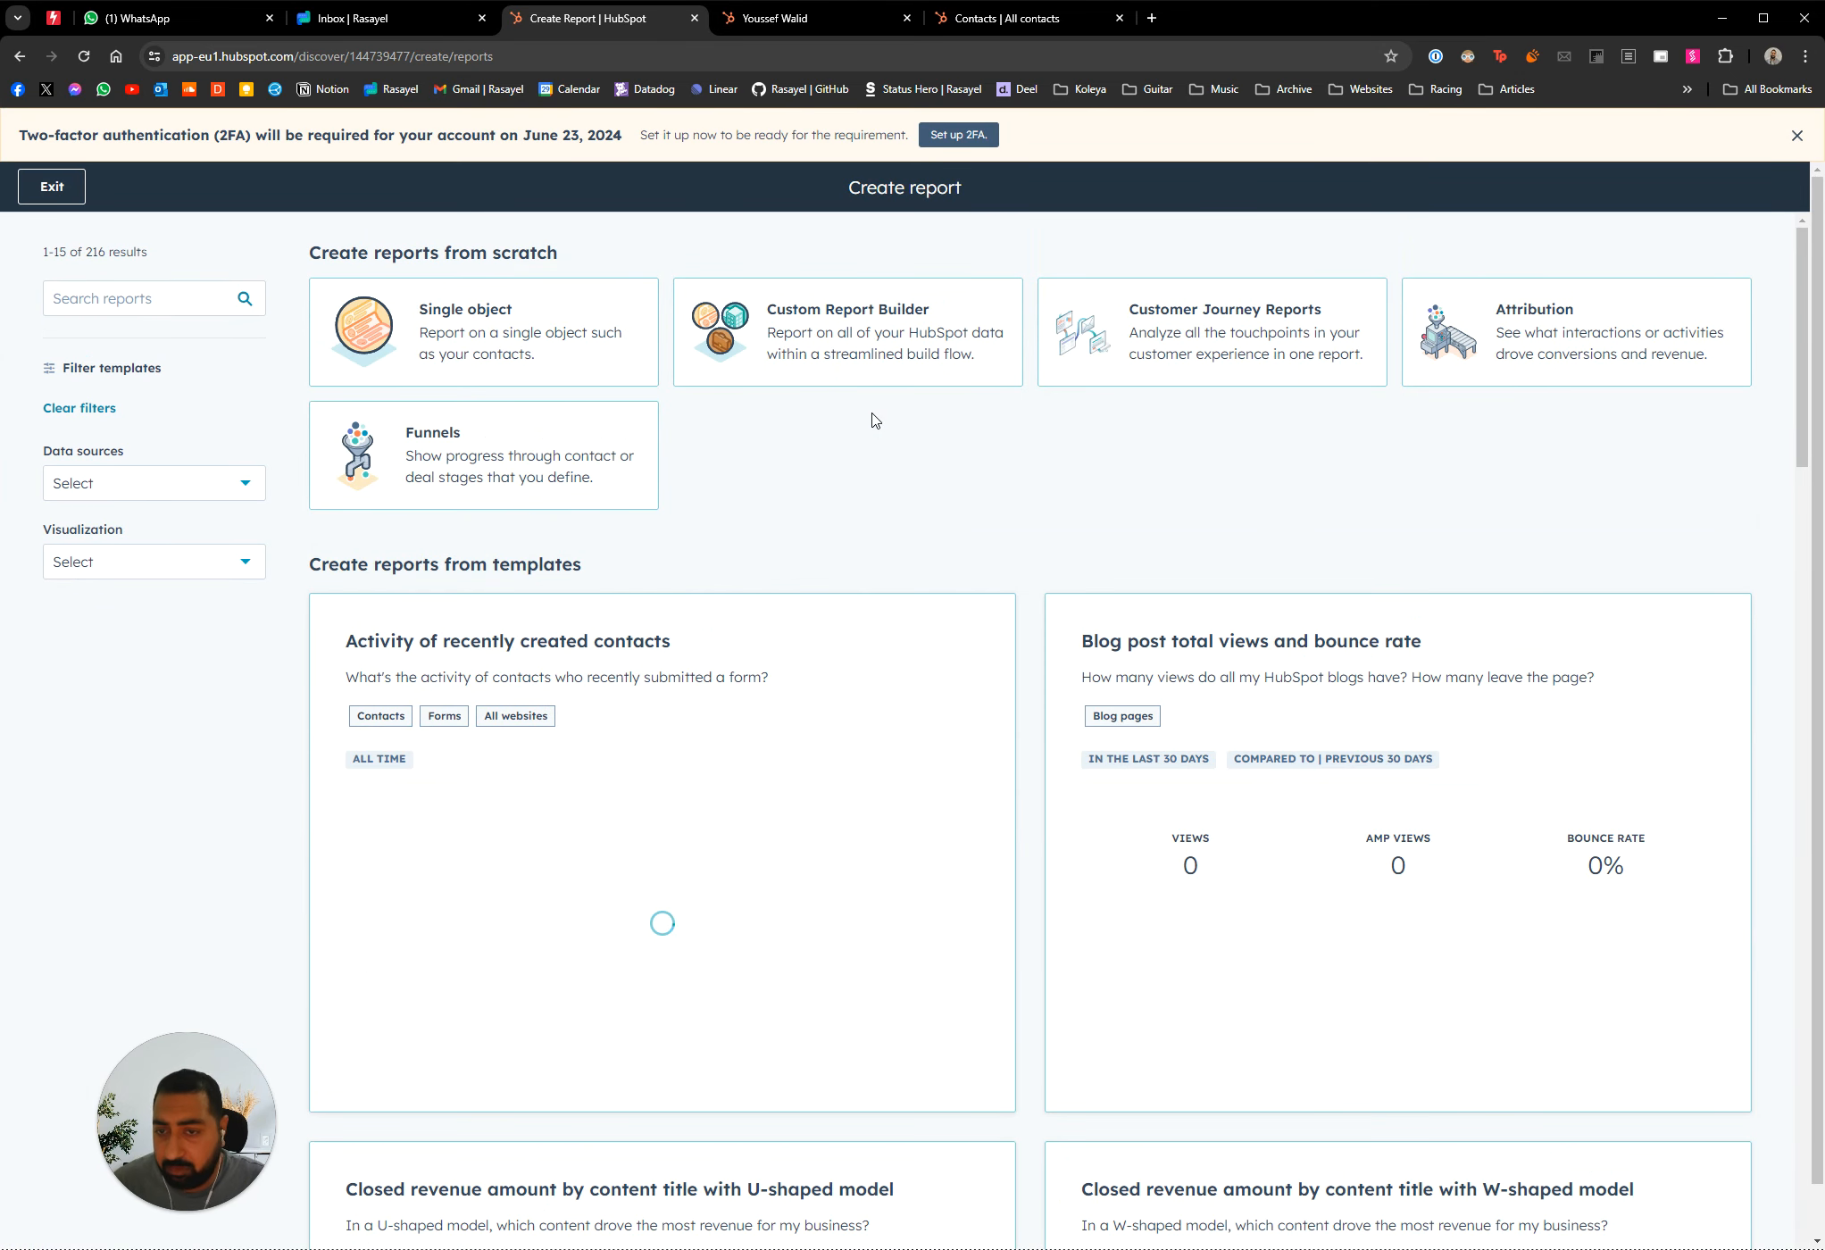
left_click(854, 359)
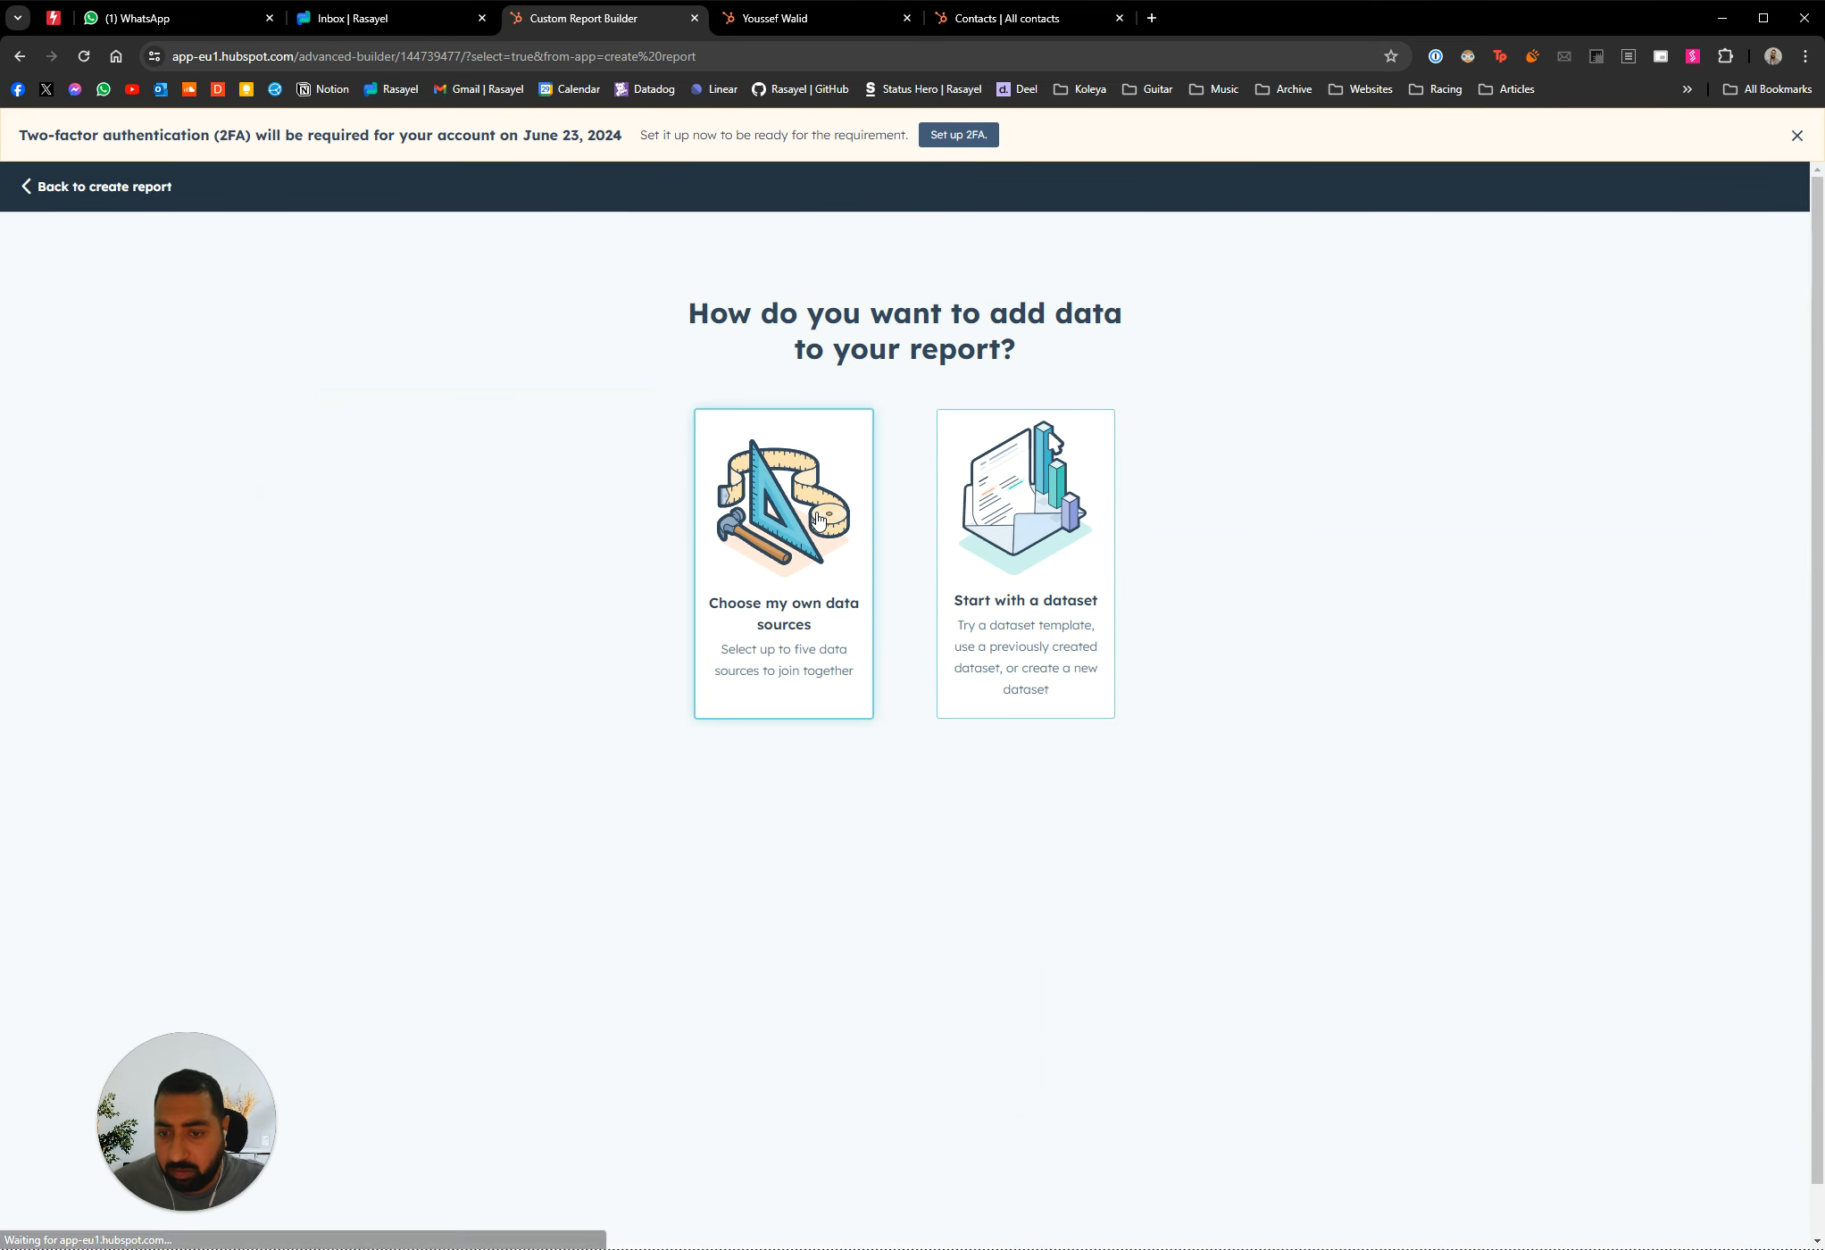
left_click(806, 550)
Add Activities as a secondary data source alongside Contacts and continue to the report configuration
scroll(652, 521, "down", 4)
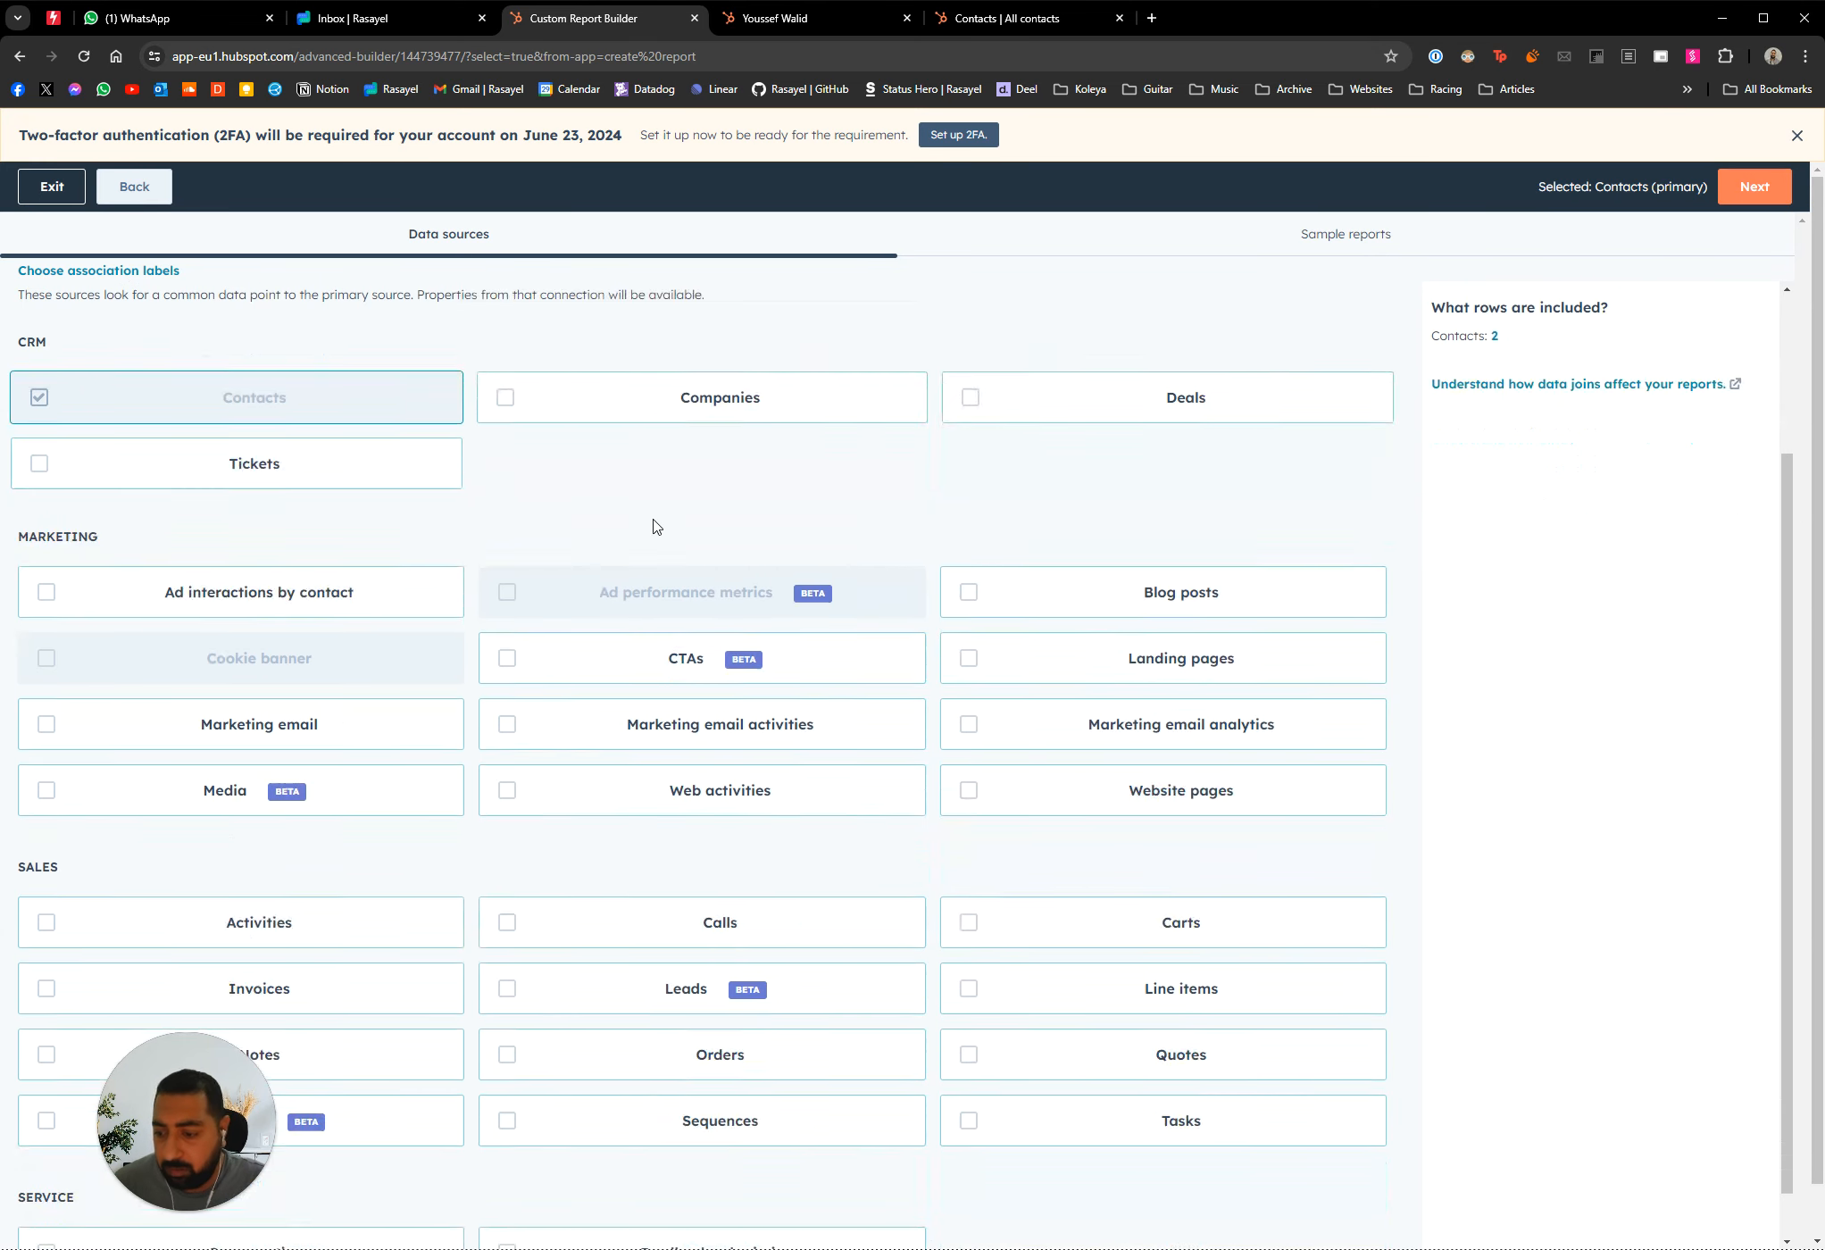
left_click(118, 822)
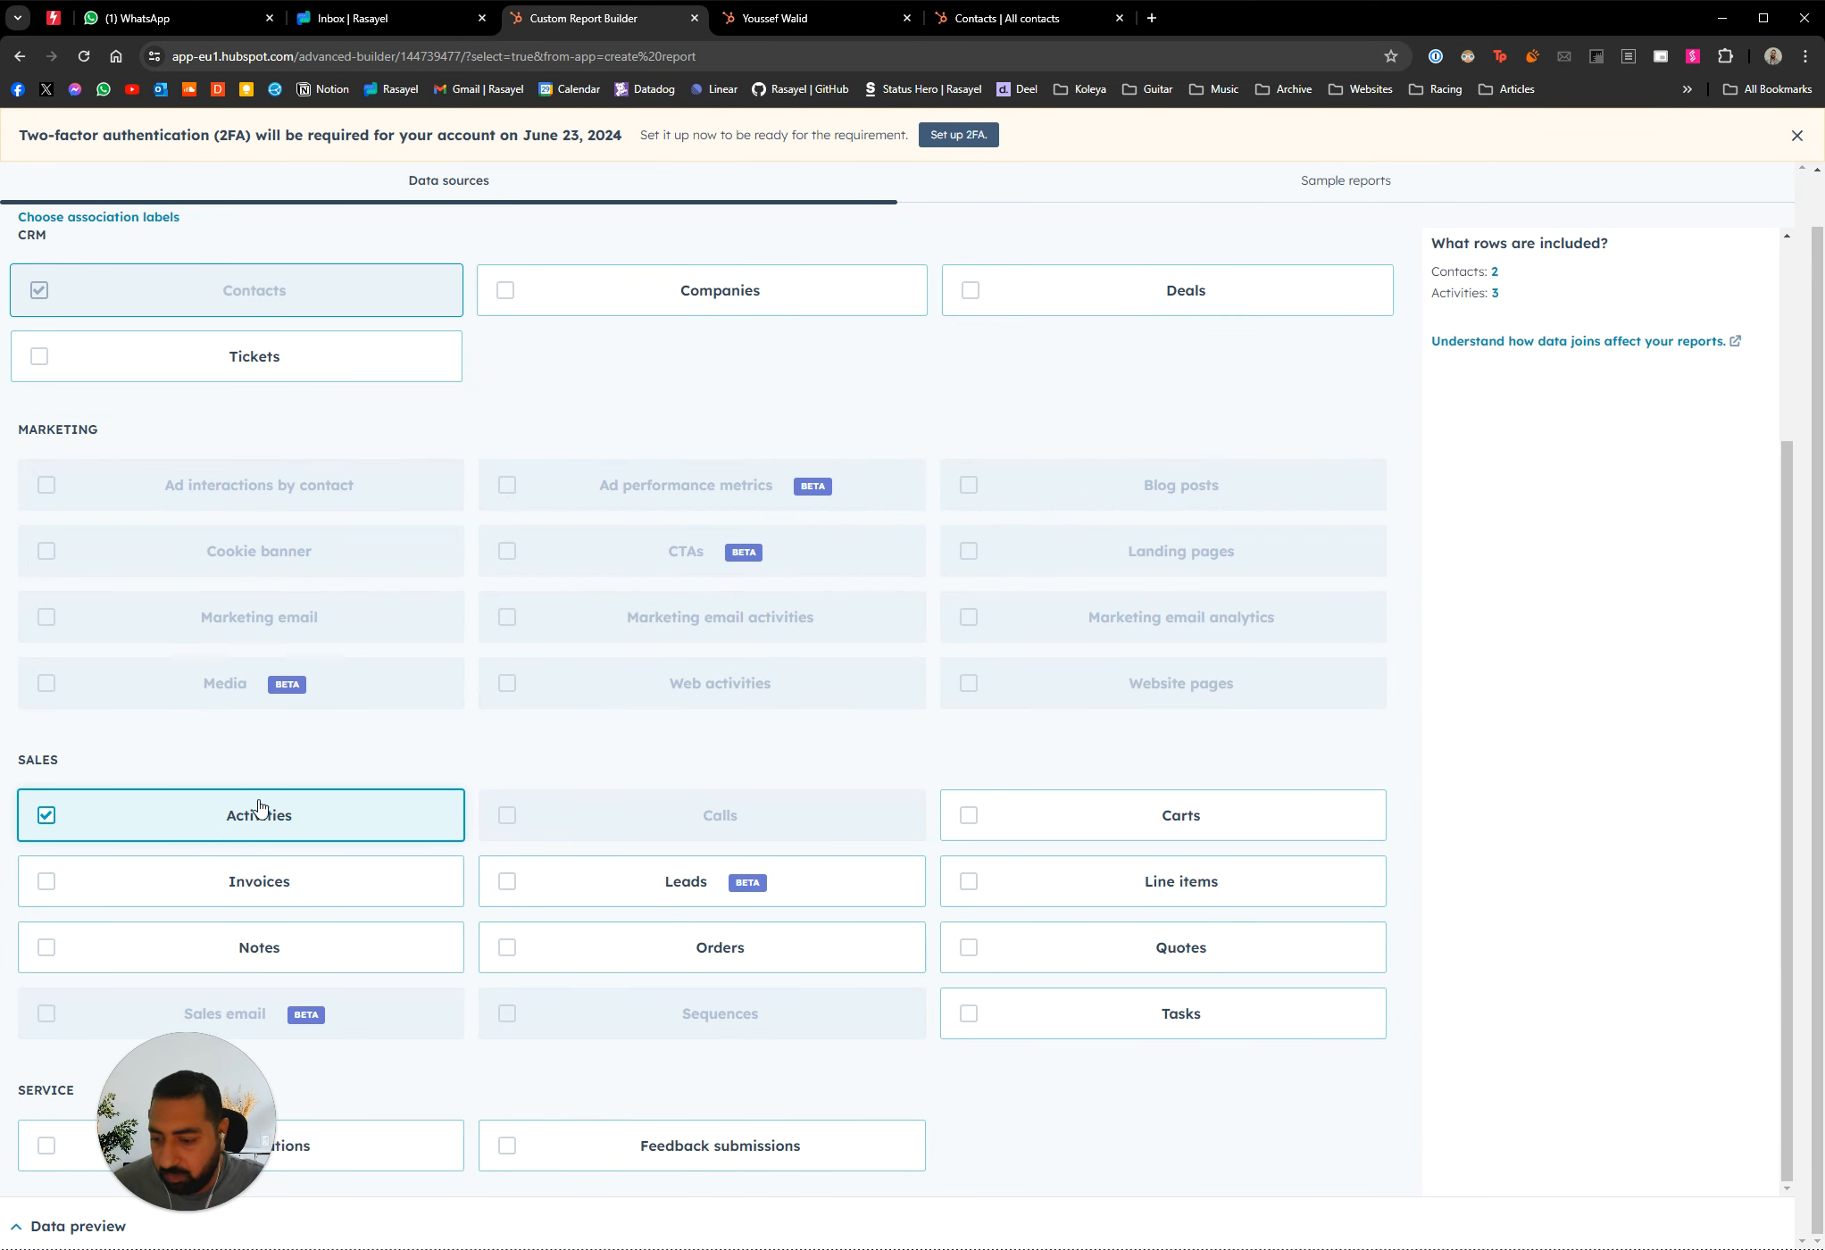
scroll(1272, 831, "up", 3)
scroll(1505, 787, "down", 3)
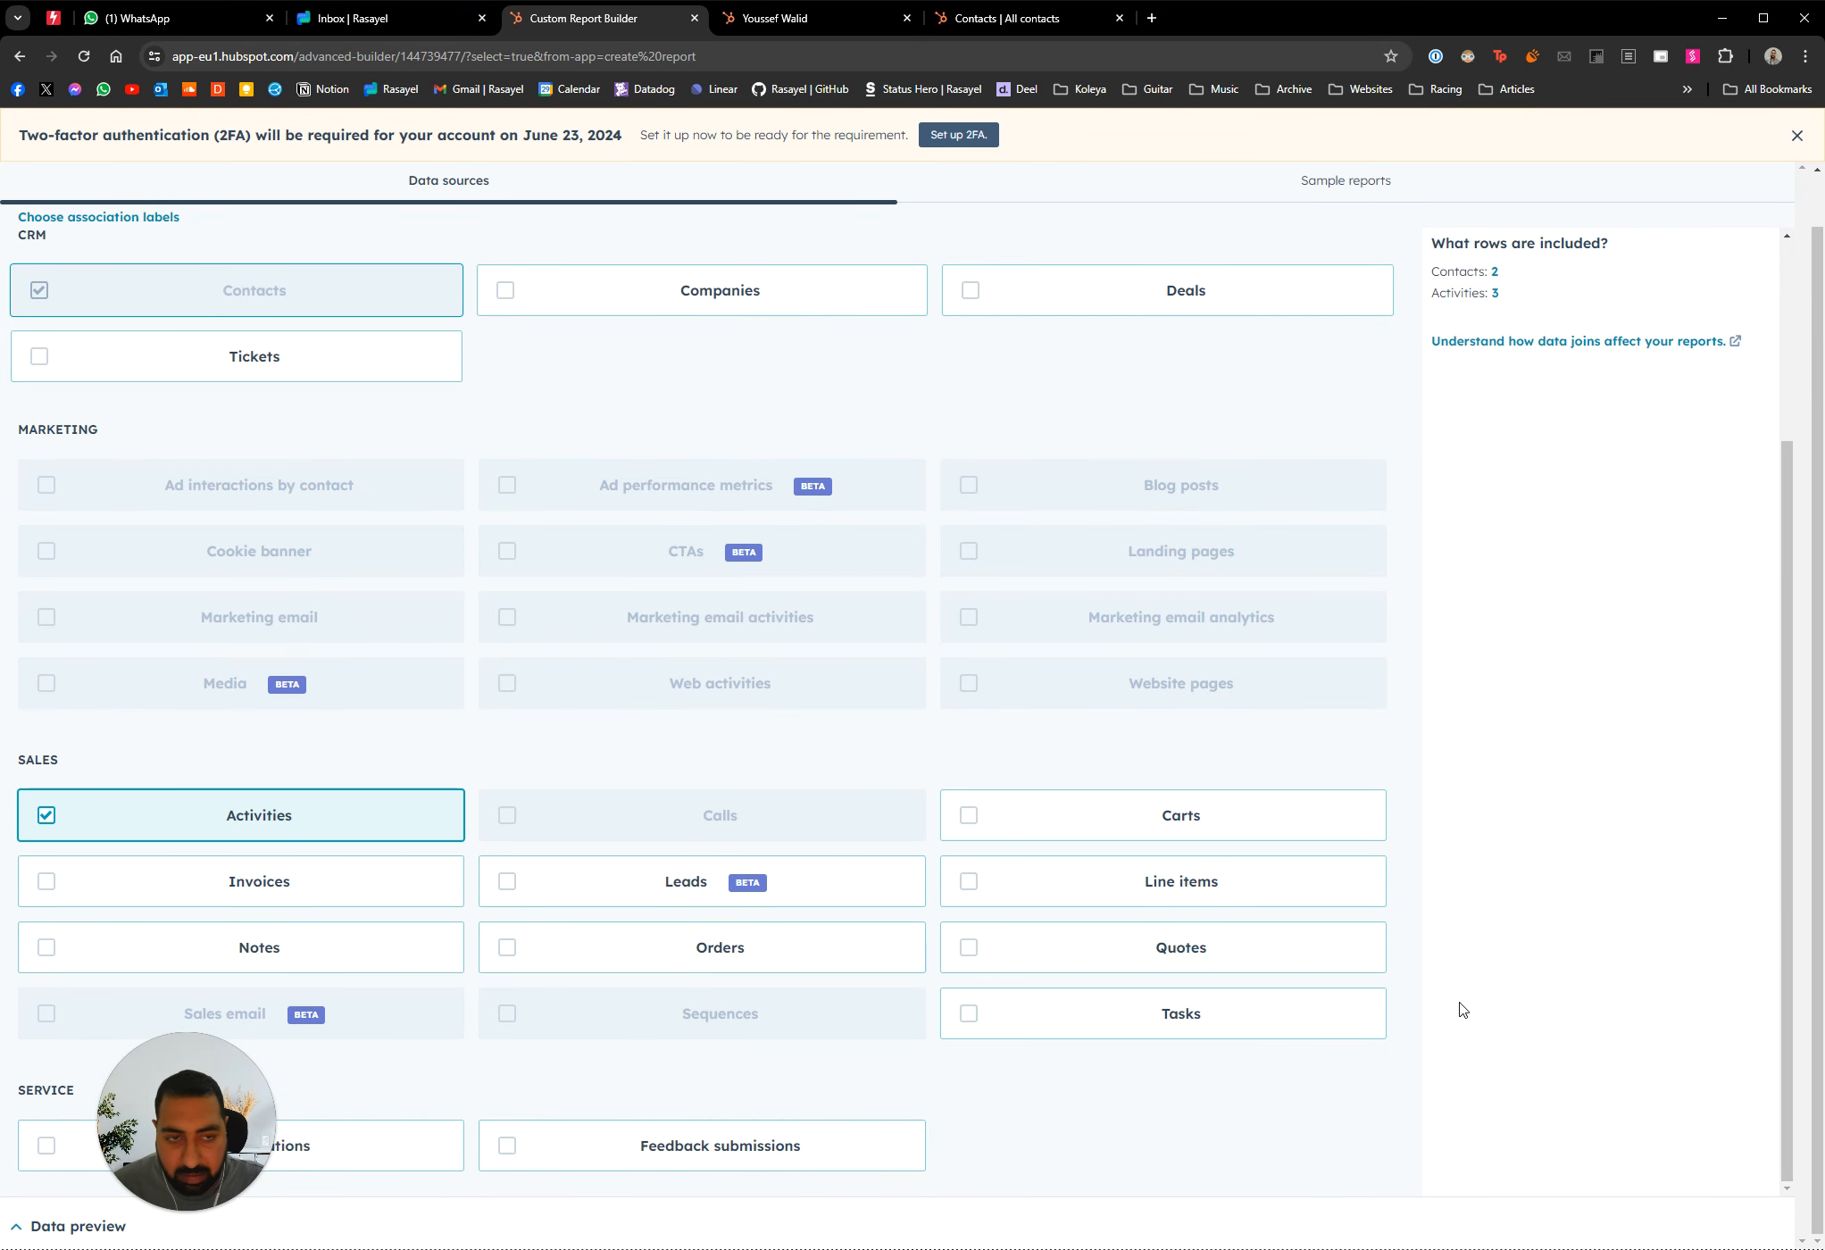
scroll(1464, 1007, "up", 3)
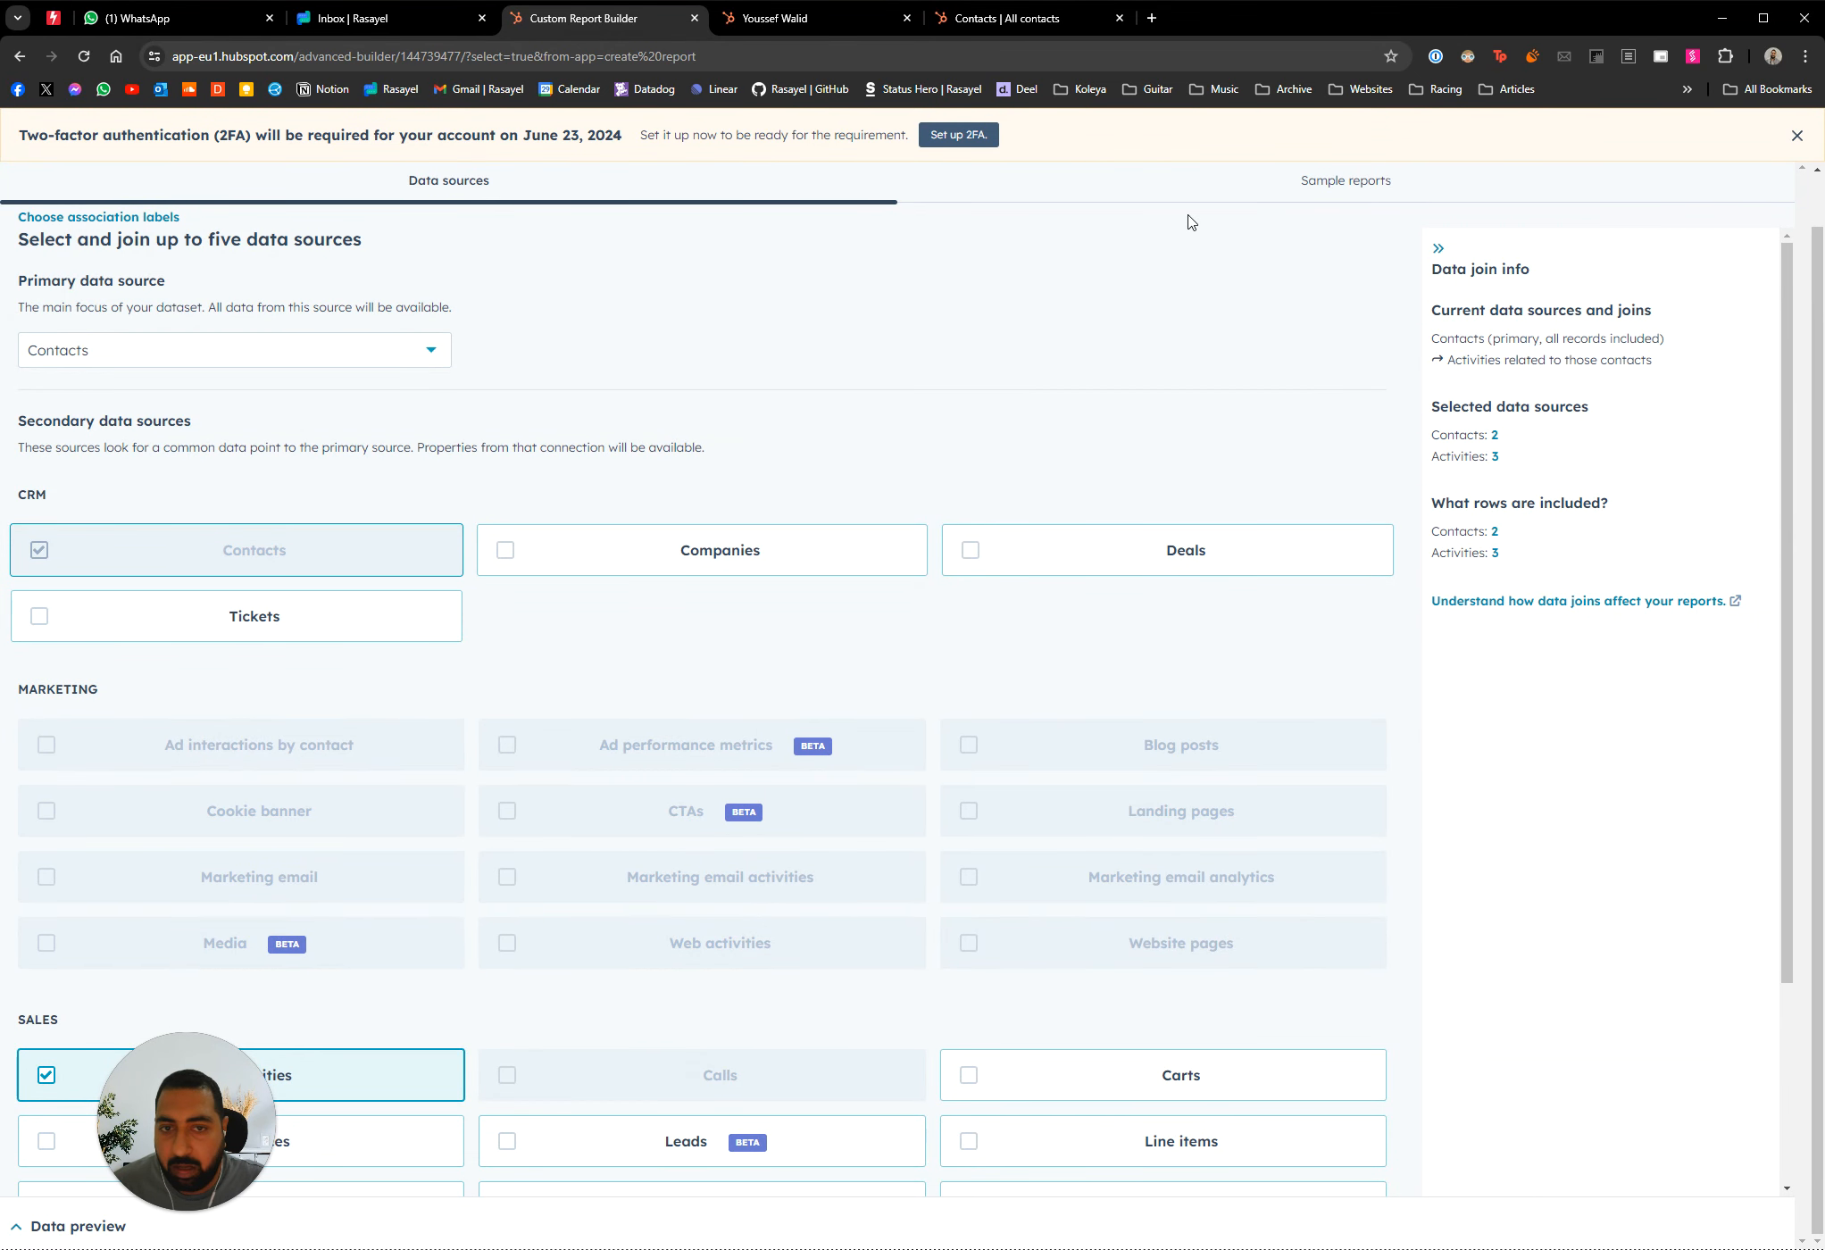
left_click(1797, 135)
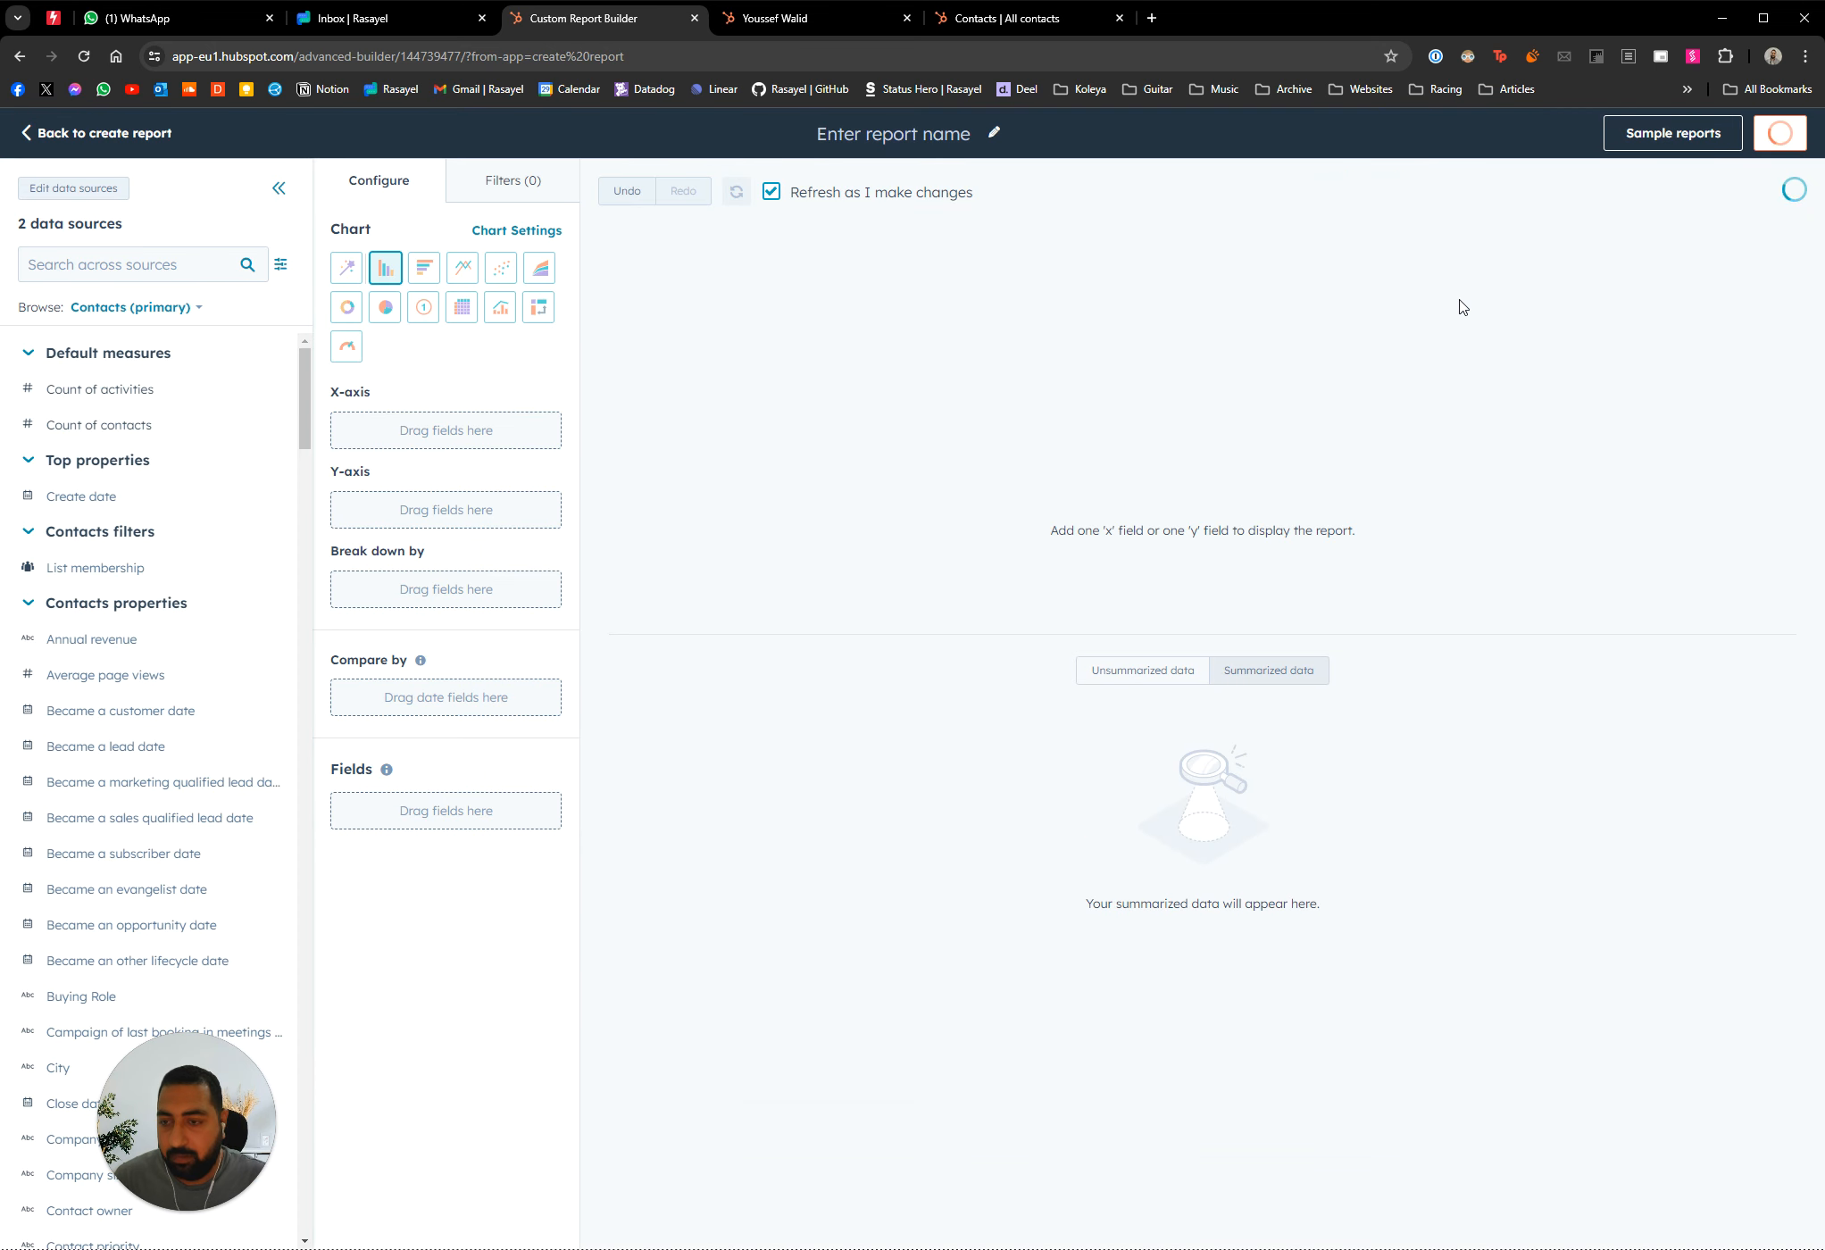
Search the report fields for "rasayel" and break the chart down by Rasayel Template Name
left_click(154, 266)
type("rasayel")
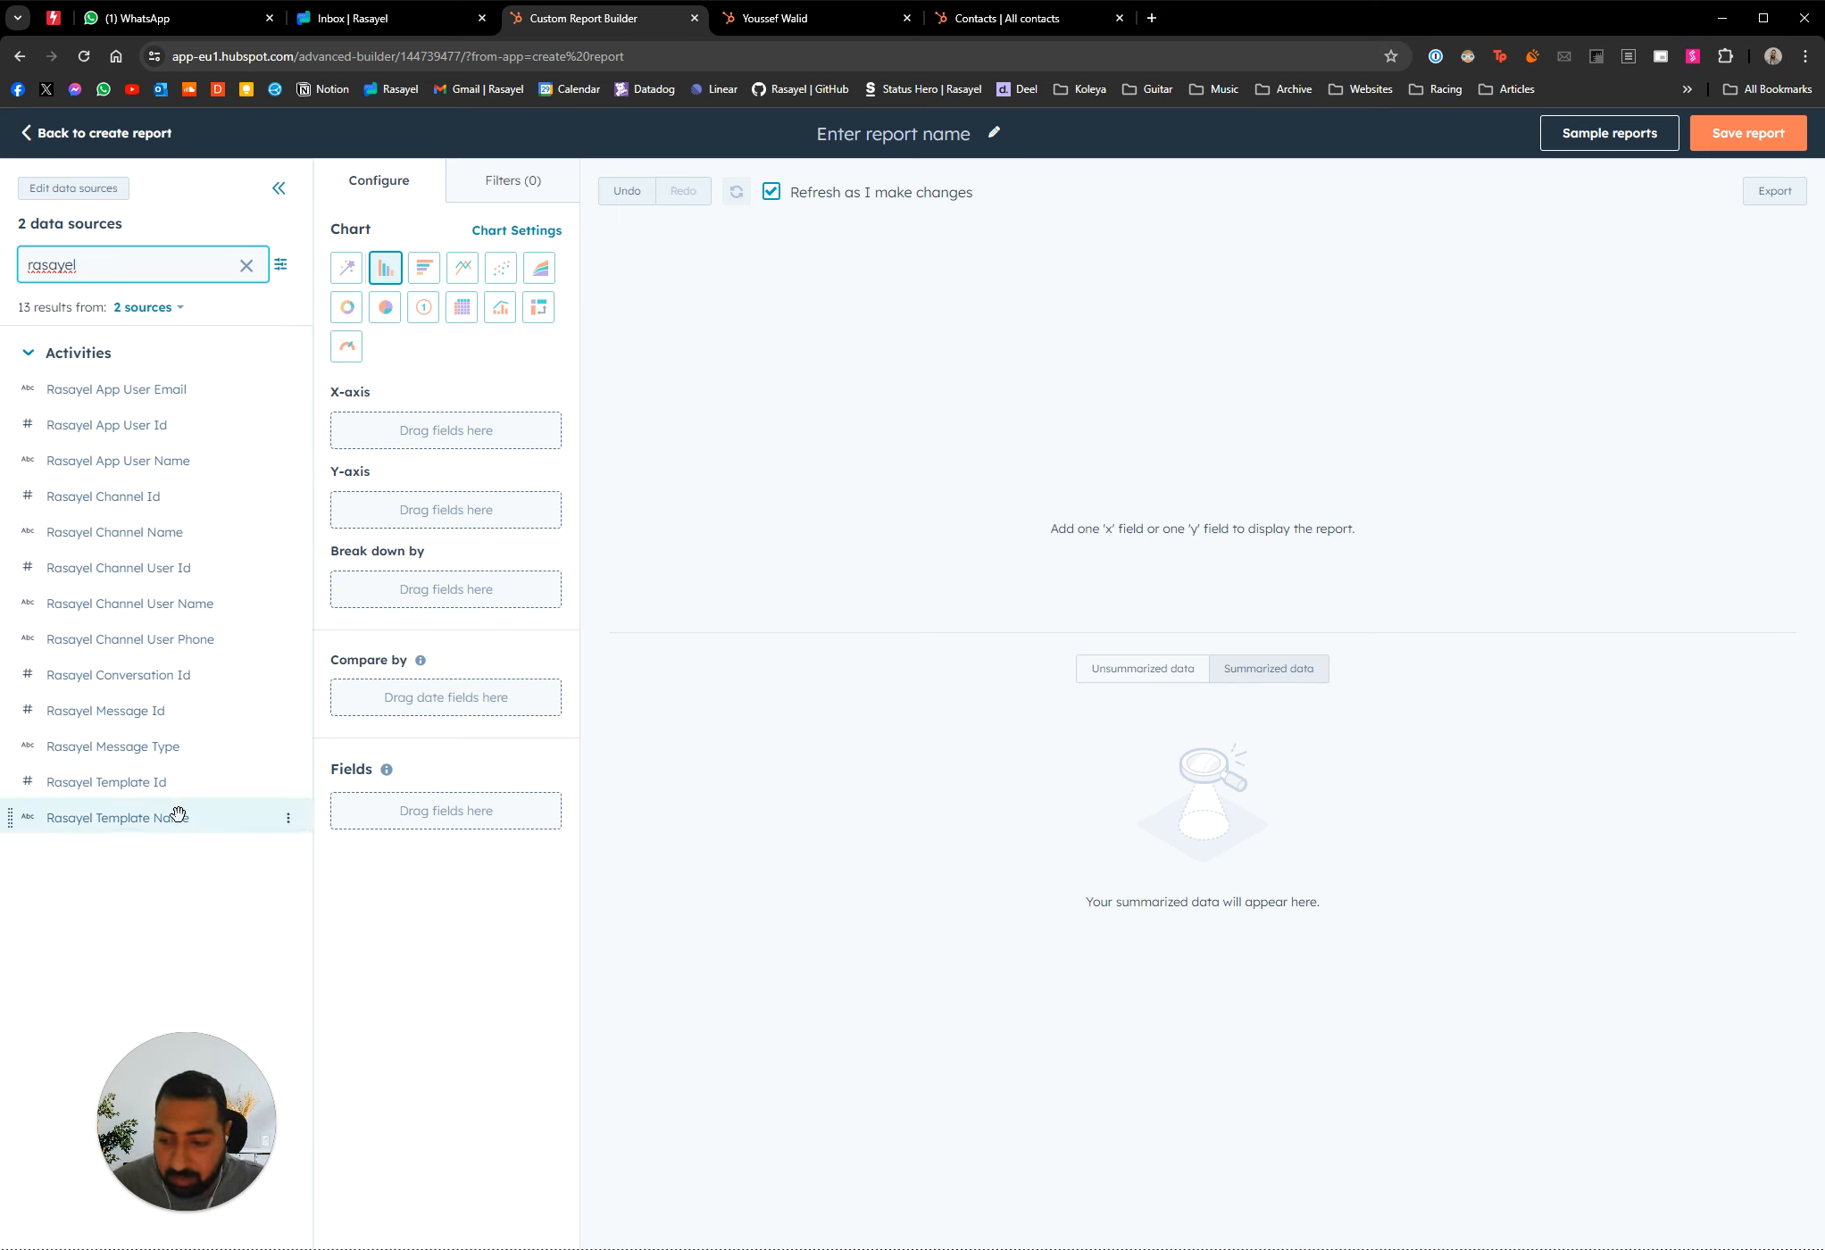
left_click_drag(154, 828, 399, 596)
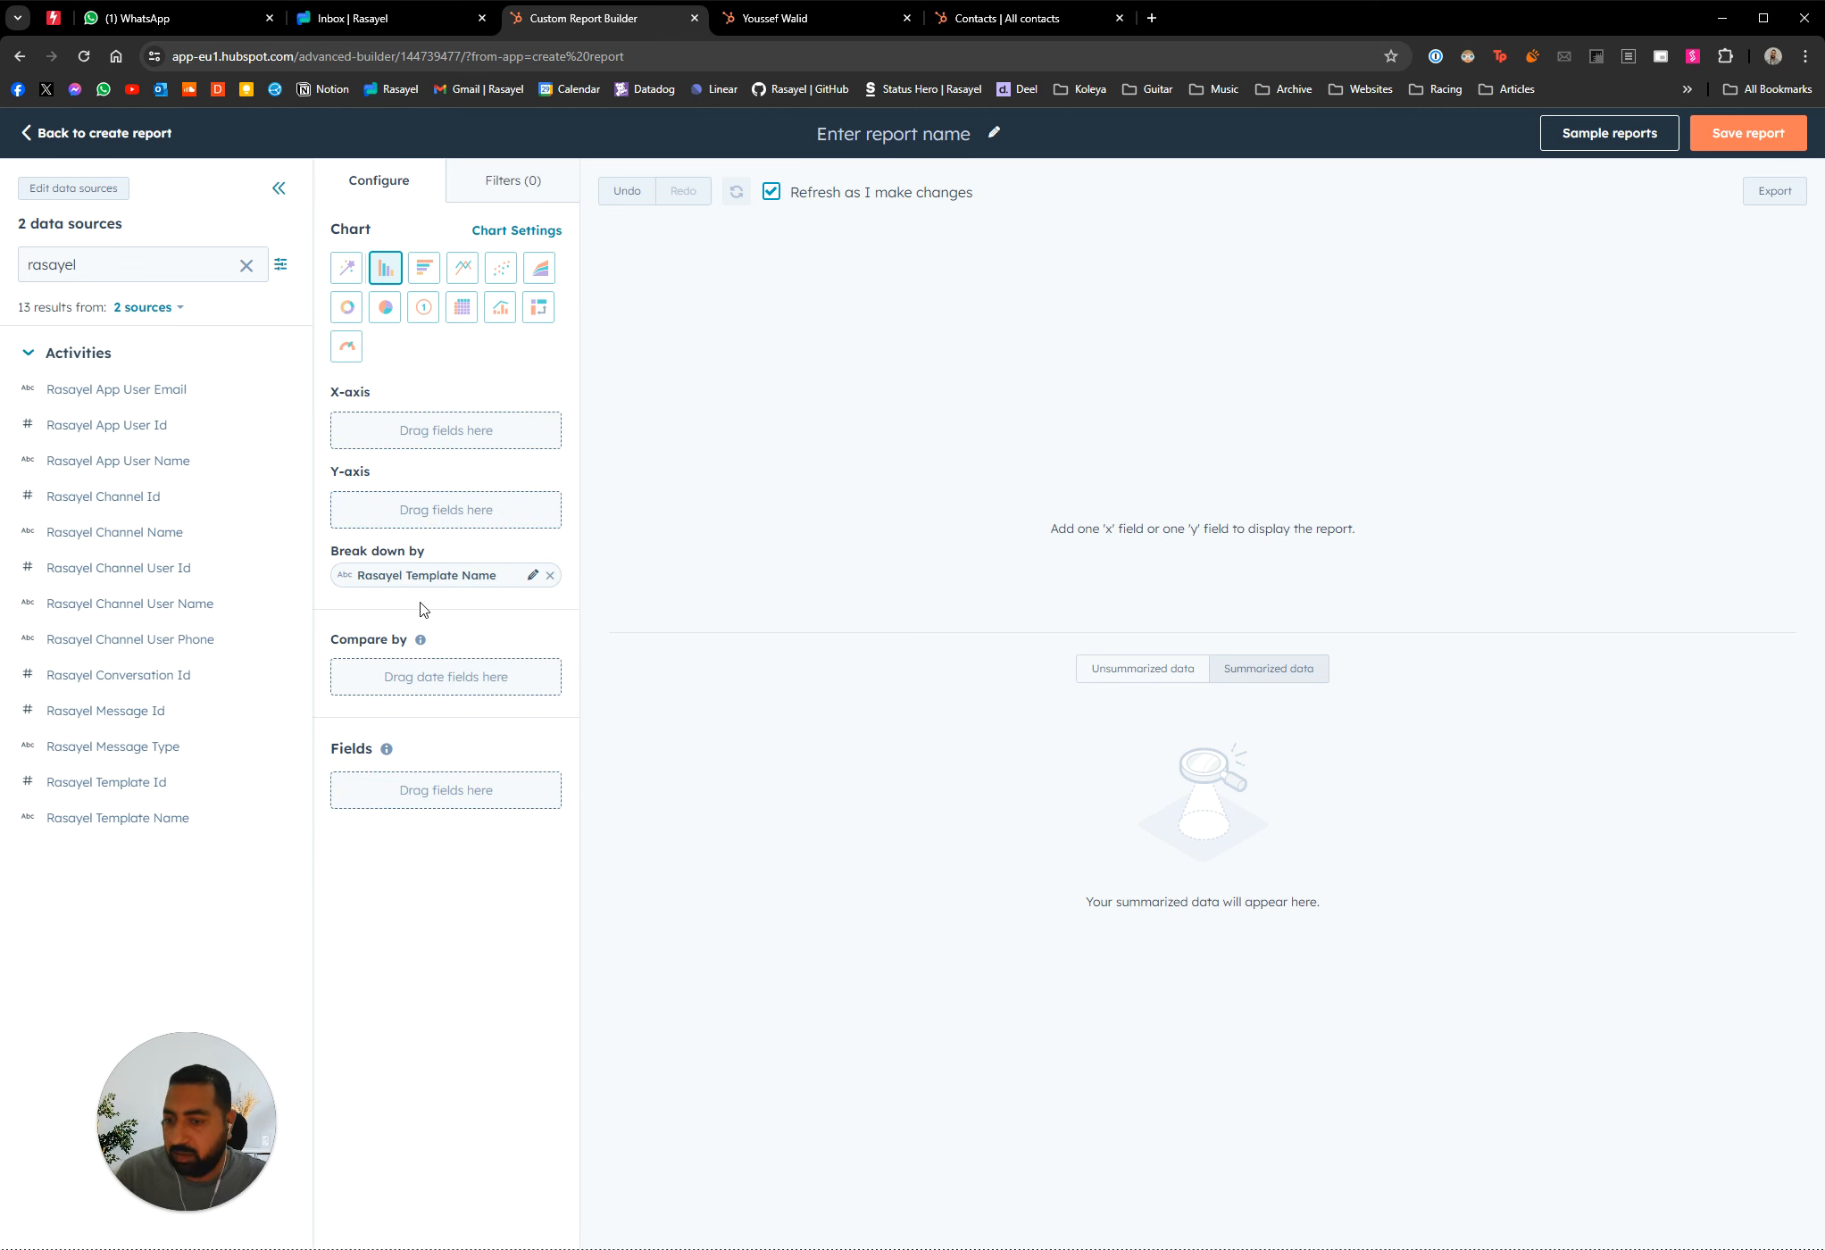
Search the report fields for "activity date" and put the Activity date field on the X-axis
left_click(246, 265)
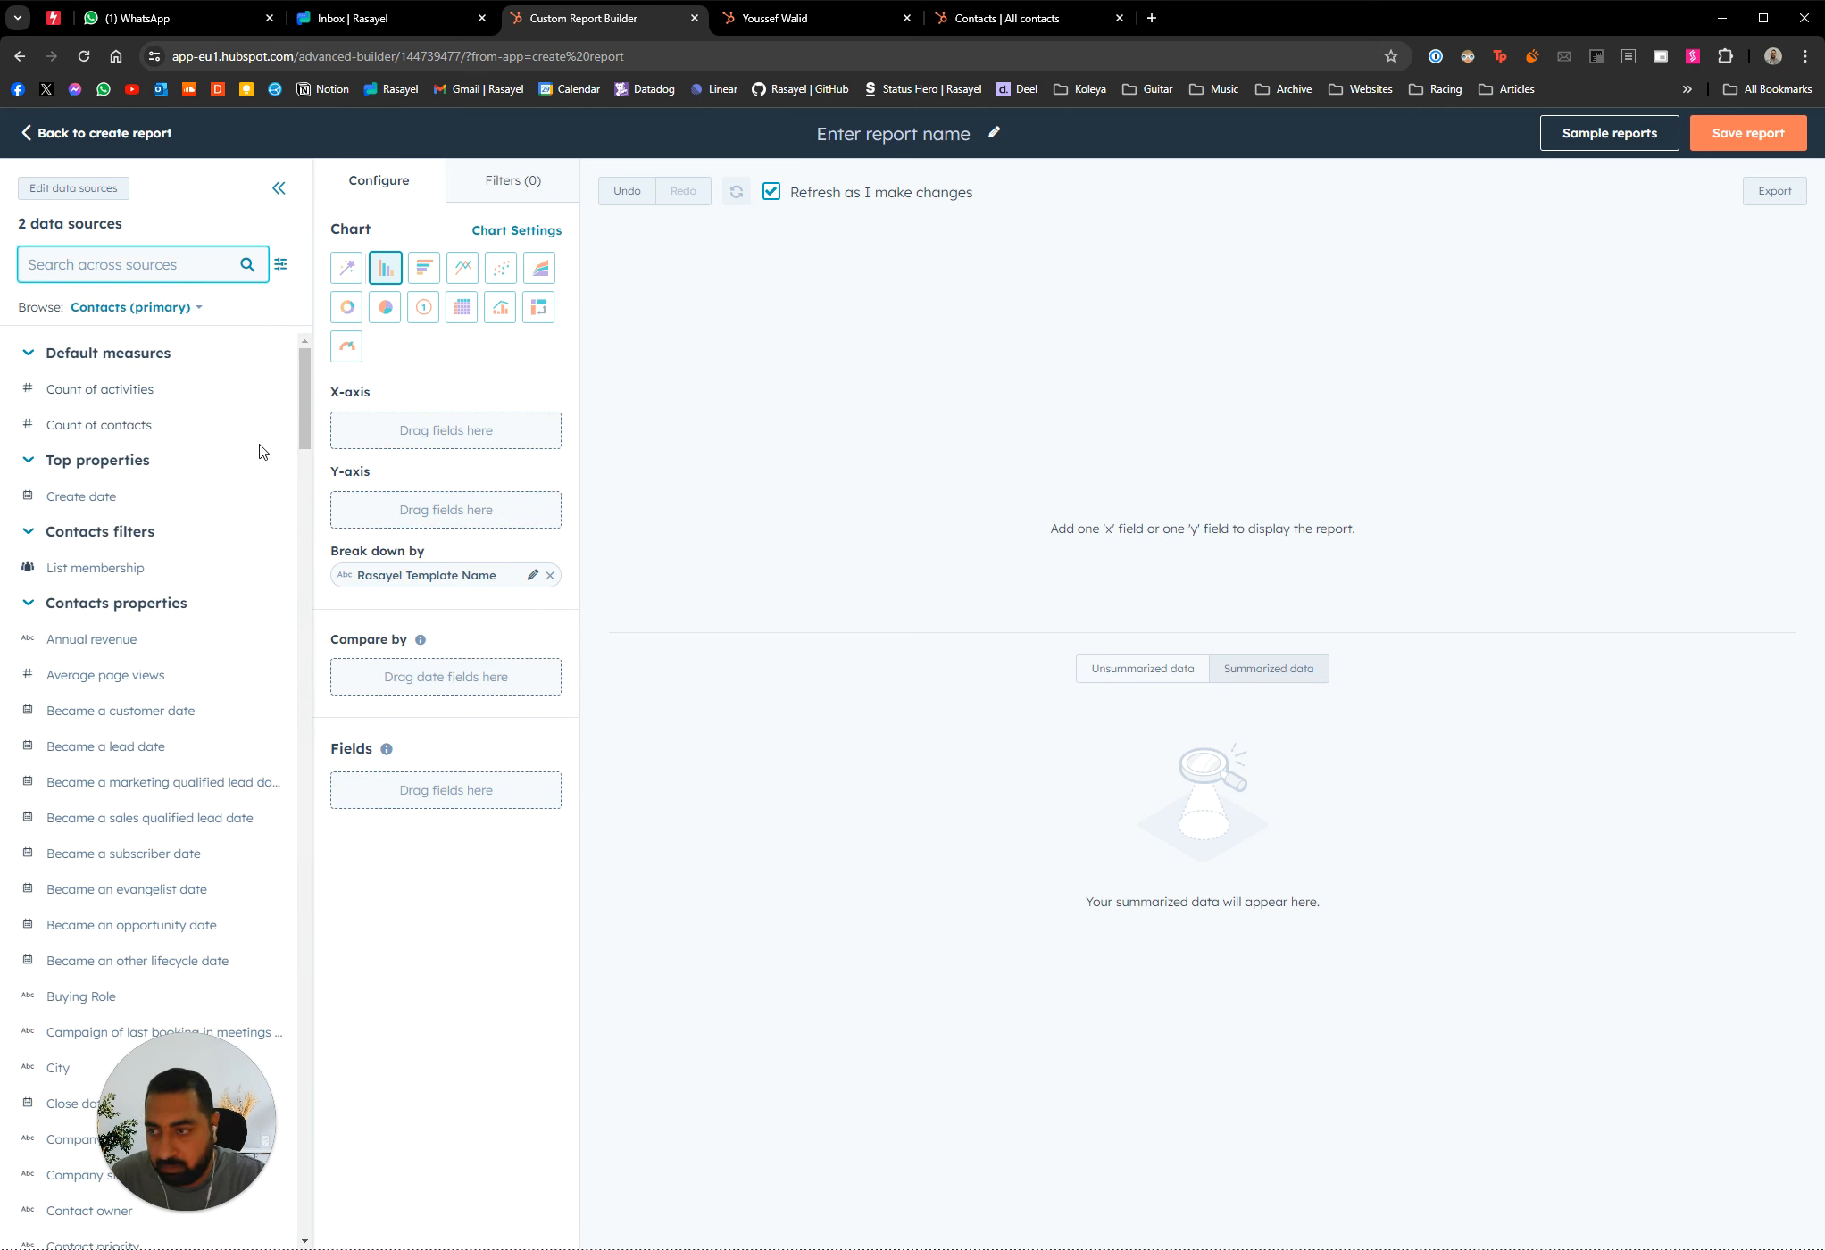
type("activity")
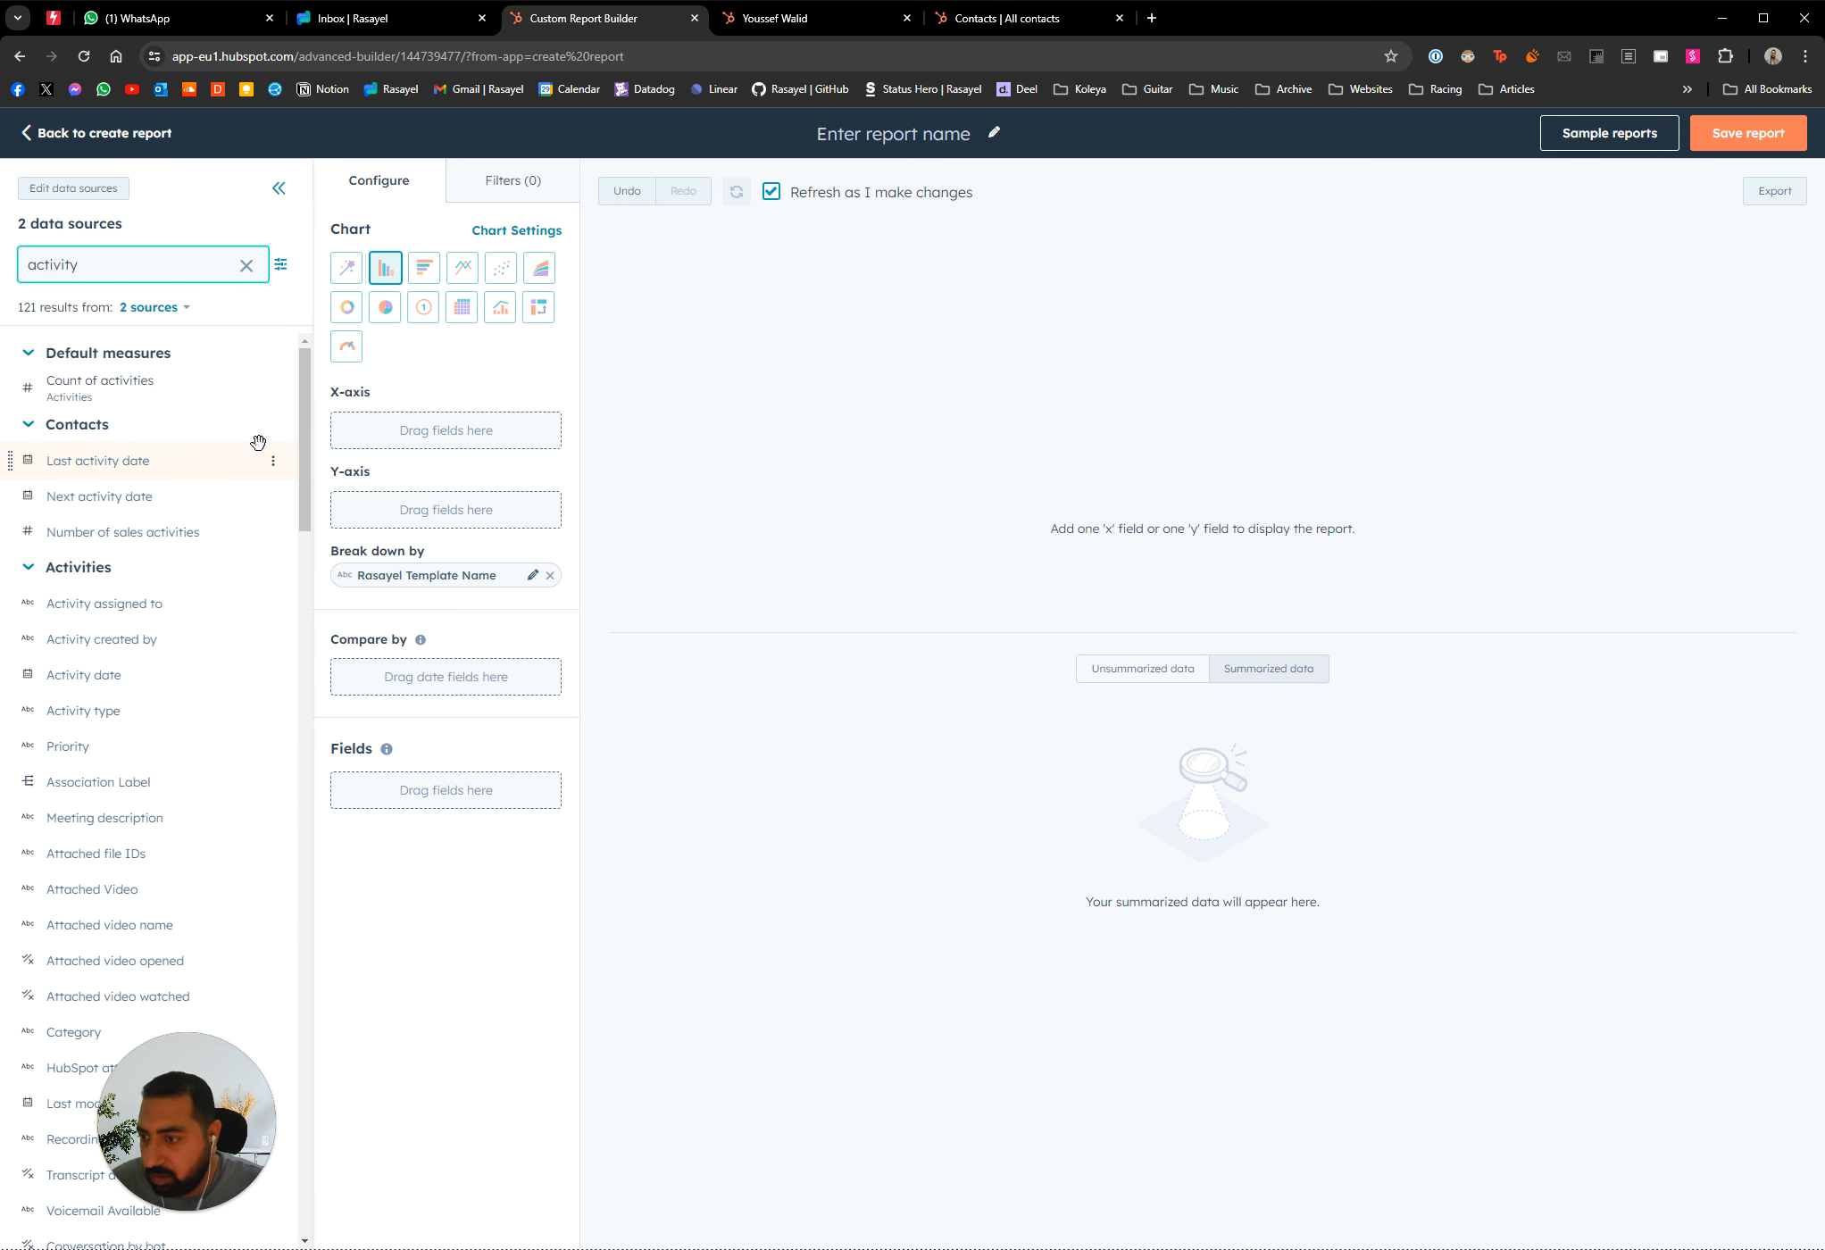
type(" date")
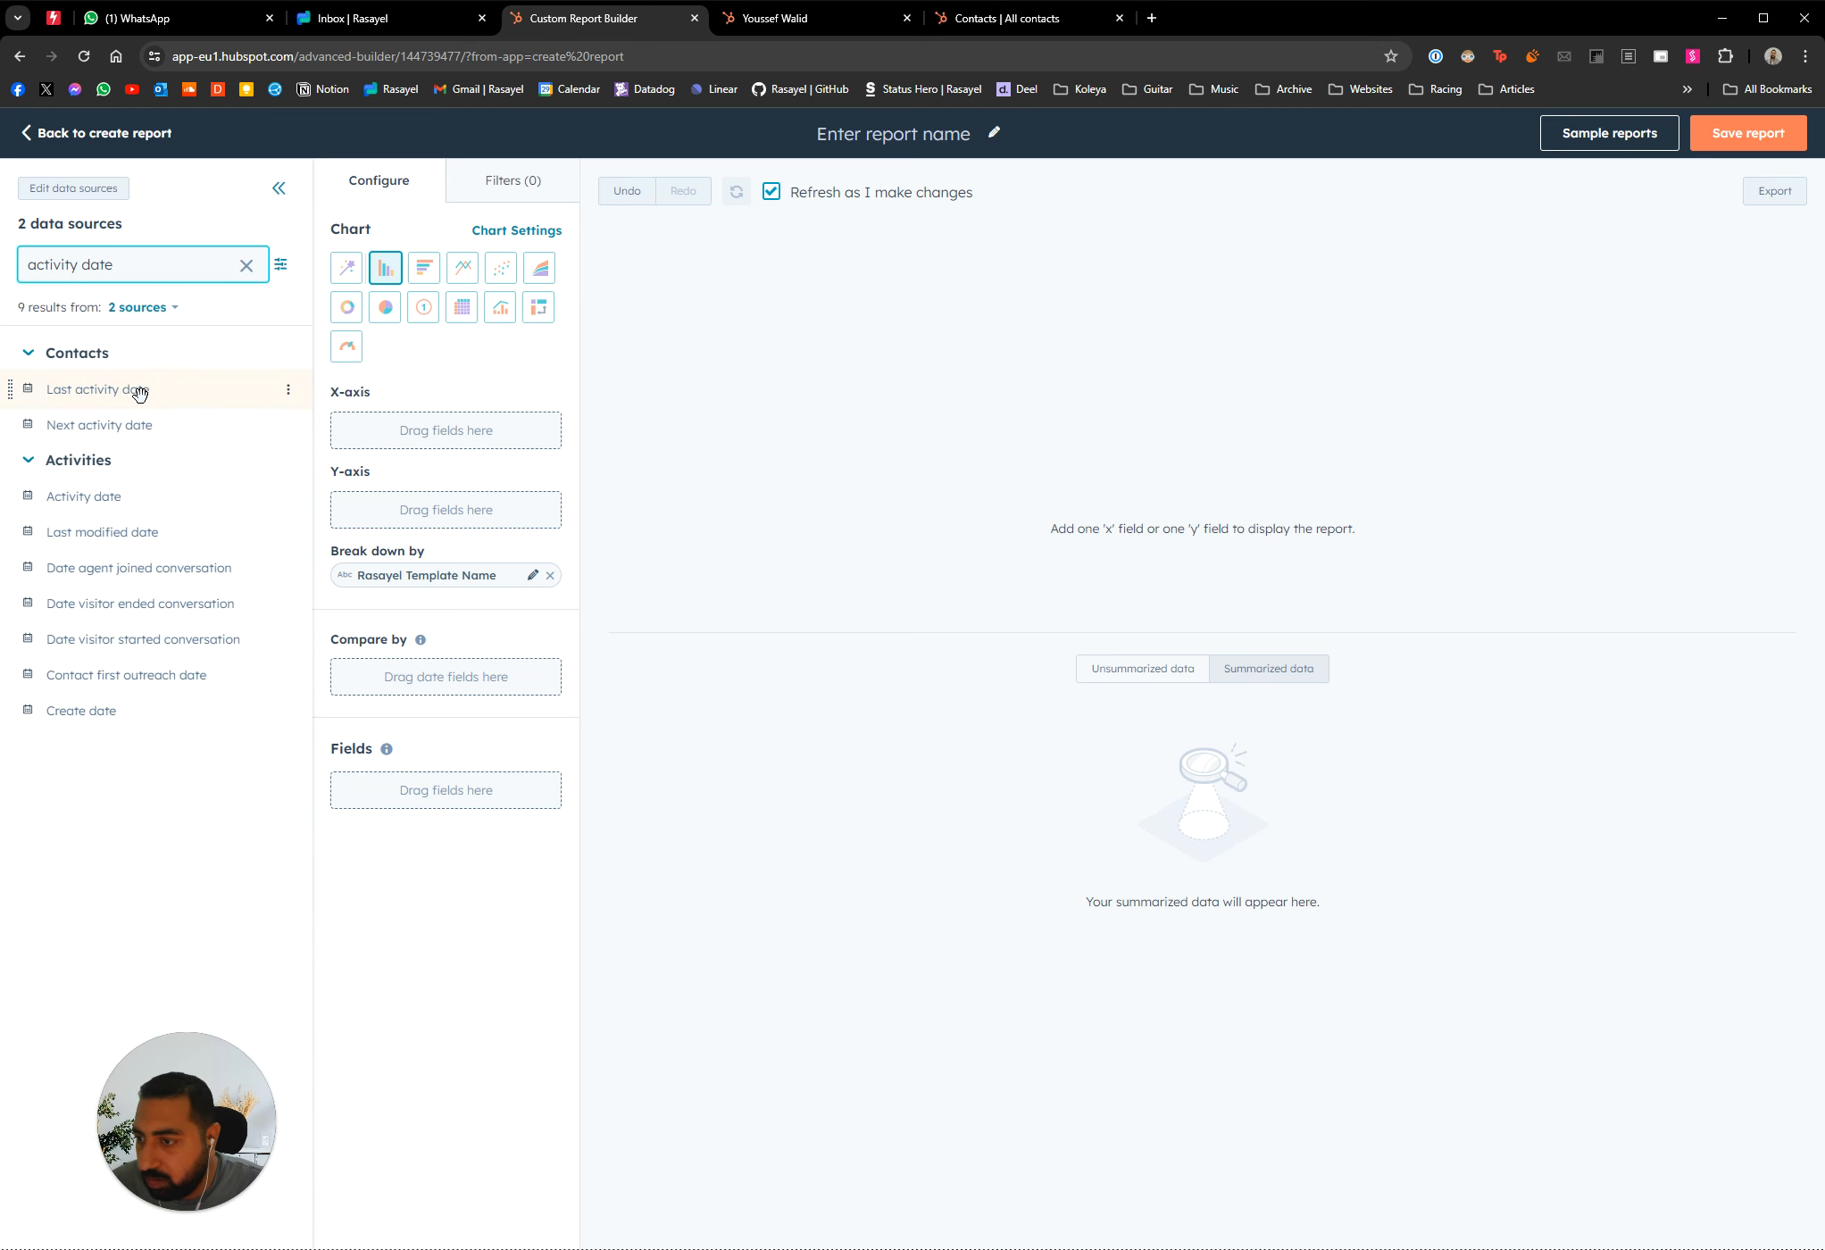
left_click_drag(259, 496, 433, 430)
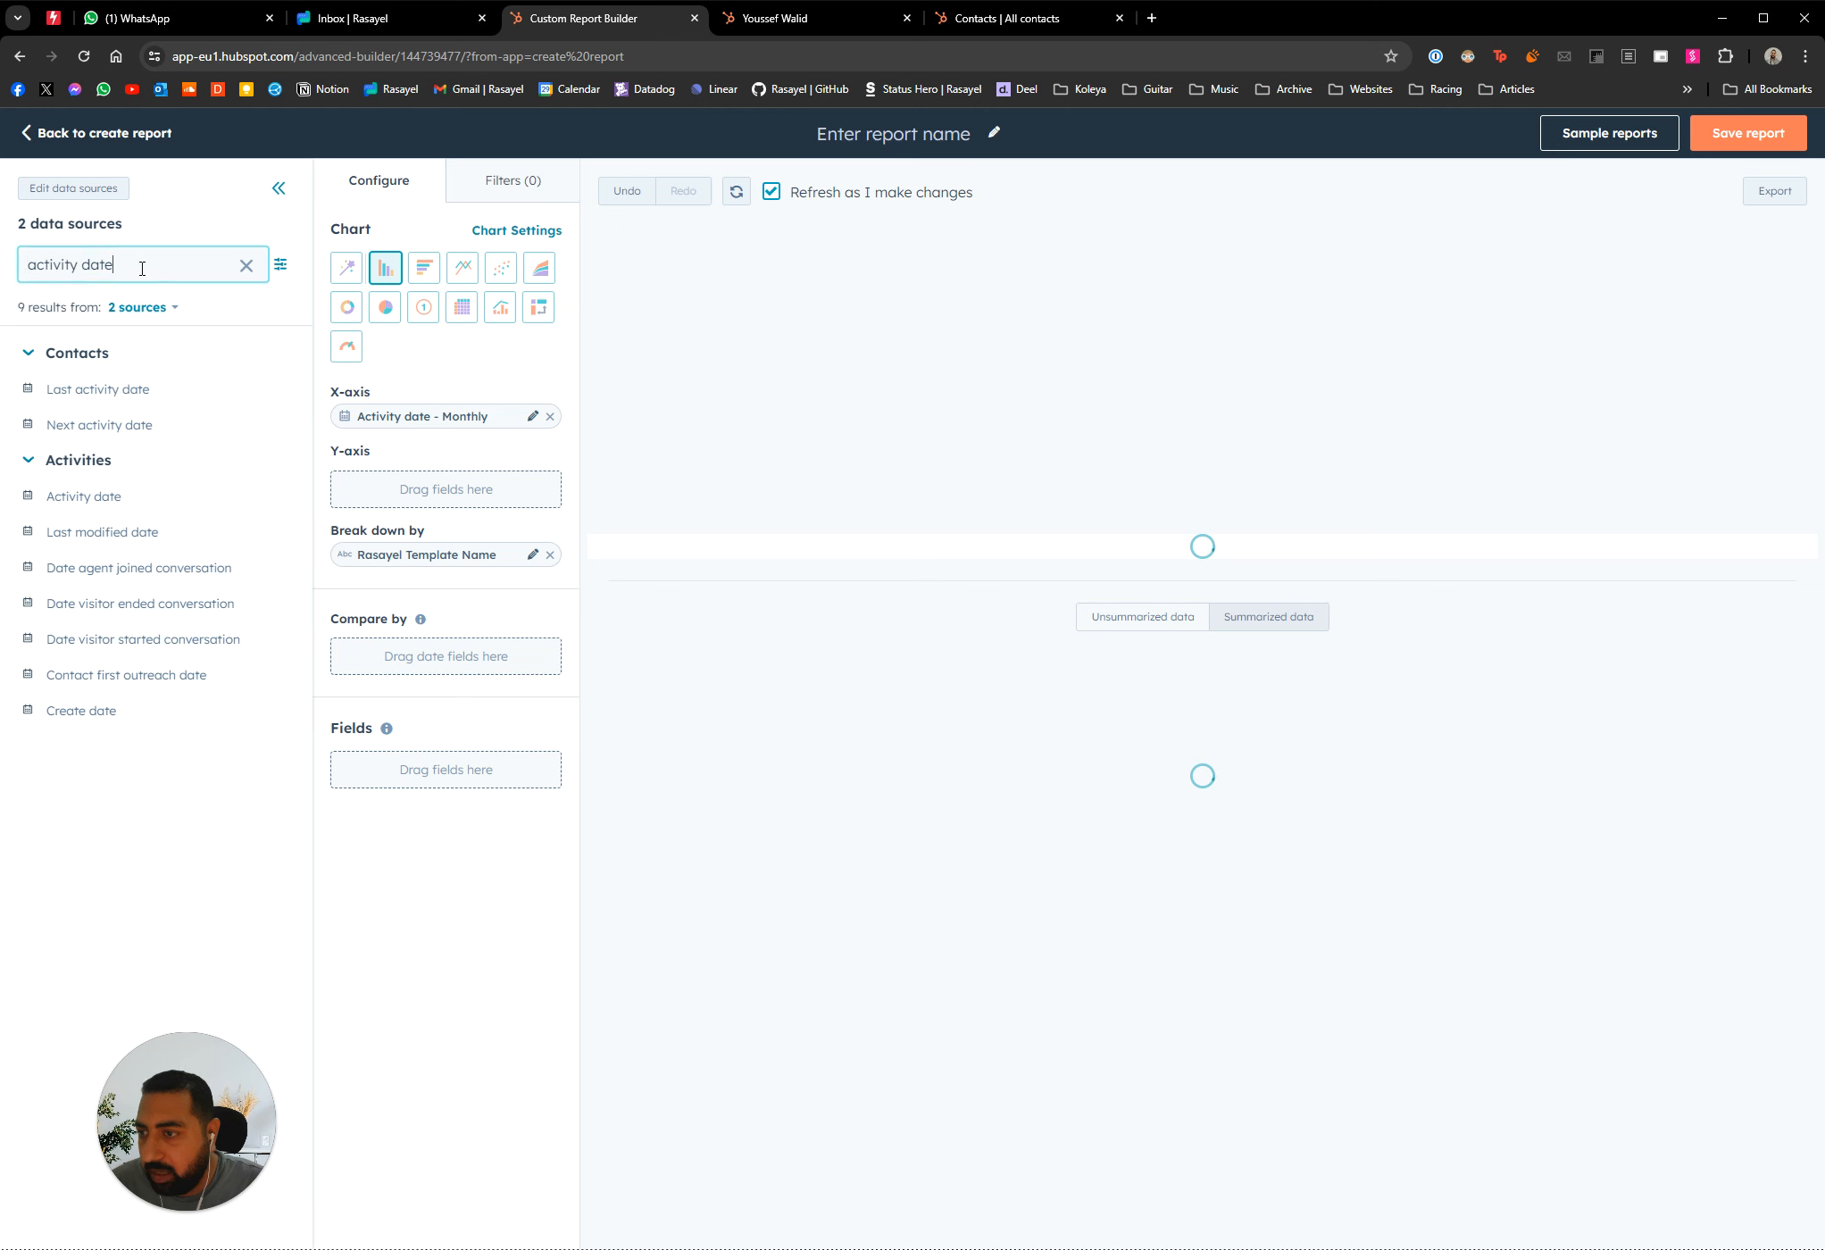
Search the fields for "count", put Count of activities on the Y-axis, and inspect the resulting chart
triple_click(154, 266)
type("count")
left_click_drag(153, 382, 389, 500)
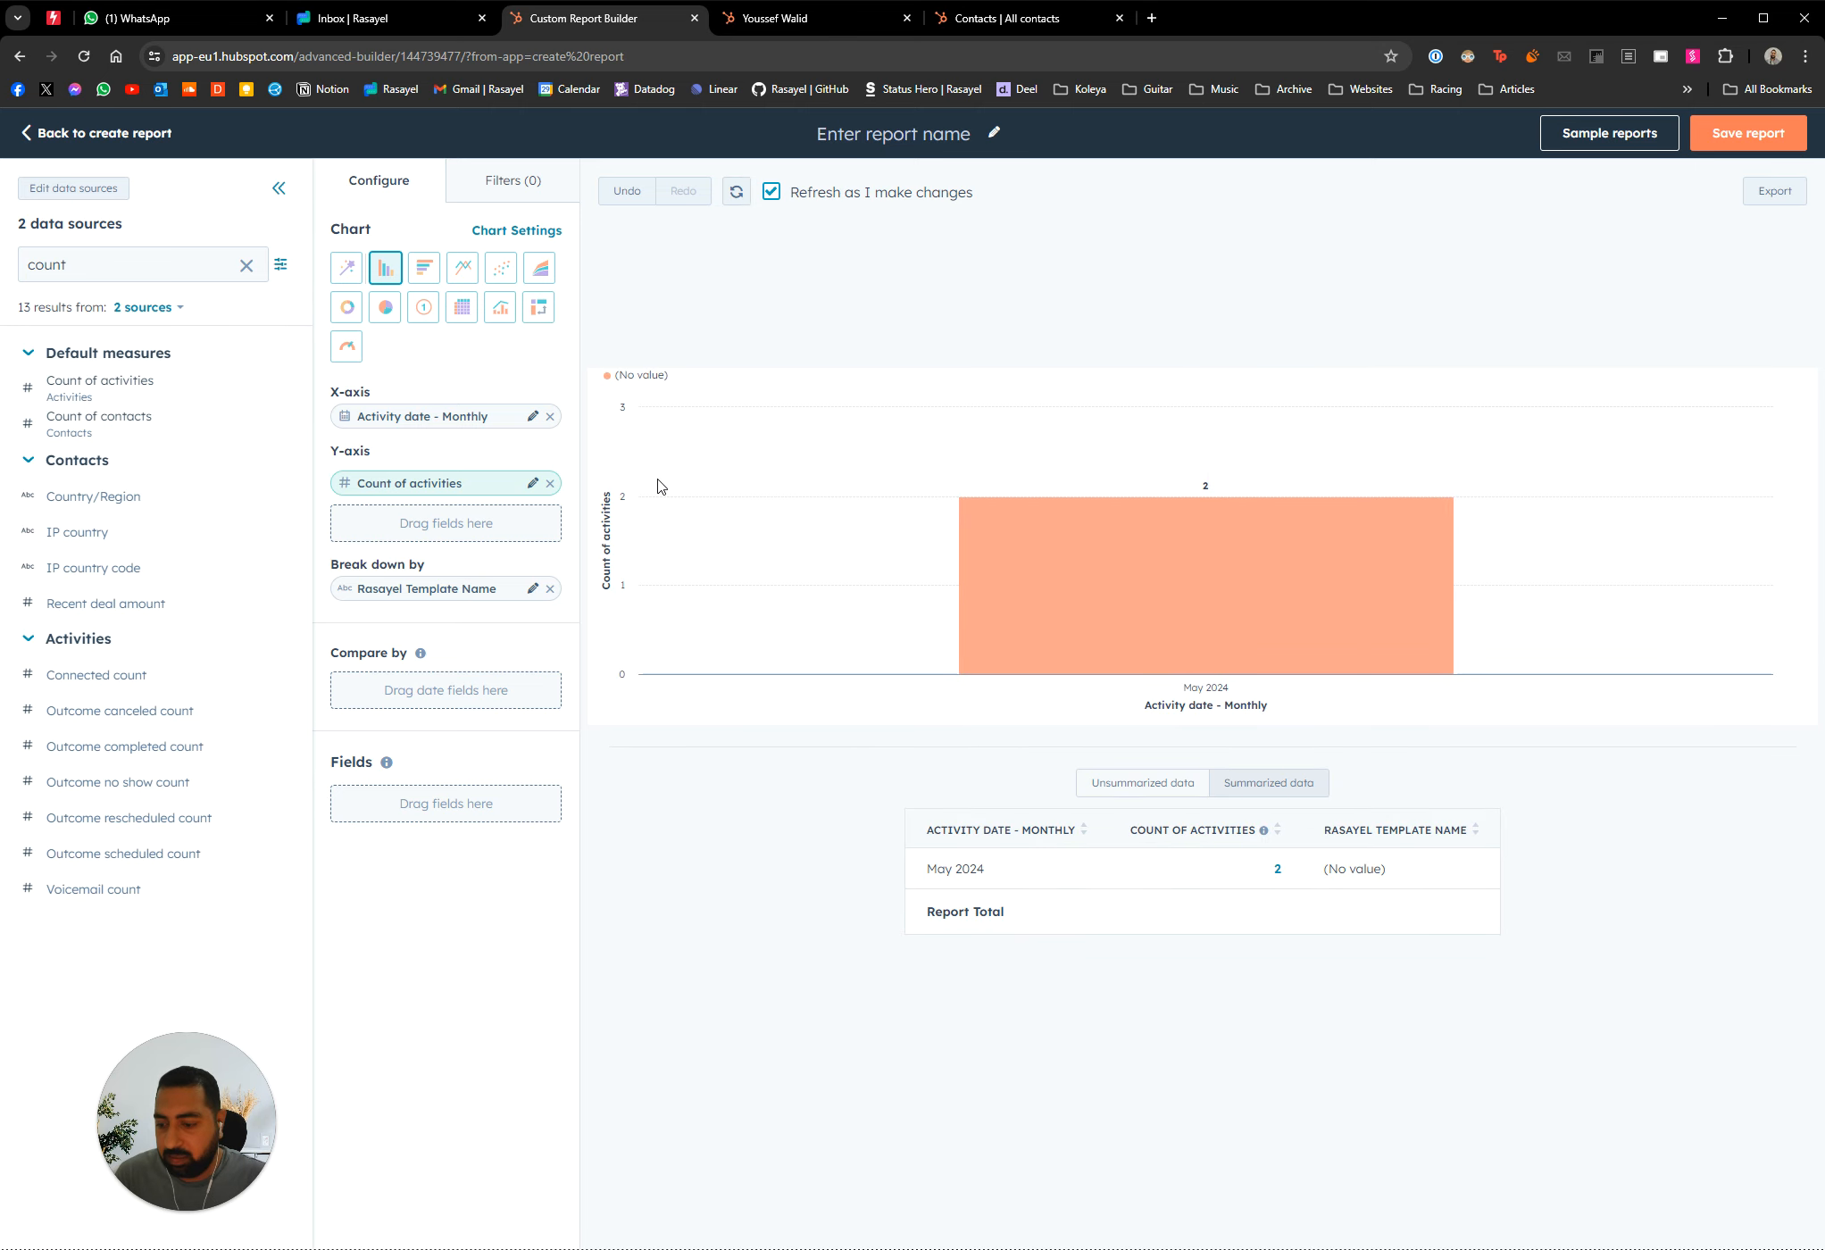
mouse_move(1229, 571)
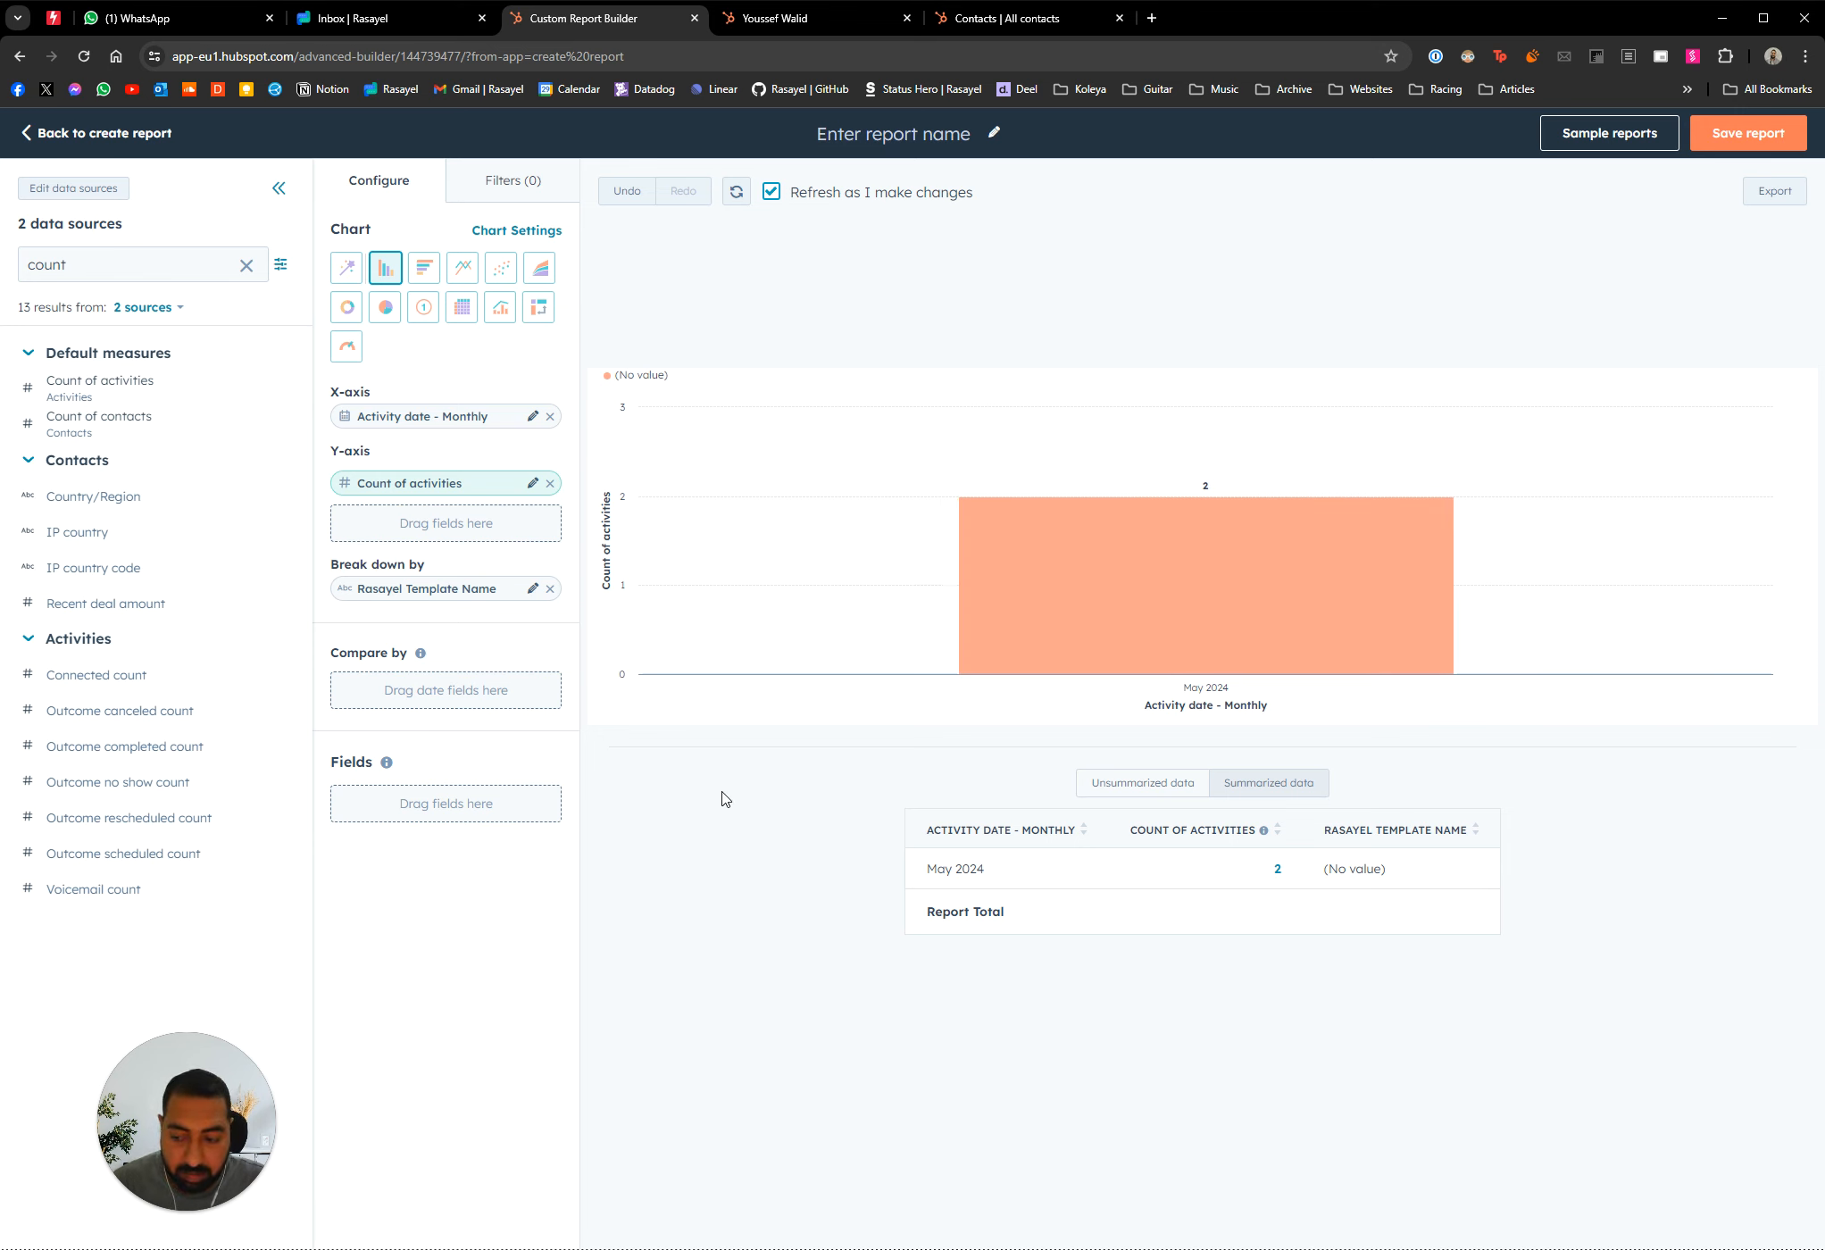
Replace the chart's breakdown by Rasayel Template Name with Rasayel Message Type, searching the report fields for "rasayel"
left_click(550, 588)
double_click(47, 264)
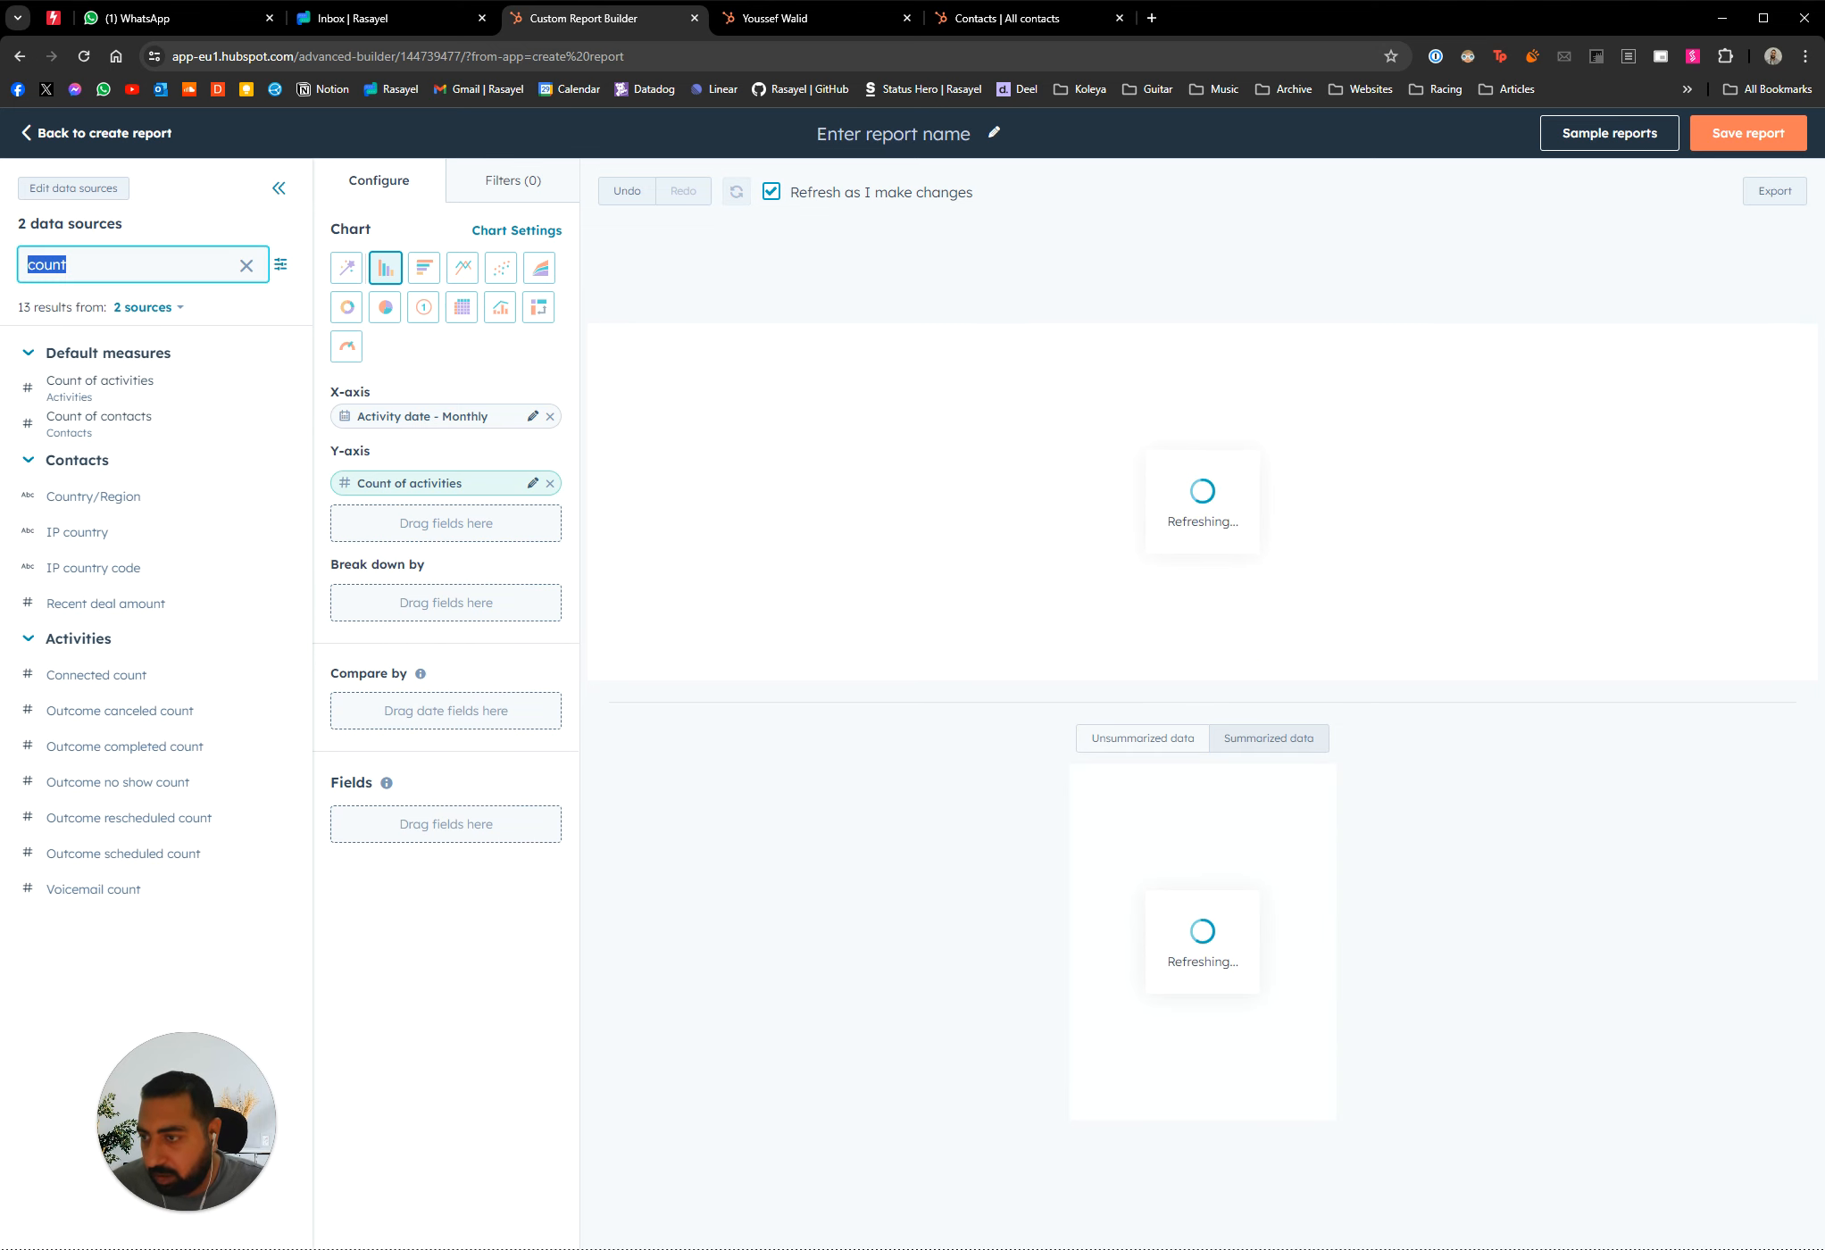
type("rasayel")
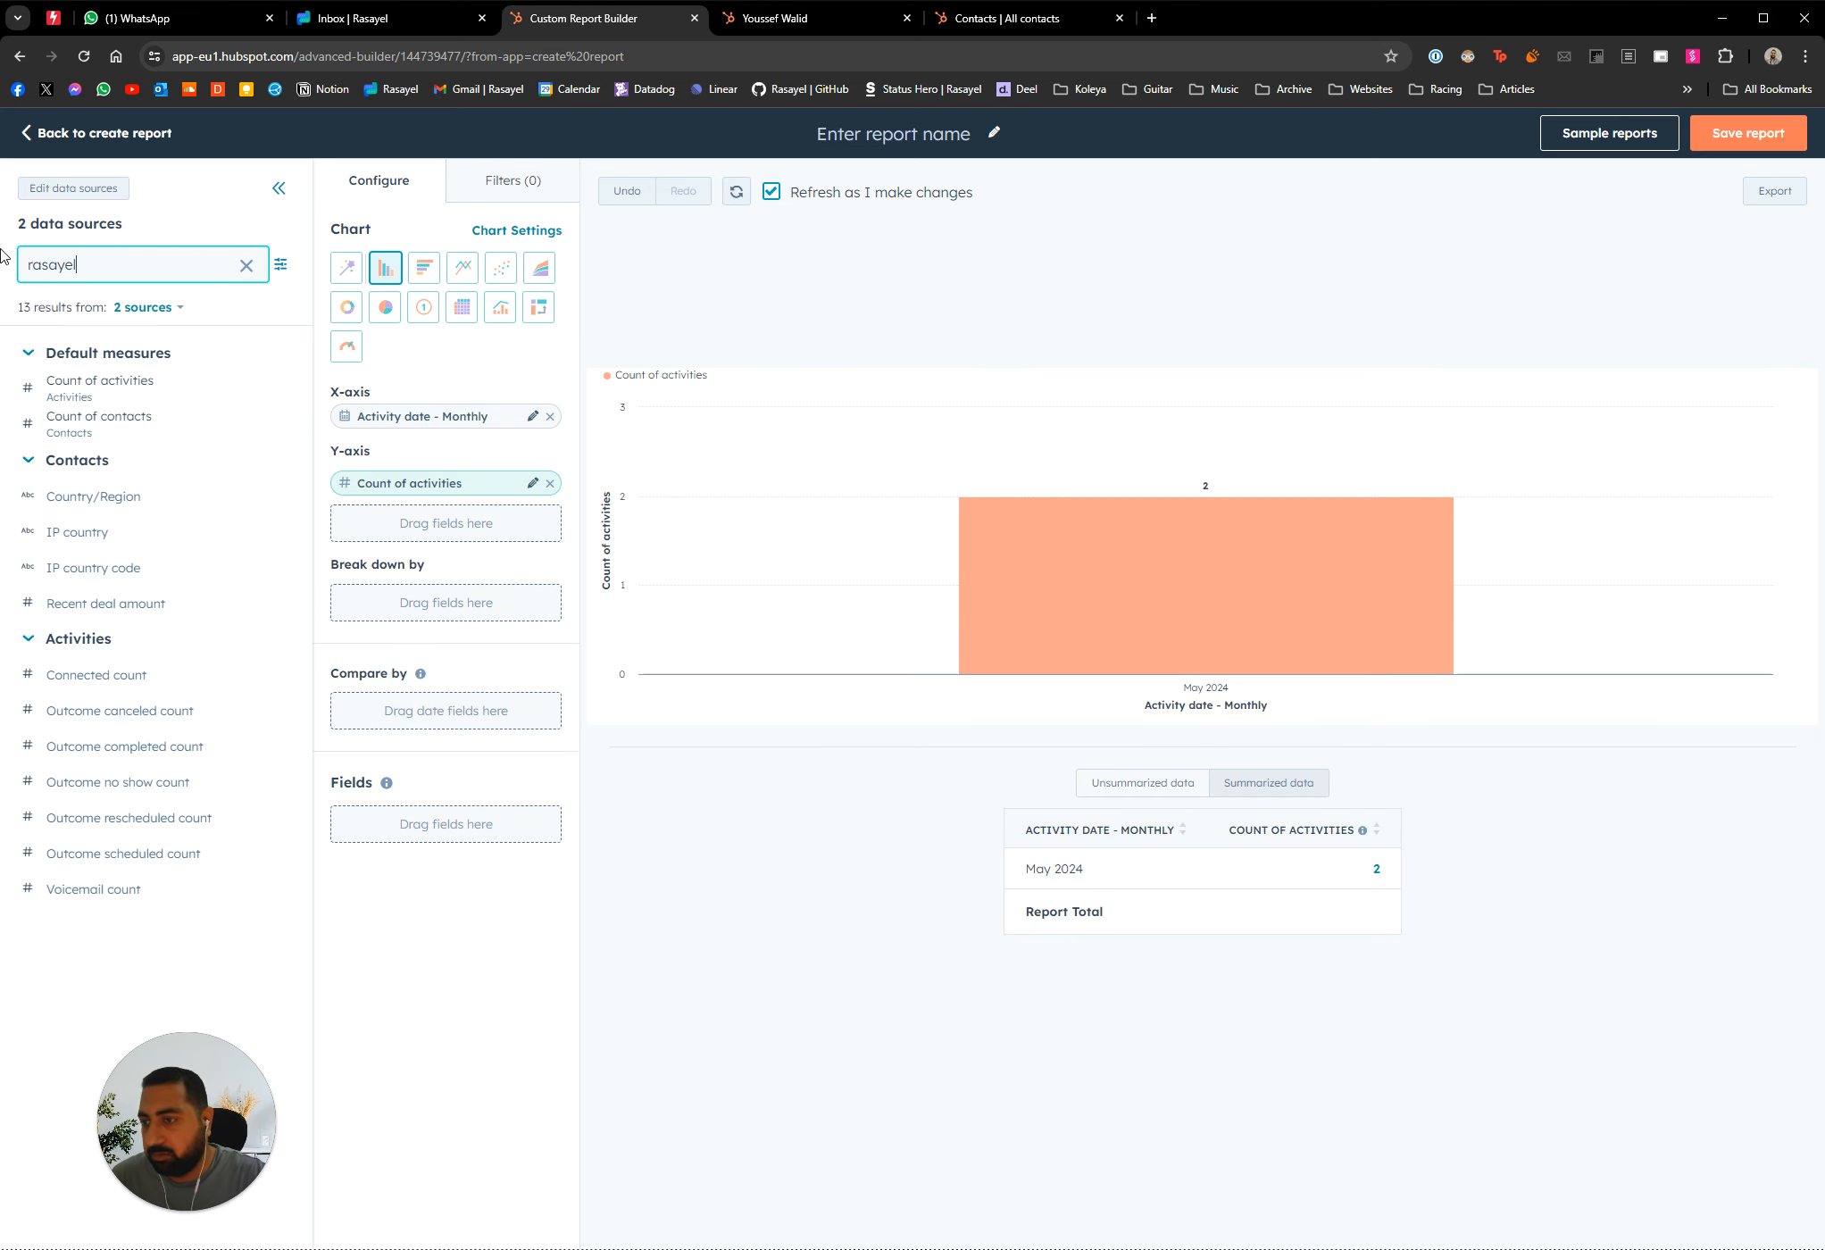
left_click_drag(277, 745, 439, 602)
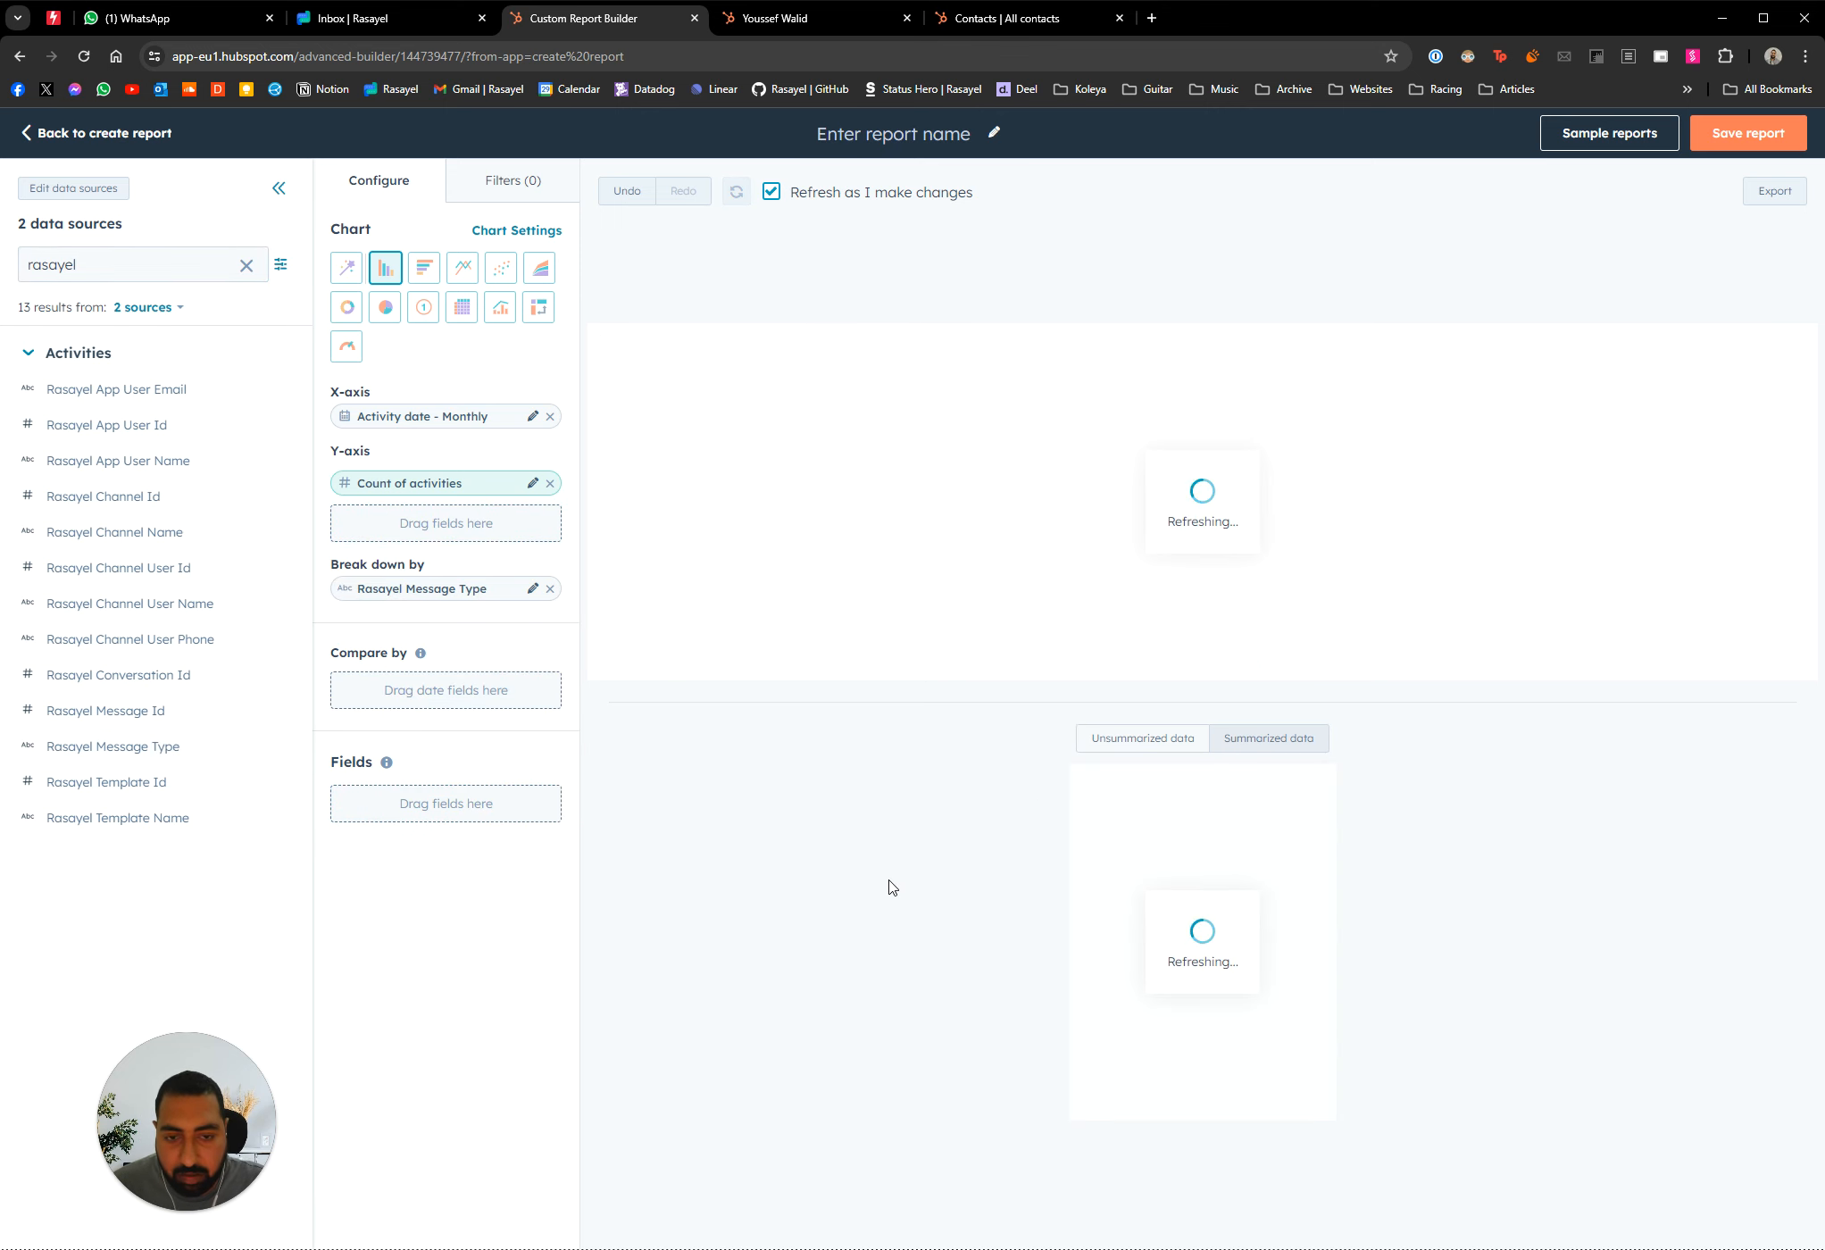
mouse_move(1153, 569)
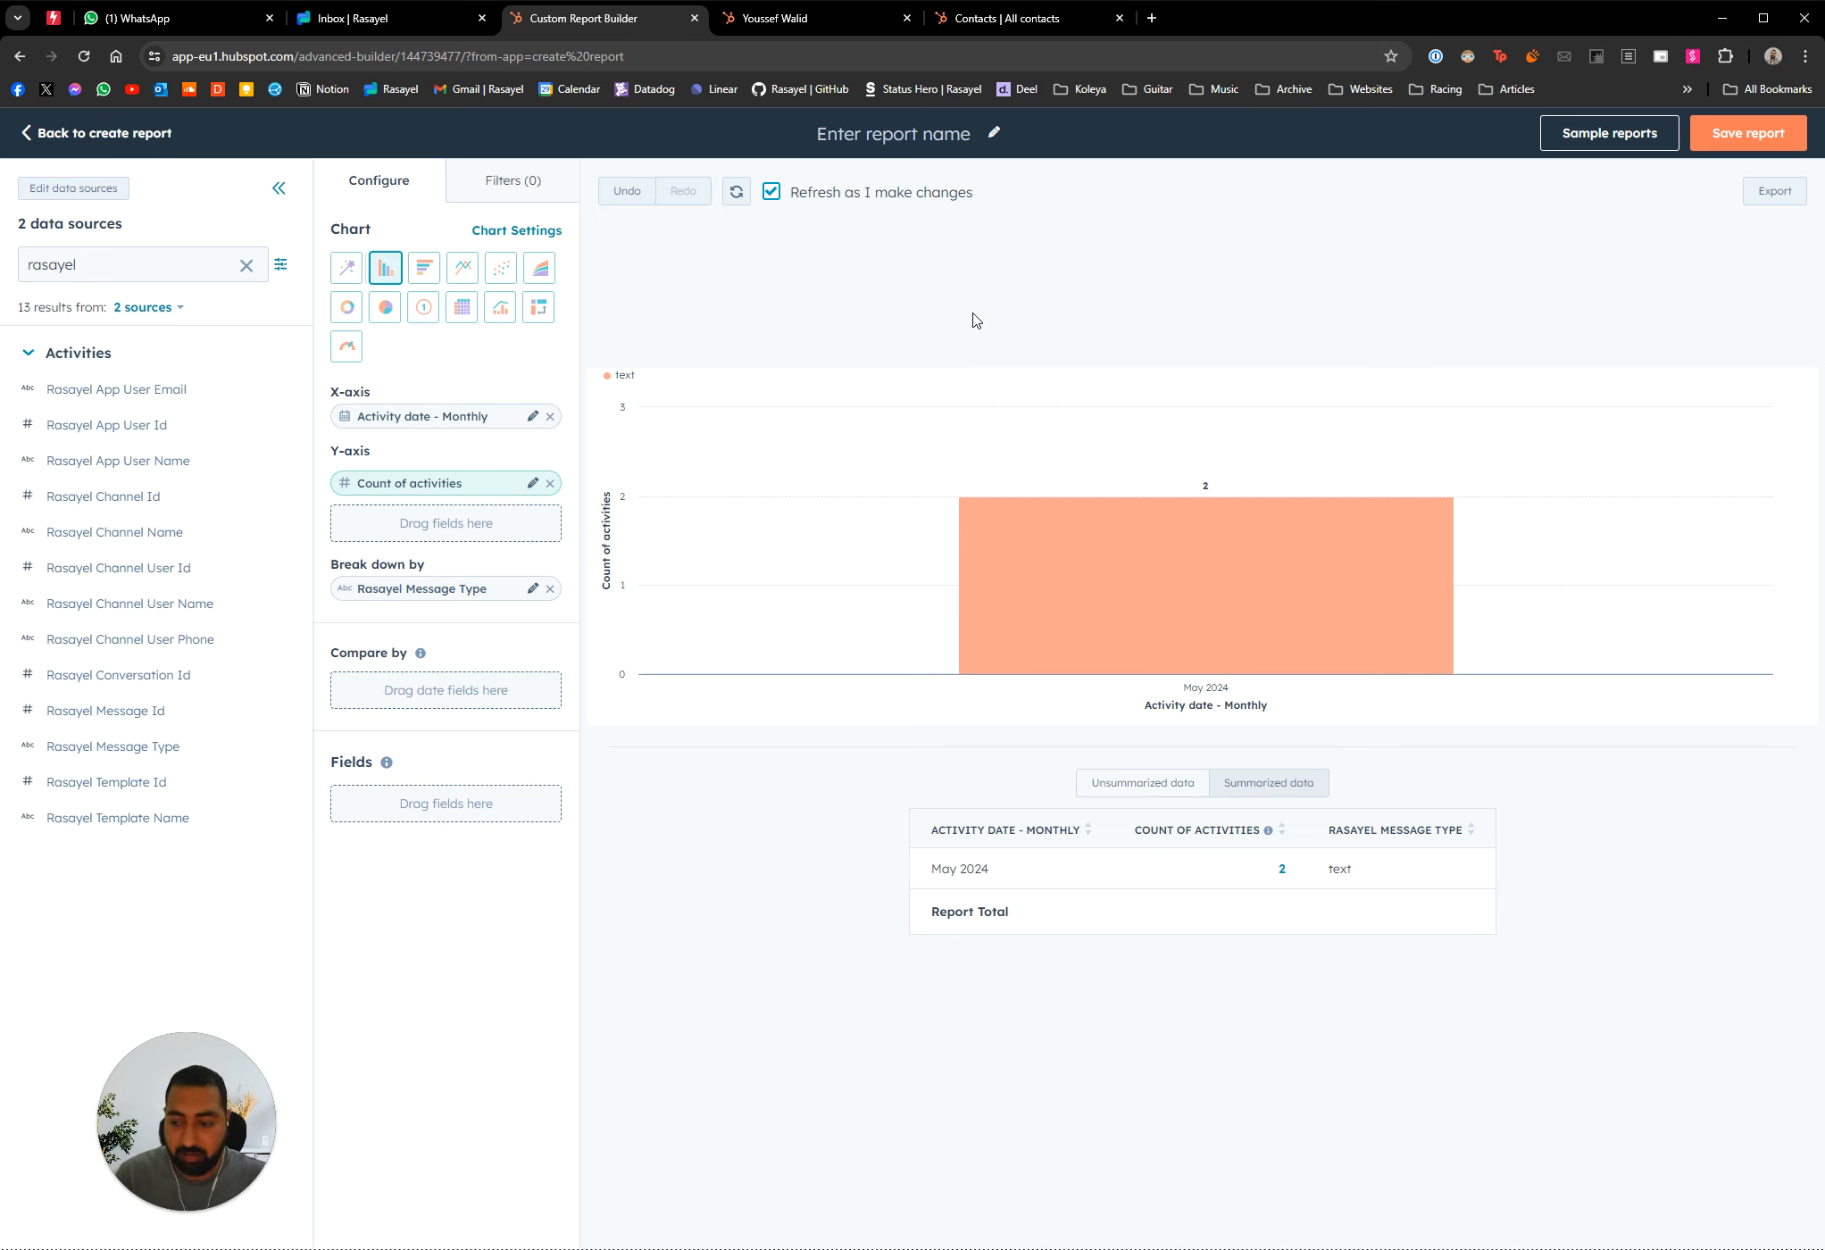
Leave the custom report builder without saving and exit report creation to the list of all reports
left_click(138, 135)
left_click(841, 302)
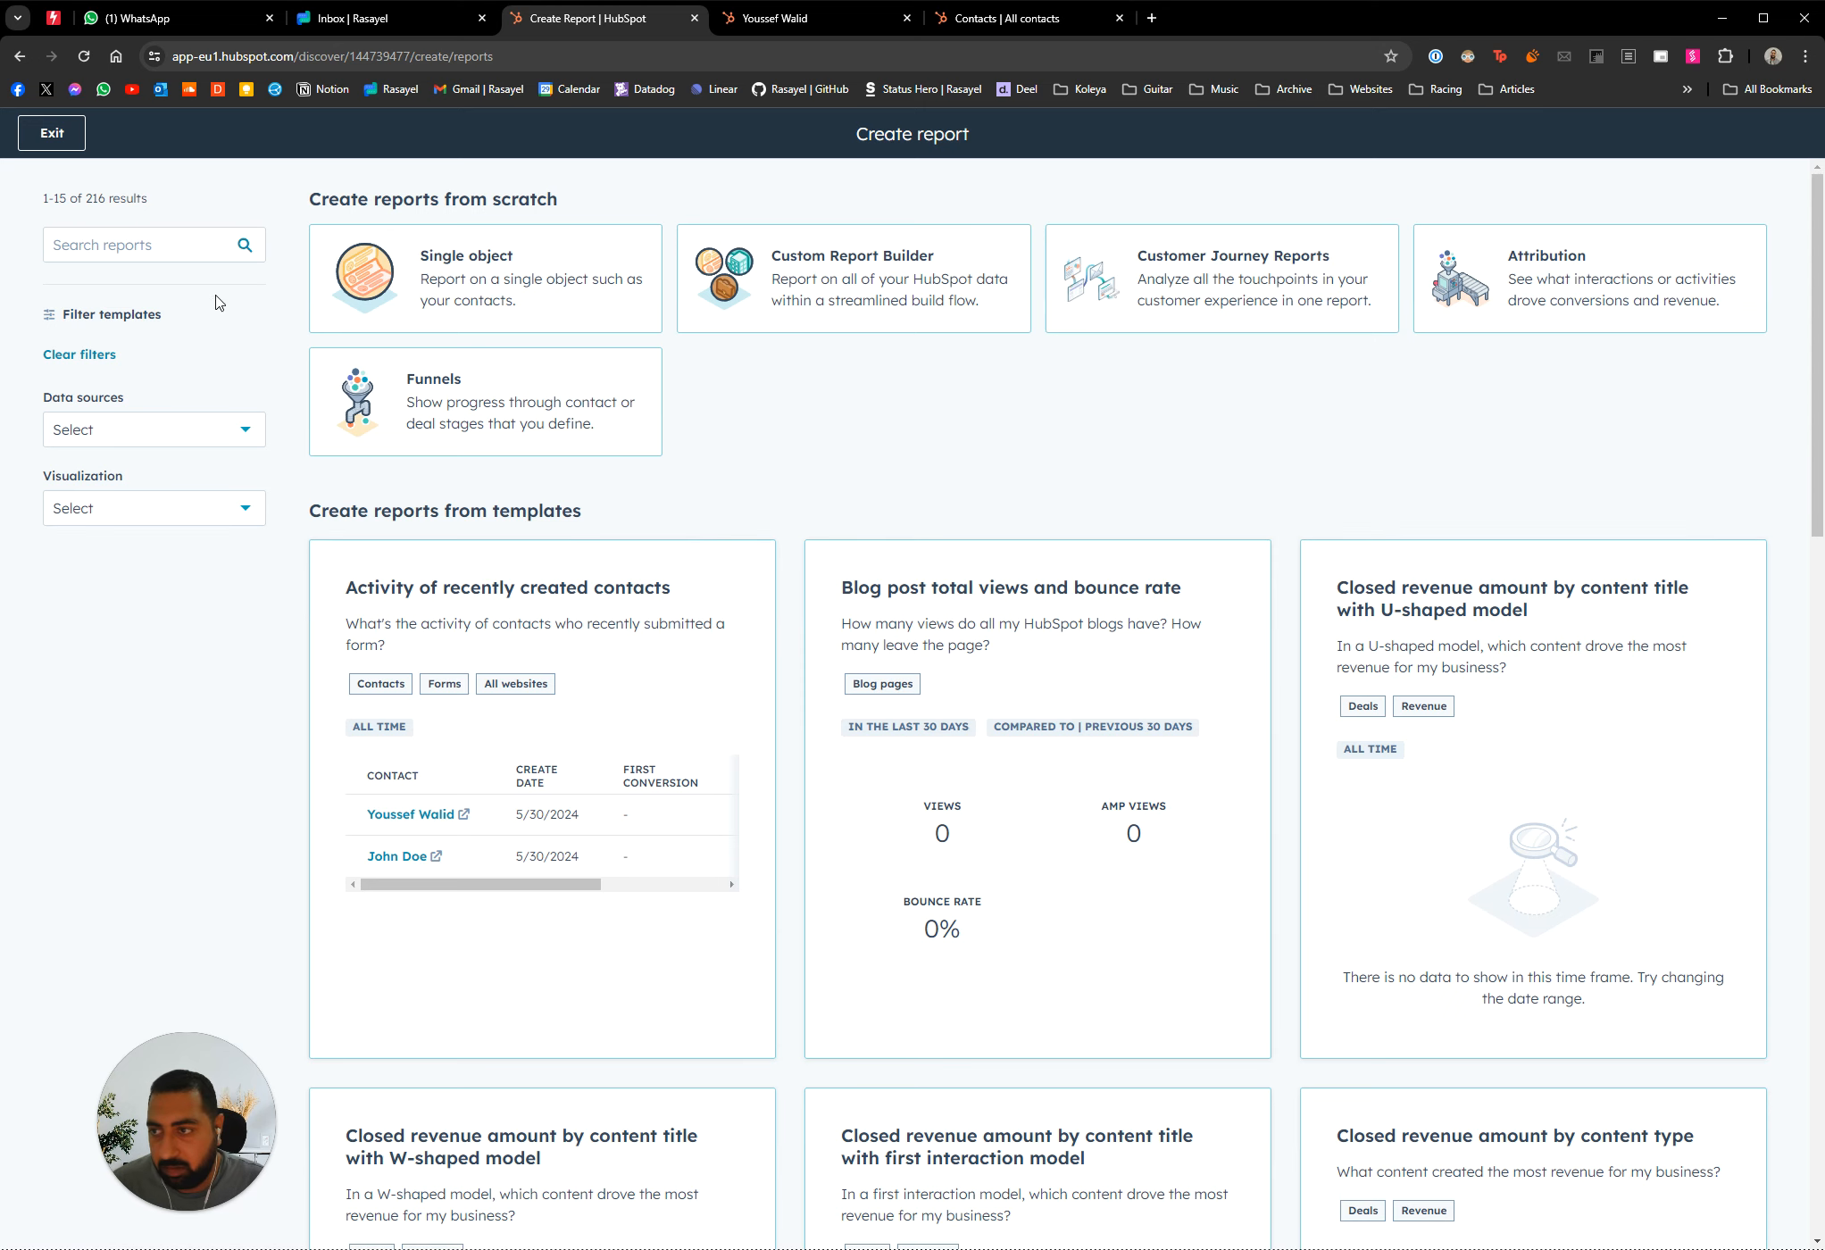
left_click(54, 133)
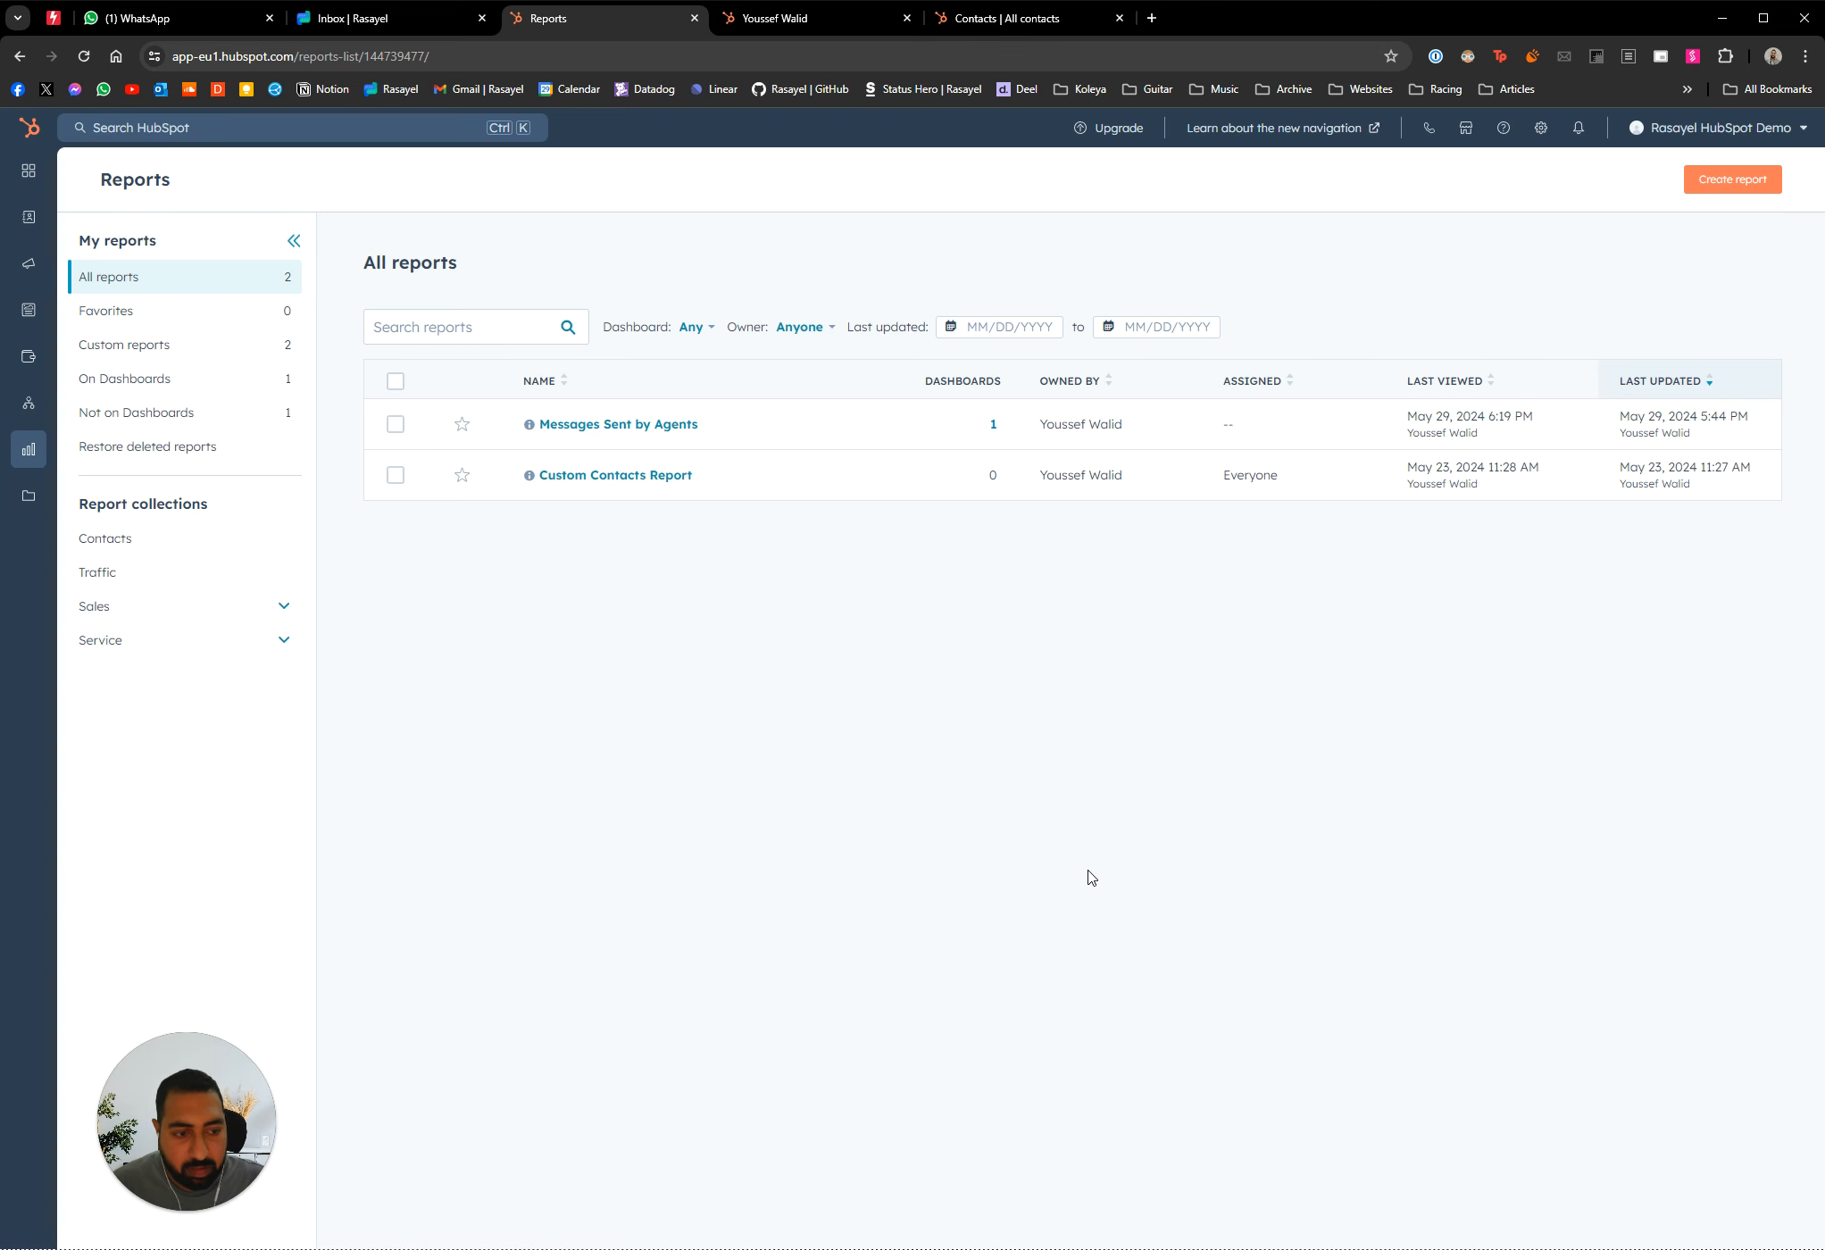
In Rasayel's contacts, start an import from HubSpot and select Contacts Test List as the list to import
left_click(399, 19)
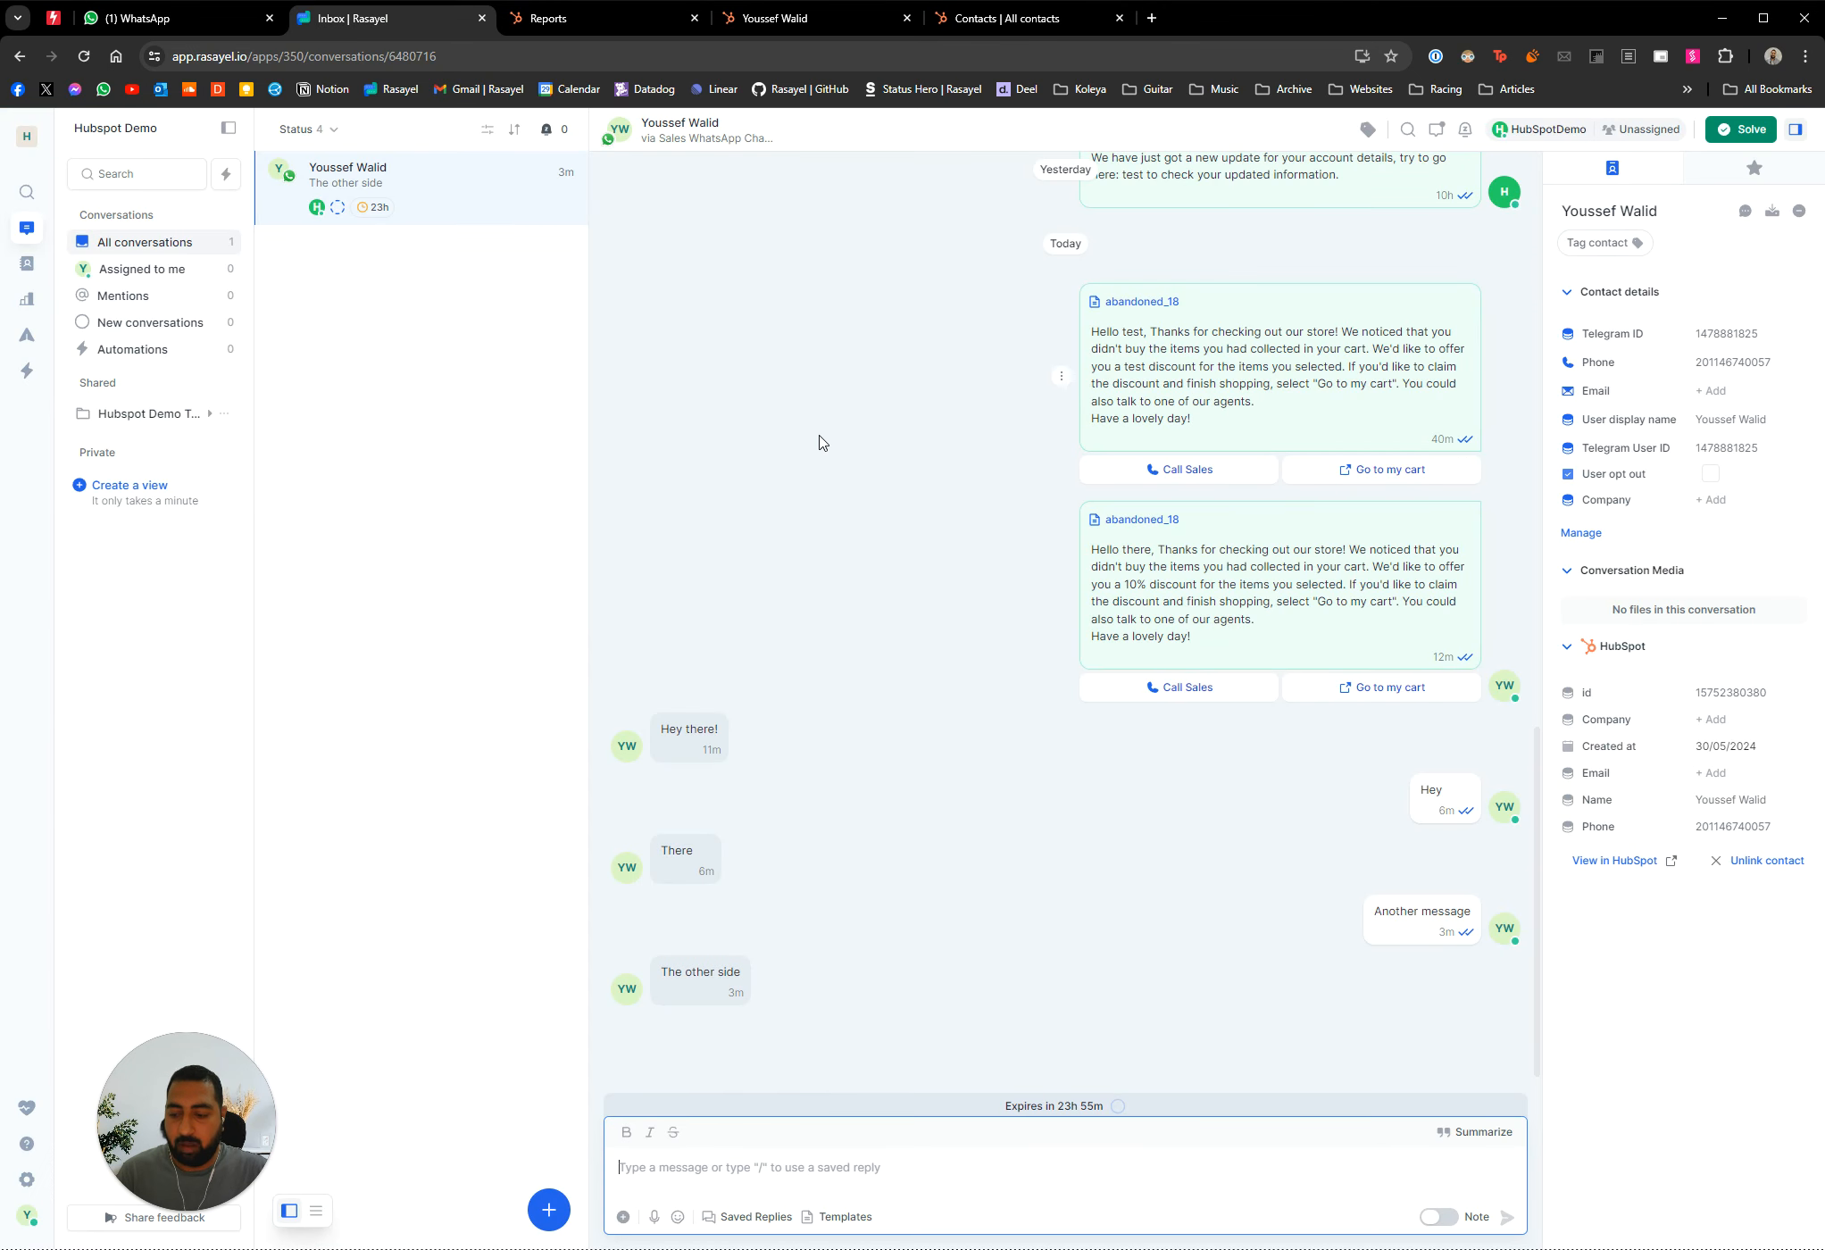
left_click(883, 532)
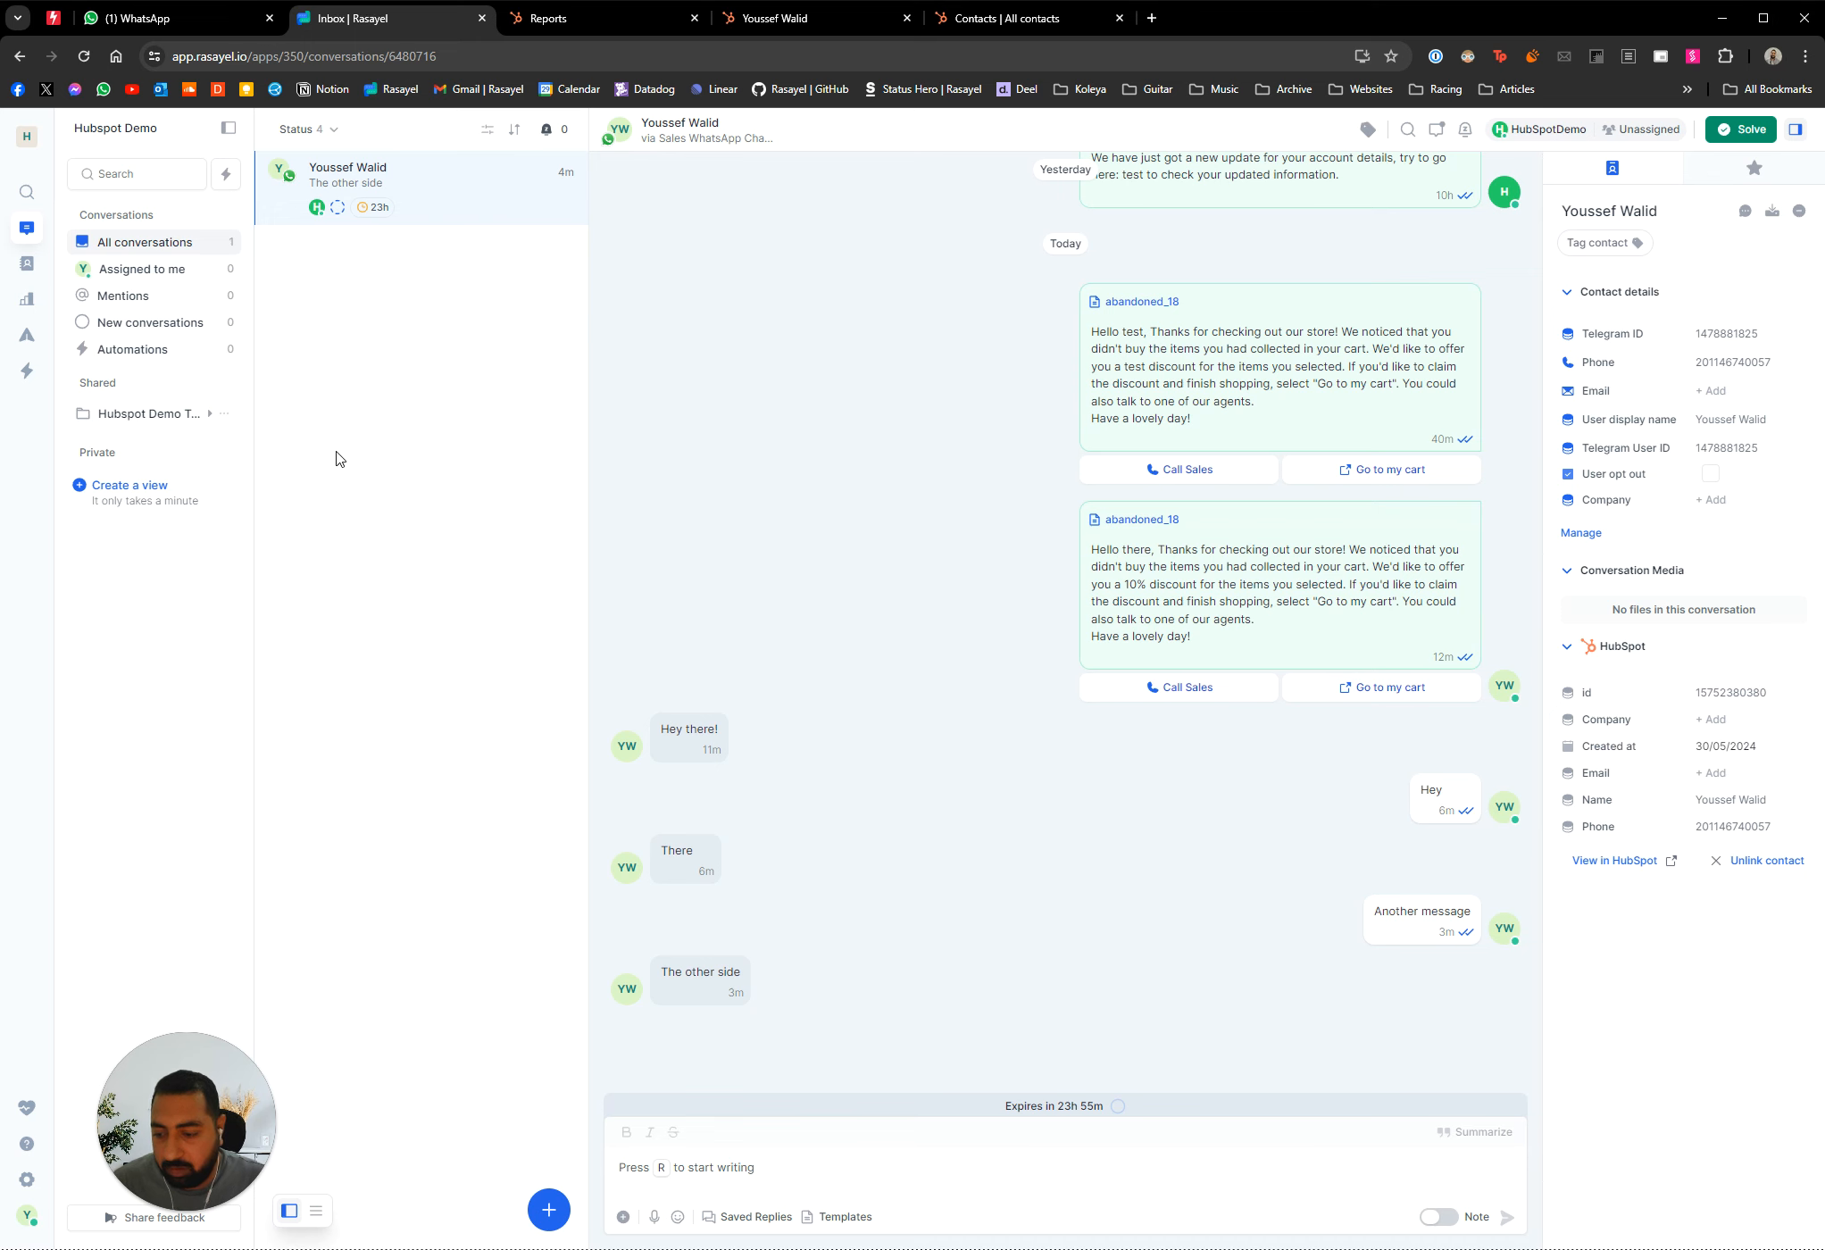
left_click(28, 264)
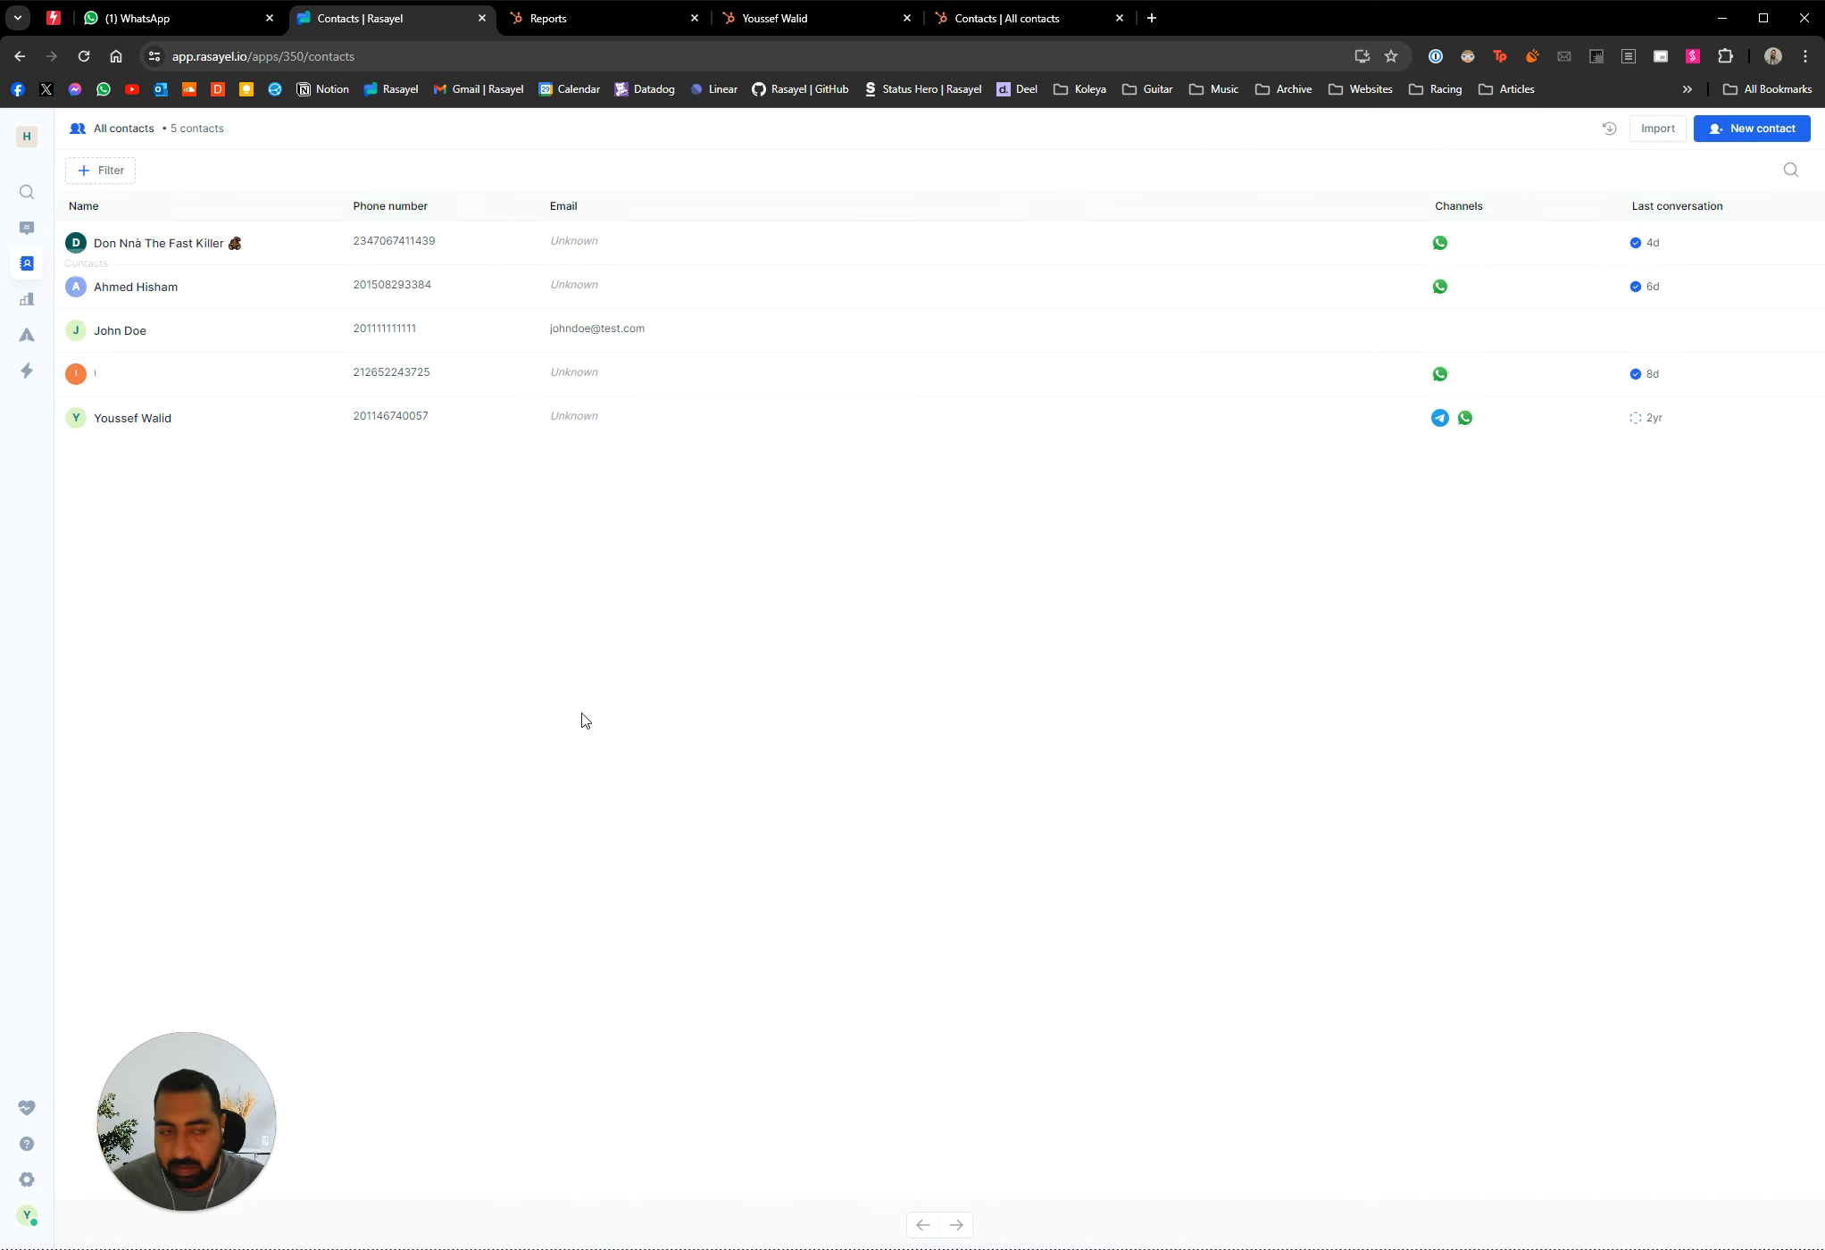
left_click(1656, 129)
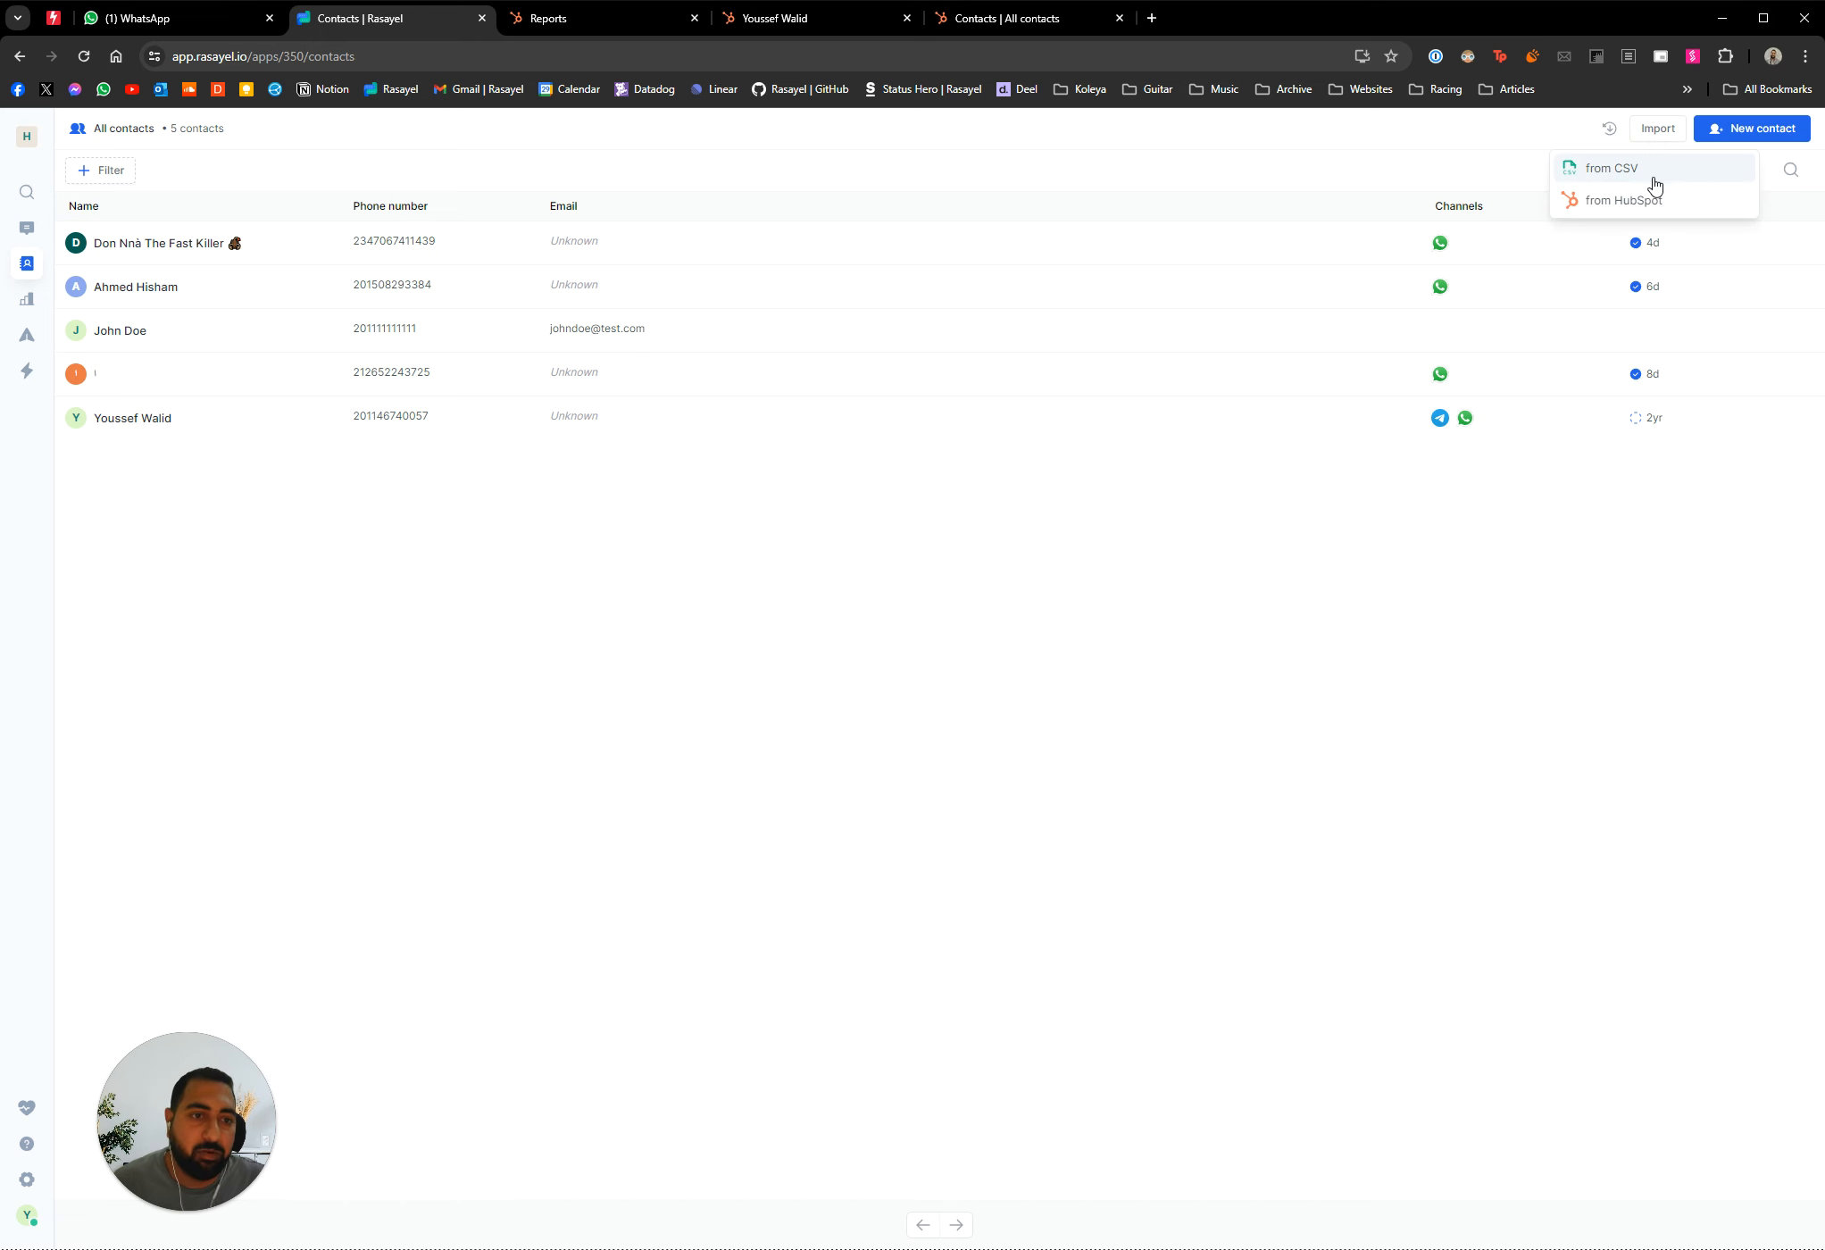
left_click(1624, 201)
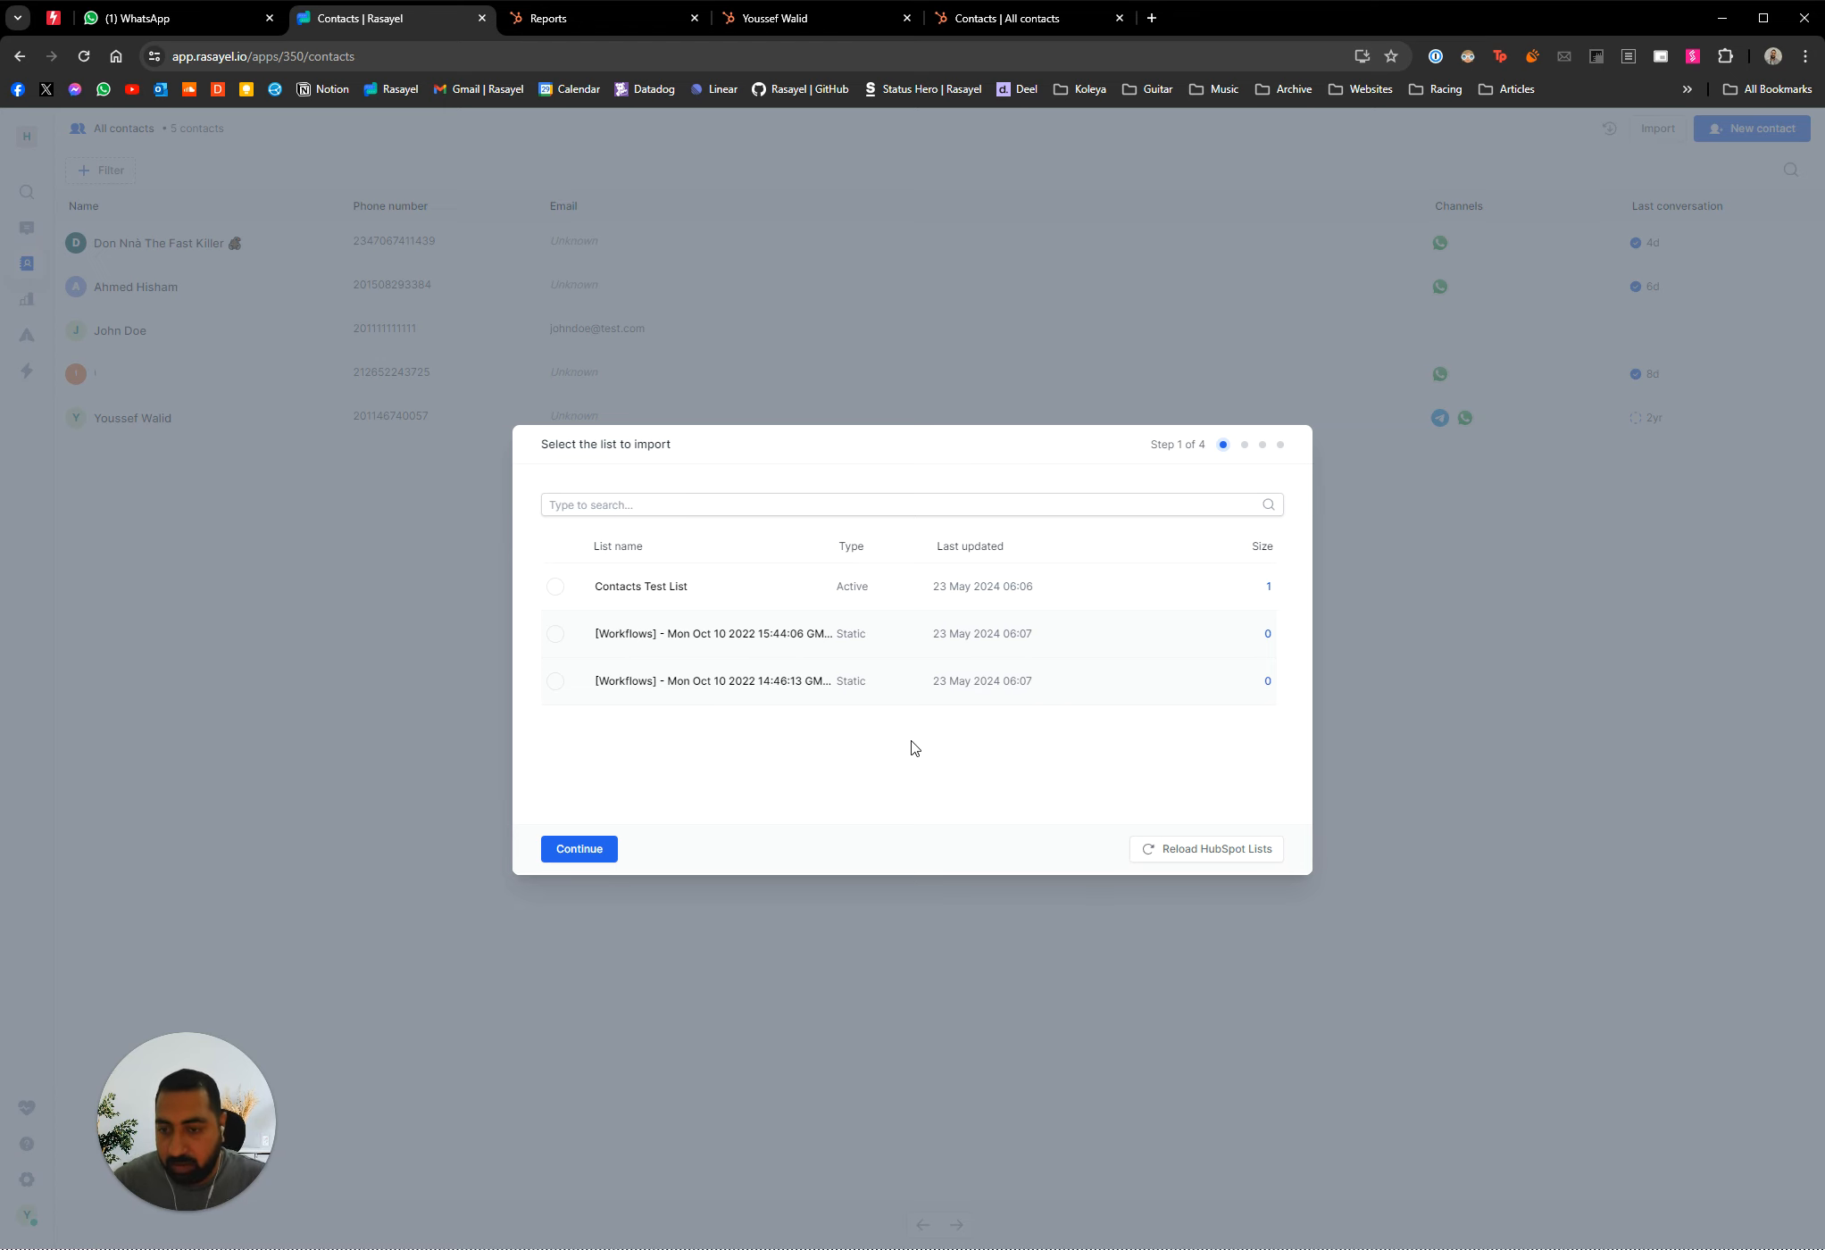
left_click(555, 587)
left_click(579, 849)
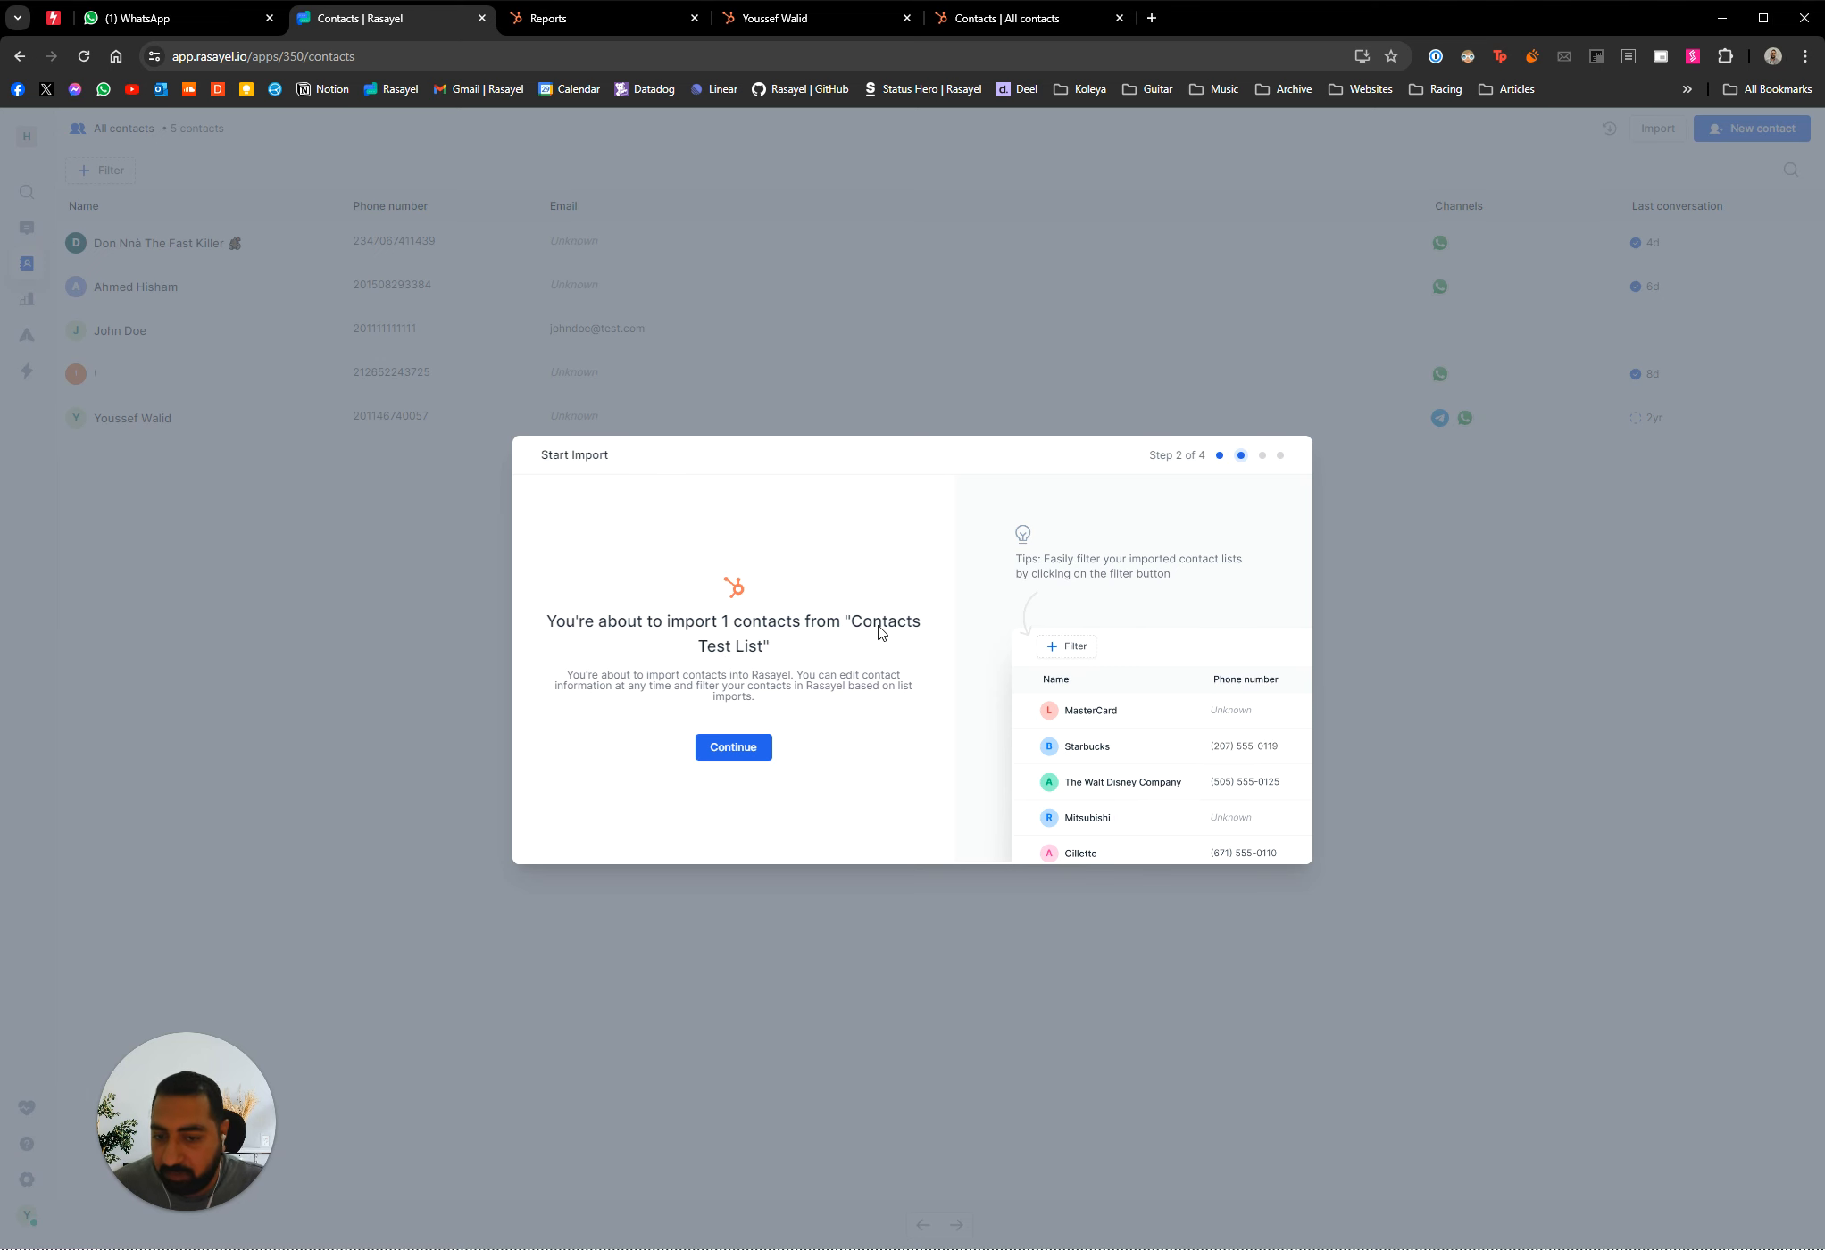
Switch to HubSpot and open Contacts Test List from the CRM lists to check its filters and members
left_click(568, 19)
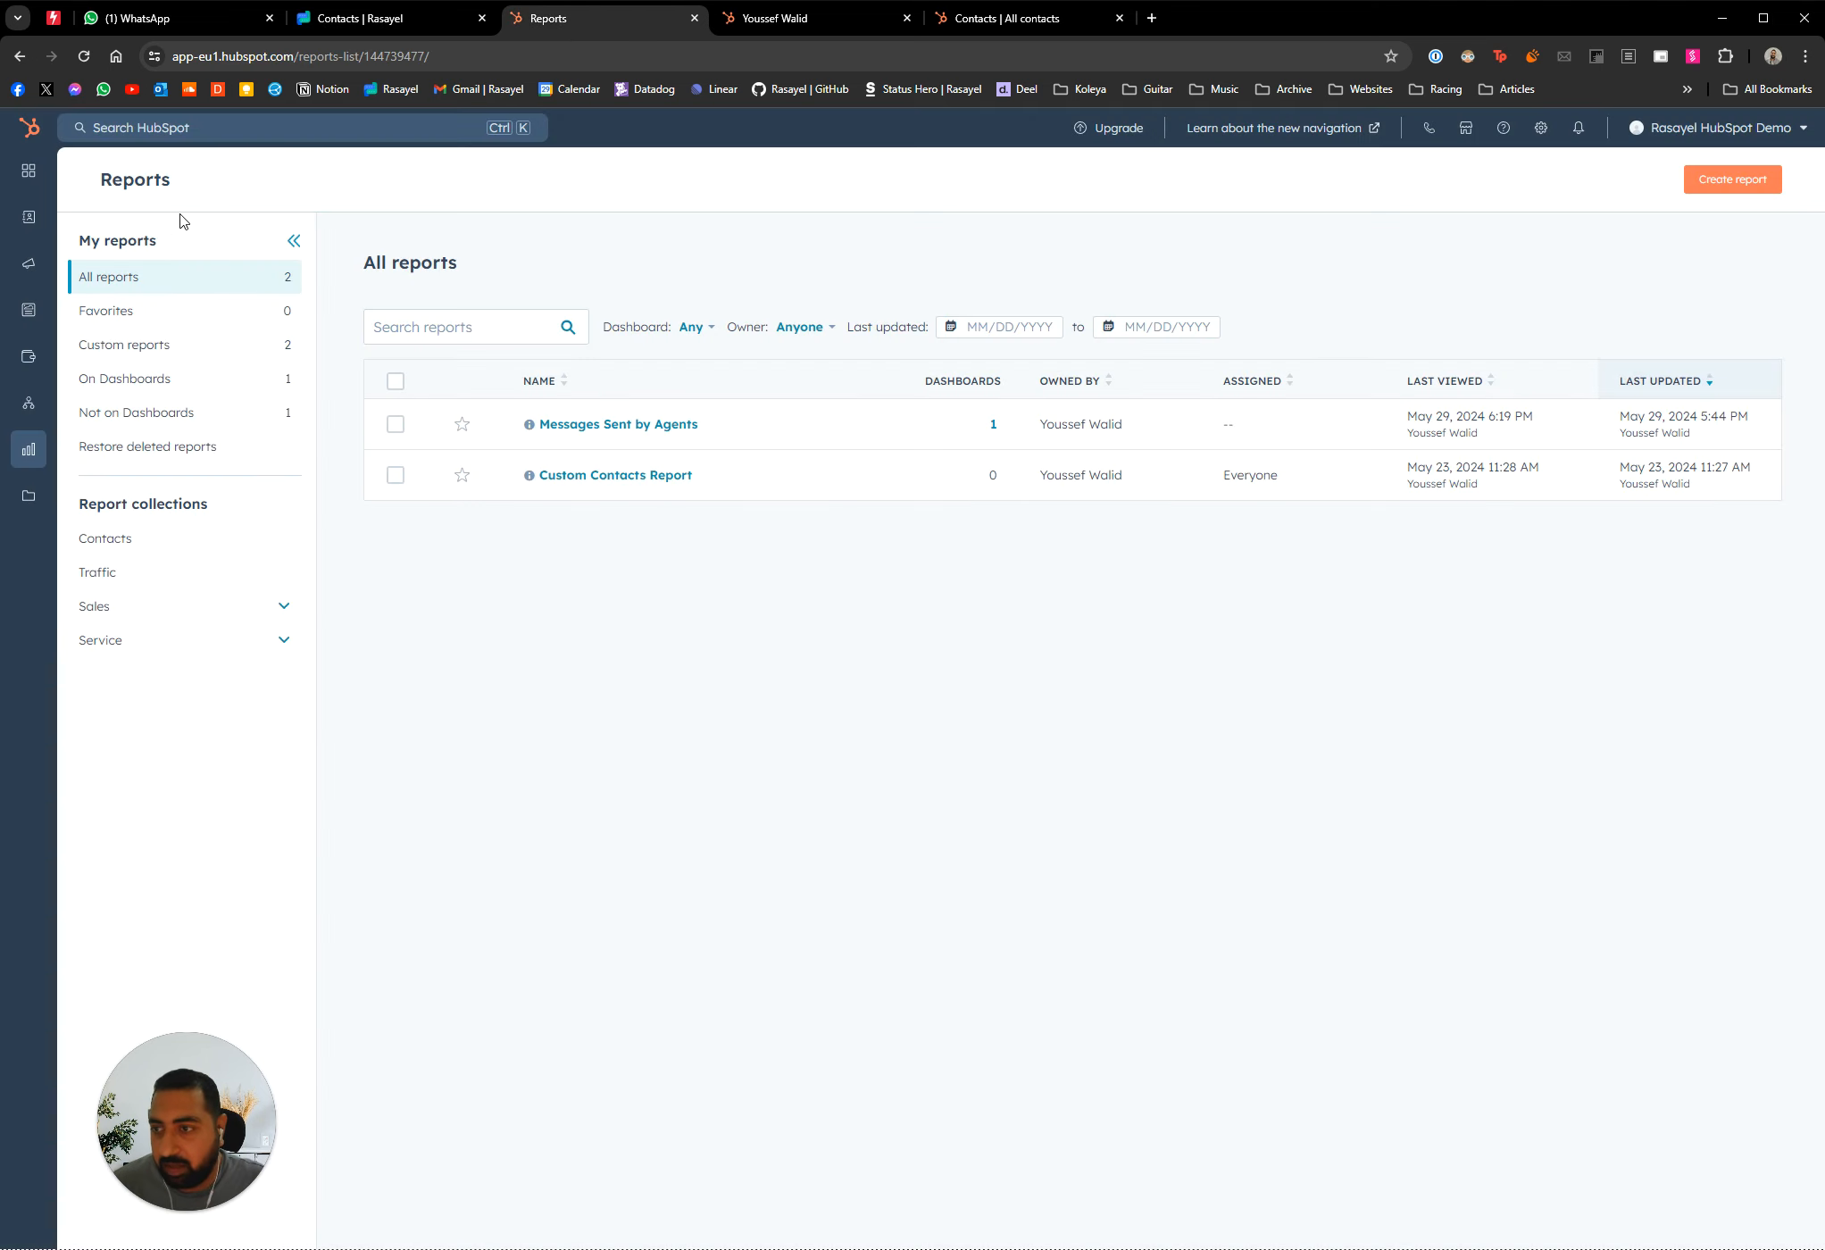
mouse_move(35, 225)
left_click(259, 368)
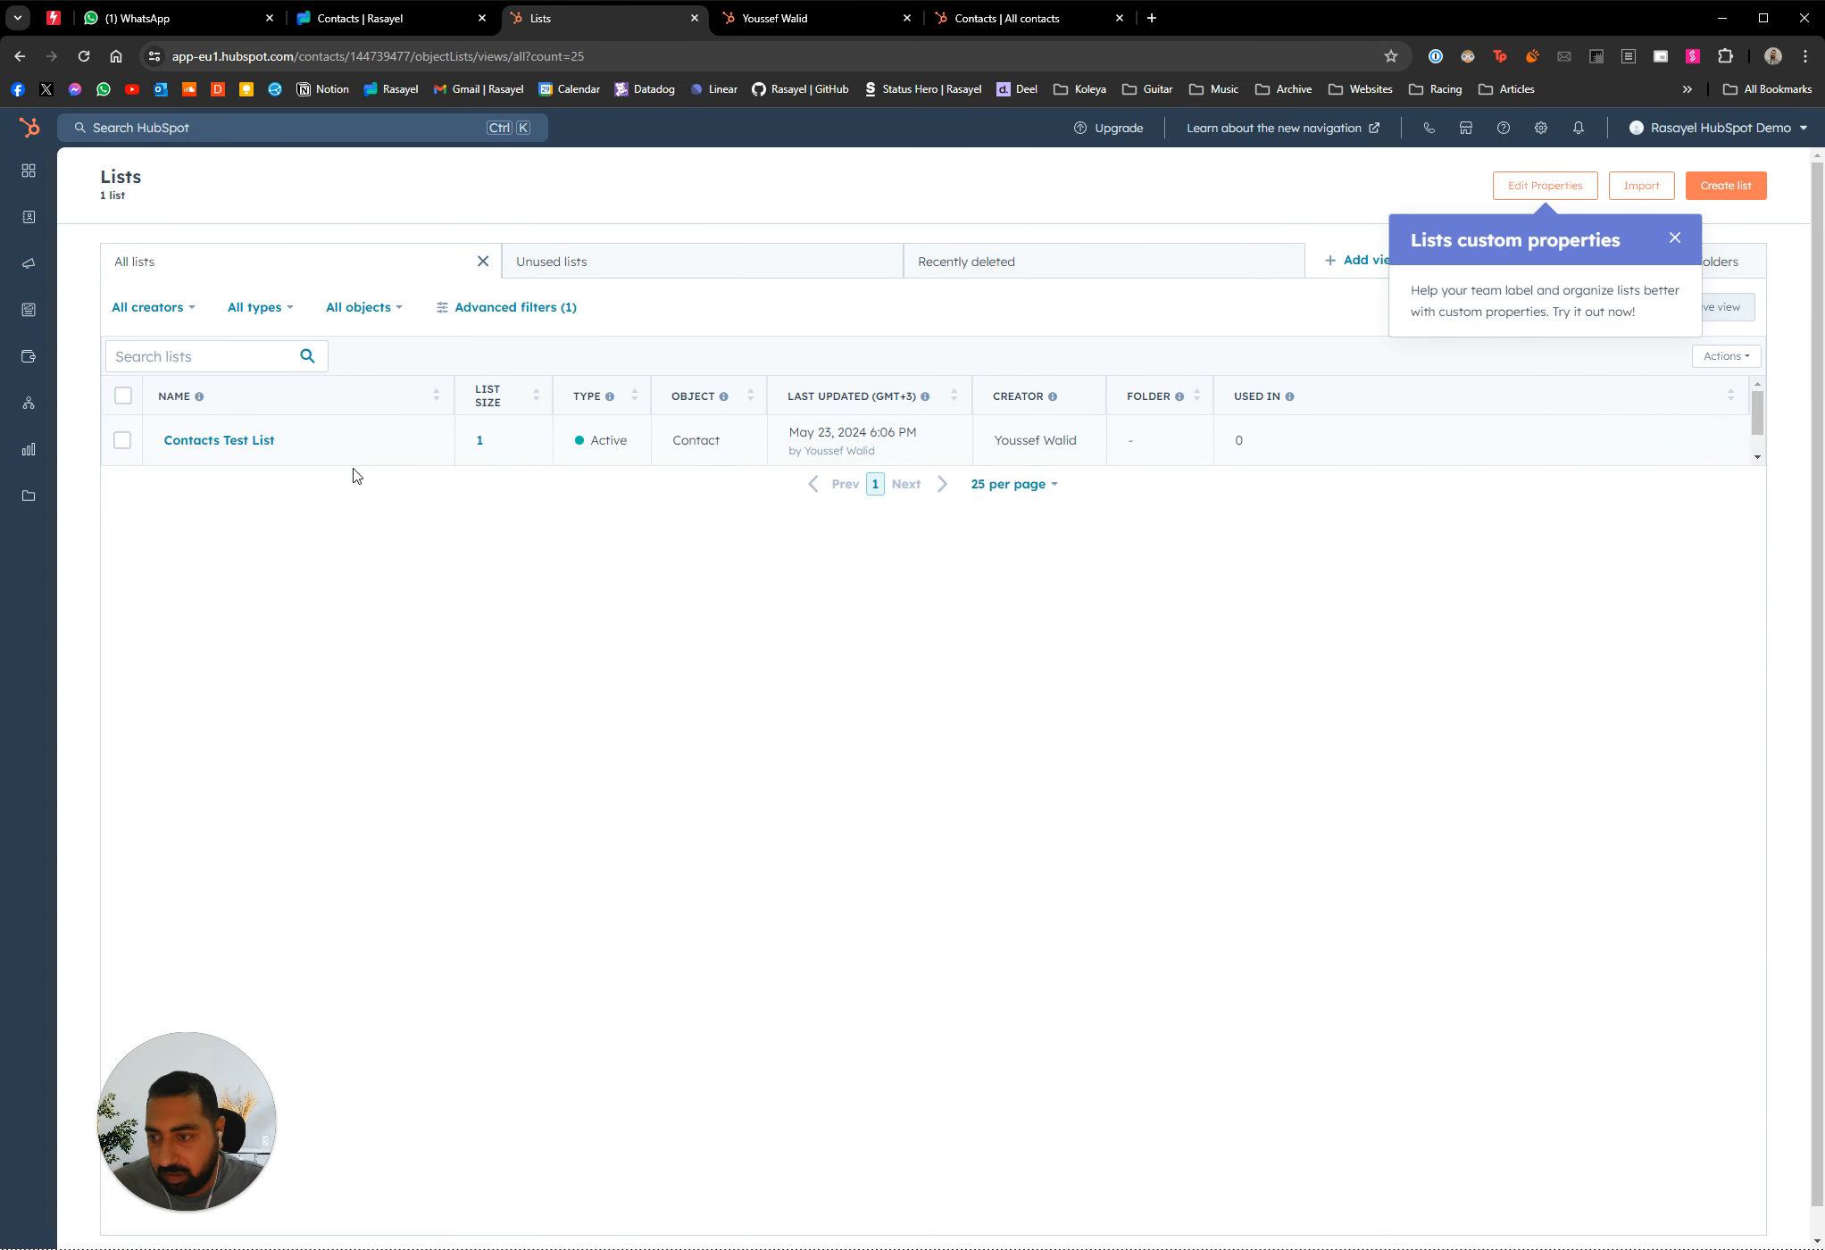
left_click(211, 442)
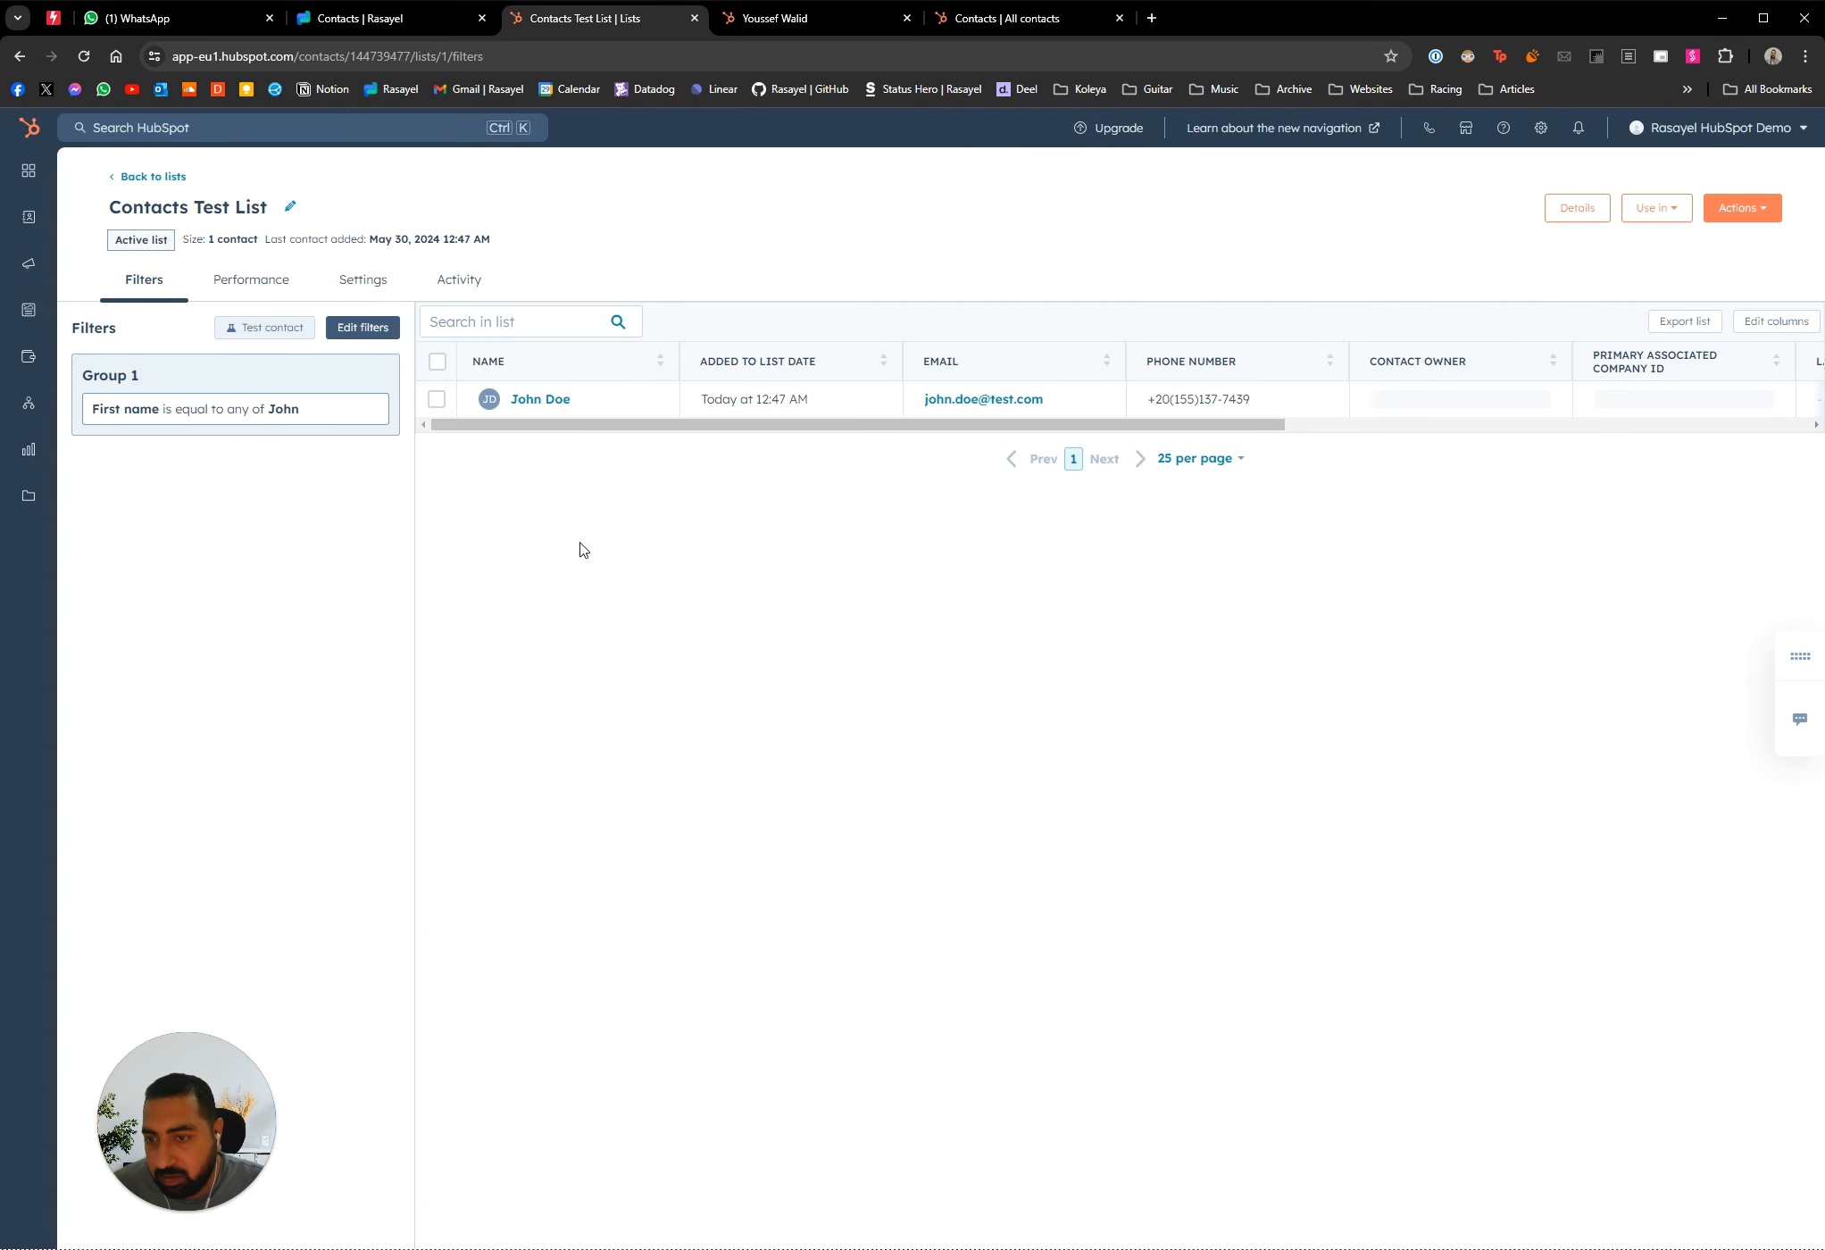
Return to Rasayel, run the Contacts Test List import, and reload the contact list to show the imported contact
left_click(357, 20)
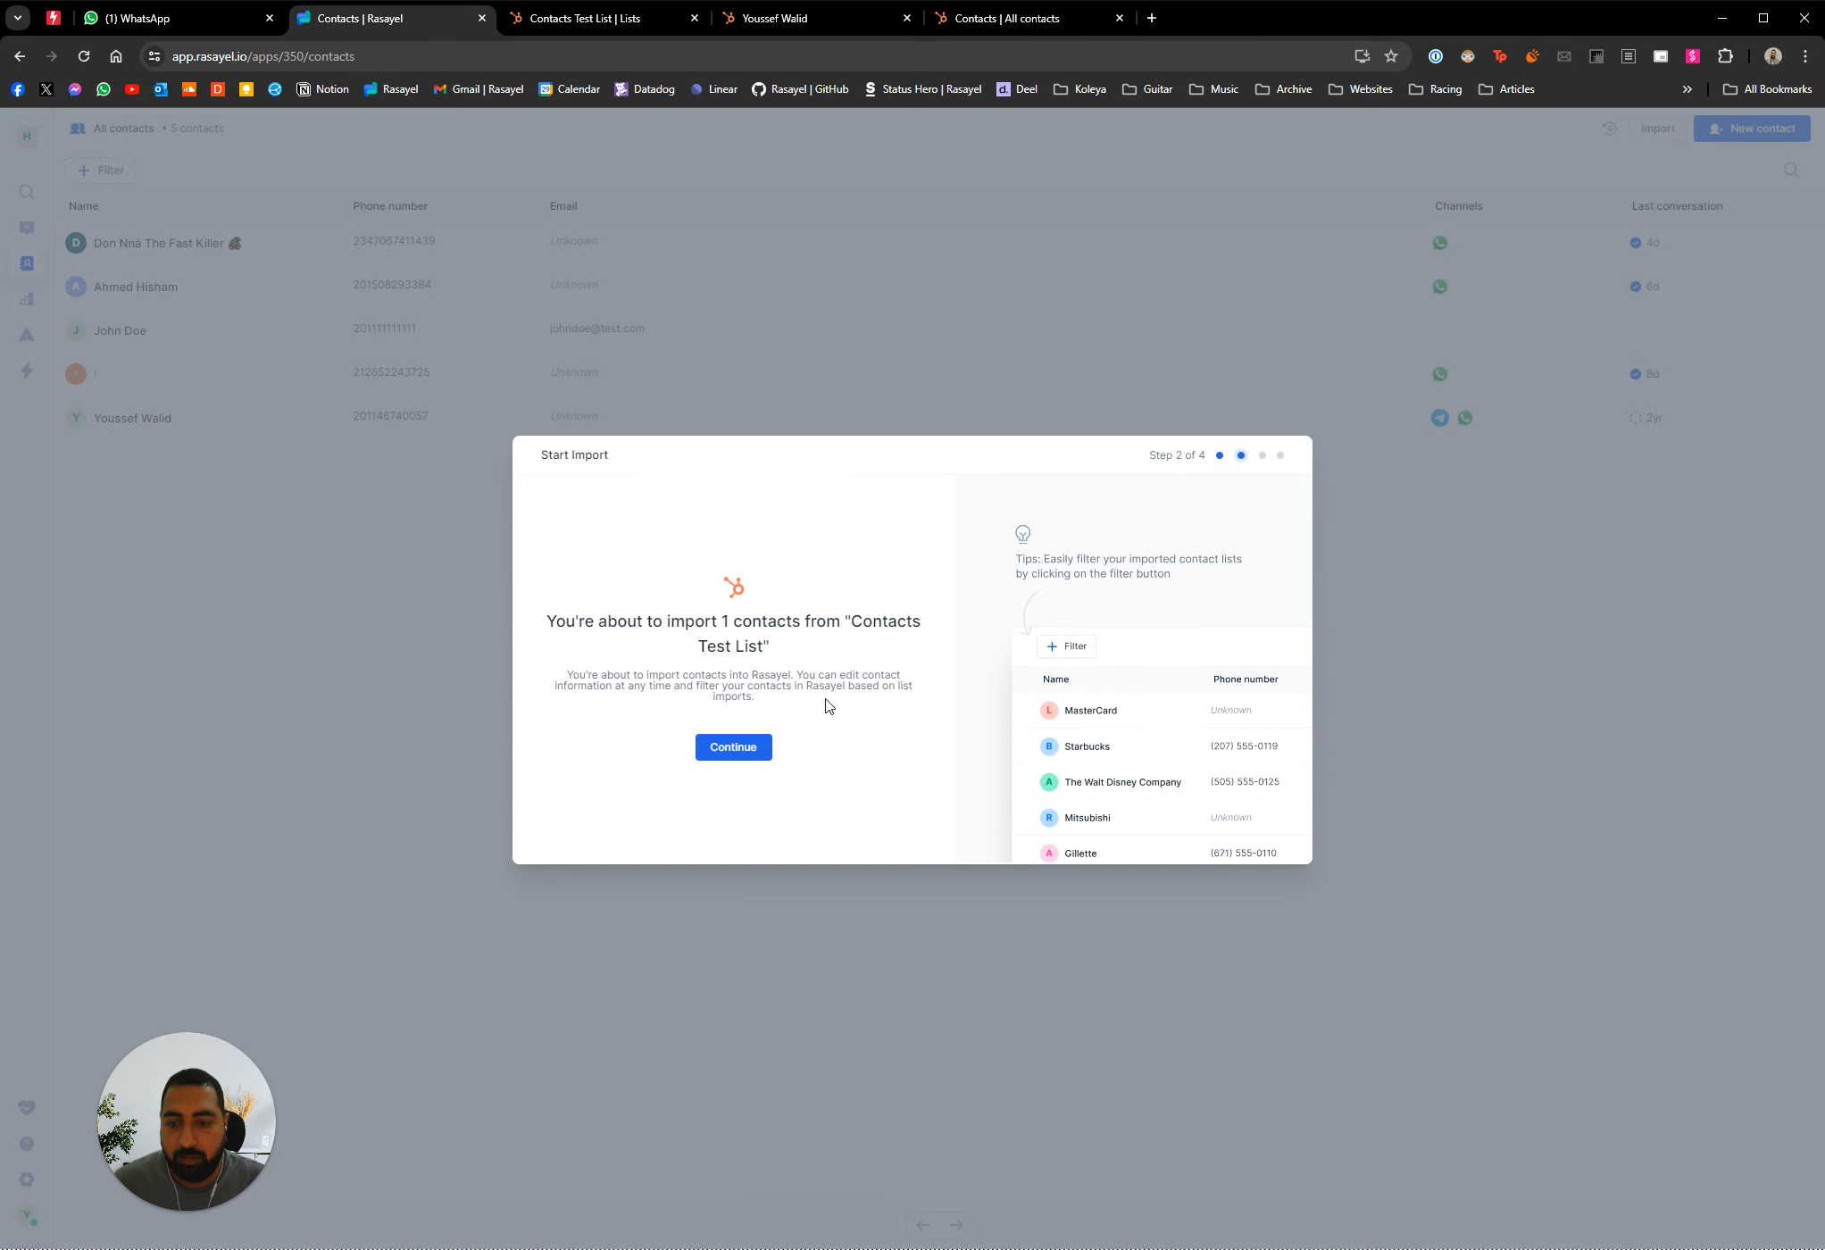
left_click(735, 747)
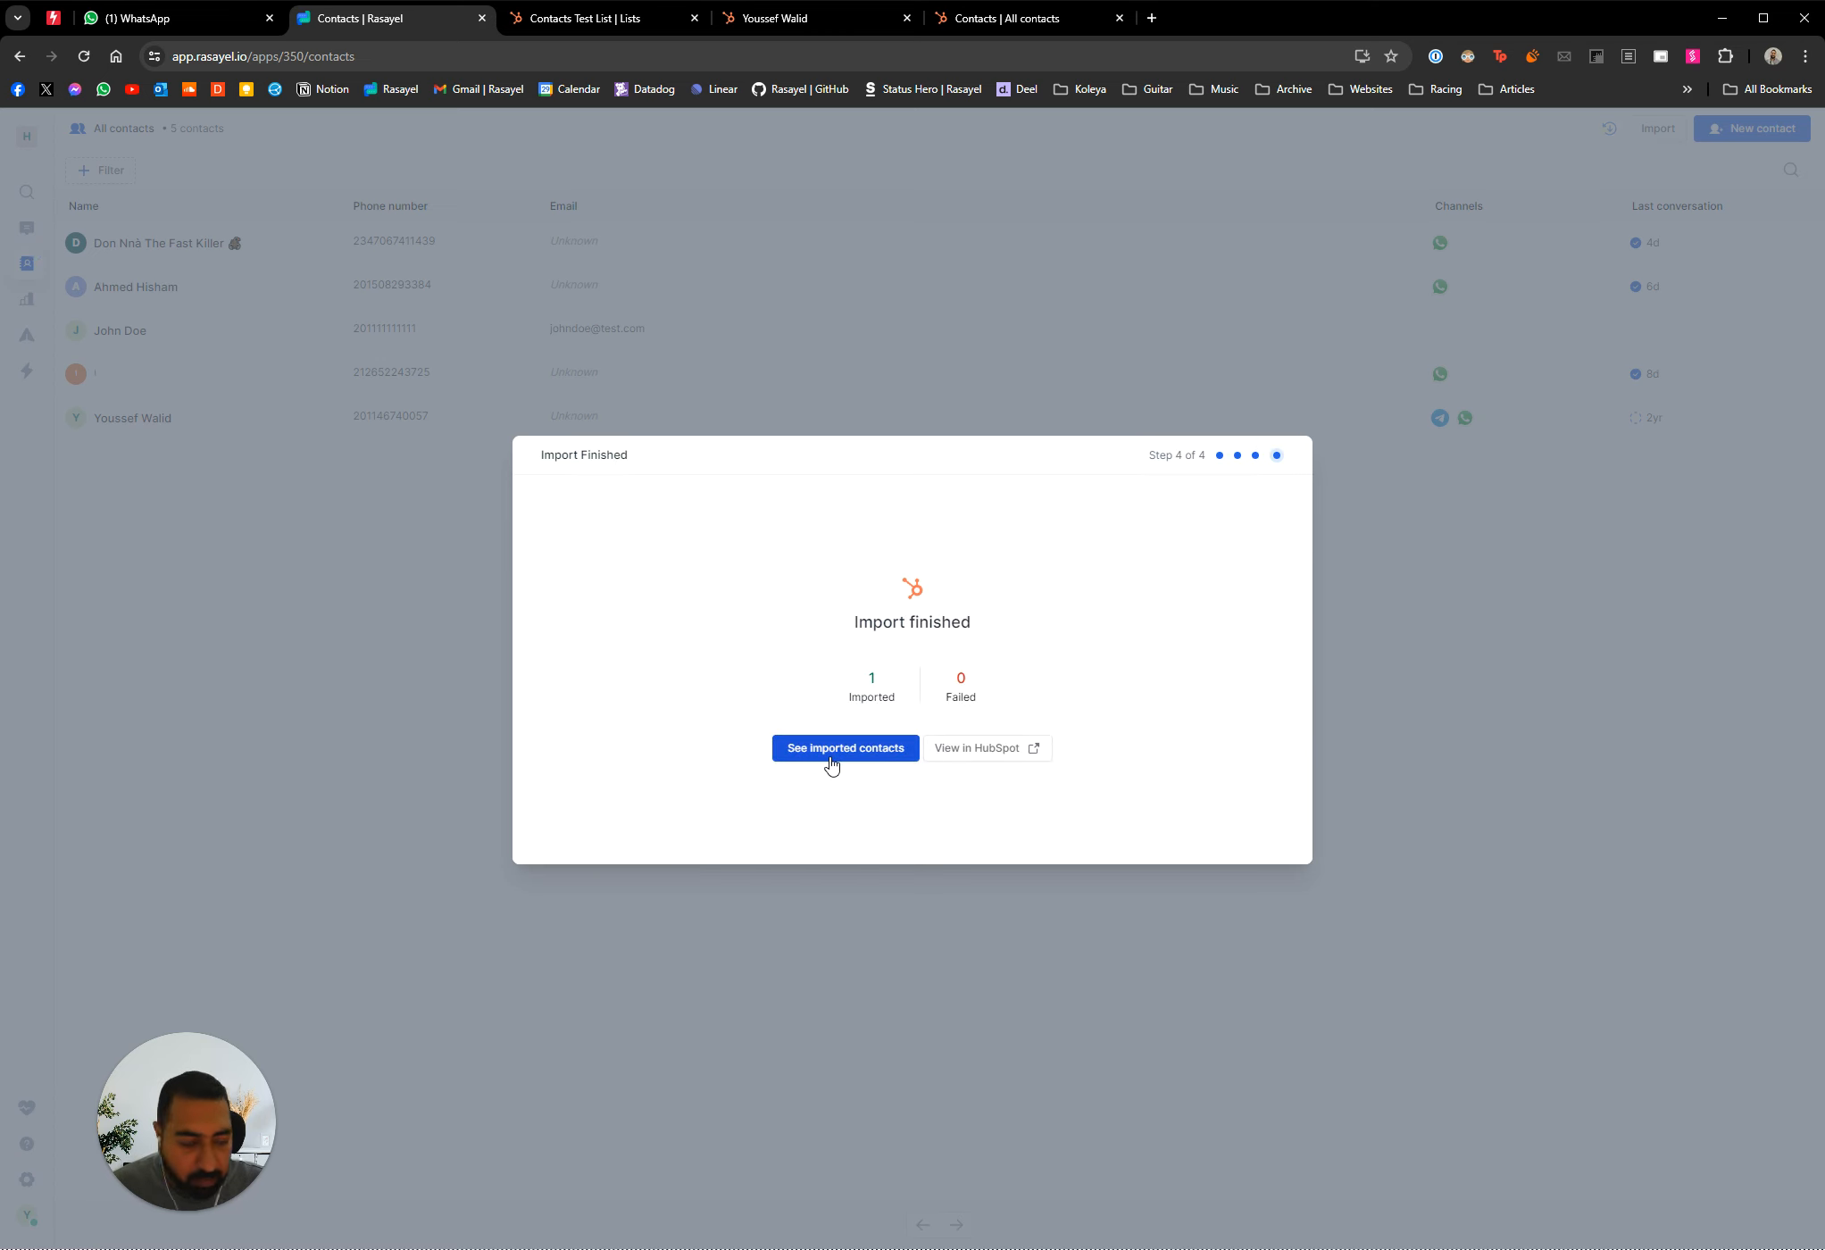
left_click(831, 750)
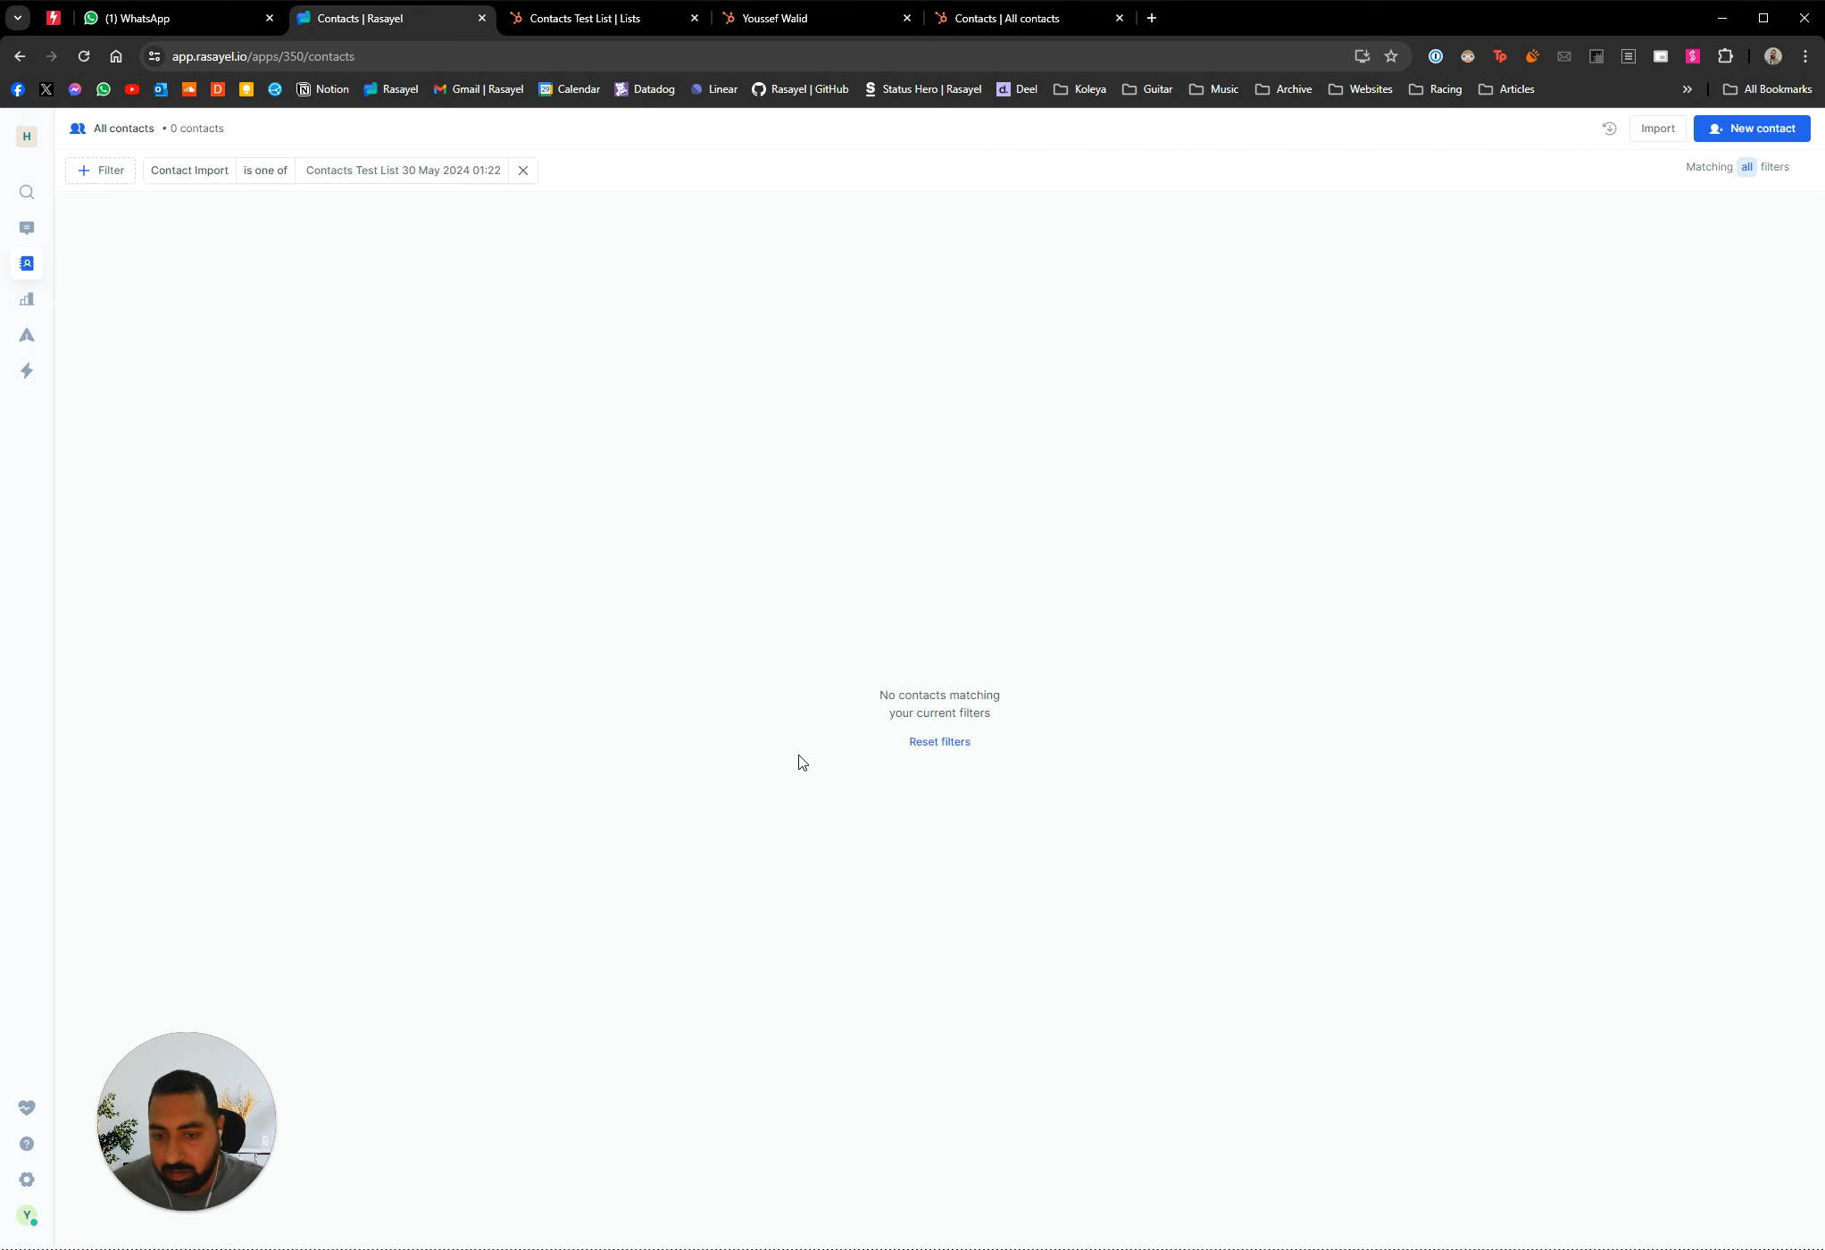
key("F5")
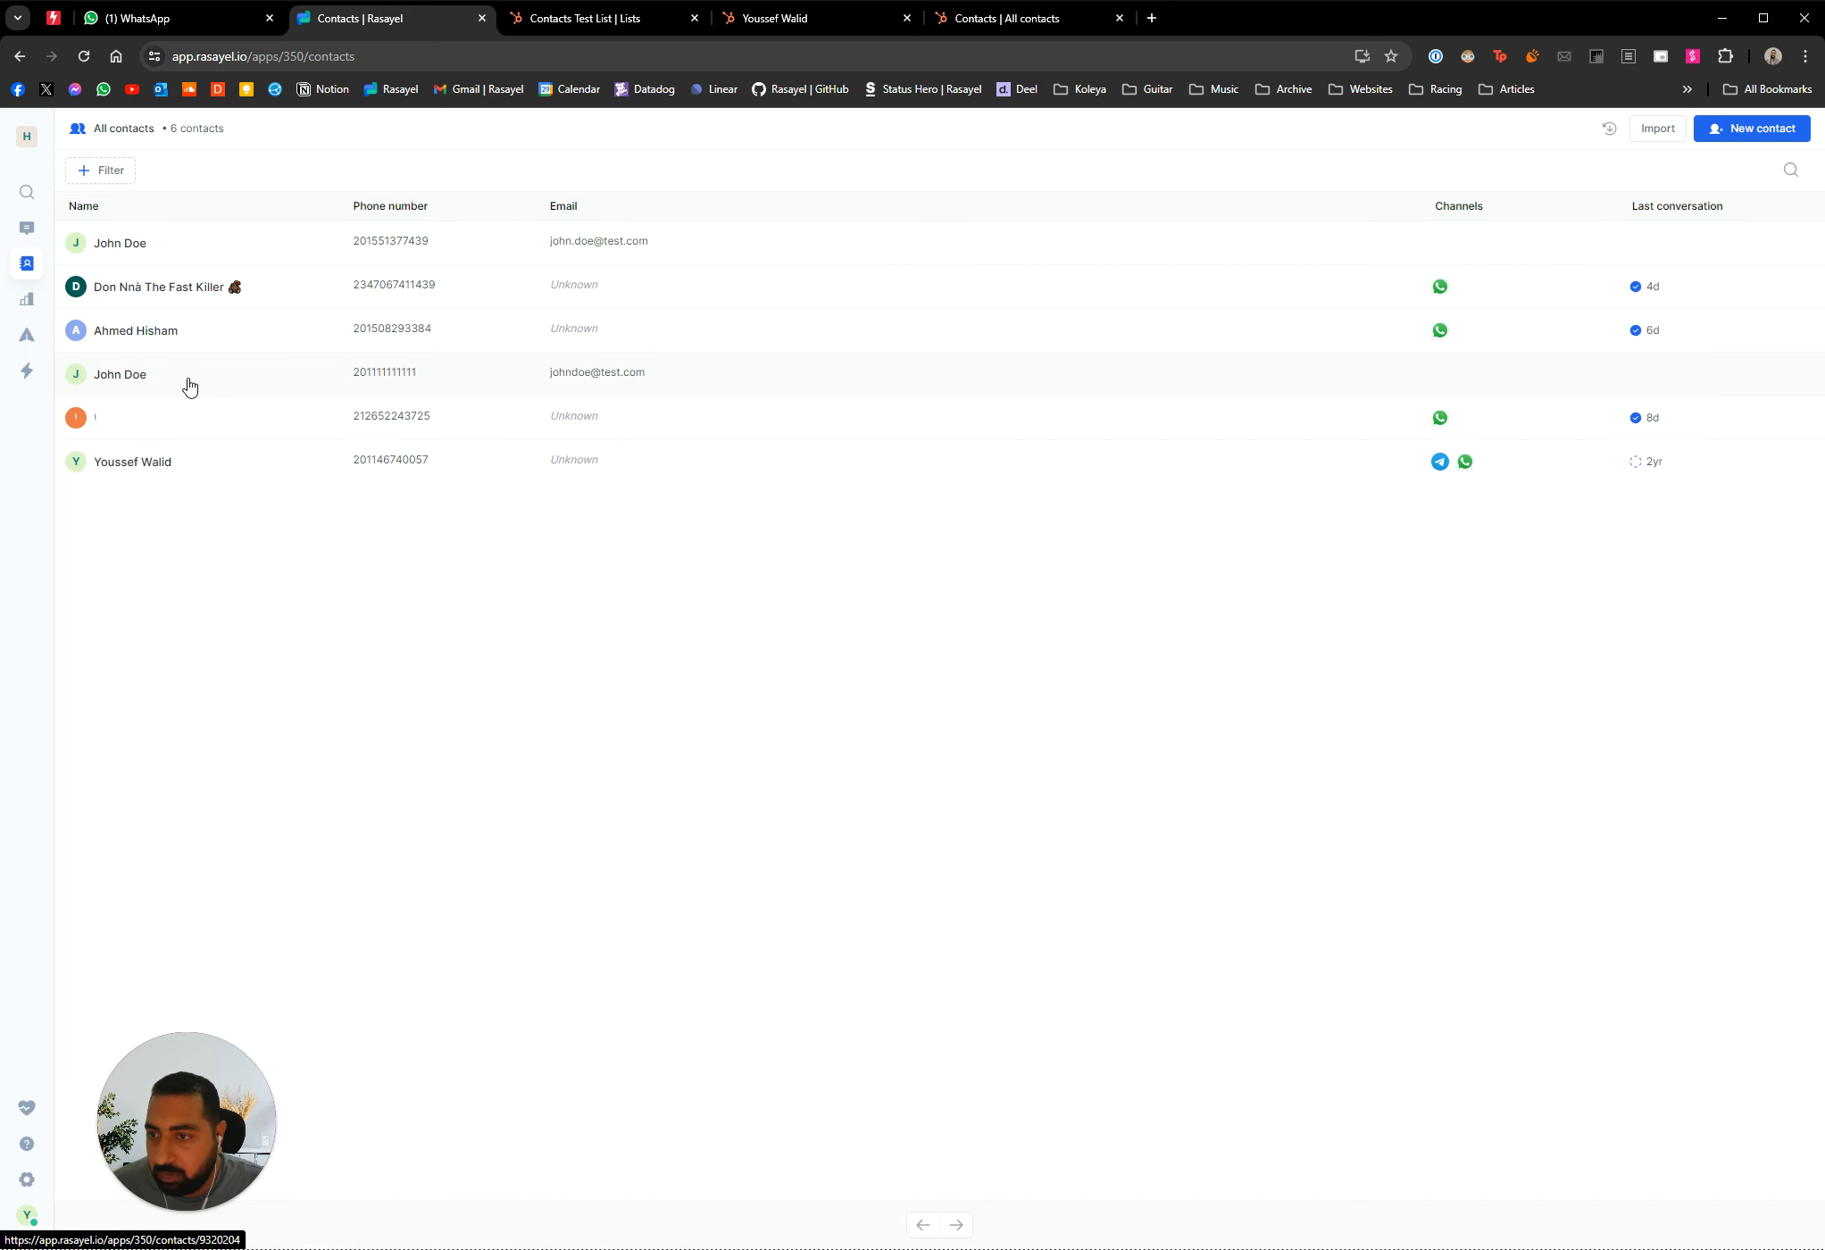
Open the newly imported contact in Rasayel and compare its details with the entry in HubSpot's Contacts Test List
left_click(211, 255)
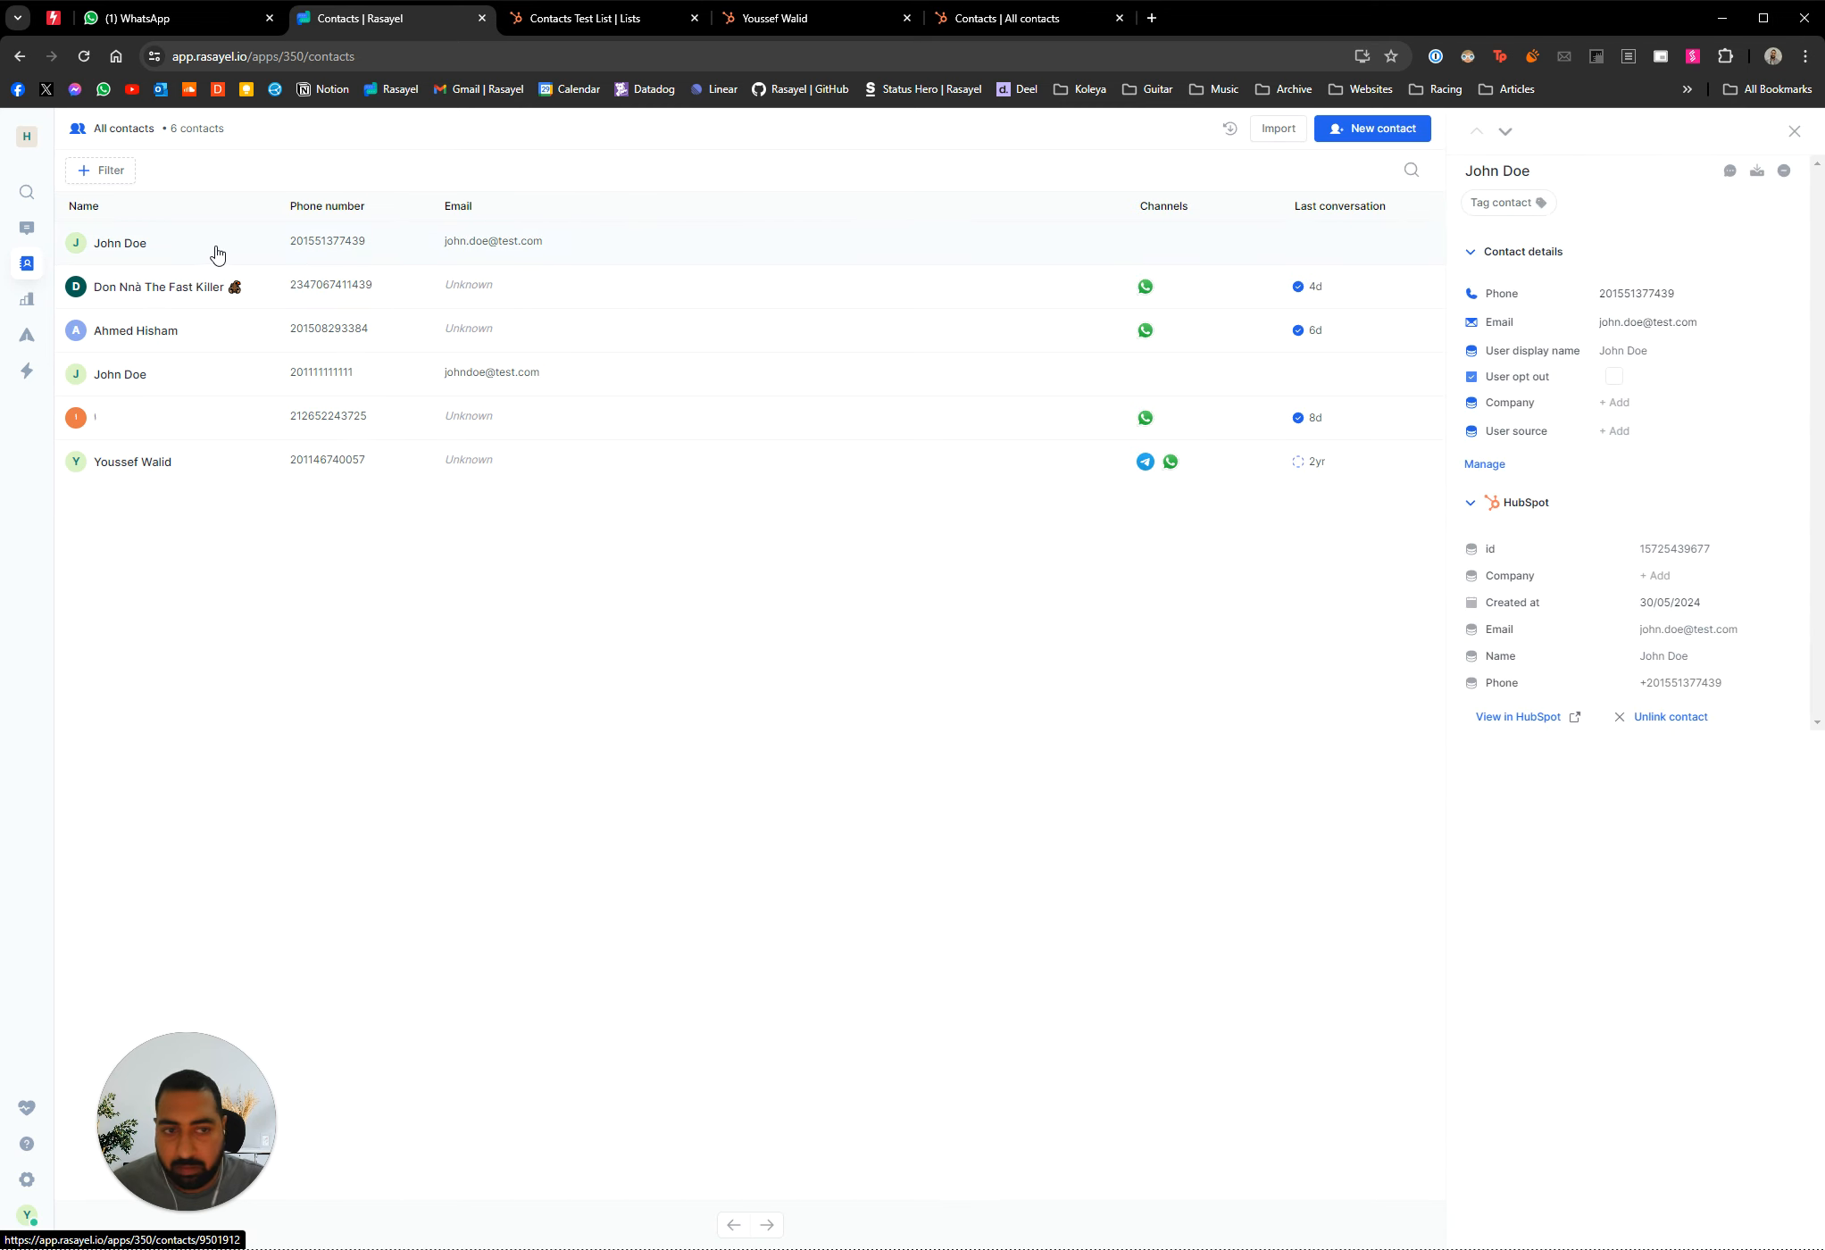
left_click(211, 254)
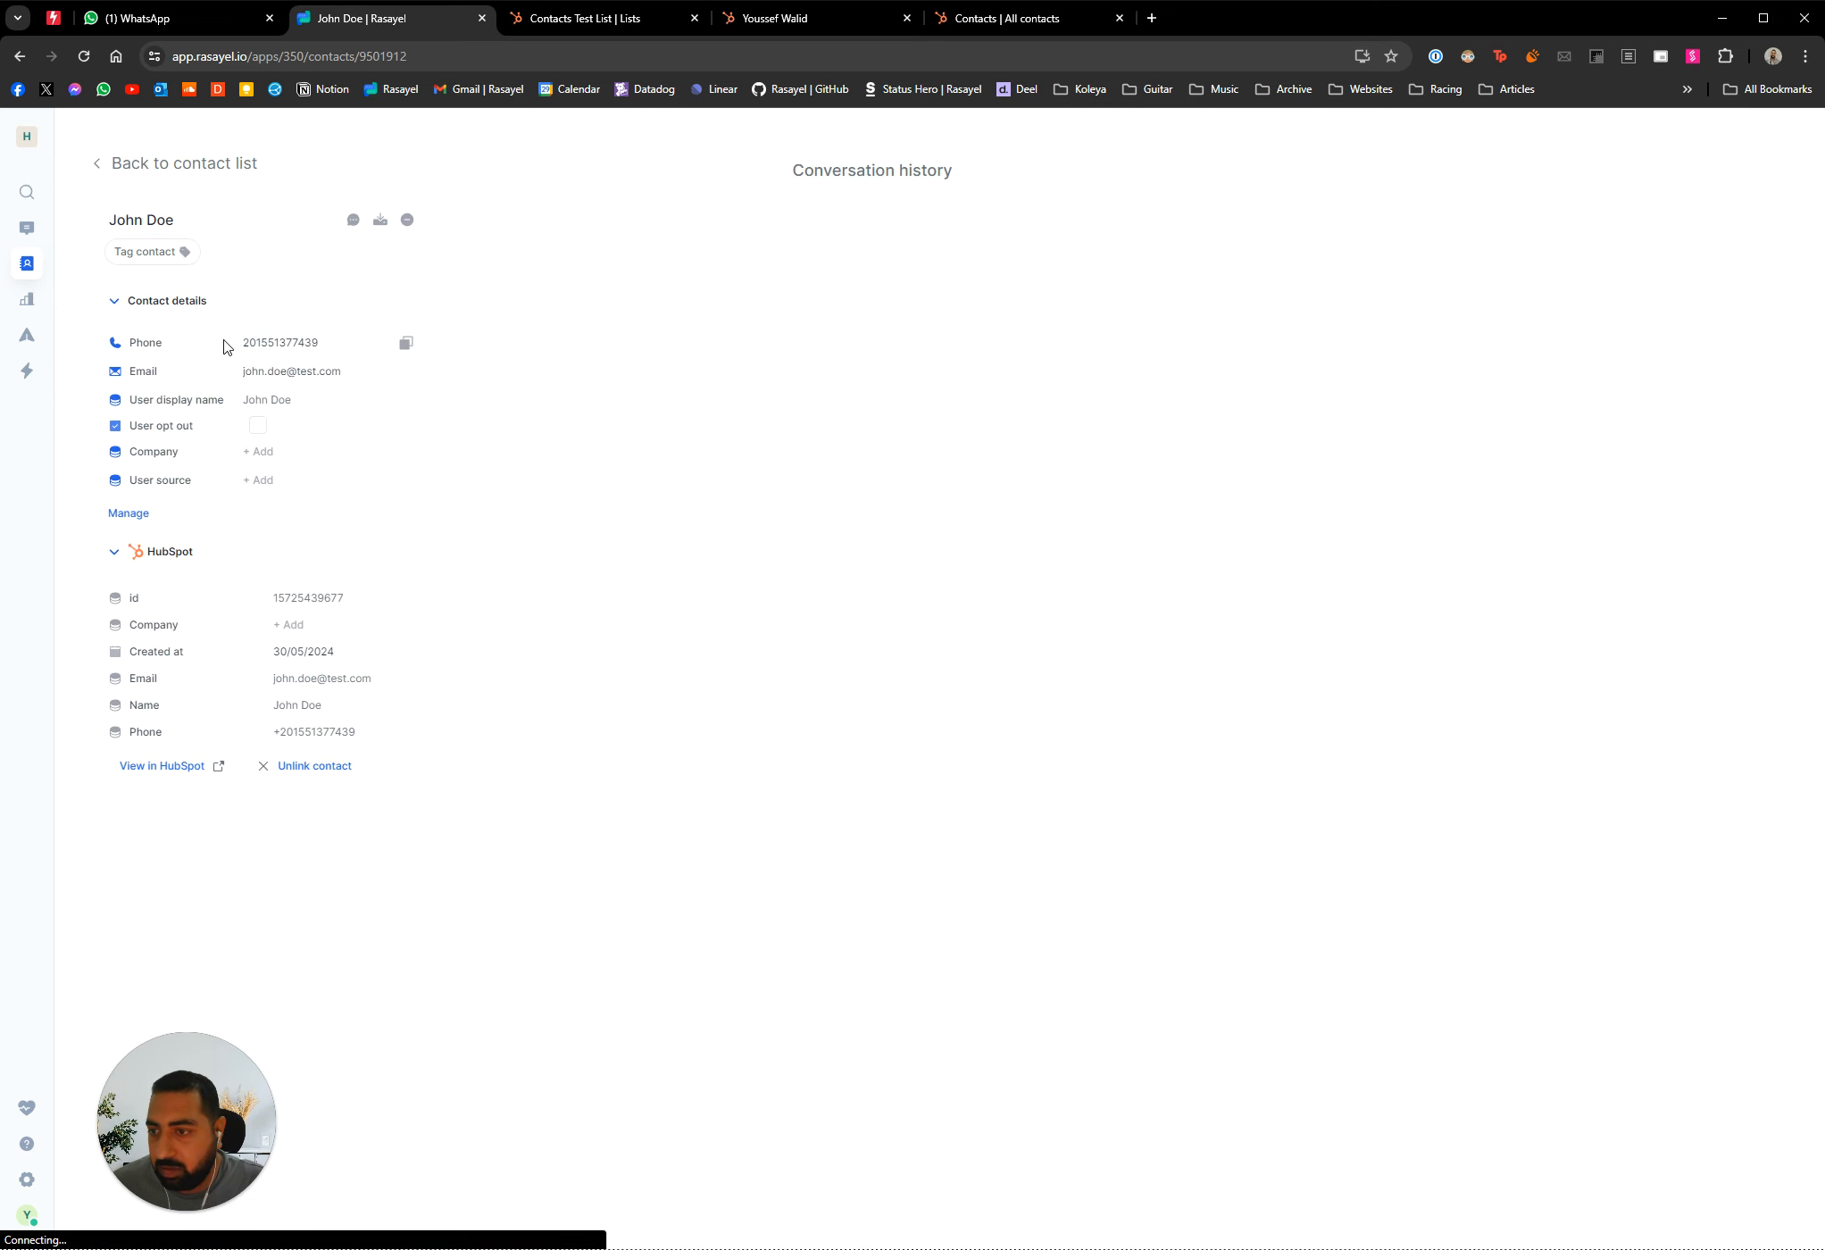
left_click(558, 18)
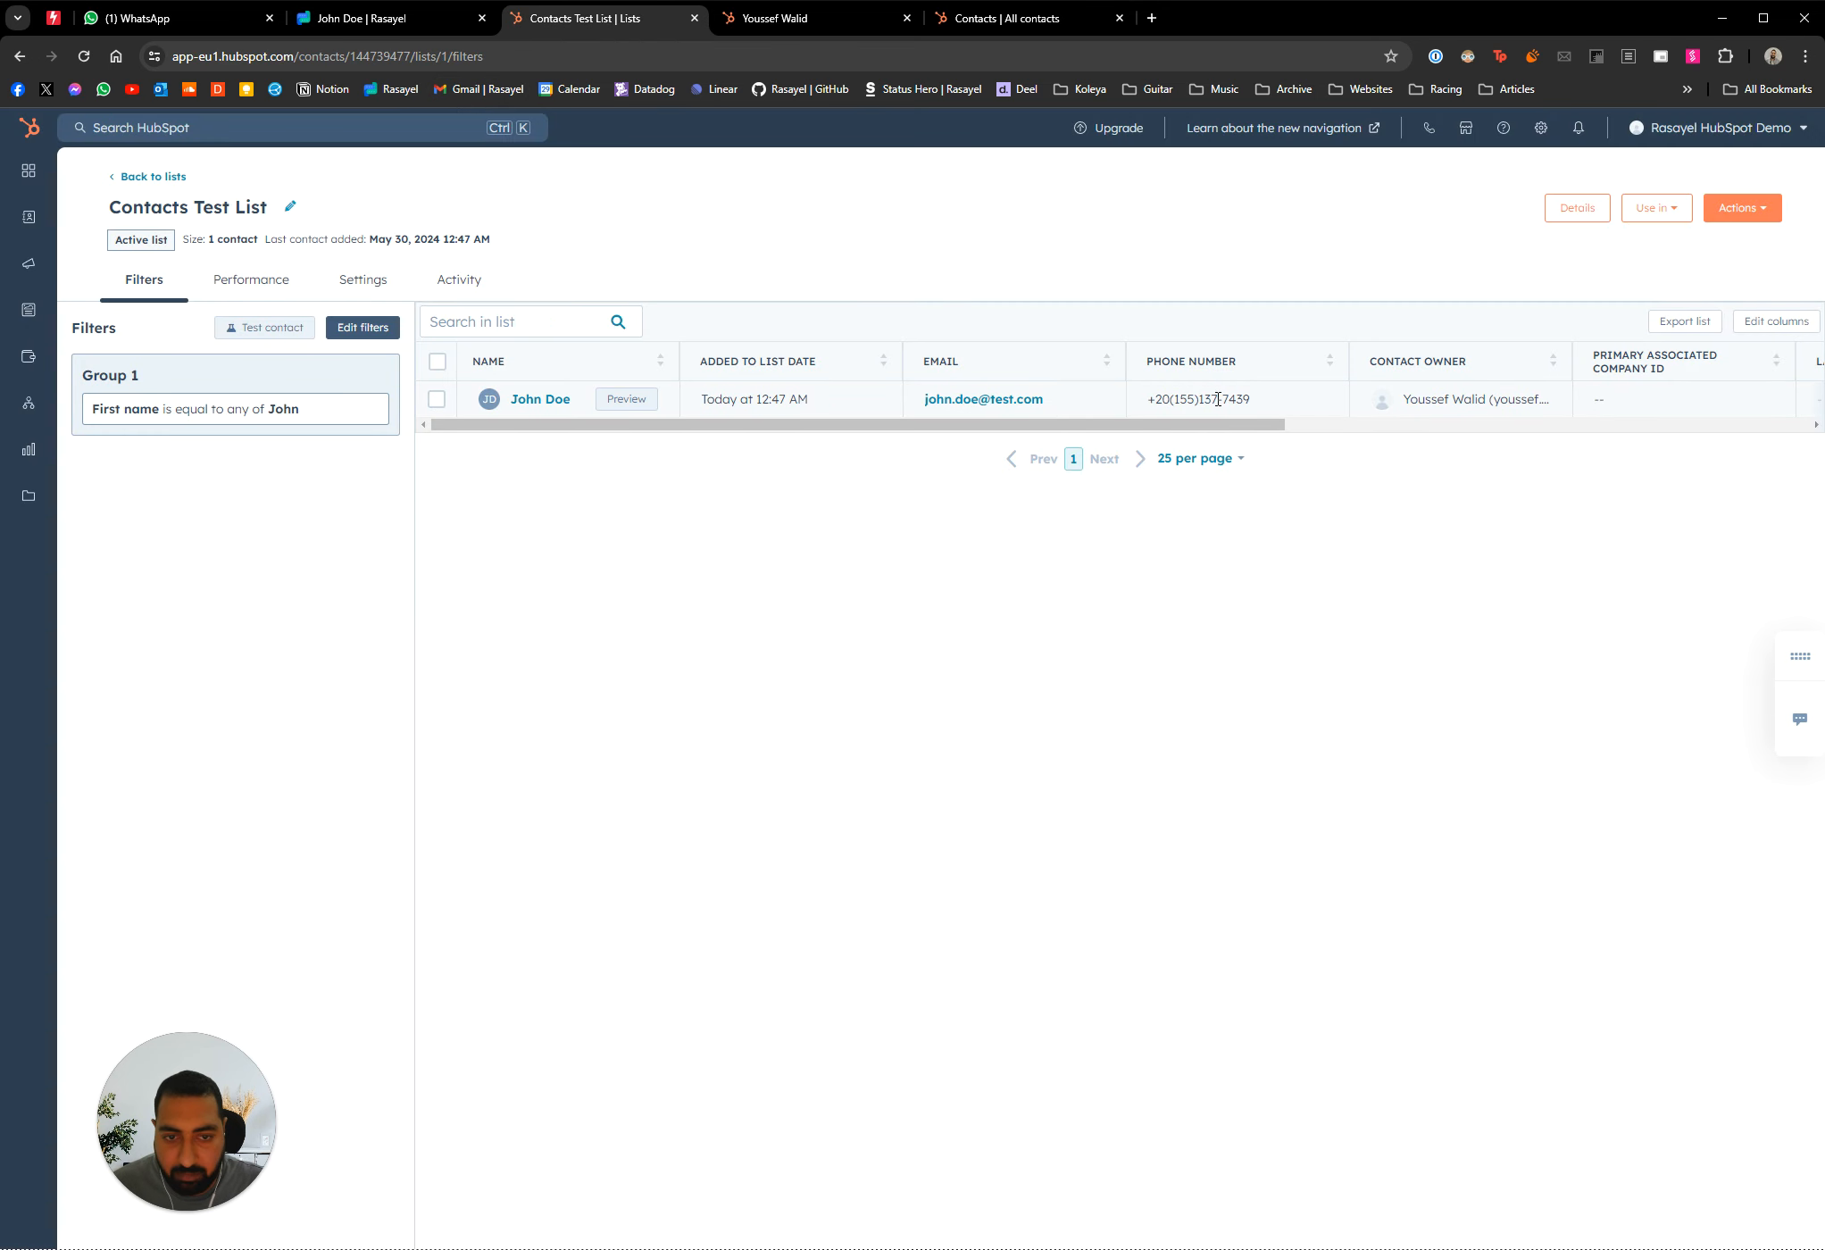
left_click(451, 14)
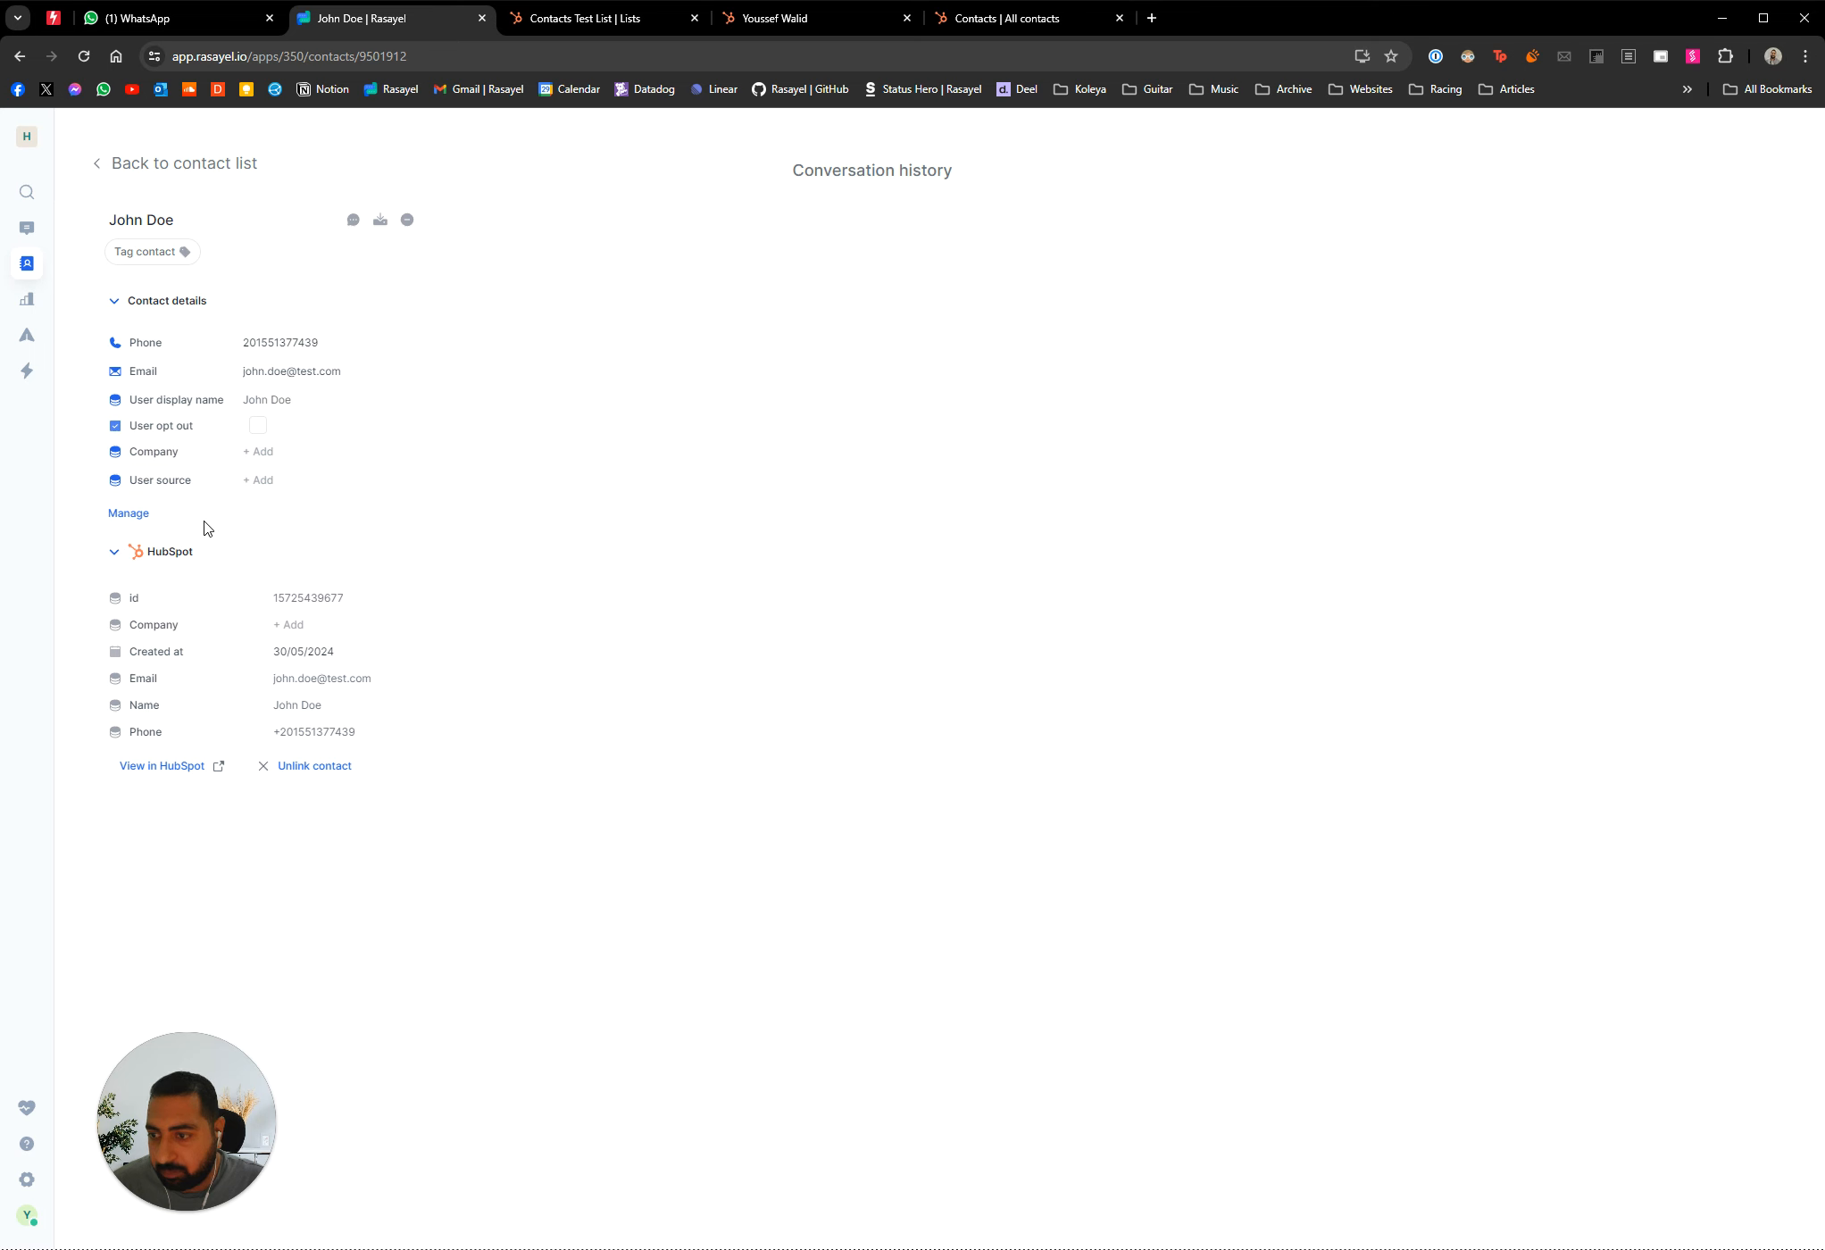
Open the imported contact's linked HubSpot record from Rasayel, return to the Rasayel inbox, and close the HubSpot record
left_click(179, 767)
key("ctrl+shift+Tab")
left_click(166, 163)
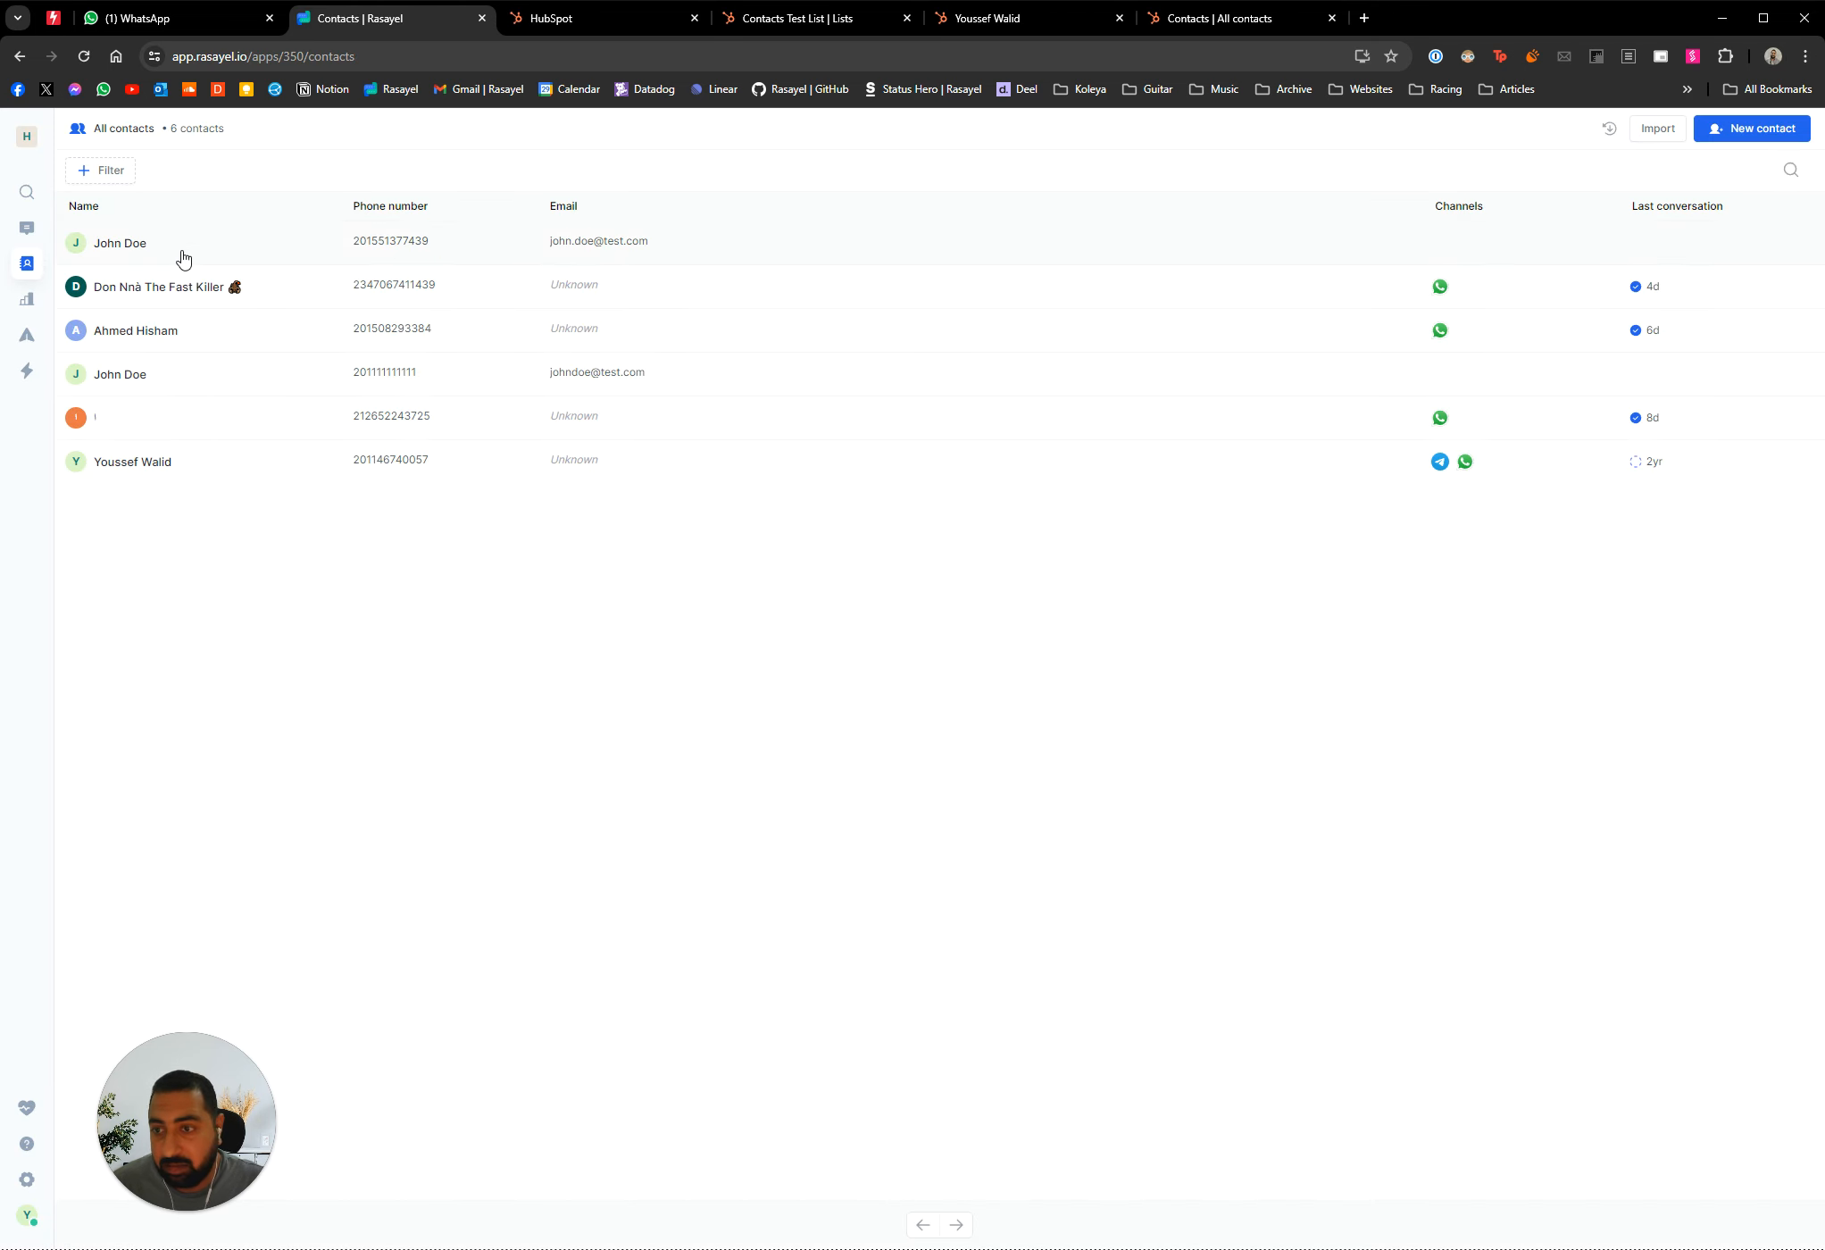
left_click(177, 256)
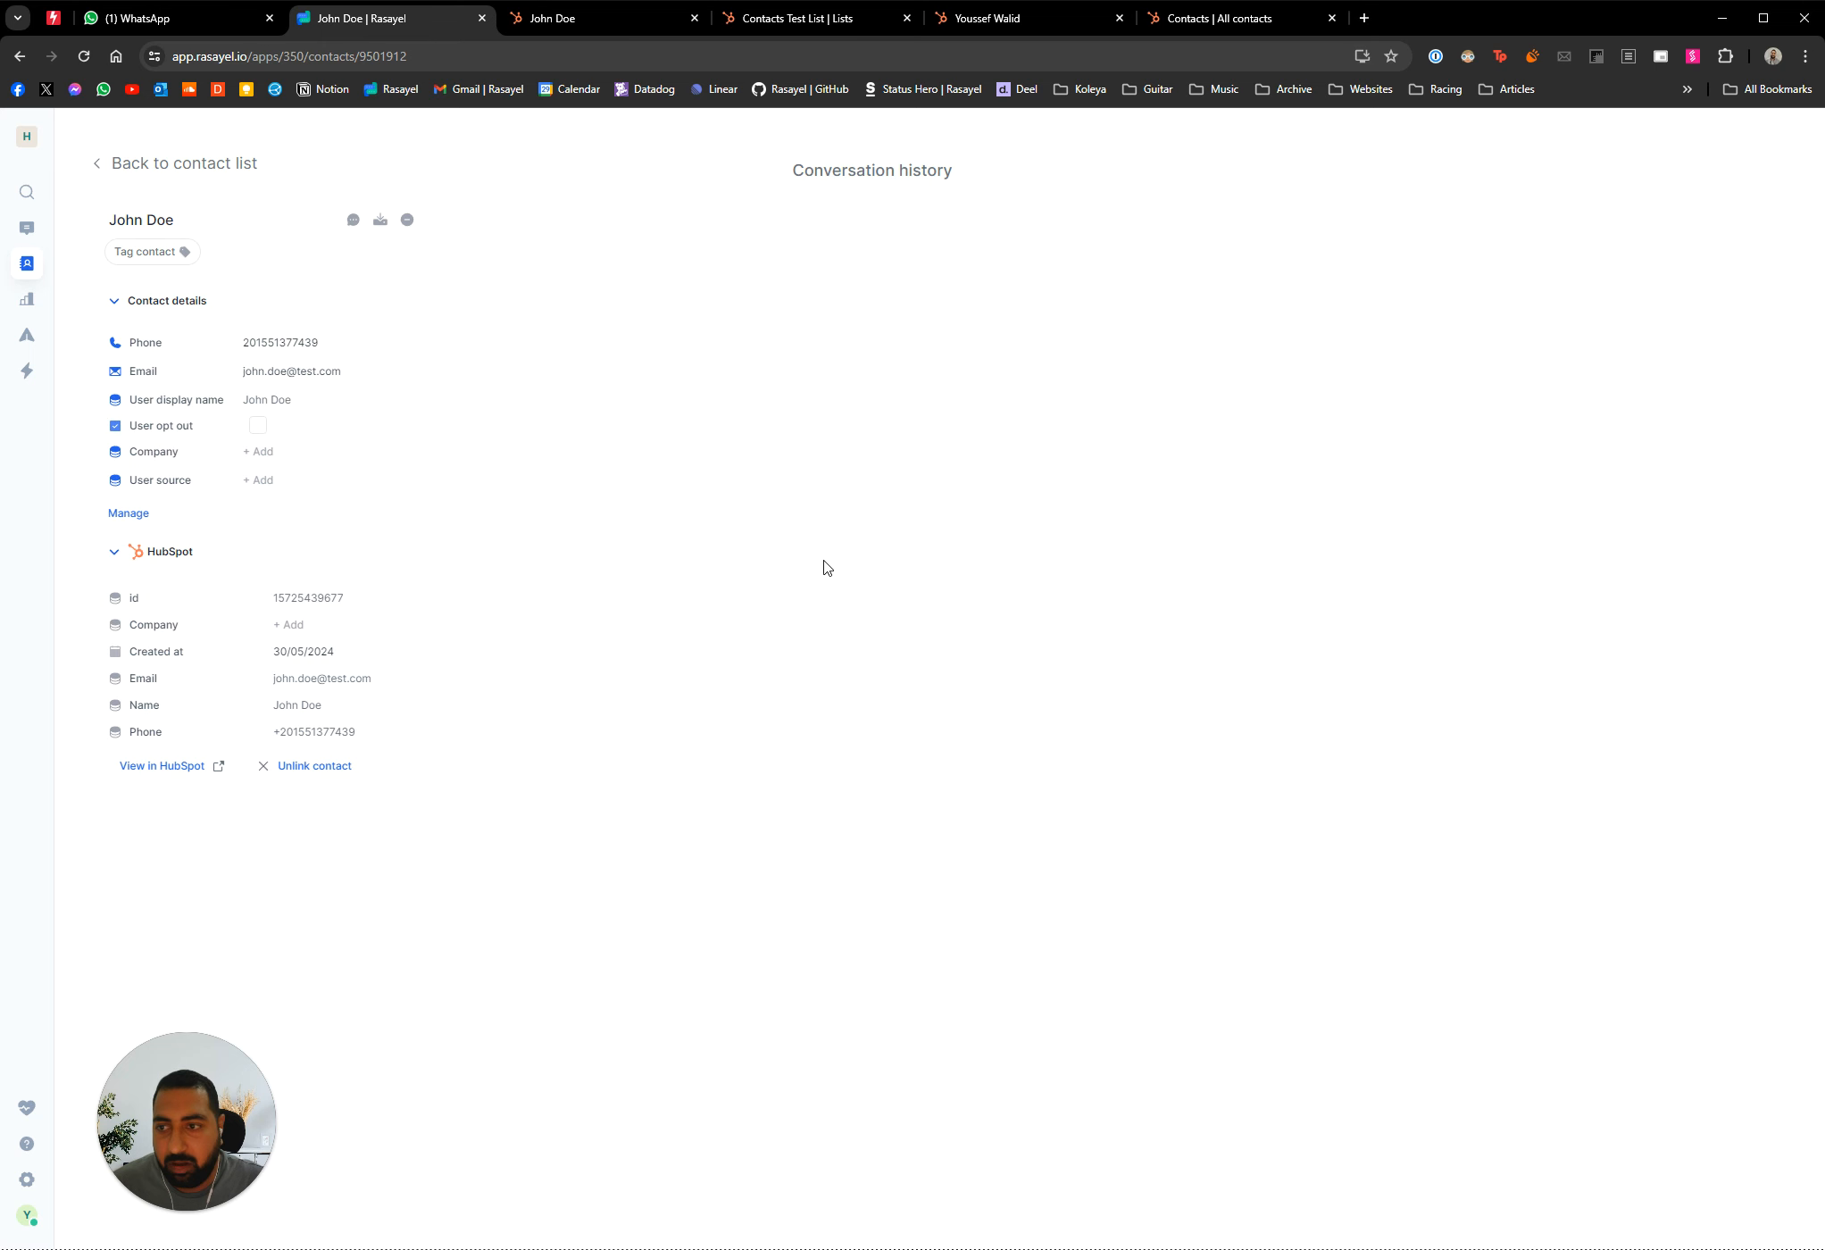
left_click(27, 227)
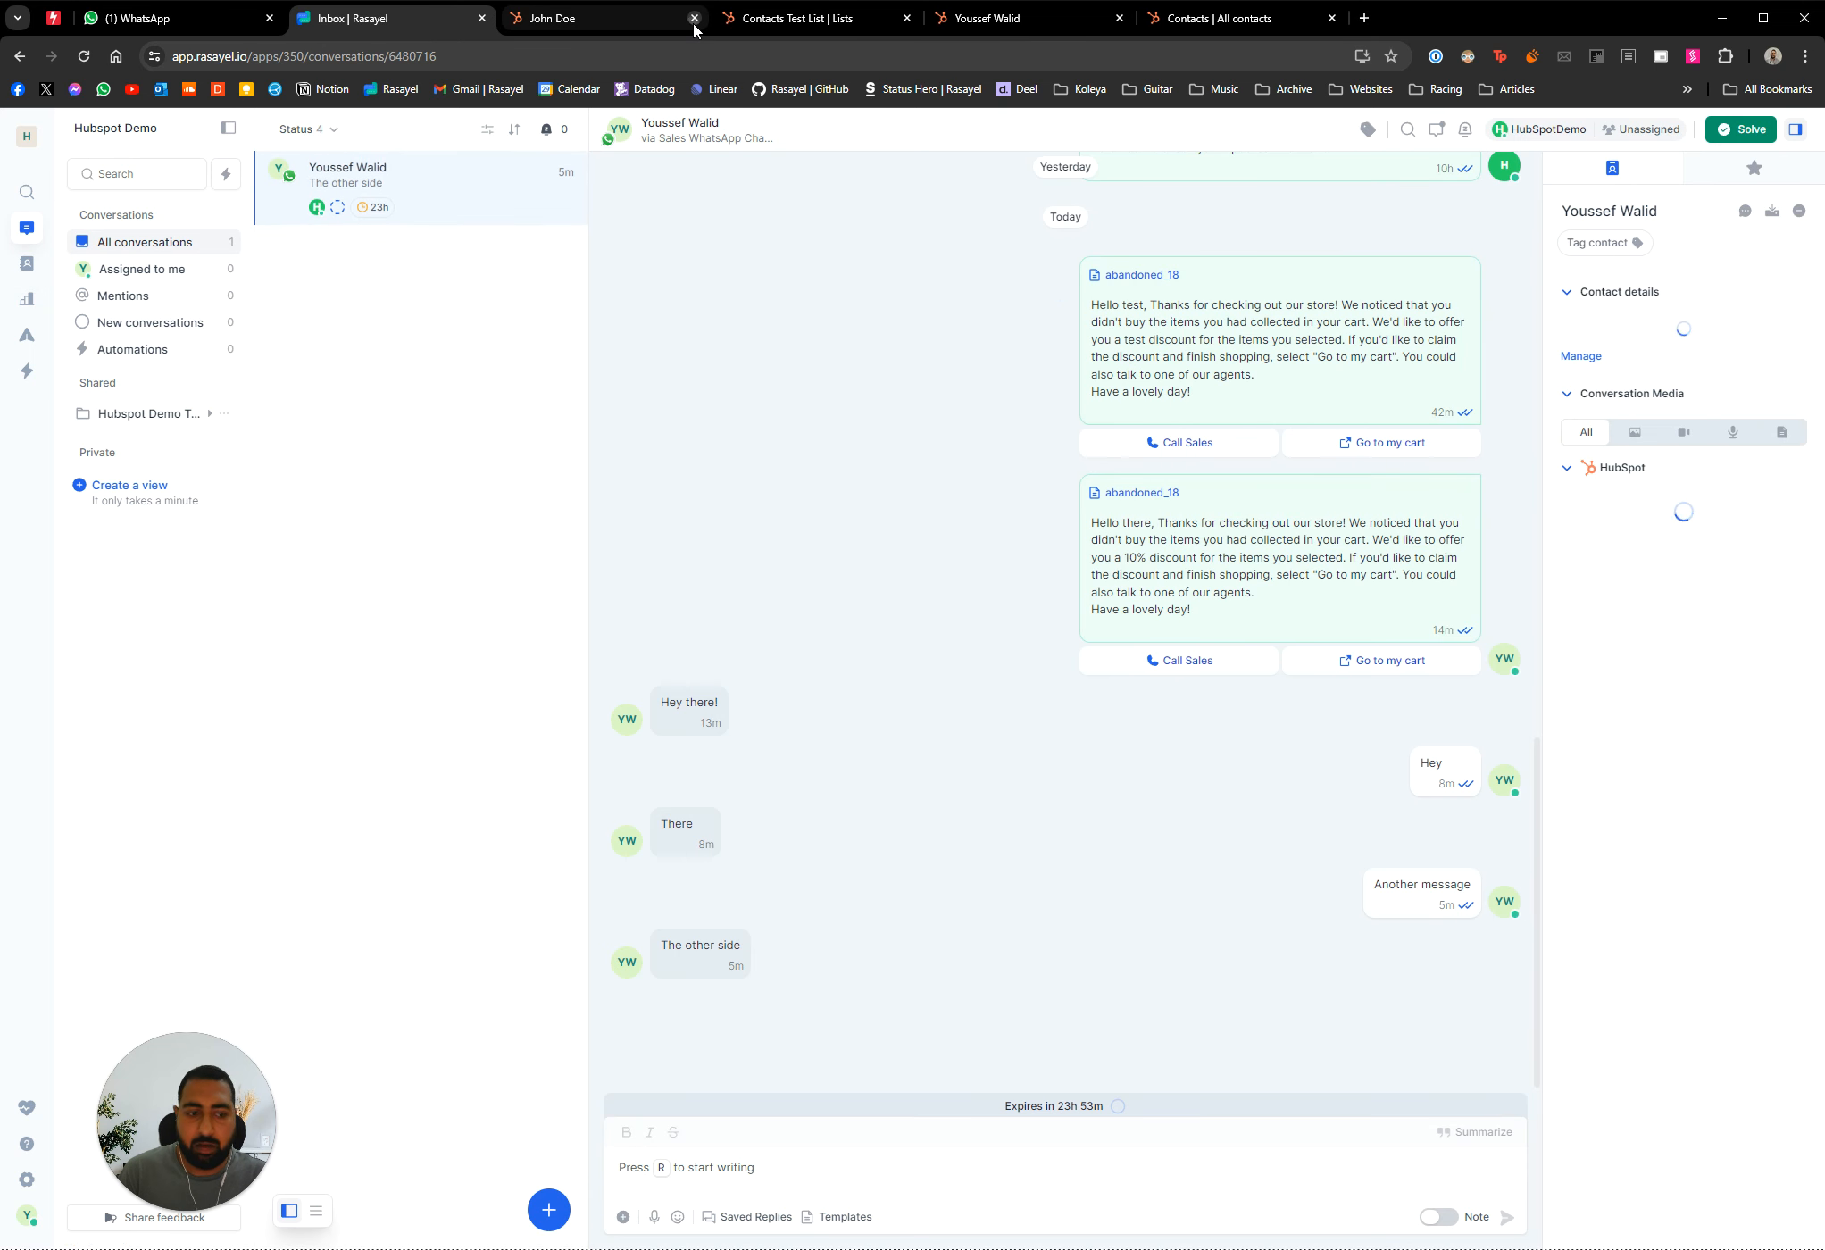
left_click(694, 17)
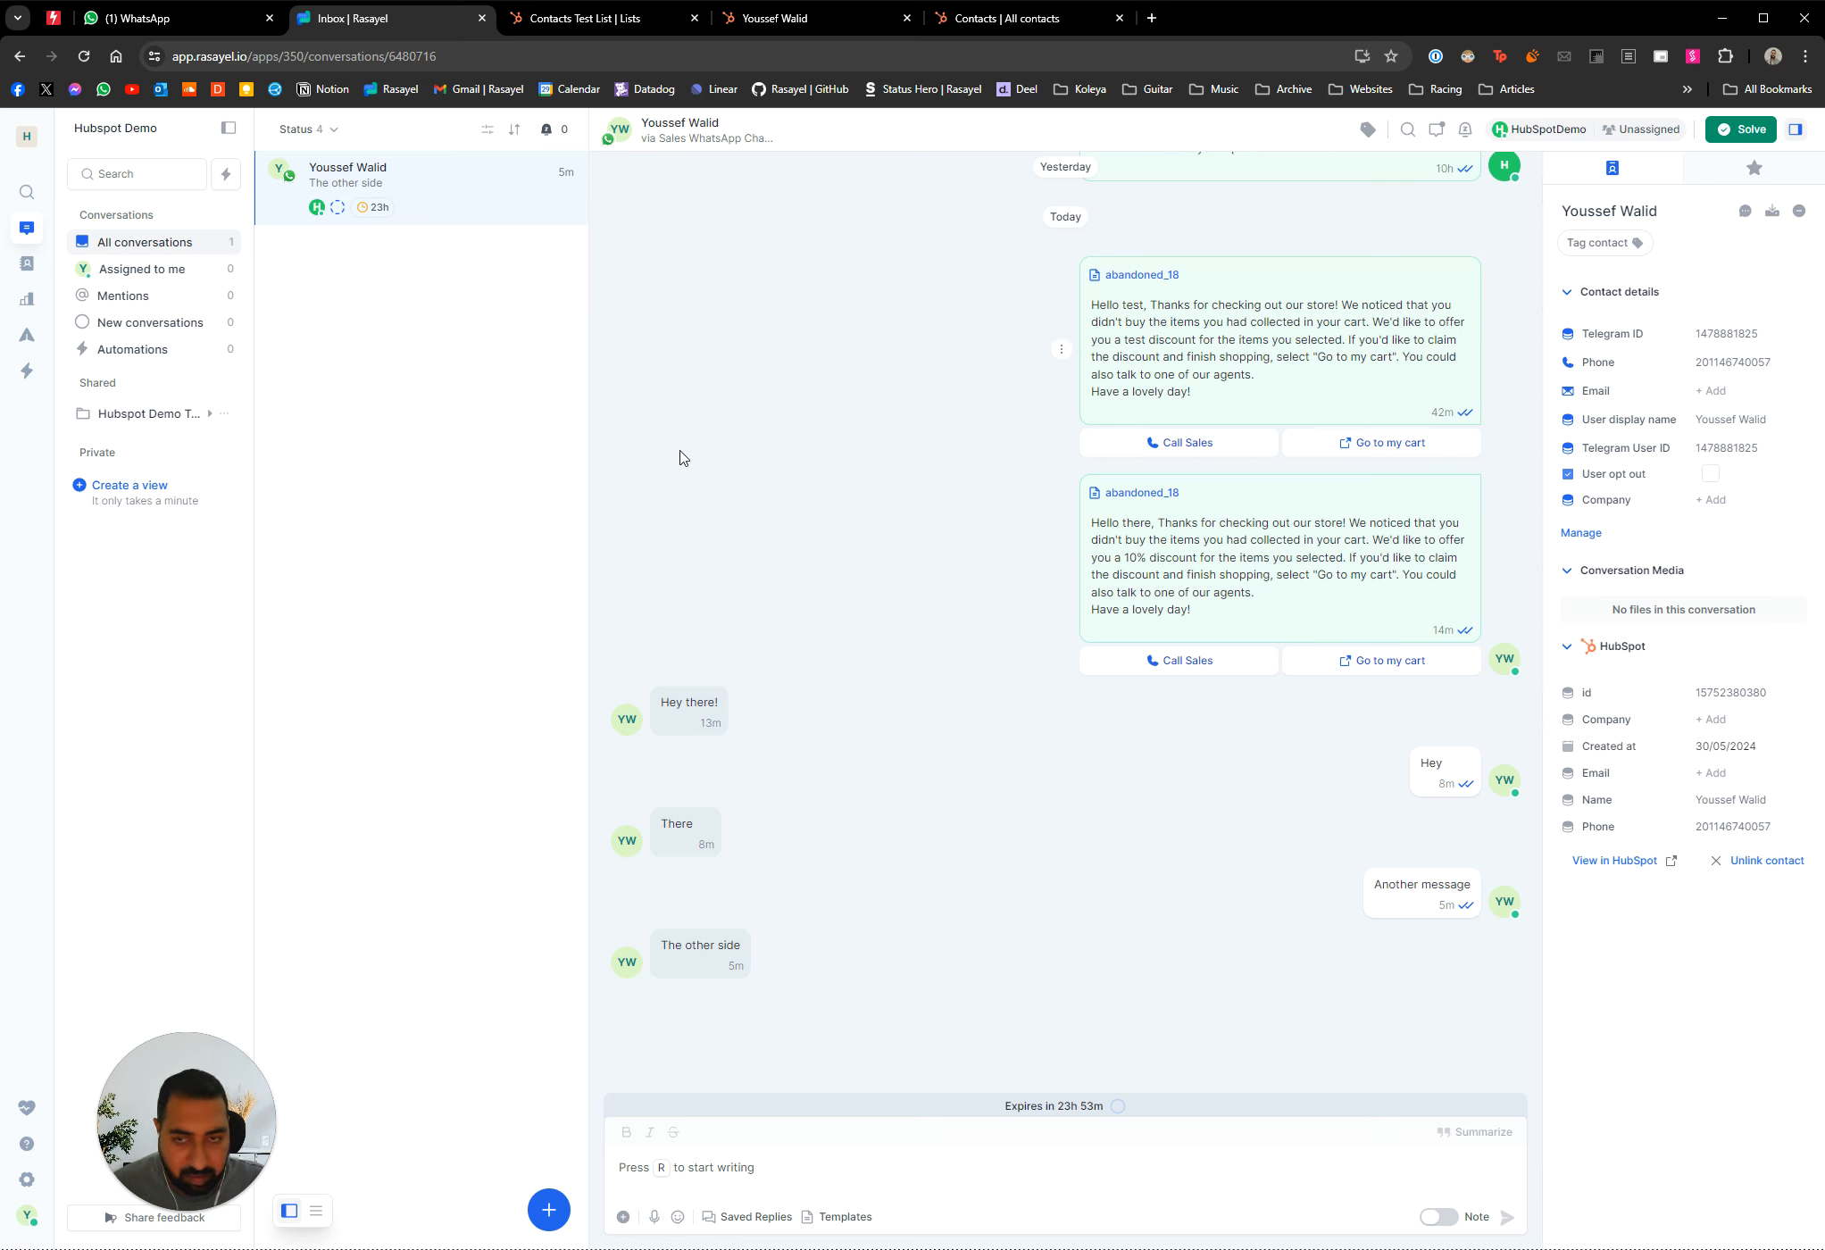
Switch to HubSpot and create a blank contact-based workflow from scratch
left_click(629, 22)
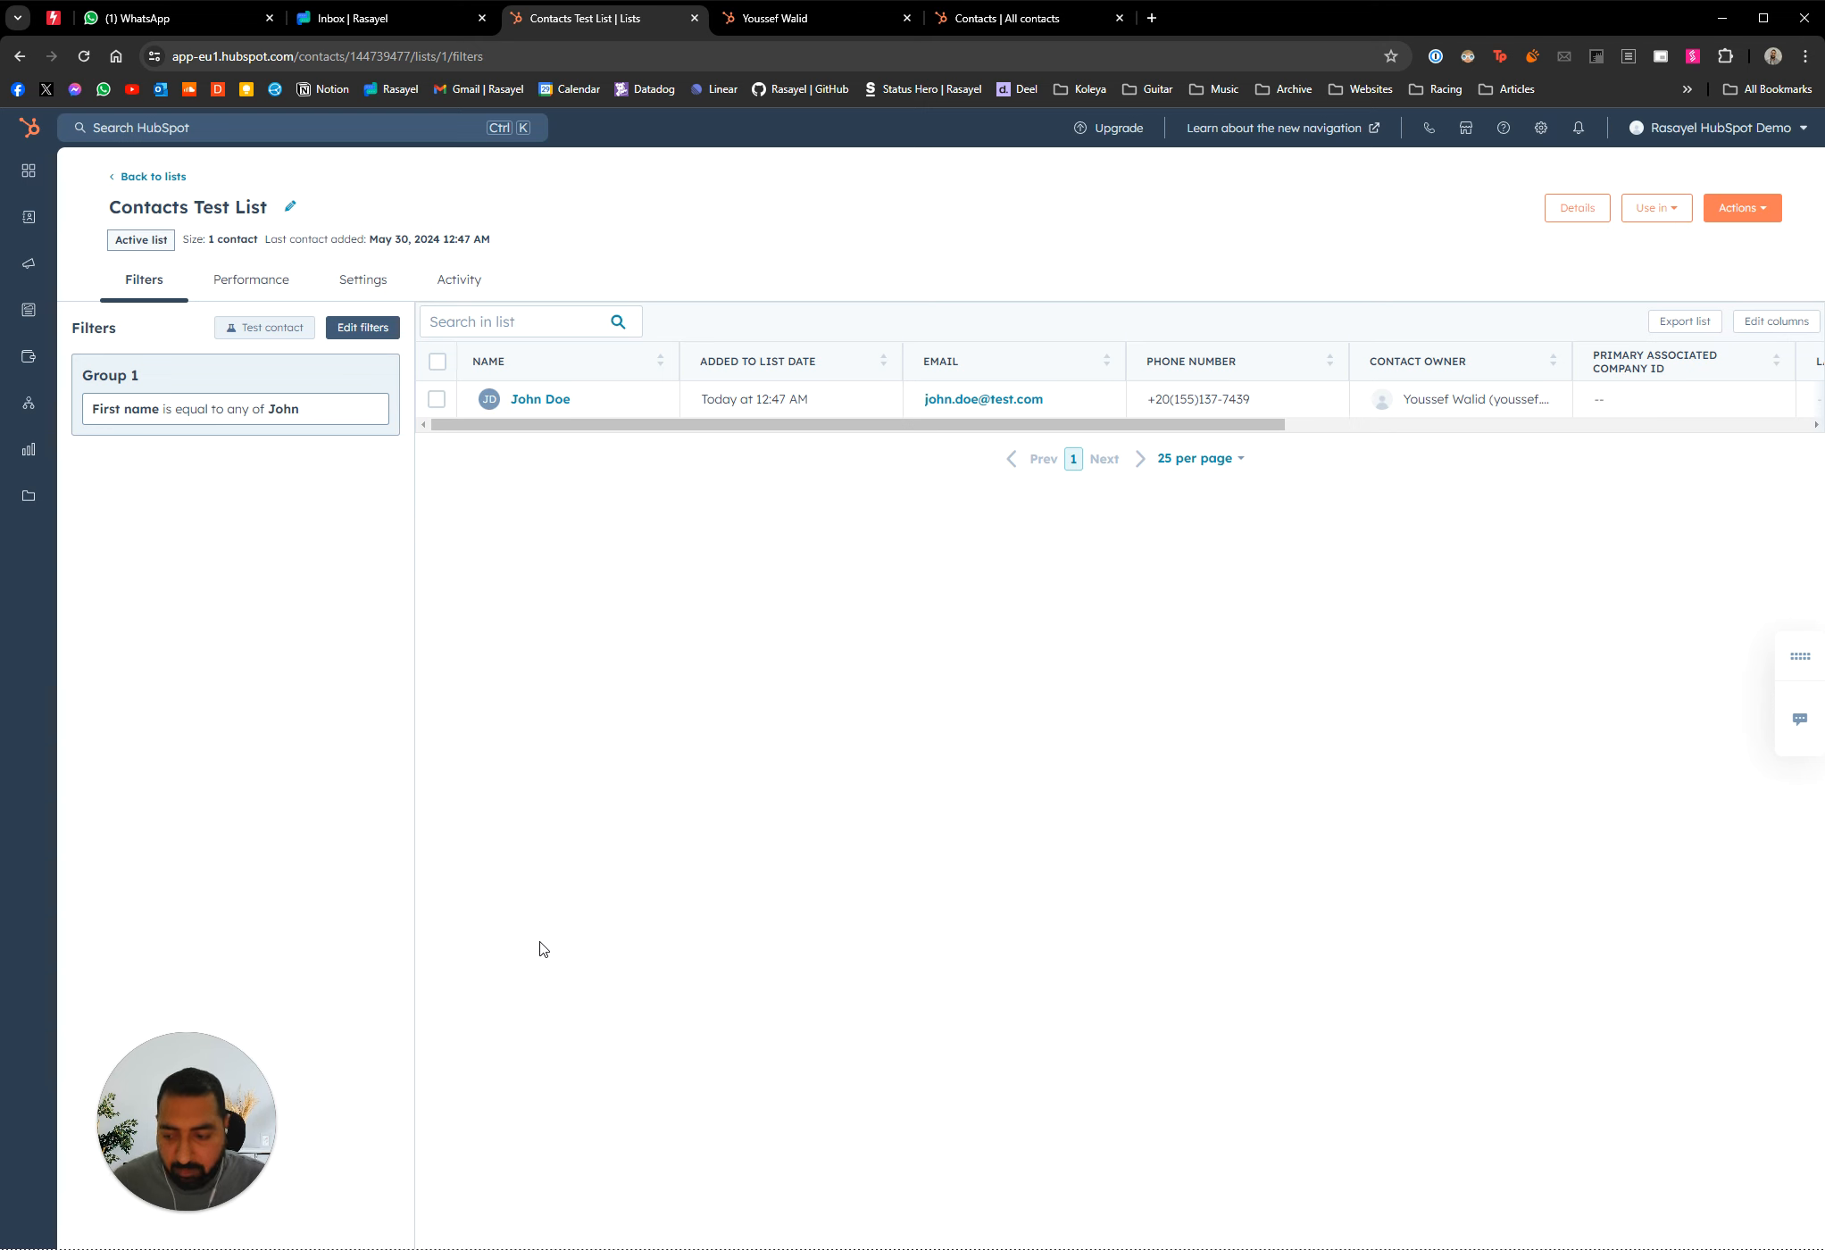
mouse_move(102, 402)
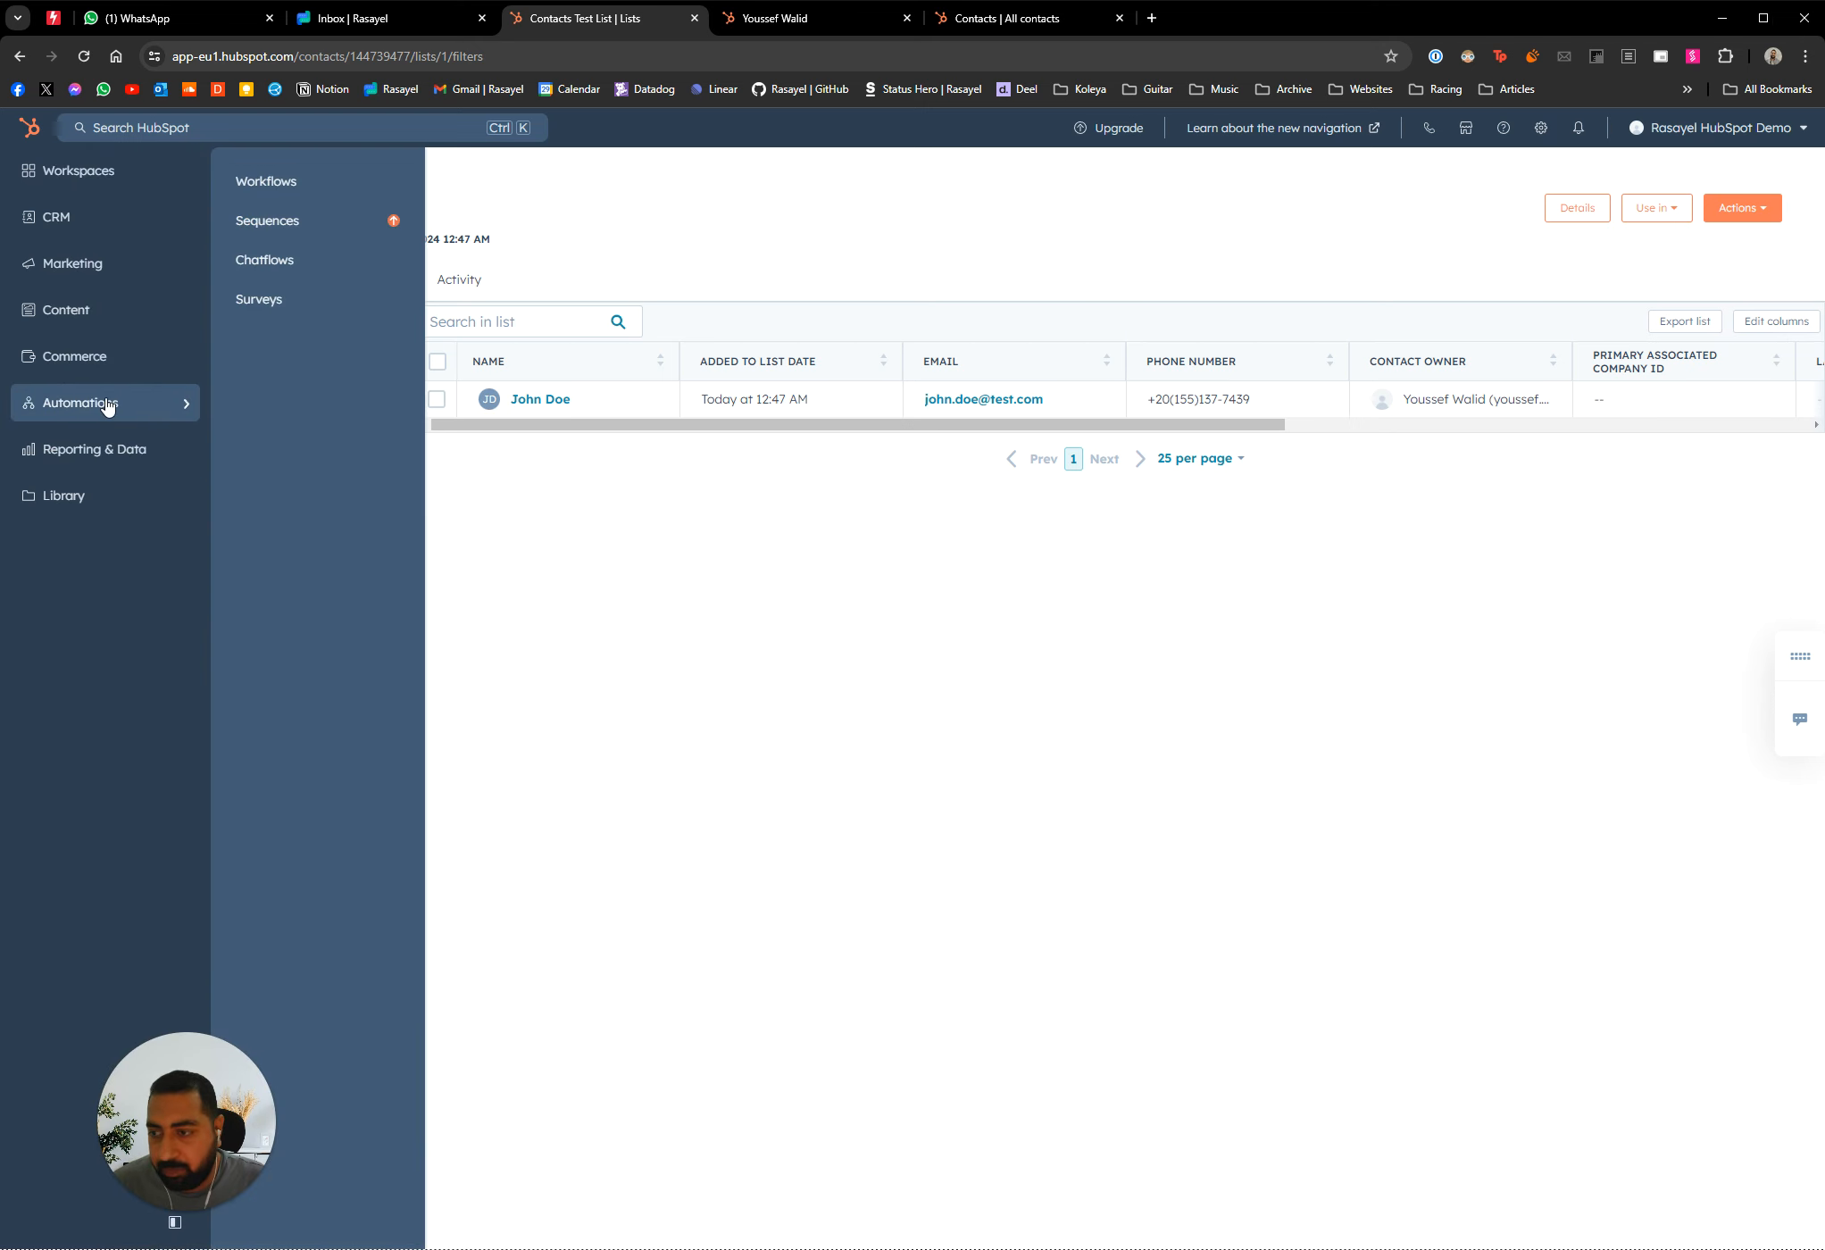
left_click(293, 188)
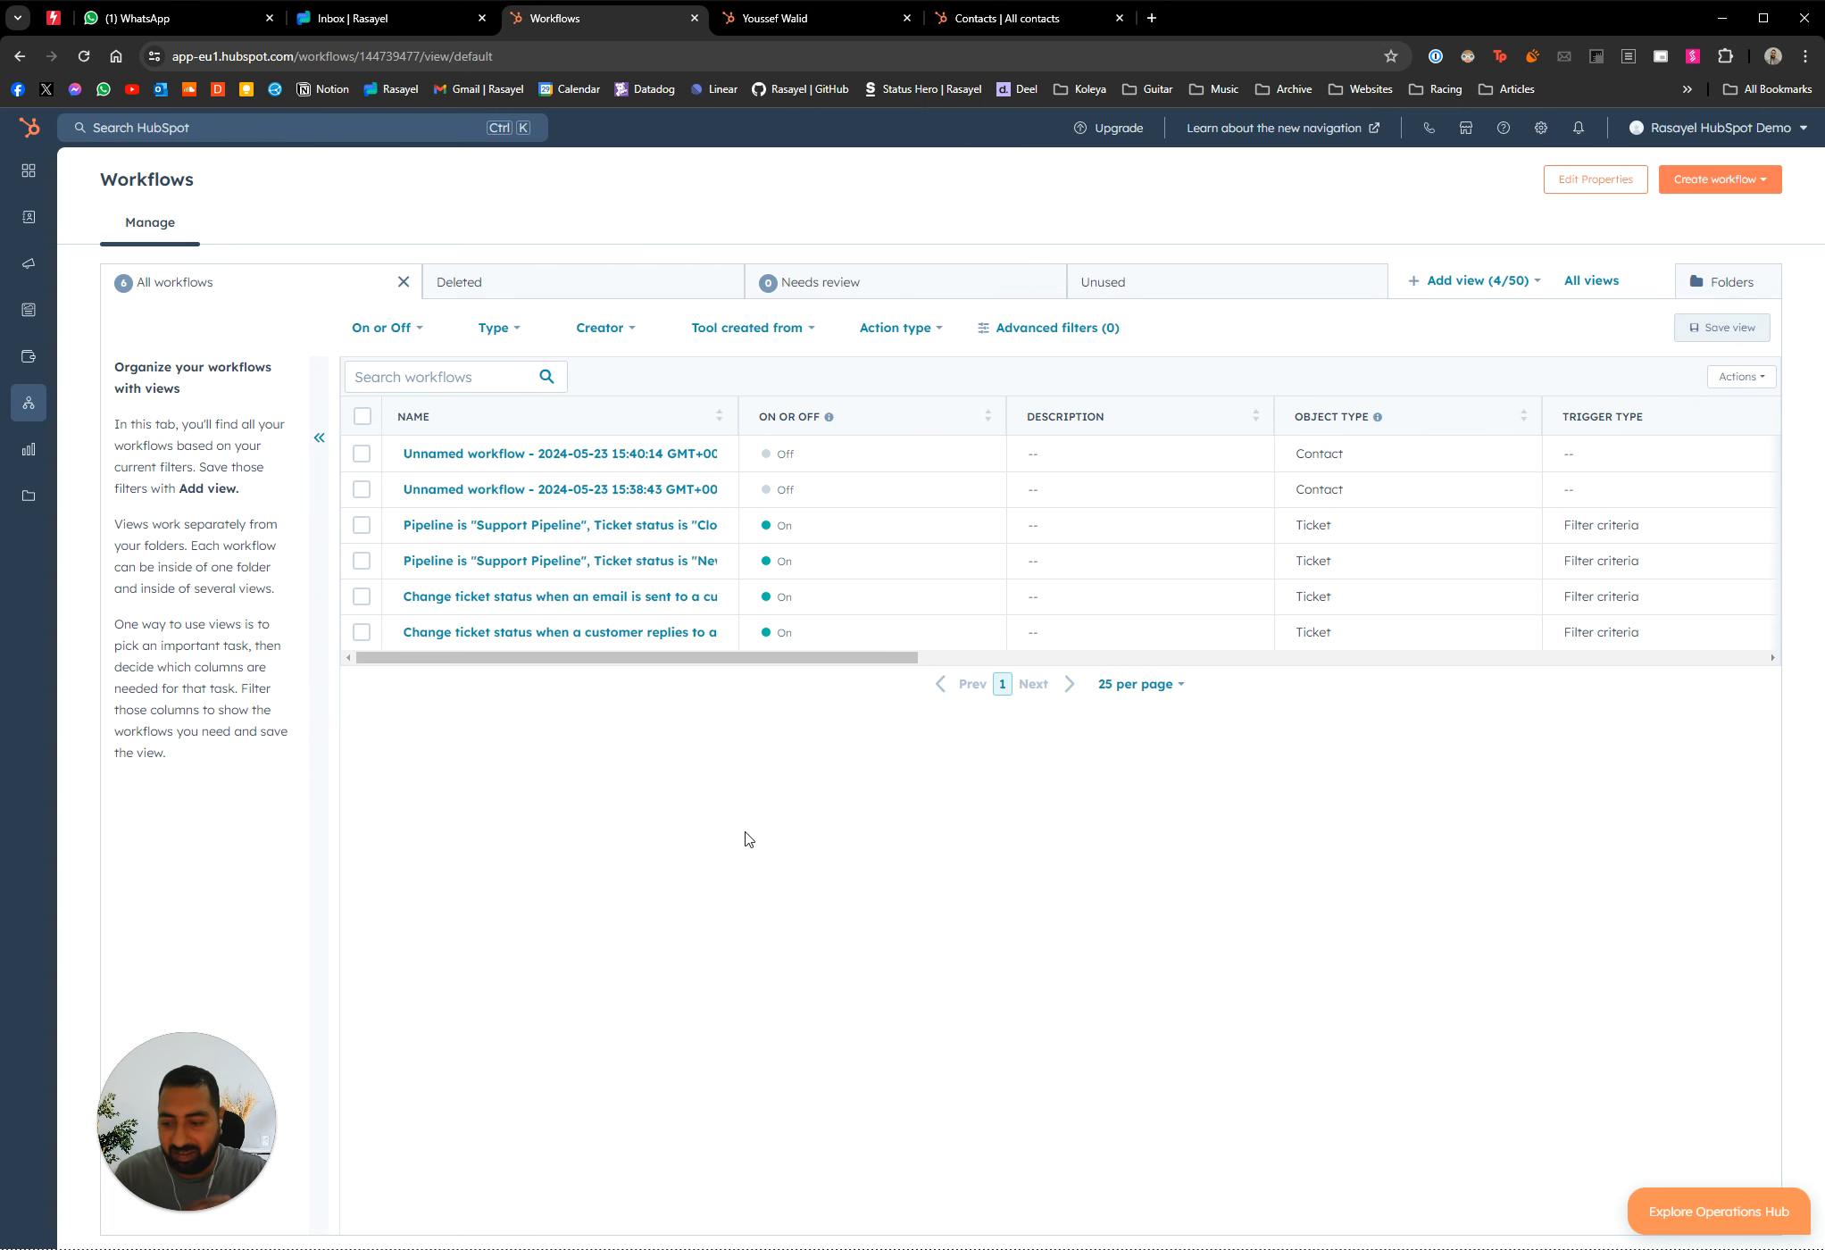
left_click(1714, 185)
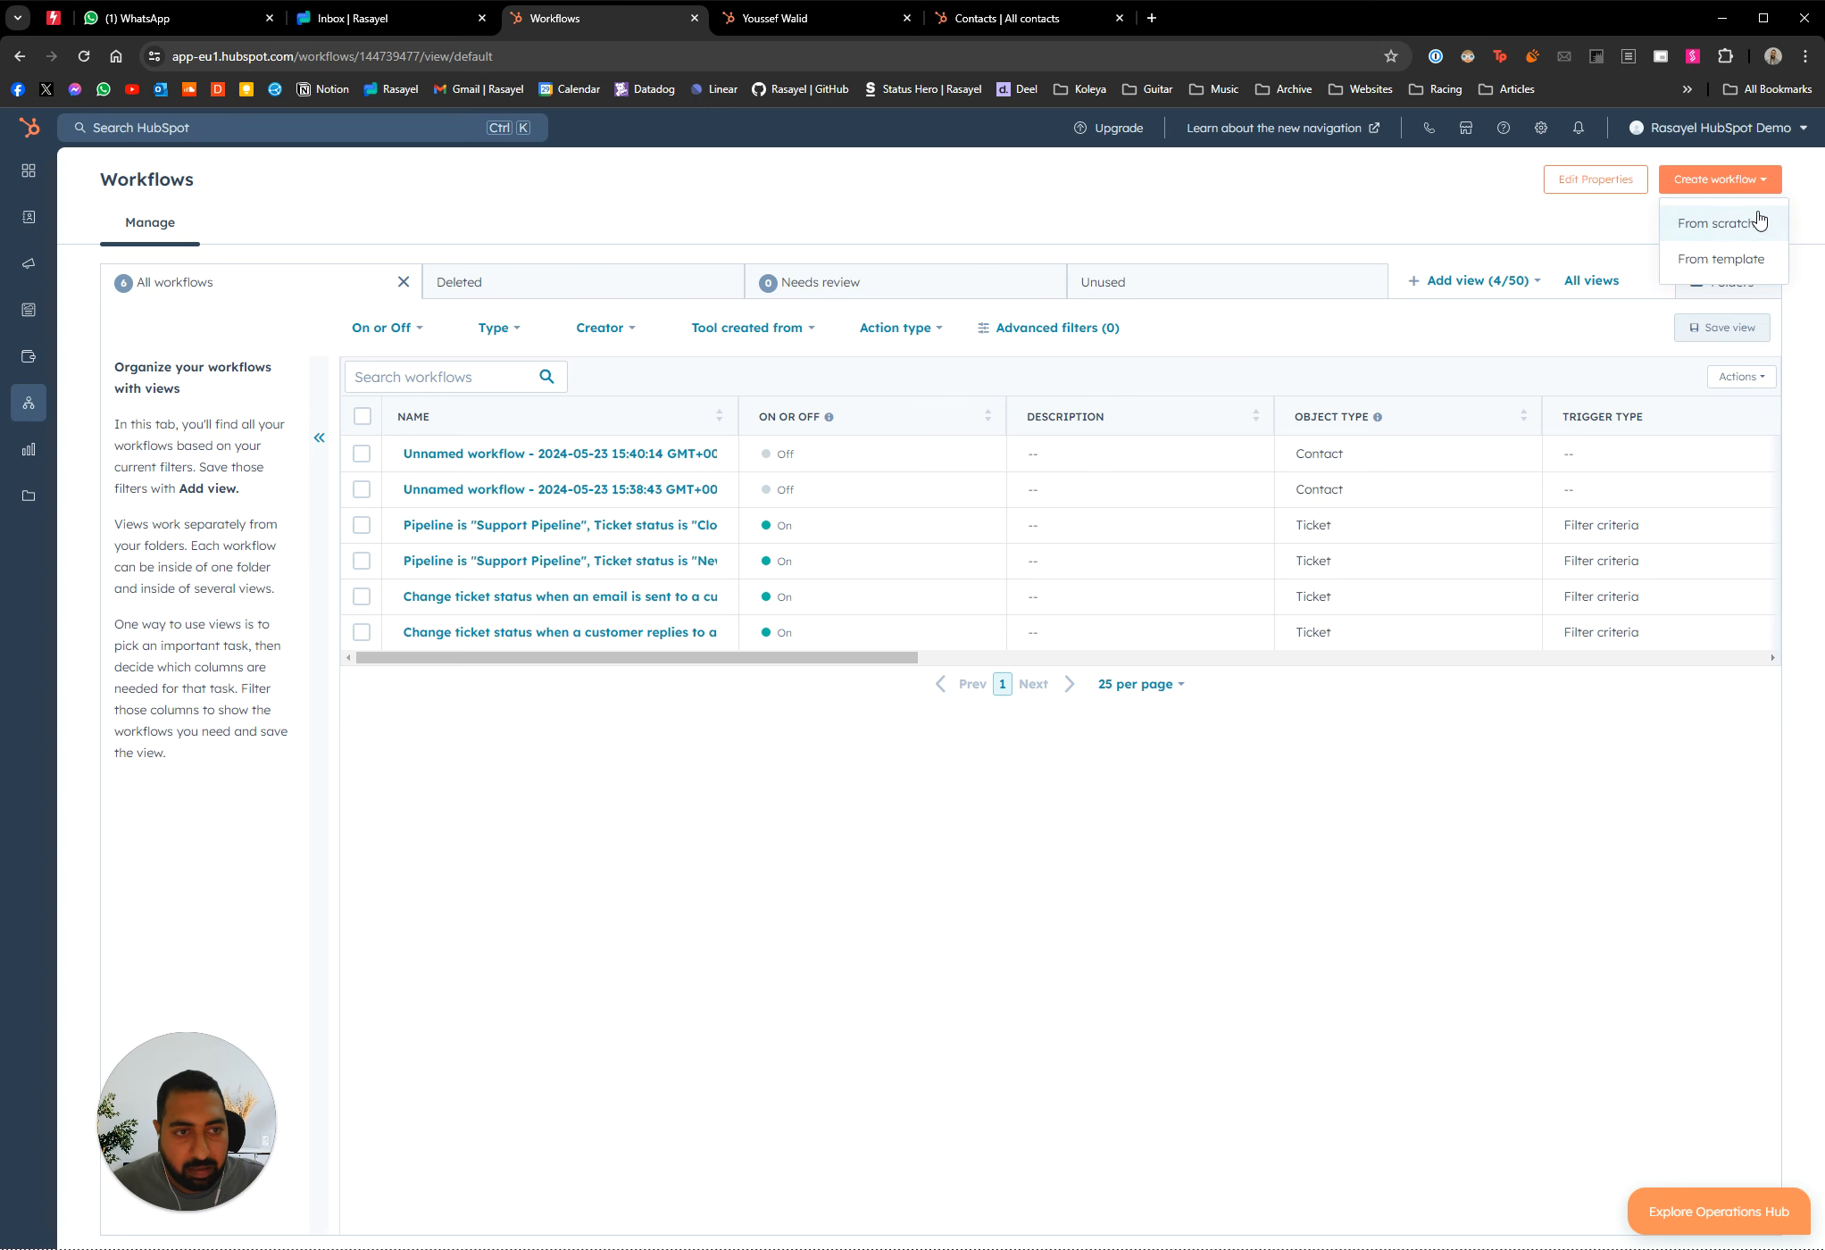
left_click(1740, 231)
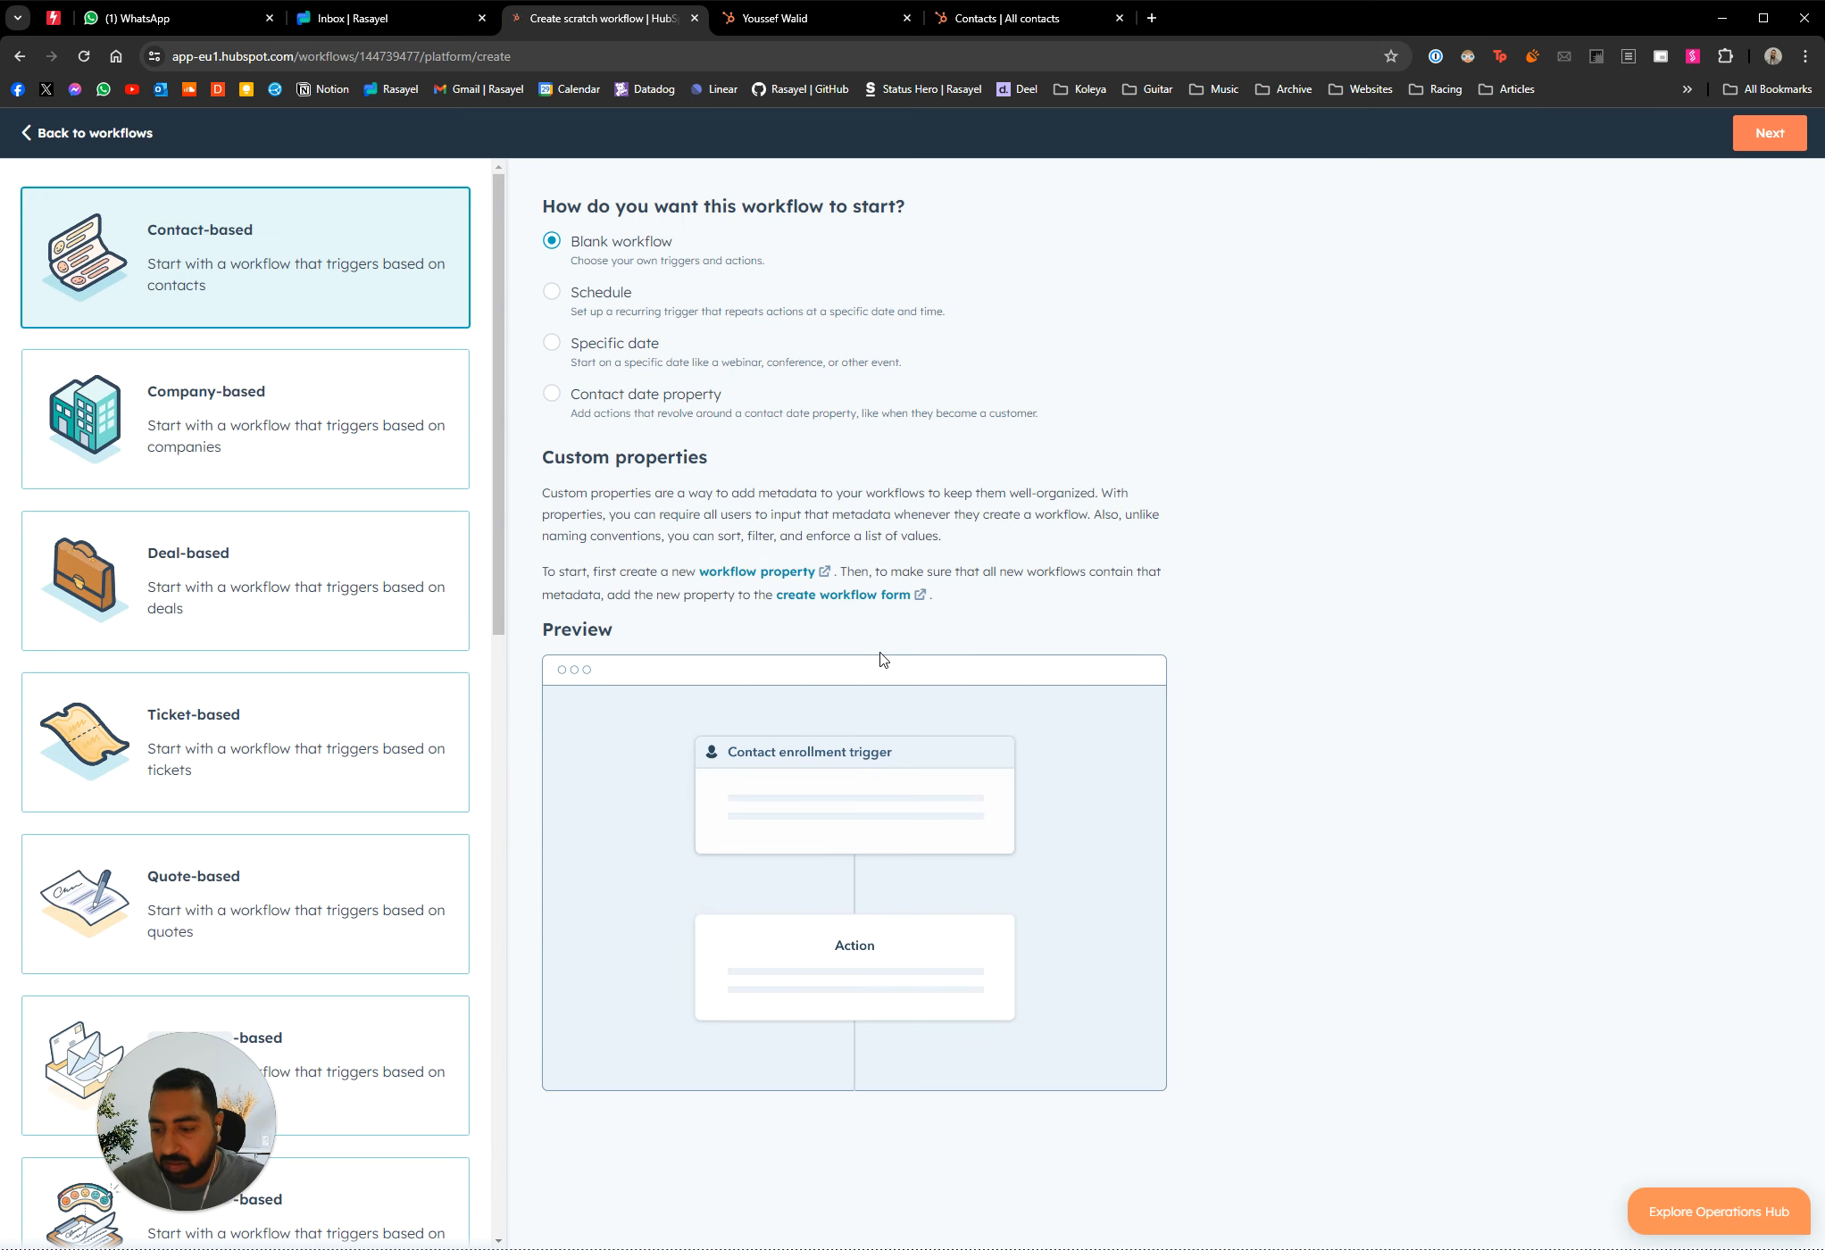
left_click(1766, 133)
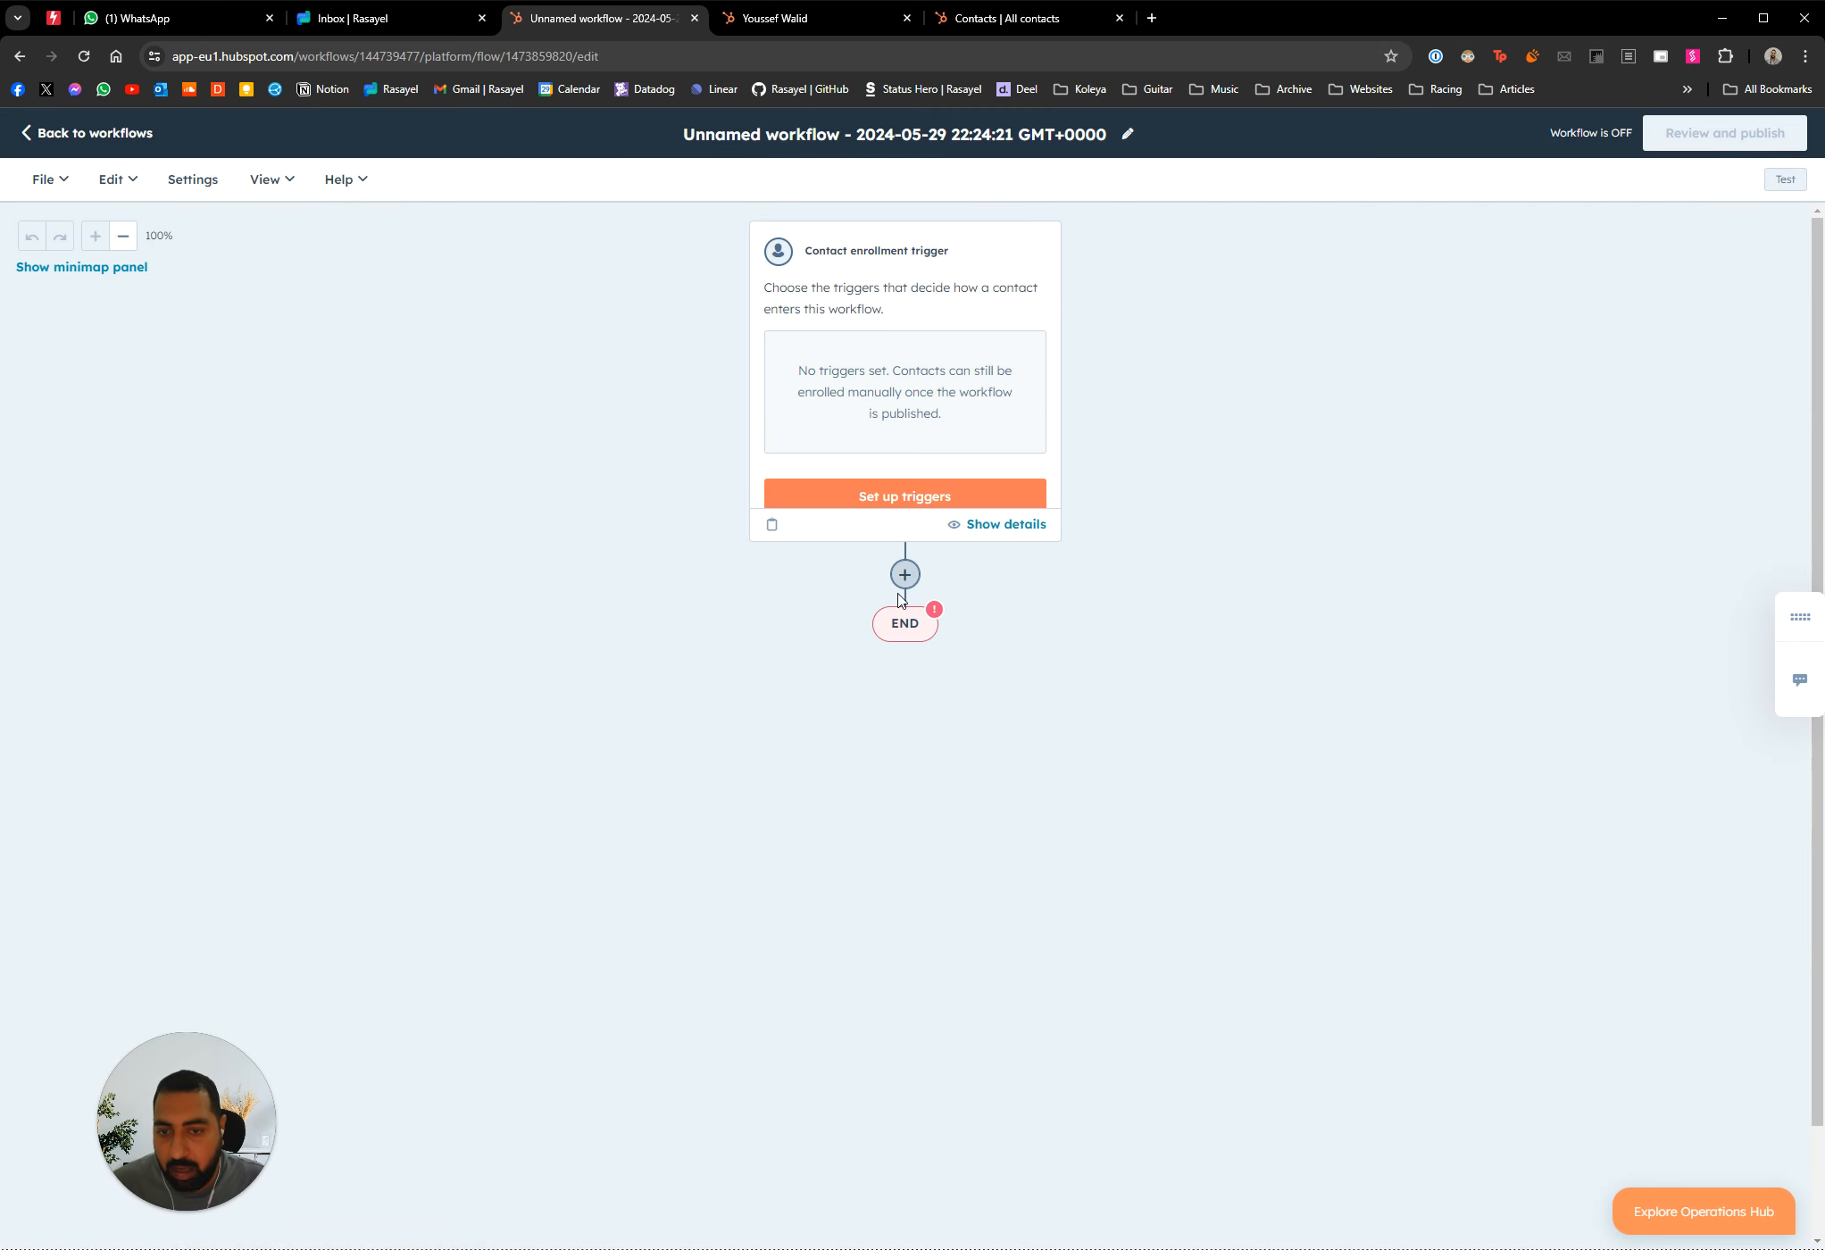
Add the WhatsApp for Sales action that sends a WhatsApp message and assigns the conversation, directly after the enrollment trigger
left_click(904, 575)
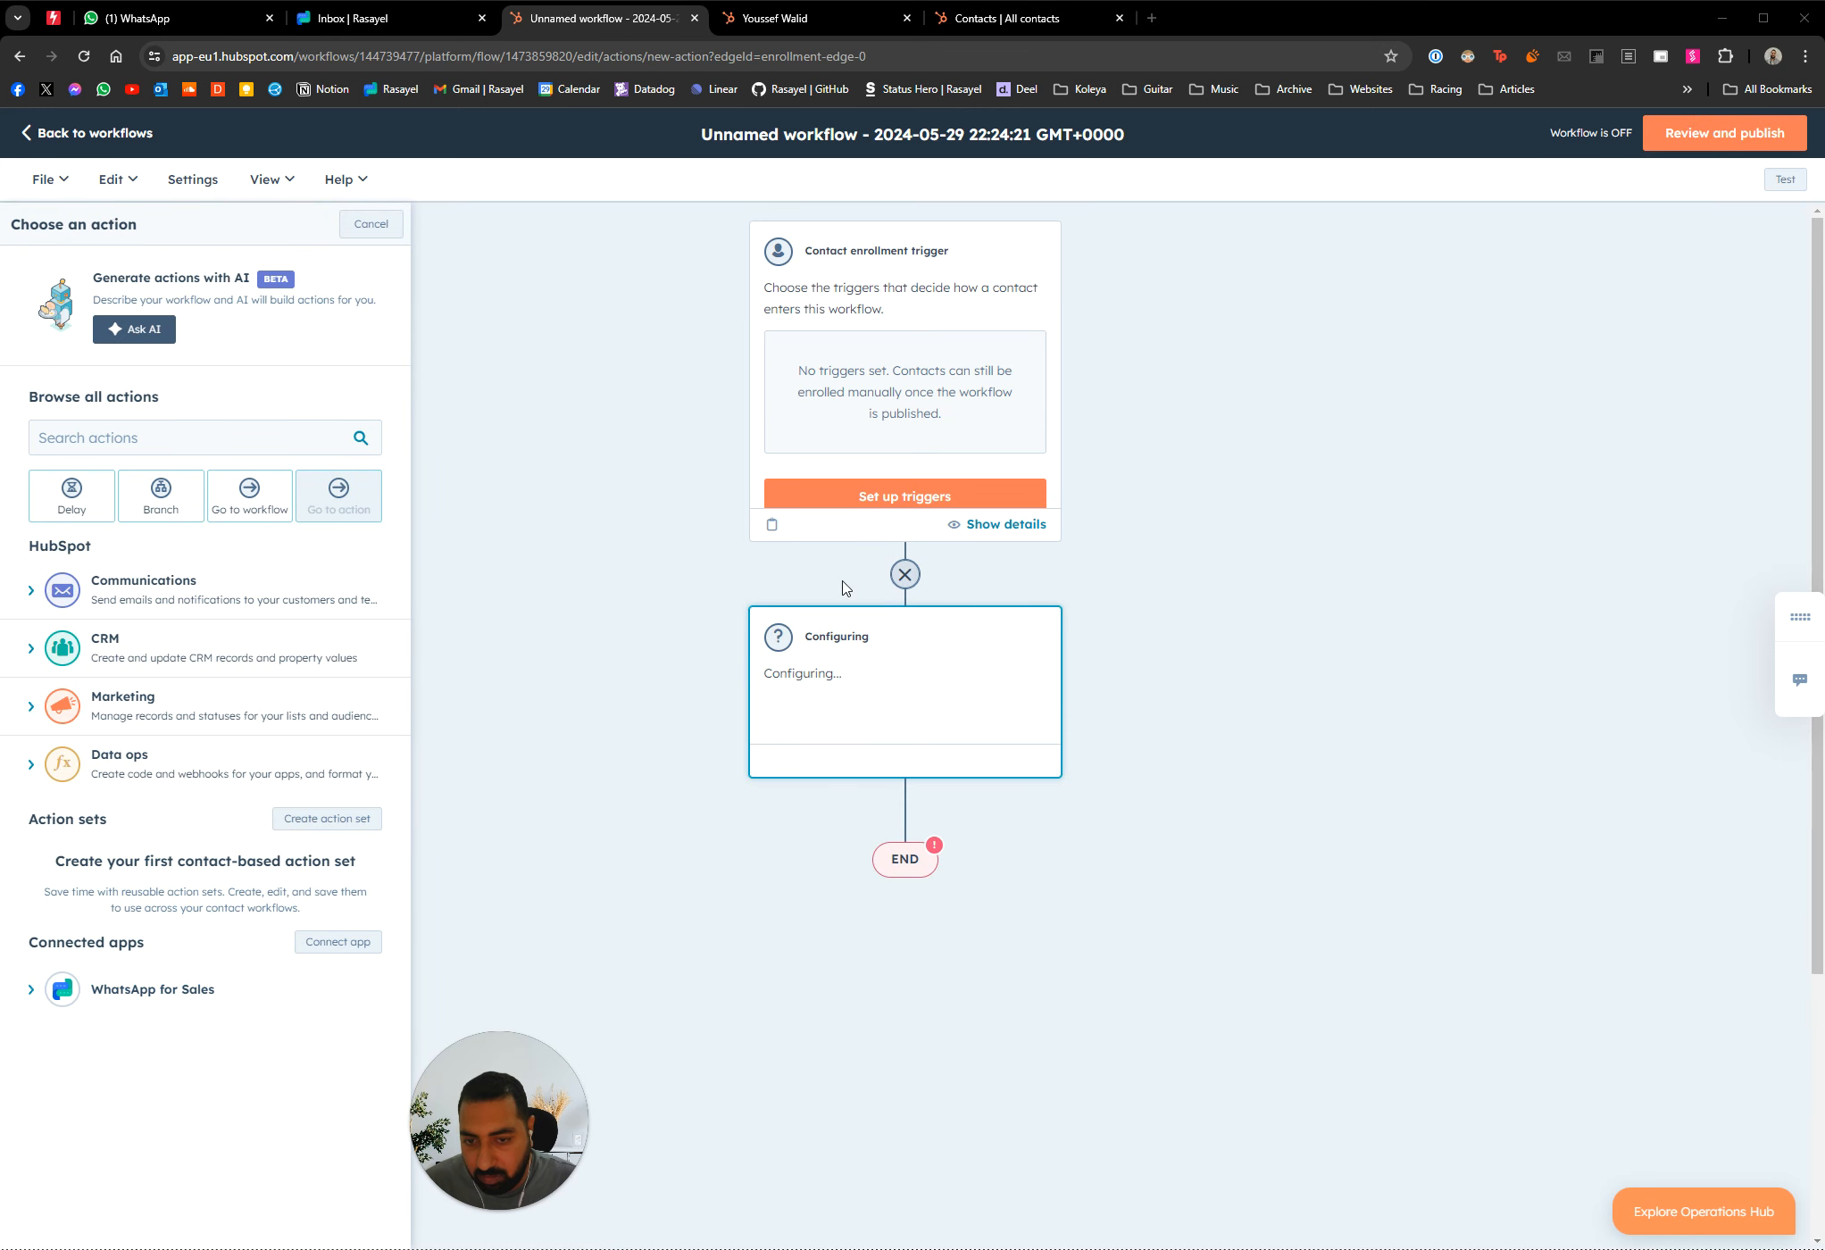
left_click(42, 990)
scroll(96, 962, "down", 1)
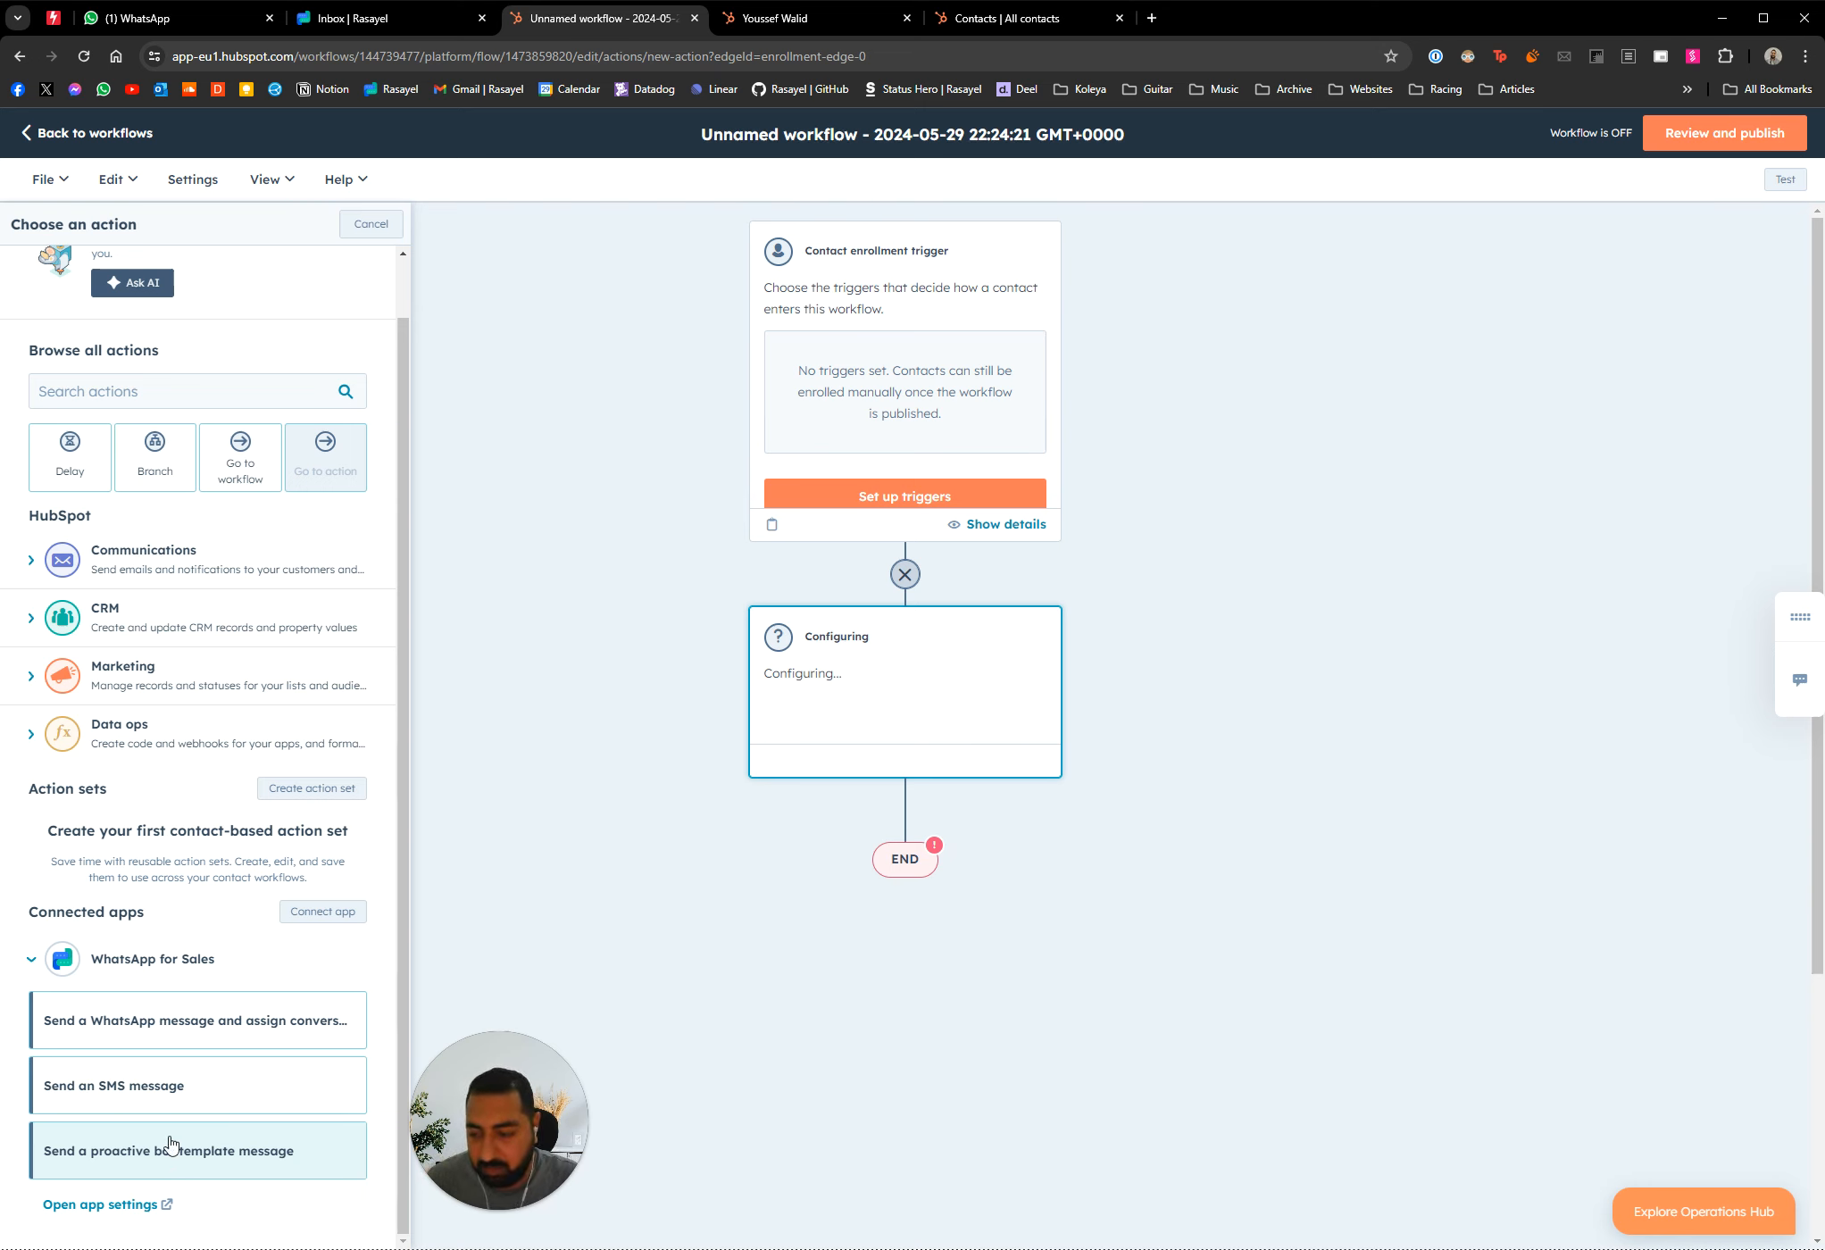
left_click(144, 1035)
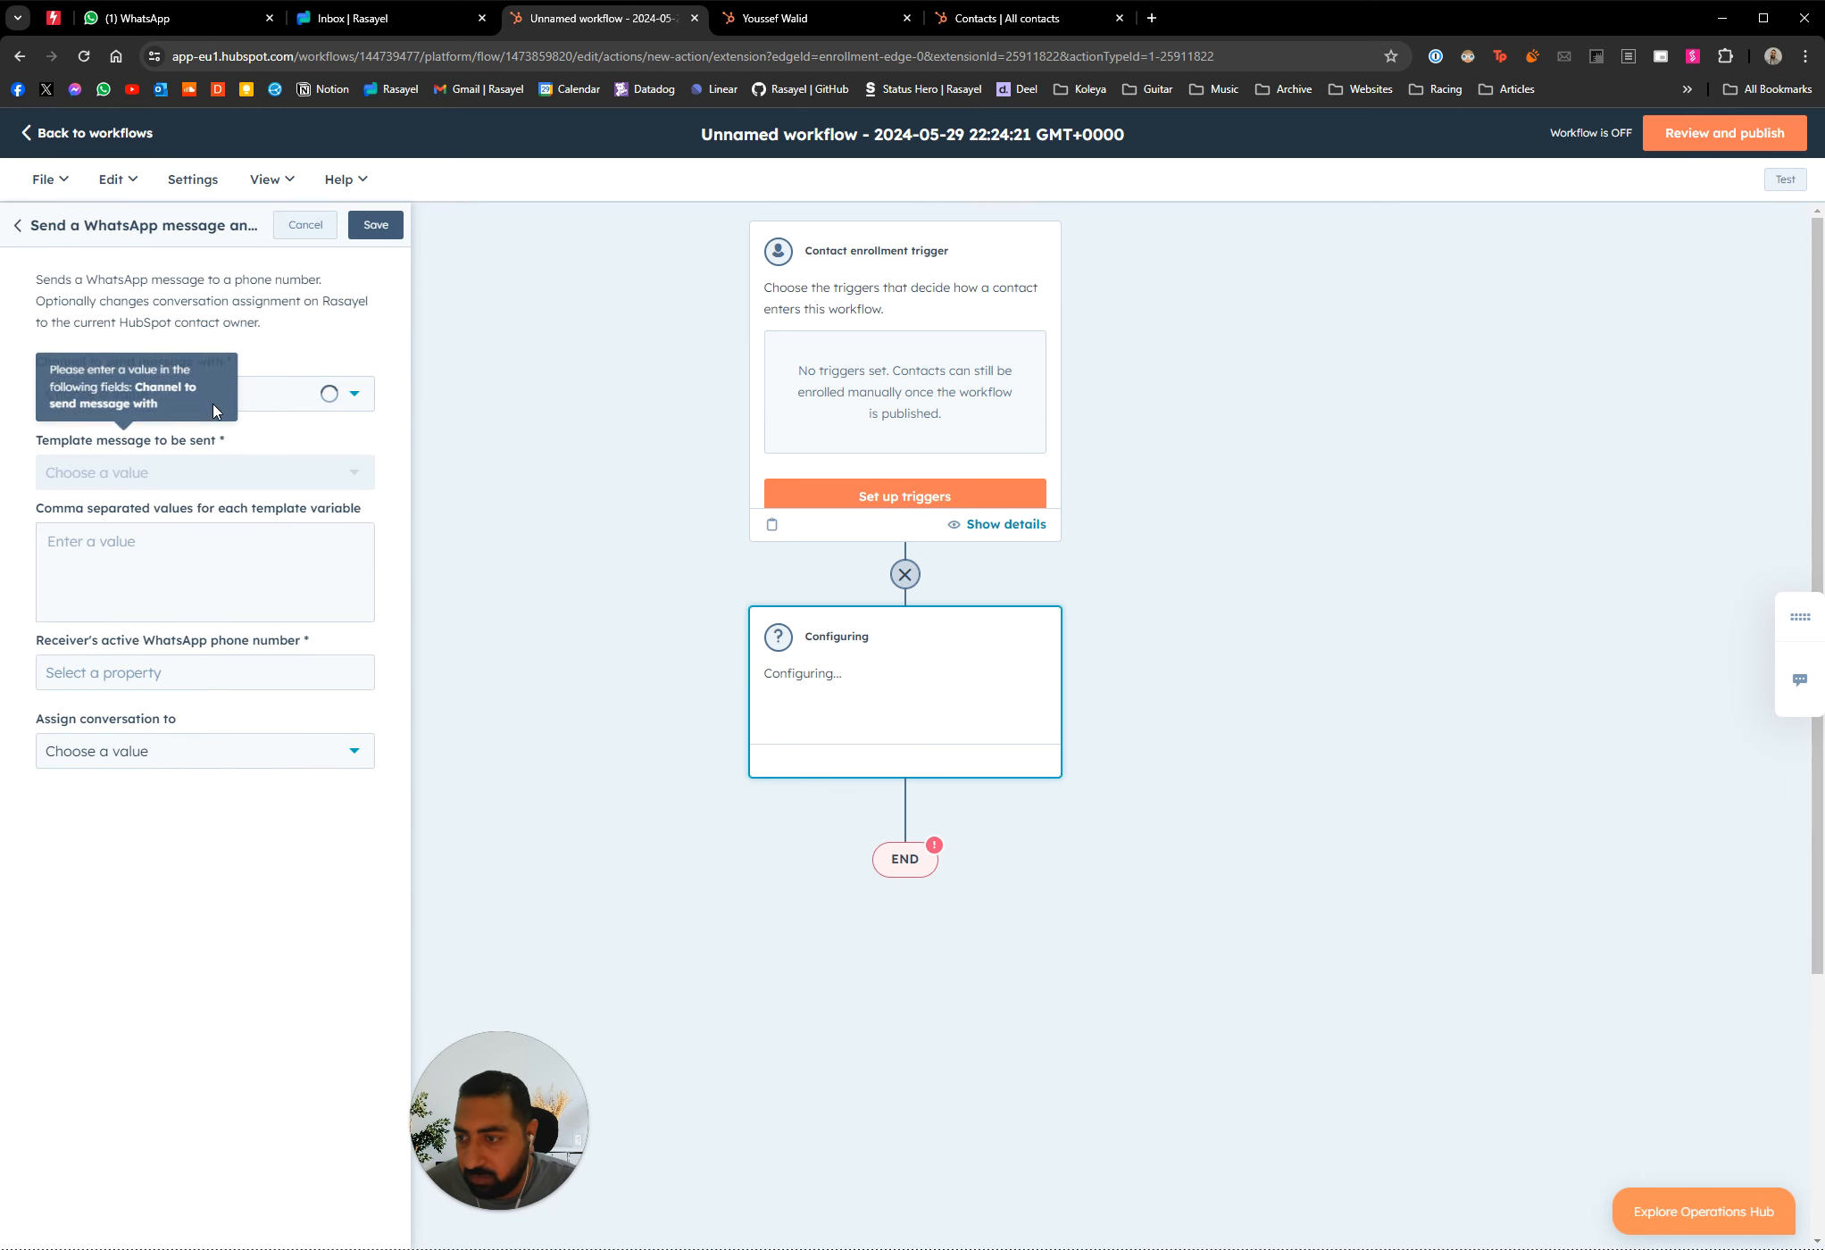
Set the message channel to the 360Dialog Sales WhatsApp channel and the template to abandoned_18
left_click(286, 394)
left_click(204, 466)
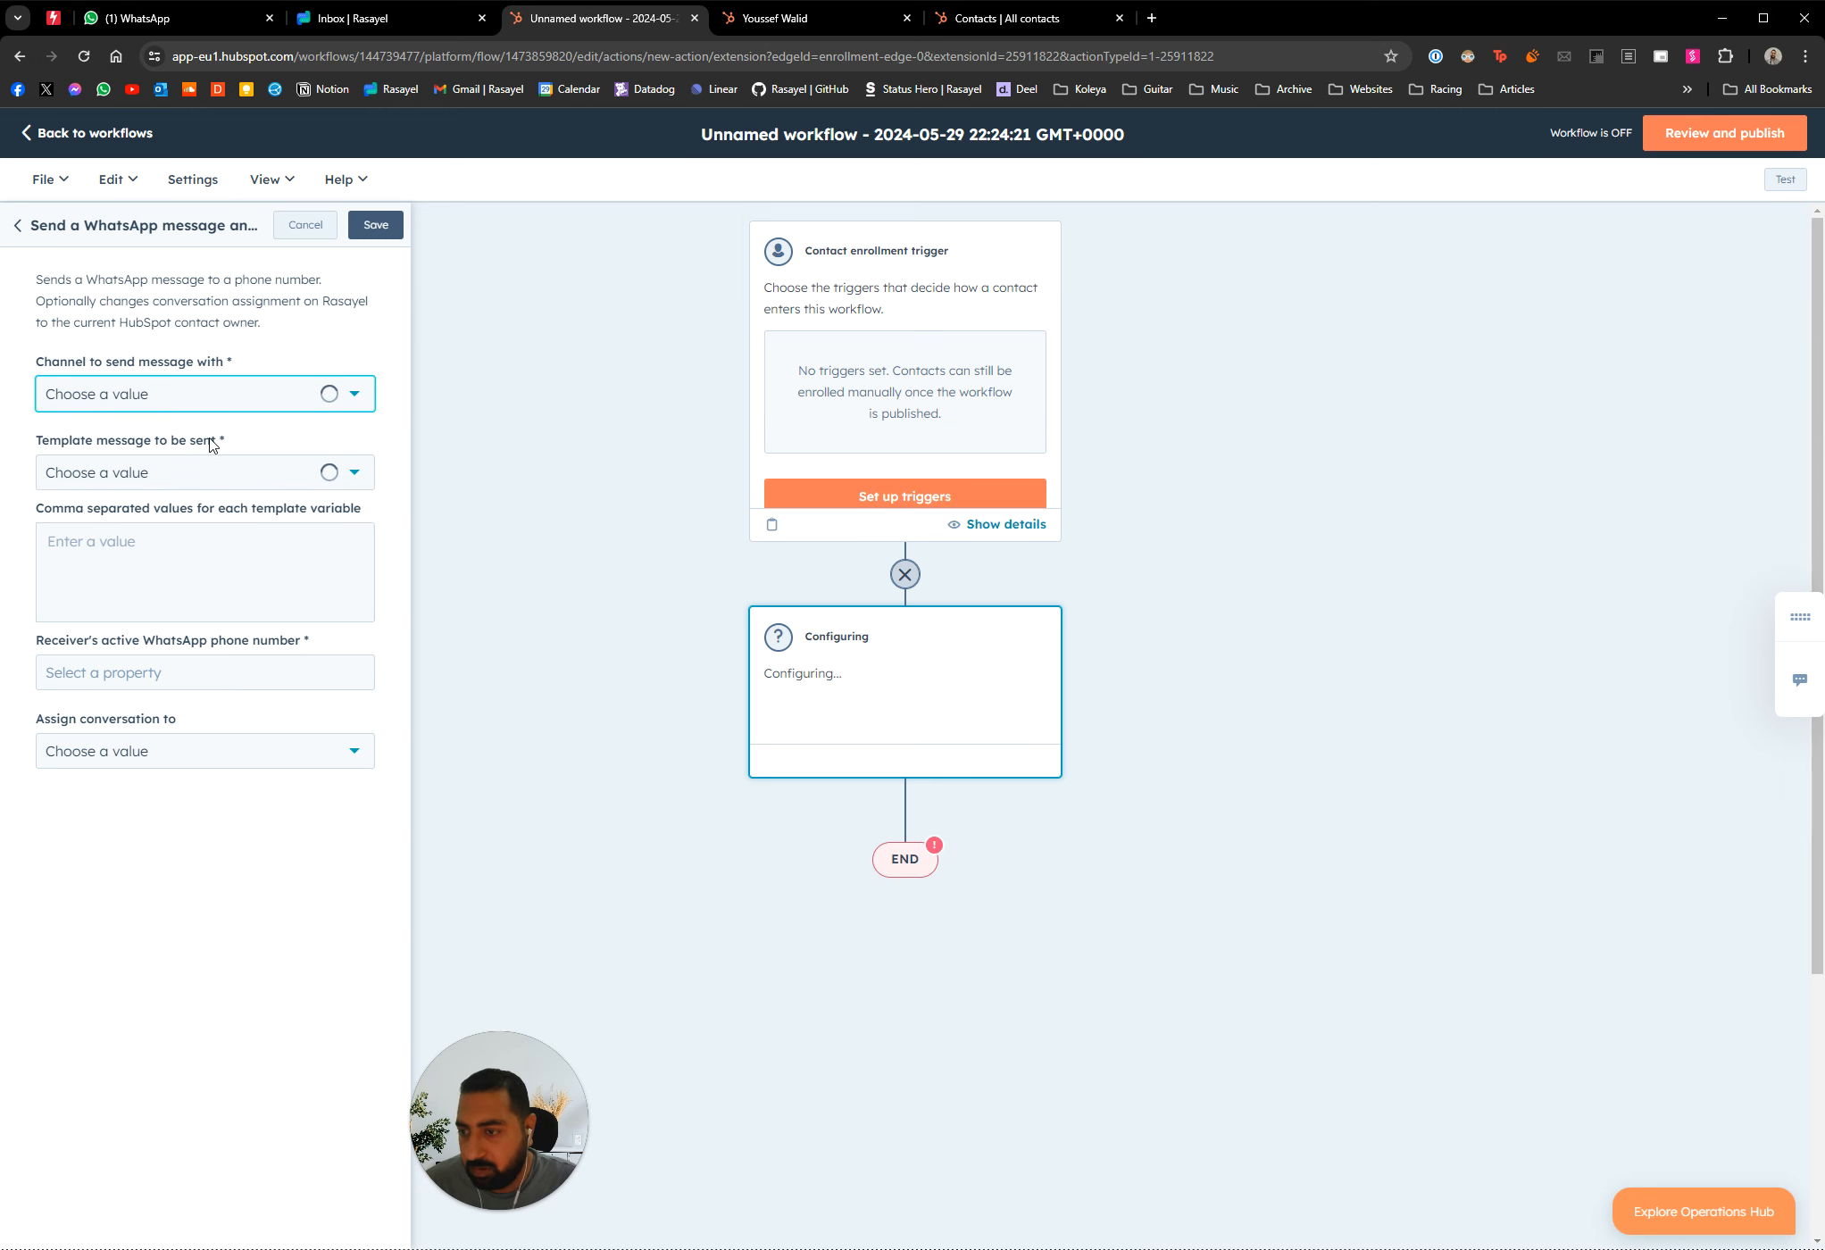
left_click(243, 478)
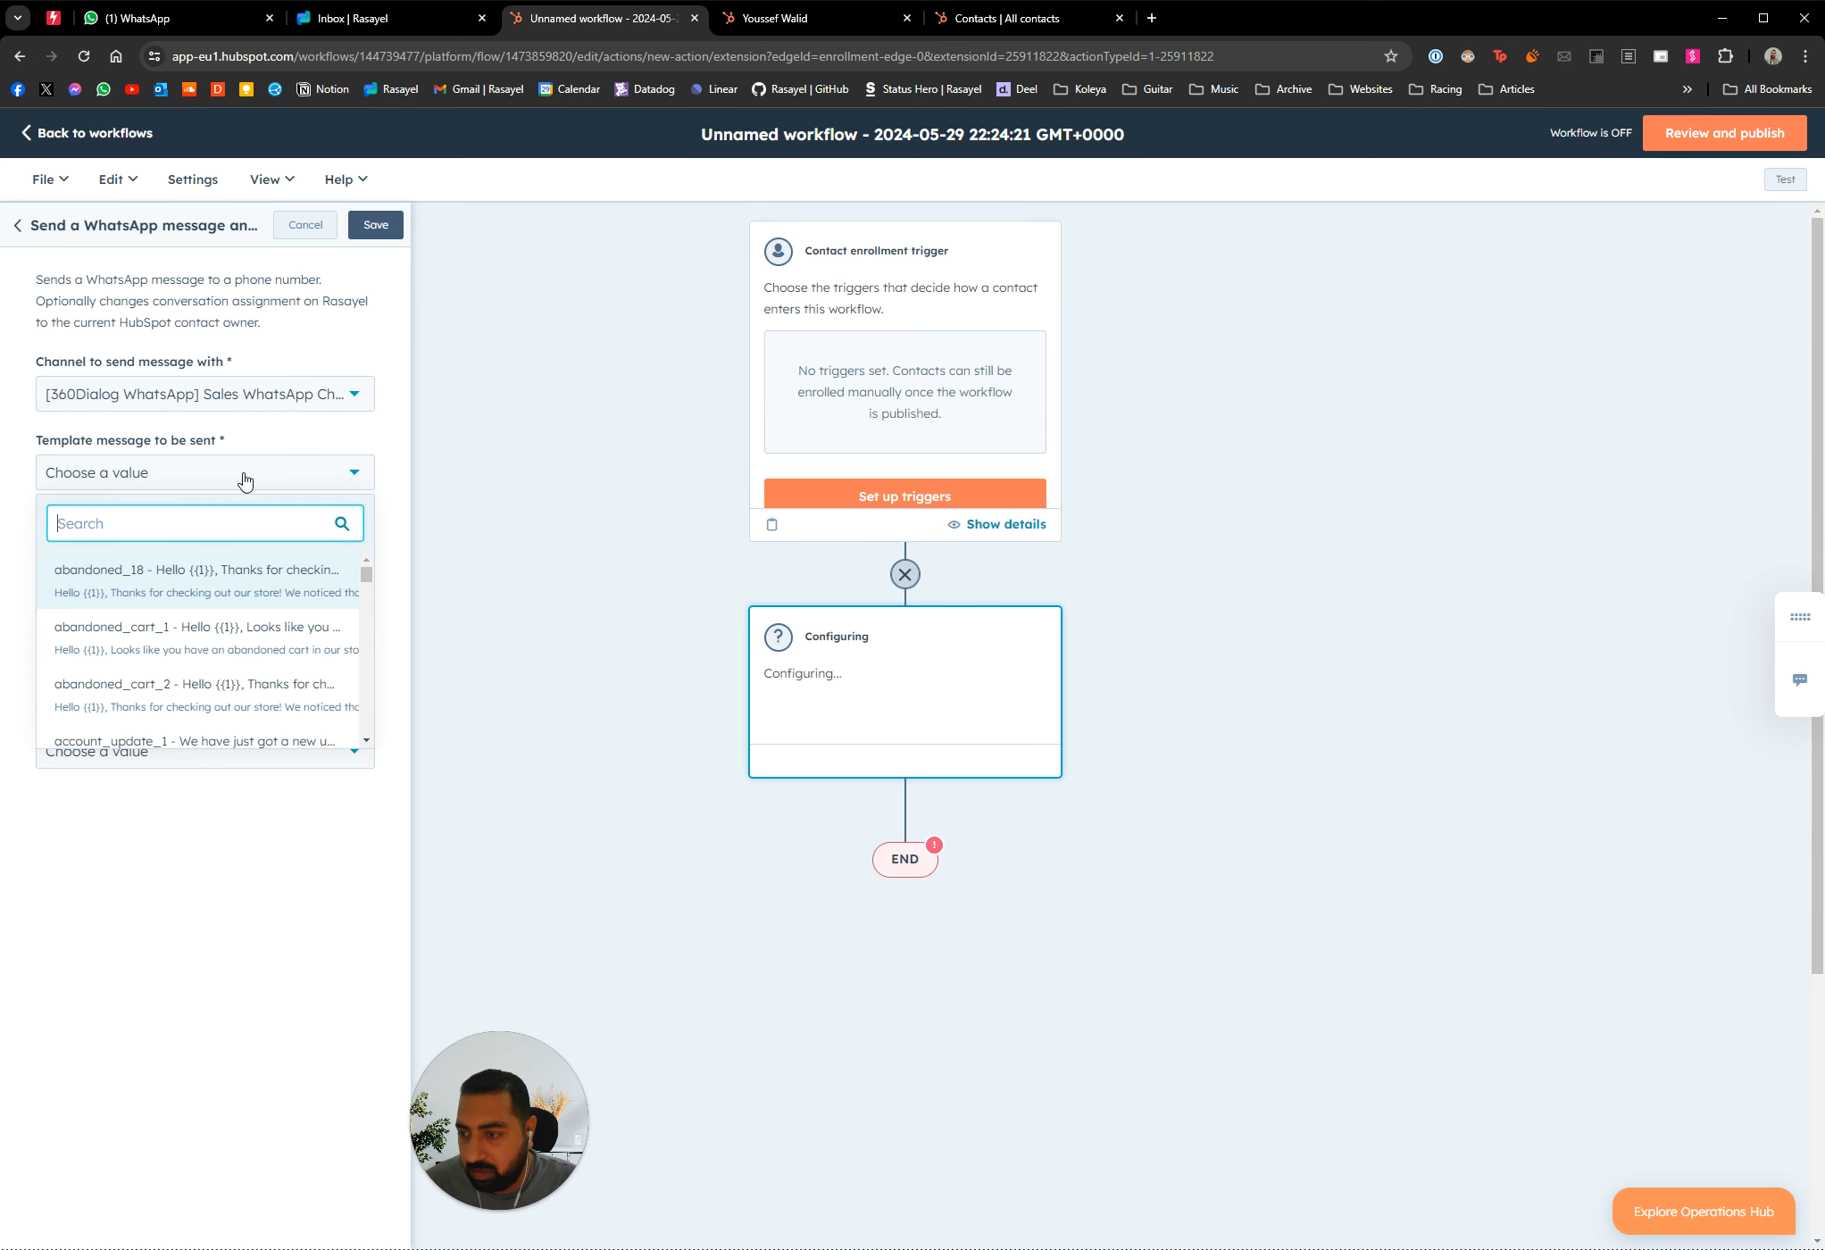
left_click(221, 571)
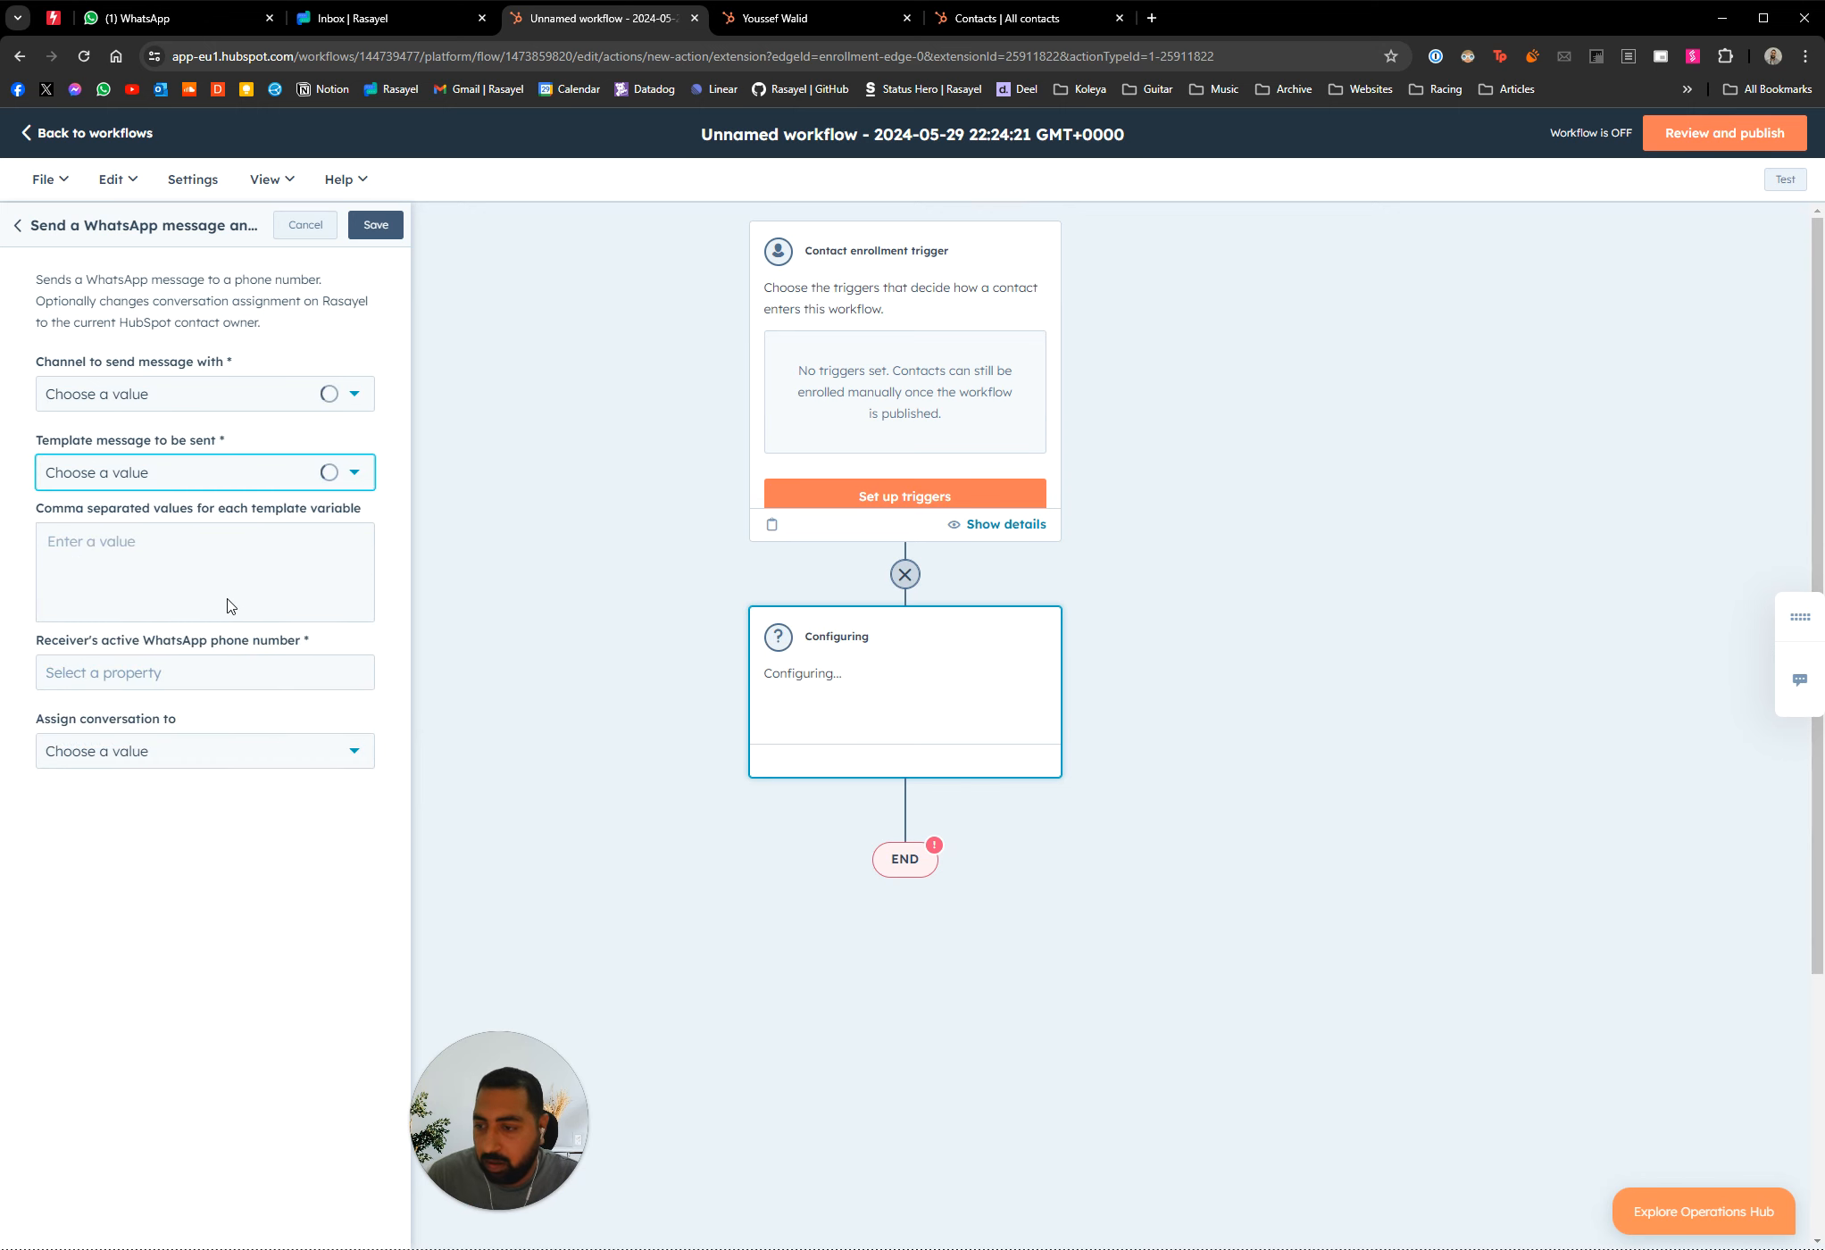
Fill the template variables with "there," followed by the enrolled contact's First Name property
left_click(162, 561)
type("there,")
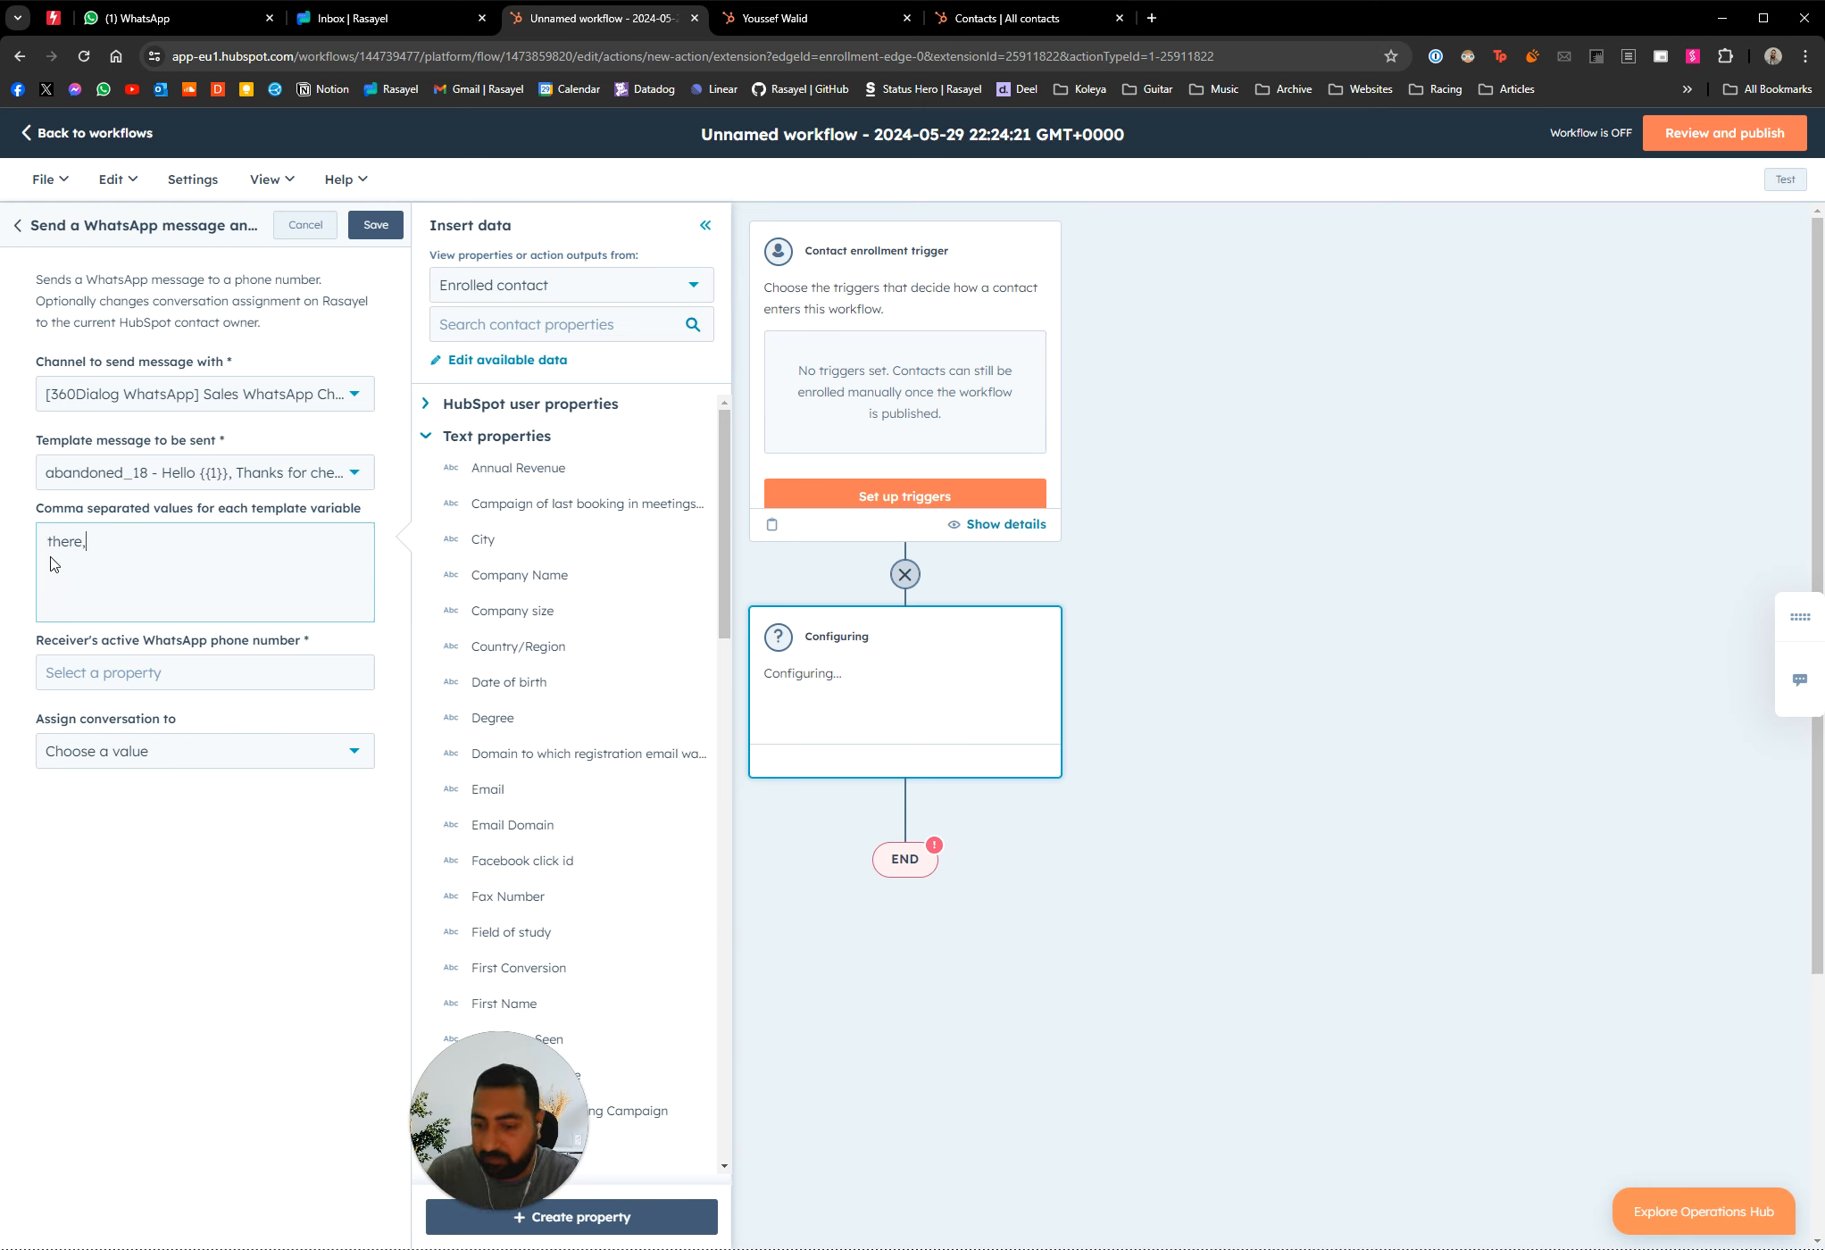
left_click(553, 323)
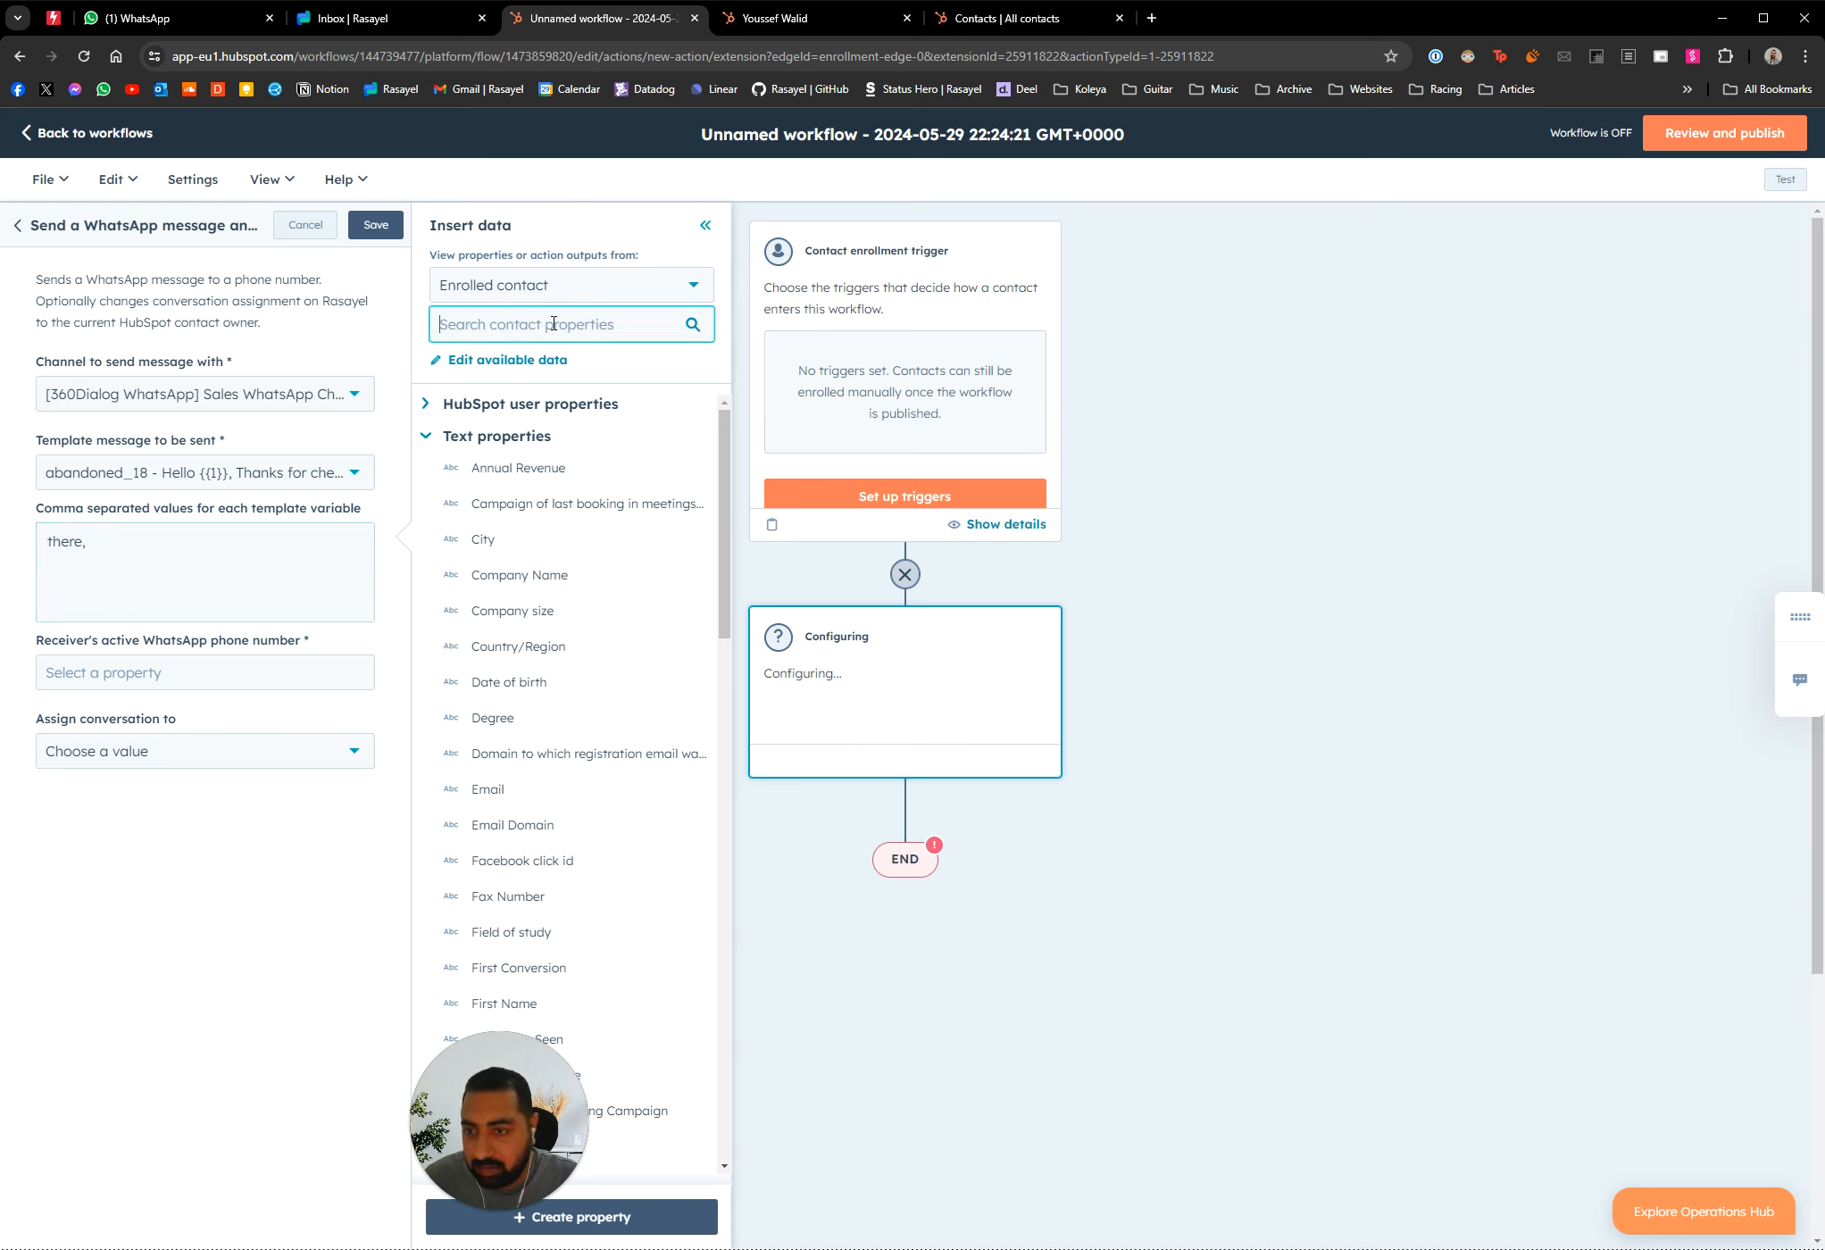
type("contact")
key("ctrl+a")
key("BackSpace")
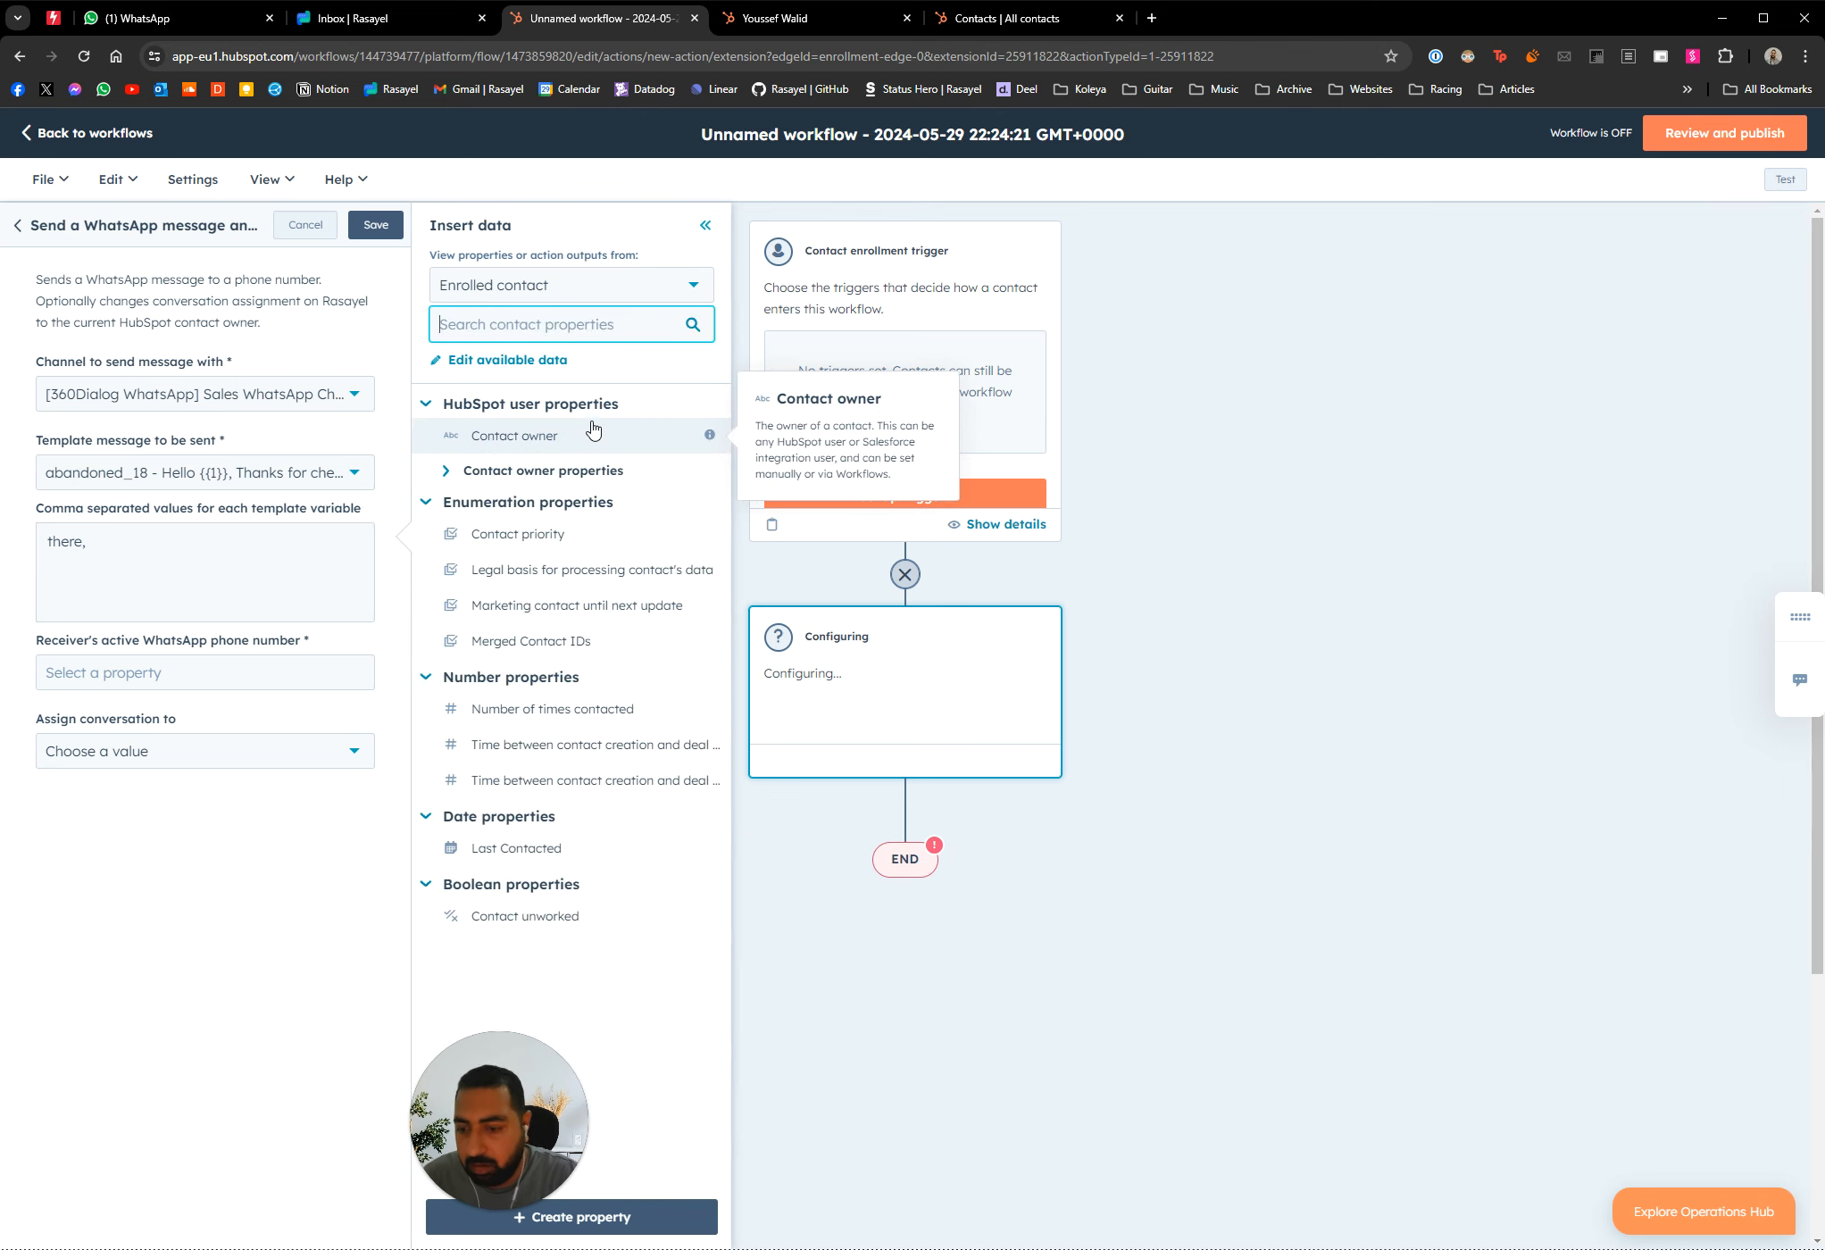
type("first name")
left_click(536, 426)
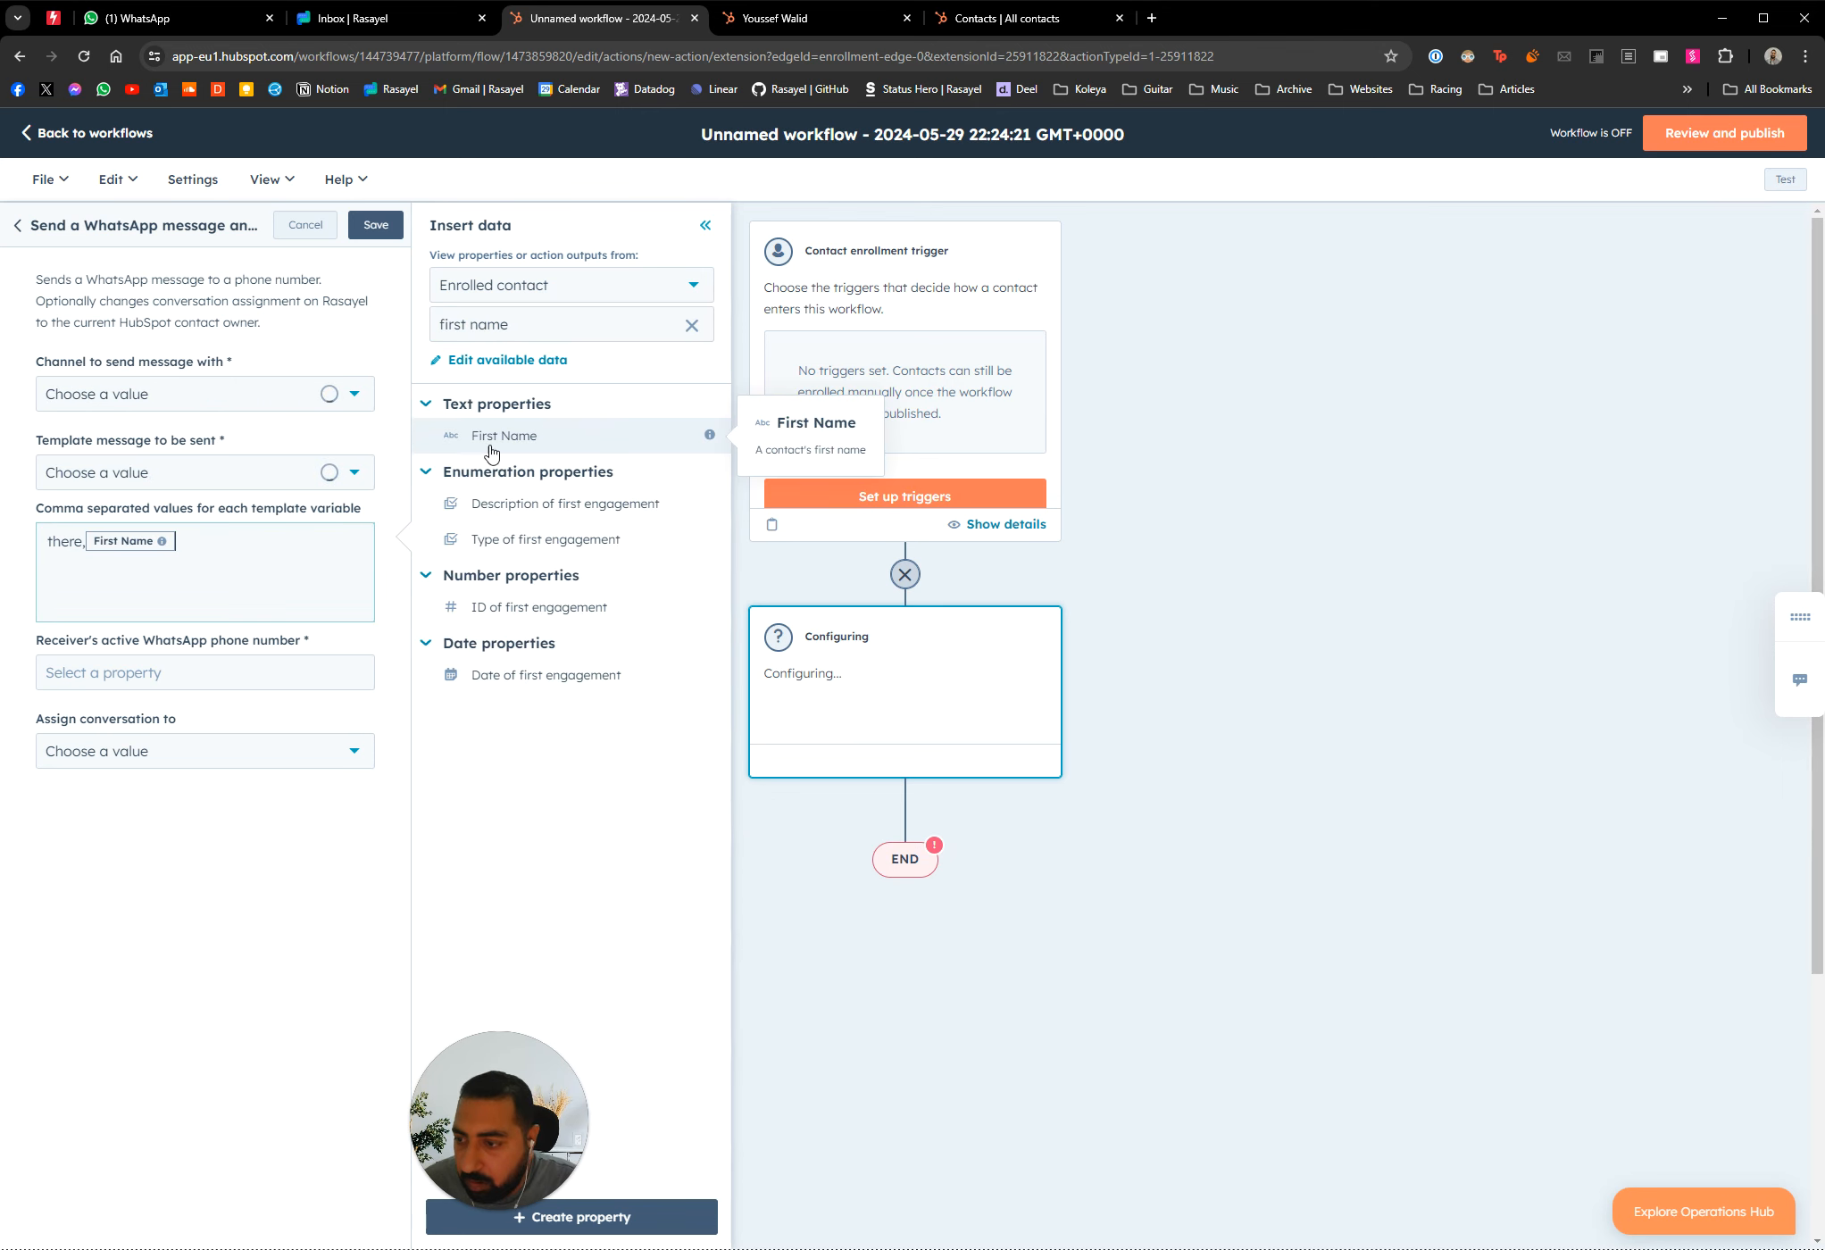
Use the Phone Number property as the receiver's WhatsApp number, choose "Do not change conversation assignee", and save the action
left_click(181, 684)
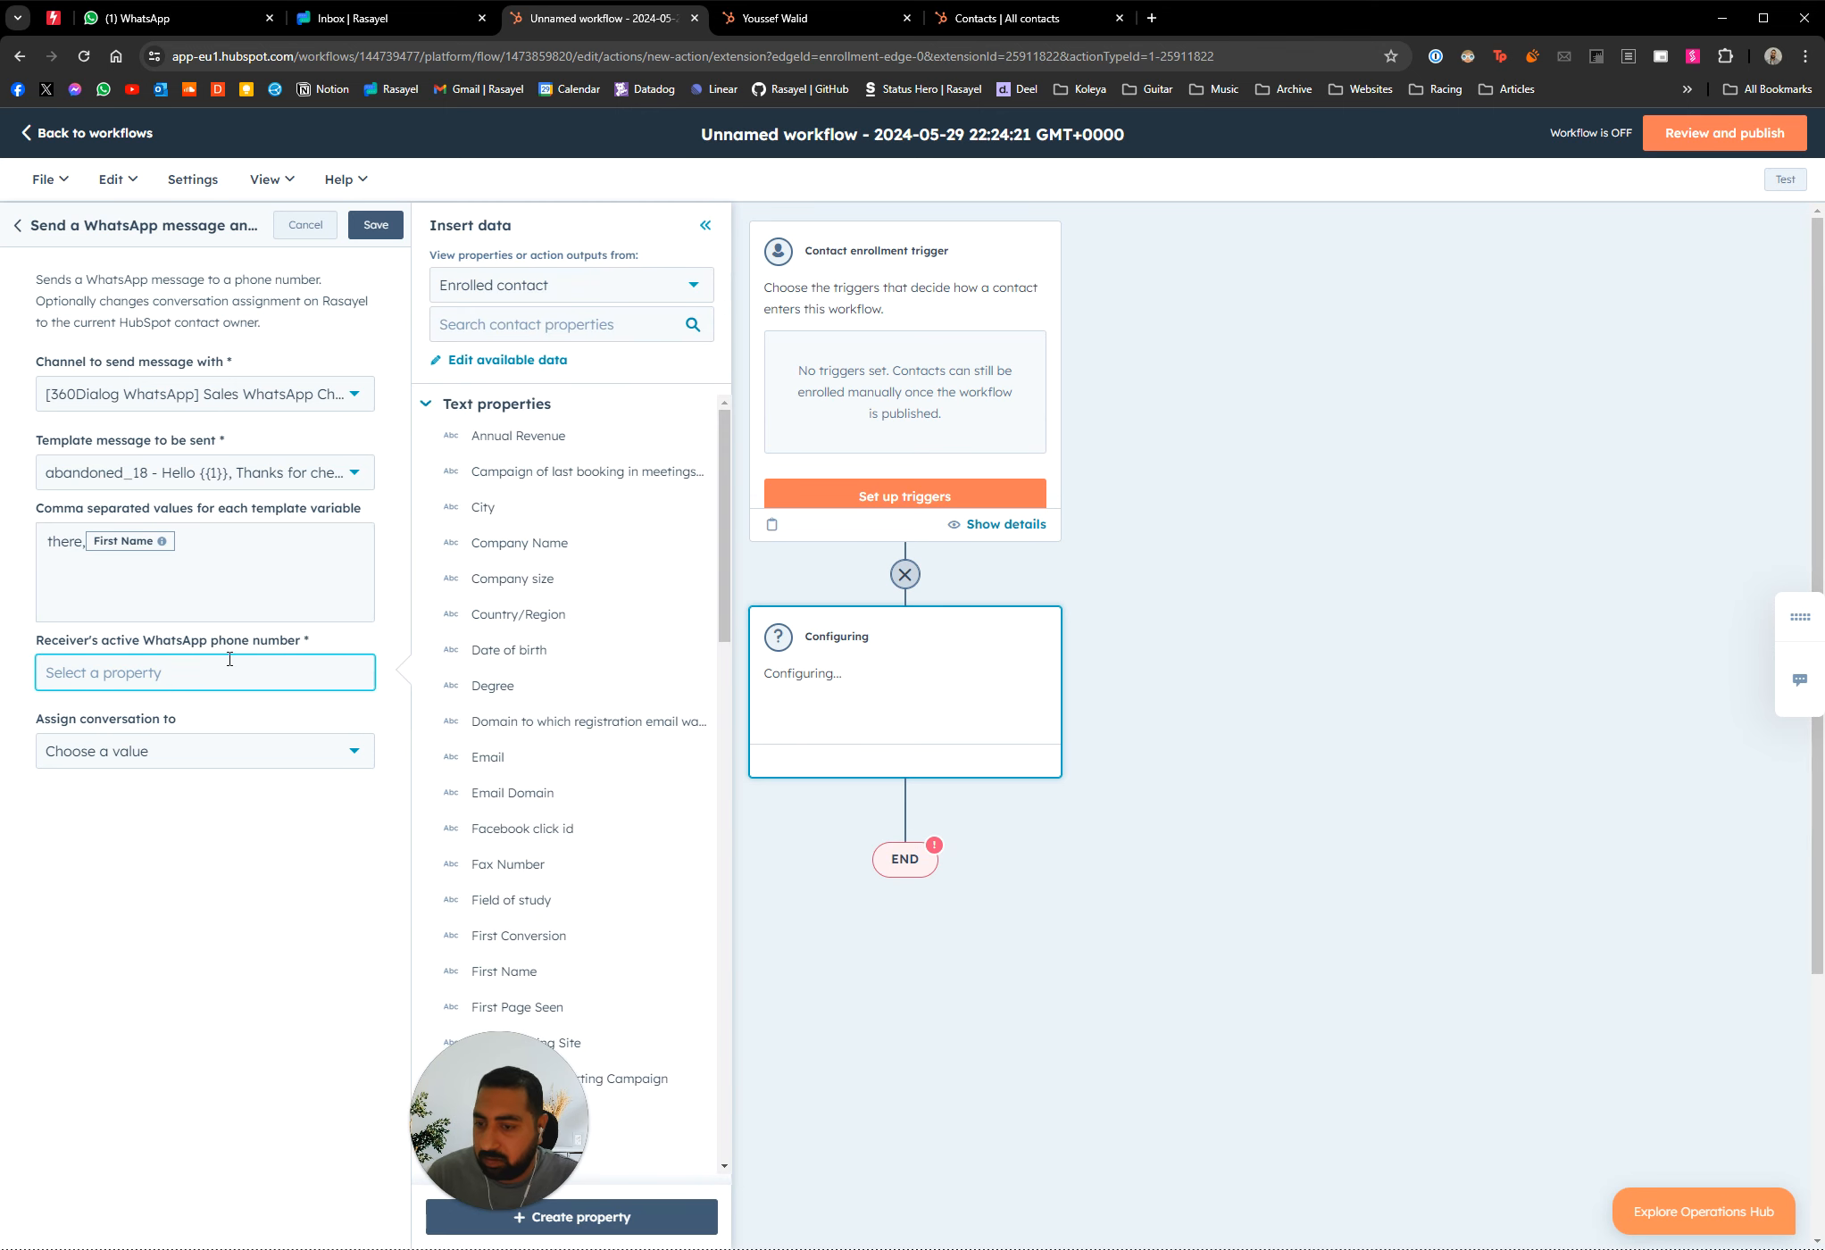
left_click(596, 323)
type("phone")
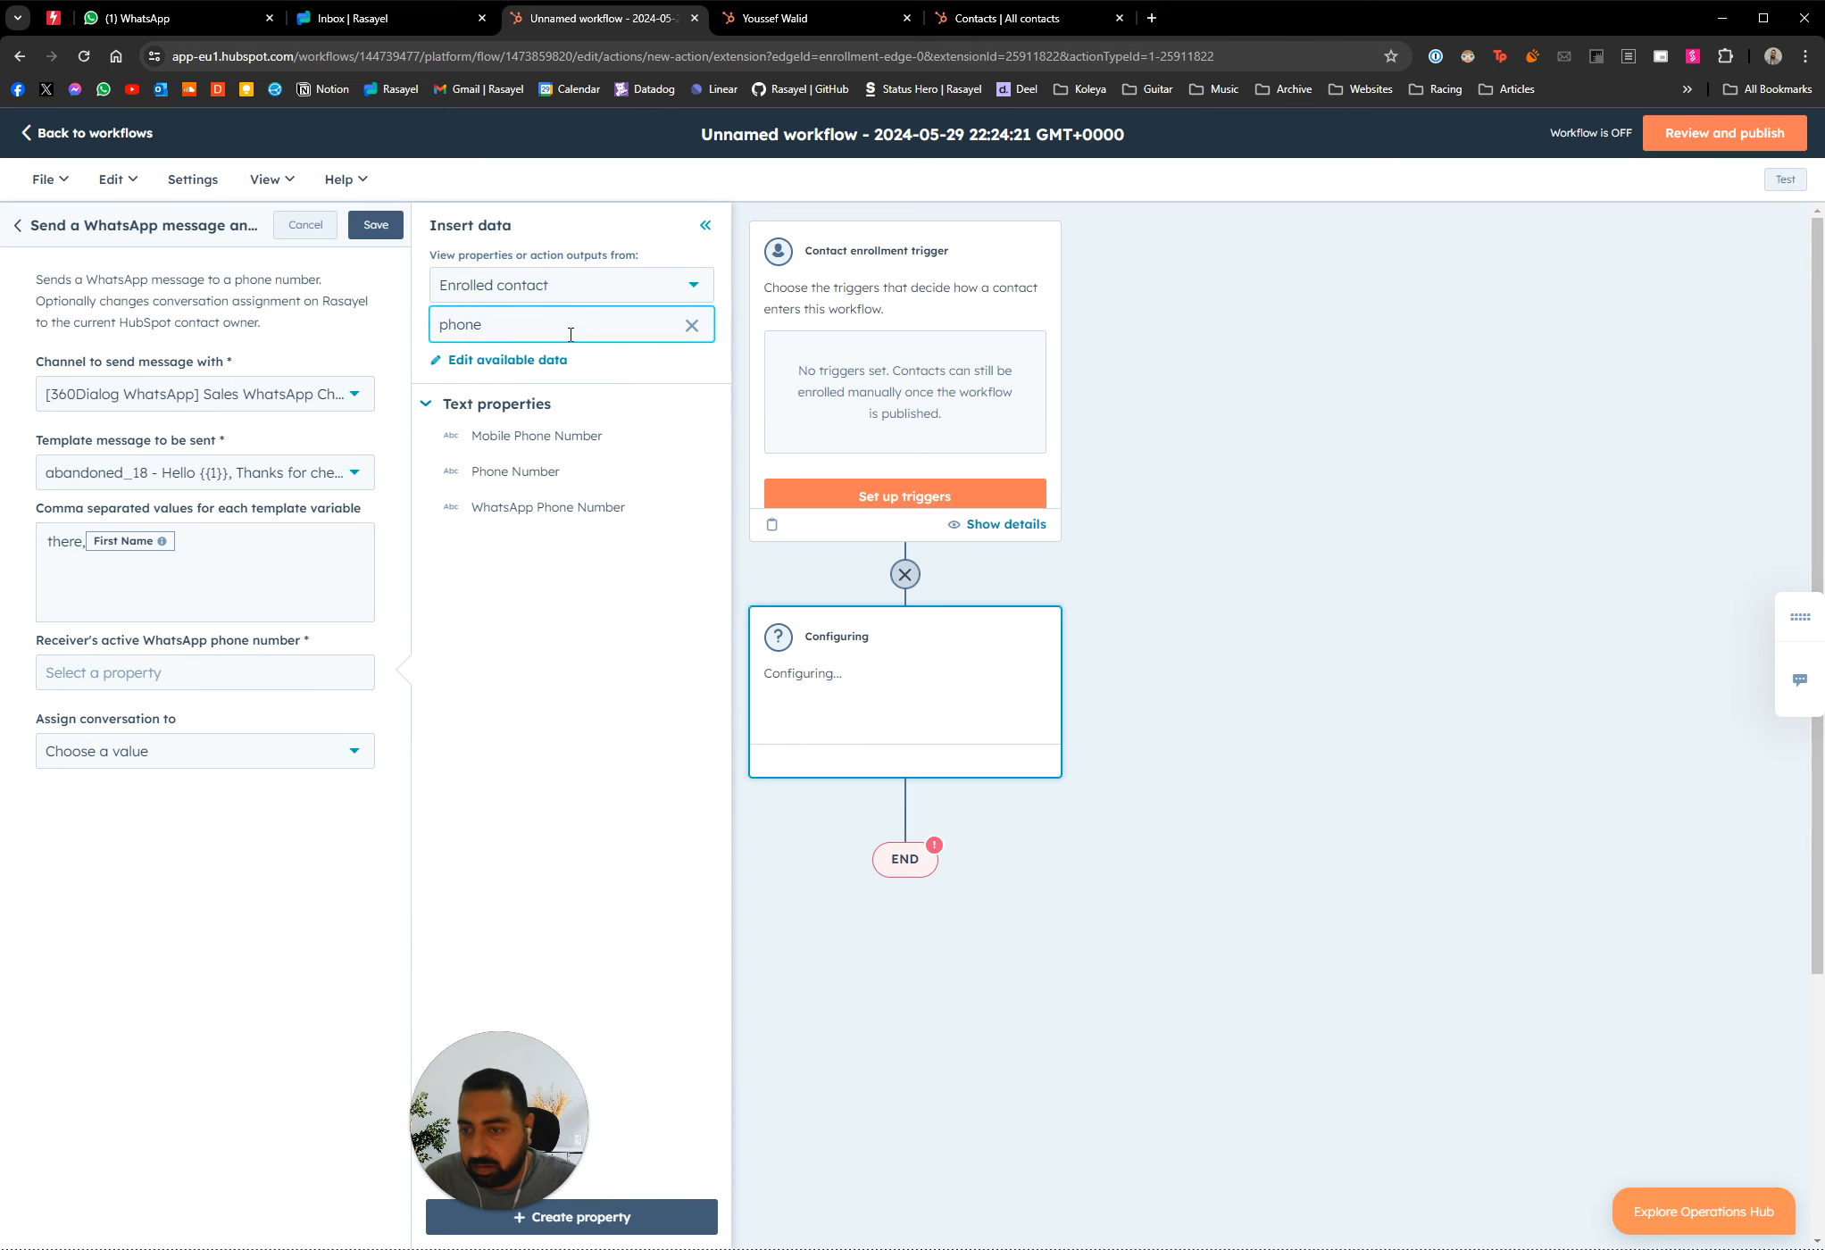
left_click(527, 469)
left_click(136, 753)
left_click(147, 808)
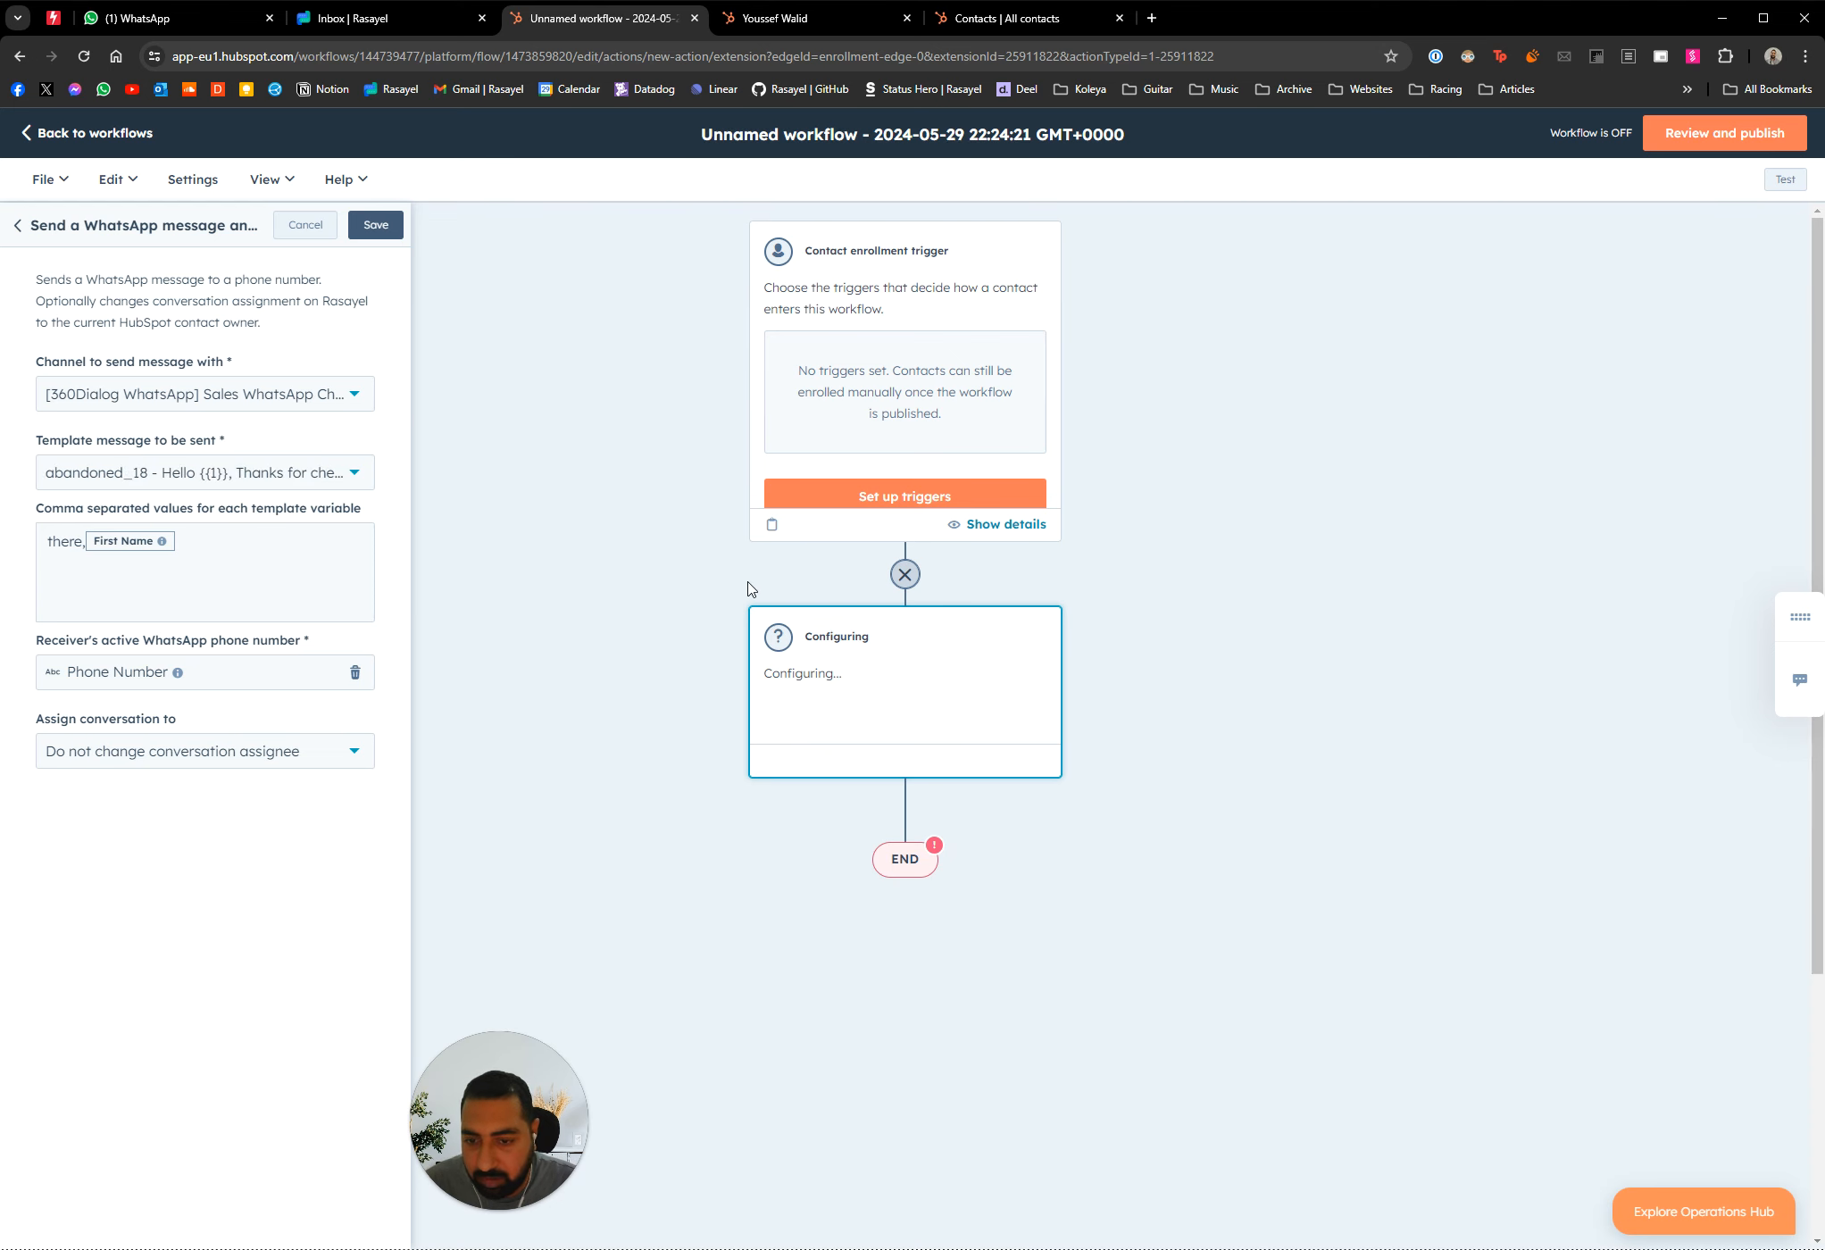
left_click(376, 224)
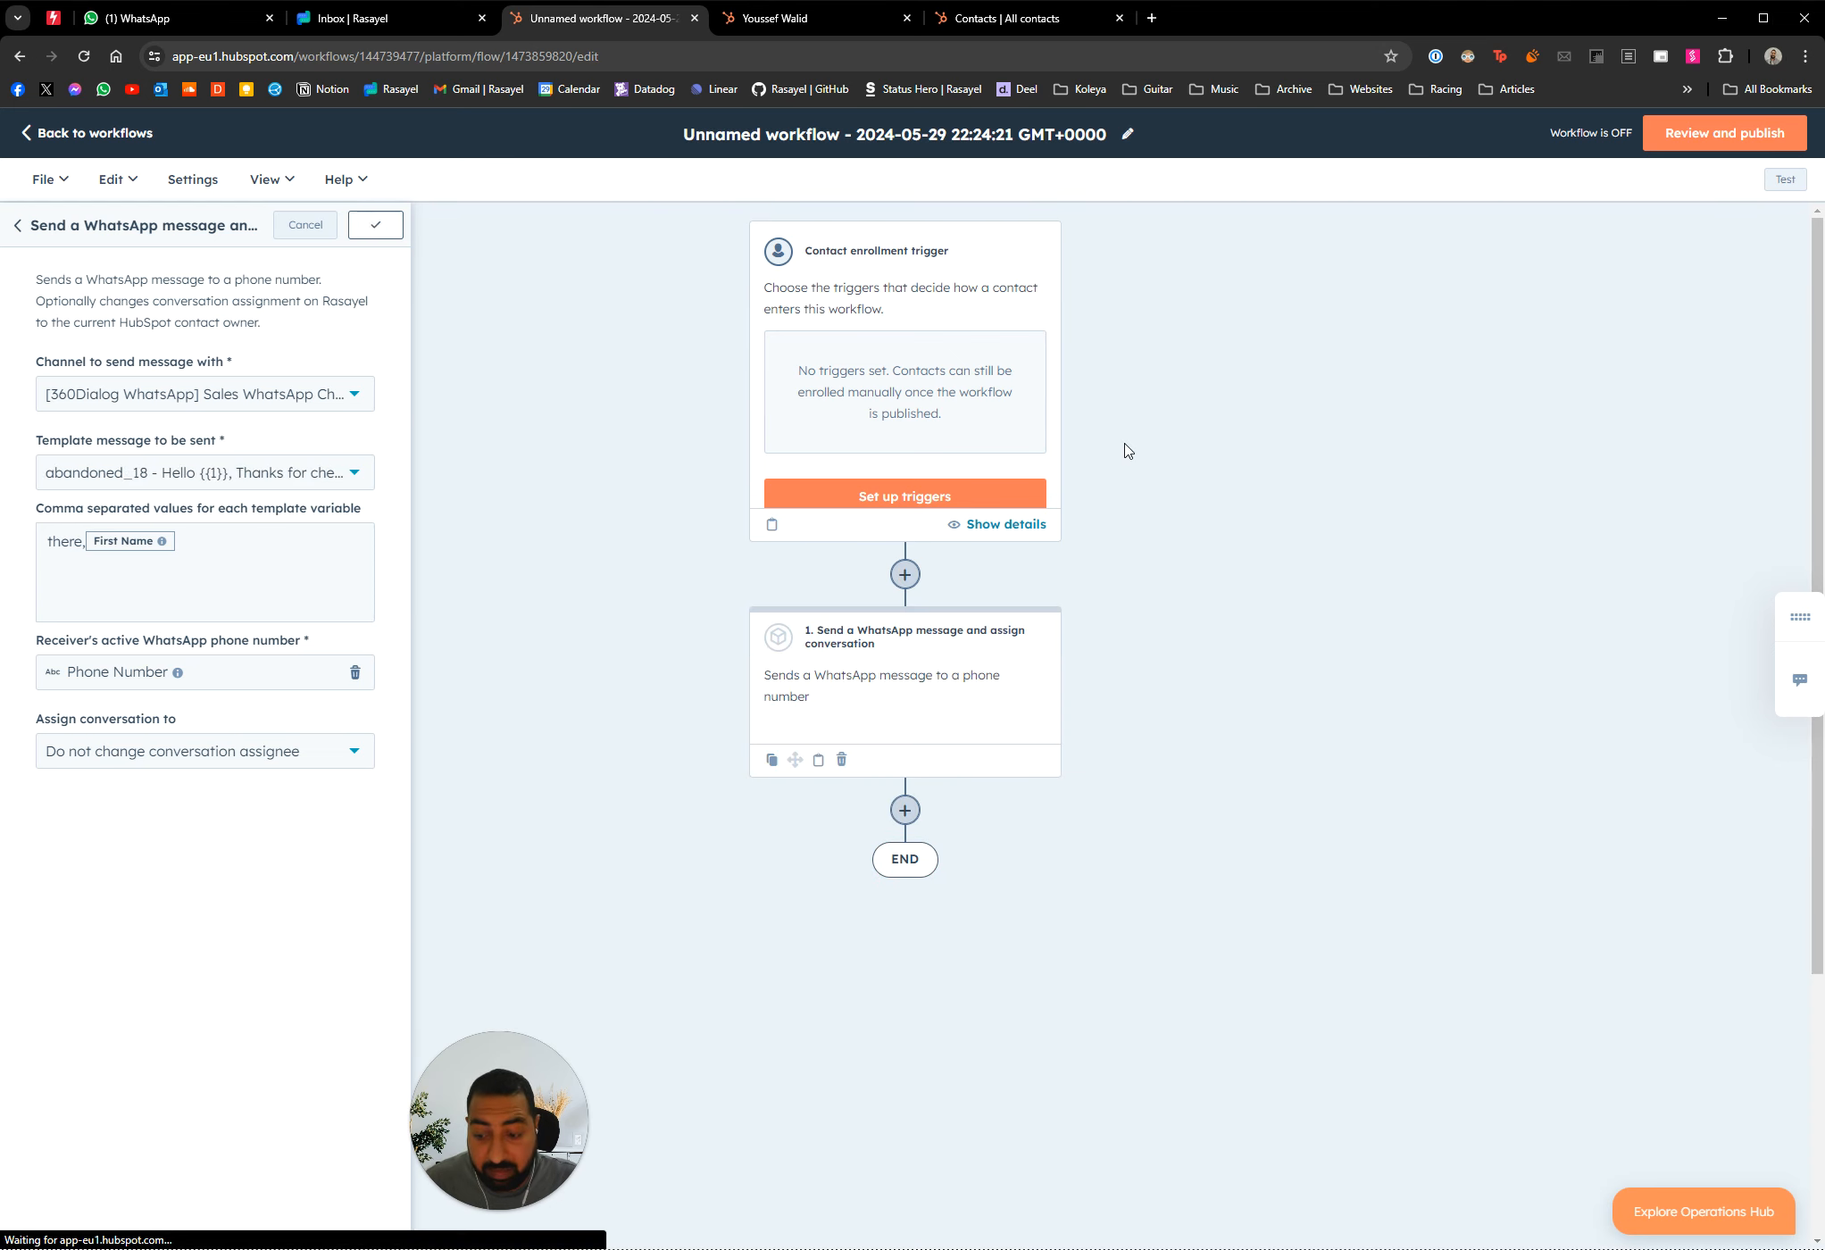
Run a workflow test preview for the contact listed without an e-mail address, and close the preview
left_click(1783, 181)
left_click(1564, 303)
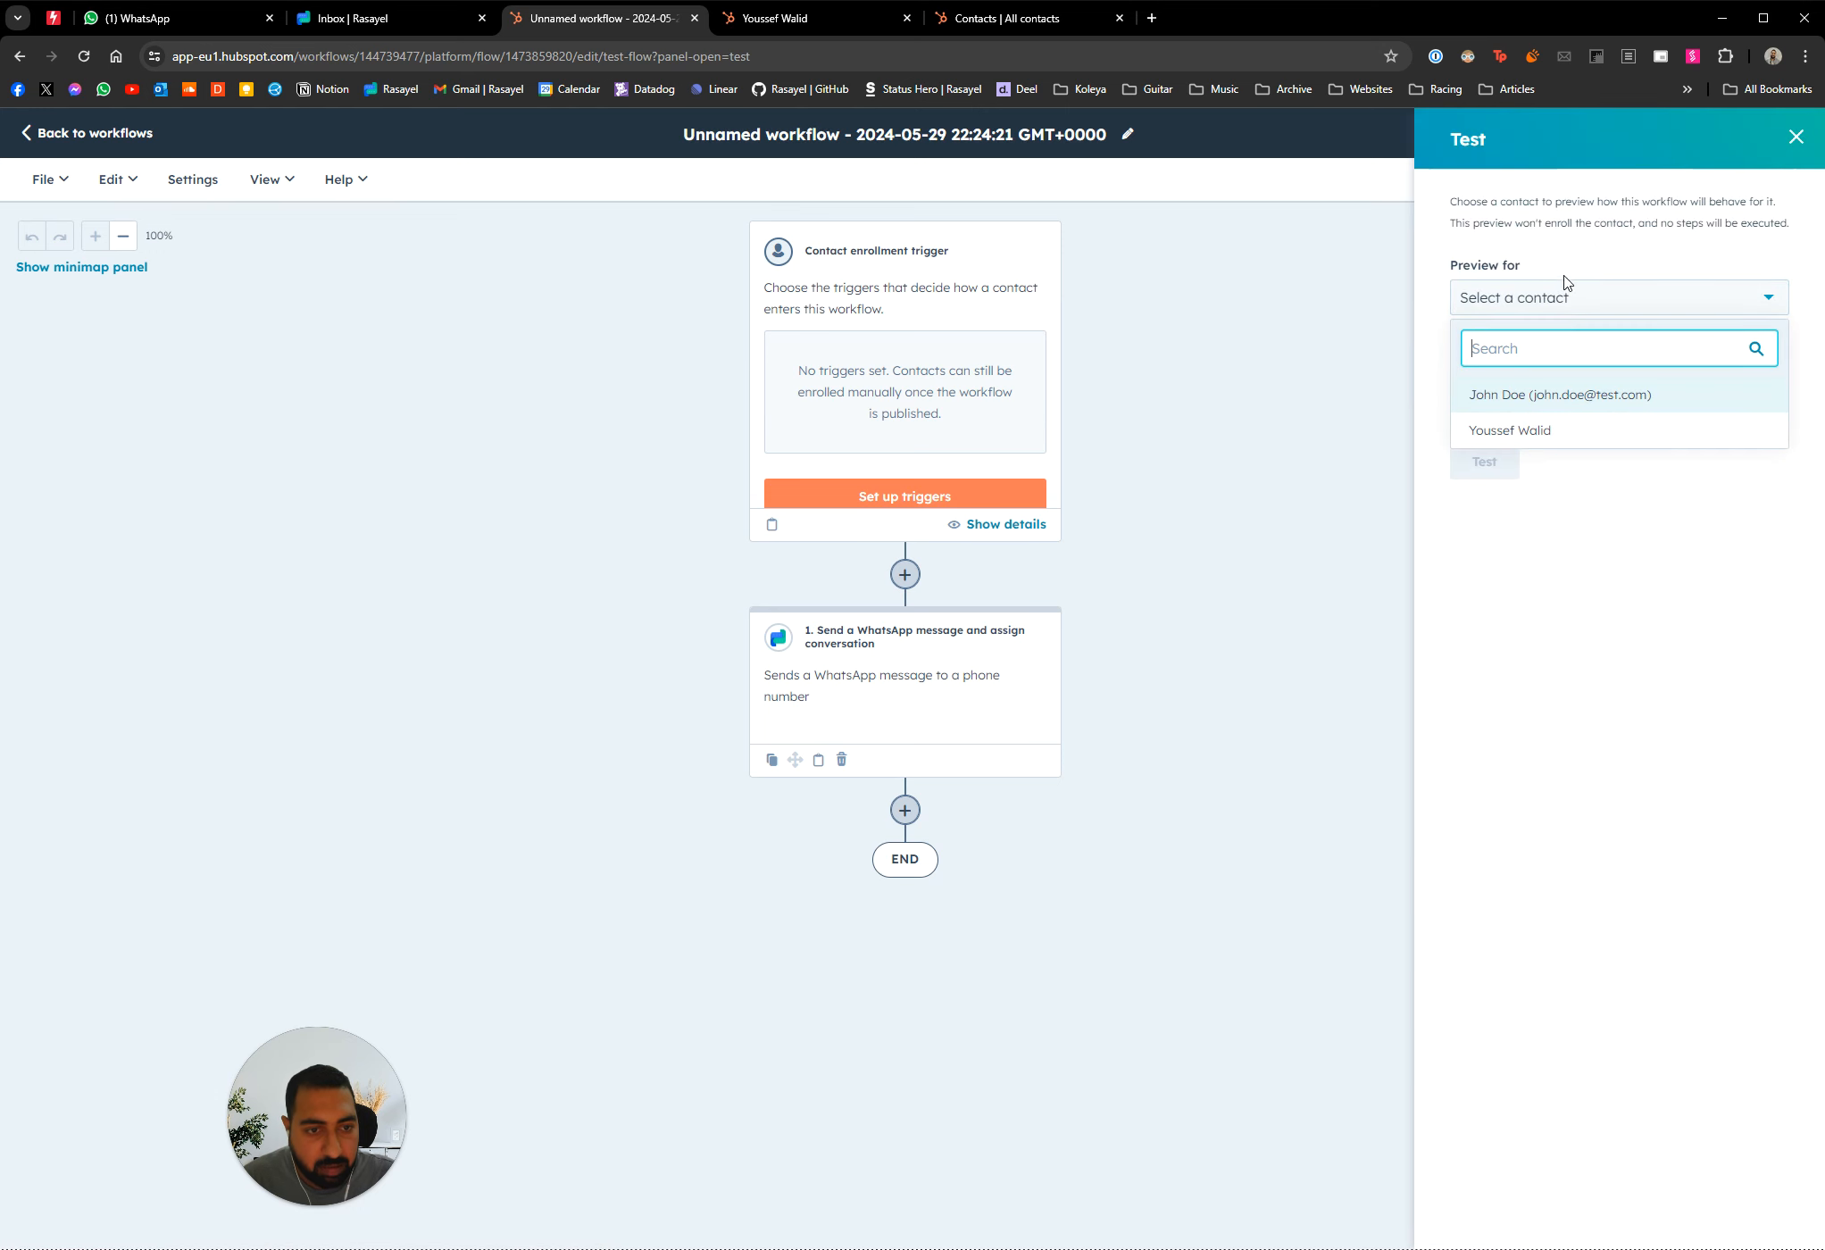
left_click(1543, 432)
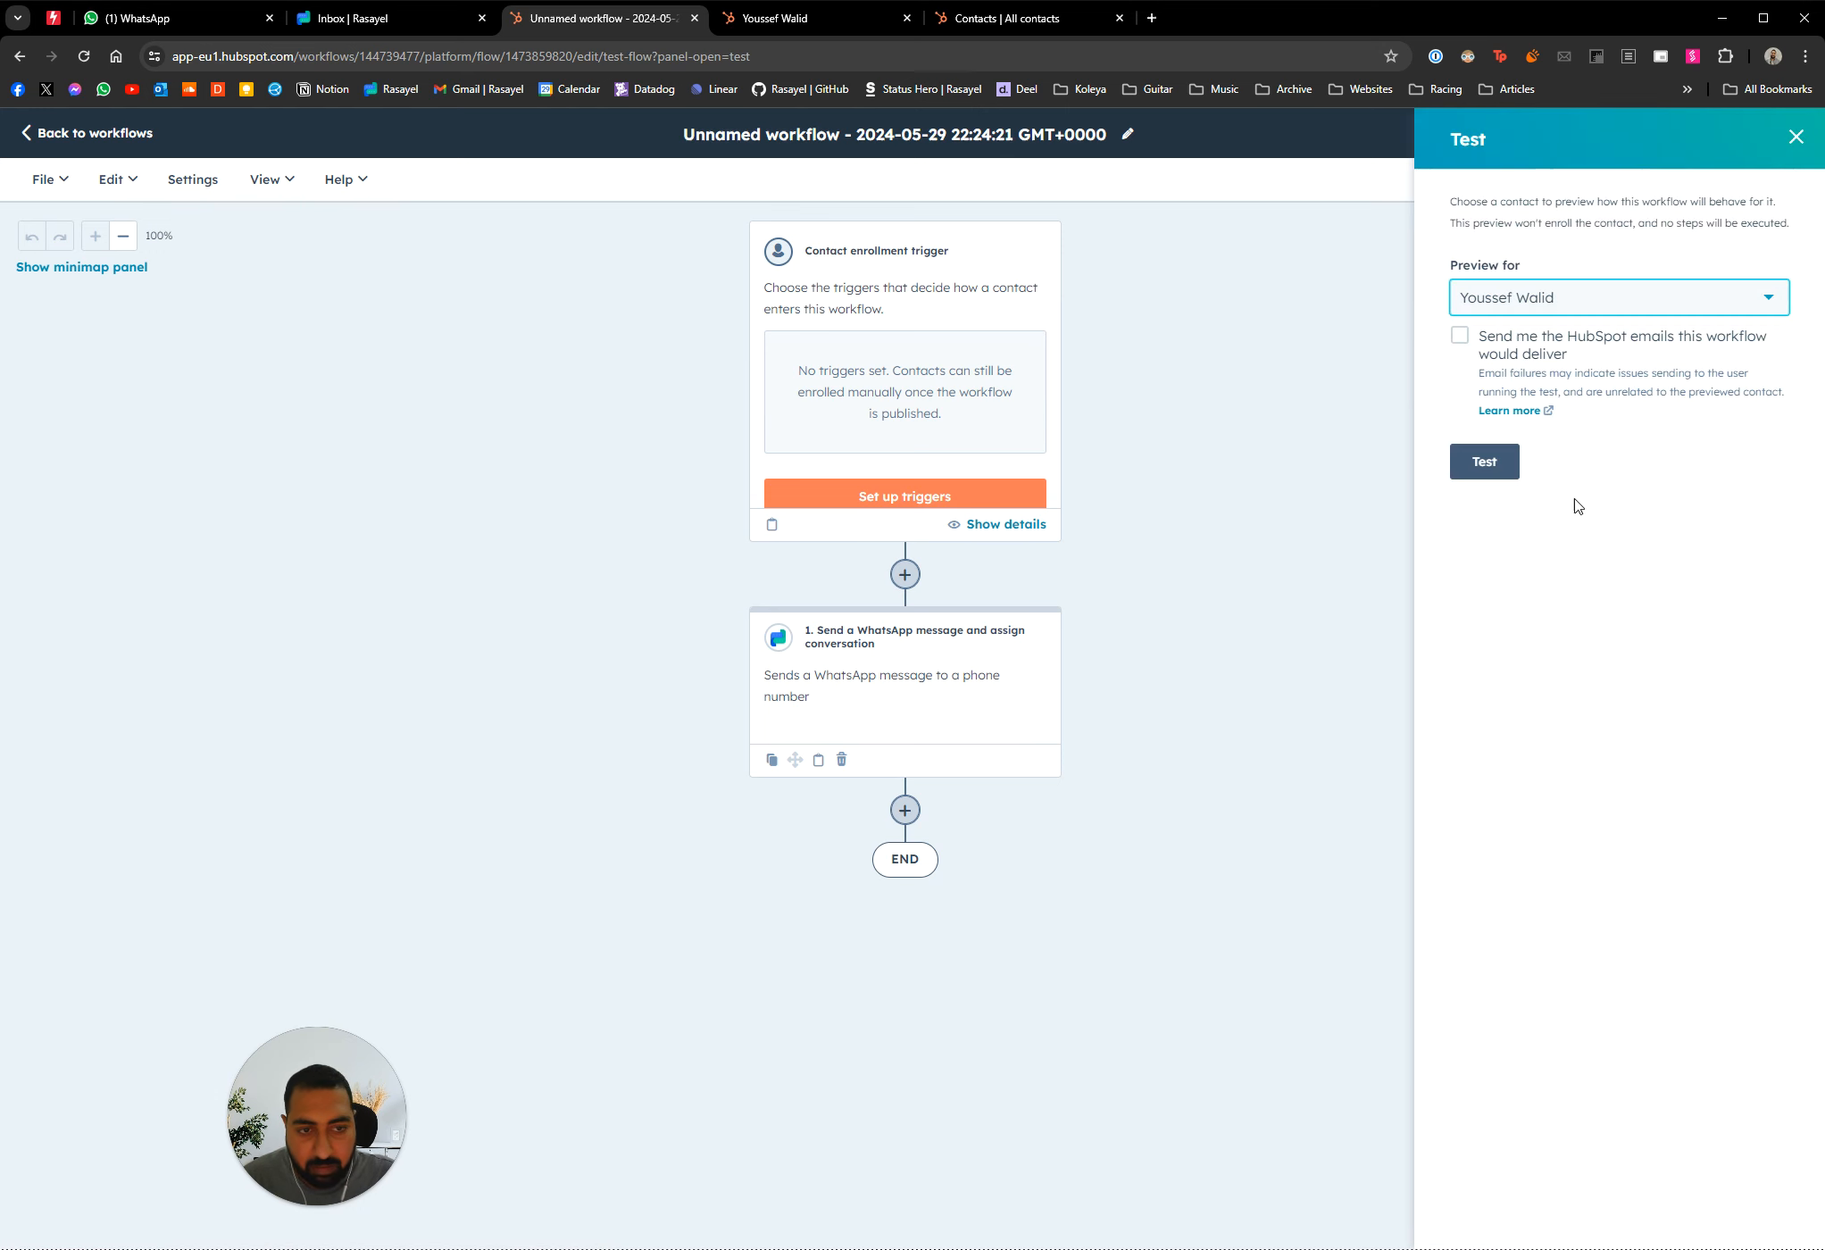
left_click(1487, 474)
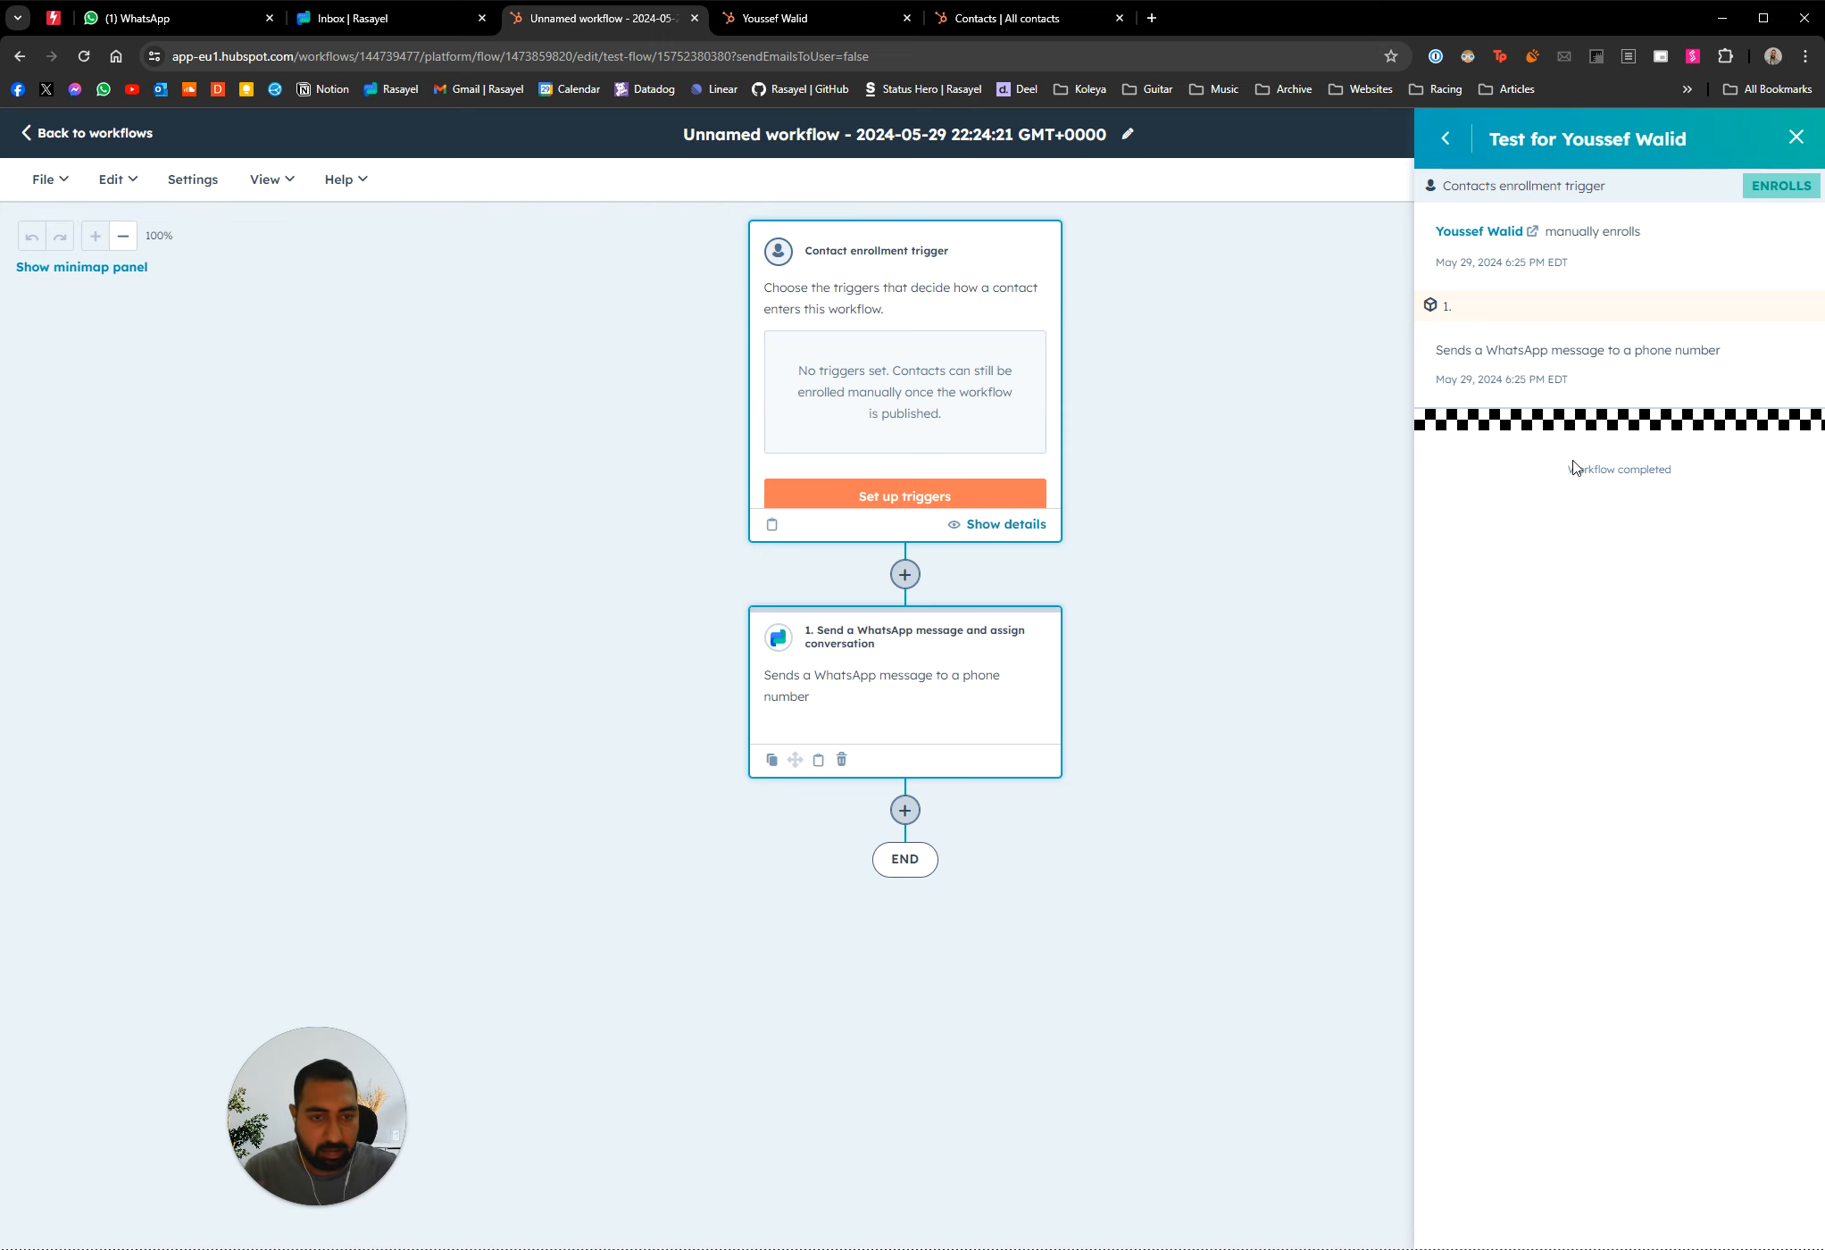
left_click(1791, 134)
left_click(1782, 179)
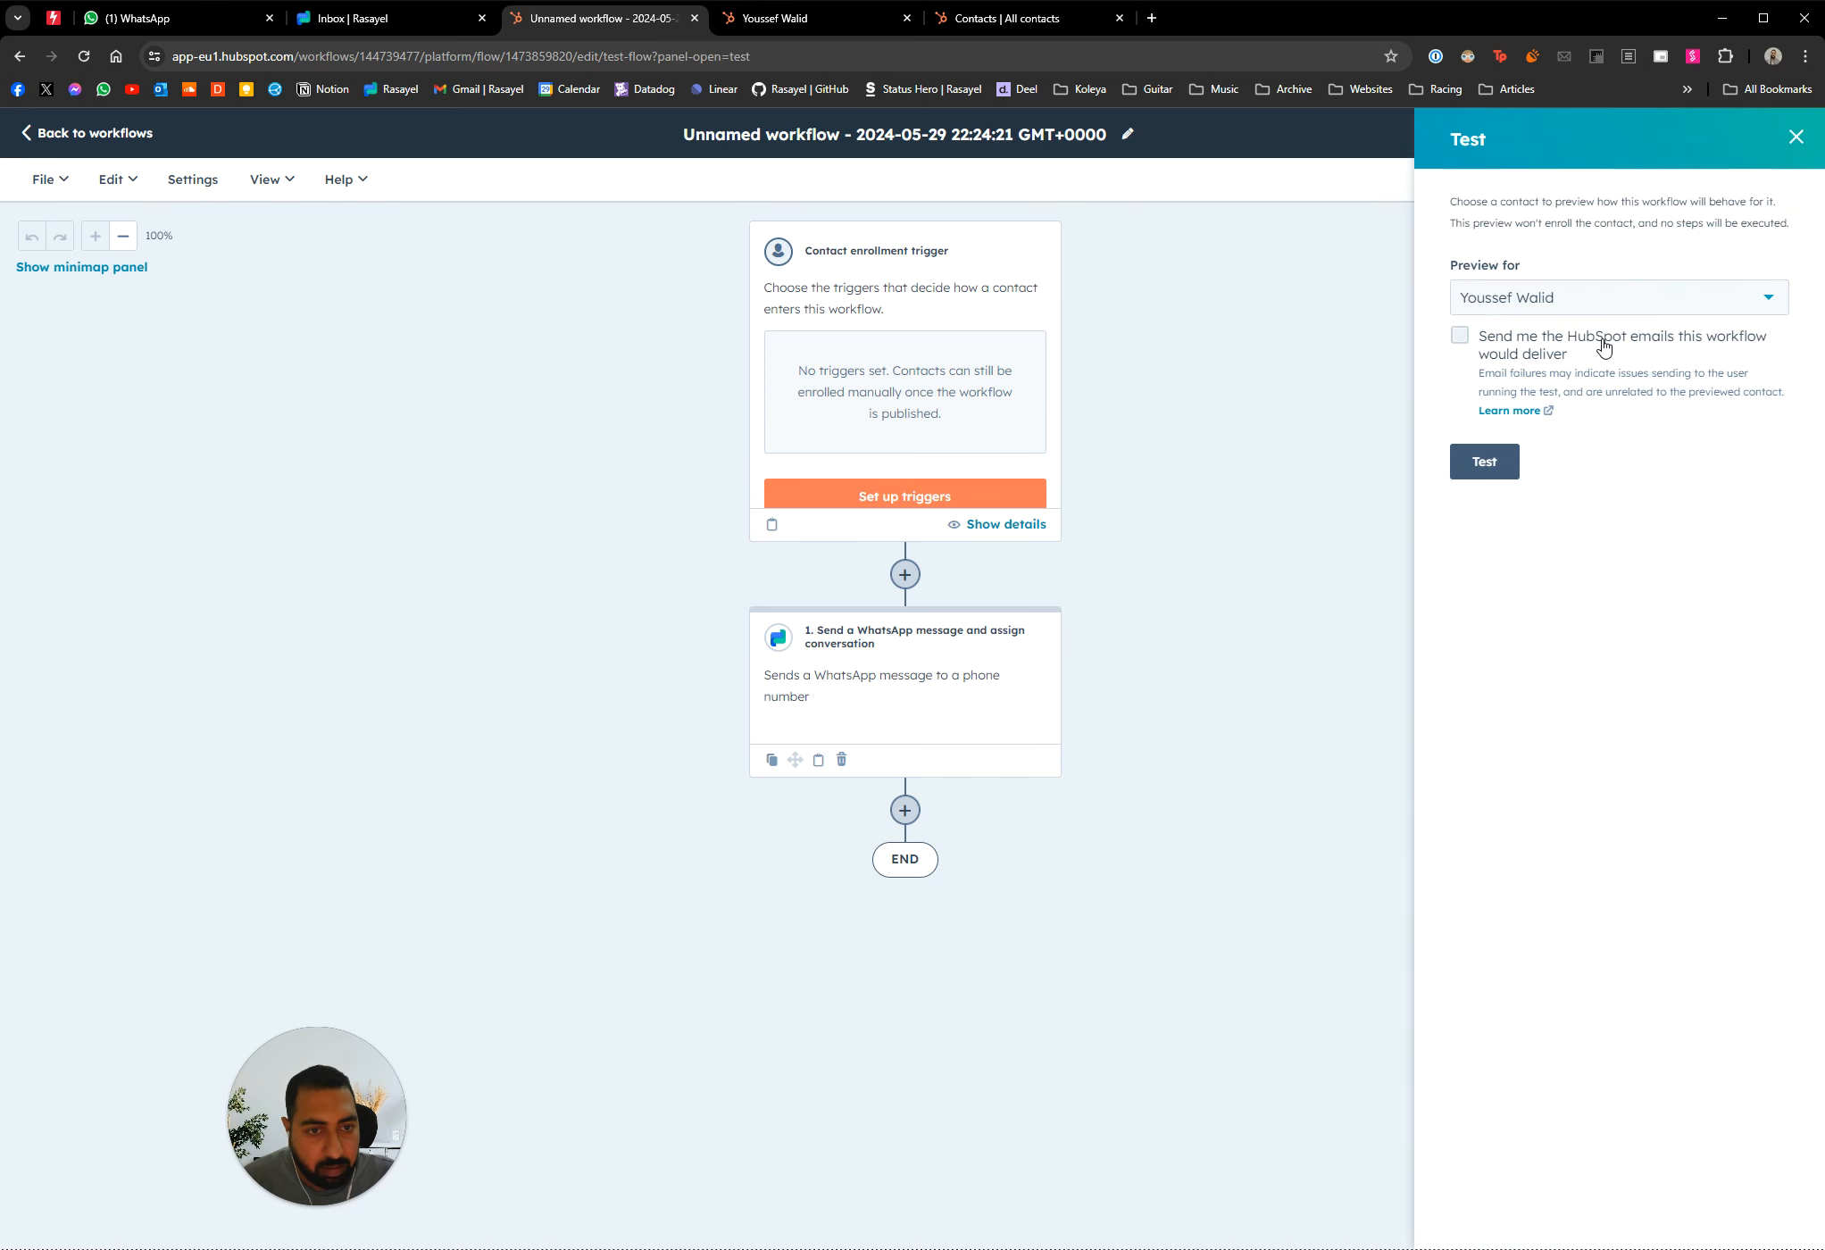
left_click(1792, 139)
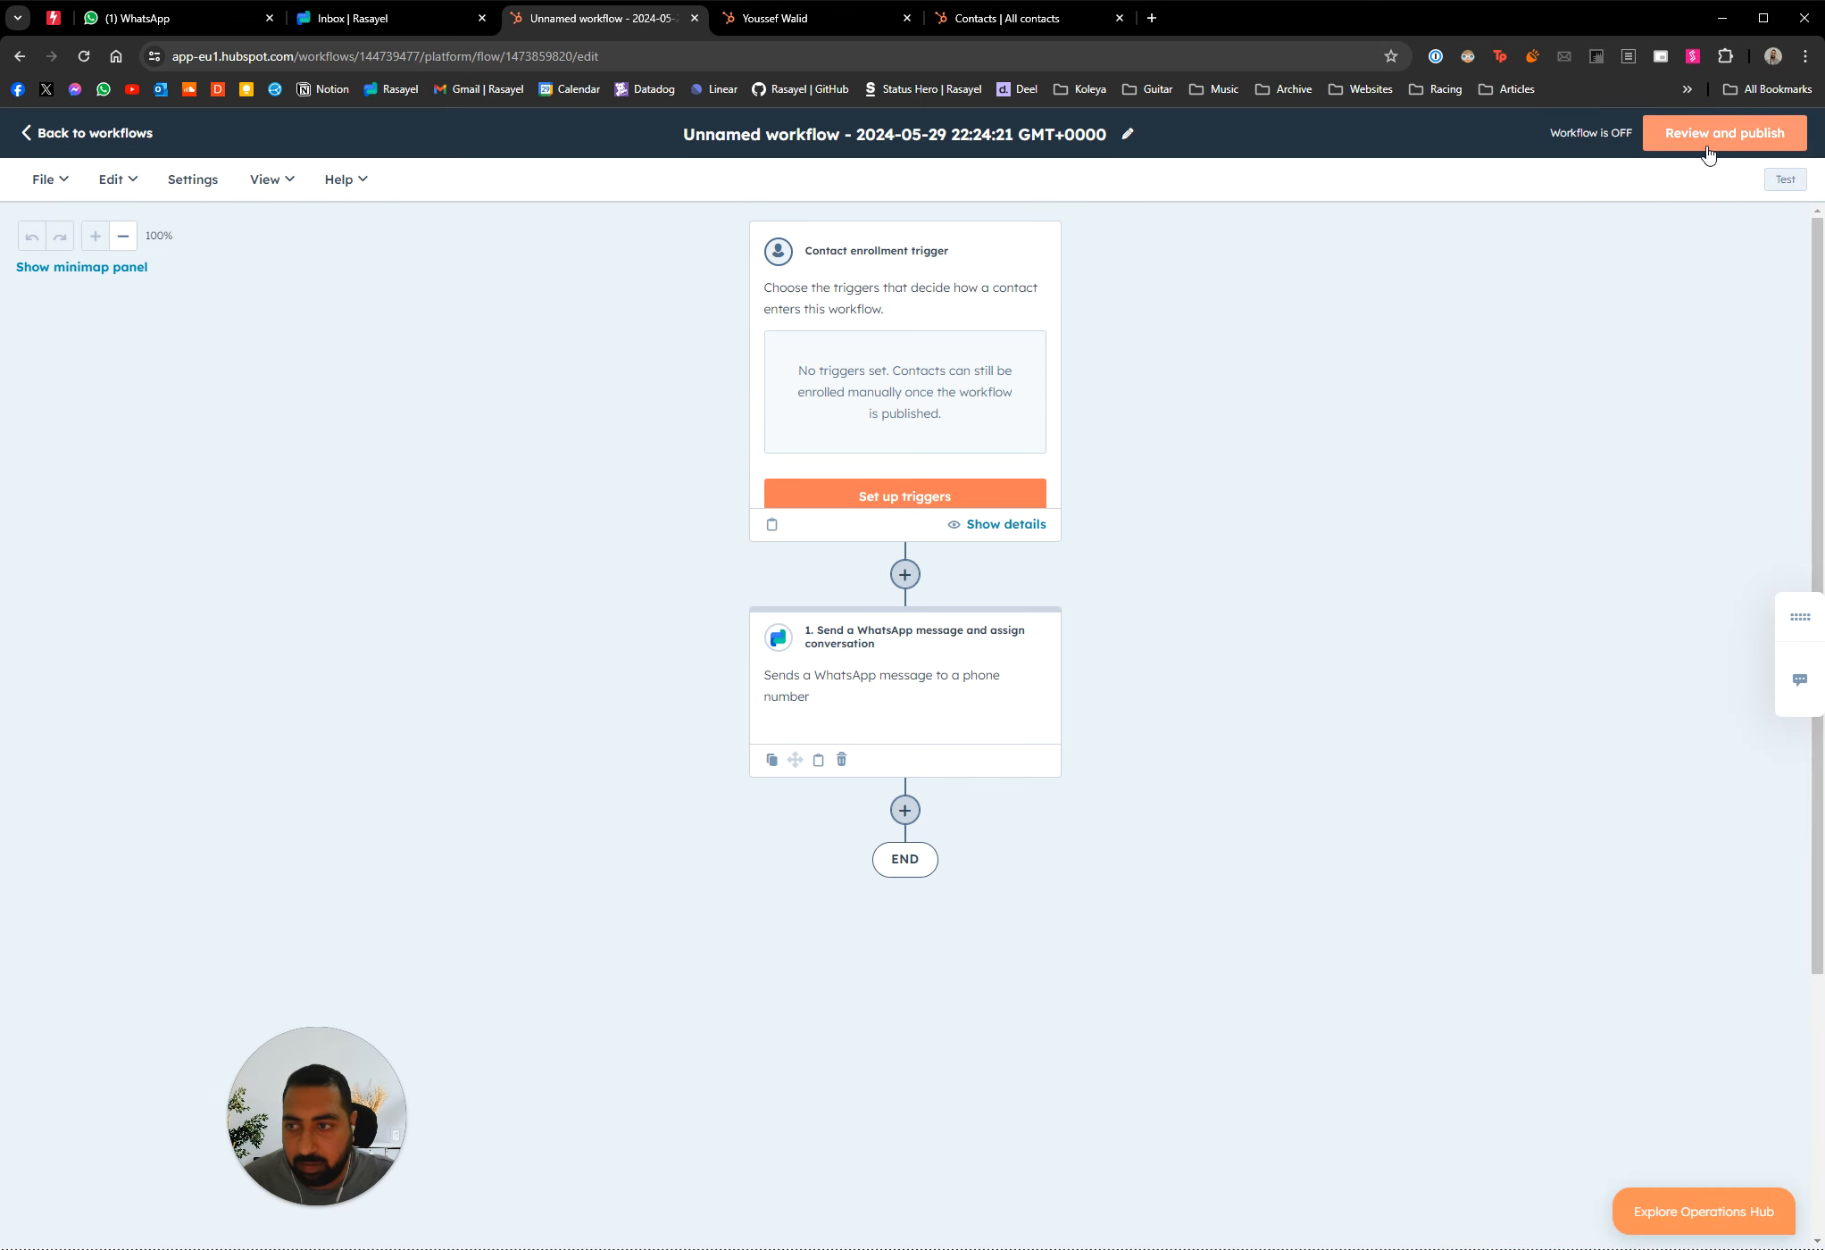
Allow contacts to re-enroll after completing the workflow, save the enrollment triggers, and close the workflow review
left_click(1707, 143)
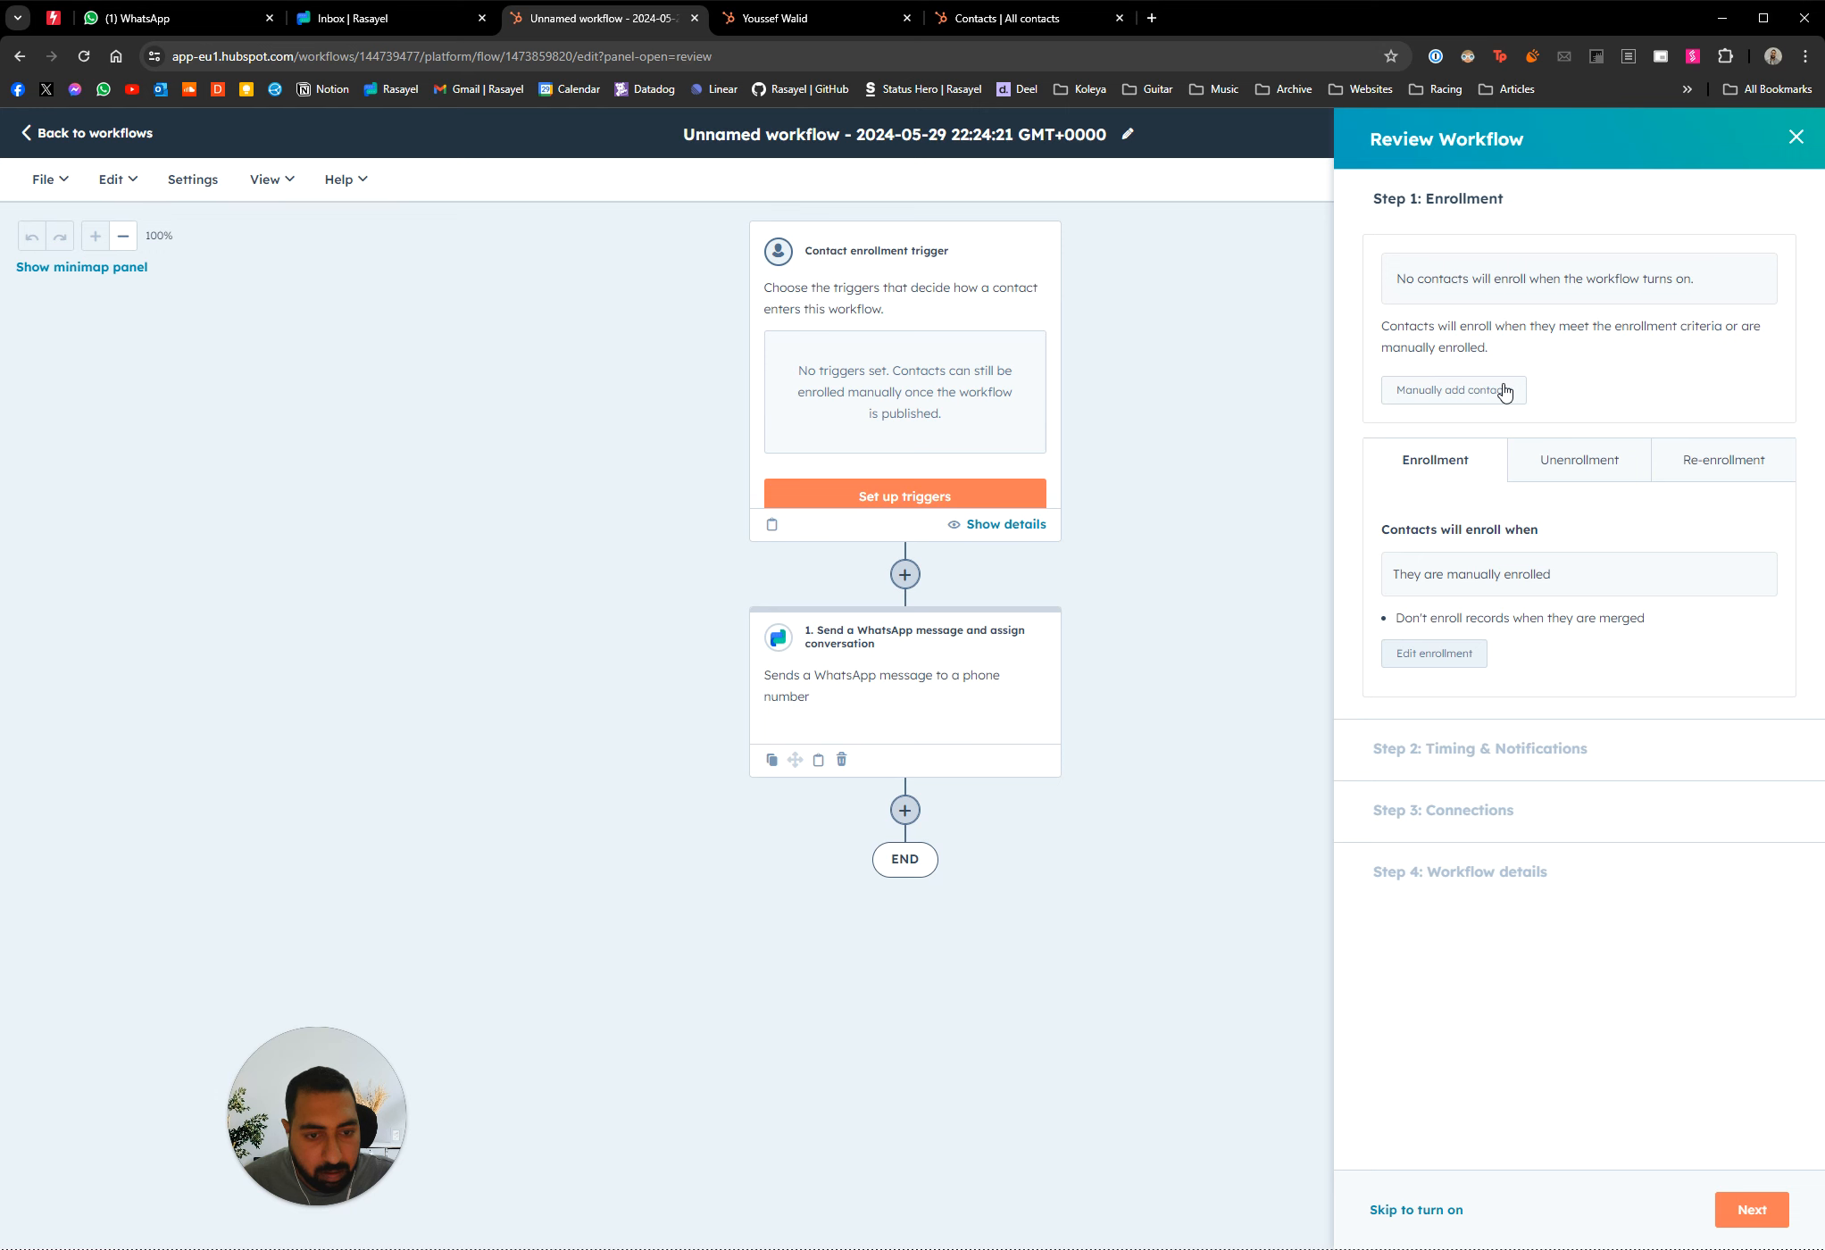
left_click(1457, 657)
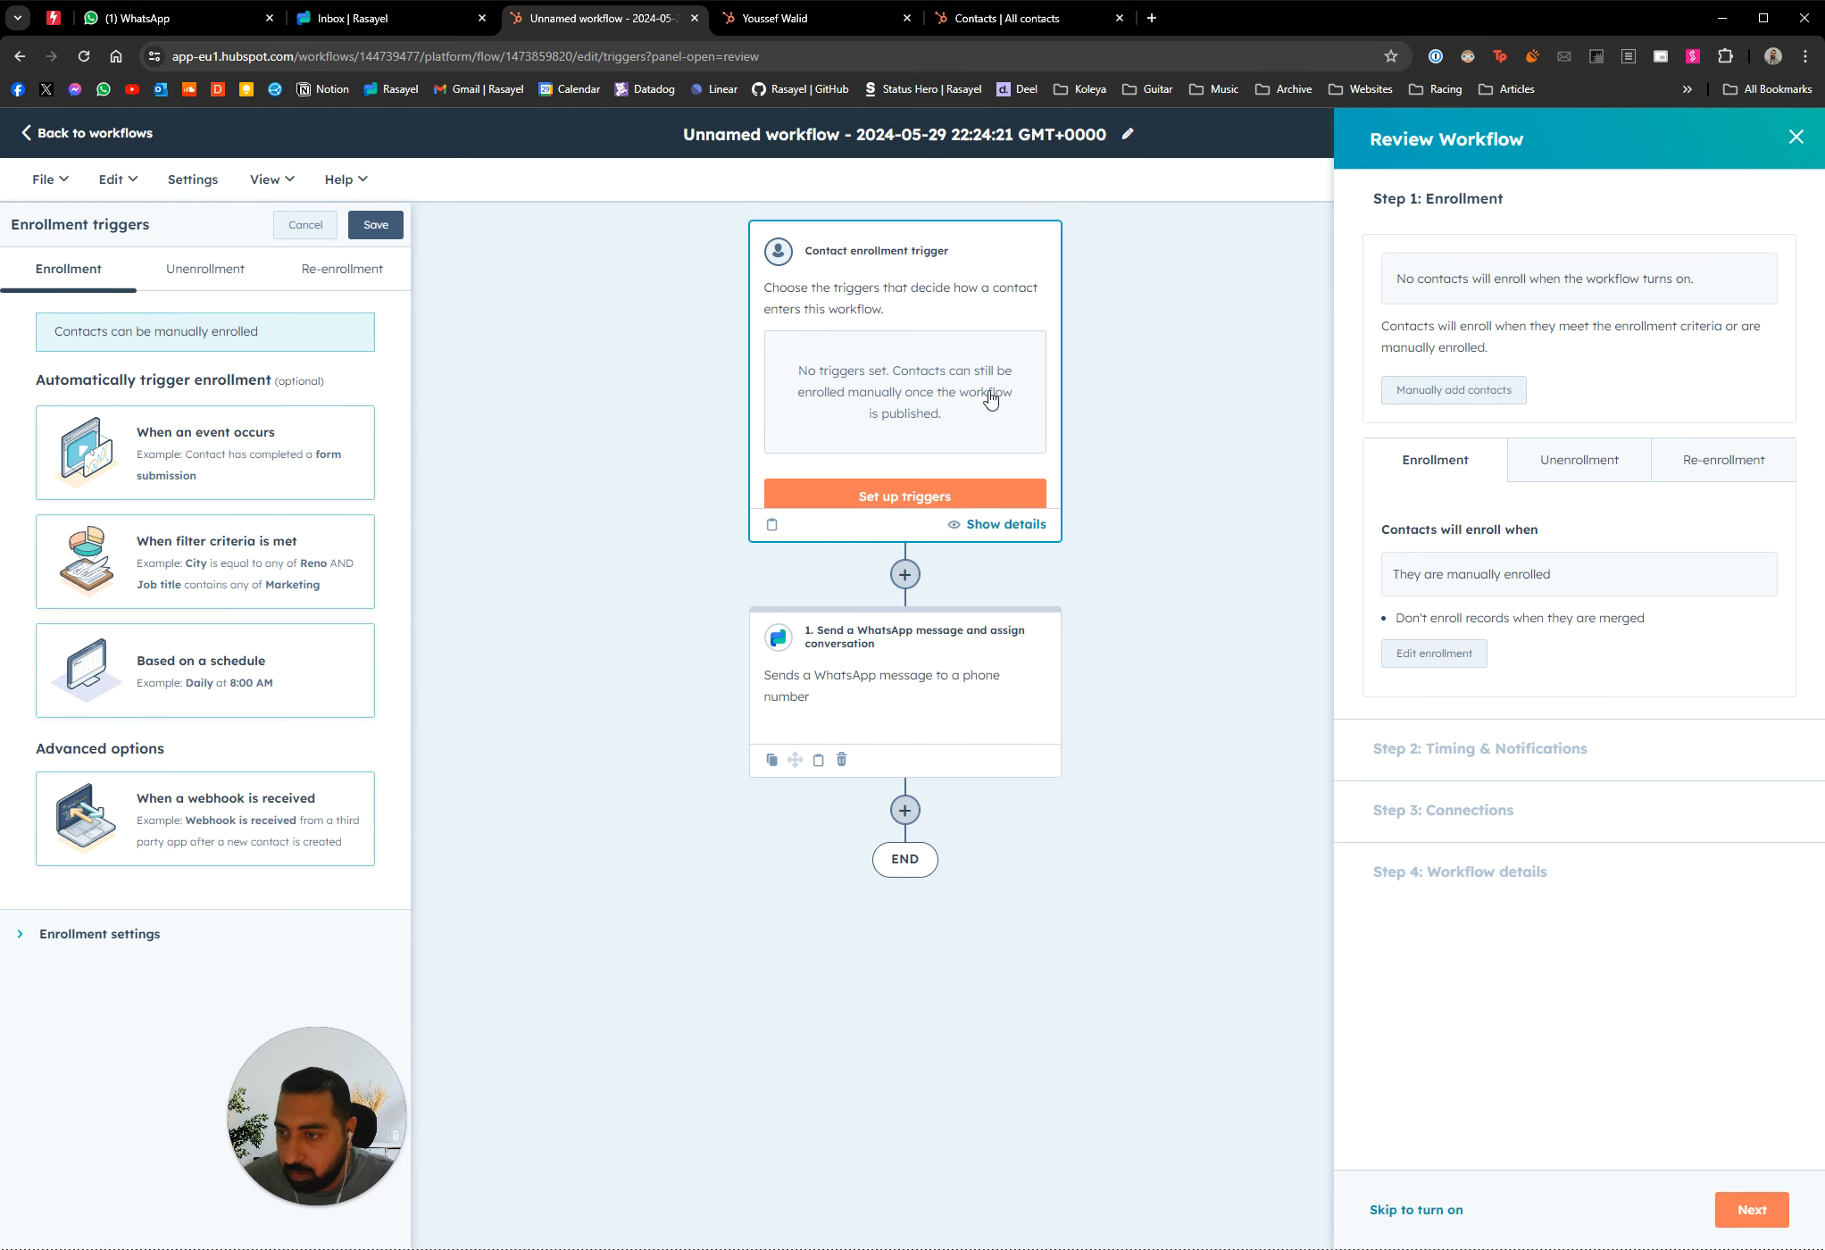
left_click(1694, 459)
left_click(1433, 619)
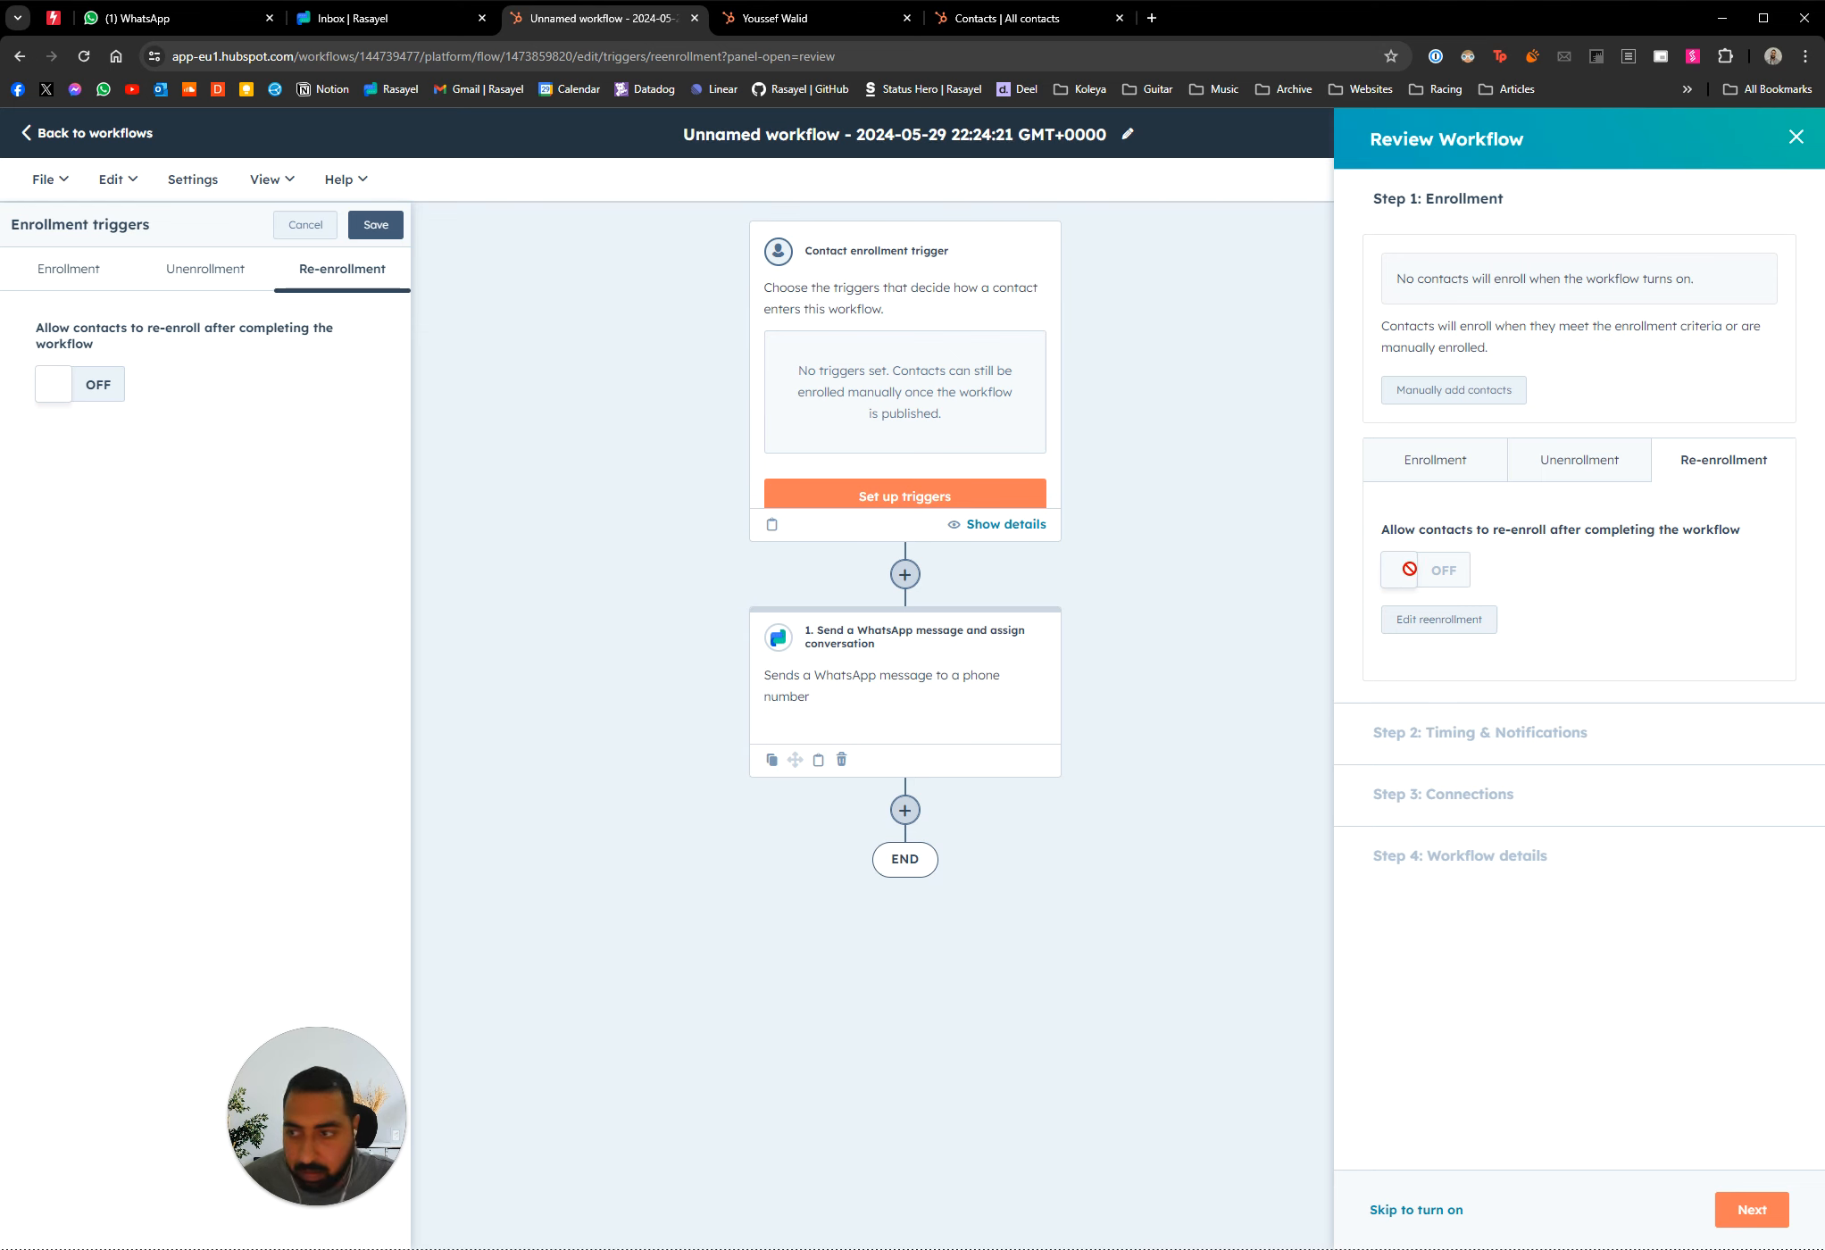
left_click(55, 384)
left_click(375, 224)
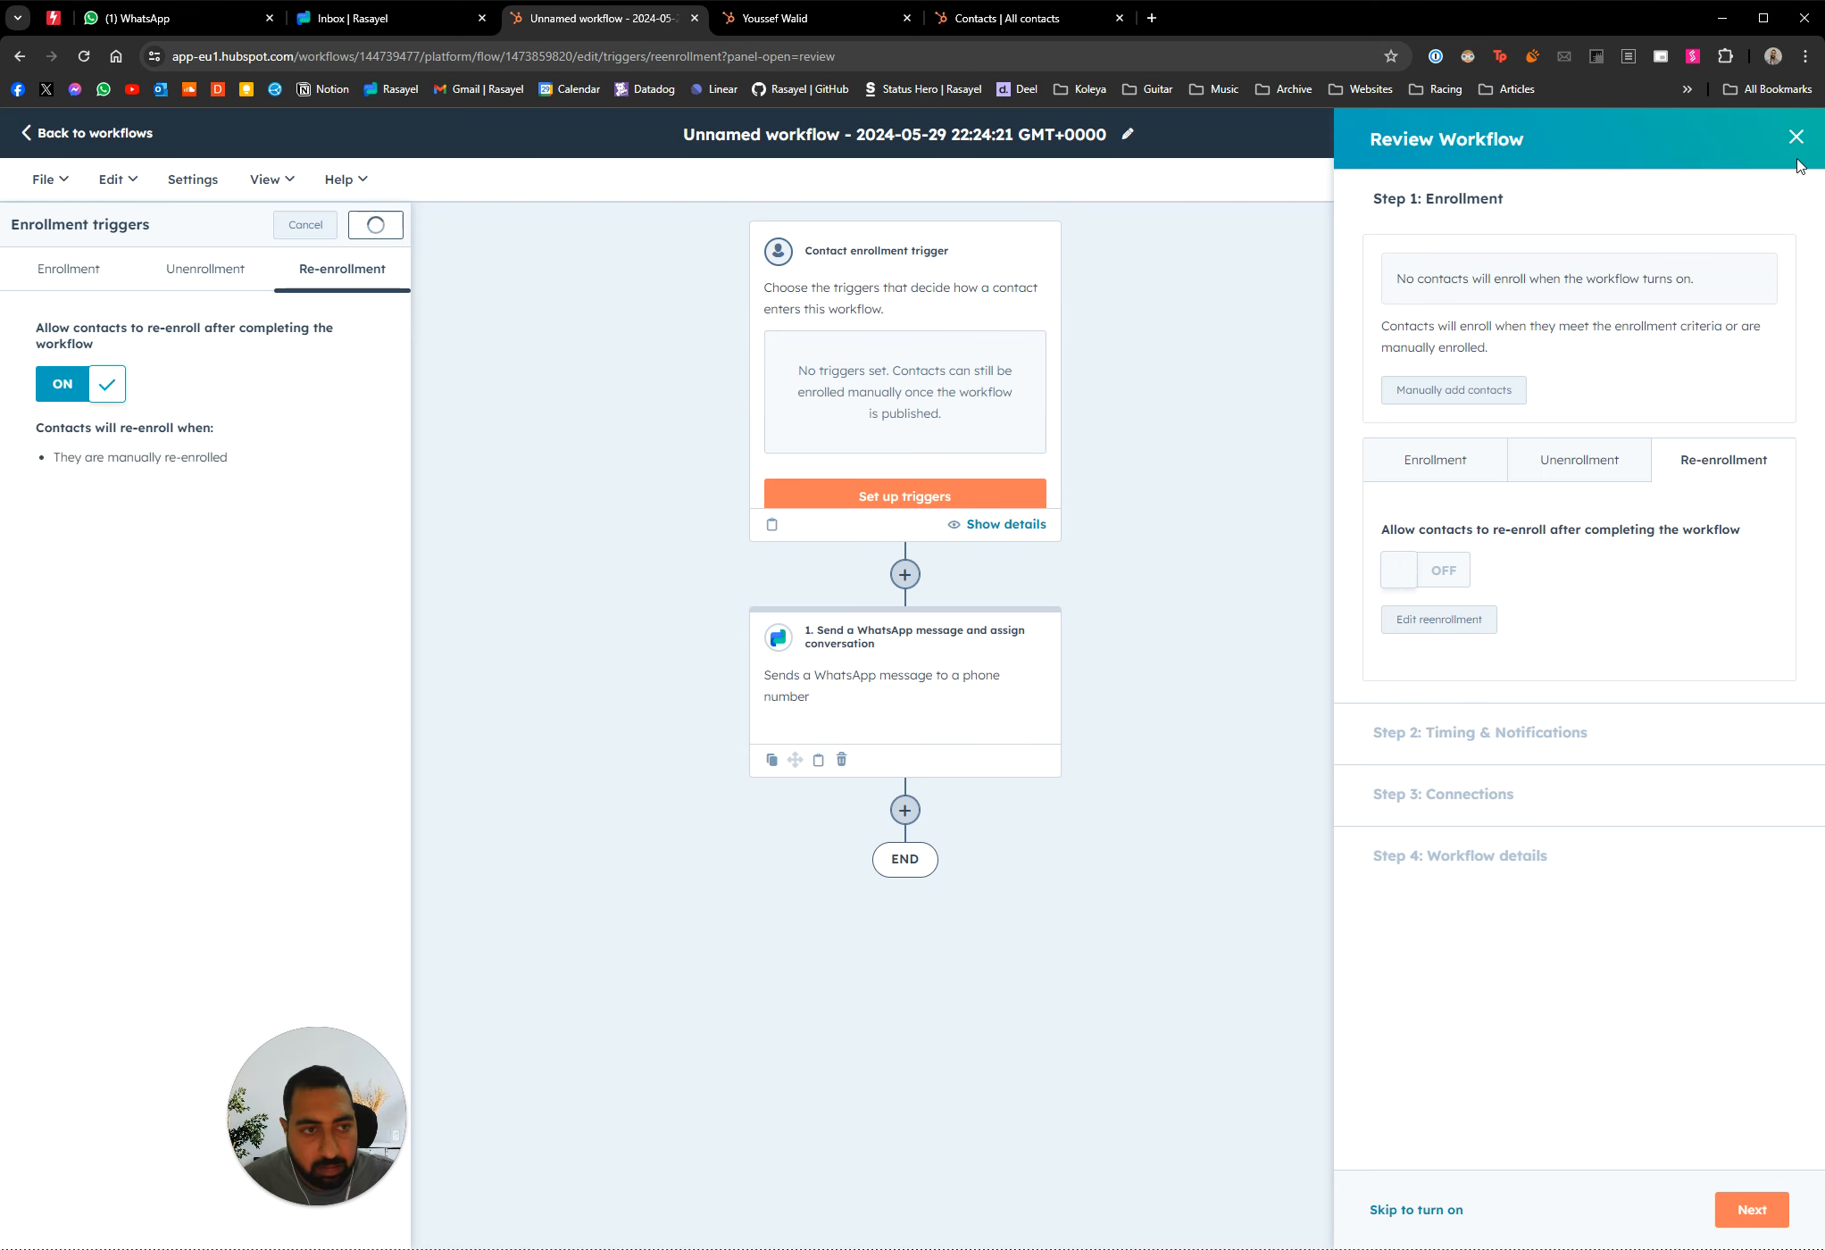
left_click(1797, 139)
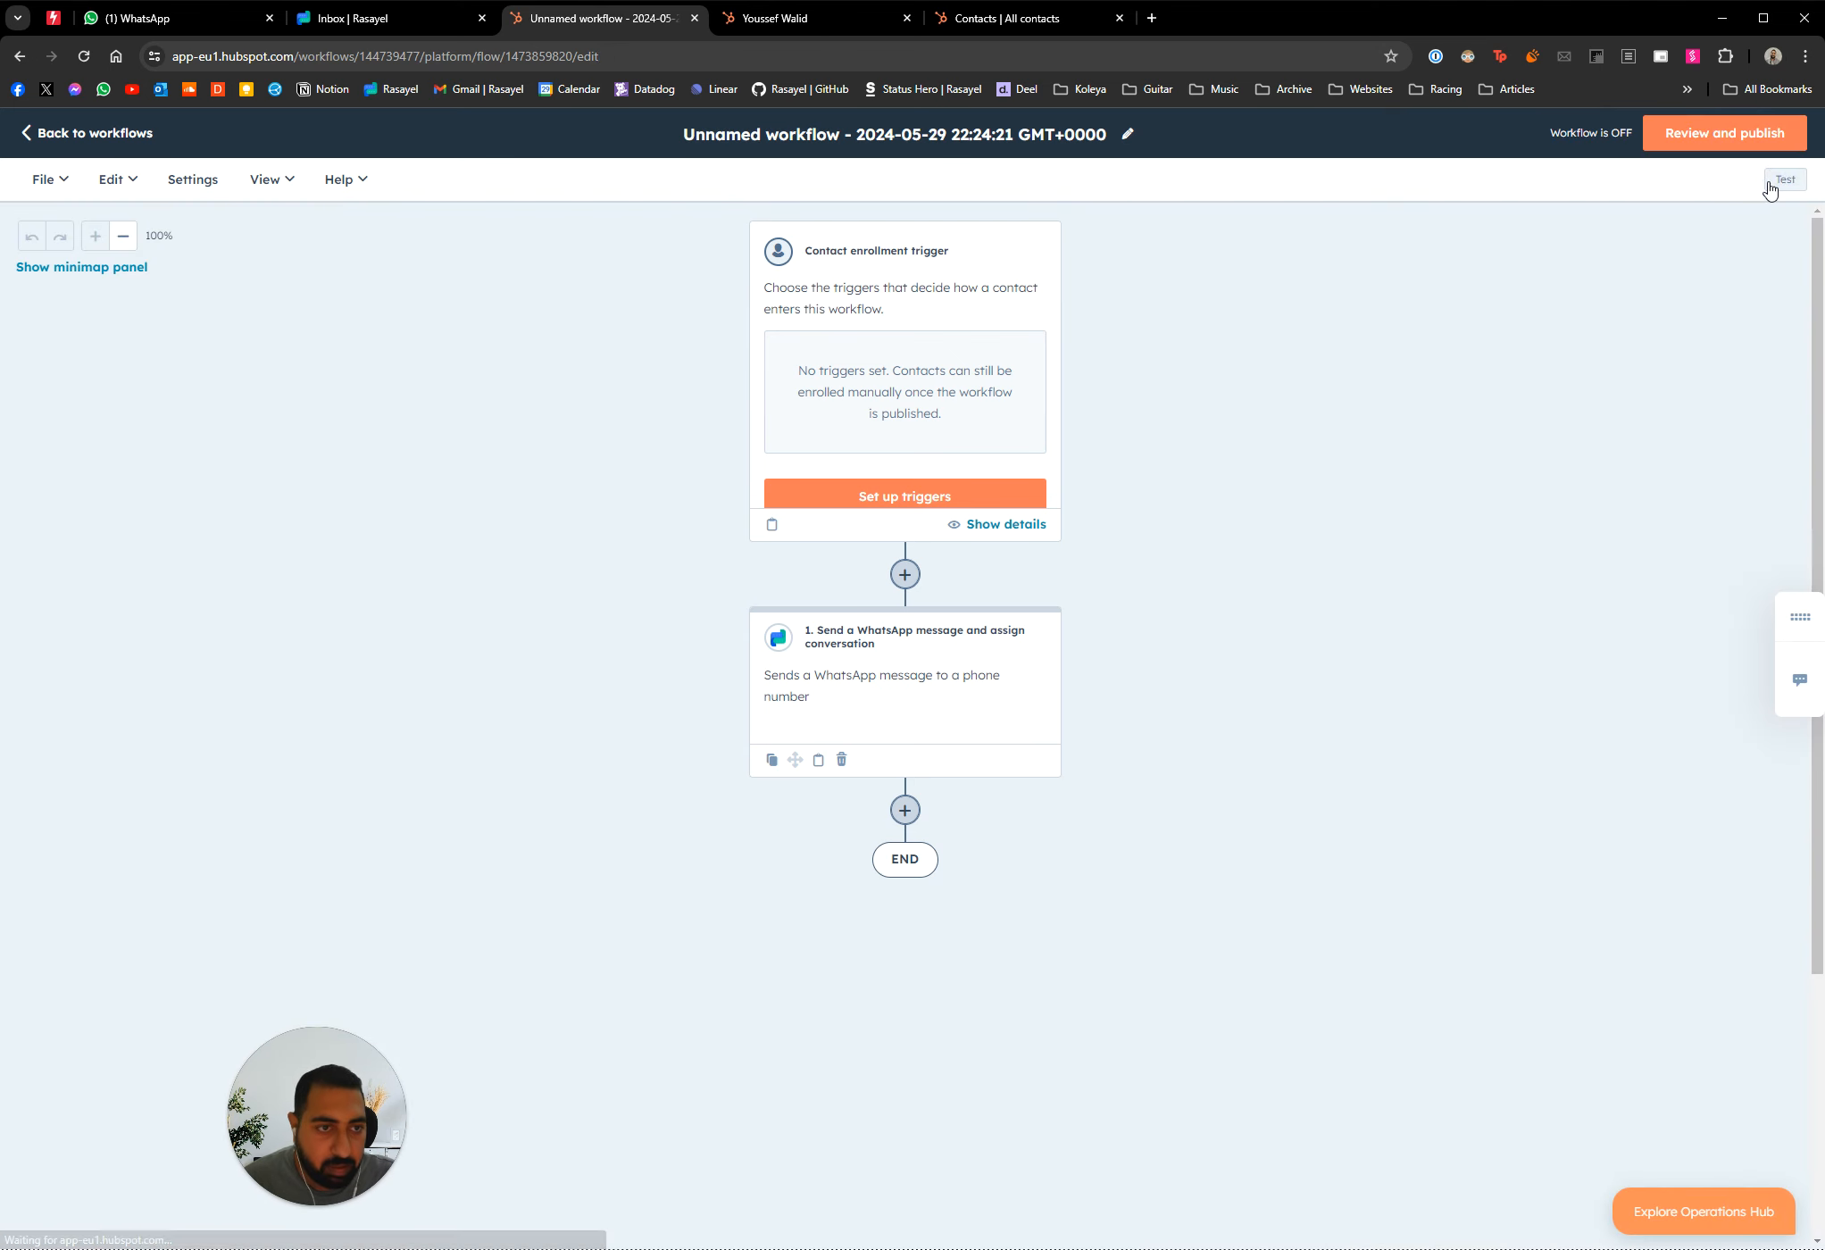
Rerun the workflow test preview for the same contact and close it
left_click(1780, 183)
left_click(1495, 473)
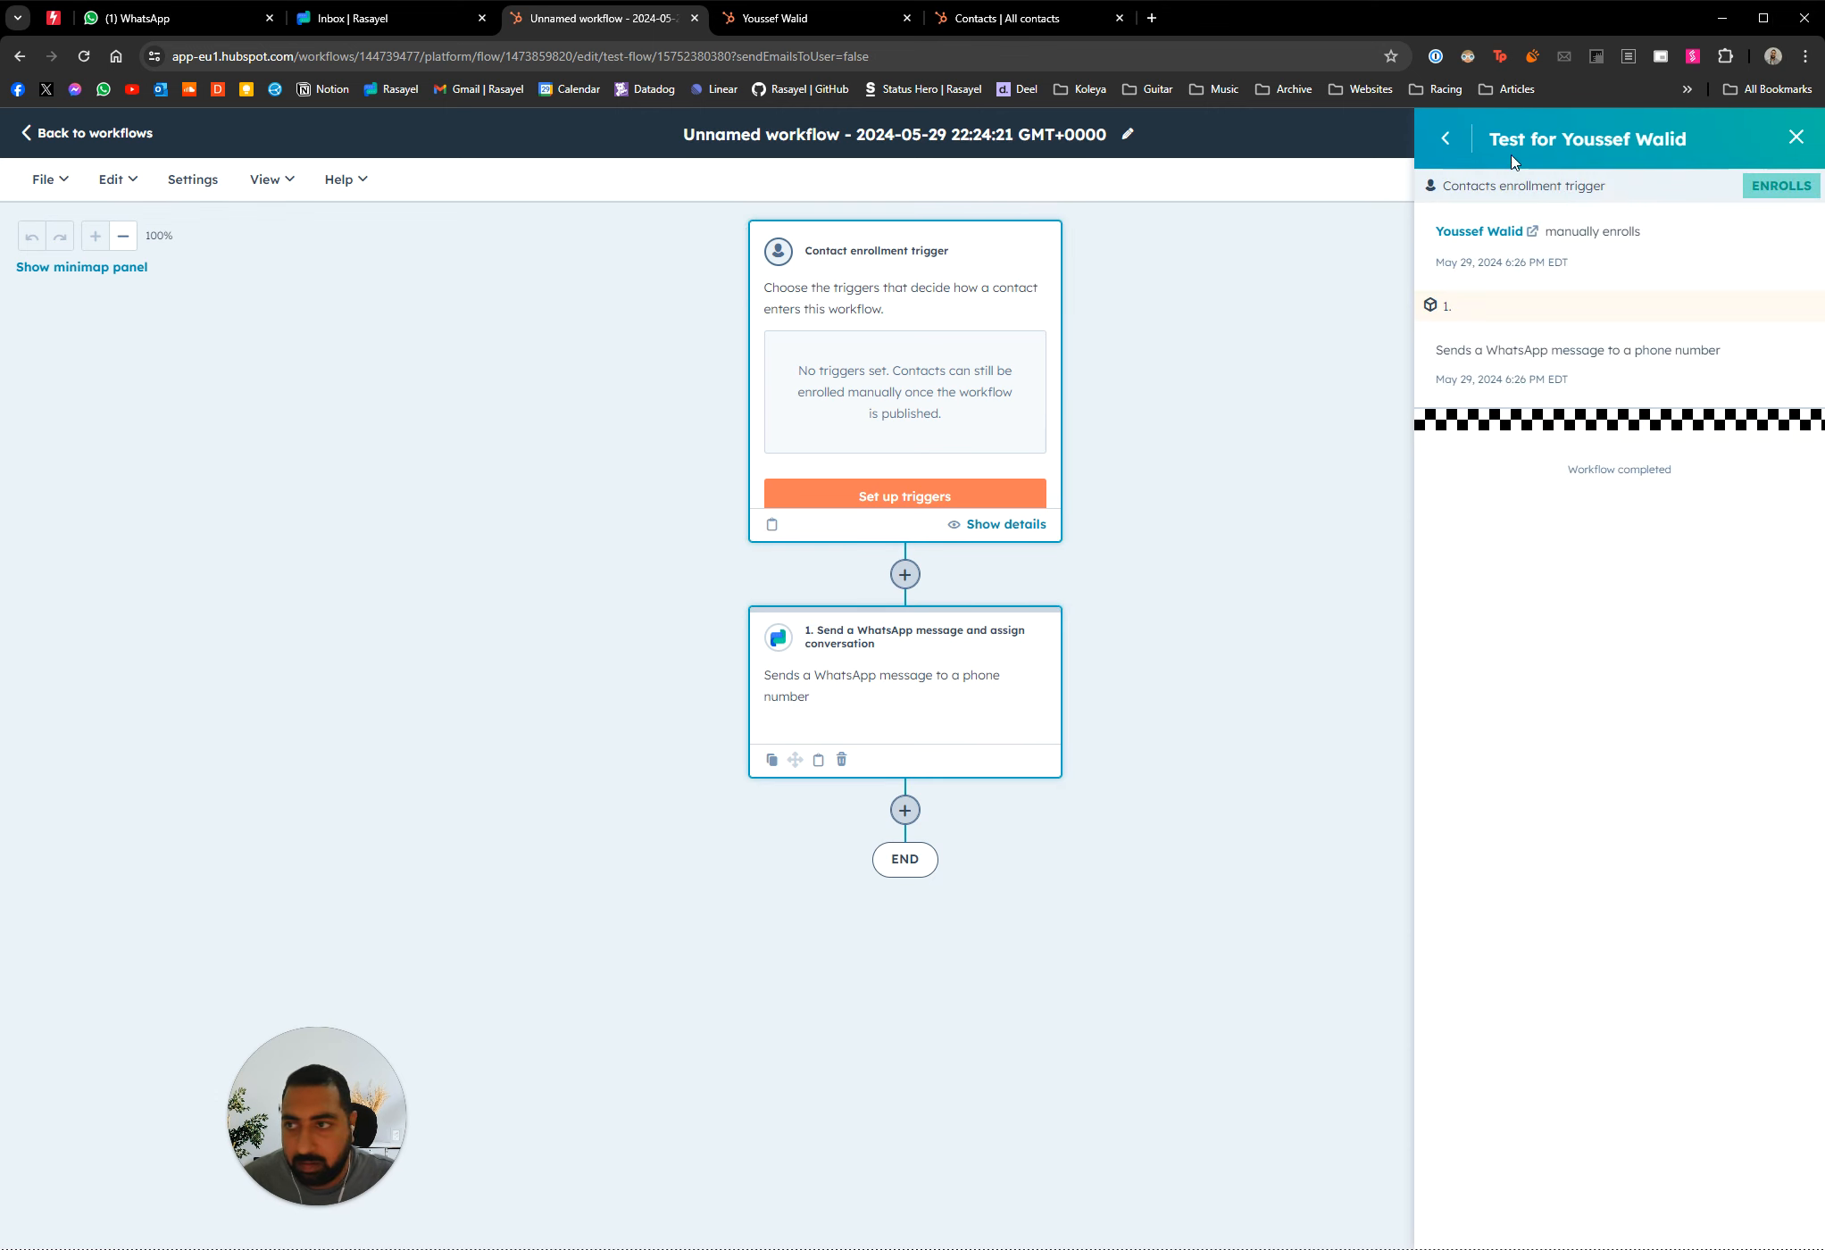
left_click(1448, 139)
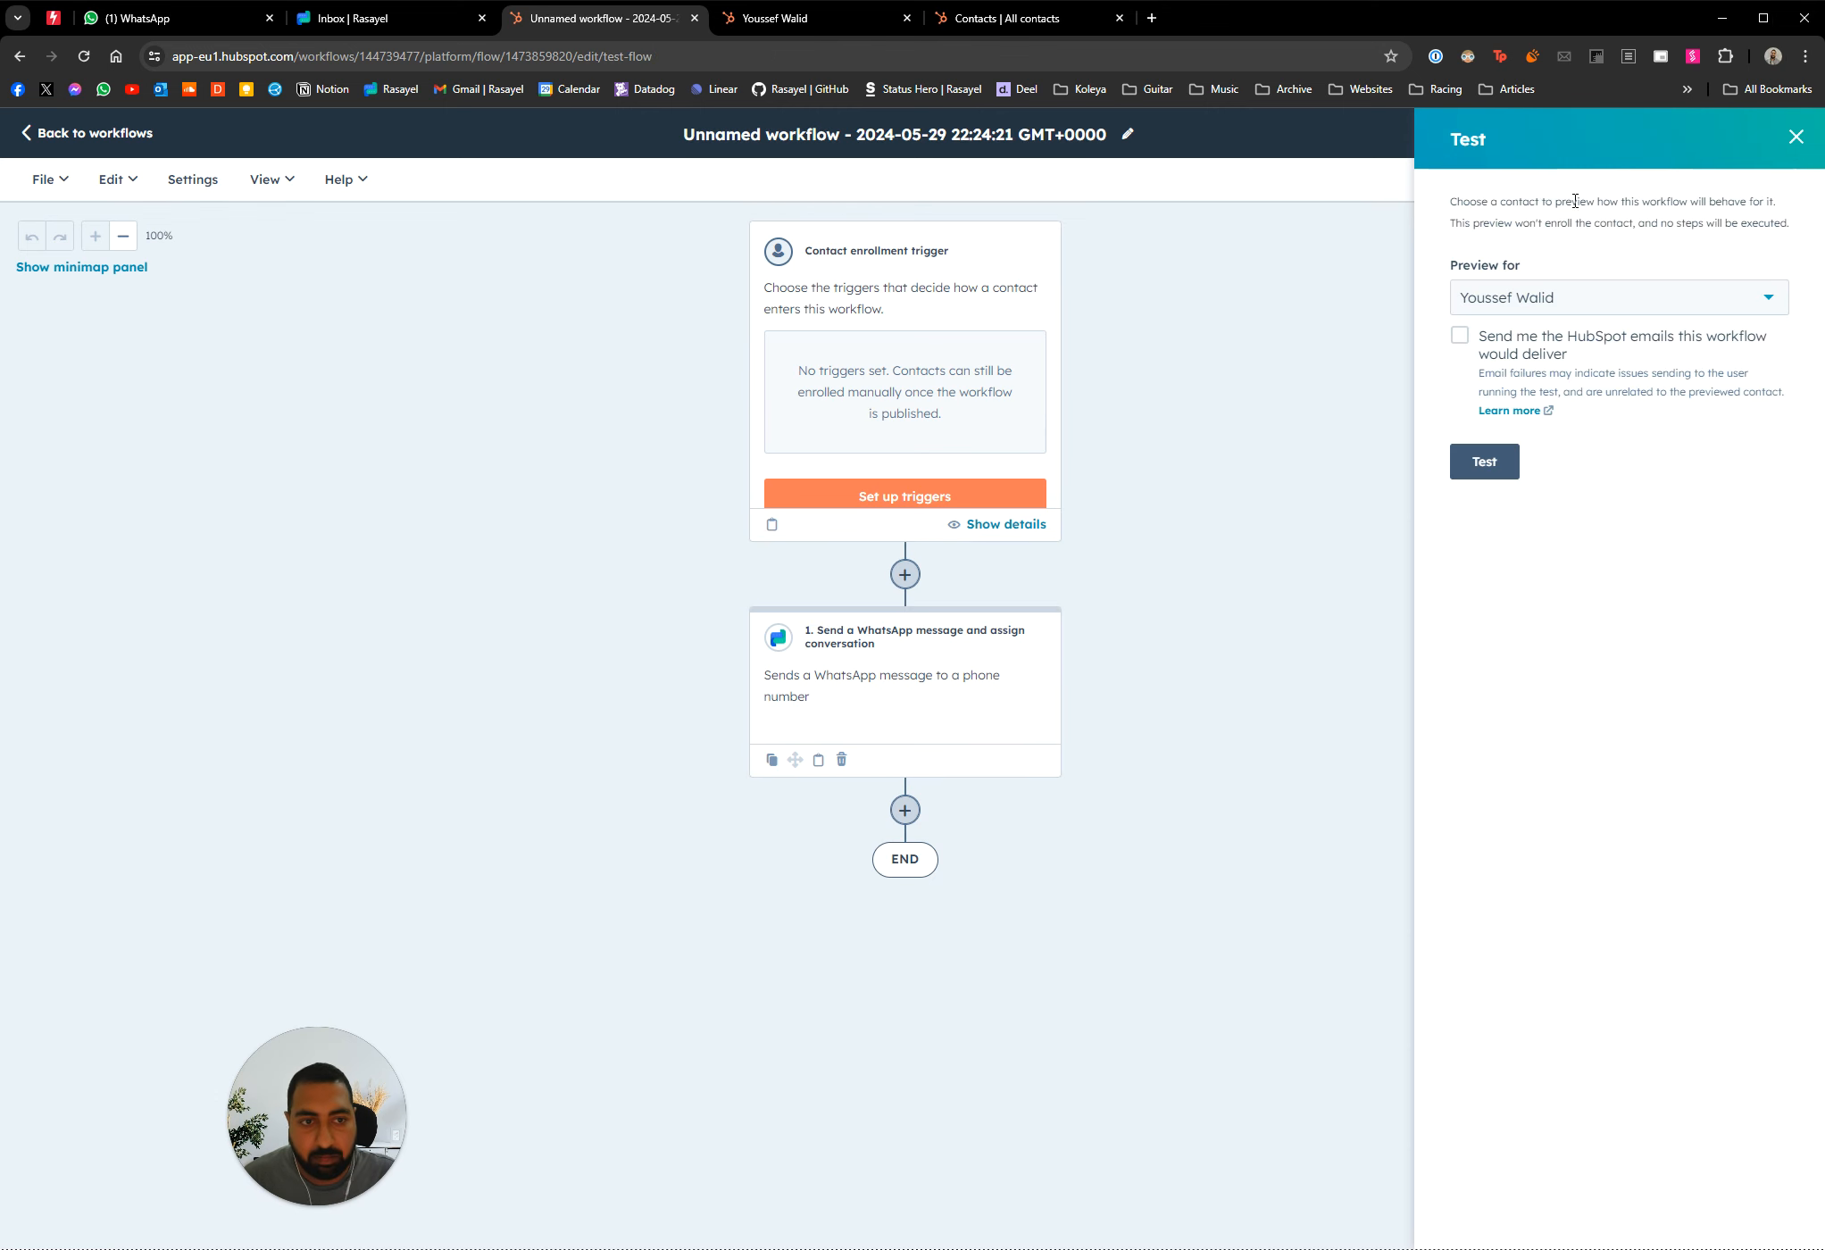
left_click(1795, 138)
Go through the enrollment, timing and connections review stages and turn the workflow on
left_click(1725, 136)
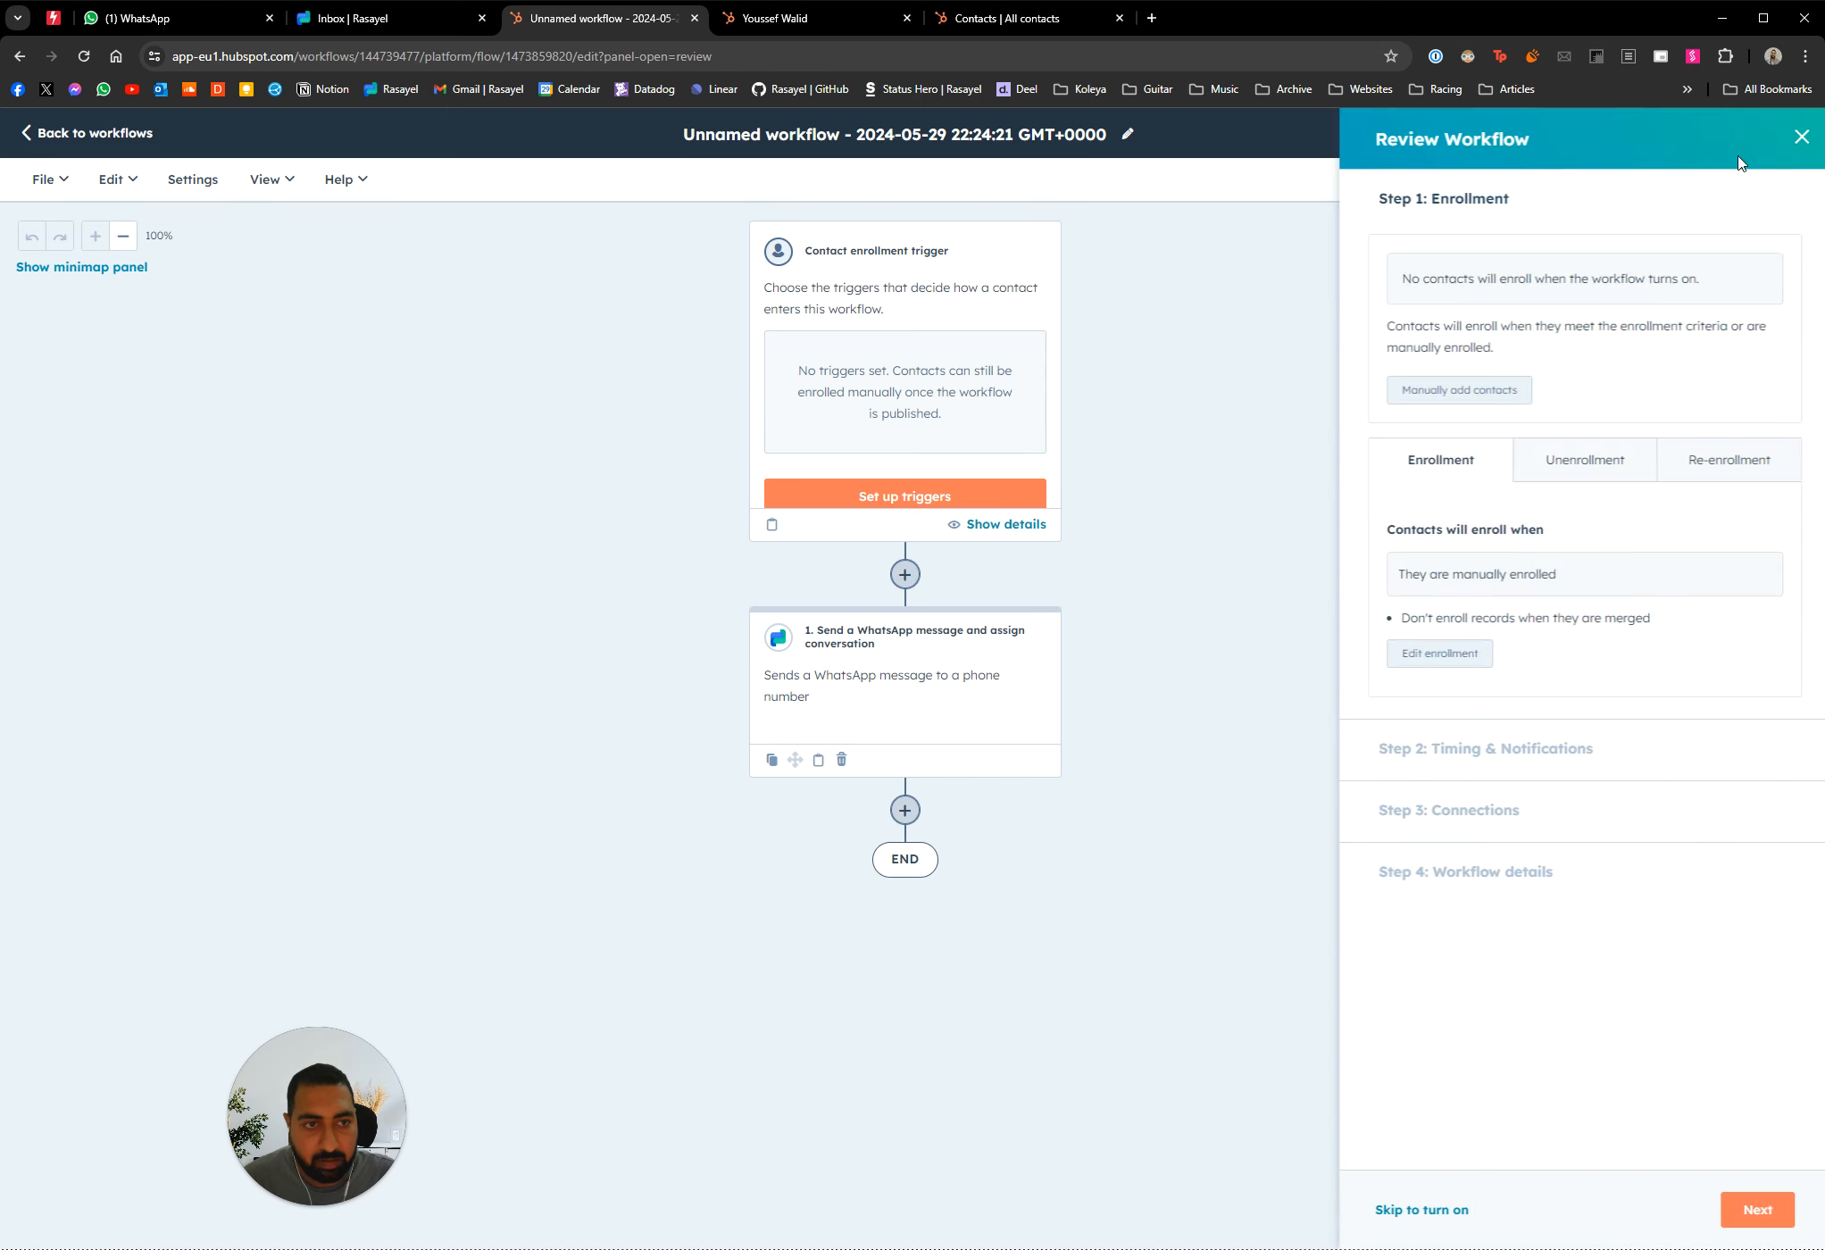
left_click(1750, 1217)
left_click(1748, 1219)
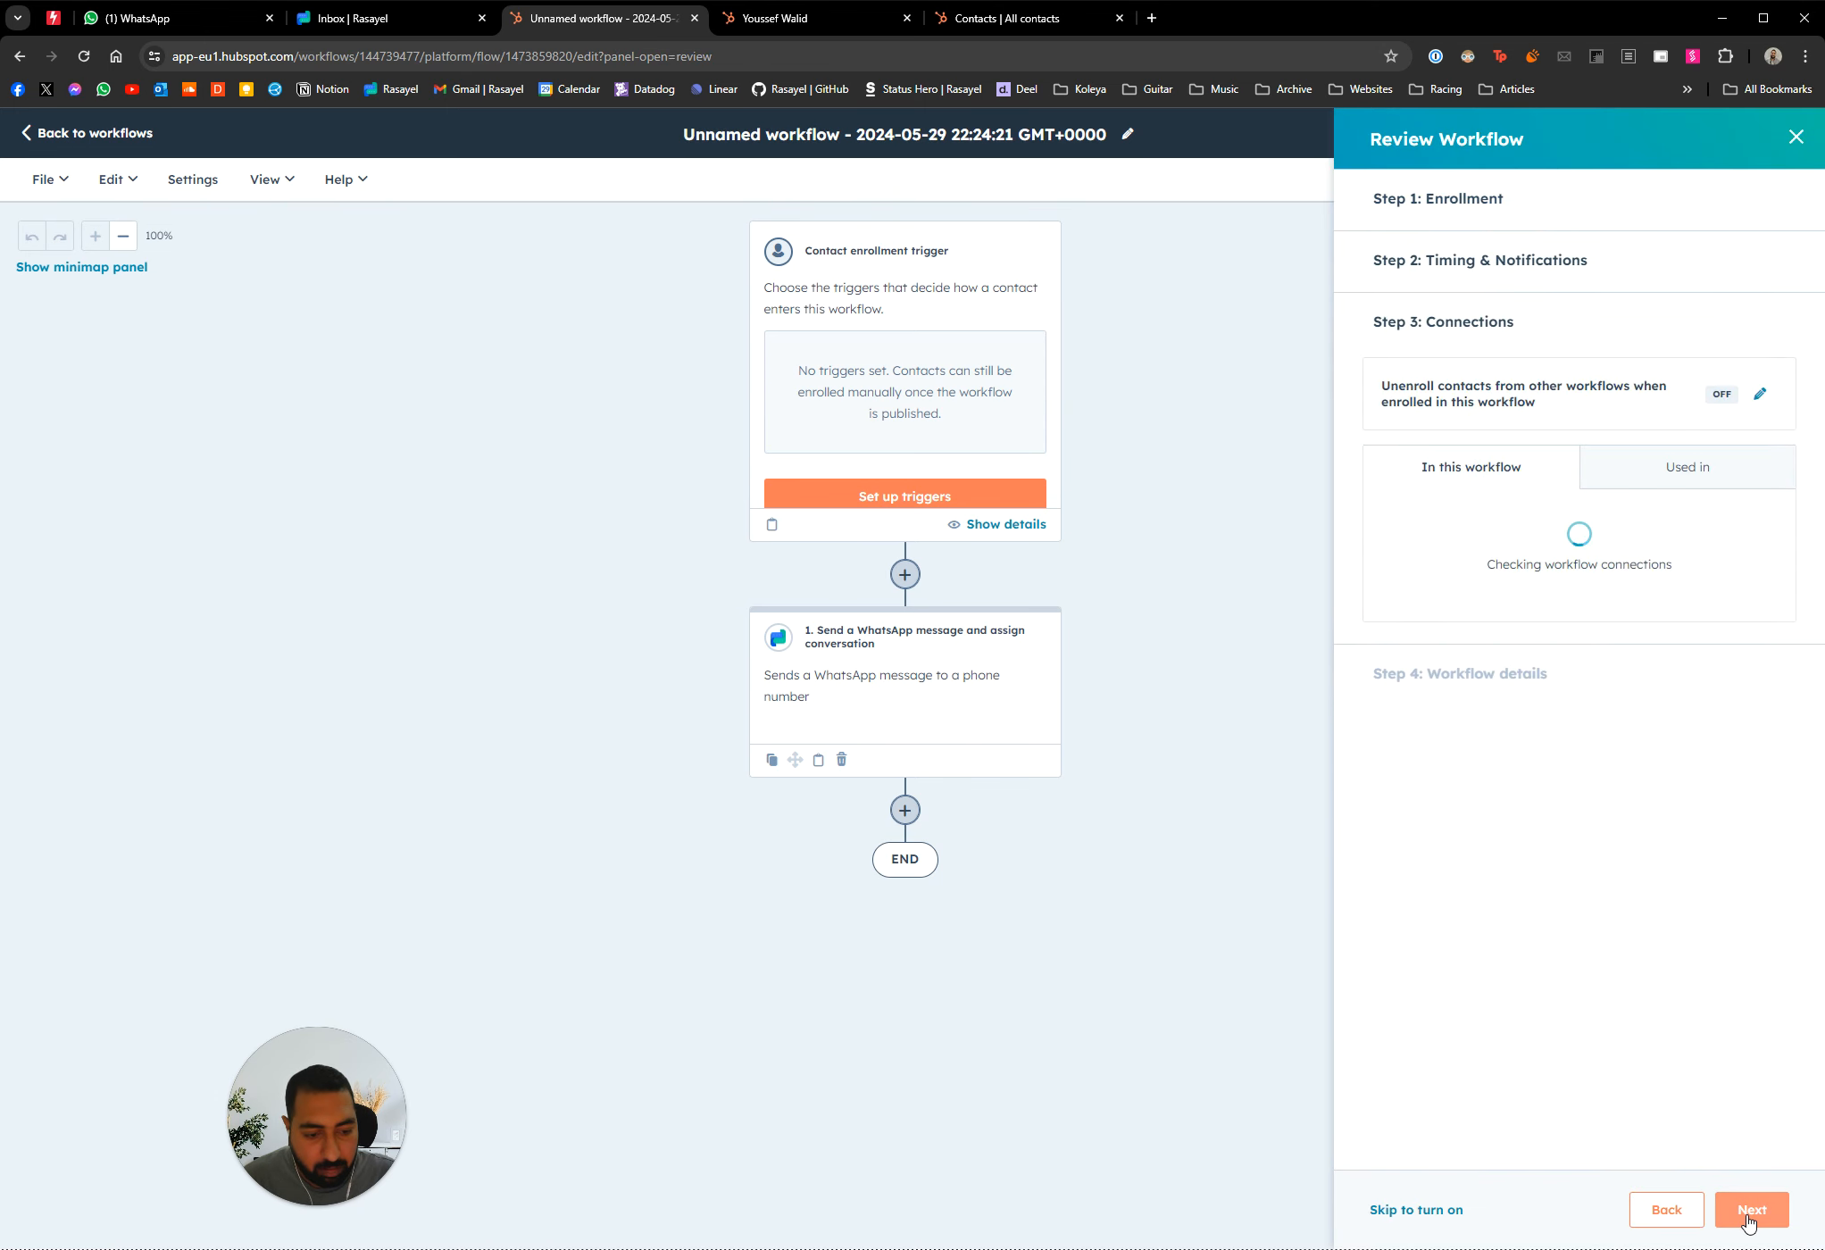
left_click(1750, 1214)
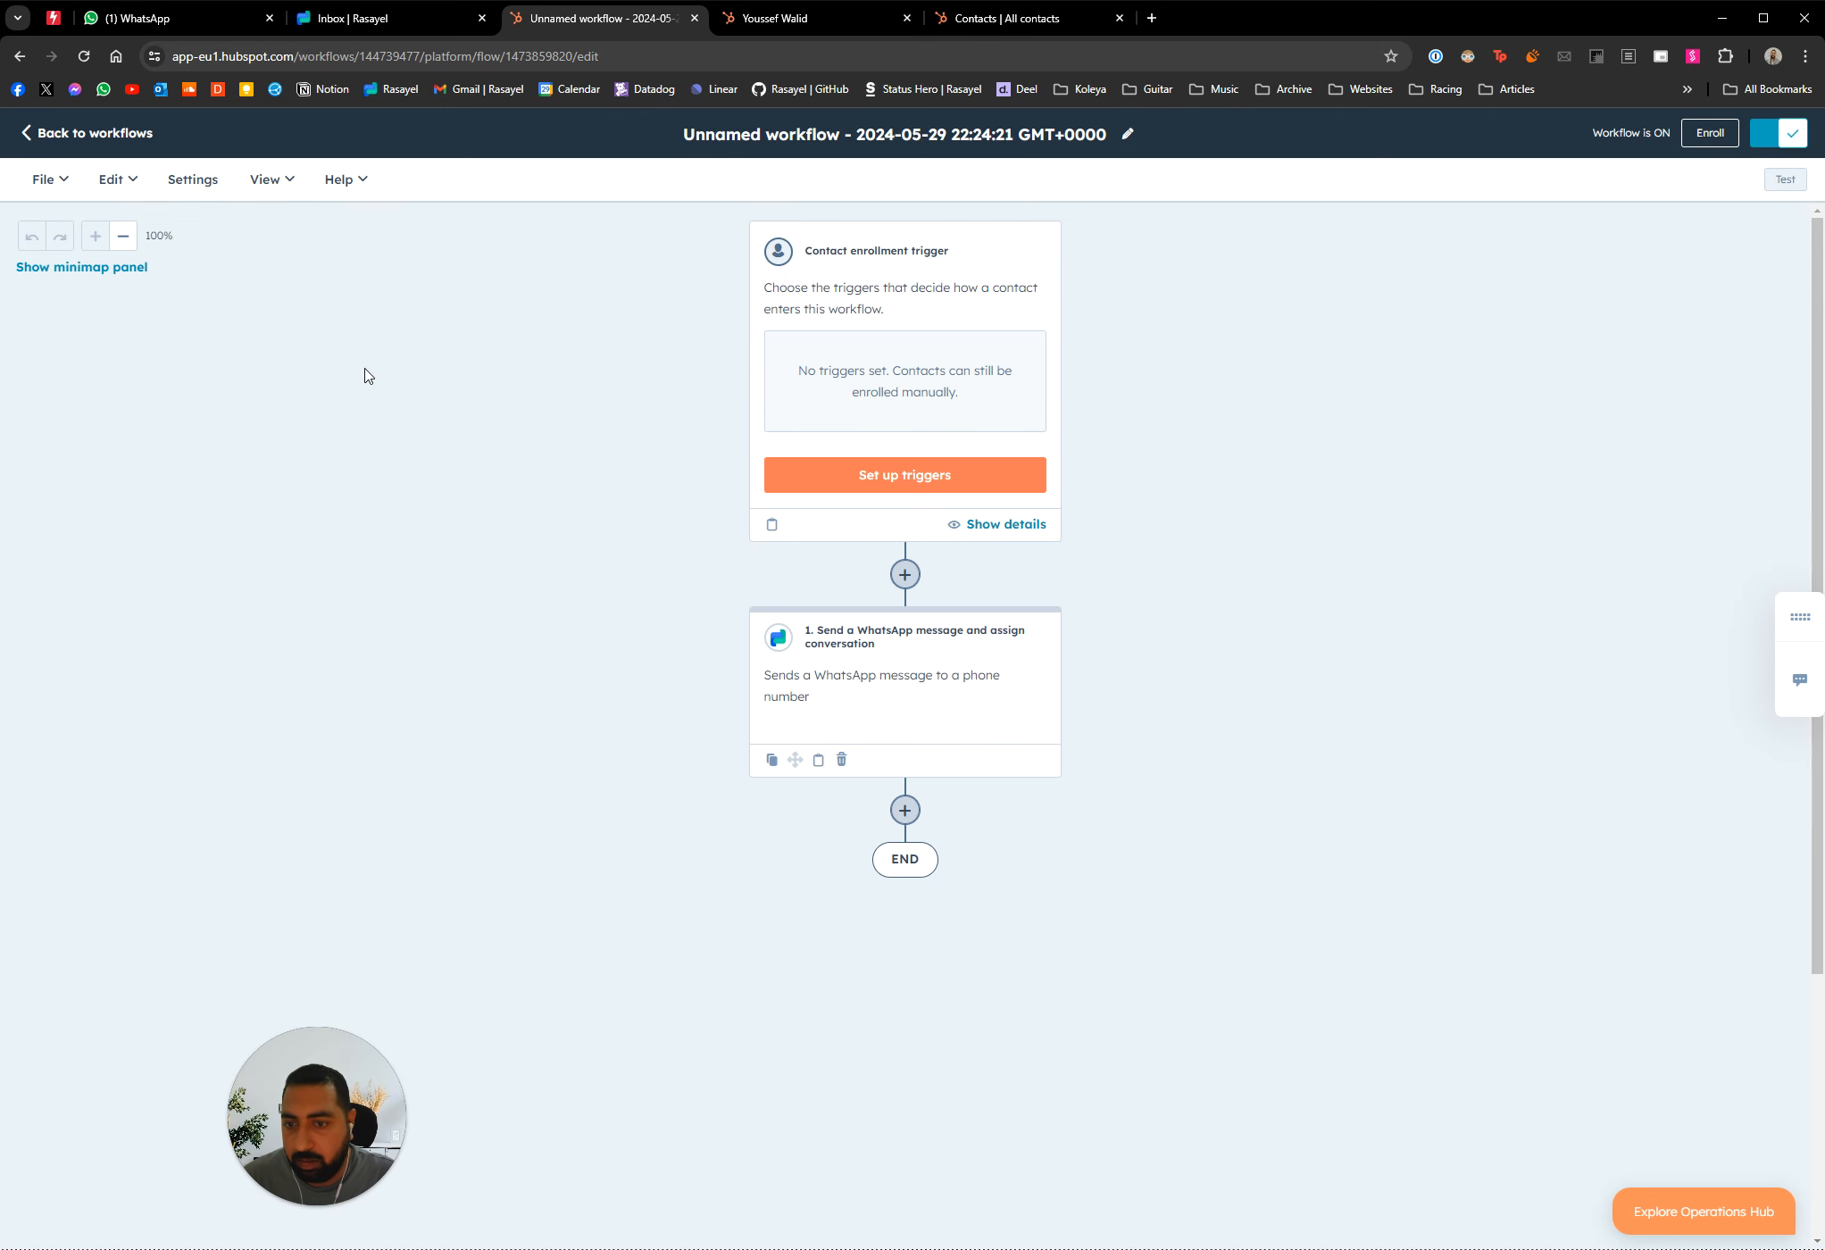
Check the Blue Shirt Co chat in WhatsApp for a workflow message and return to the HubSpot workflow
left_click(138, 18)
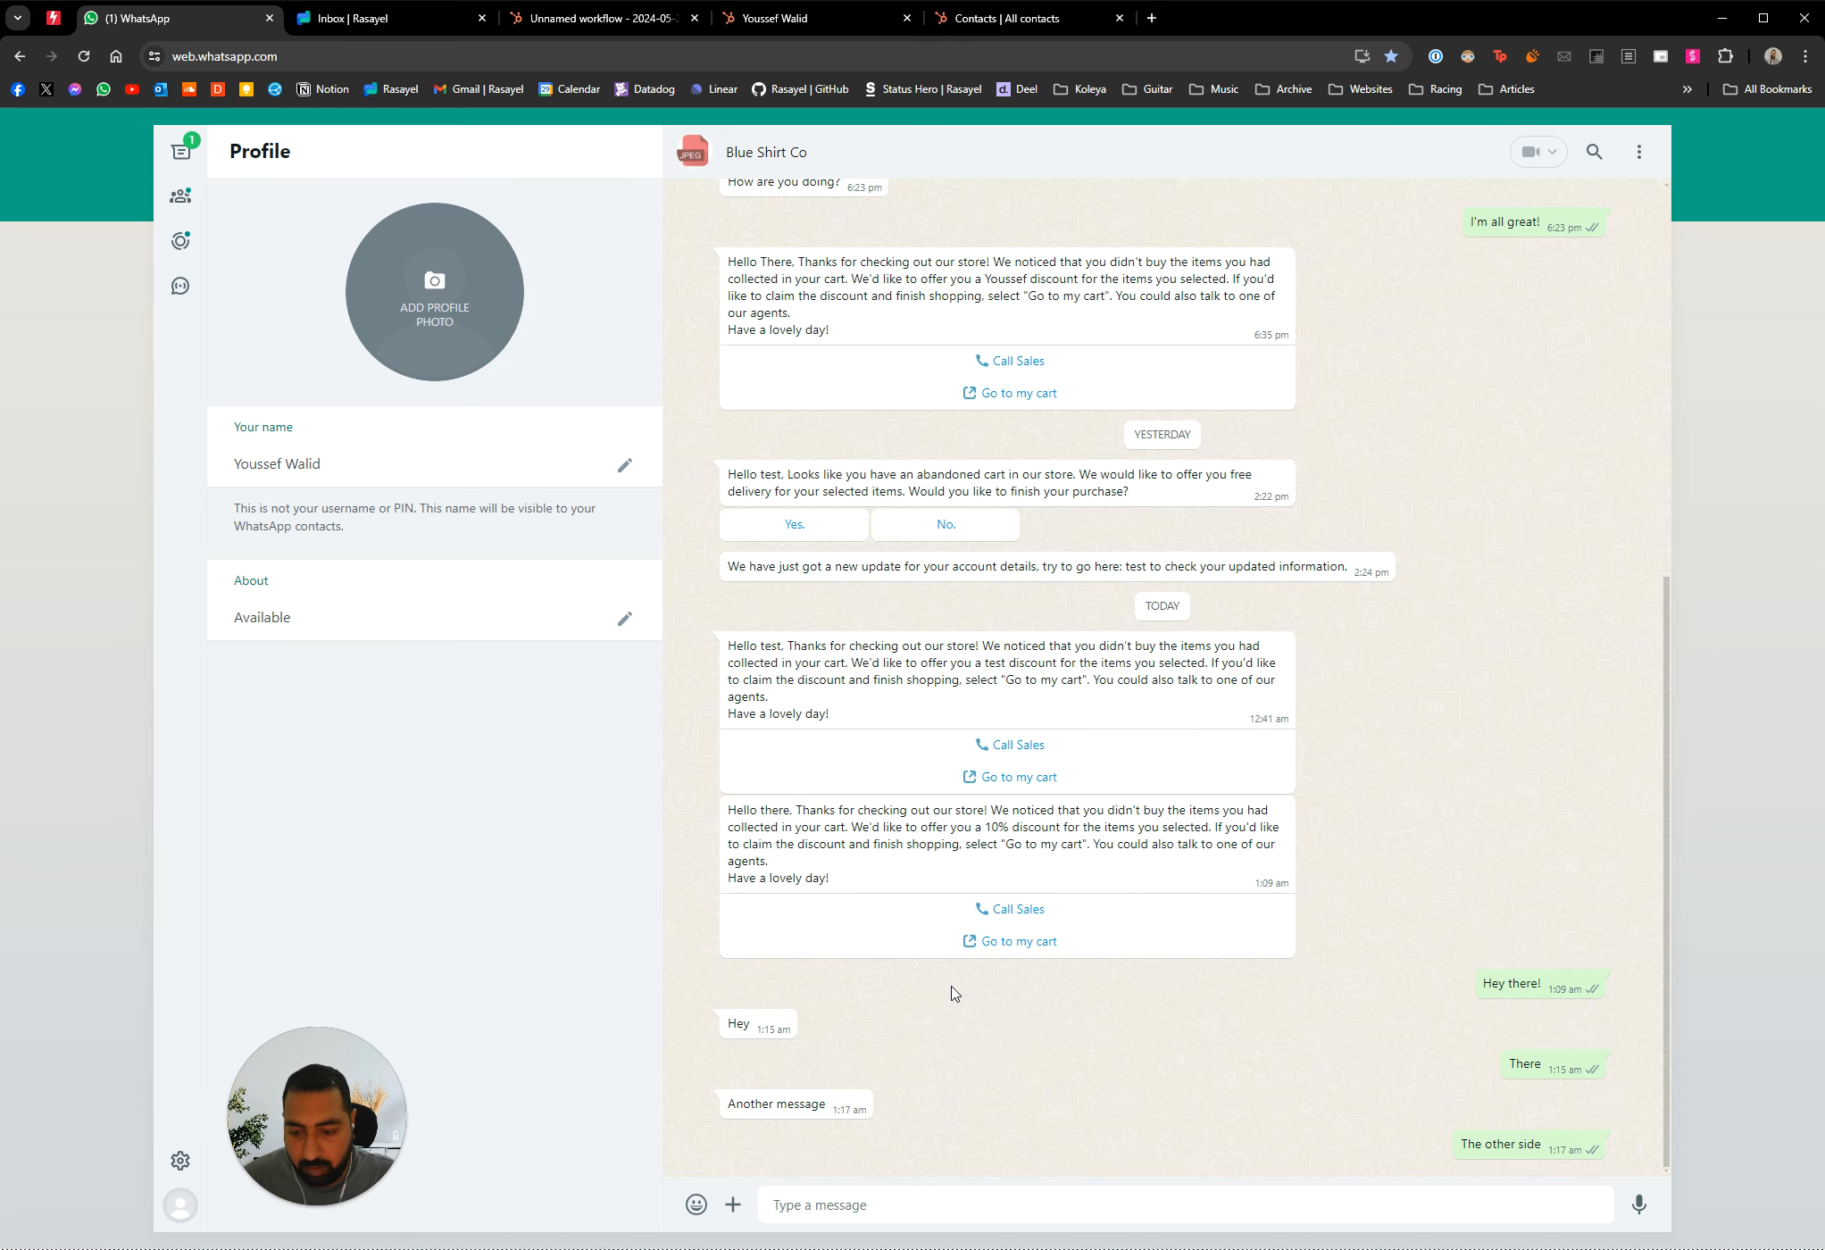
left_click(568, 17)
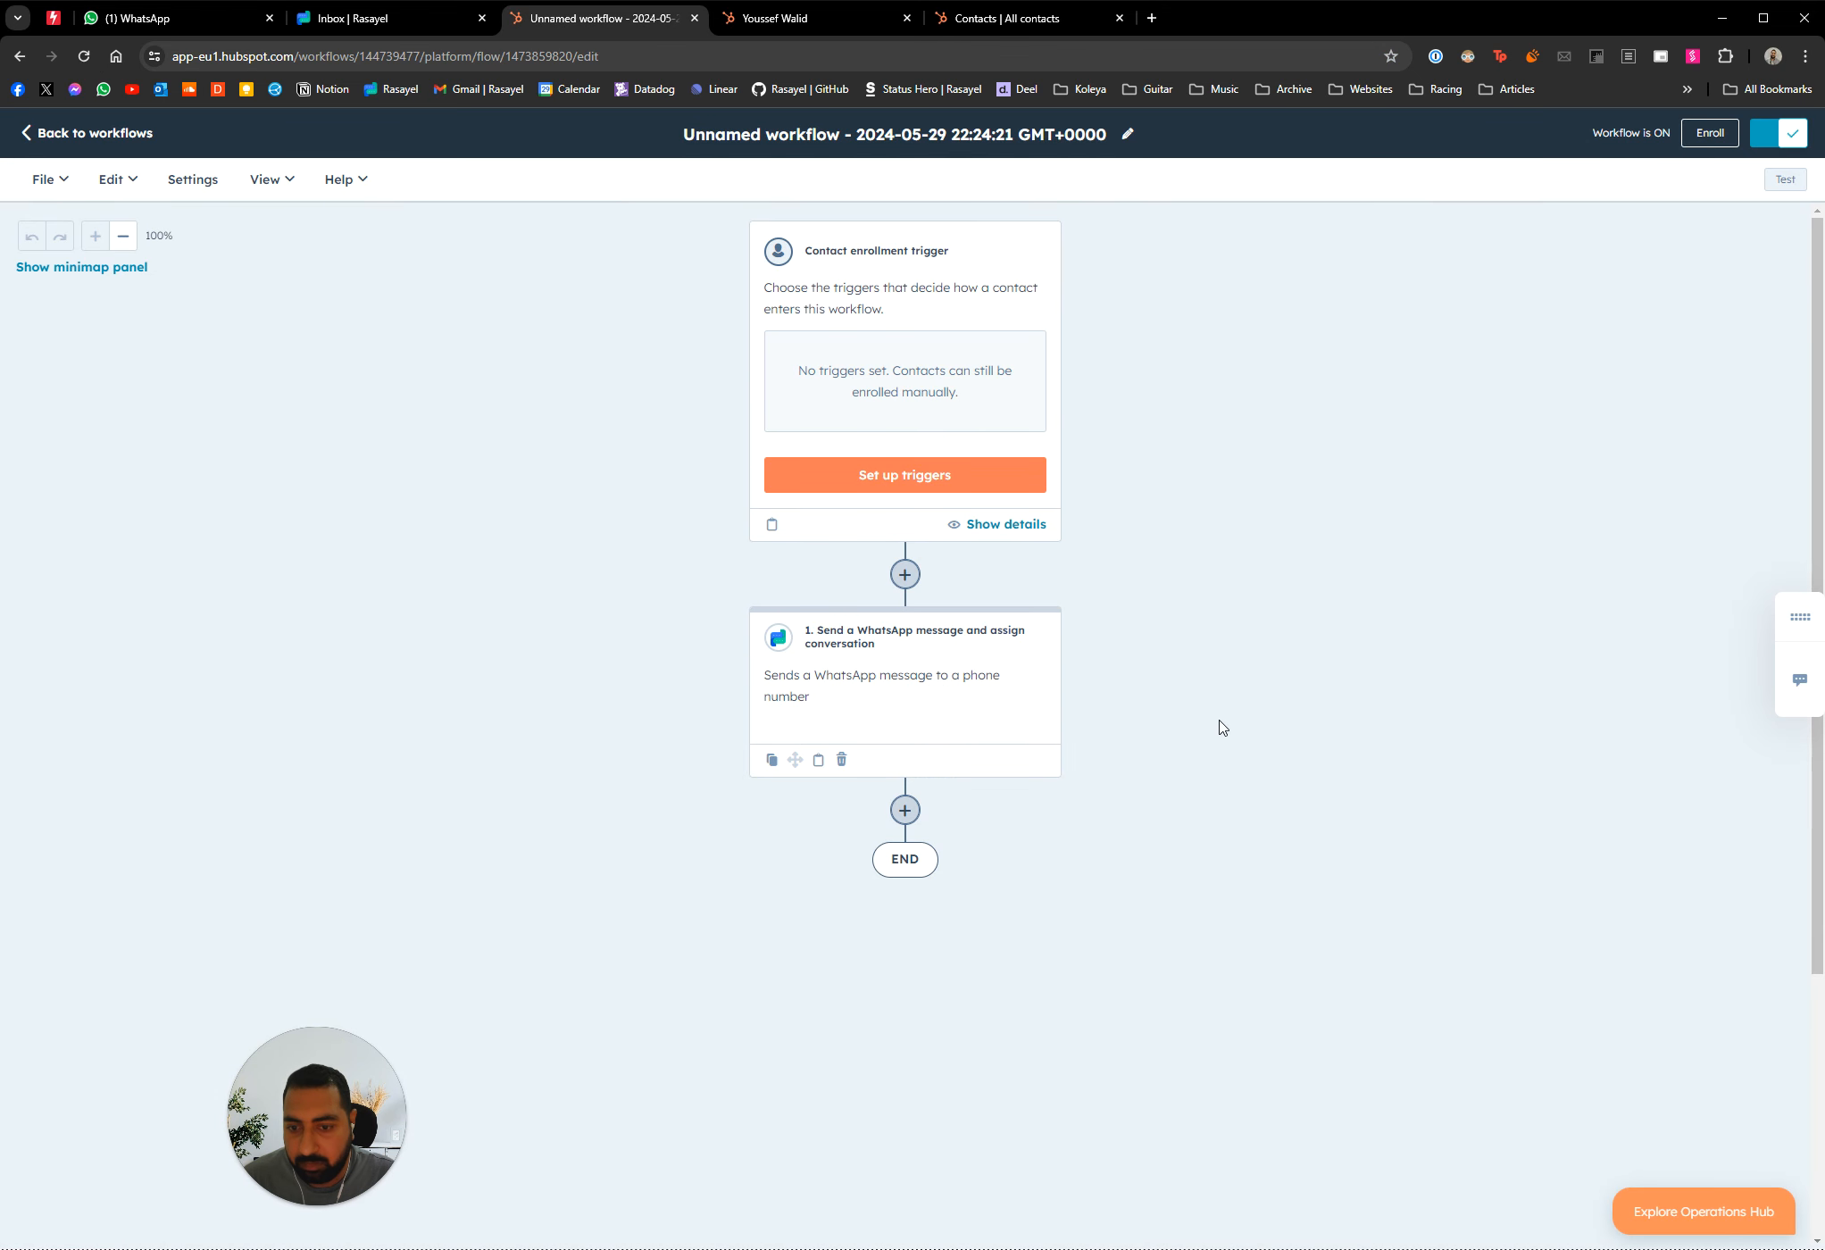
left_click_drag(328, 1143, 203, 1137)
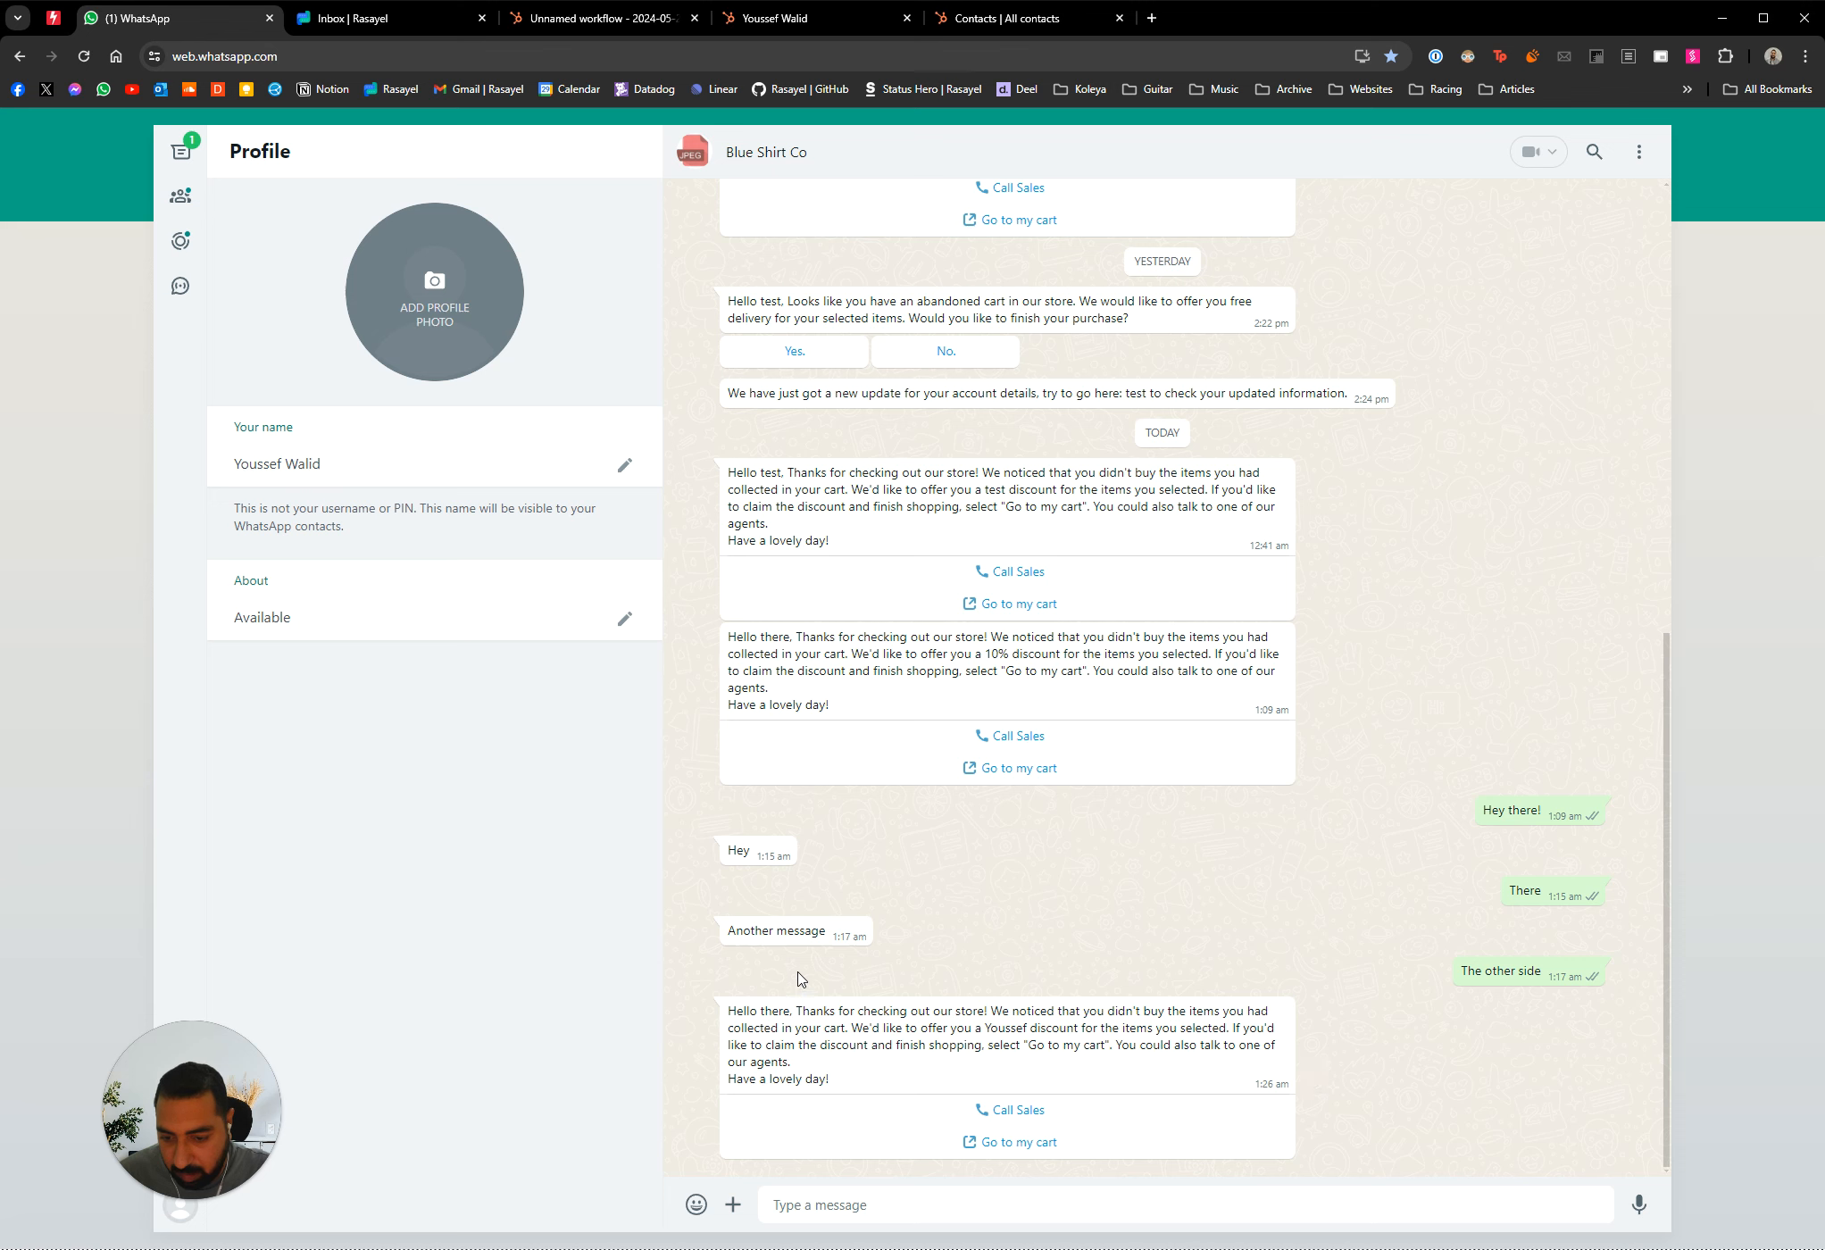
Inspect the filled-in variables of the newest WhatsApp message, view its copy in the Rasayel inbox, and return to the HubSpot workflow
double_click(774, 1011)
double_click(1003, 1028)
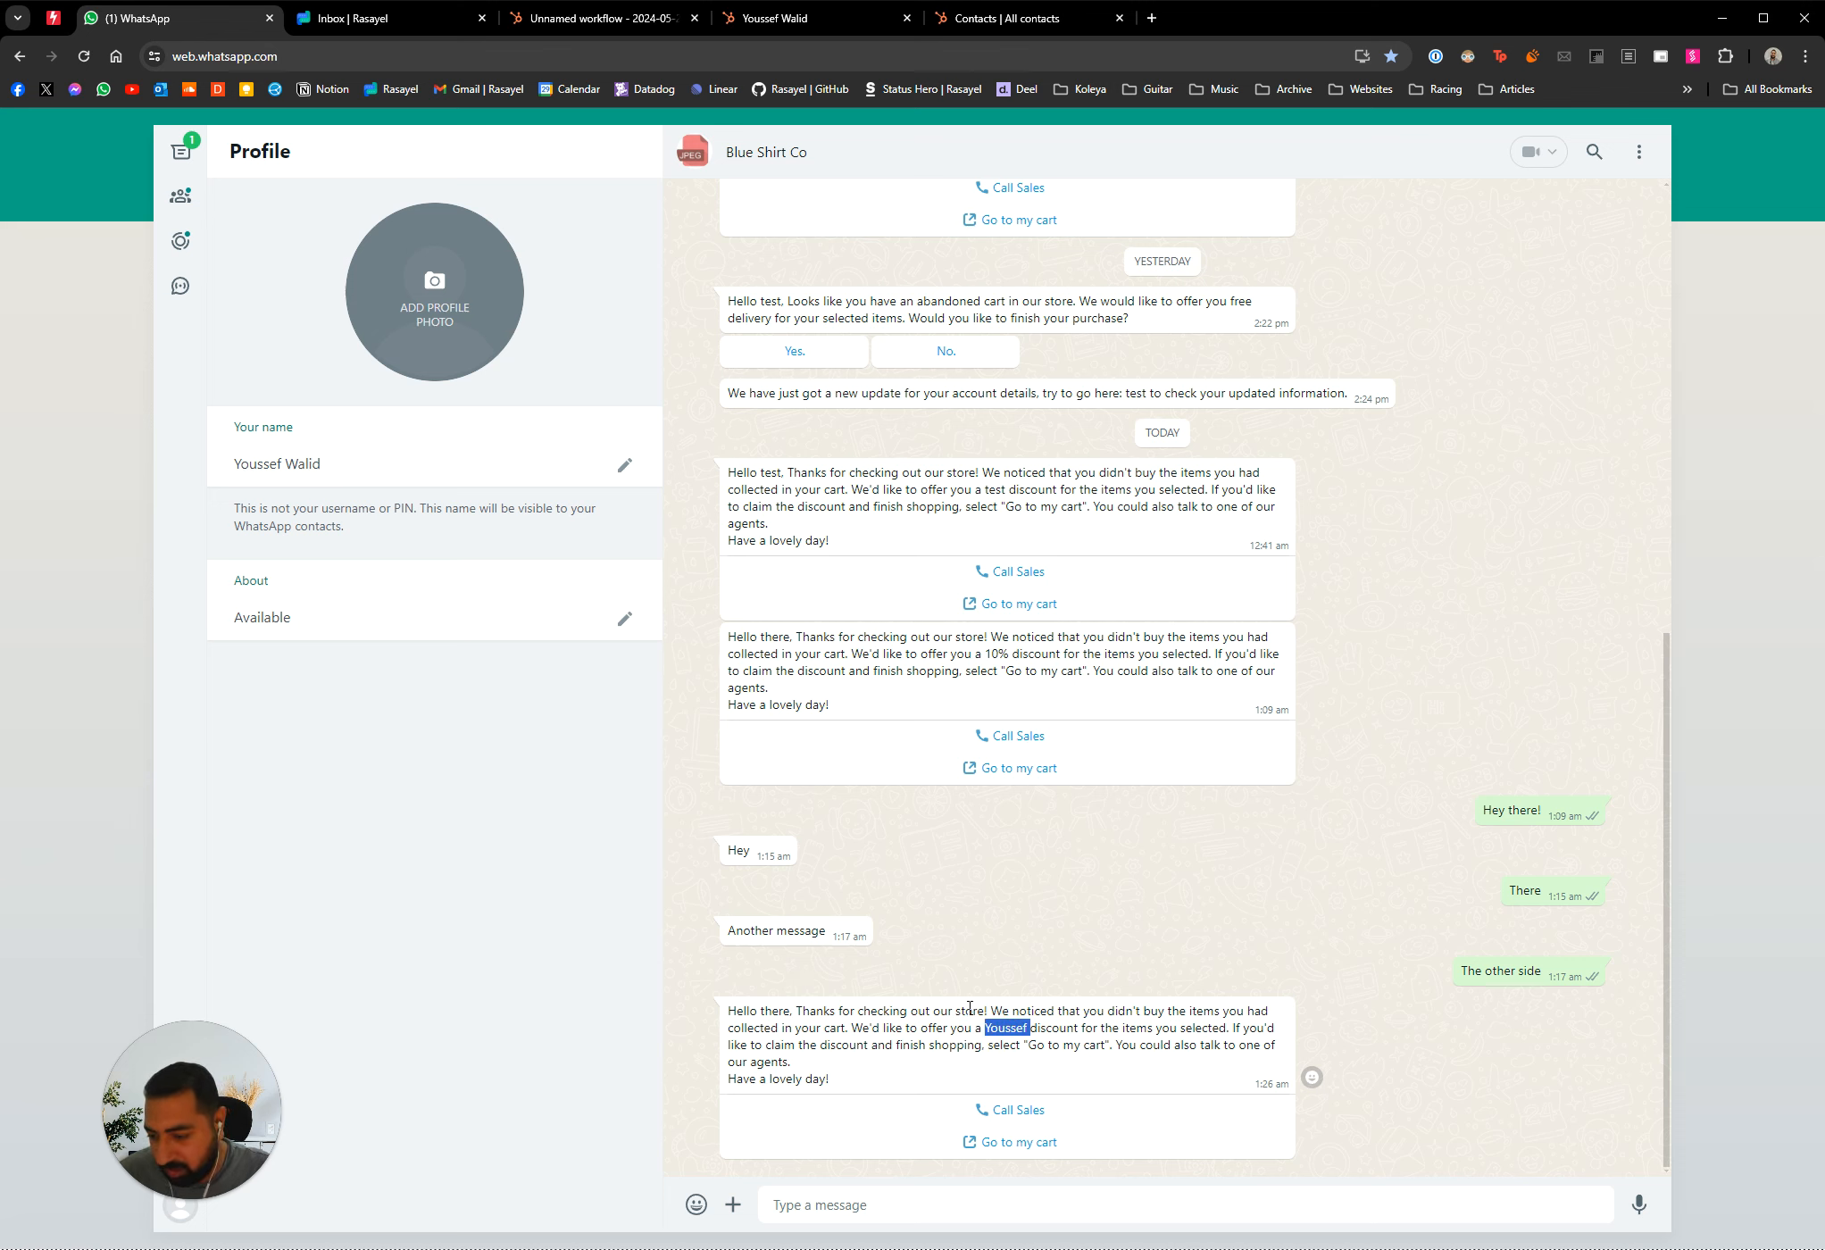
left_click(393, 20)
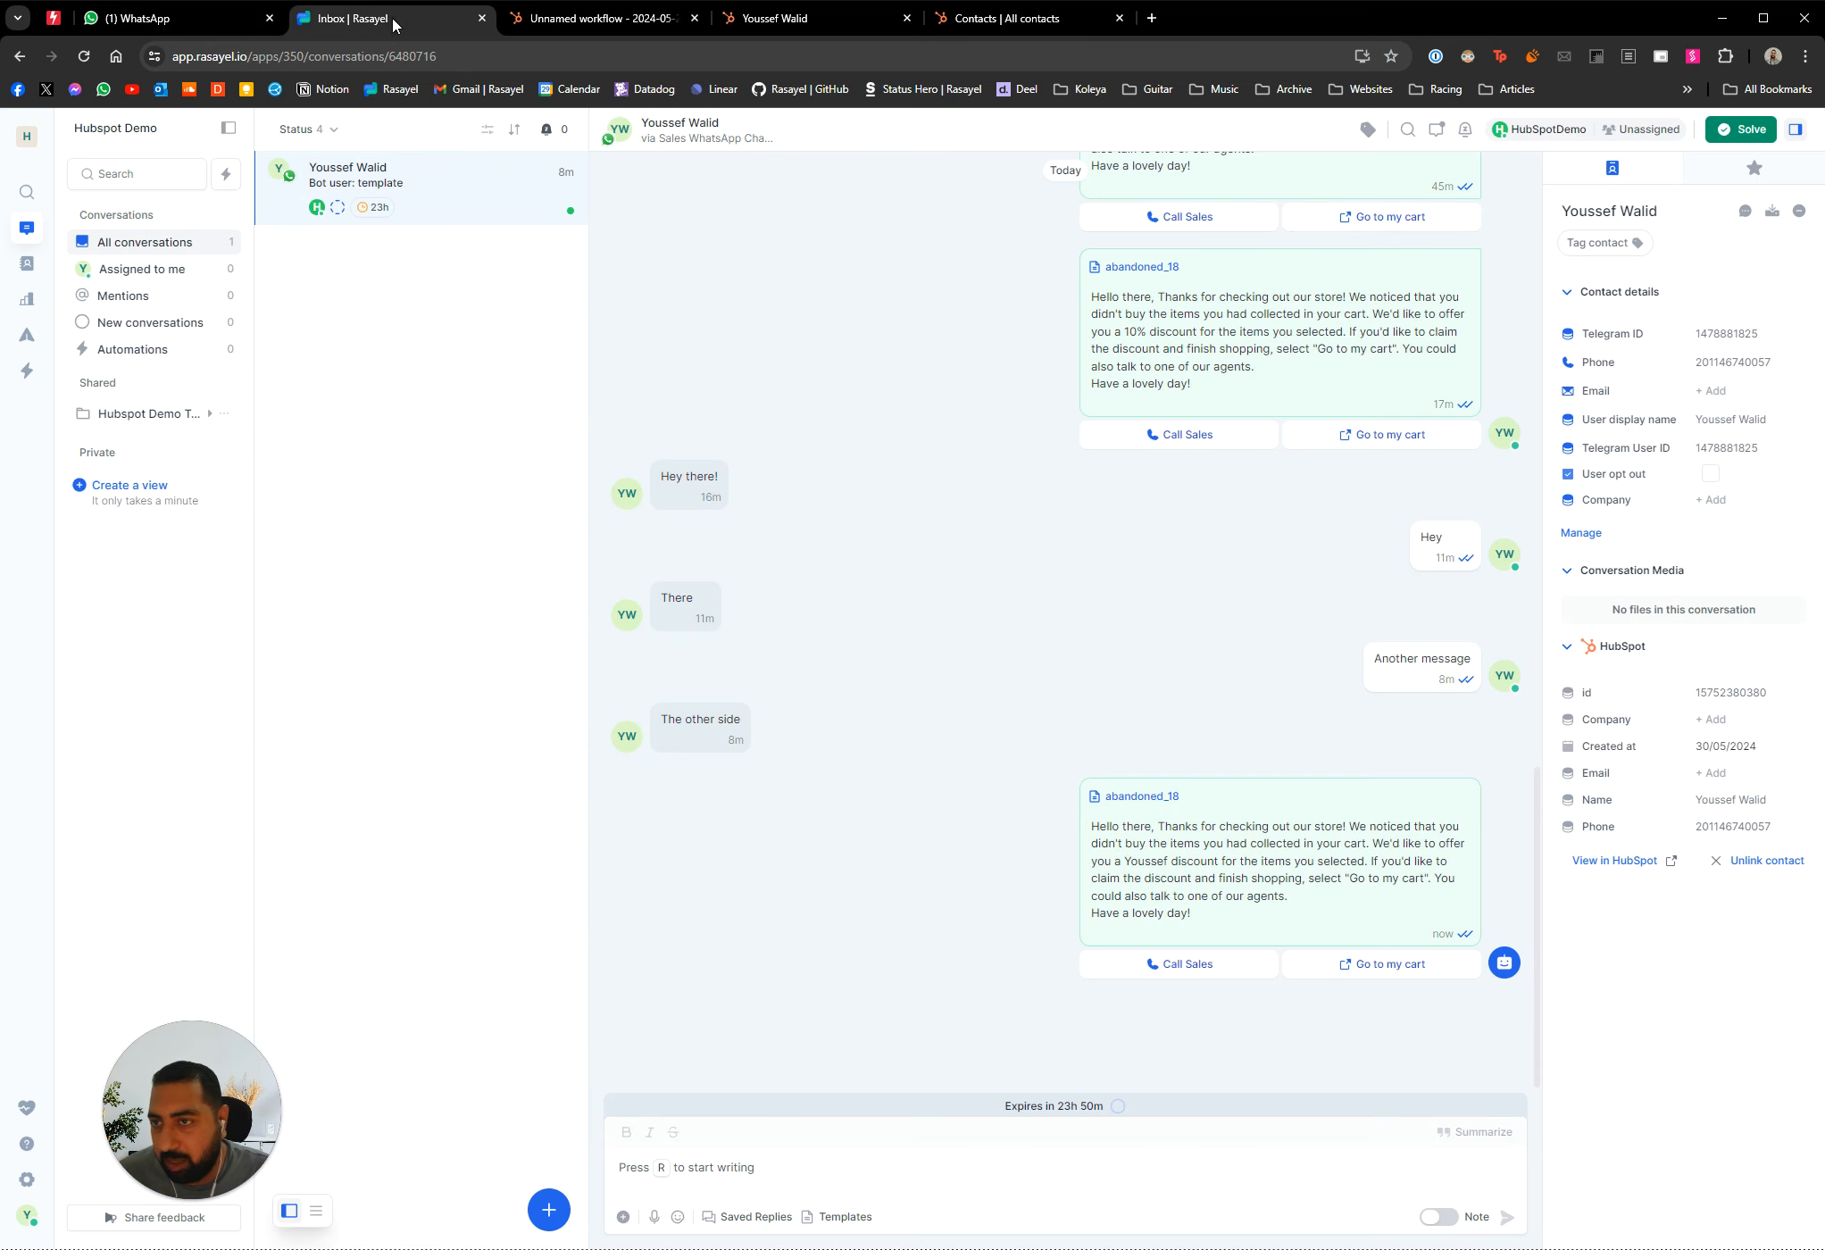
left_click(593, 18)
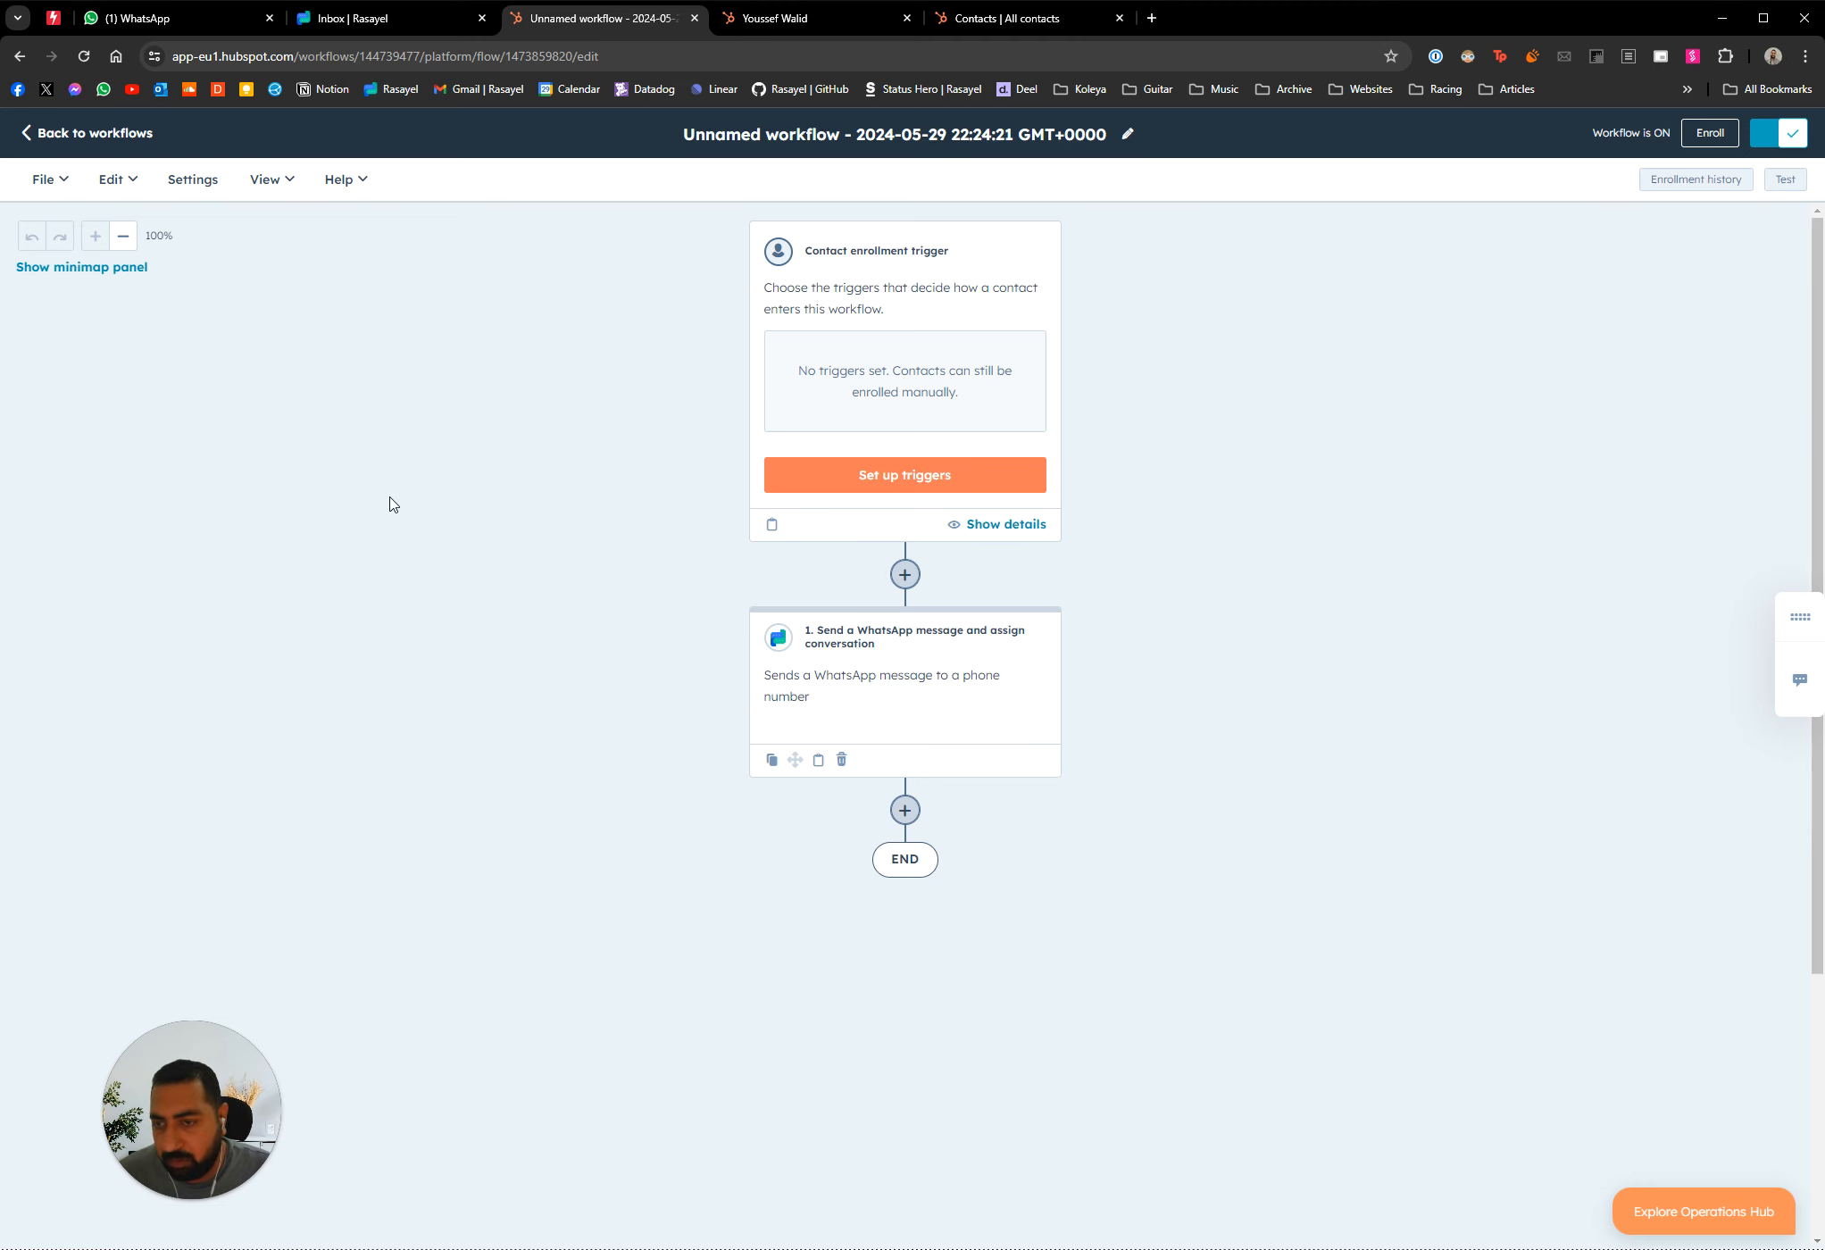
Leave the workflow editor for the workflows list, switch to Rasayel and view the HubSpot integration settings
mouse_move(363, 34)
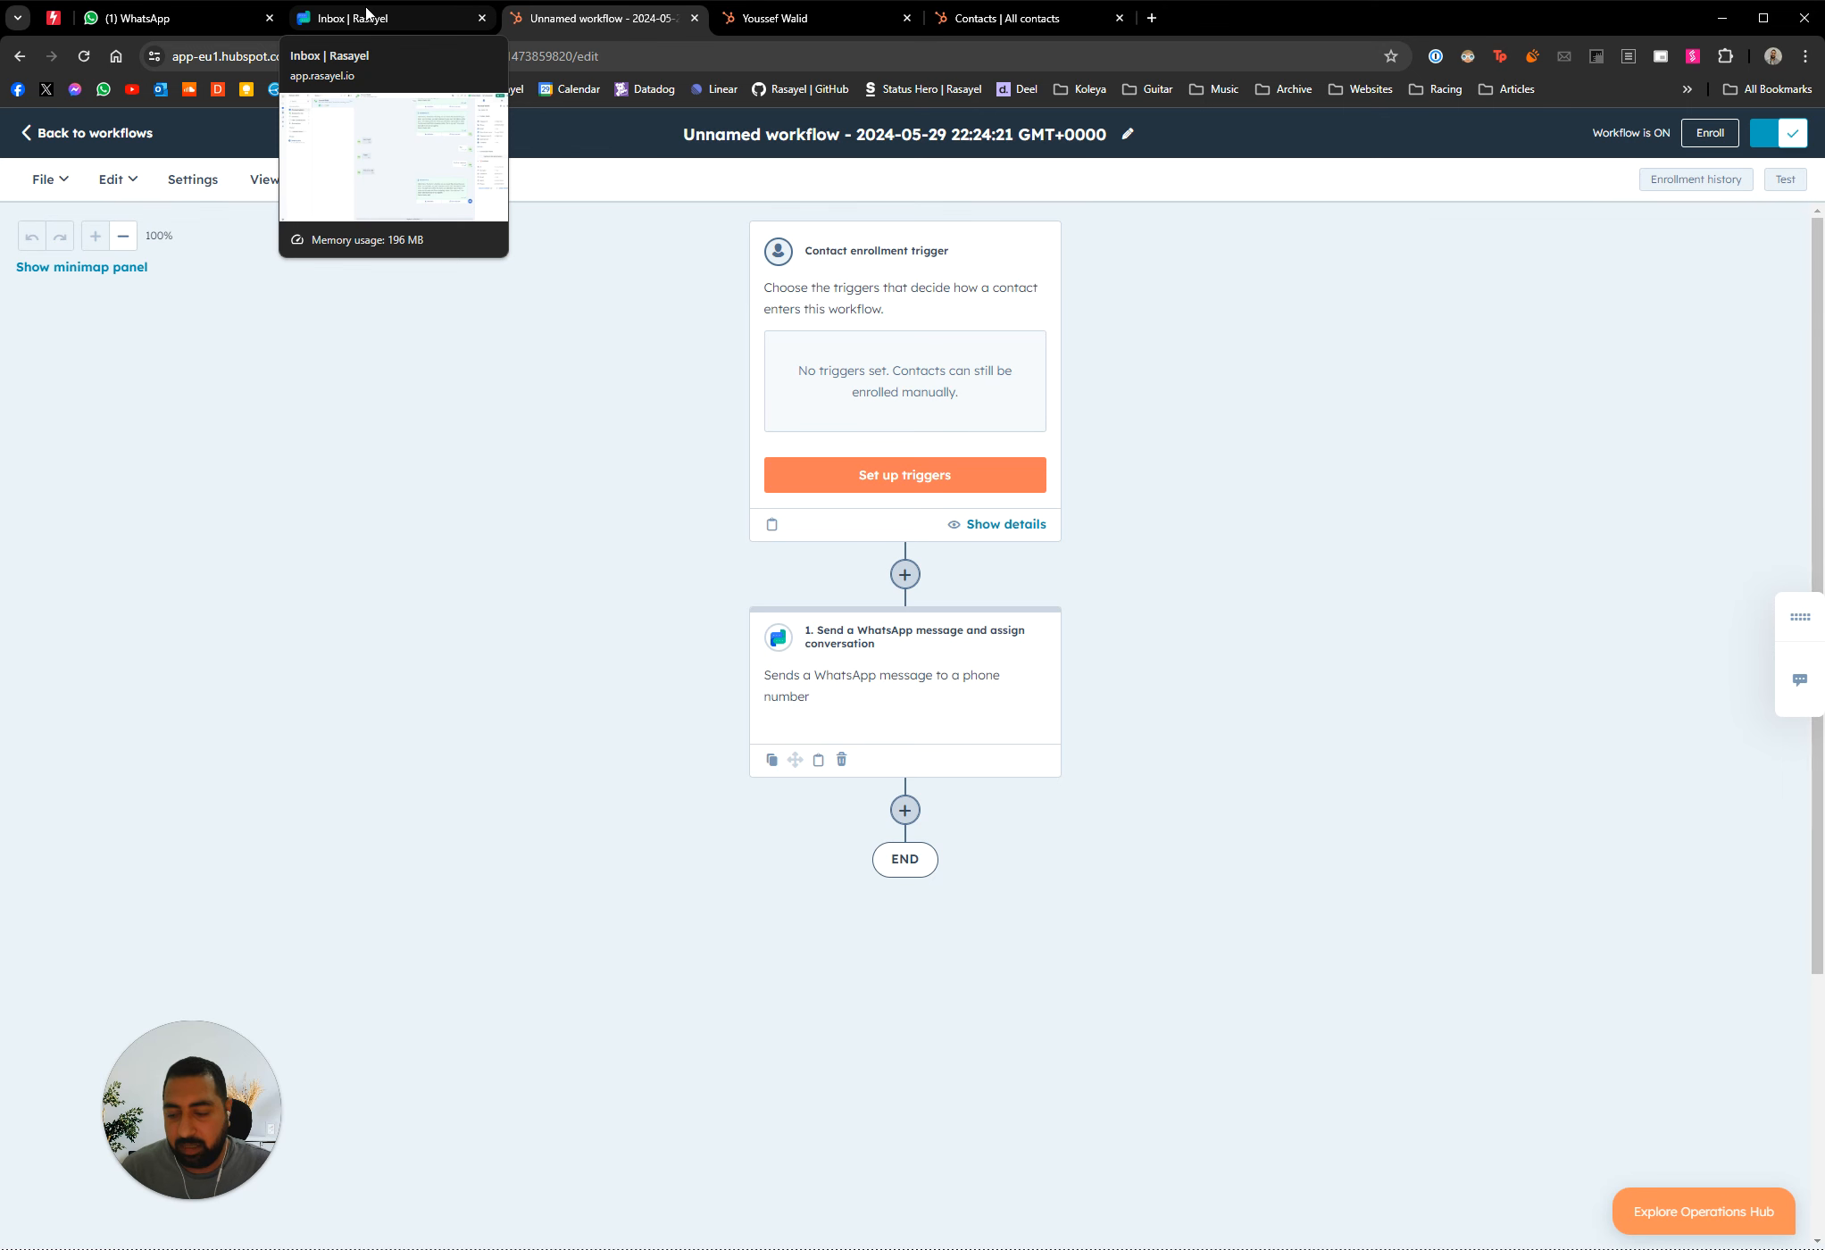
left_click(98, 133)
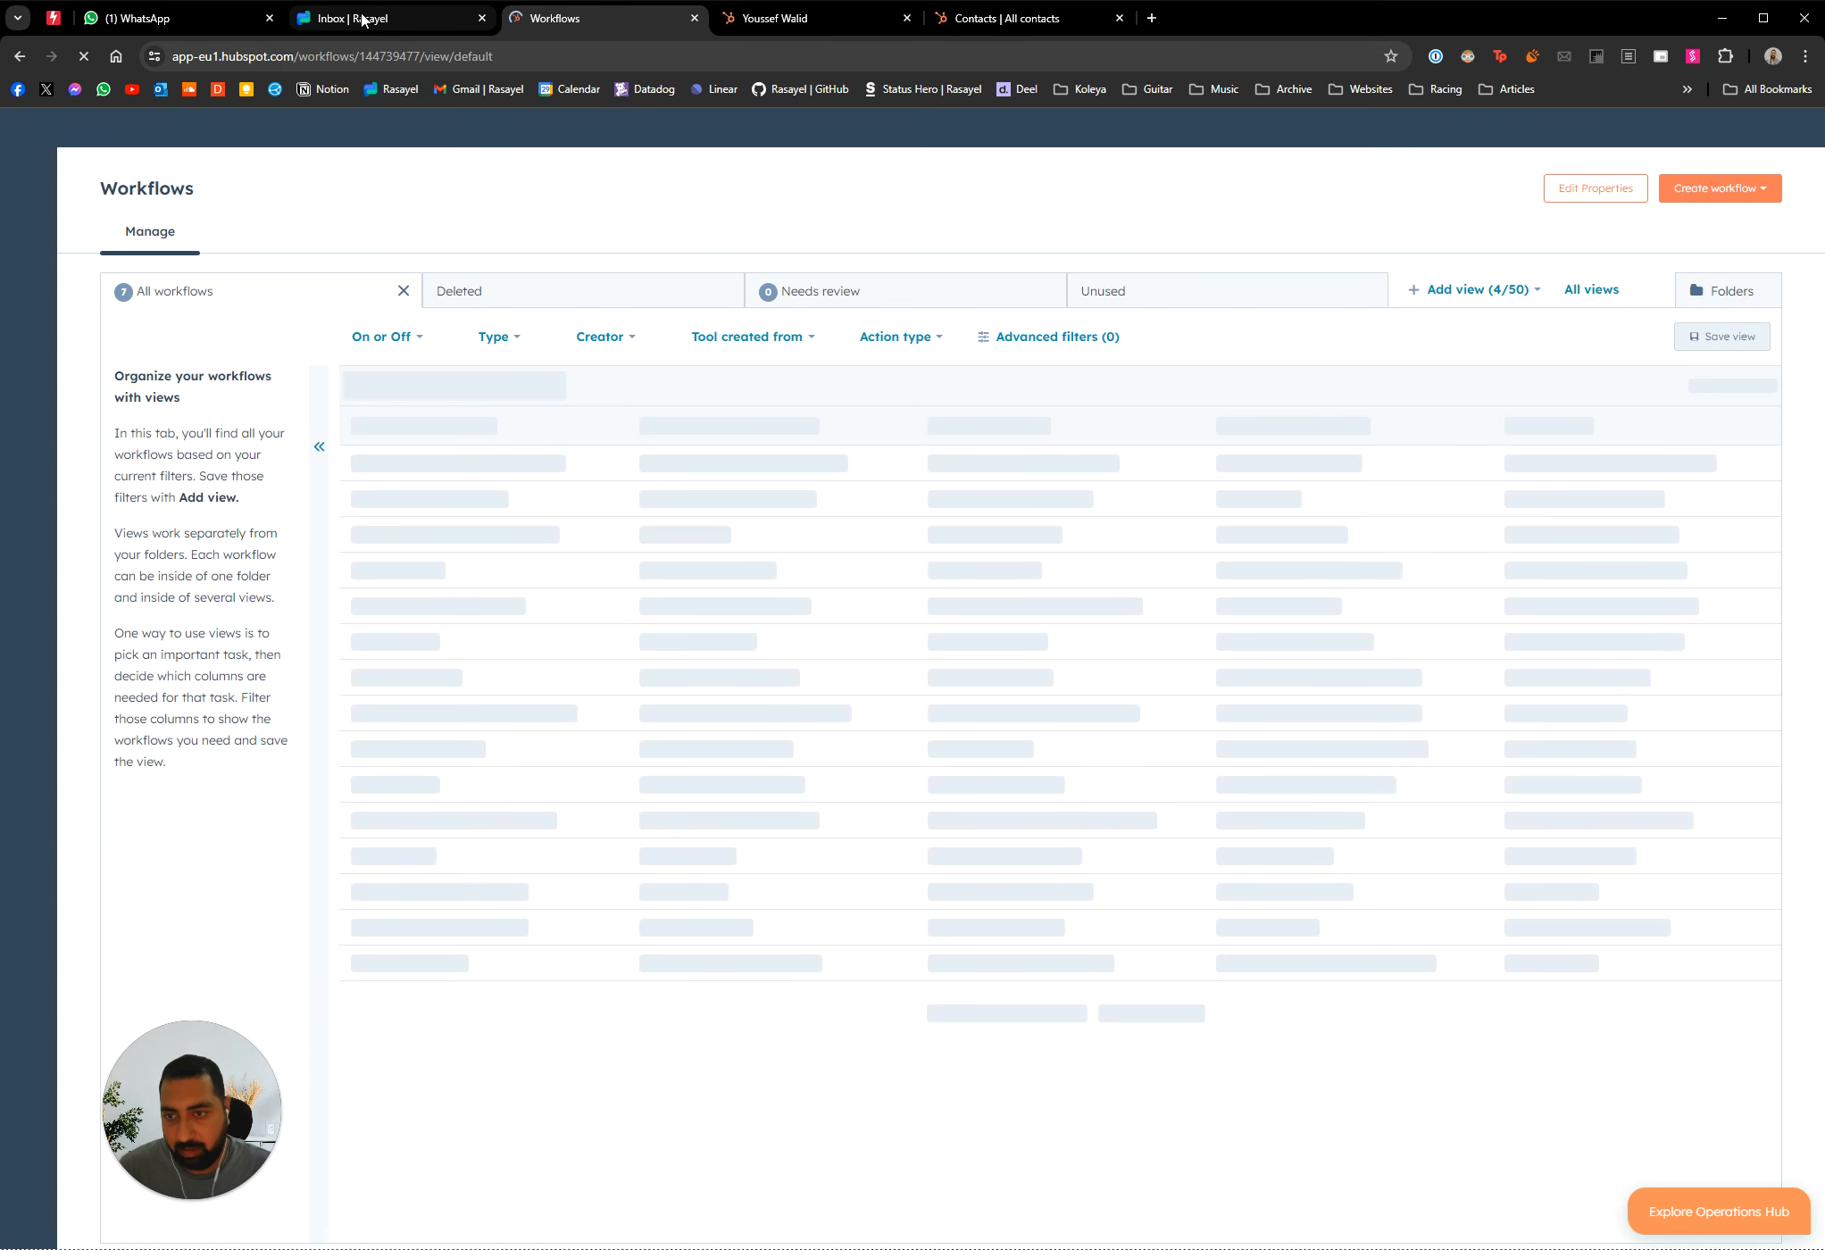
mouse_move(363, 20)
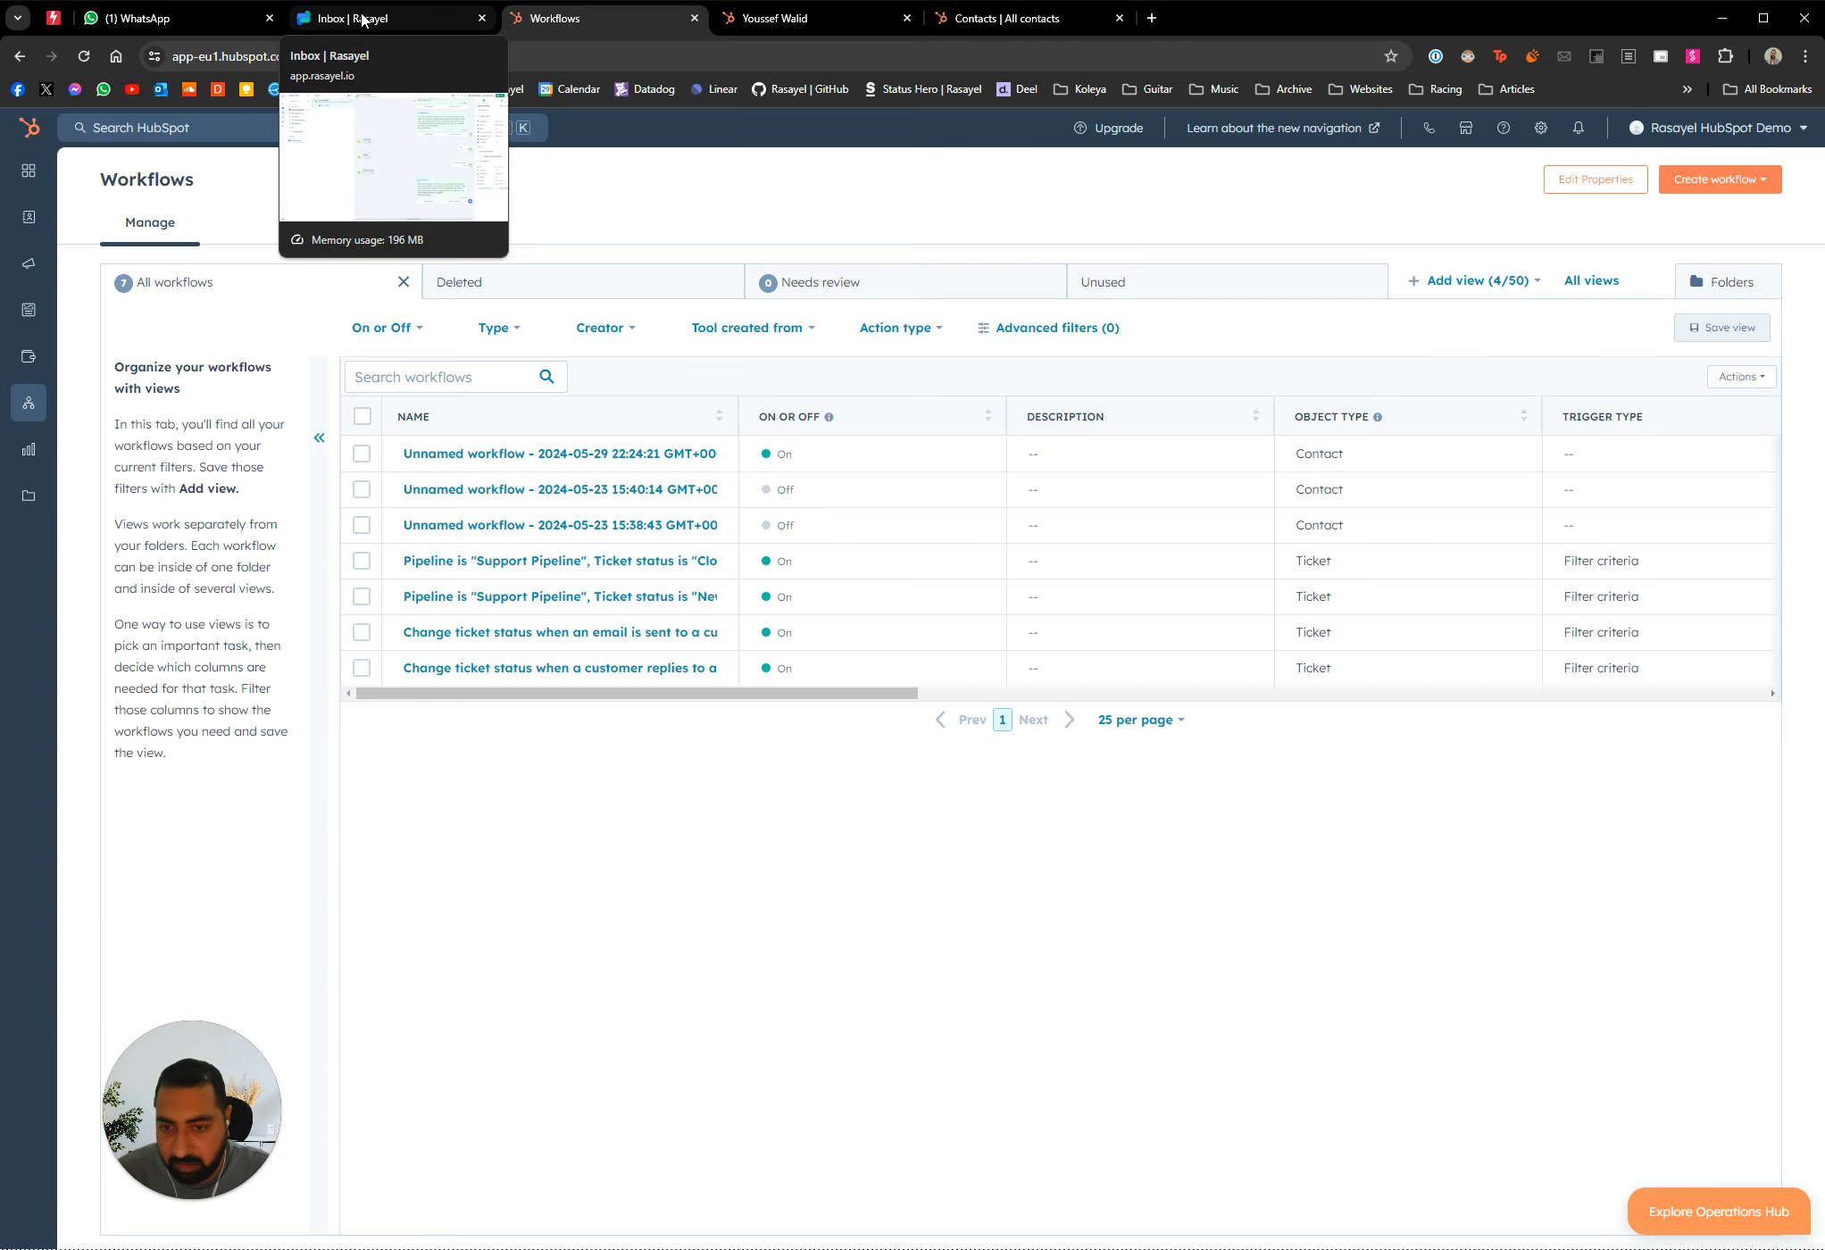
left_click(363, 20)
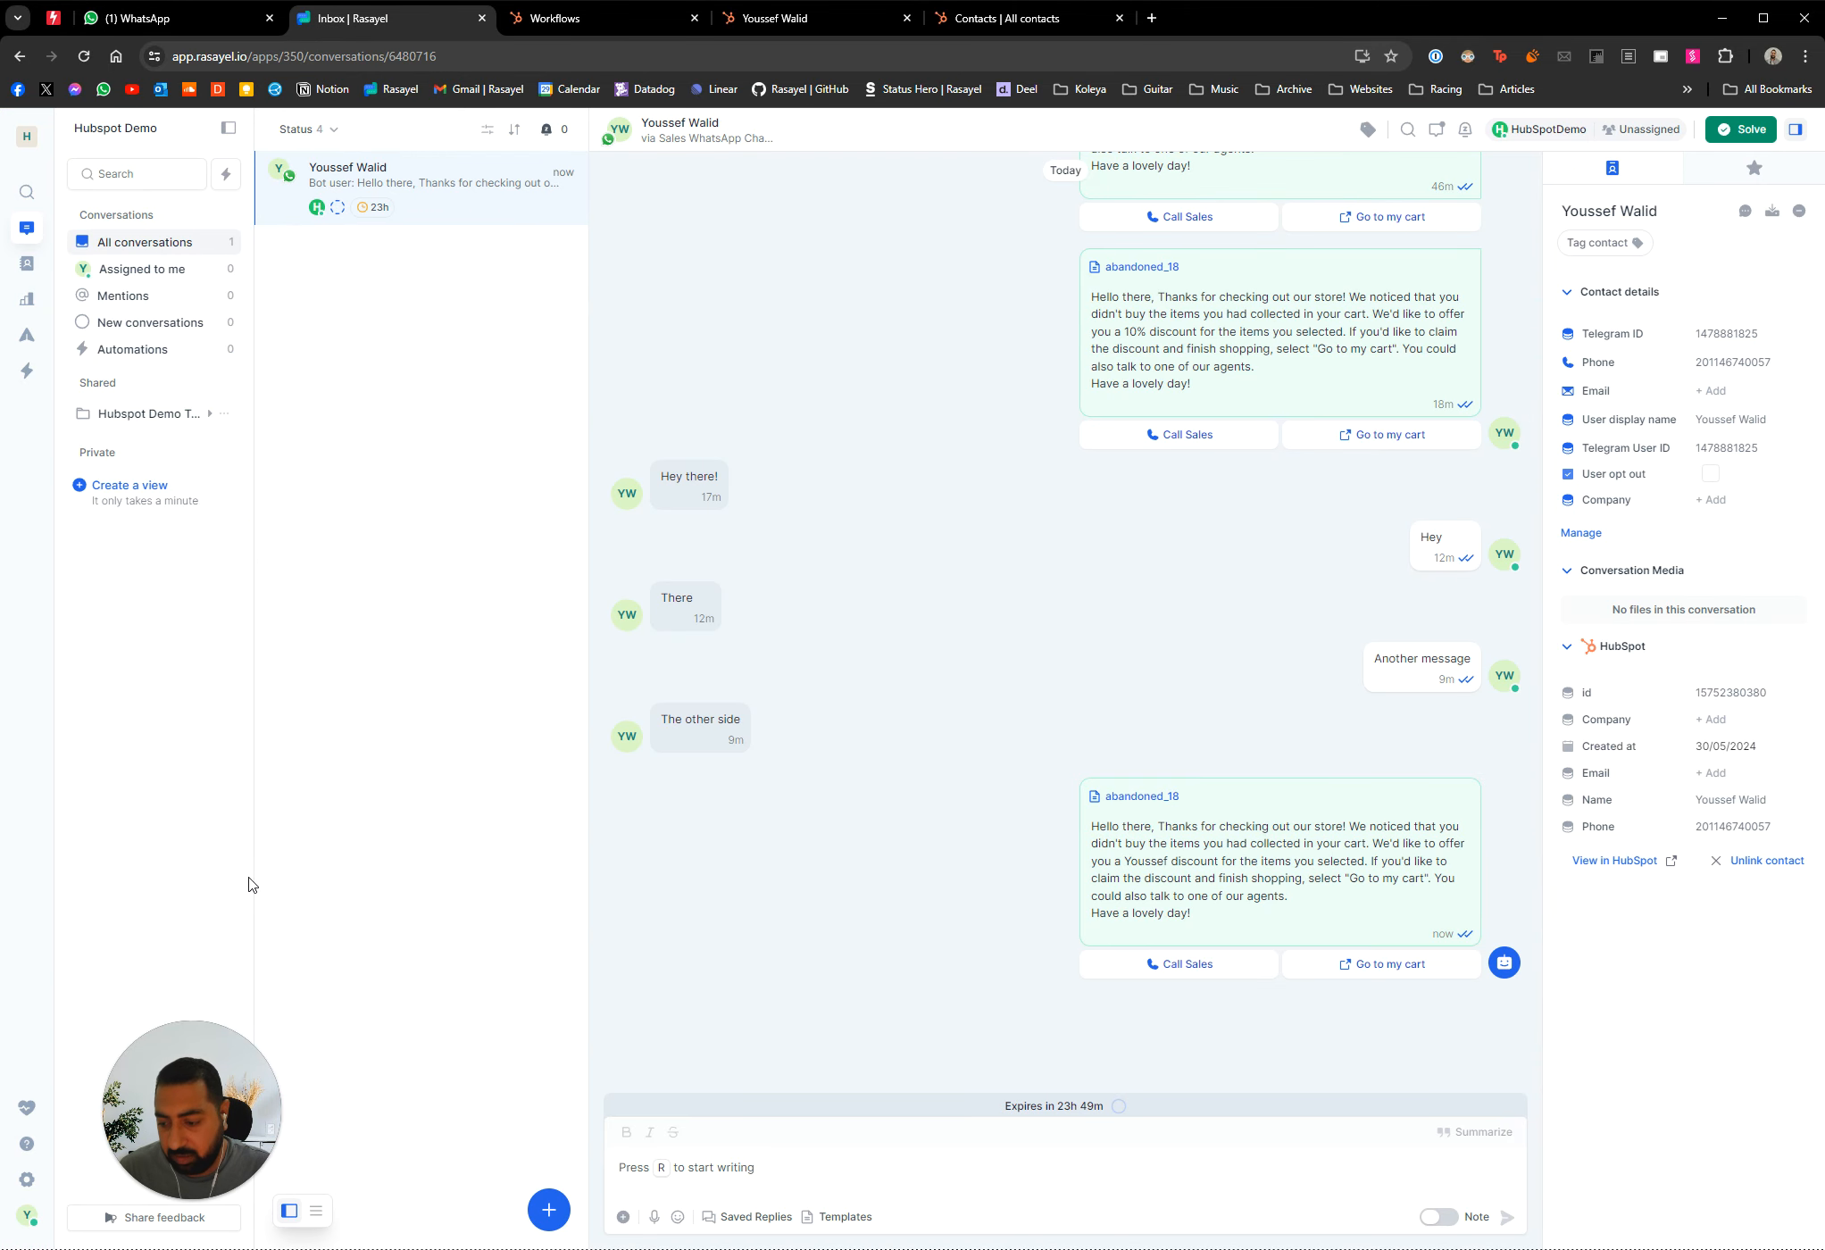
left_click(29, 1181)
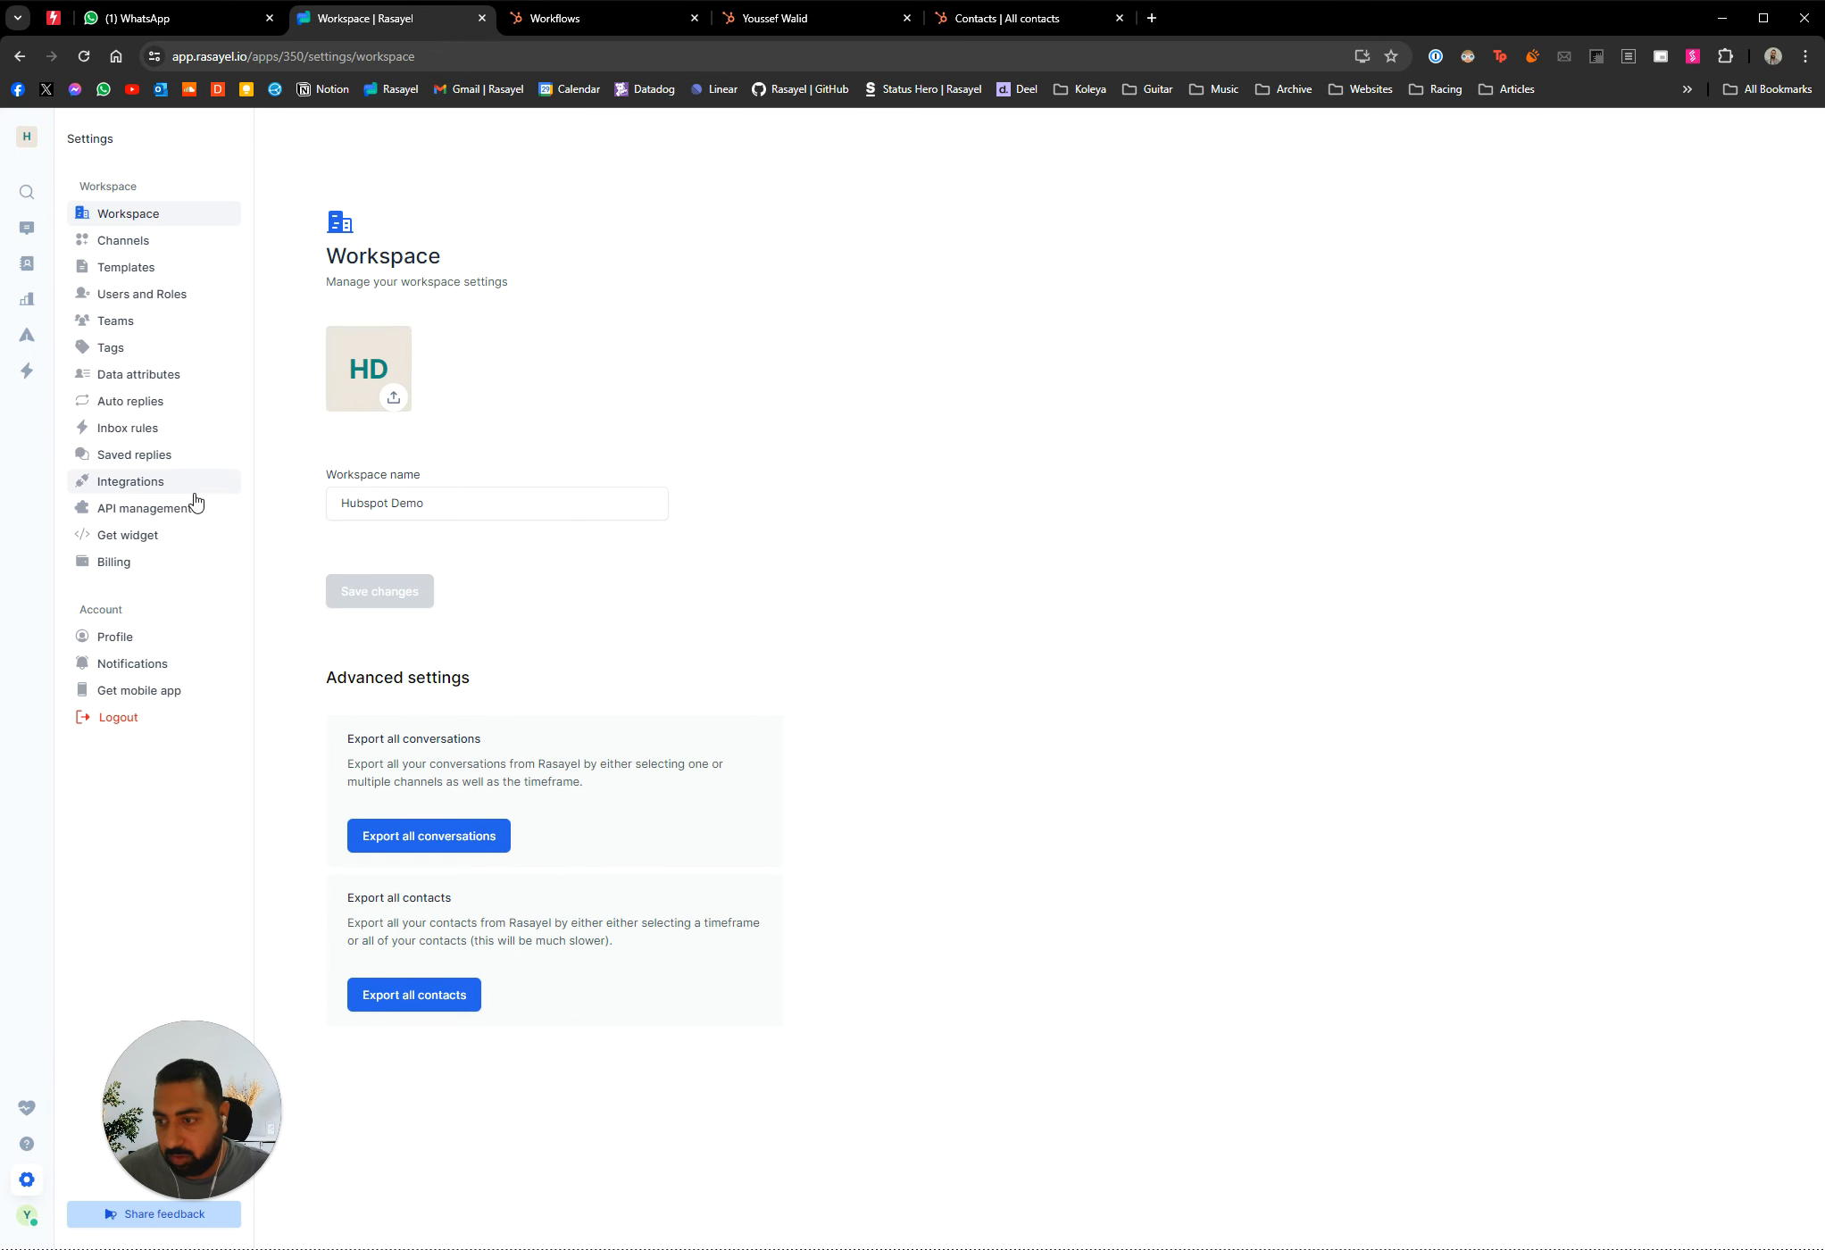
left_click(188, 490)
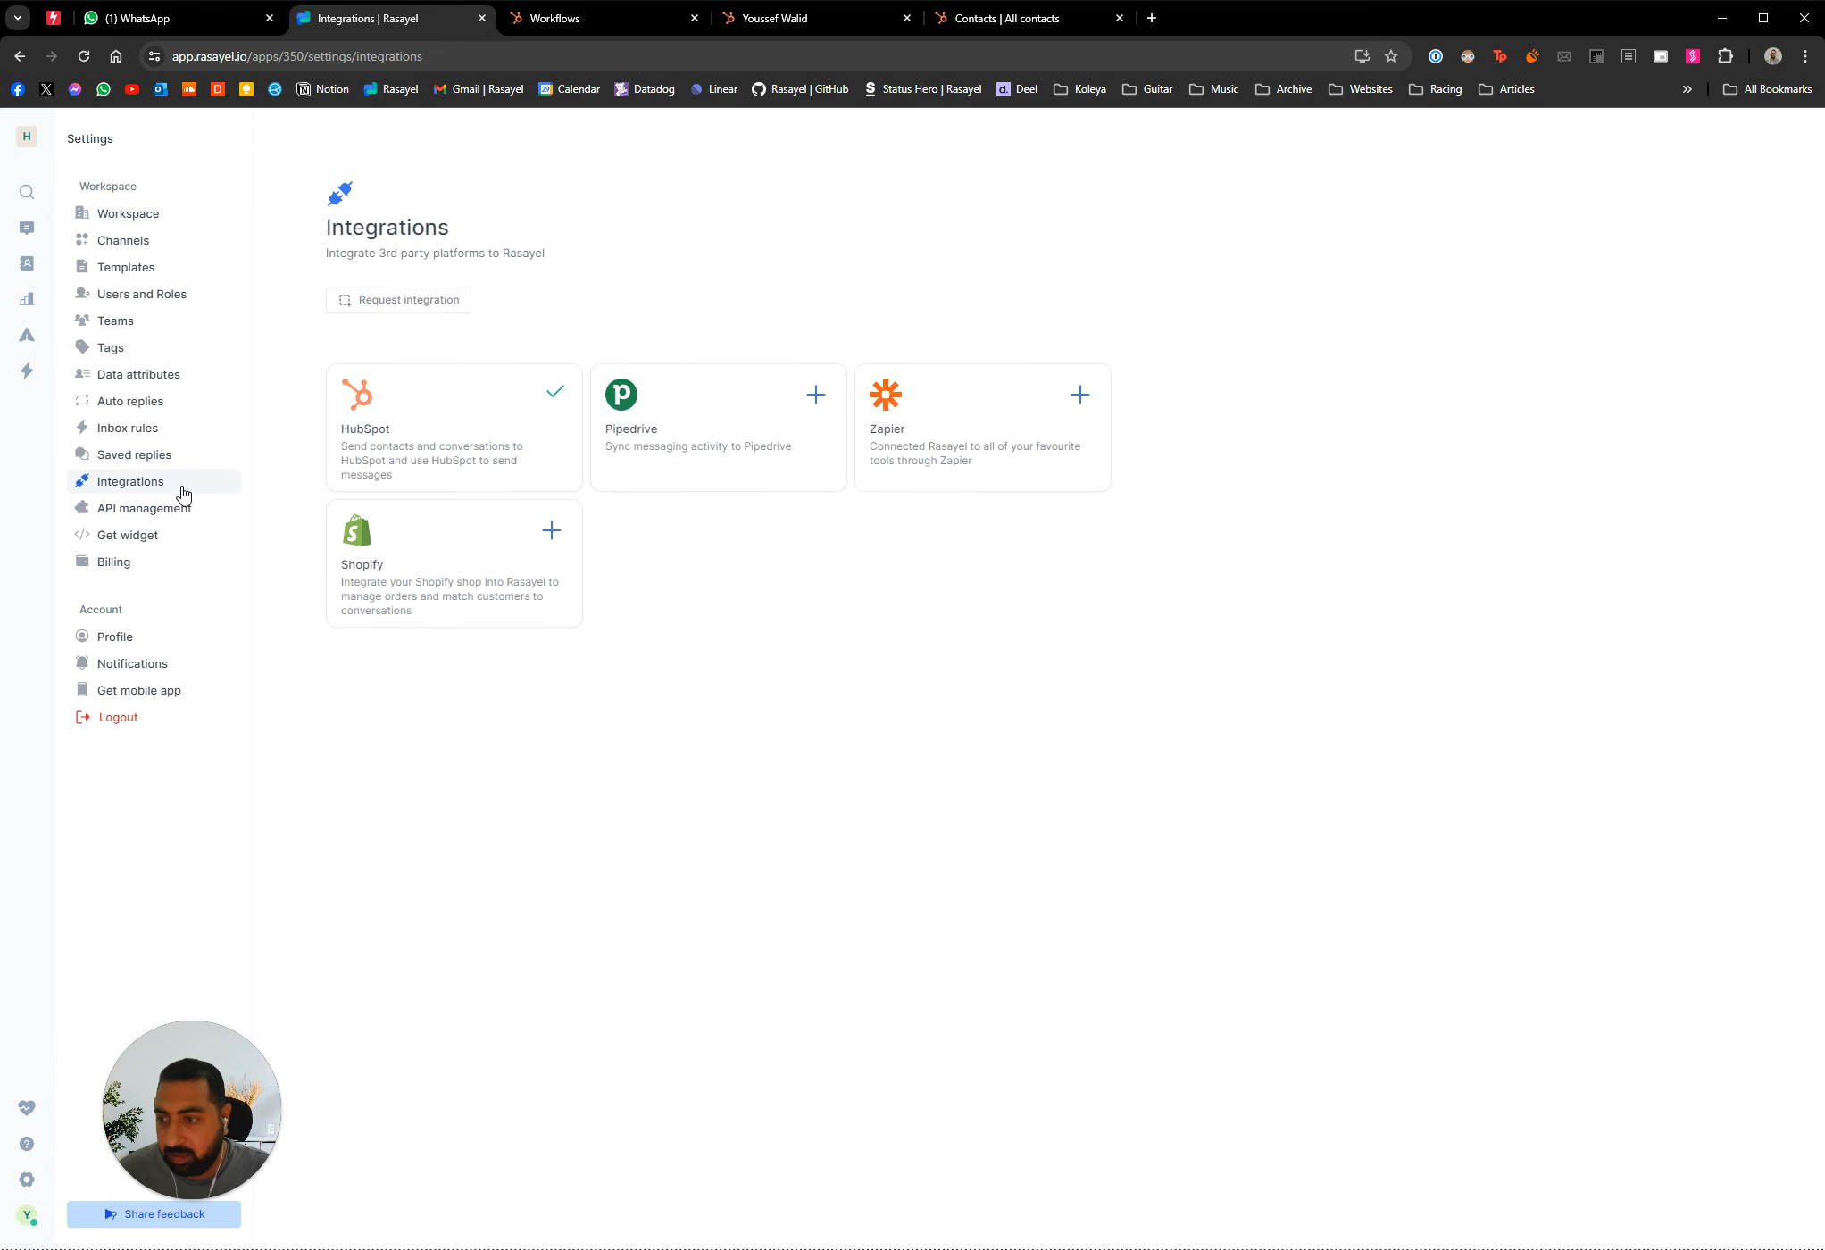
left_click(410, 422)
scroll(1564, 527, "down", 1)
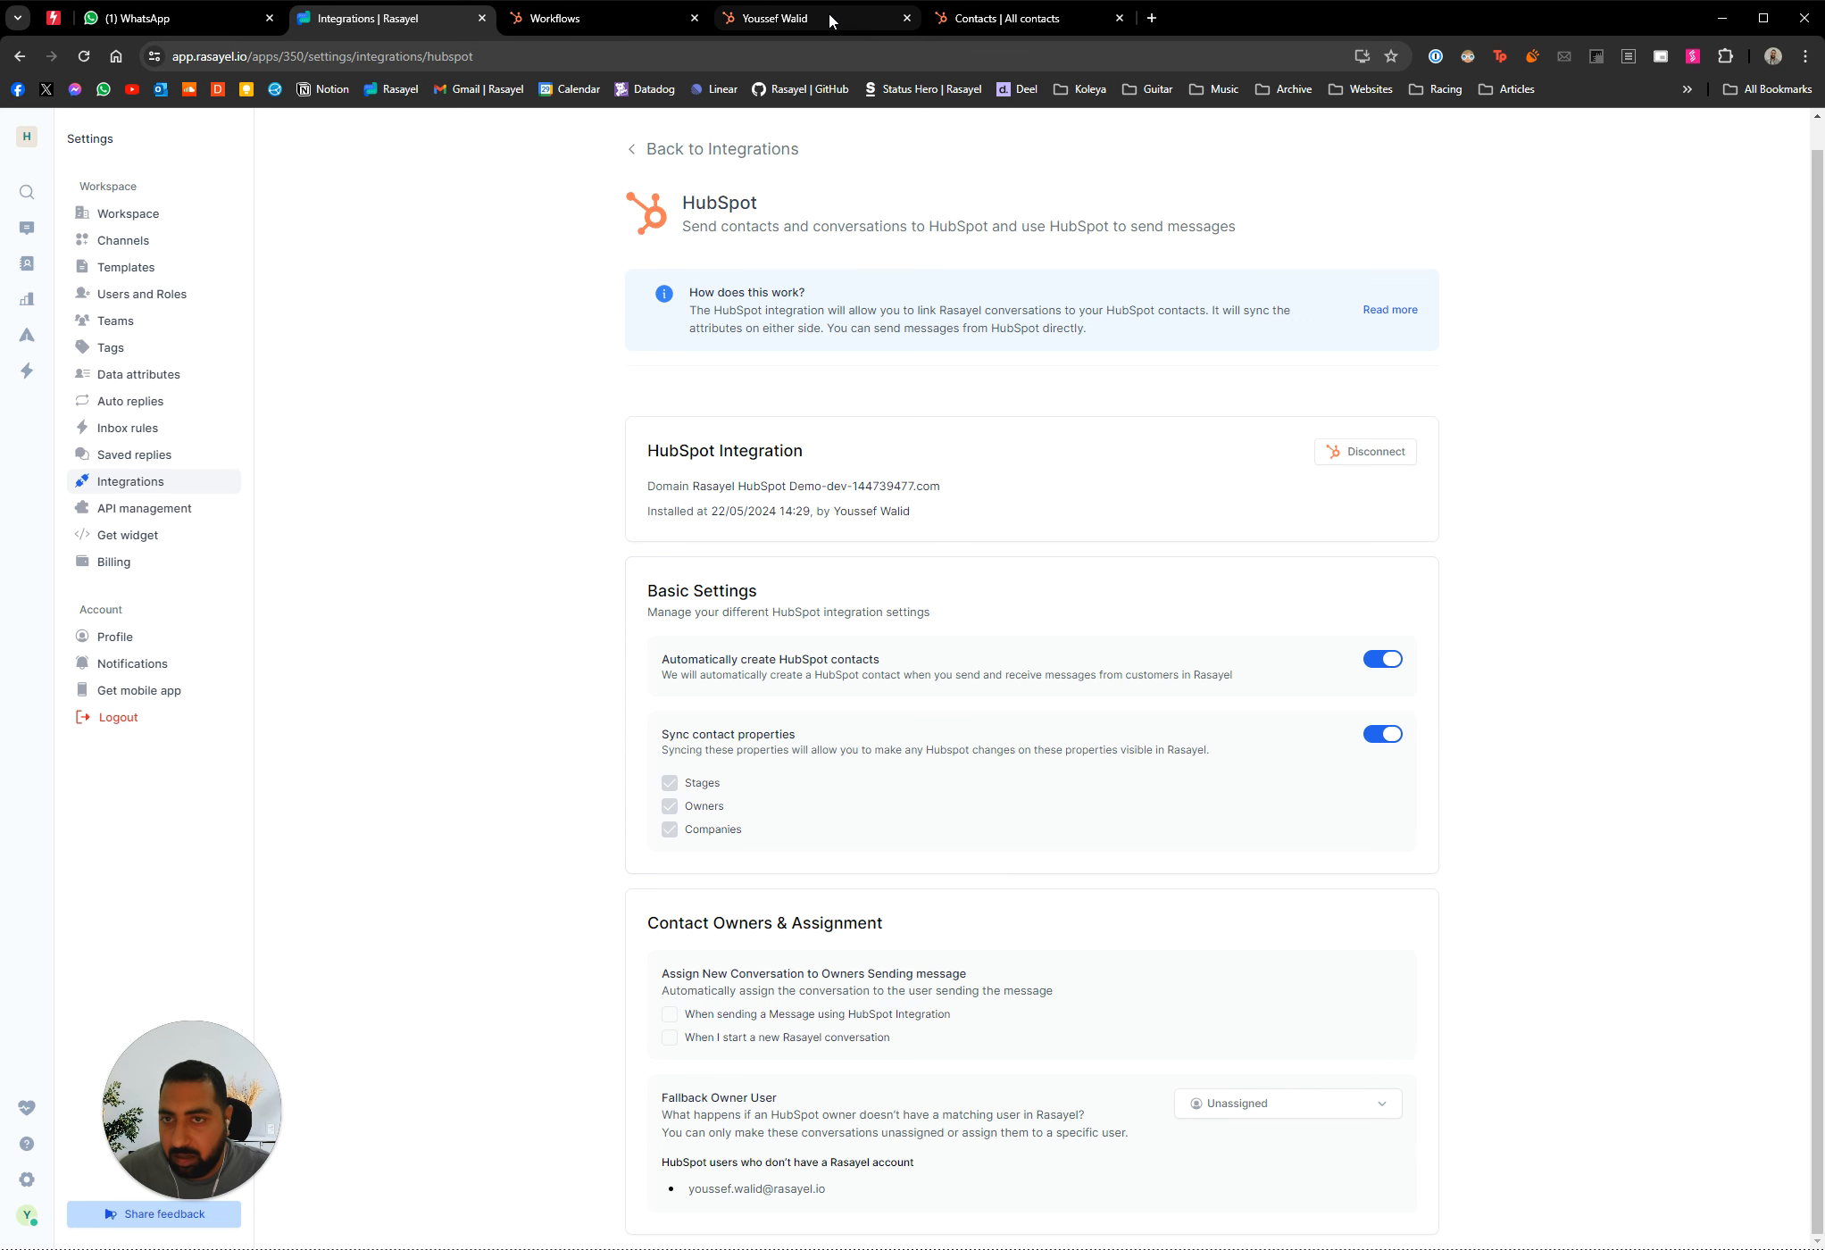
Check the contact's lifecycle stage in HubSpot, return to Rasayel and open the same contact's full attribute list from the conversation
left_click_drag(835, 20, 680, 22)
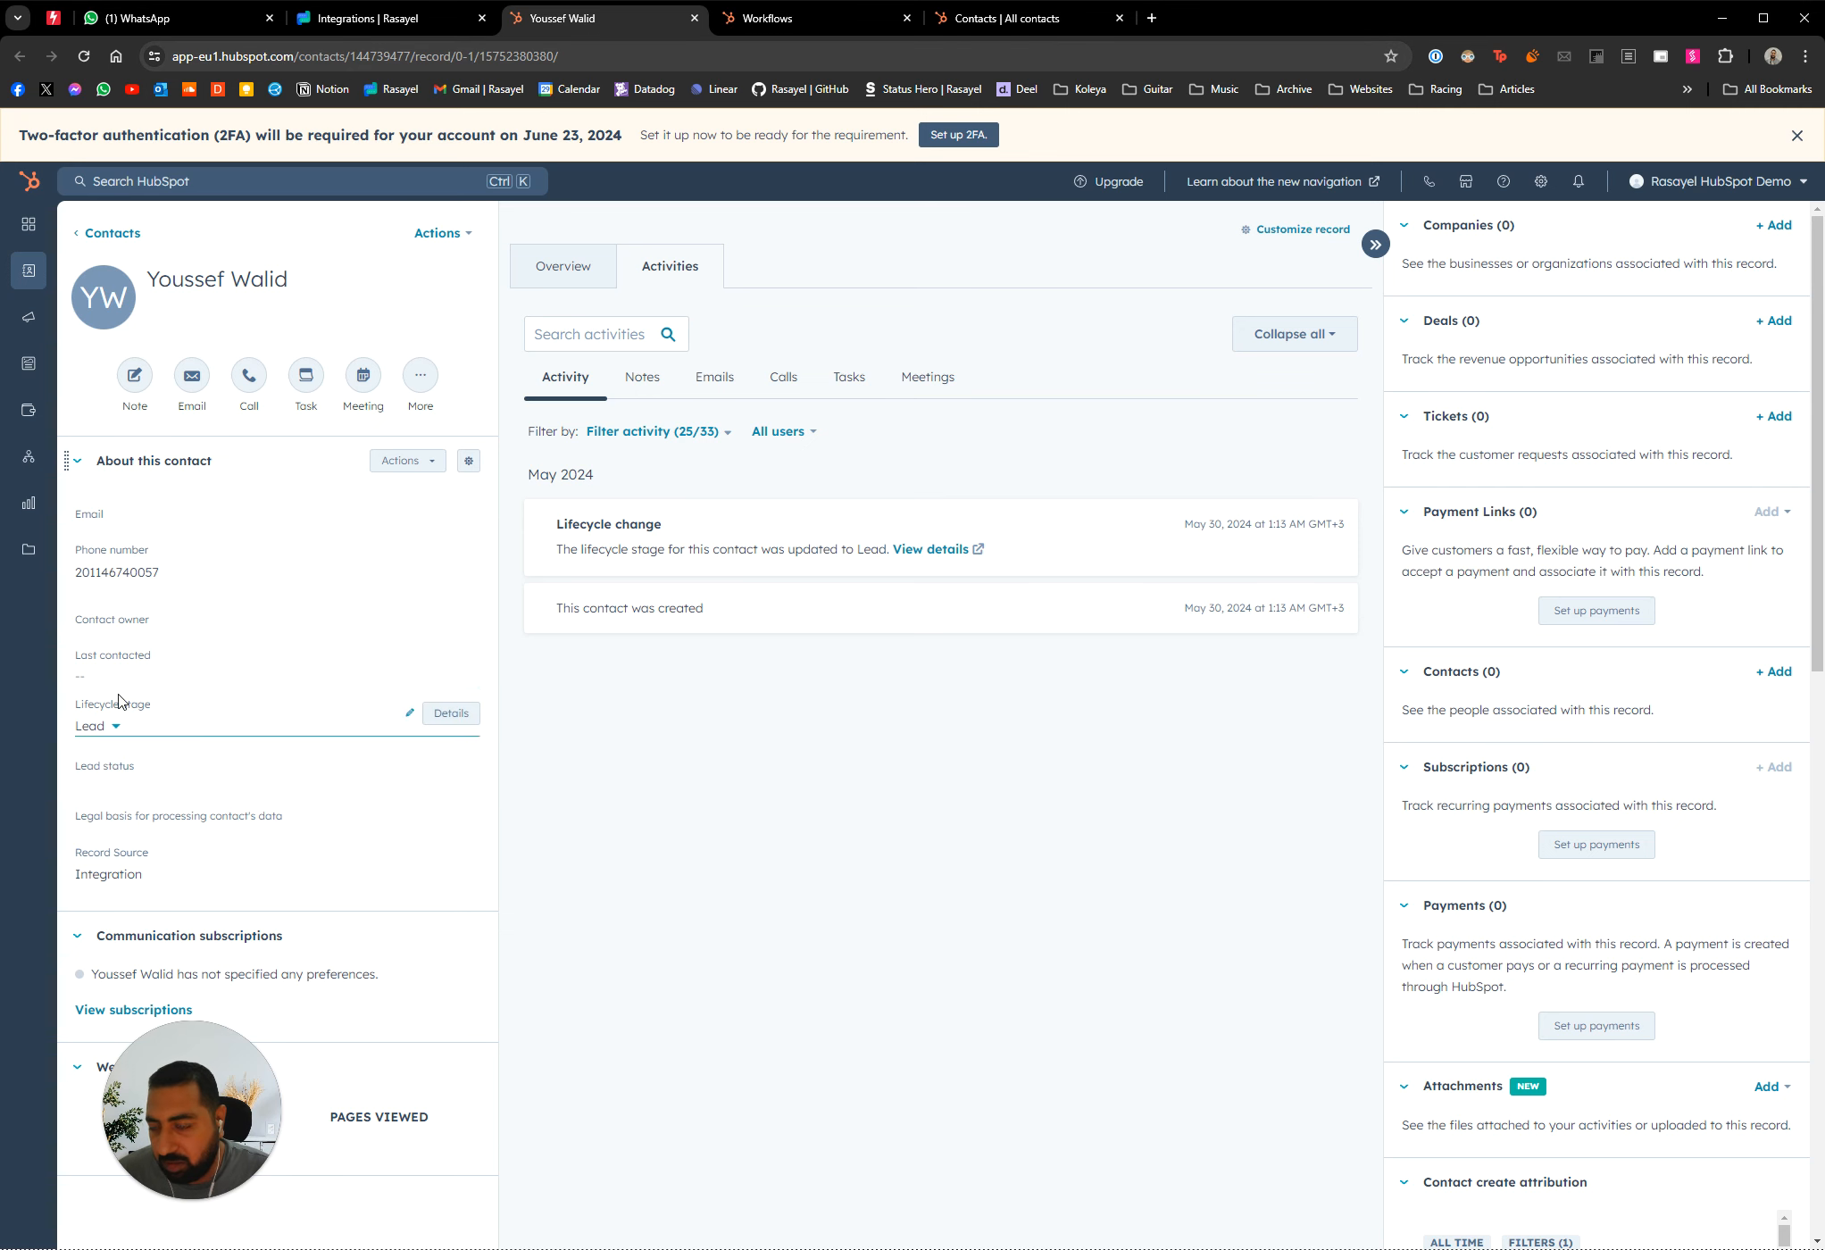
left_click(406, 20)
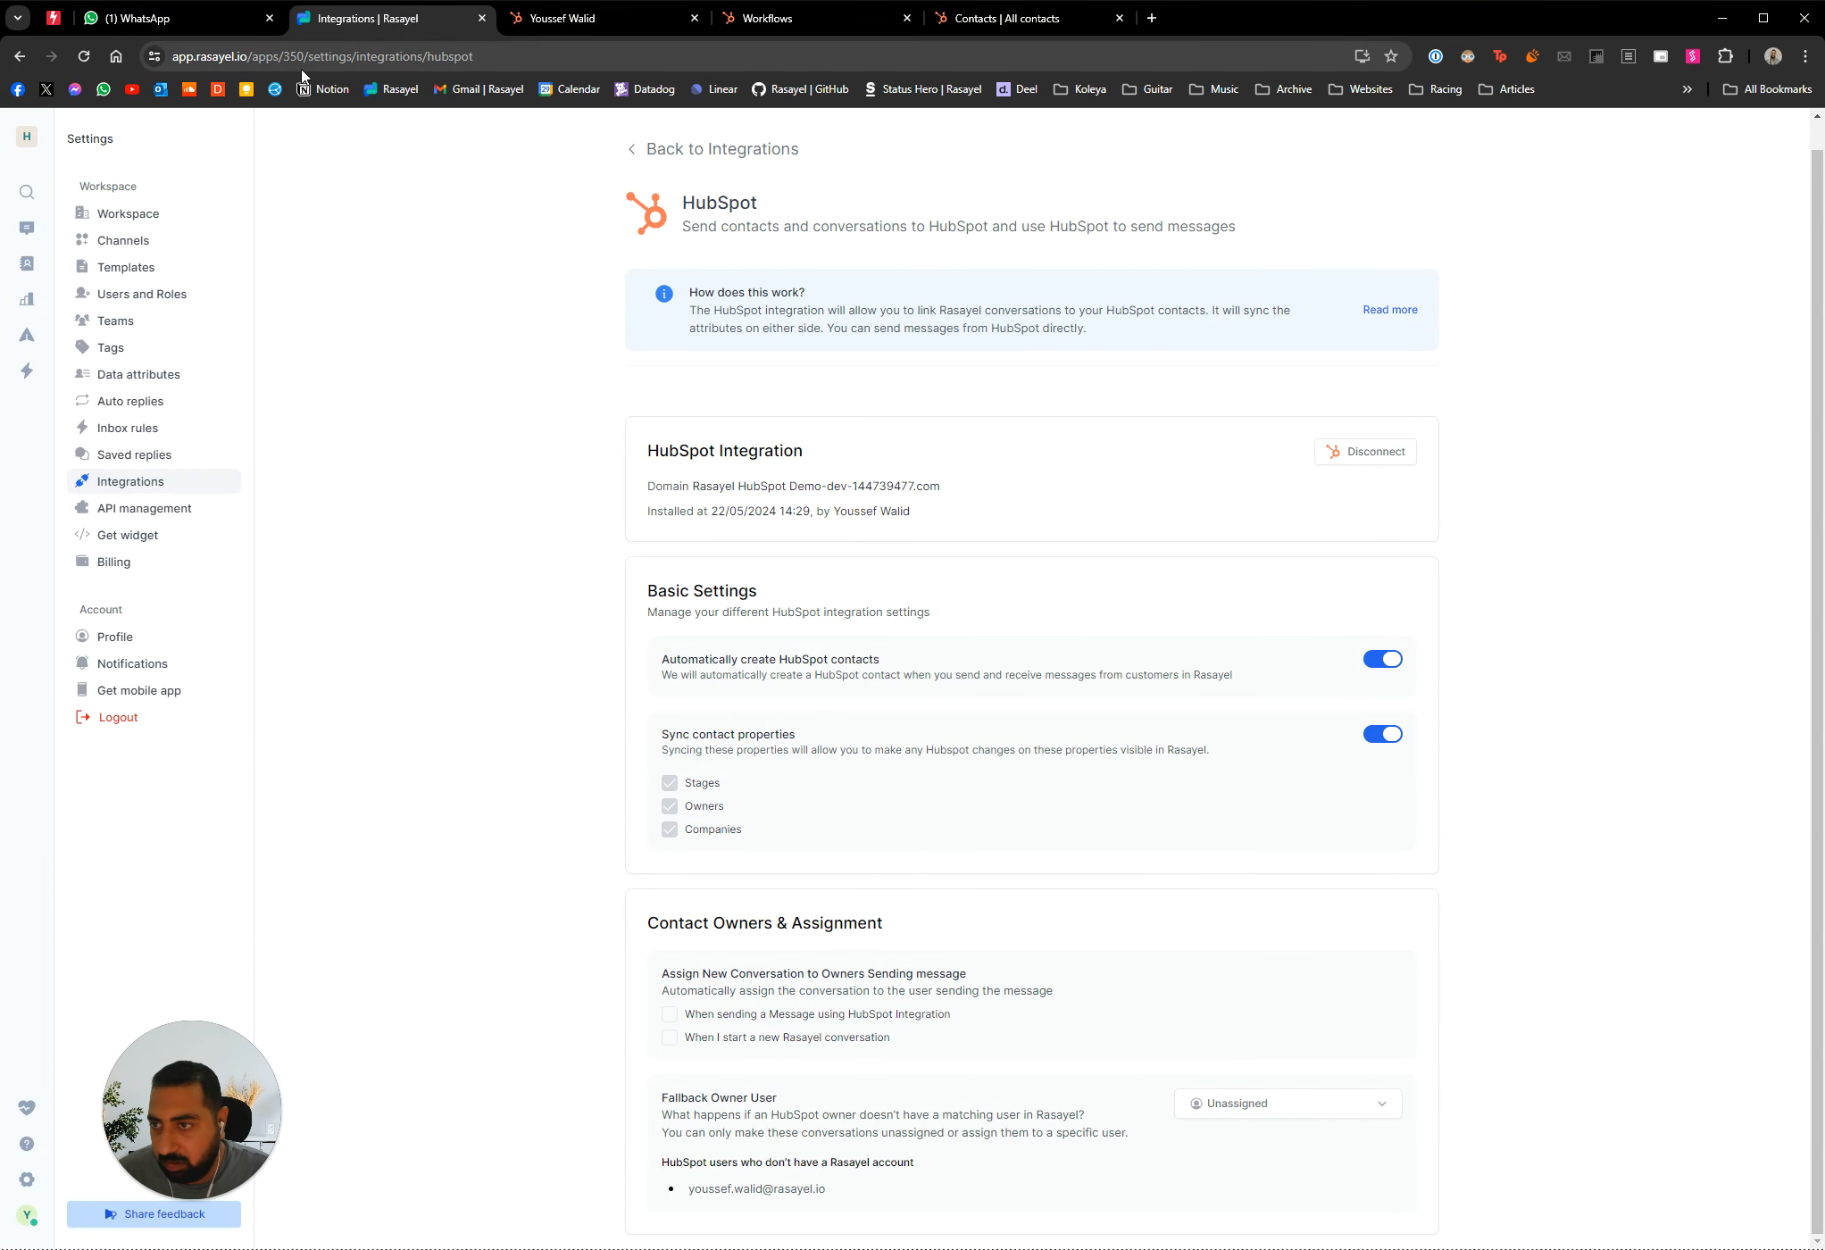
left_click(29, 229)
left_click(340, 198)
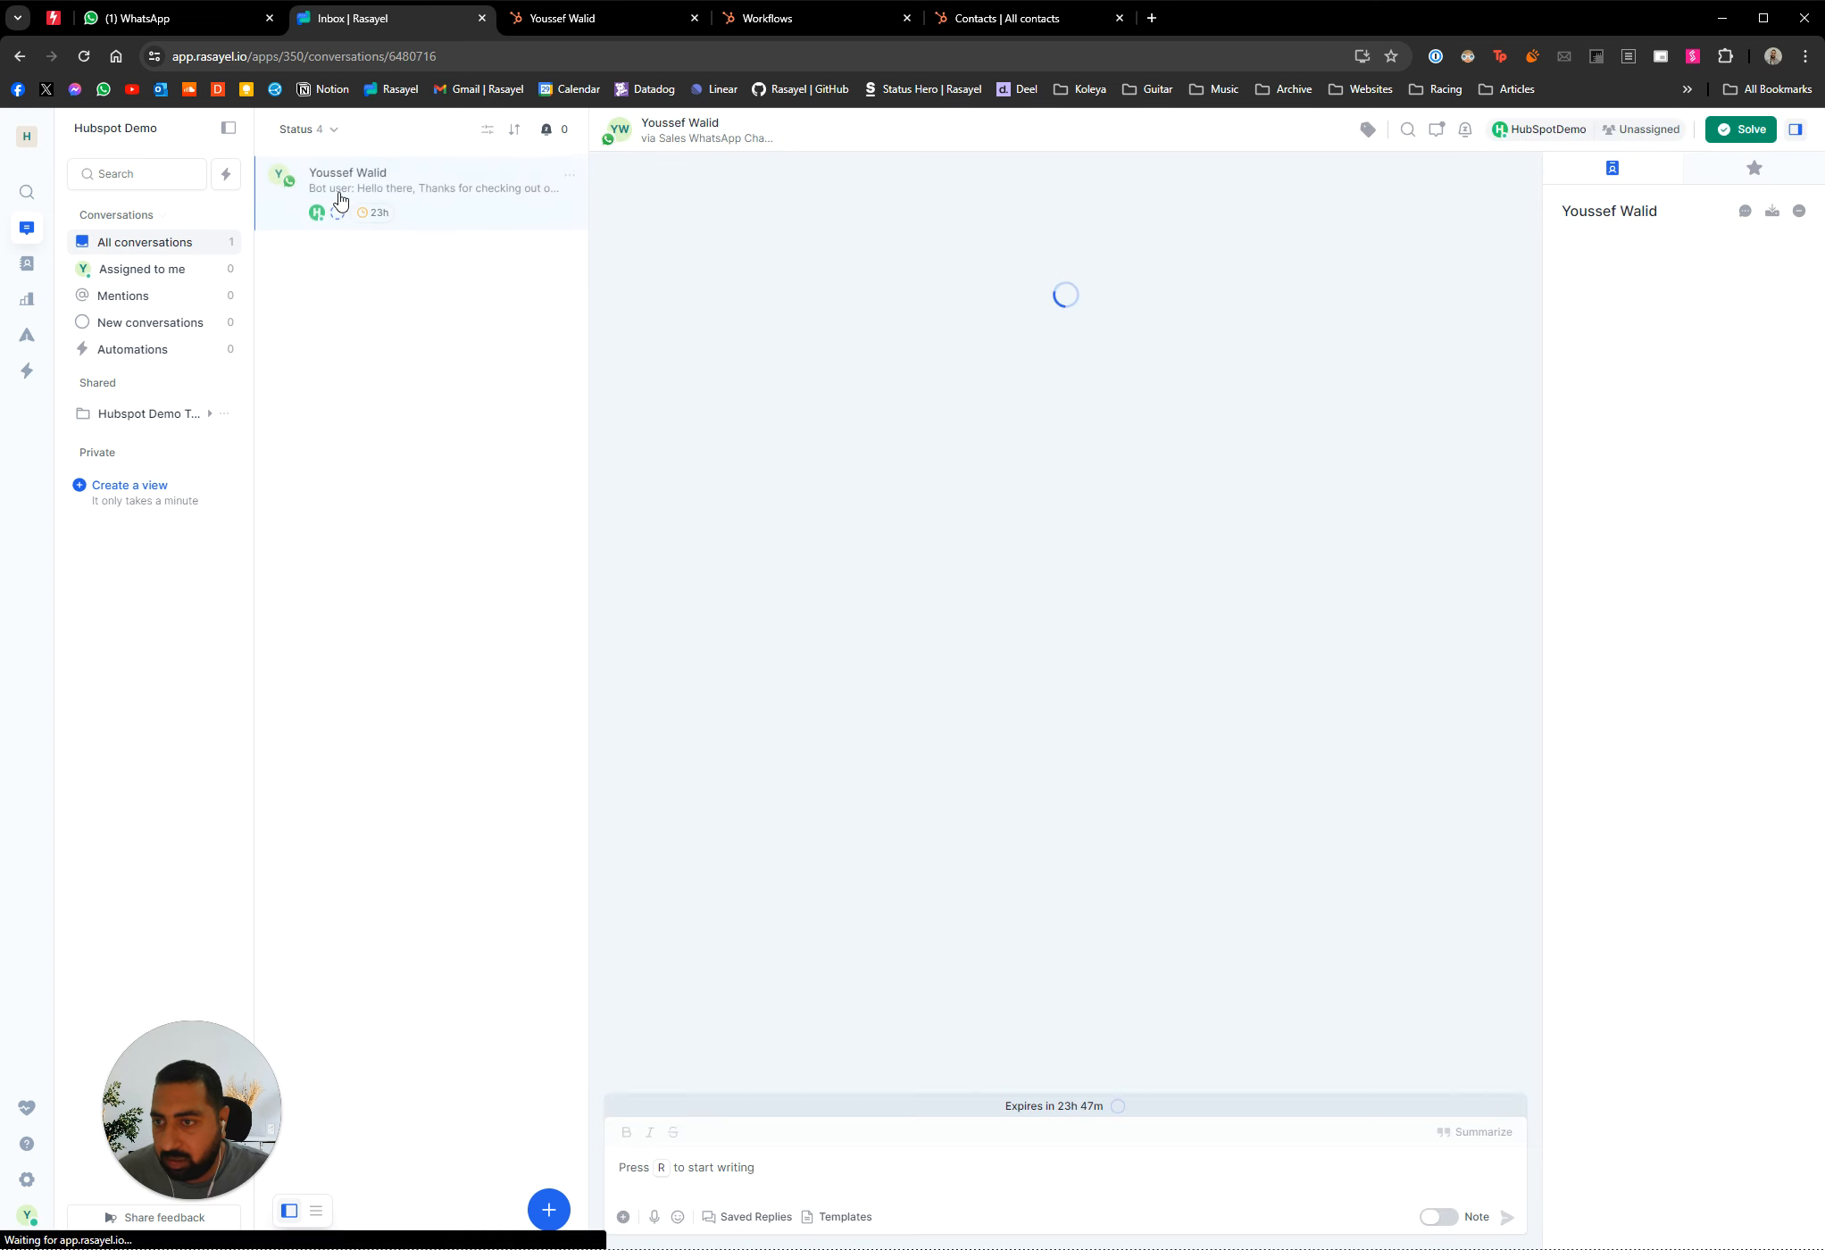
left_click(1580, 533)
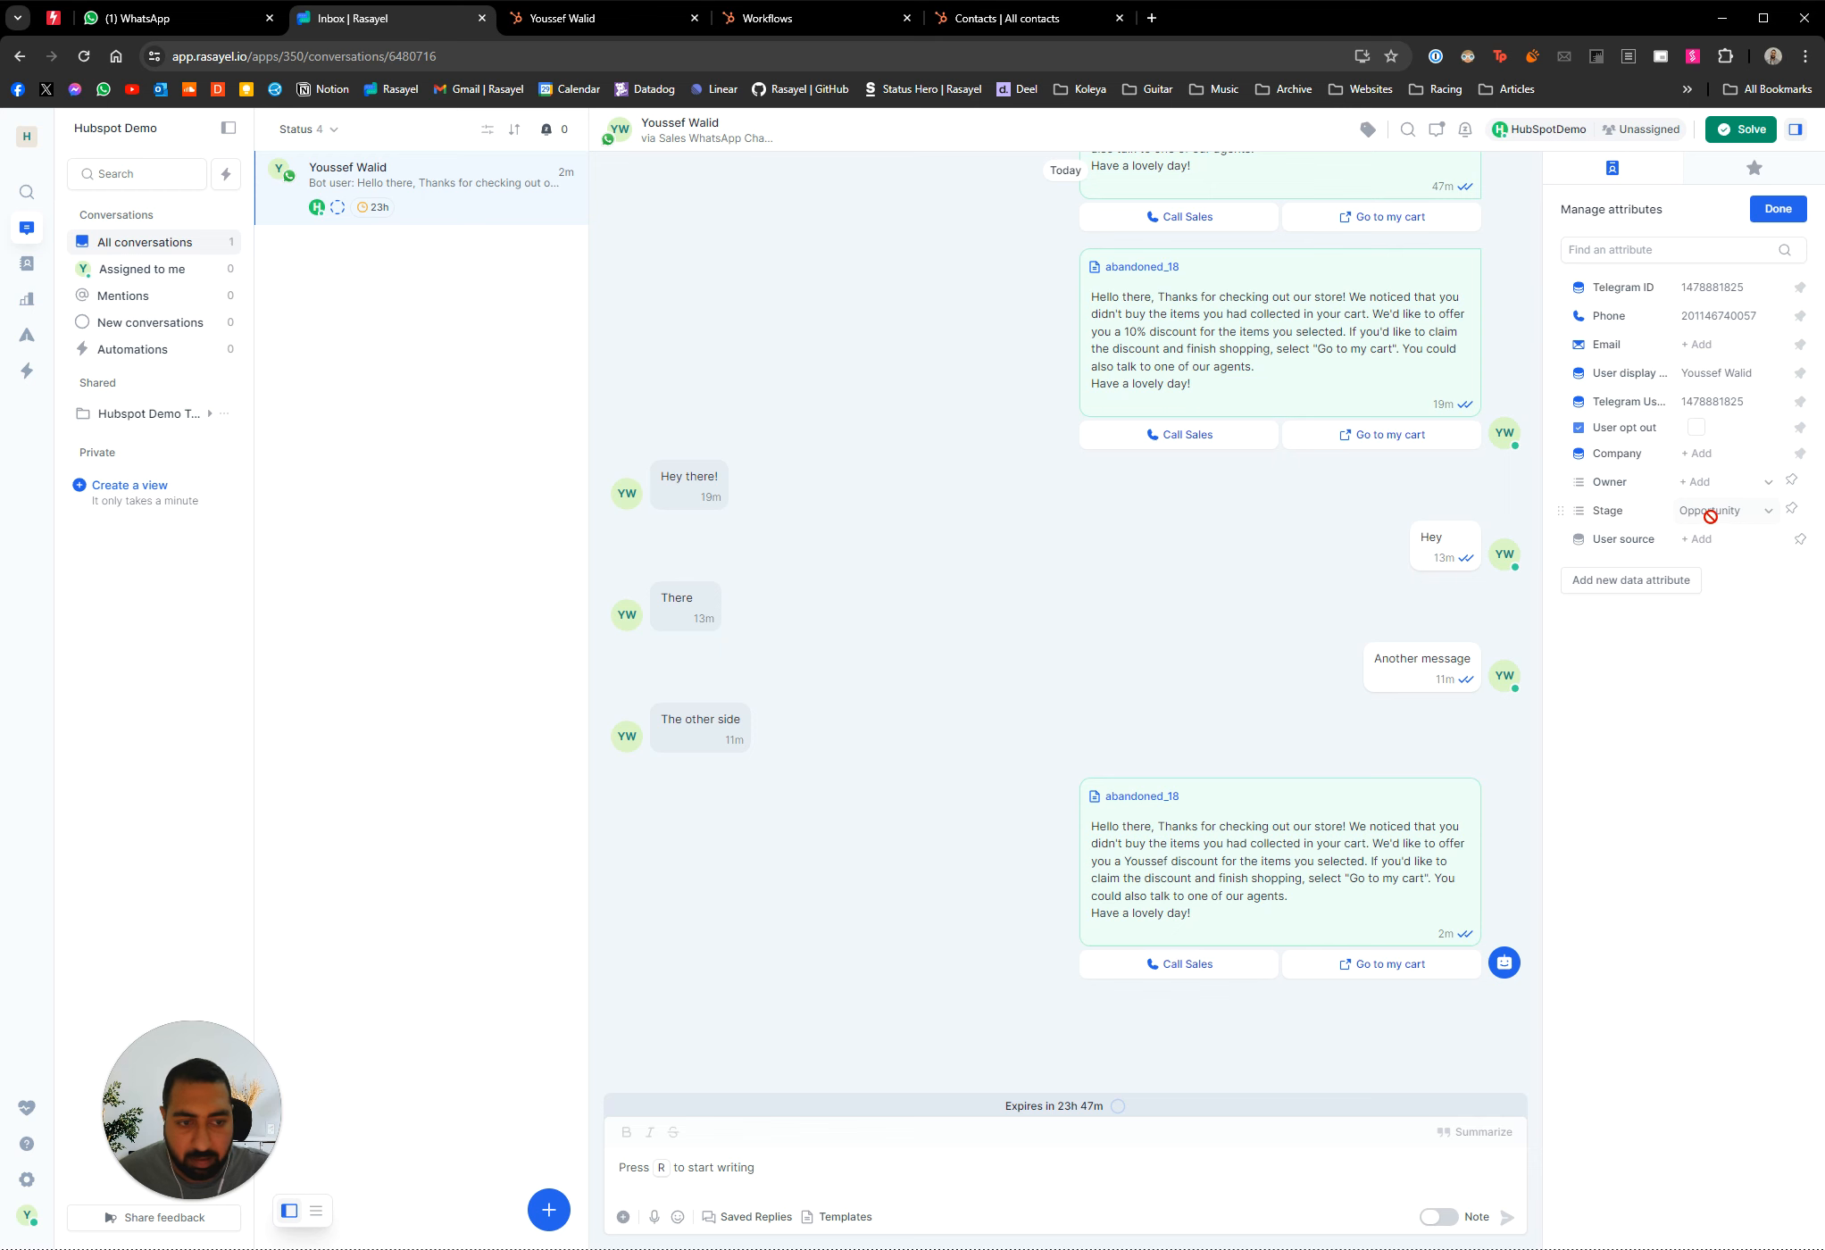
Set the contact's lifecycle stage to Subscriber in HubSpot and save the change
key("ctrl+Tab")
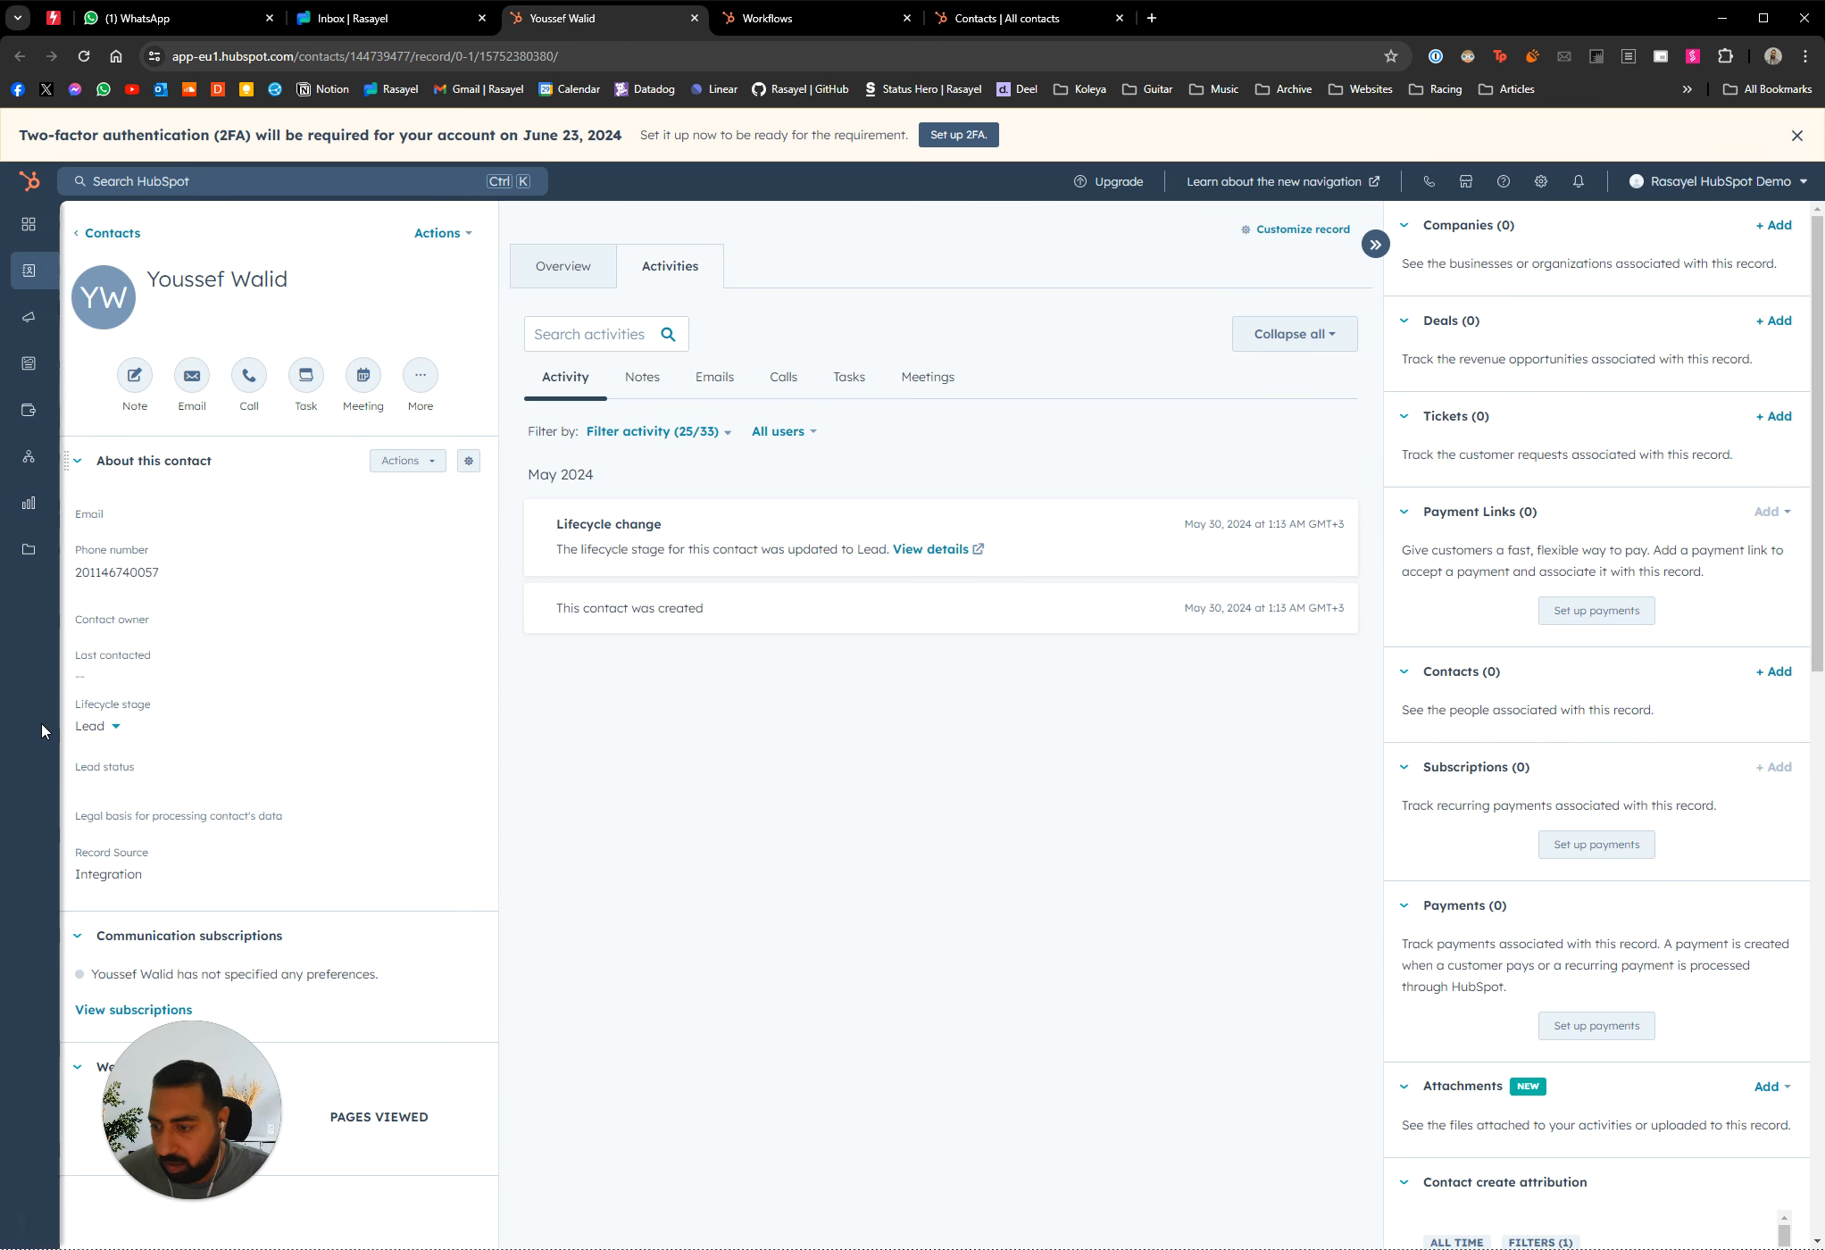
left_click(146, 722)
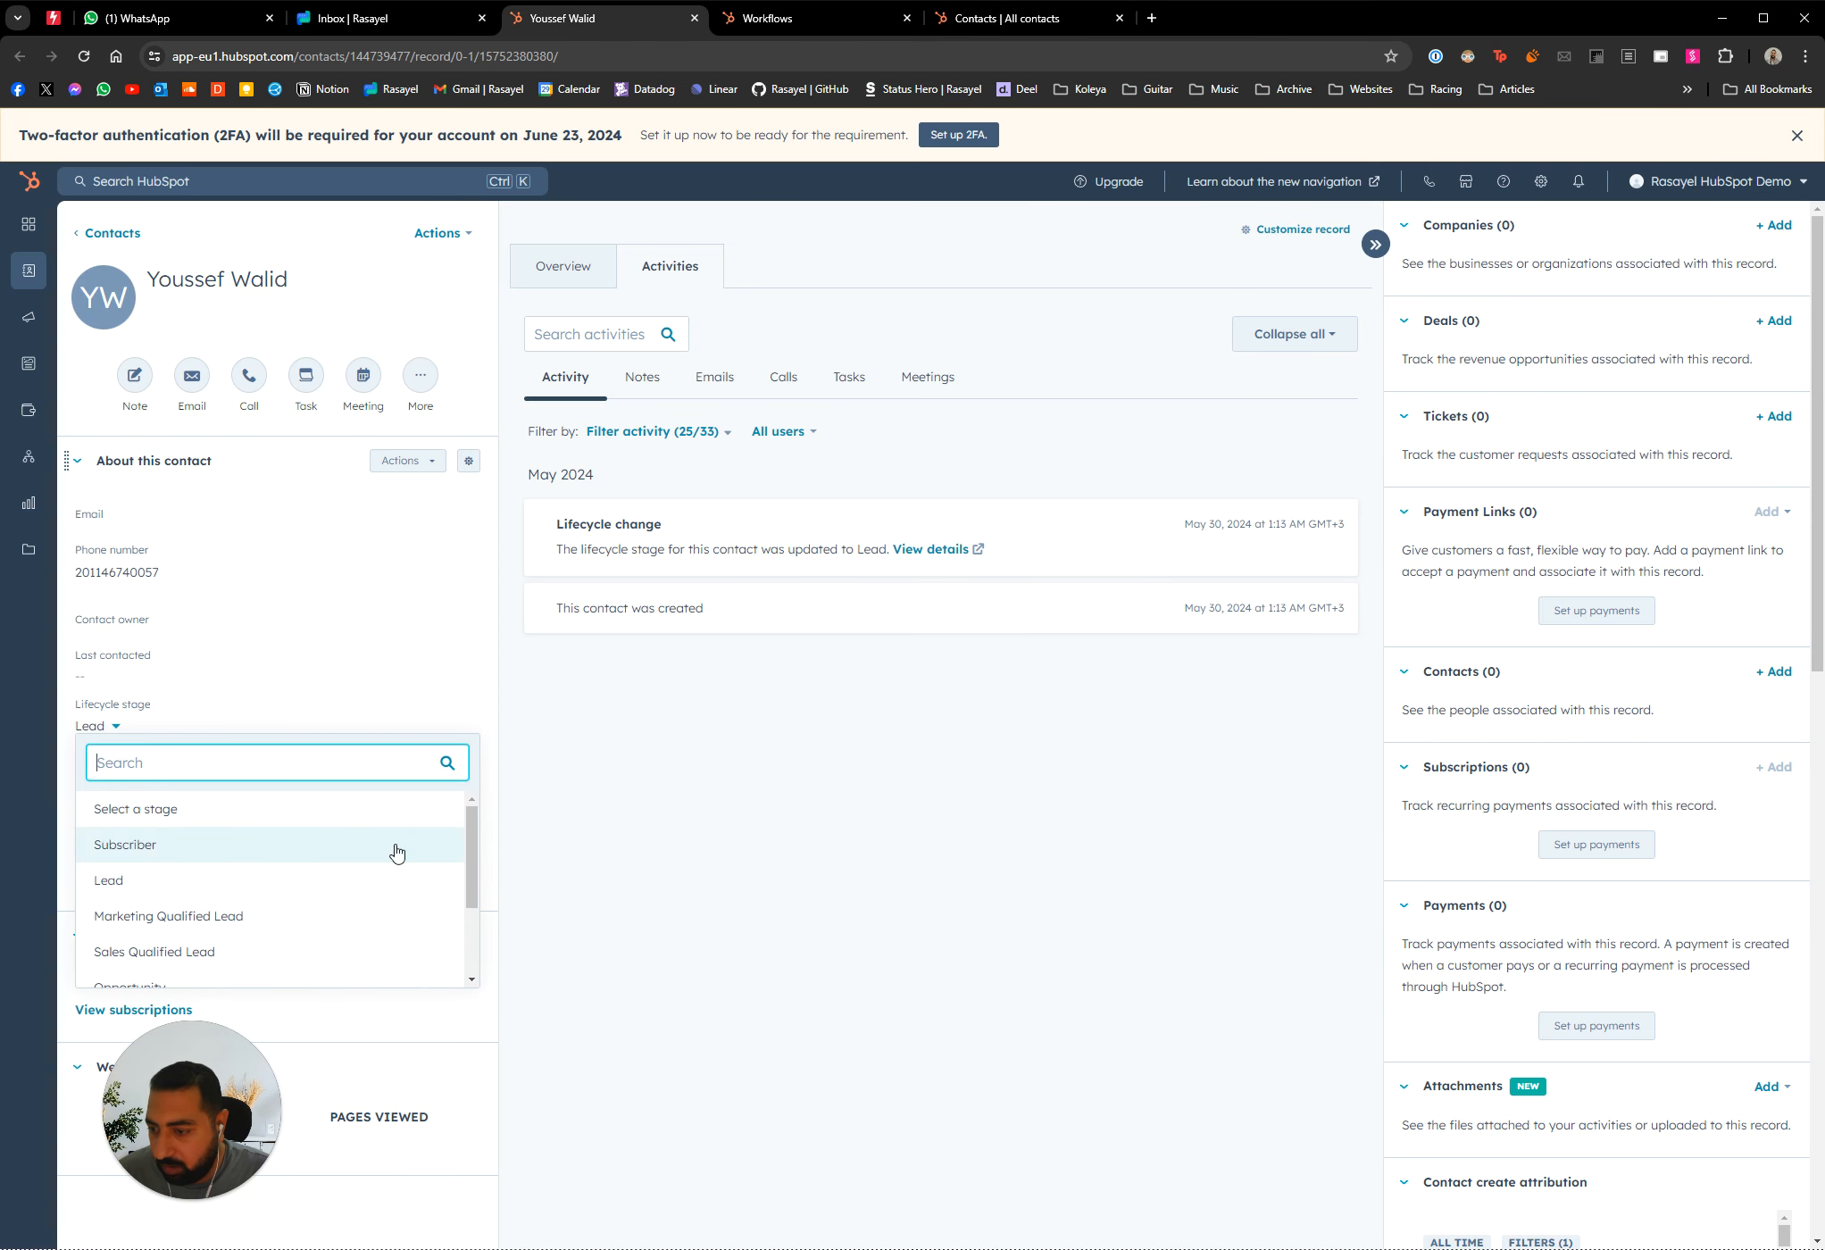
left_click(328, 846)
left_click(80, 1223)
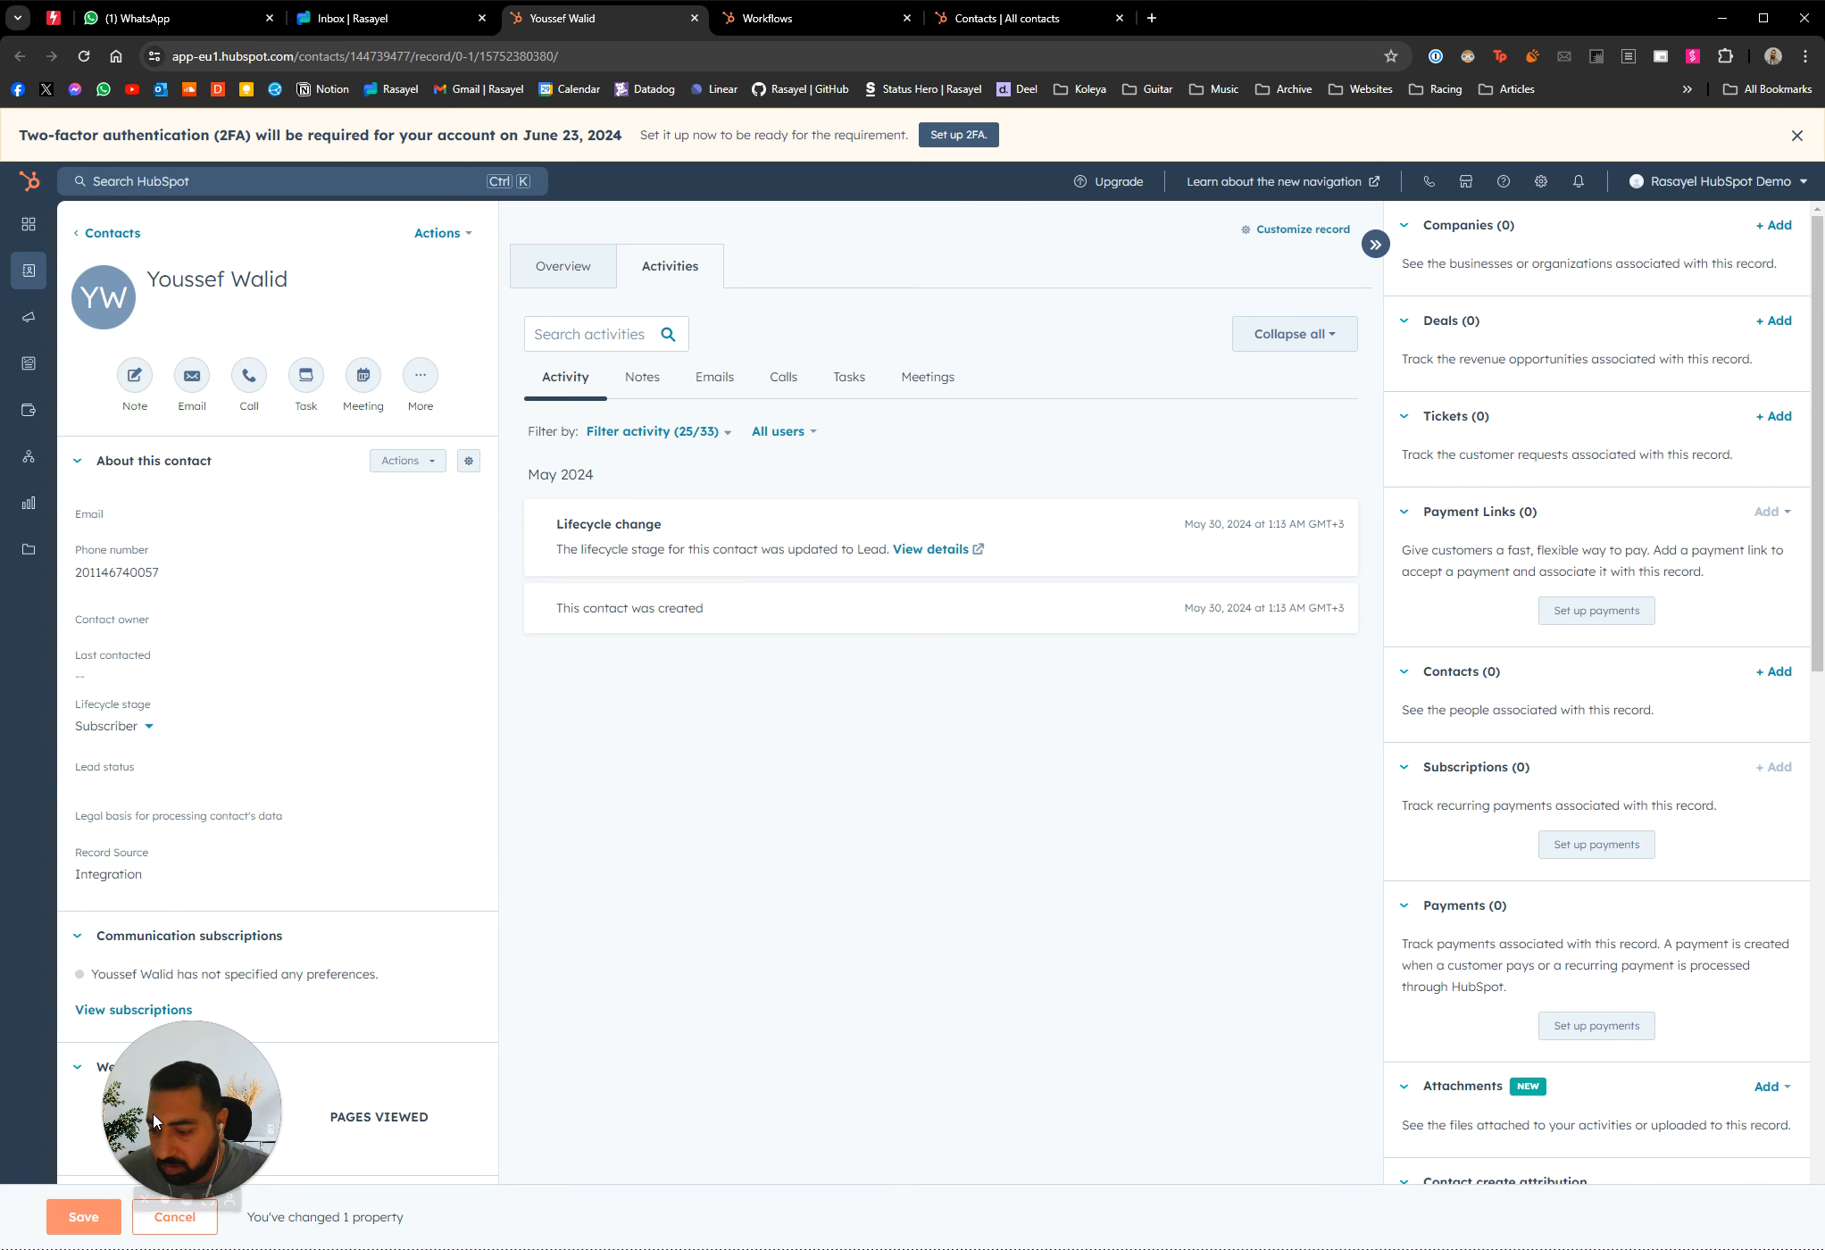
Reload the Rasayel conversation and check the Stage value among the contact's attributes
left_click(420, 18)
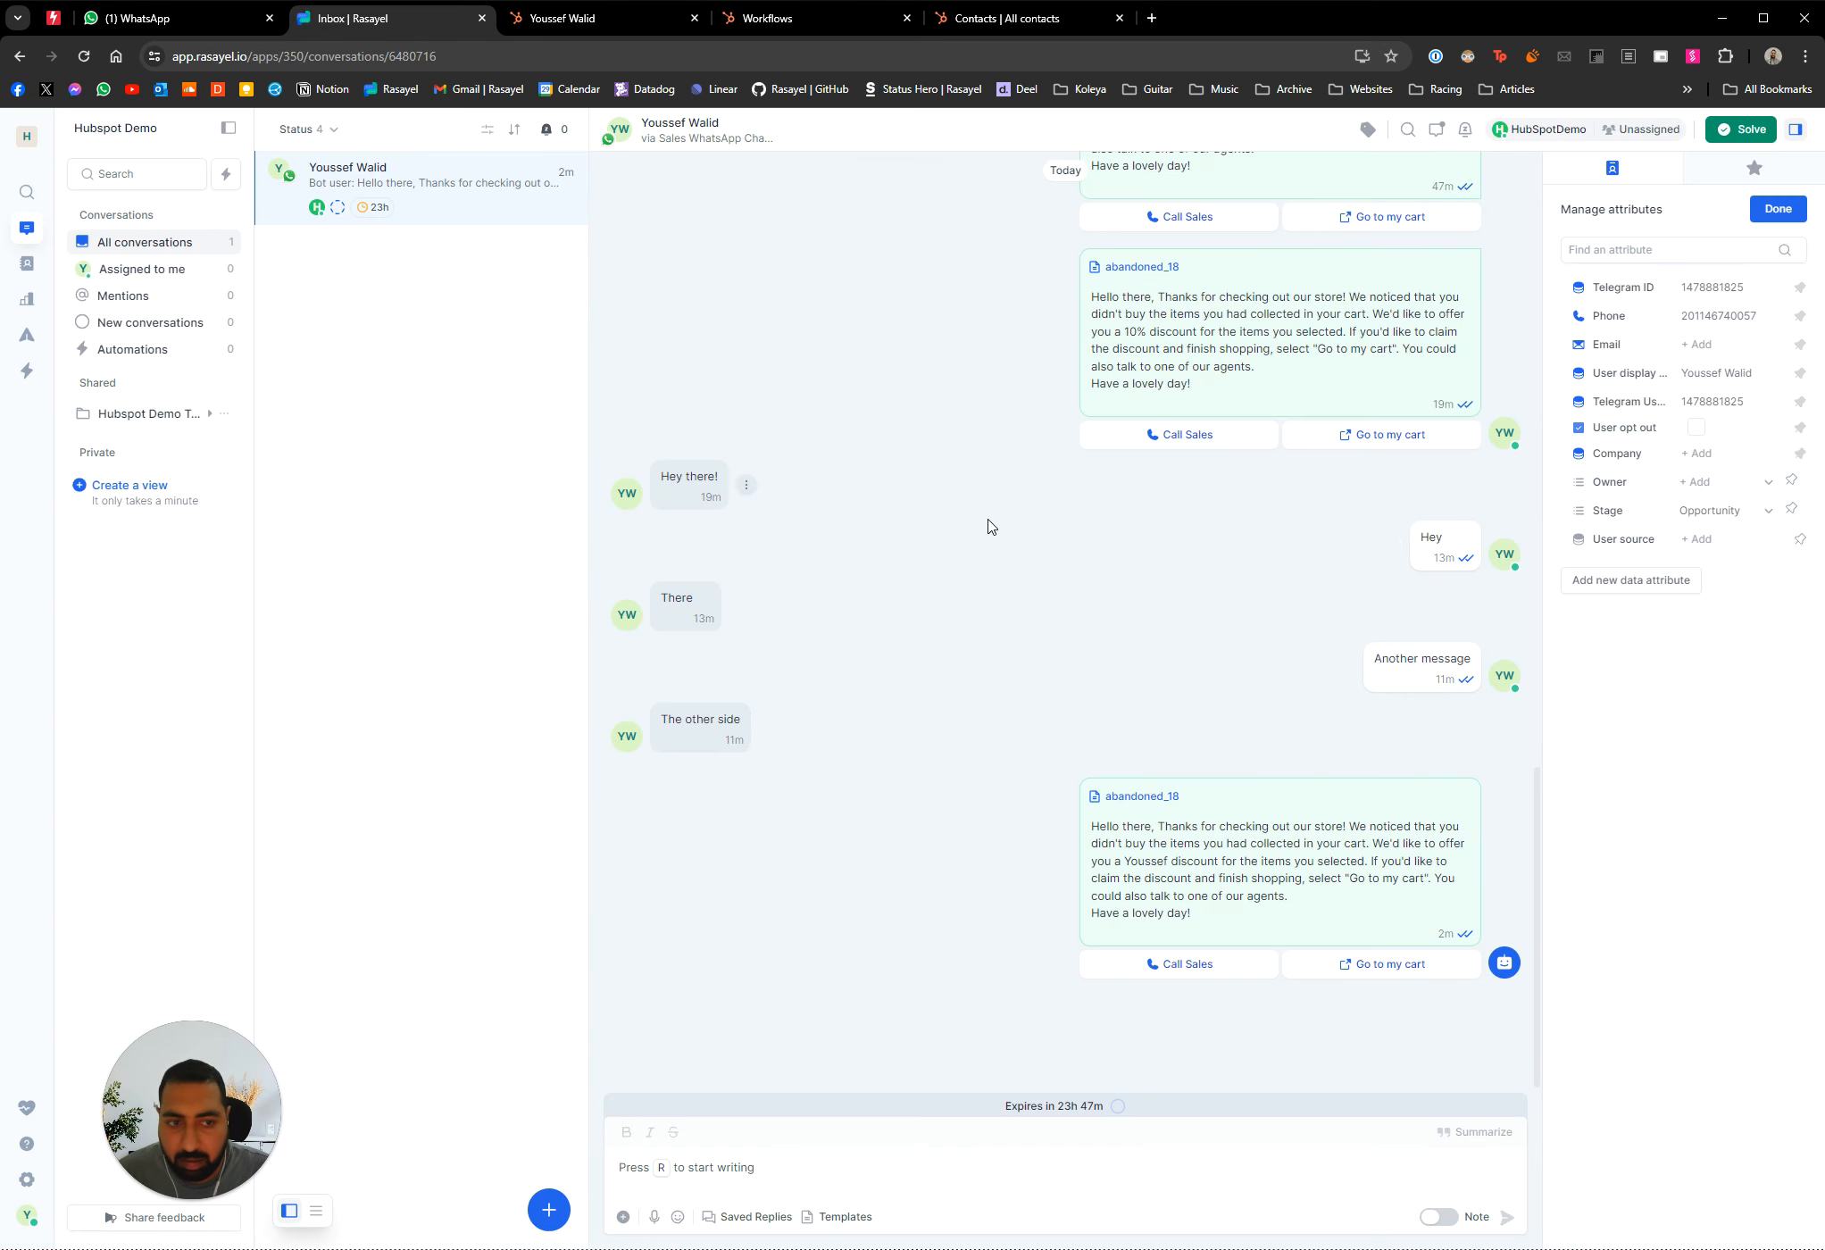
key("ctrl+r")
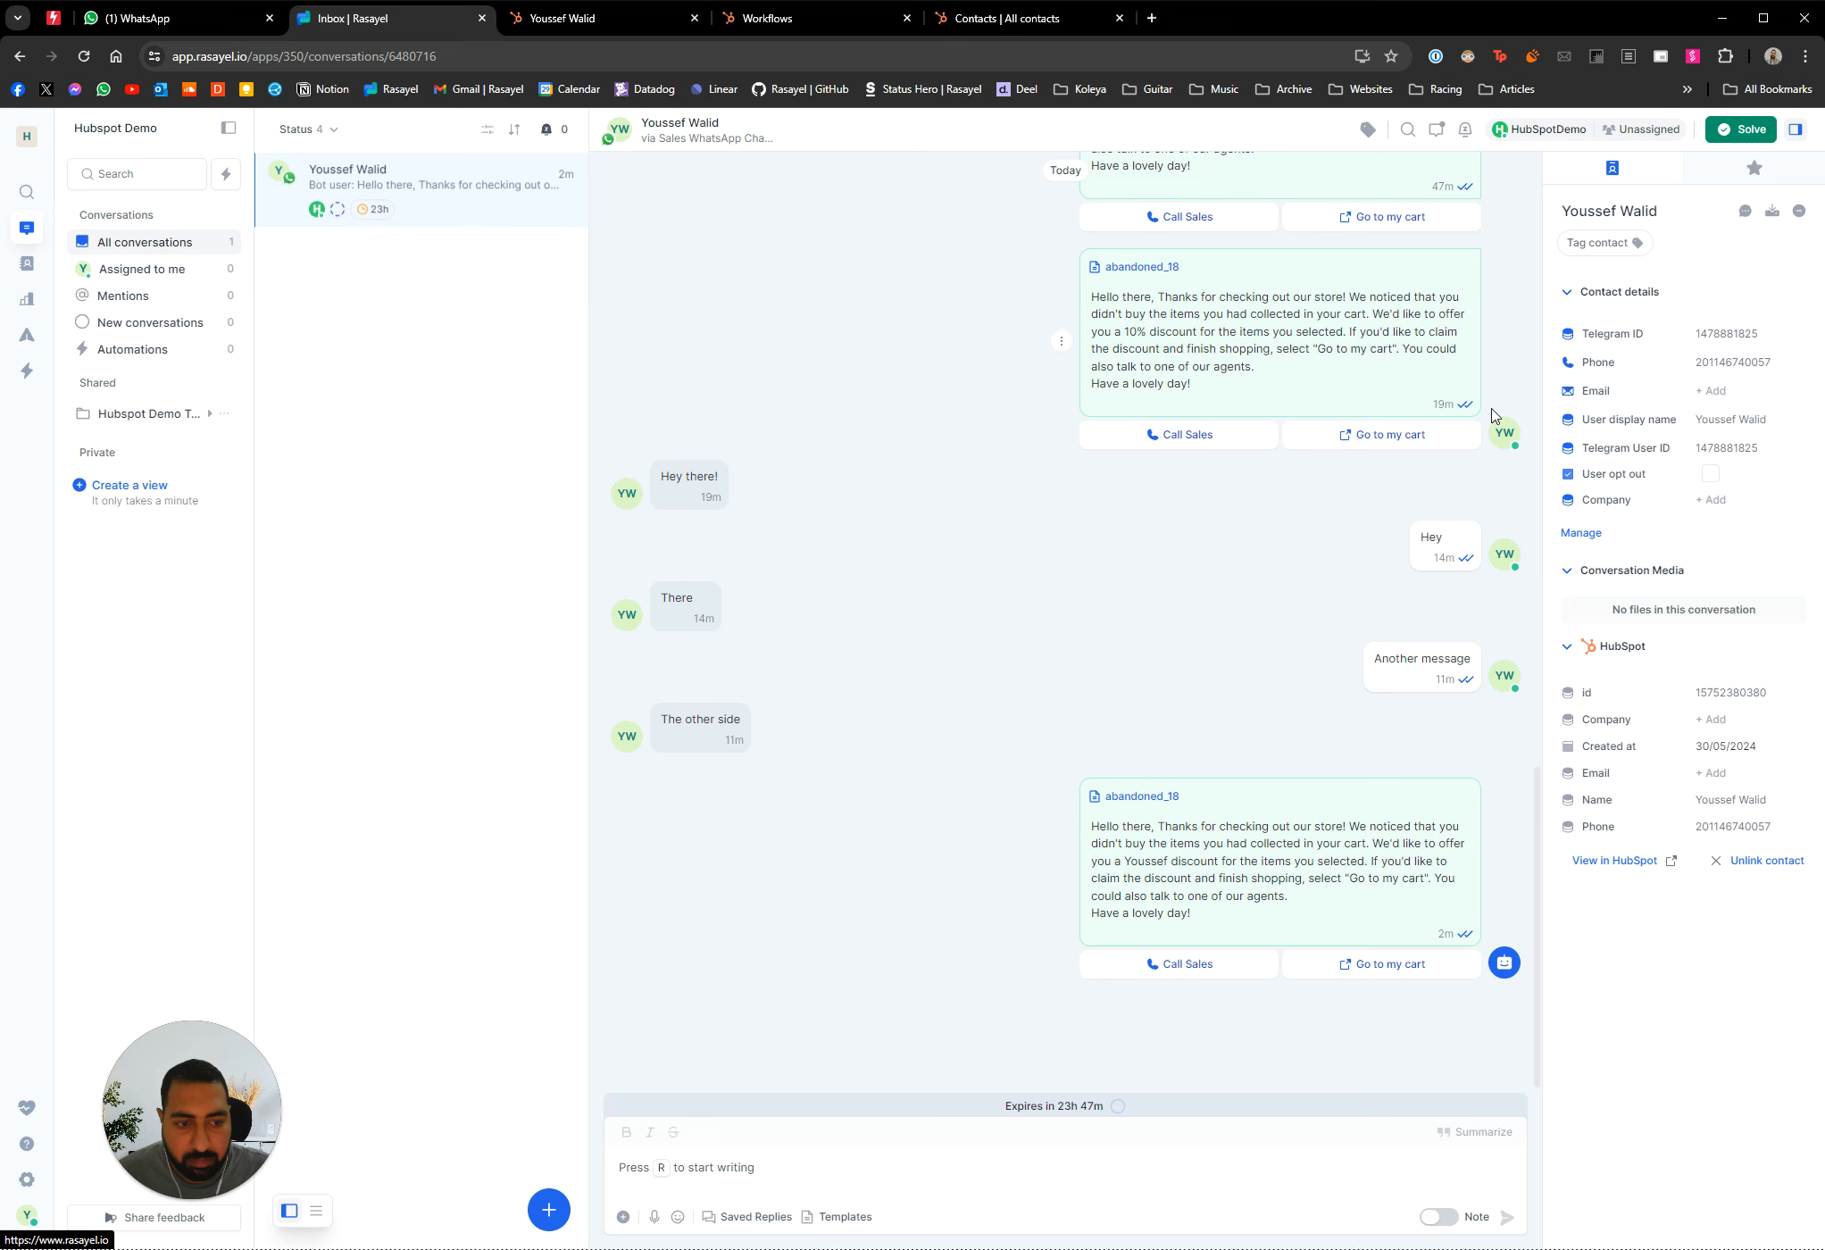
left_click(1580, 534)
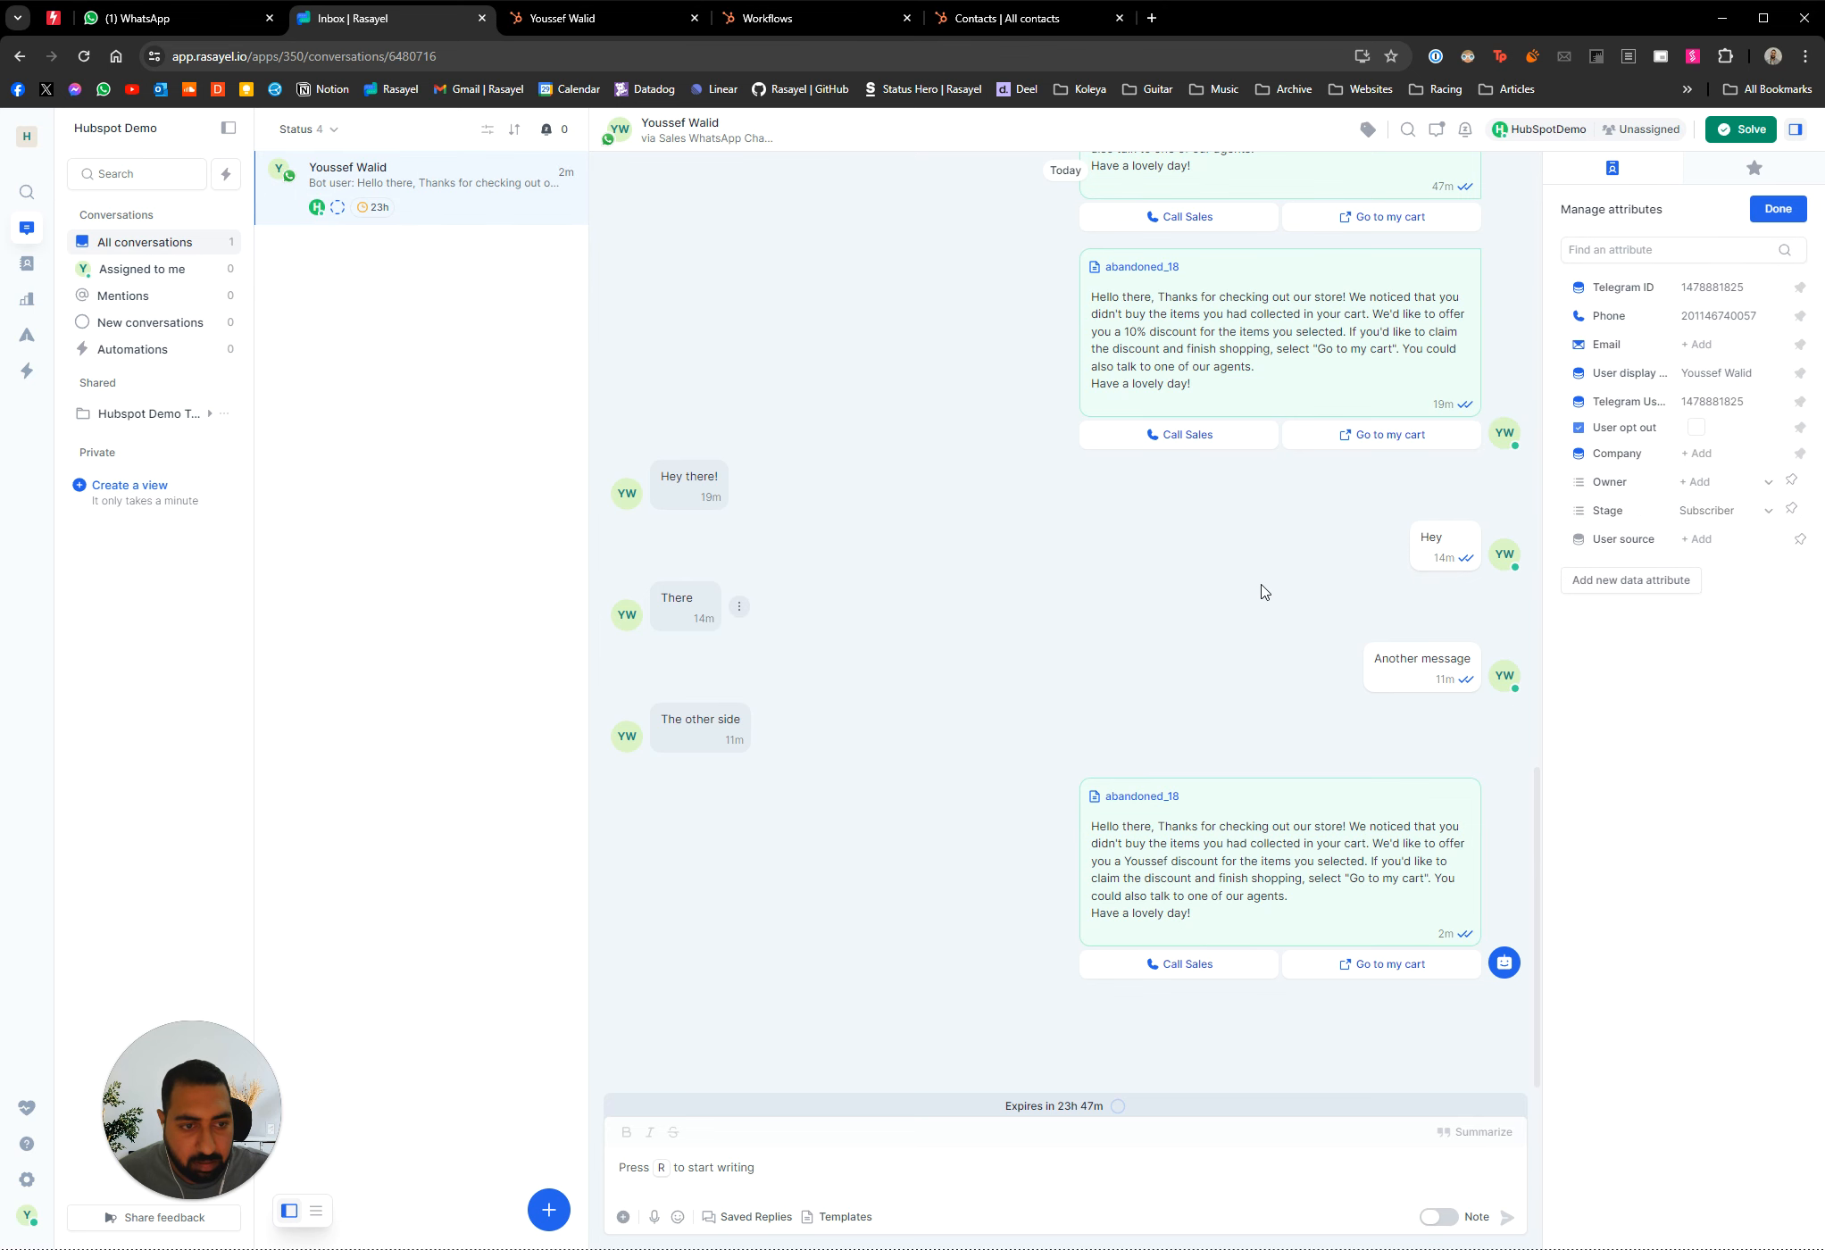
key("ctrl+Tab")
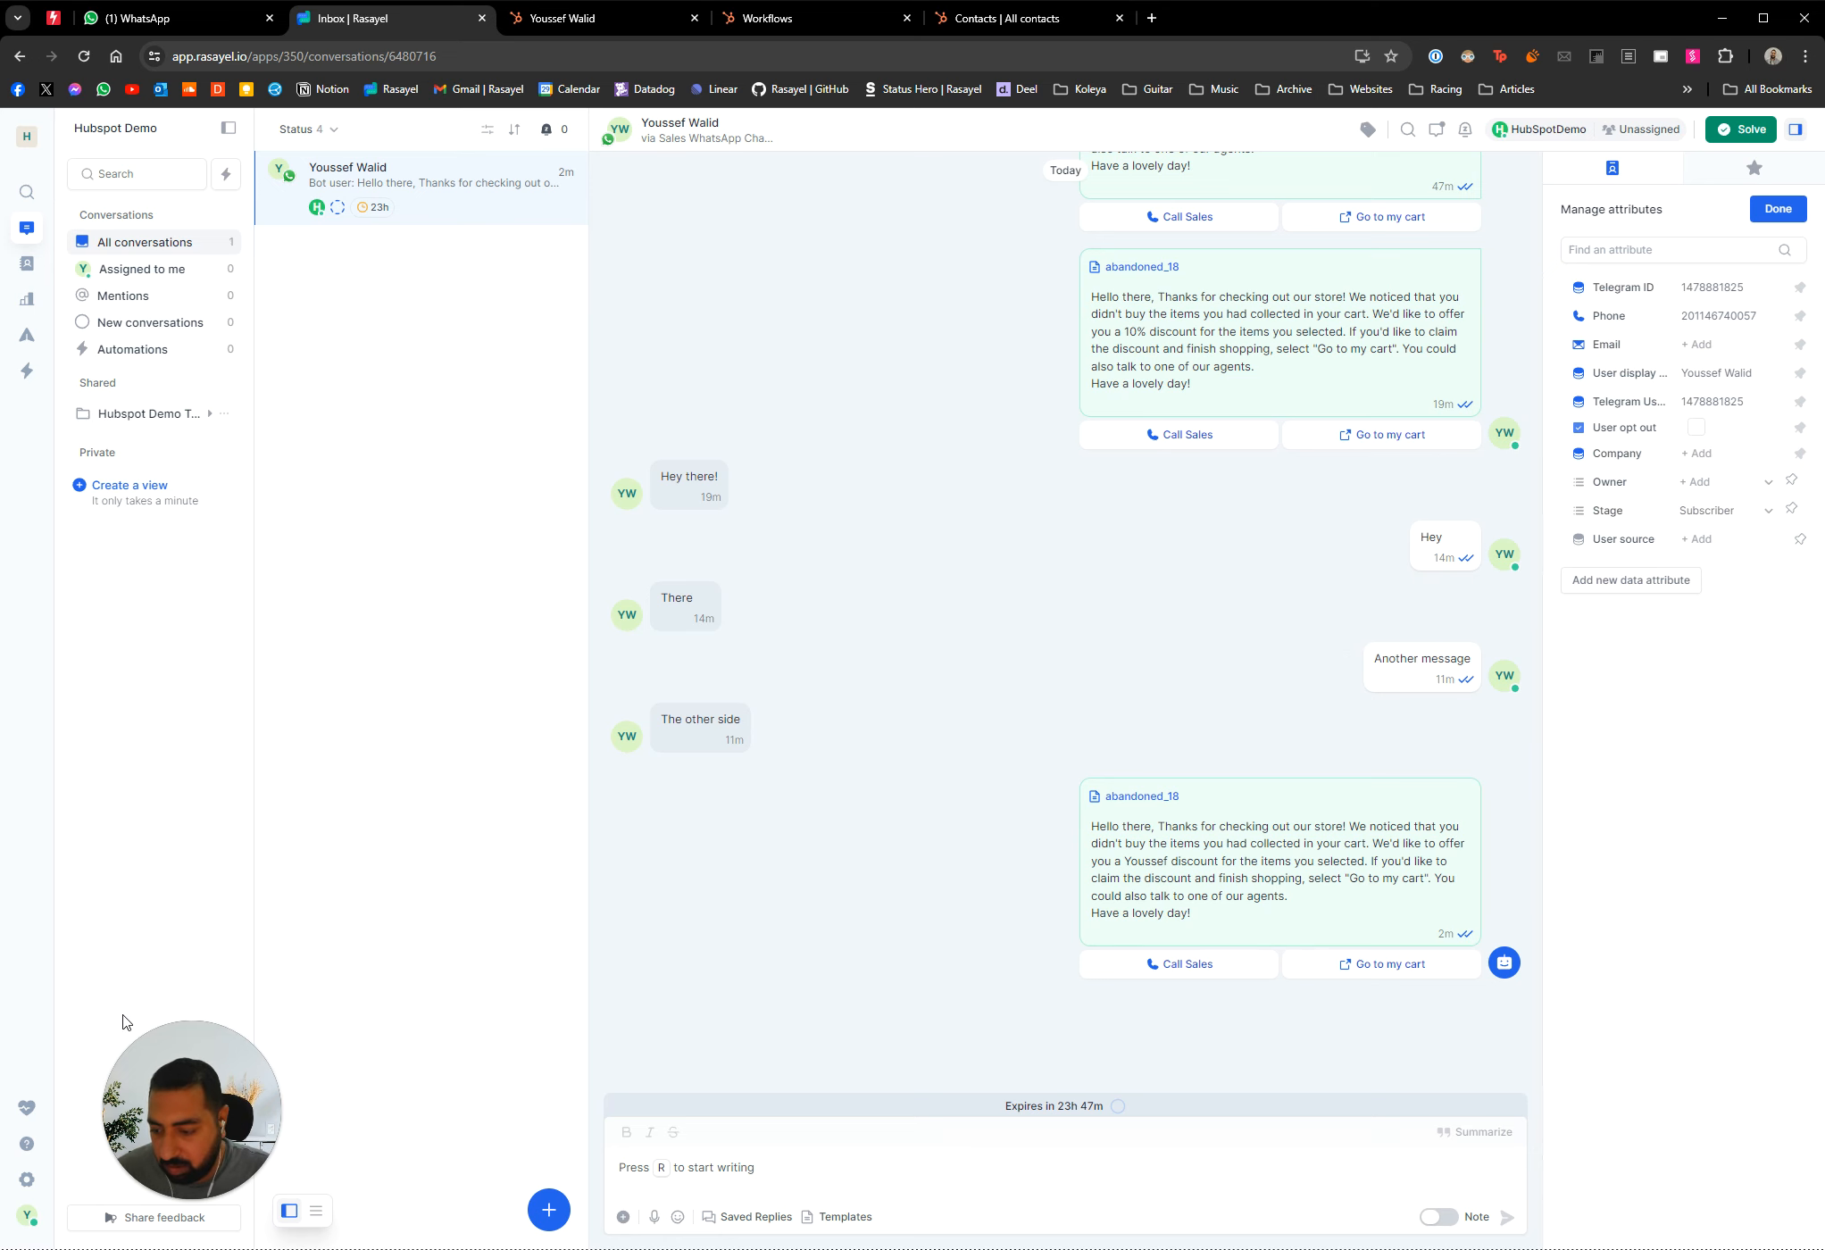
In Rasayel's HubSpot integration settings, enable assigning new conversations to owners when sending a message using the HubSpot integration
left_click(35, 1180)
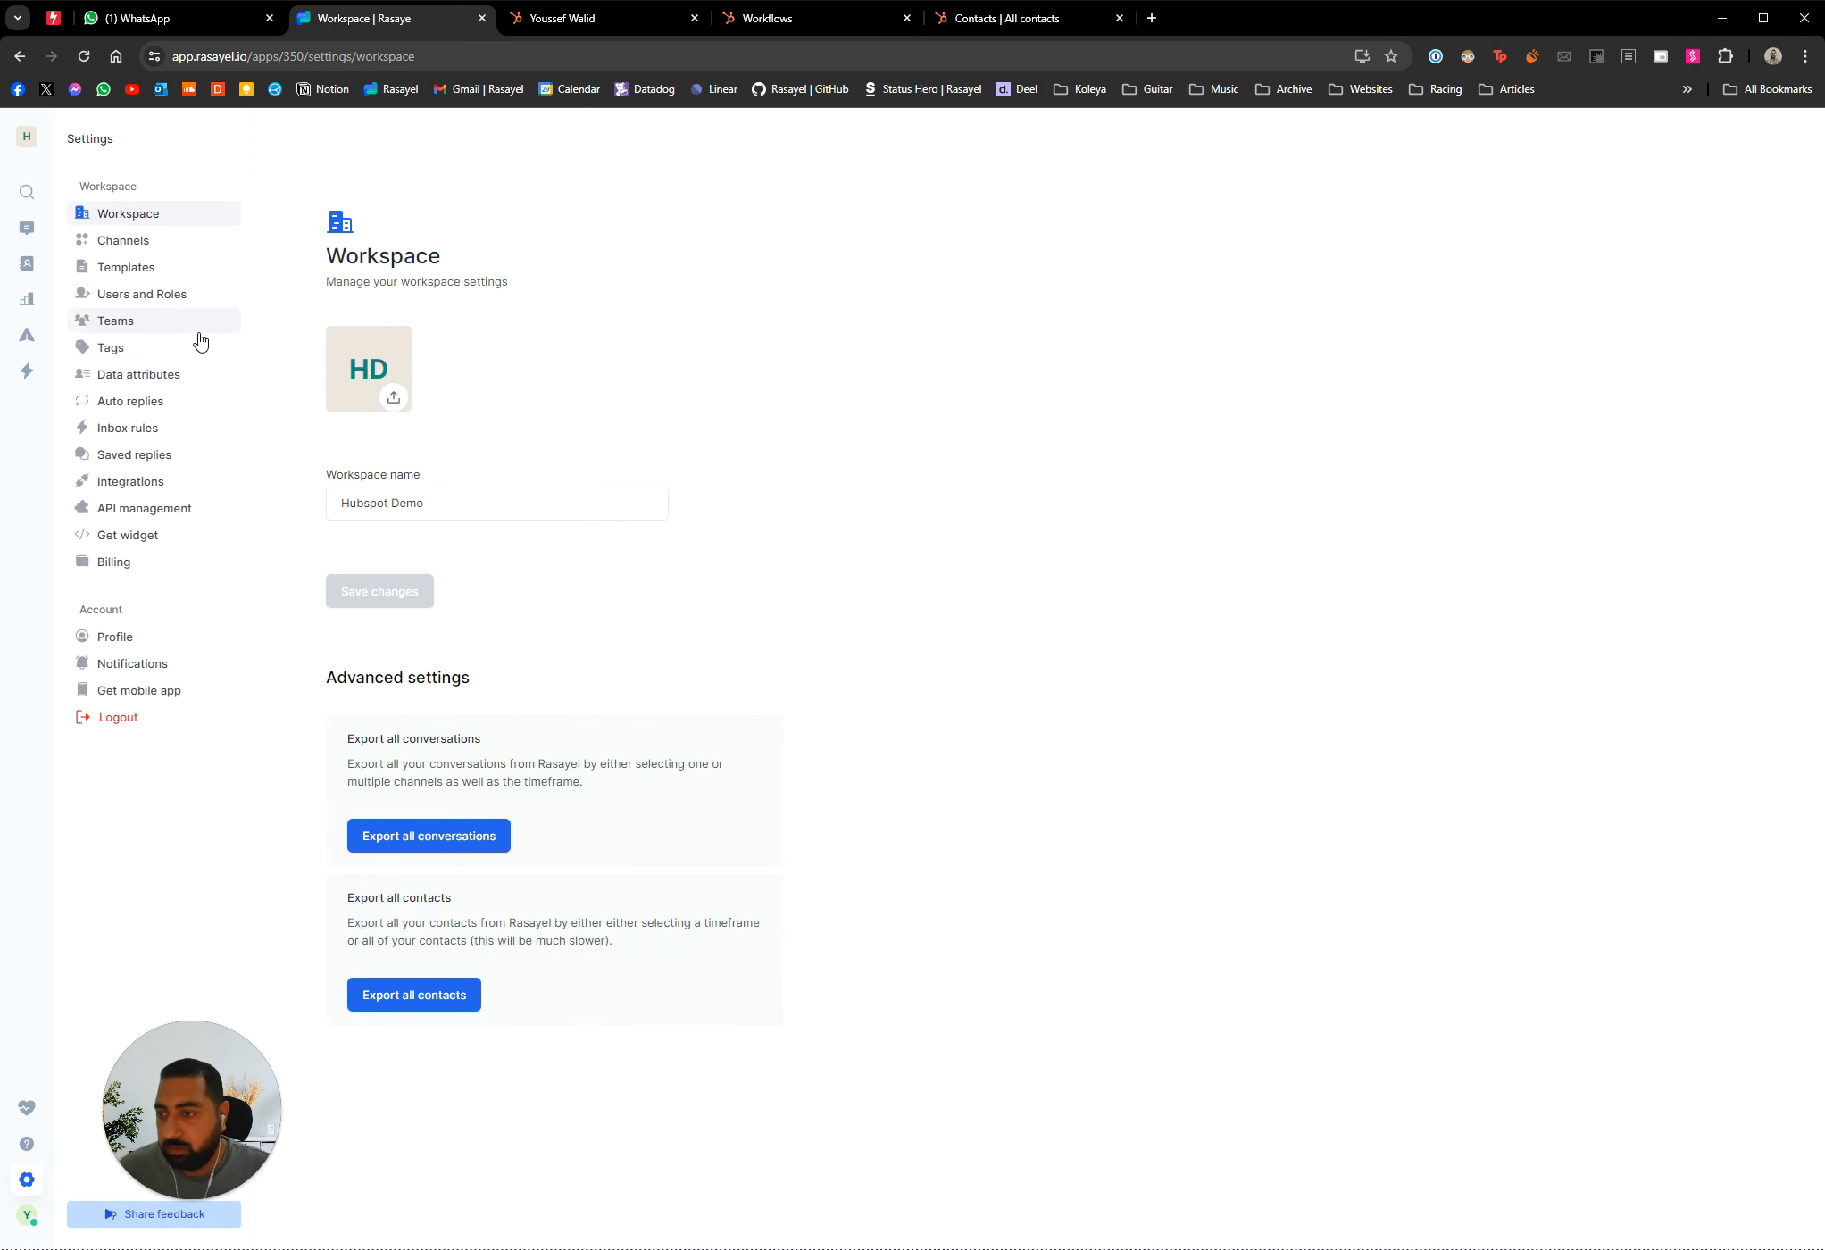
left_click(143, 481)
left_click(473, 420)
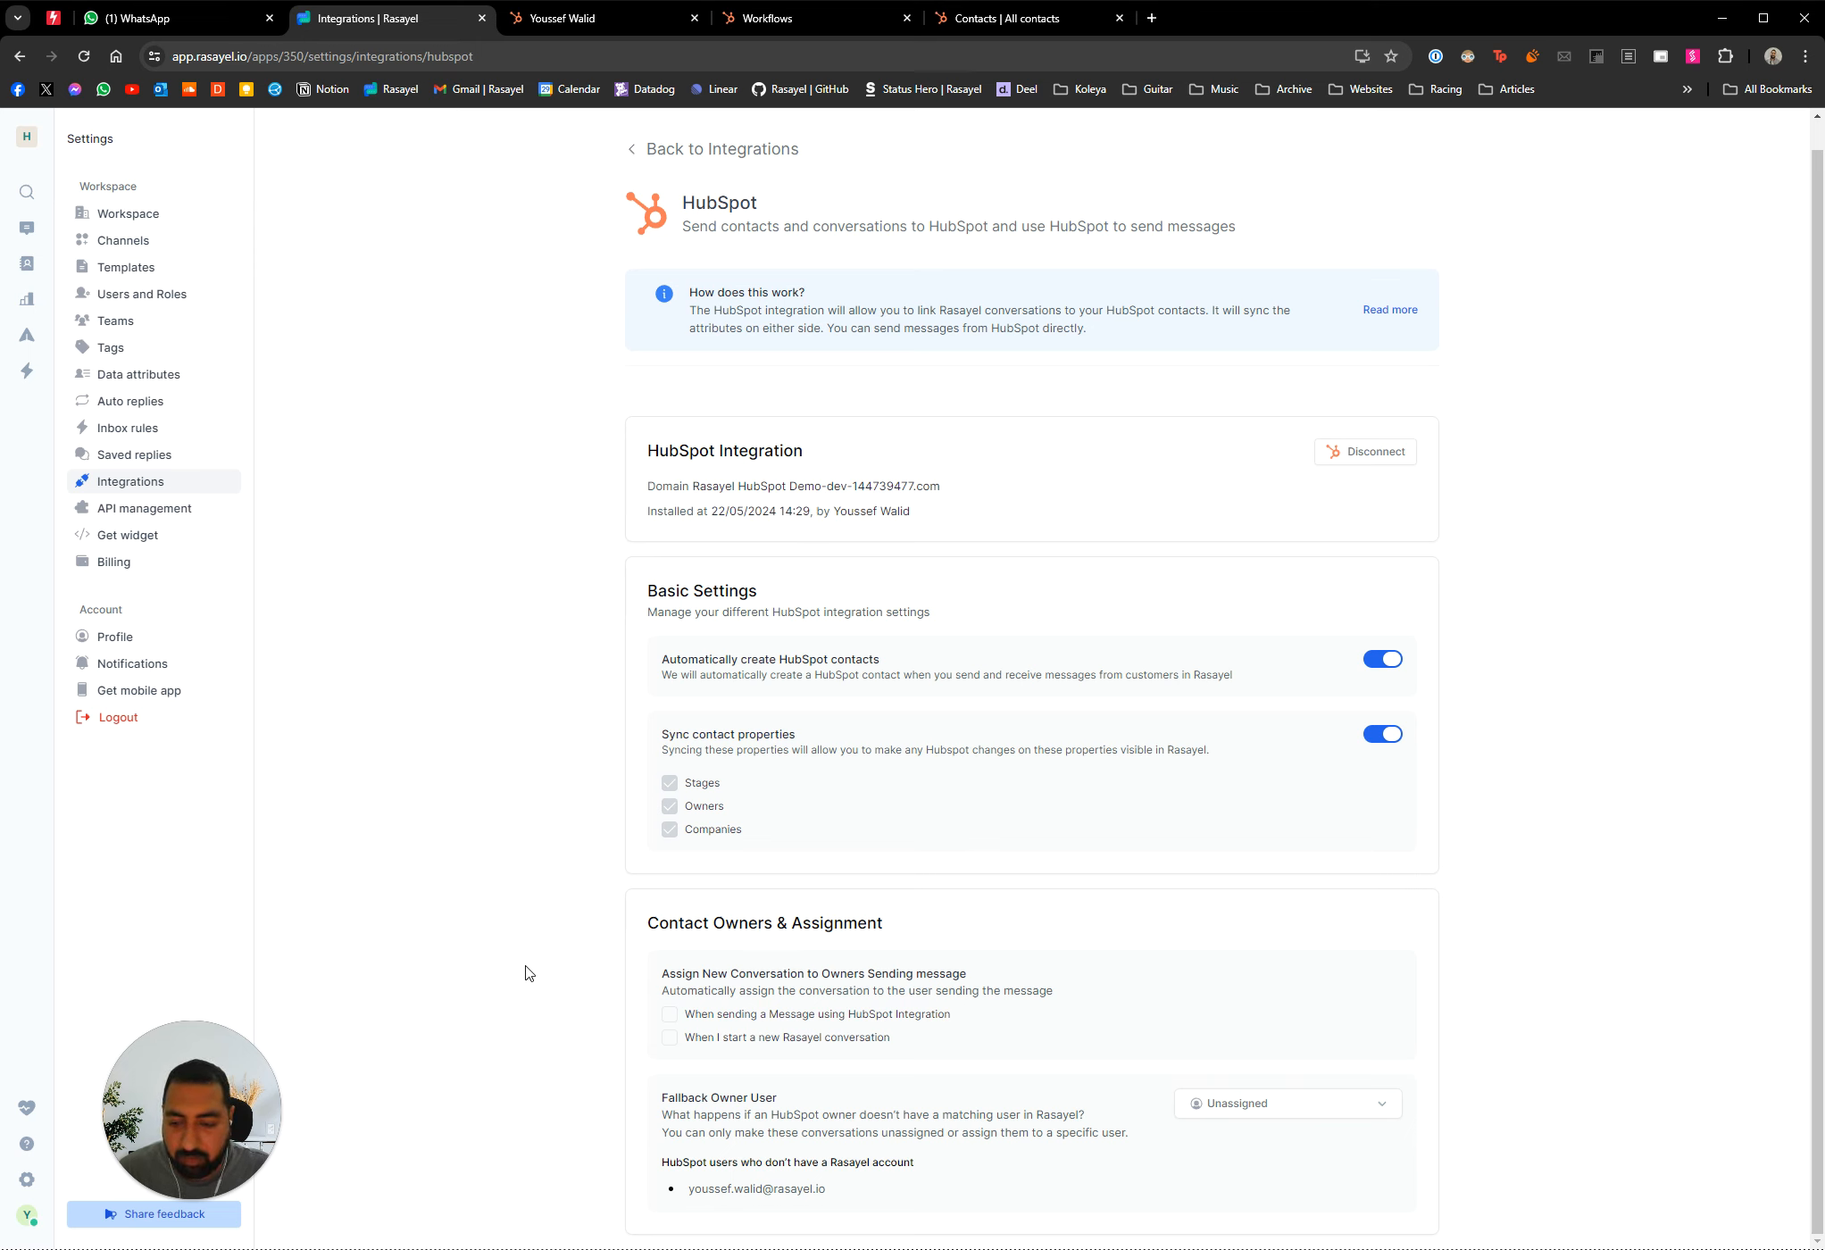
left_click(669, 1014)
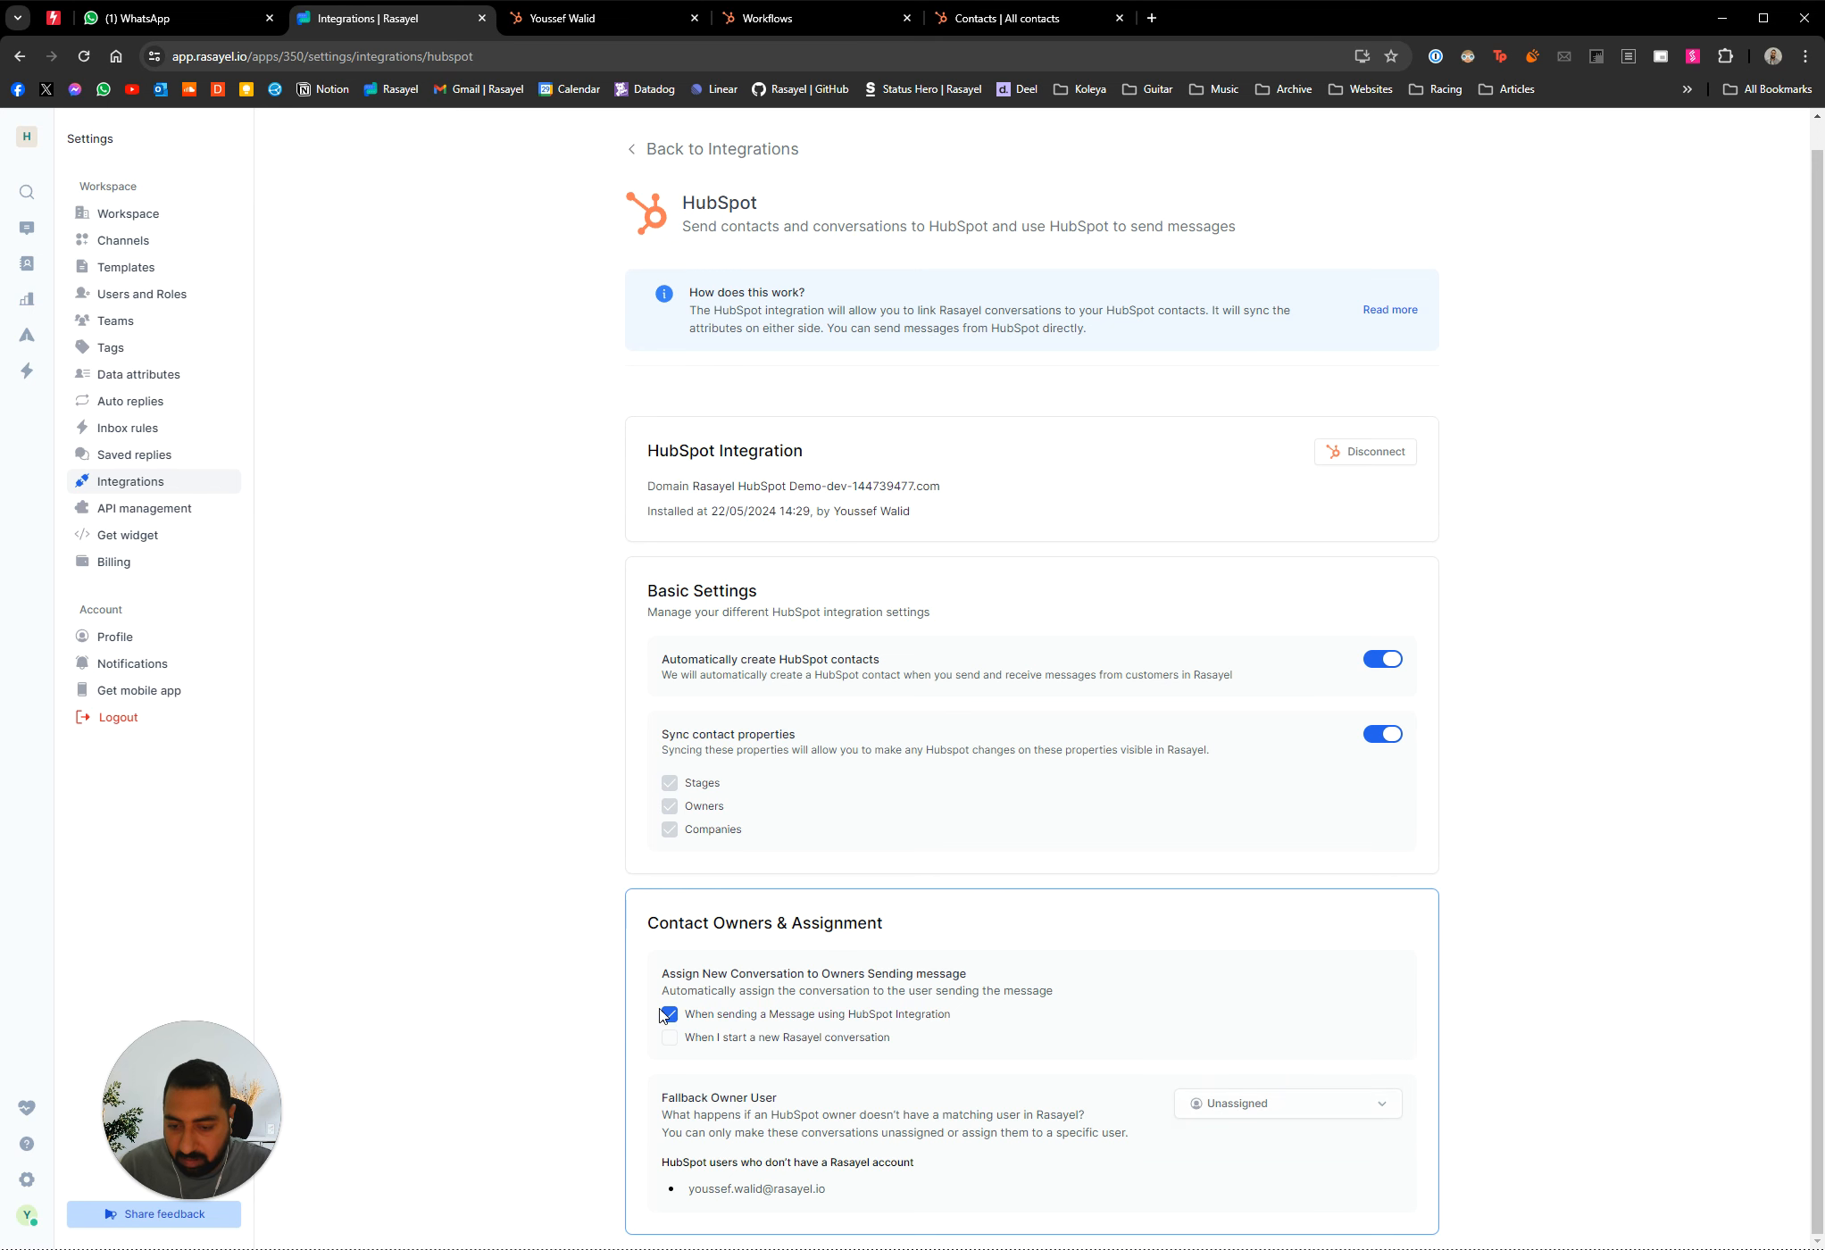
Open the contact's Sales WhatsApp Channel conversation from the HubSpot record, send the message "Hey" and close the conversation
left_click(607, 22)
scroll(1589, 928, "down", 10)
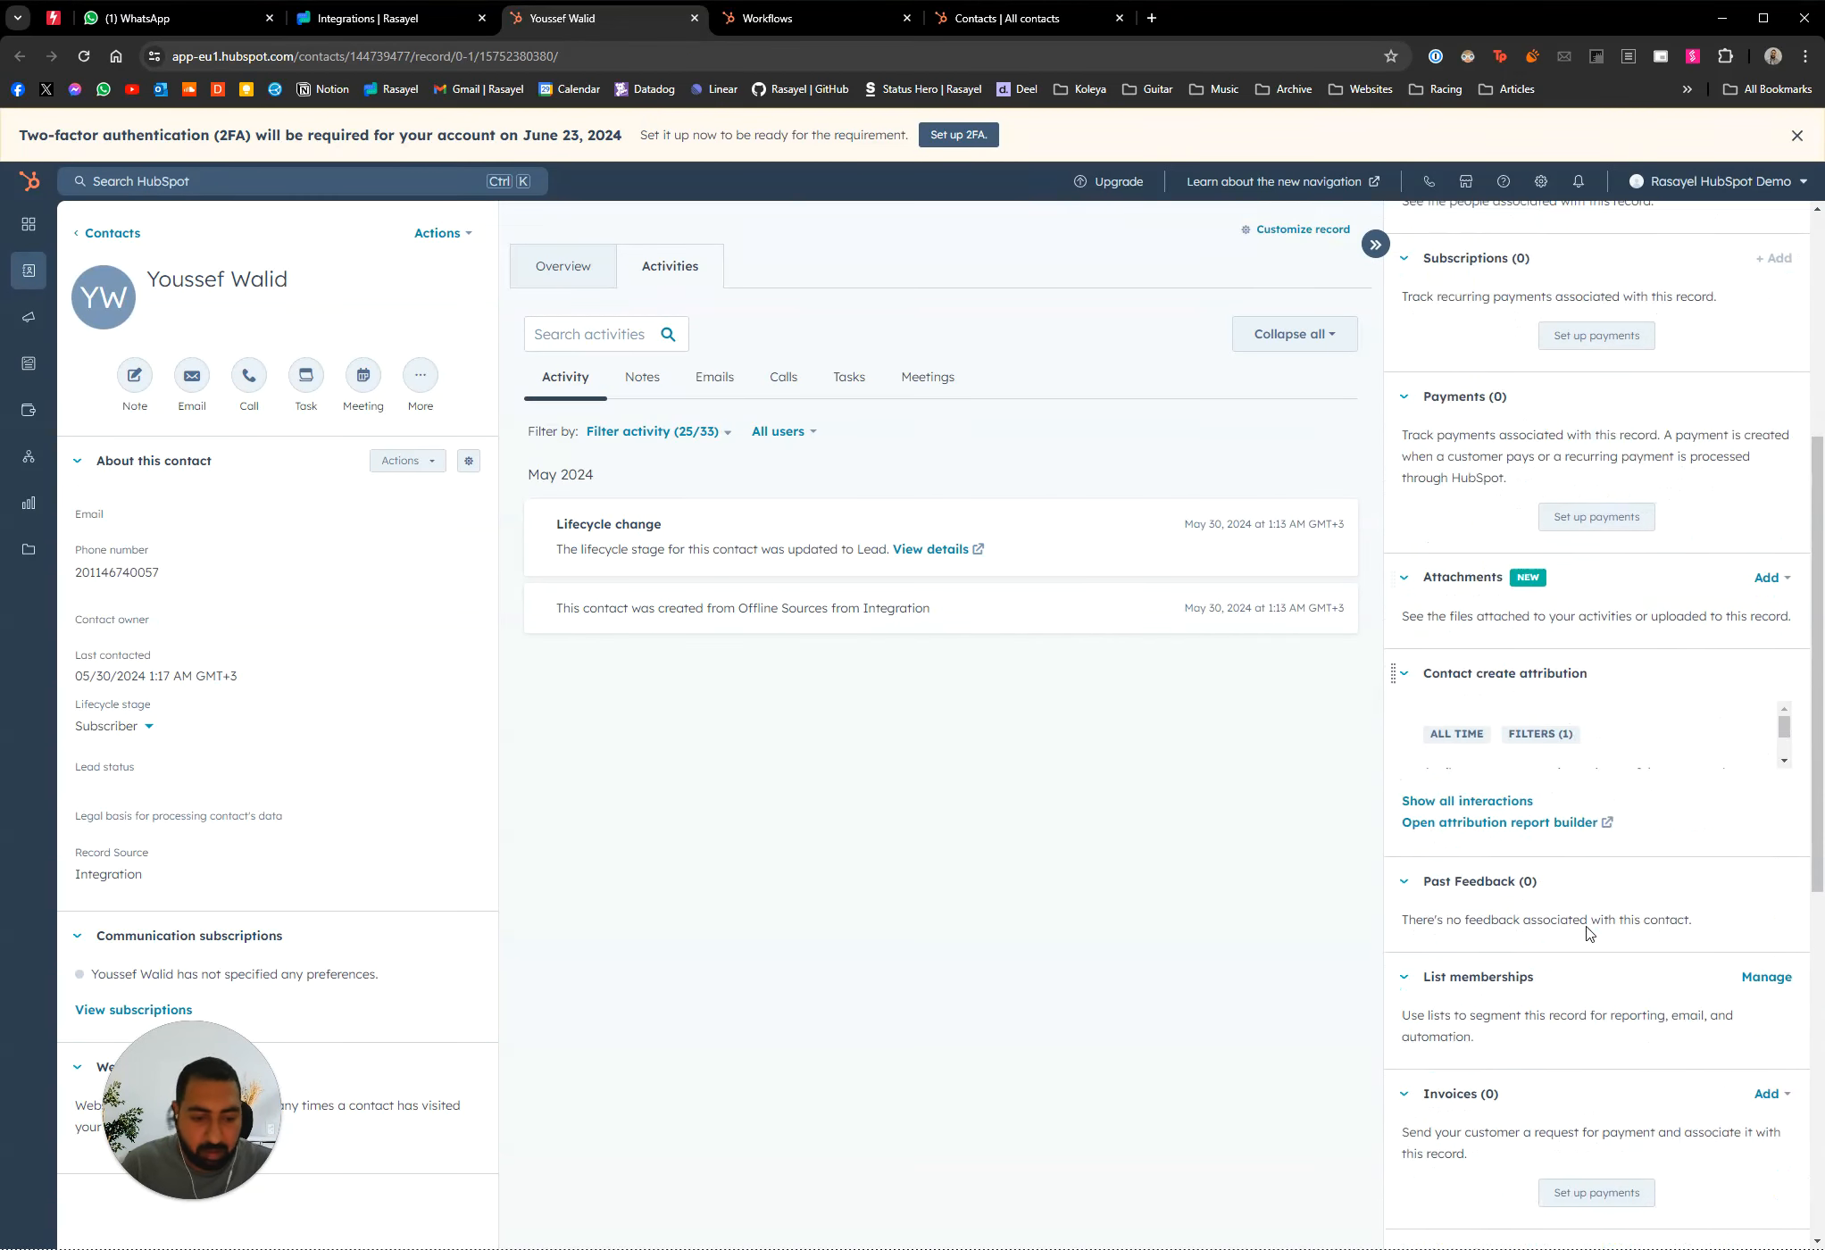
left_click(1743, 1054)
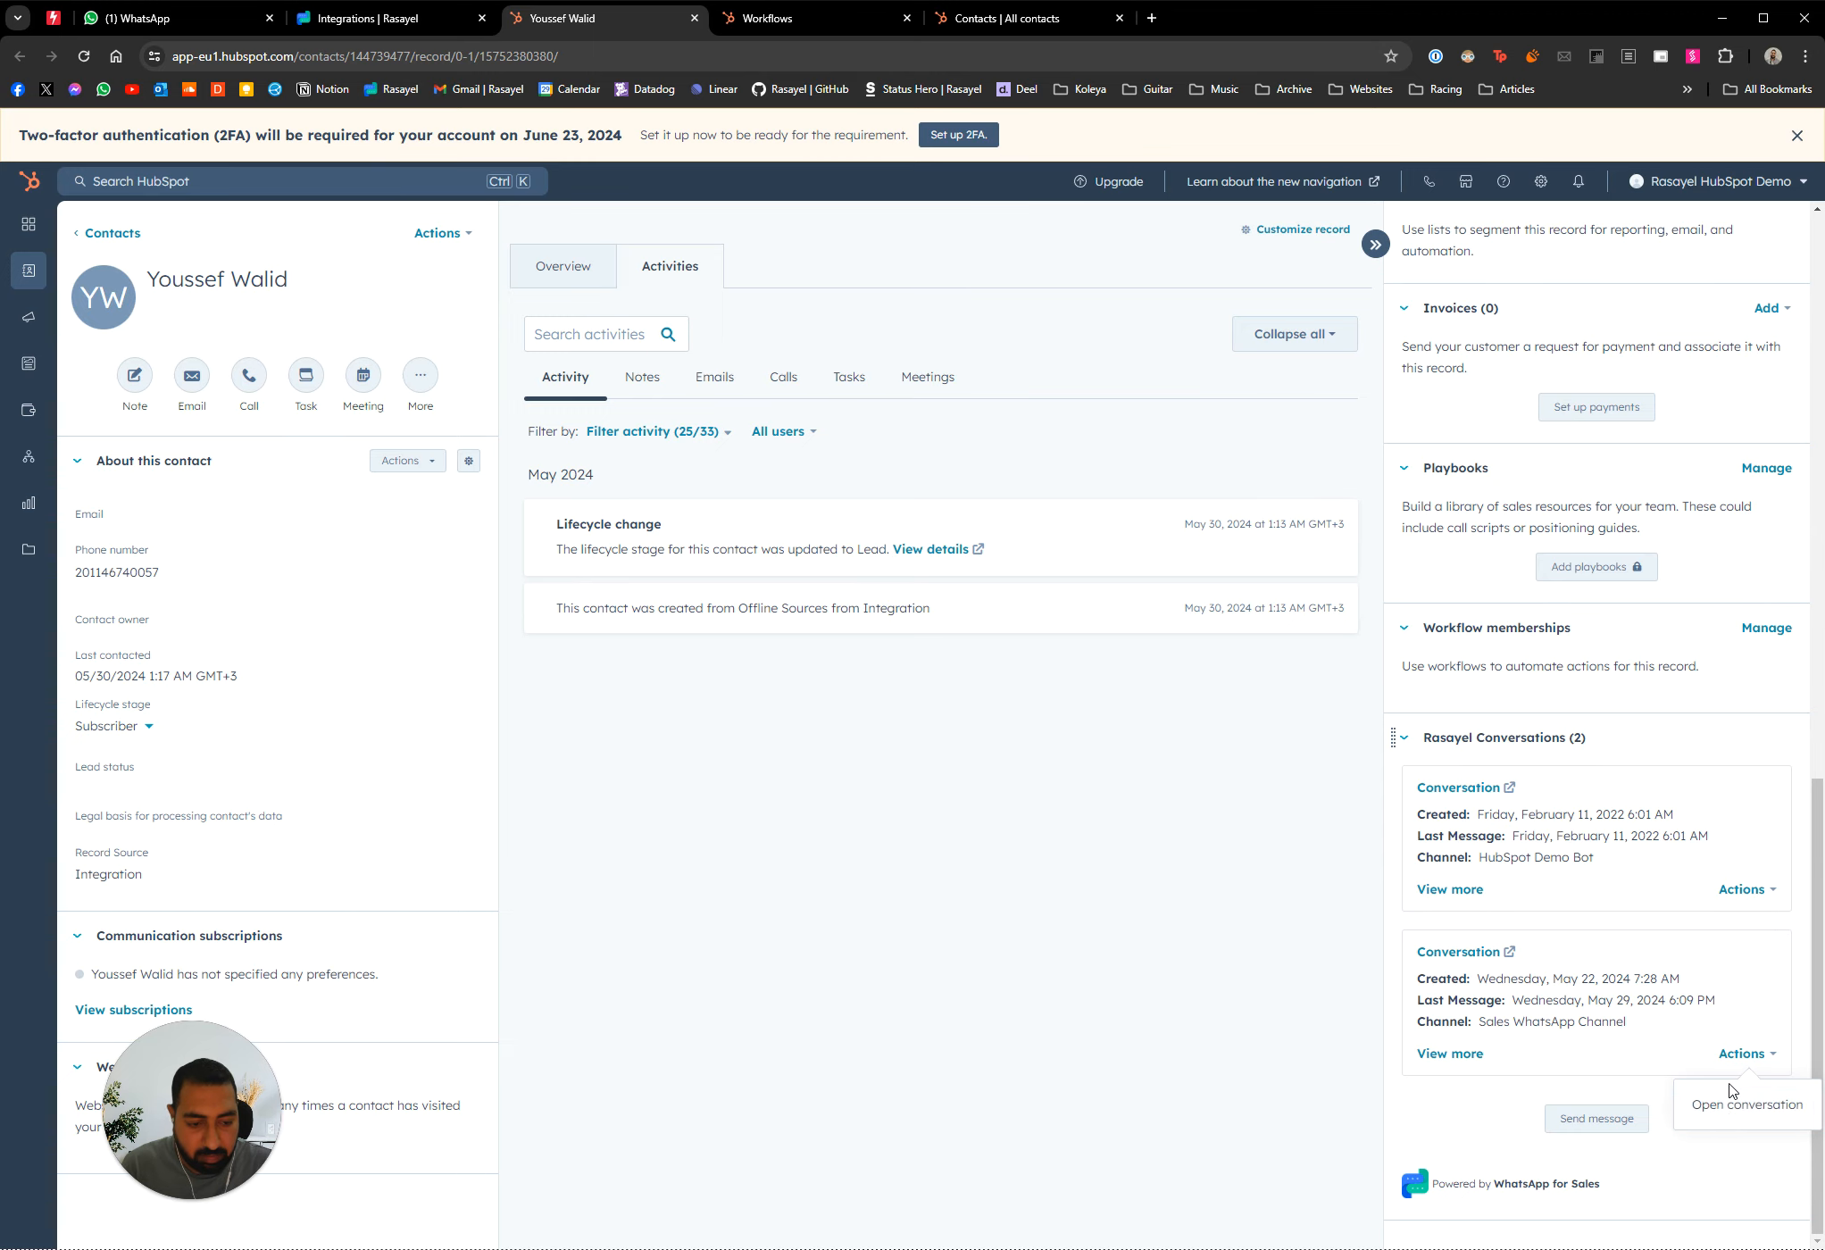
left_click(1732, 1101)
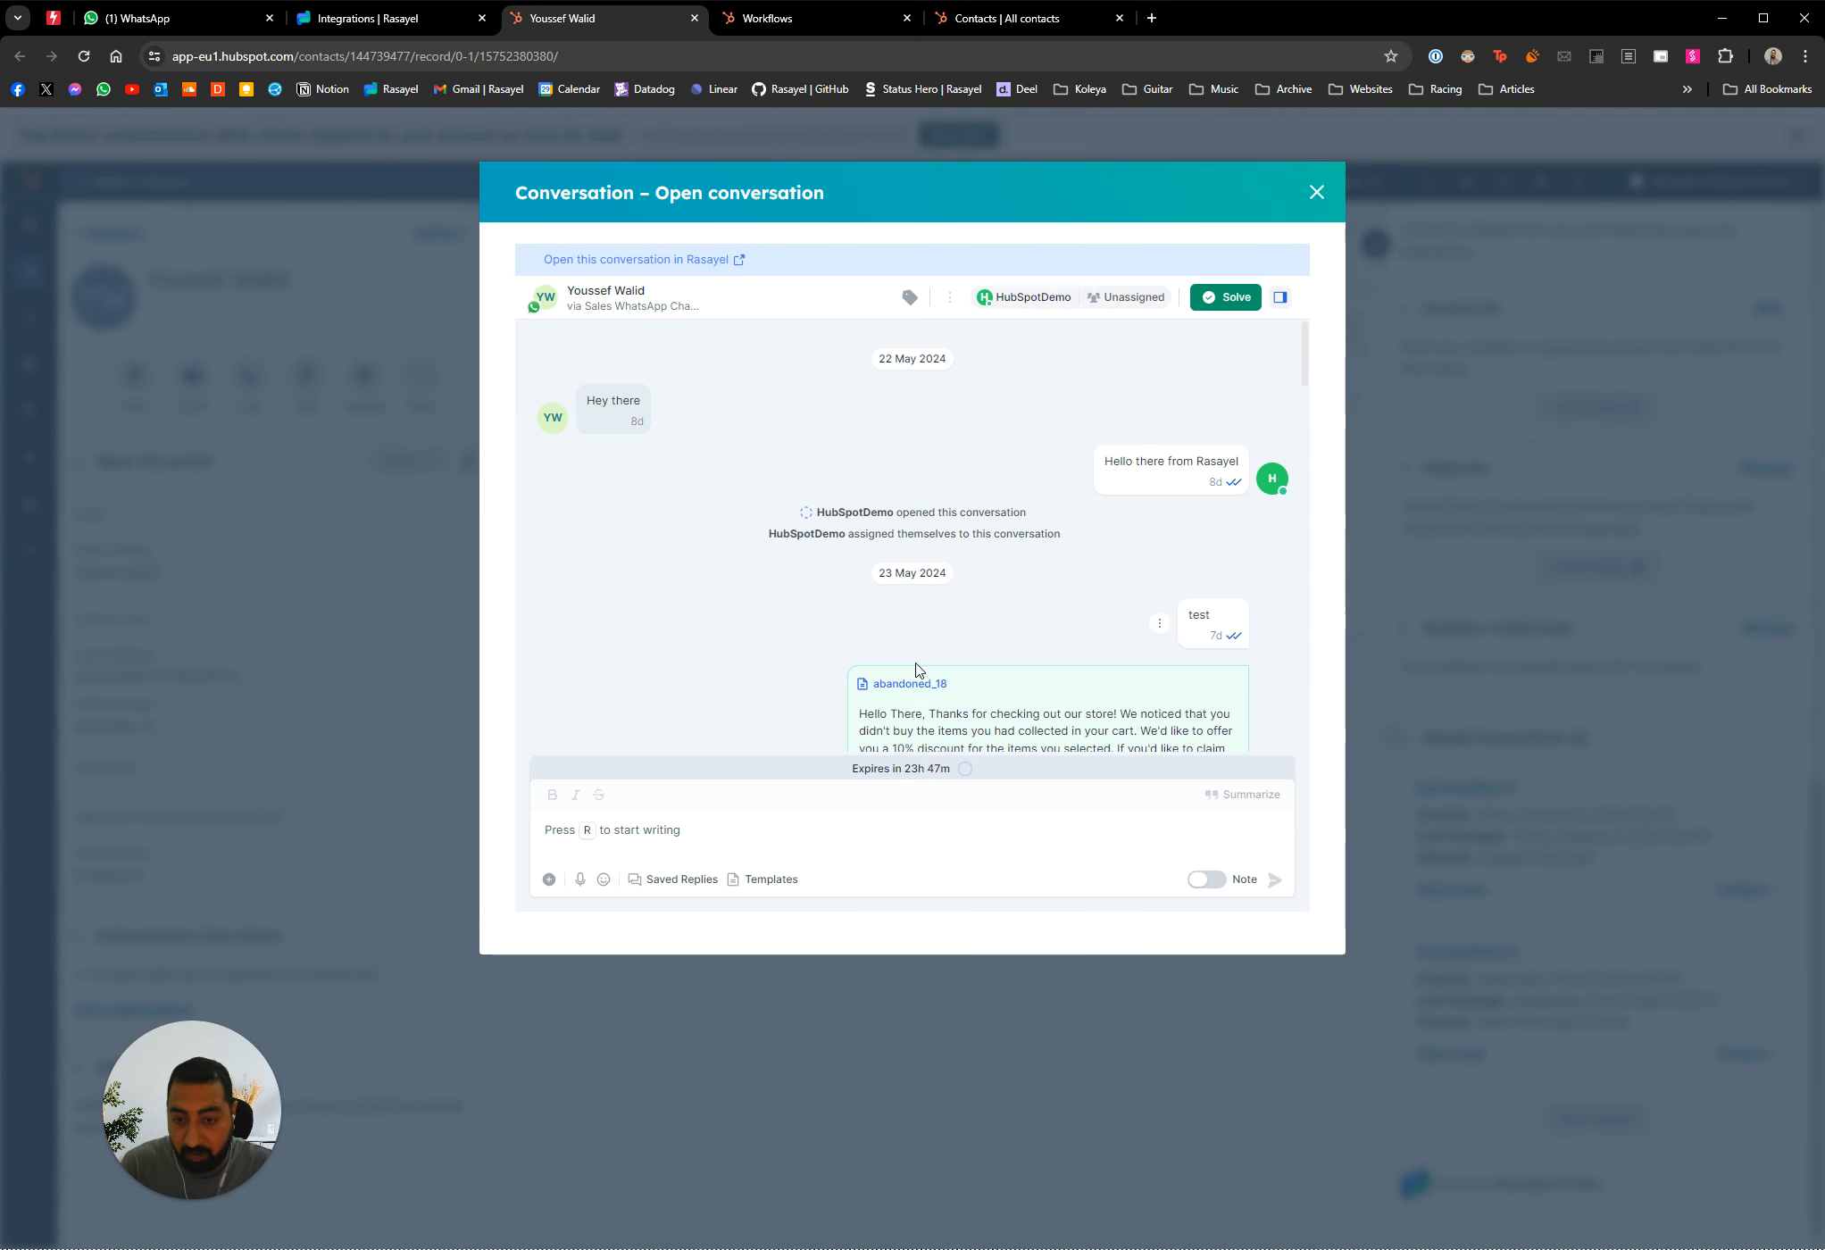
scroll(827, 567, "down", 15)
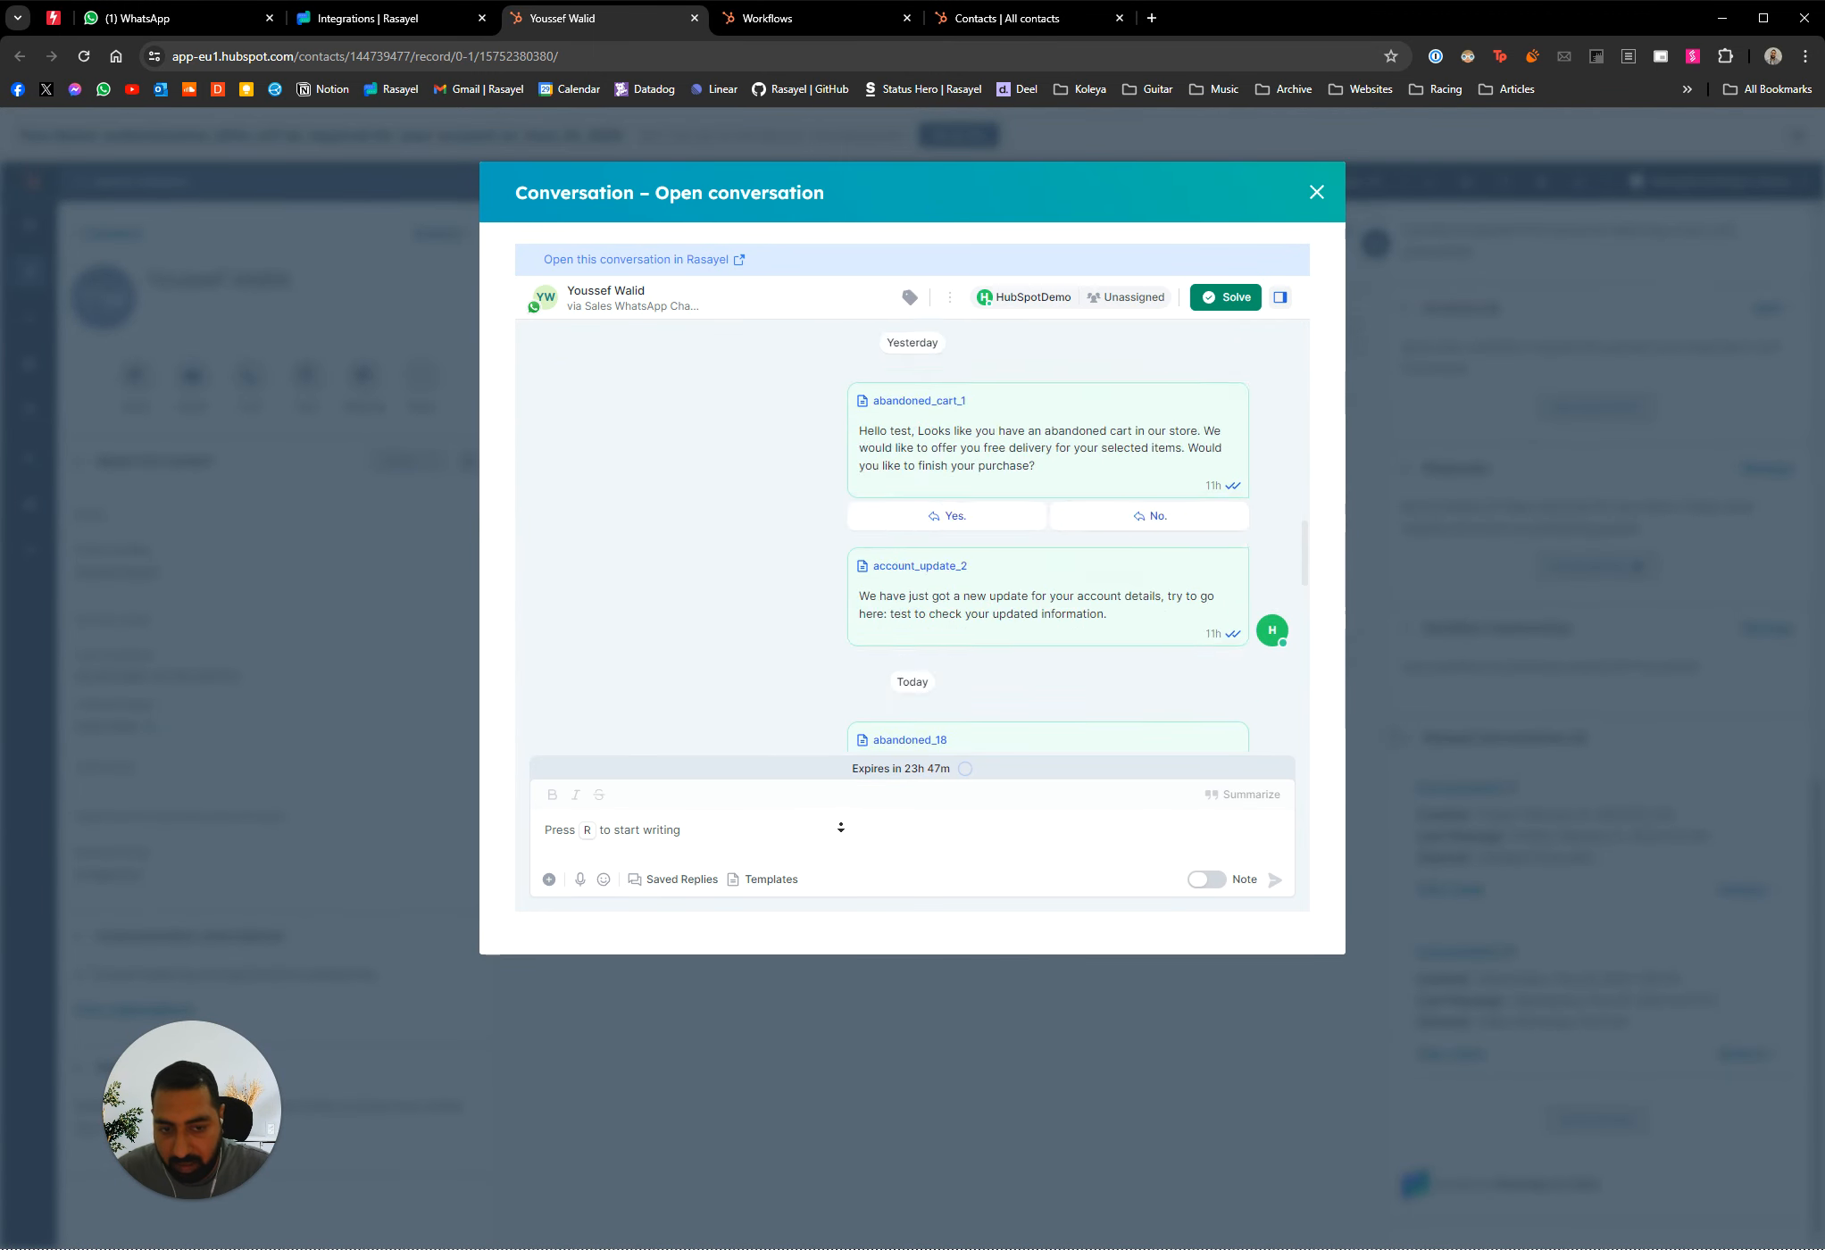
type("Hey")
left_click(1275, 879)
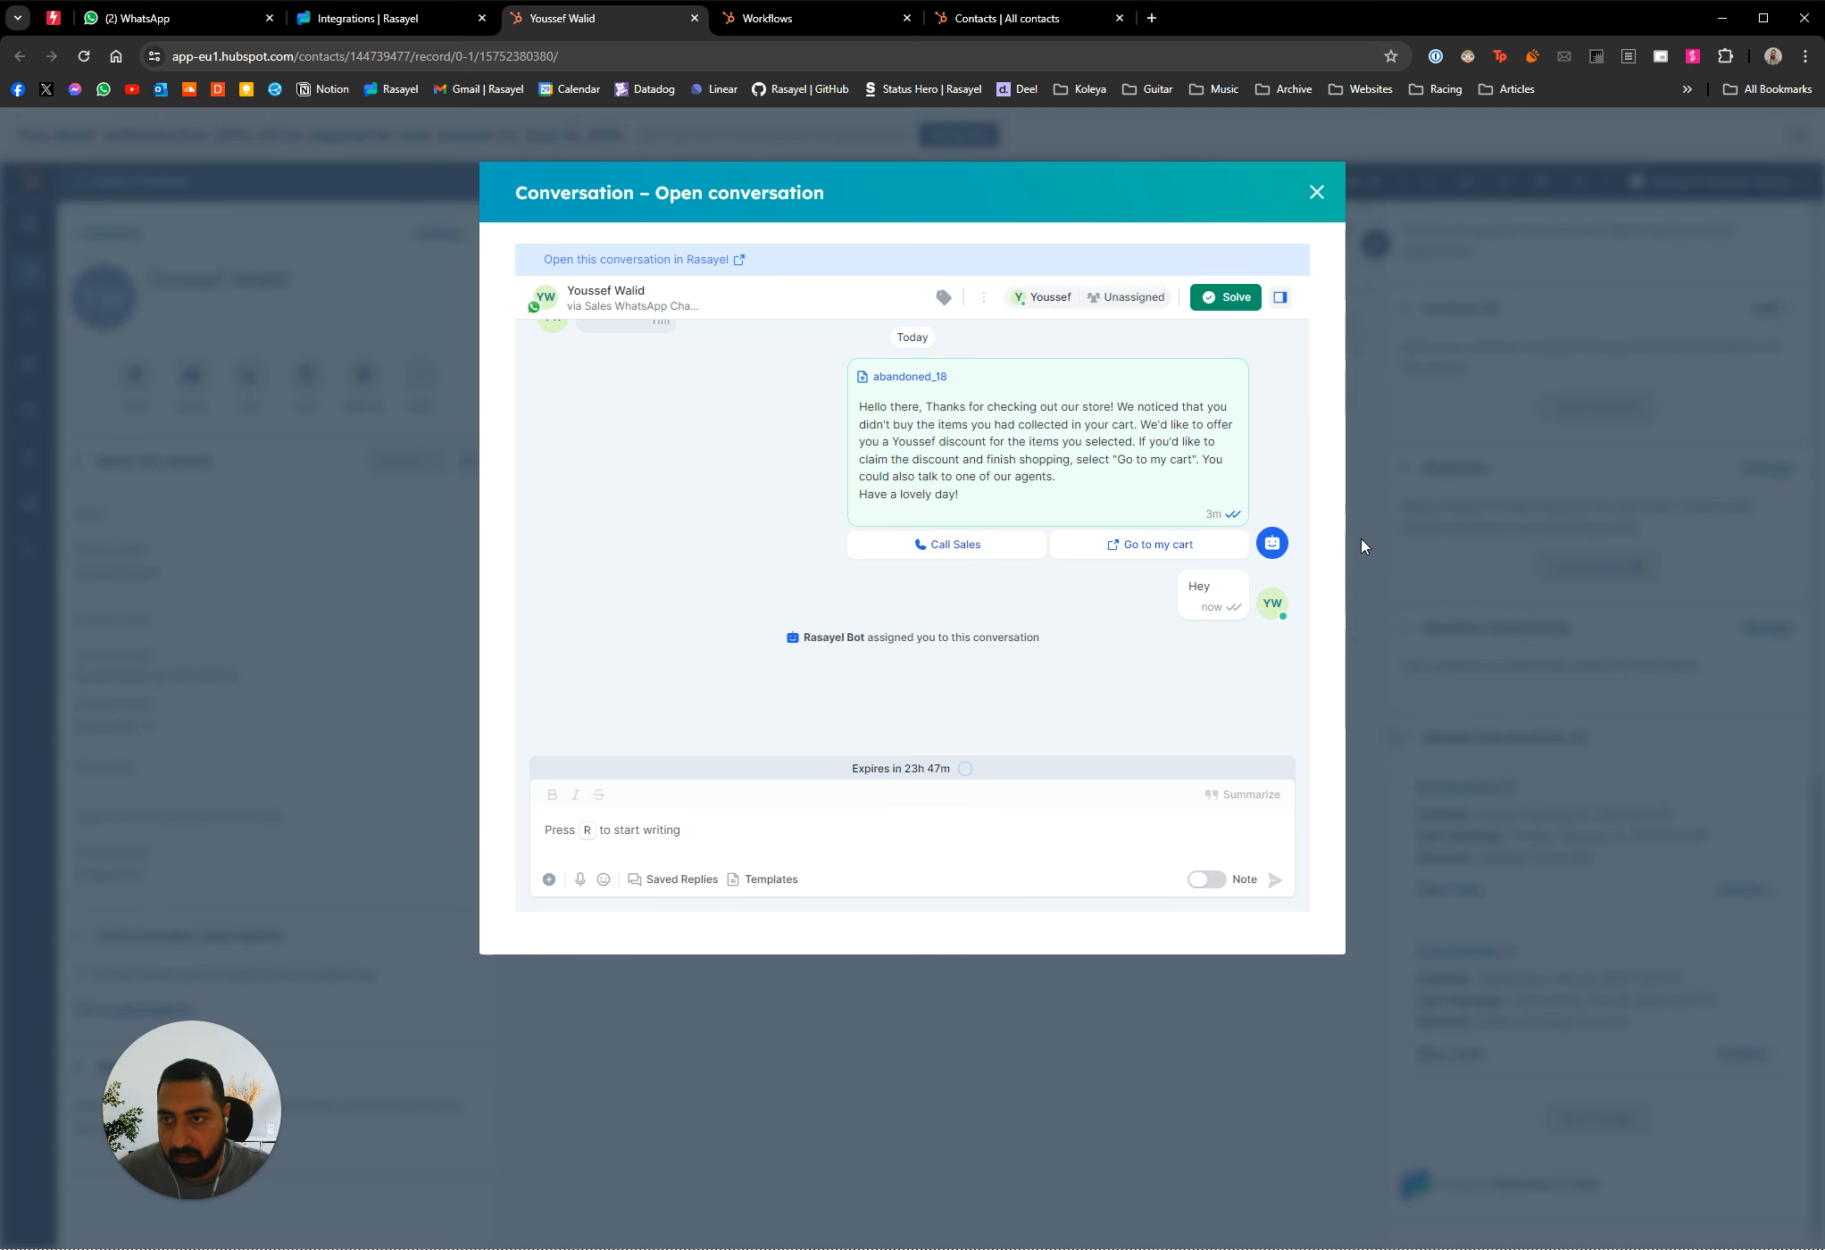
left_click(1315, 191)
Disable owner assignment for HubSpot-sent messages in Rasayel, then view the fallback owner choices without changing the selection
left_click(400, 19)
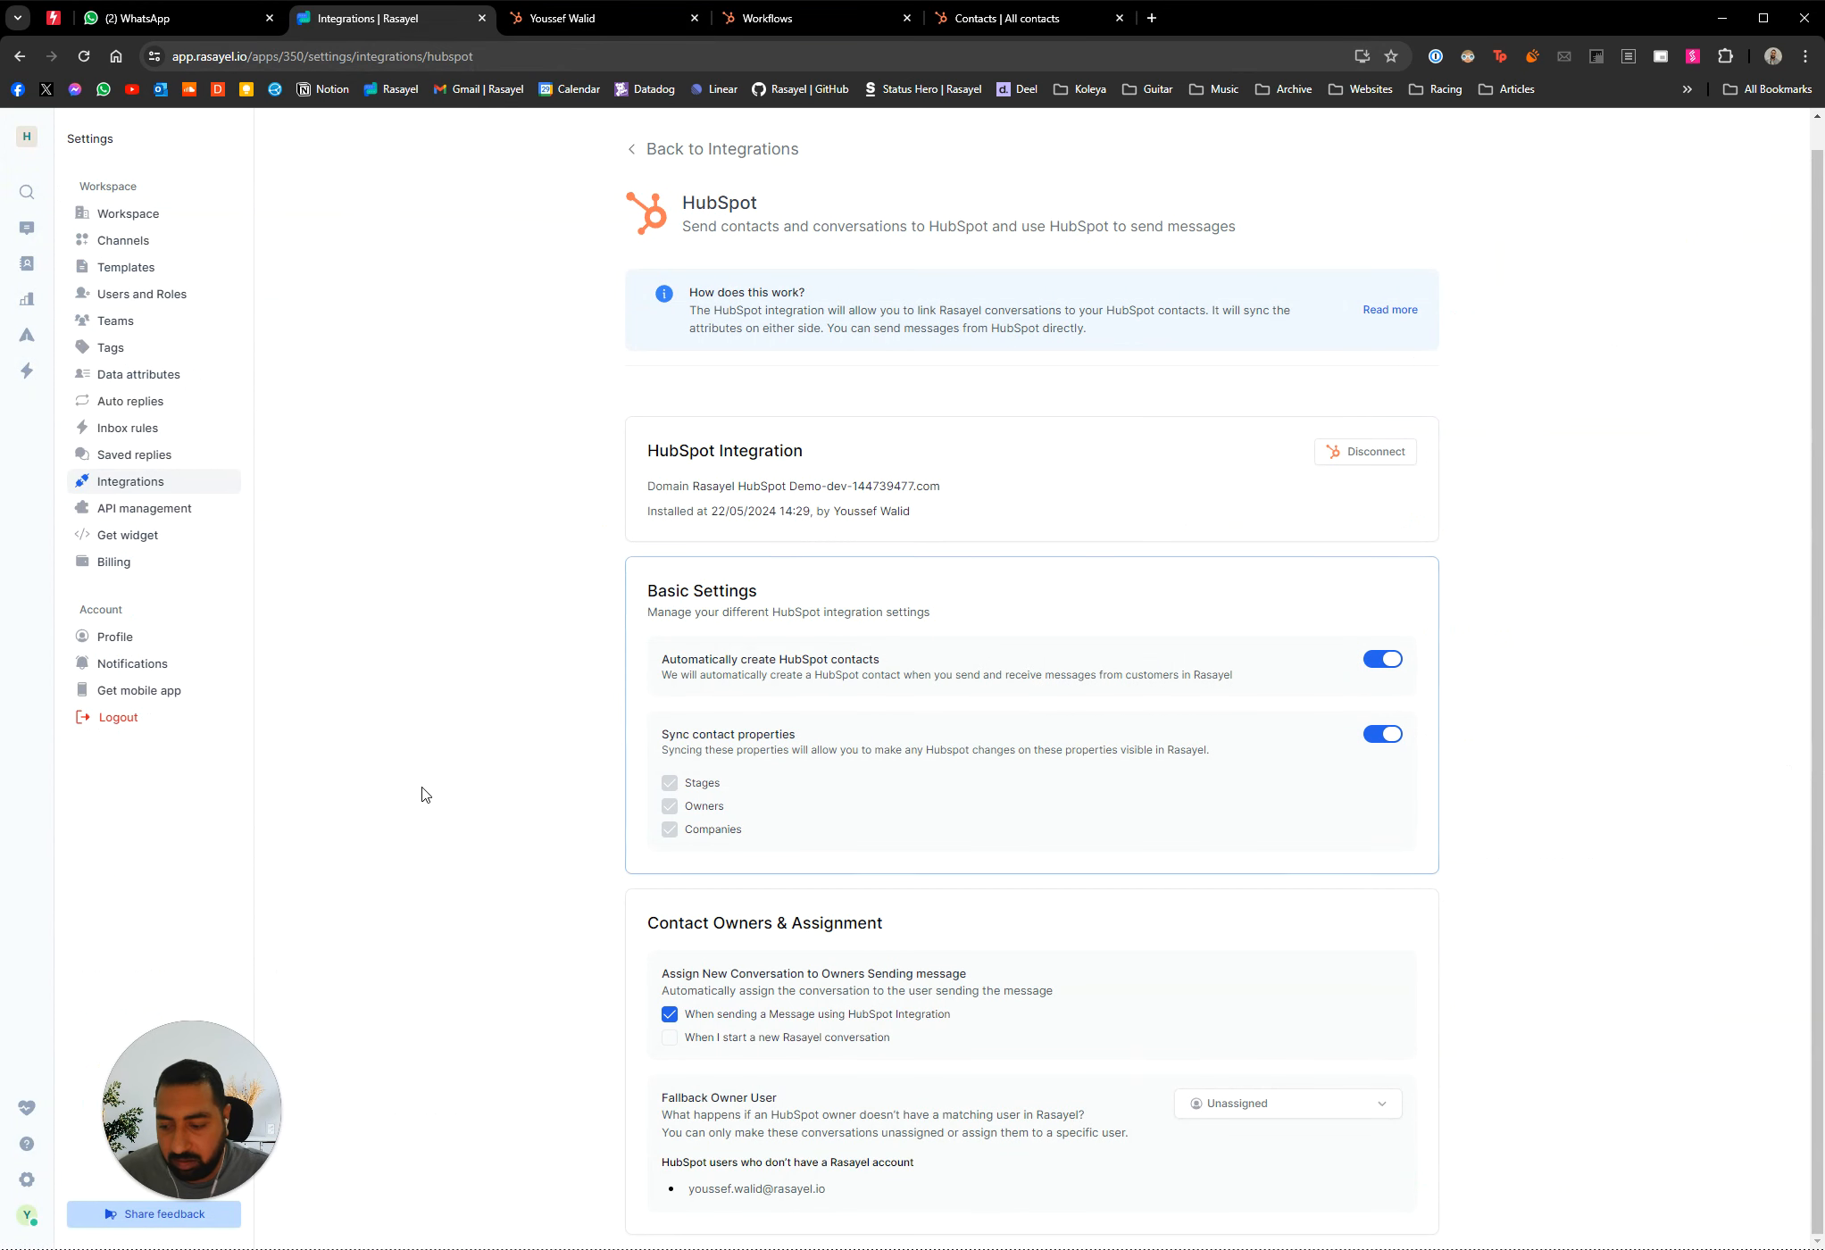
left_click(669, 1014)
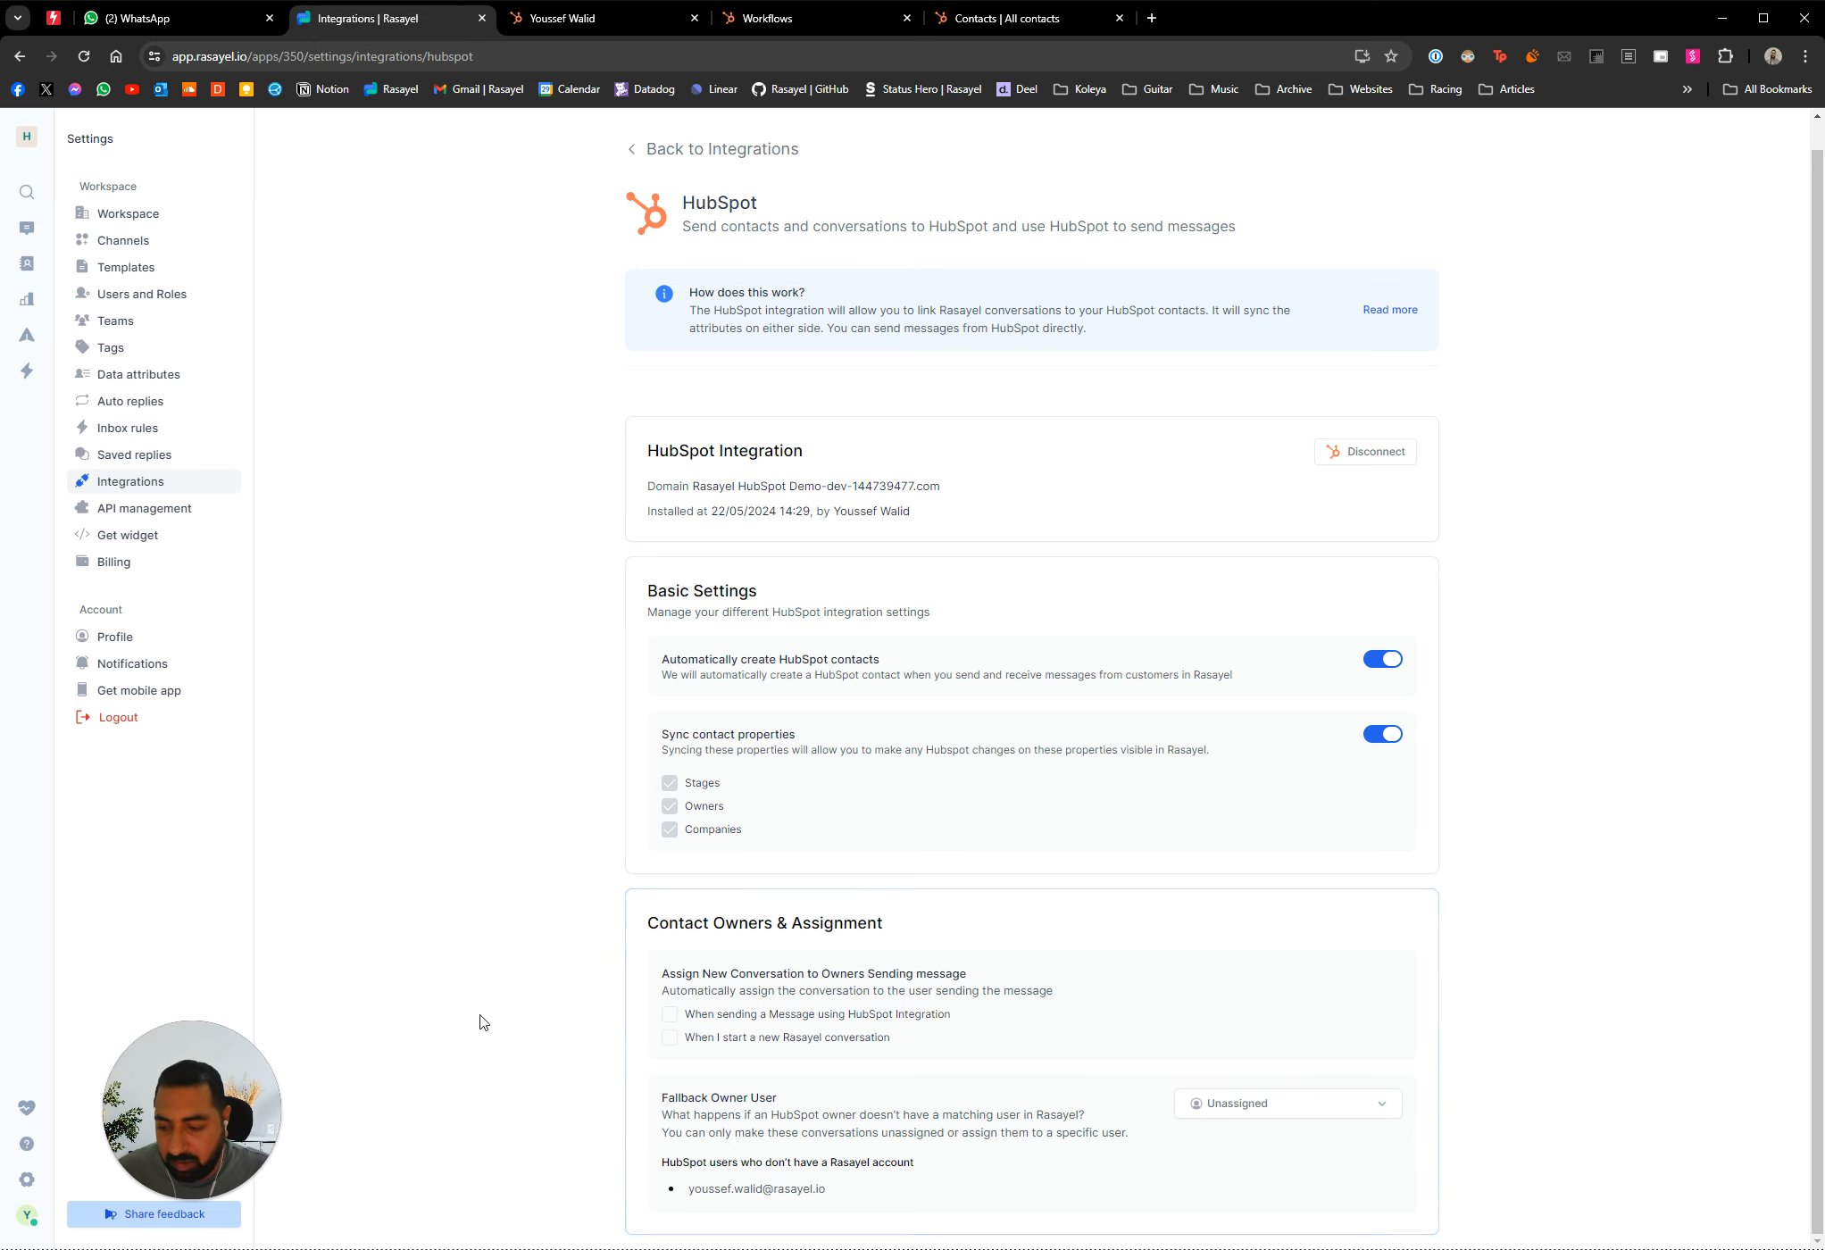
left_click(1234, 1107)
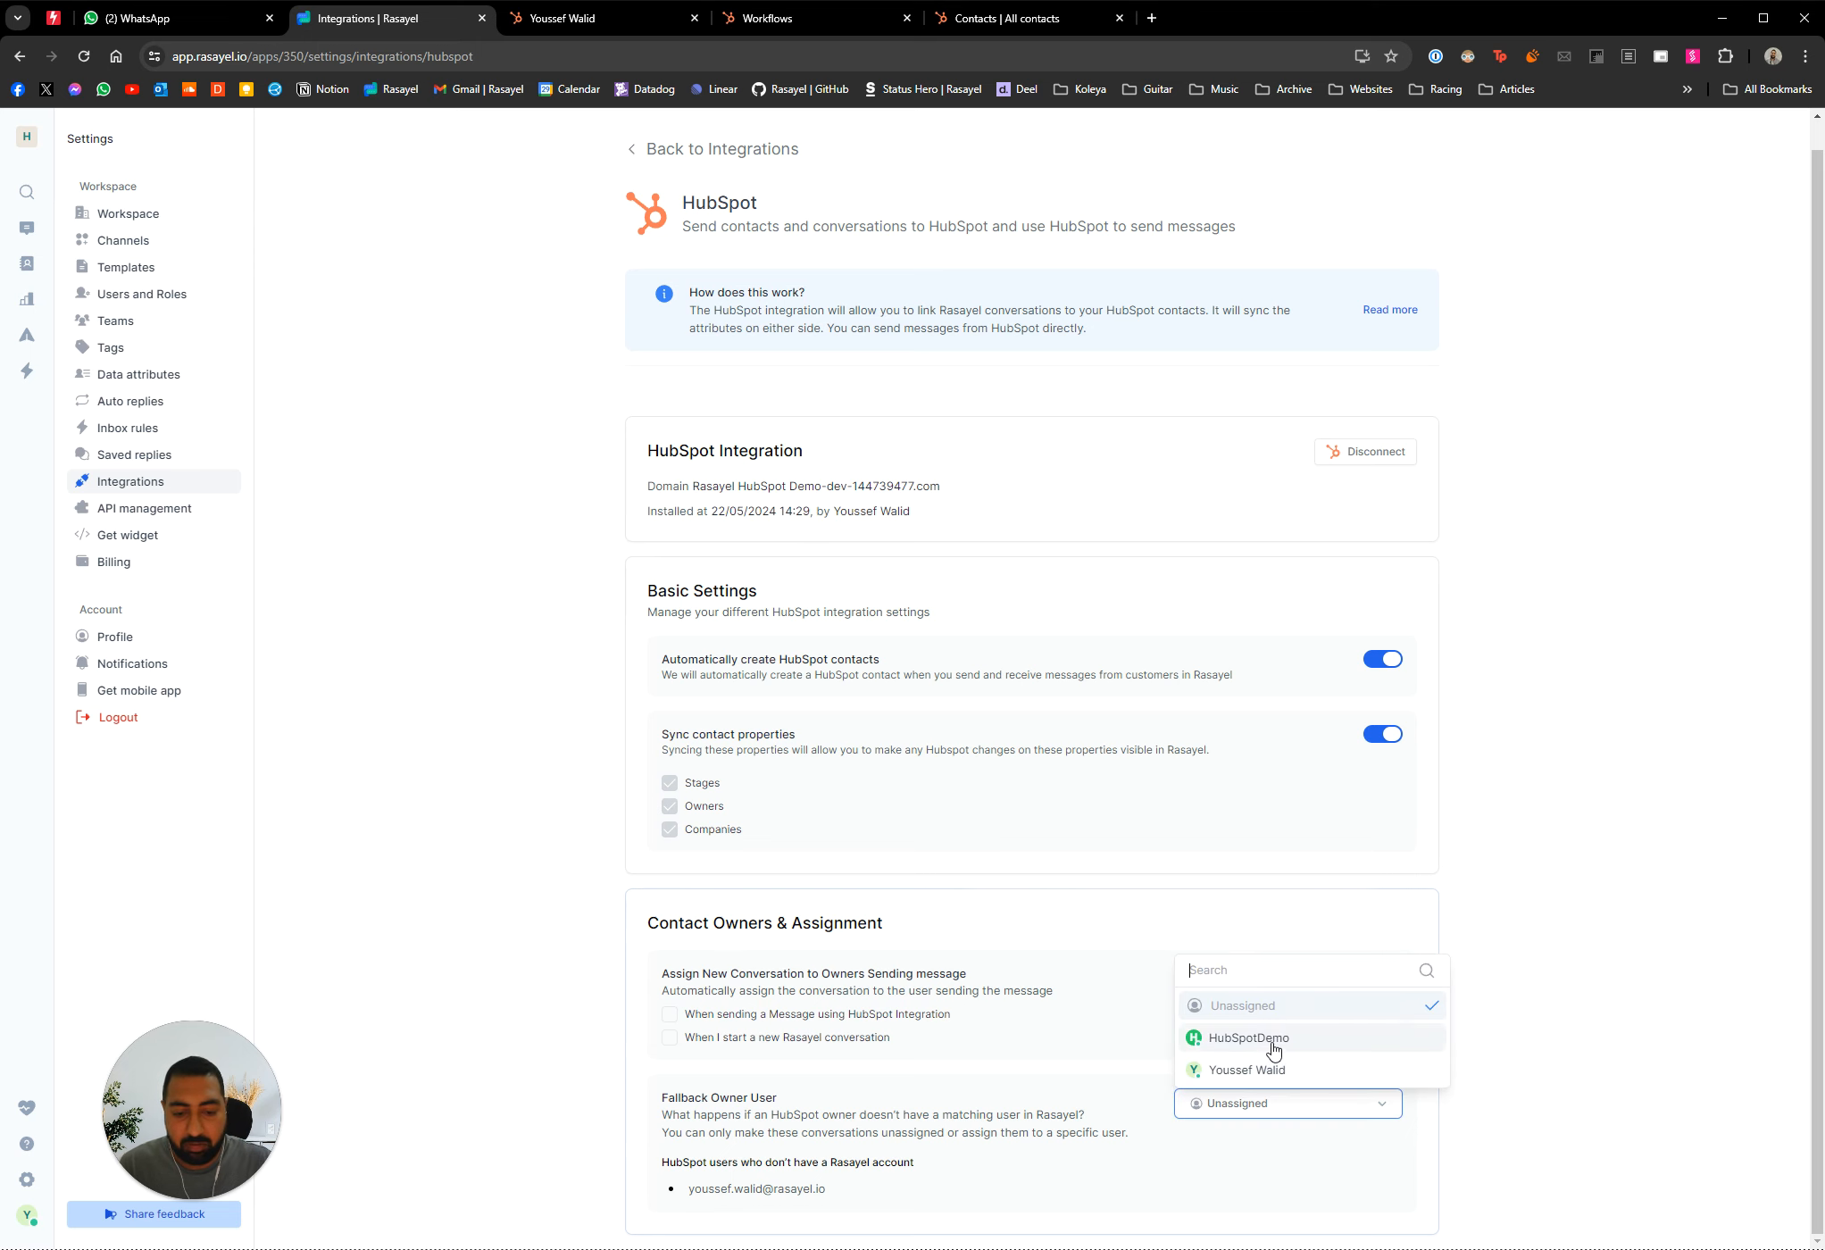
left_click(1620, 948)
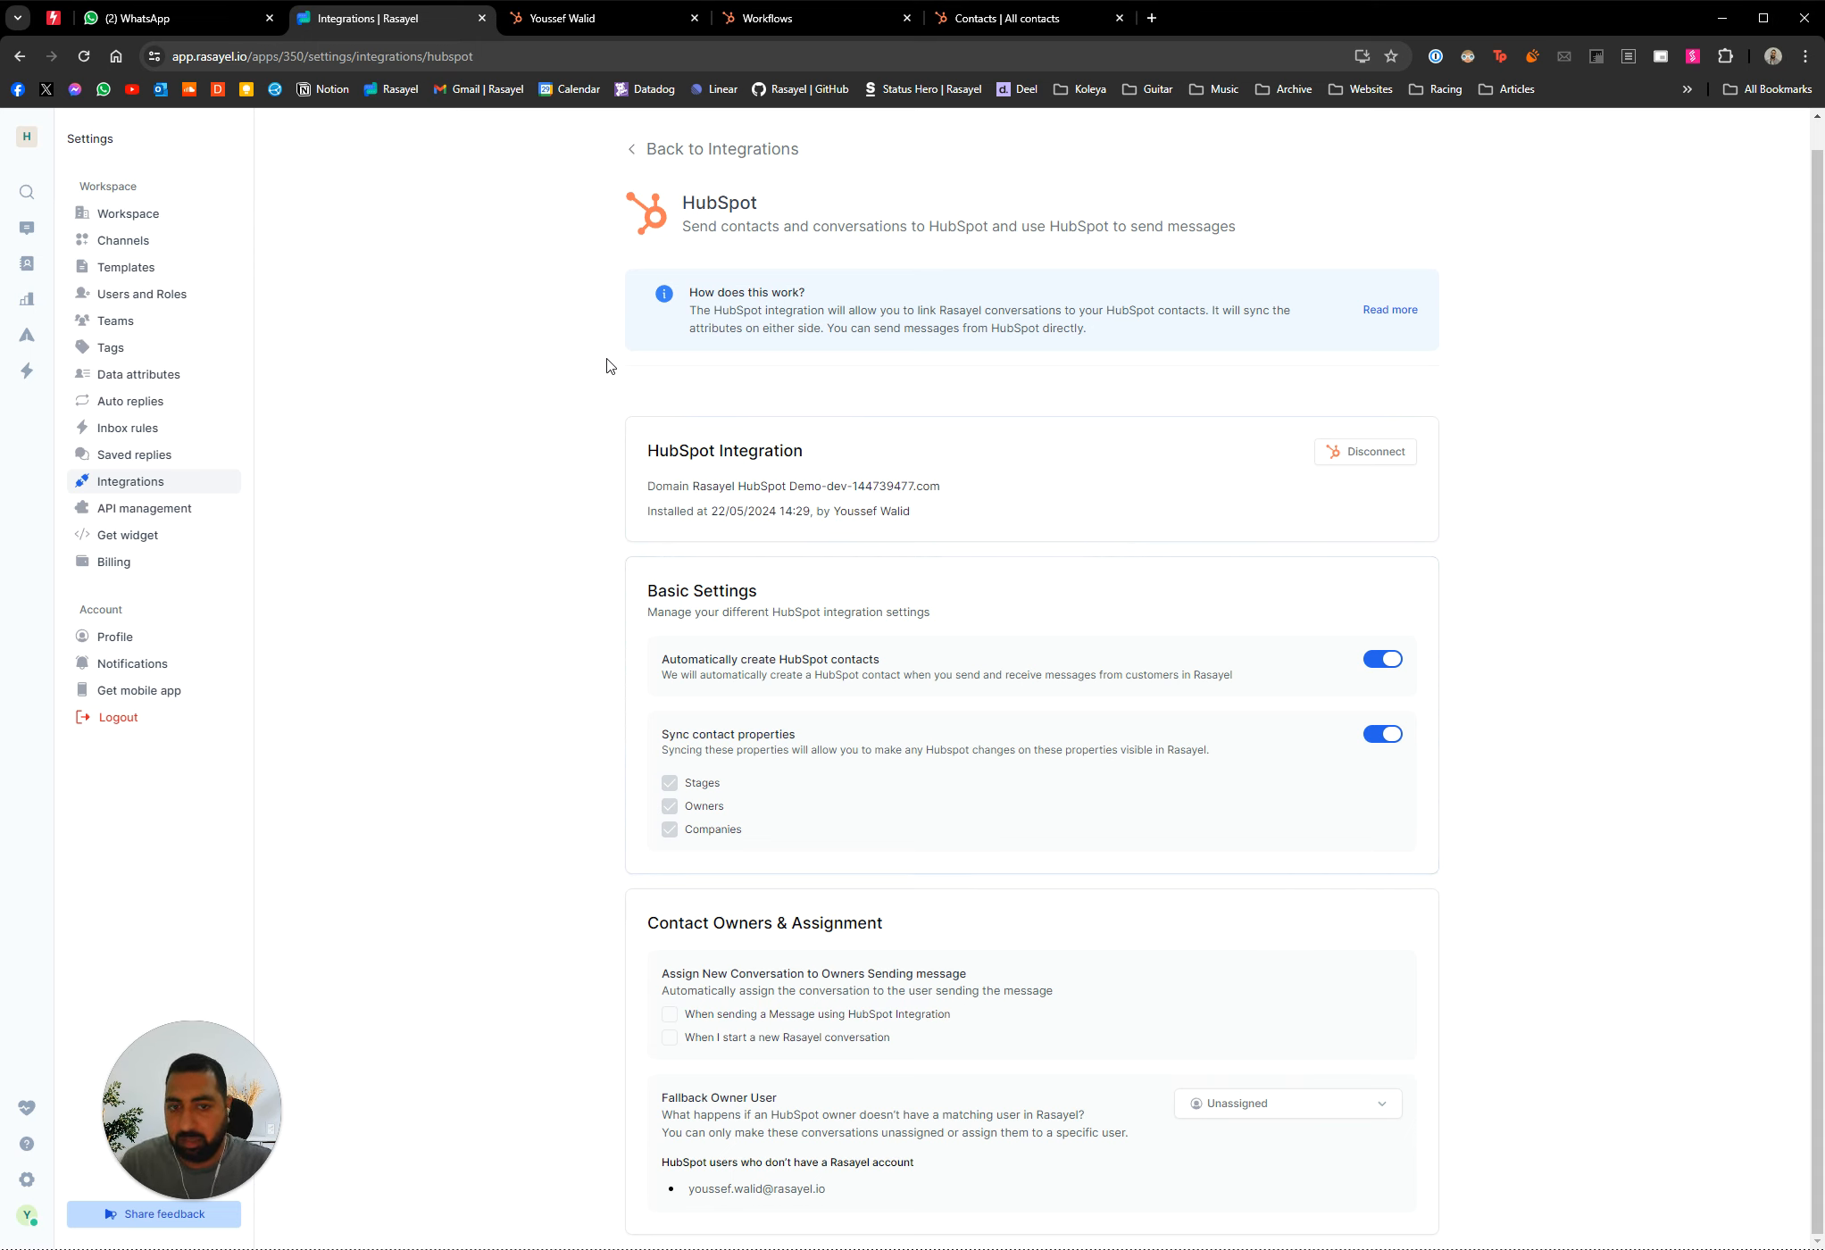
Disconnect the HubSpot integration from Rasayel, confirm its deactivation and view the contact's conversation in the inbox
left_click(1365, 457)
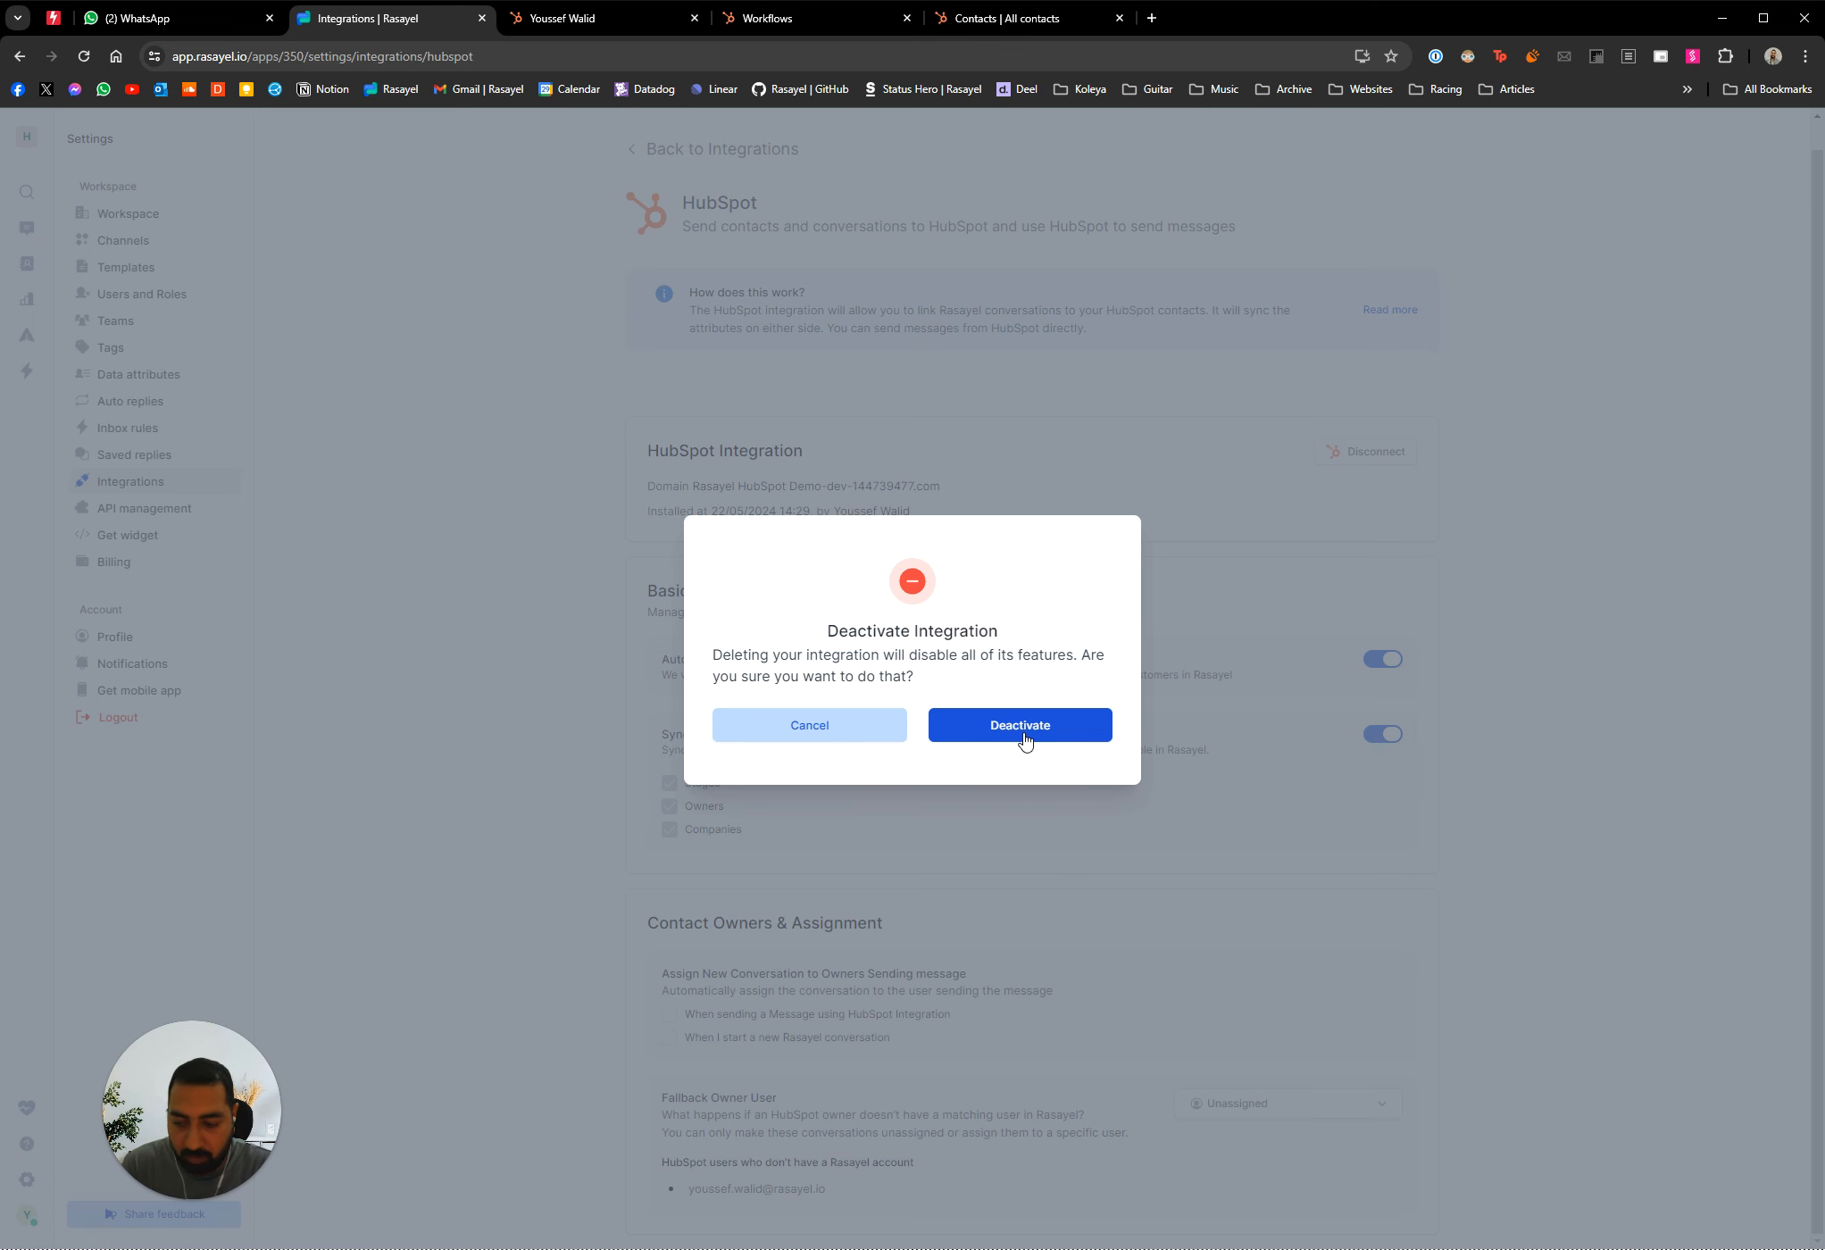
left_click(1024, 740)
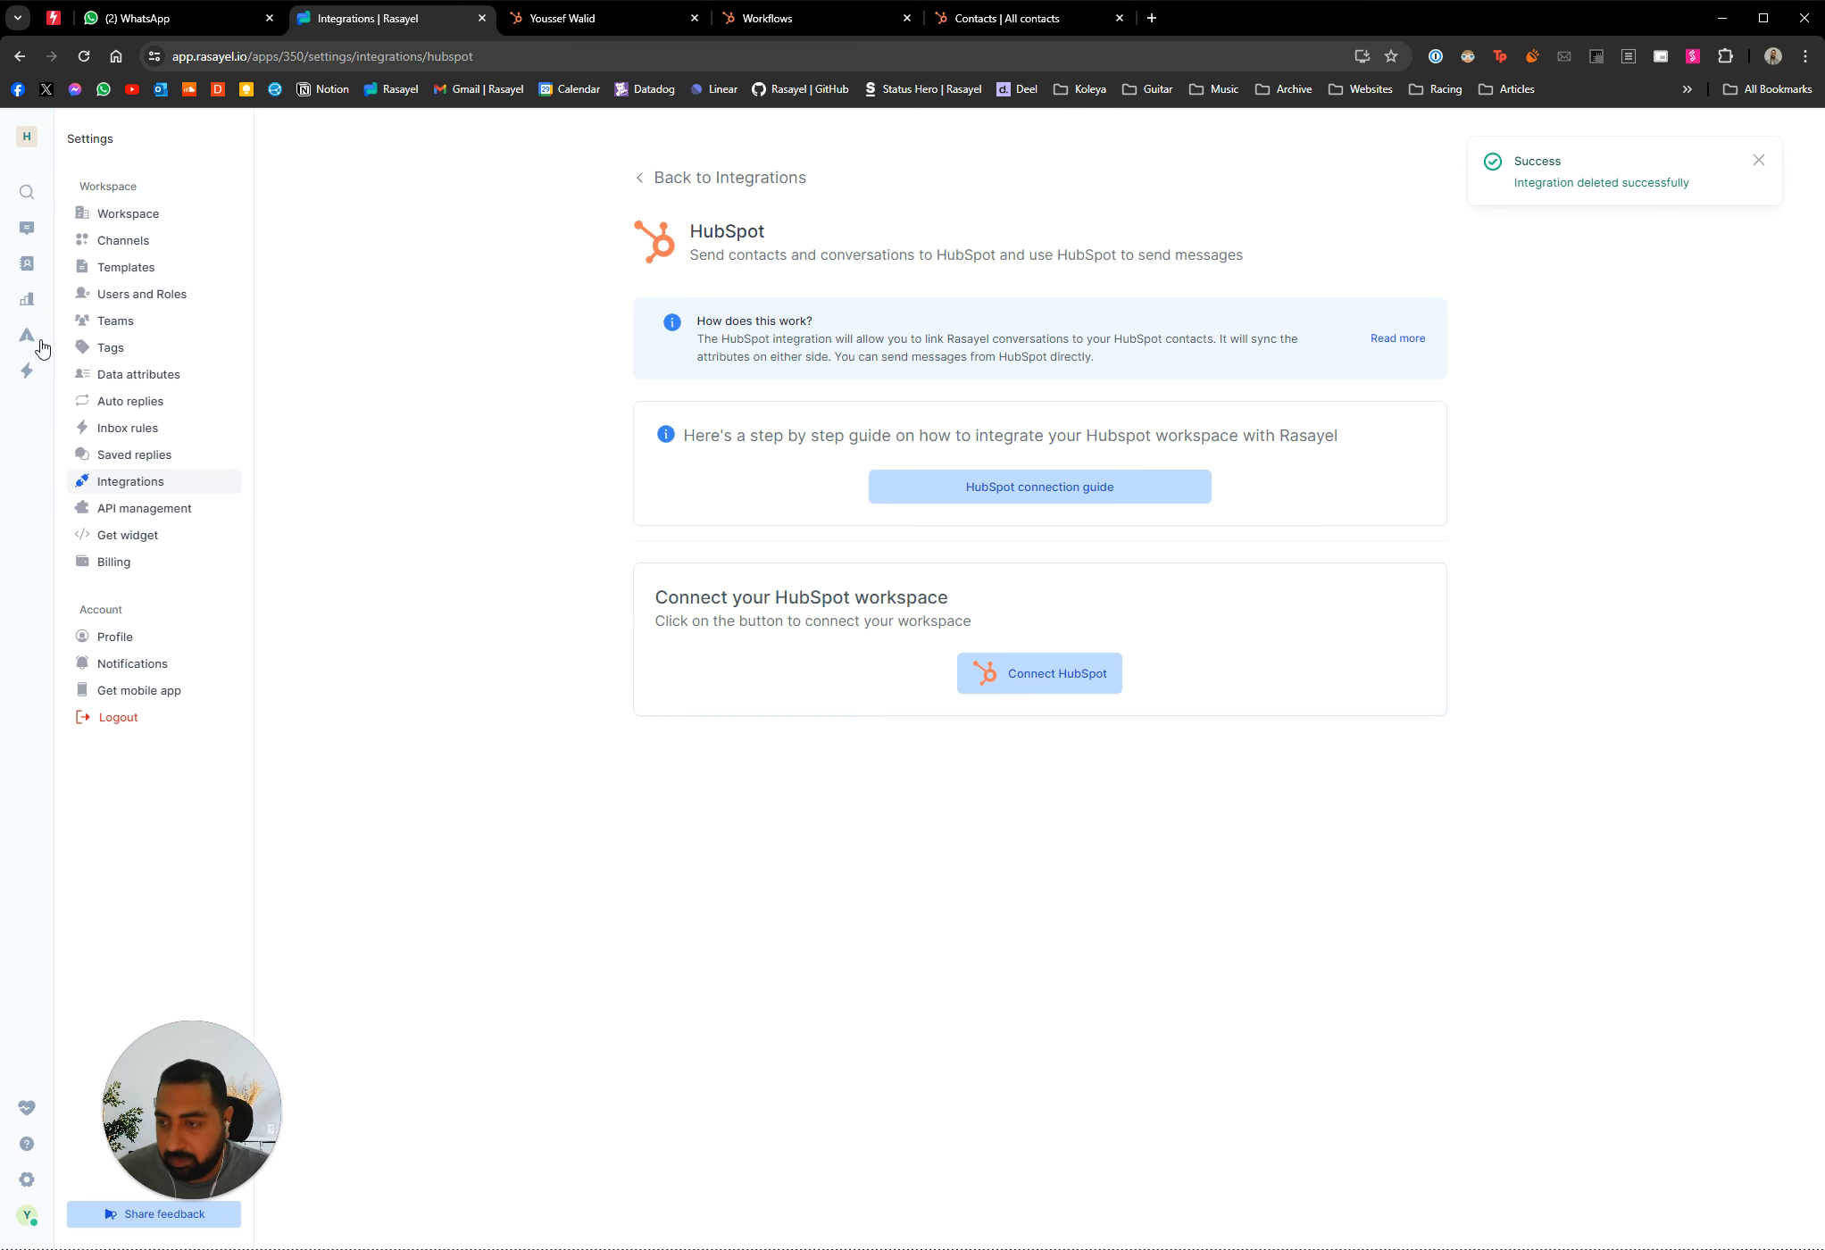
left_click(27, 229)
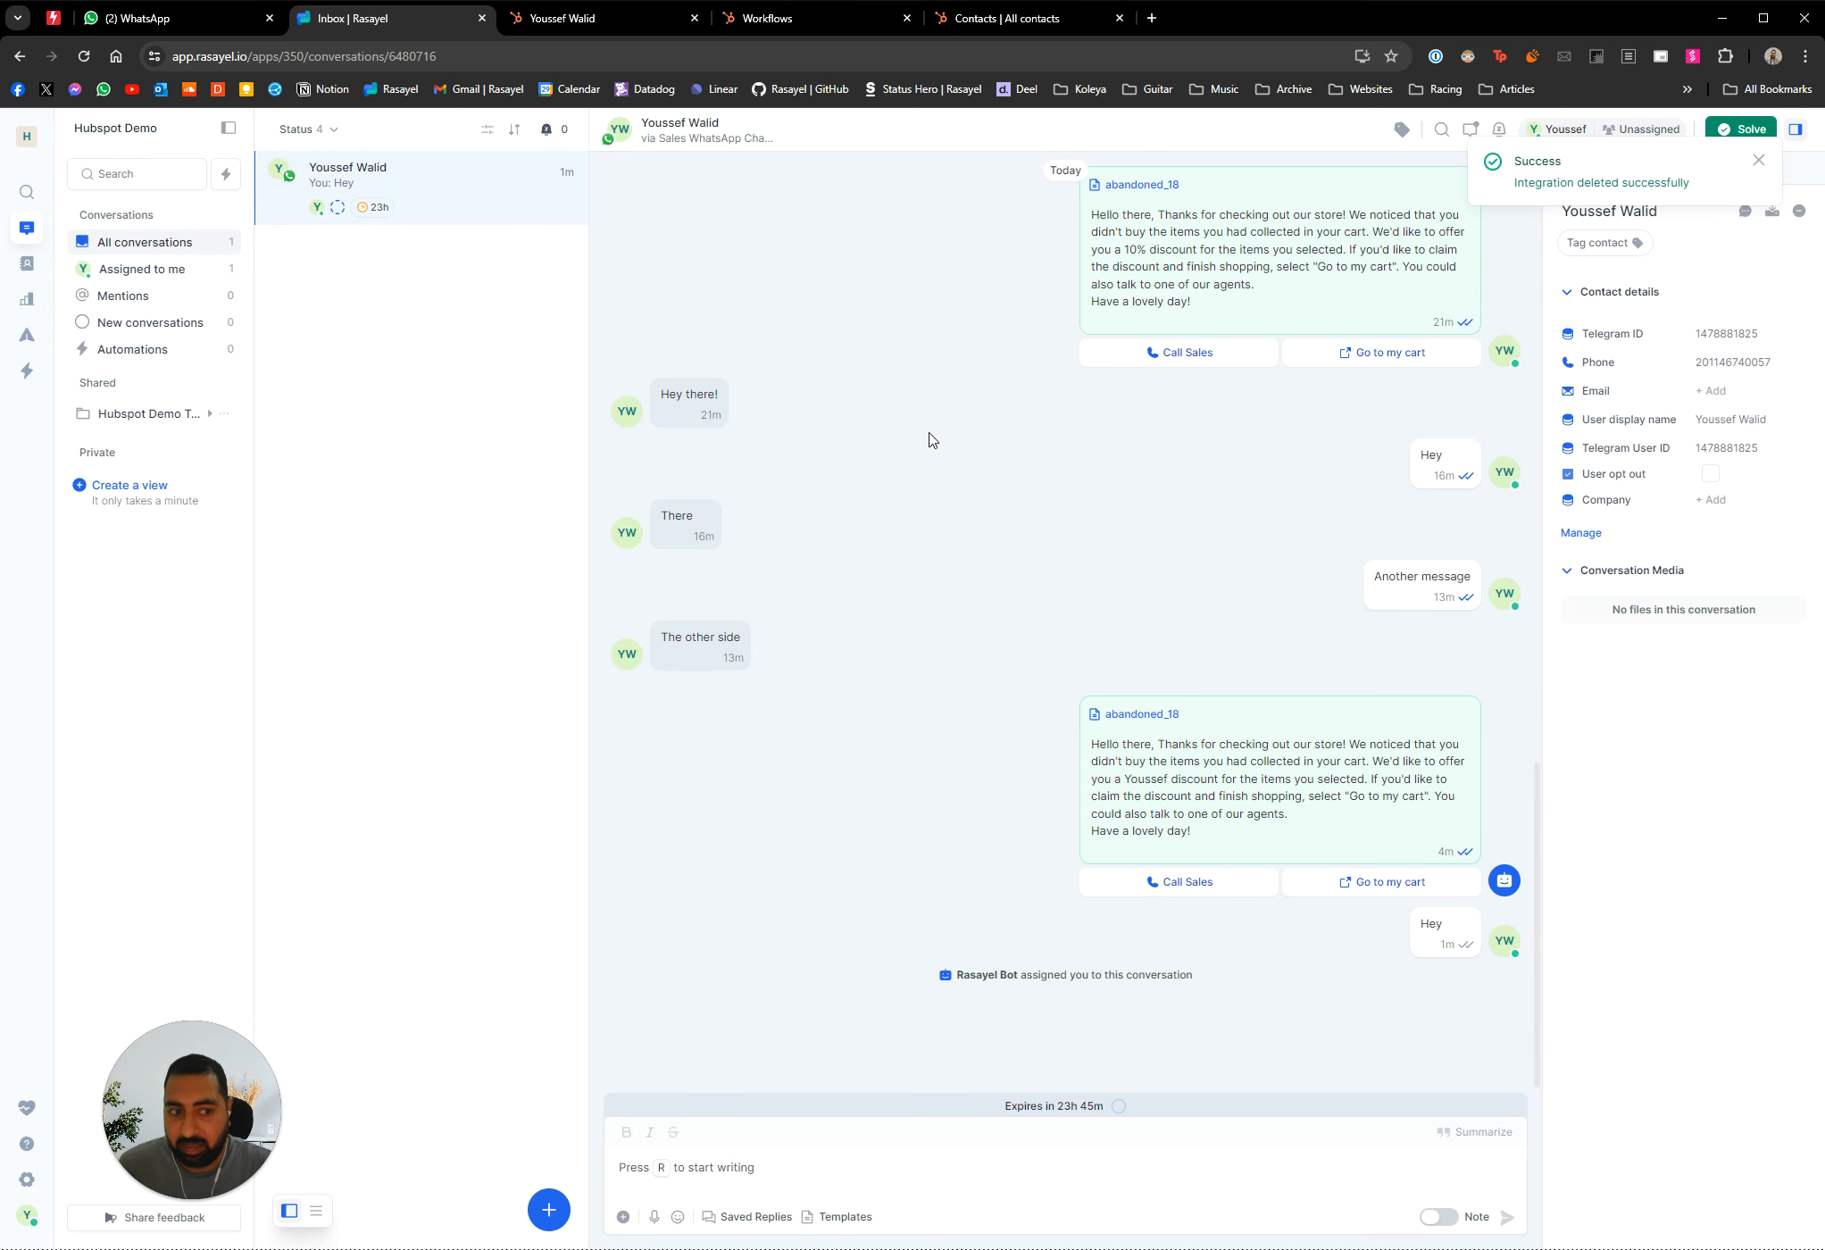